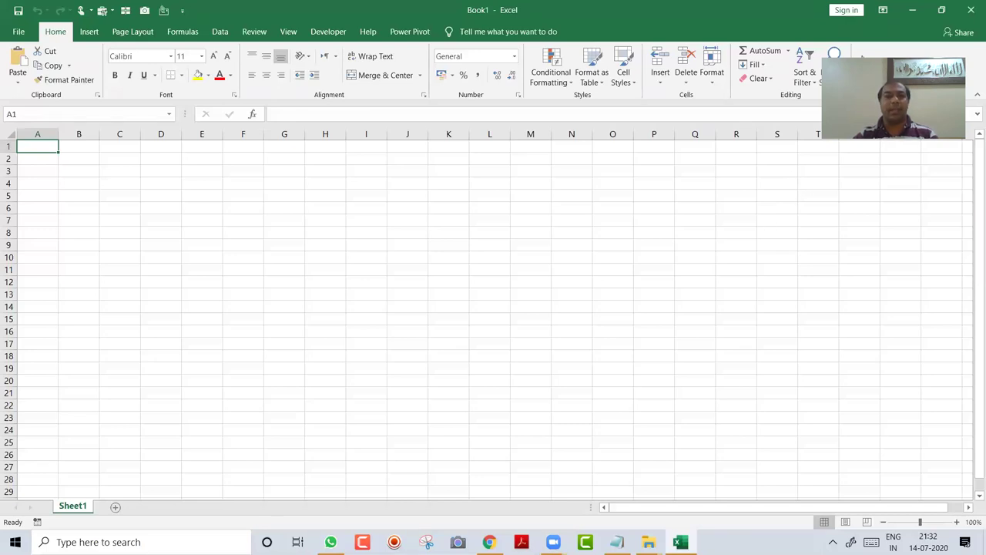
# - Switch from the blank Excel workbook to the 5 Days Practice Files folder window
pyautogui.hotkey('alt', 'Tab')
pyautogui.hotkey('alt', 'Tab')
pyautogui.hotkey('alt', 'Tab')
pyautogui.hotkey('alt', 'Tab')
pyautogui.hotkey('alt', 'Tab')
pyautogui.hotkey('alt', 'Tab')
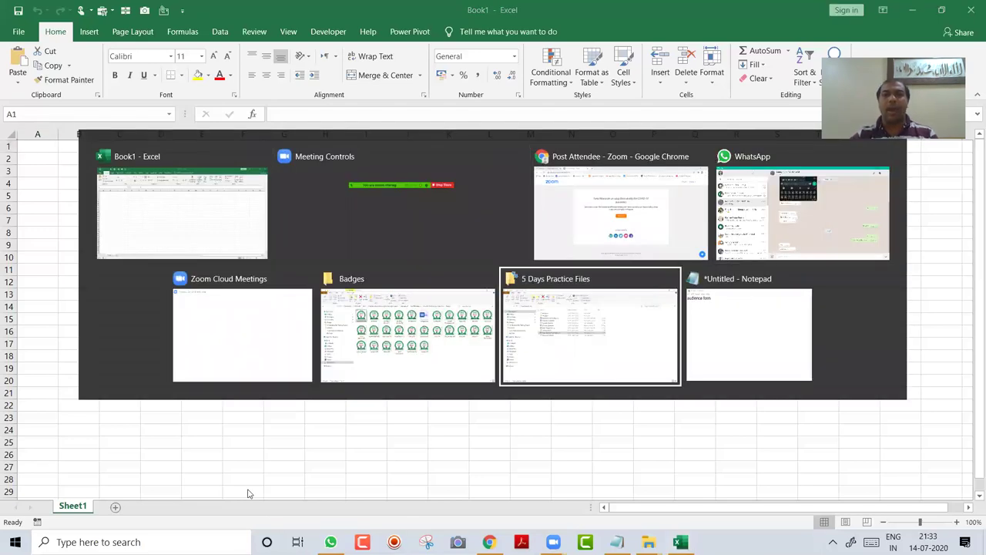
pyautogui.press('Up')
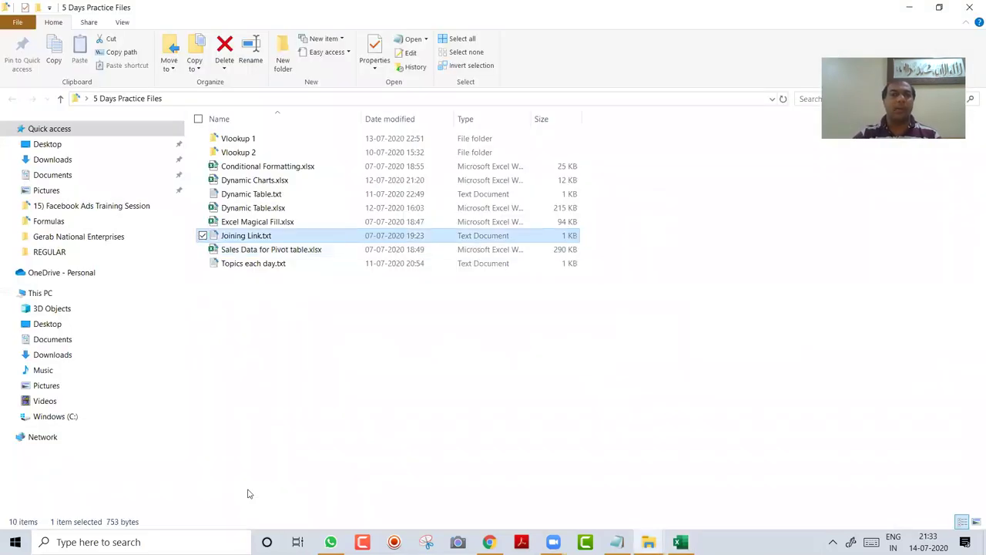
# - Highlight Sales Data for Pivot table.xlsx in the folder's file list
pyautogui.press('Down')
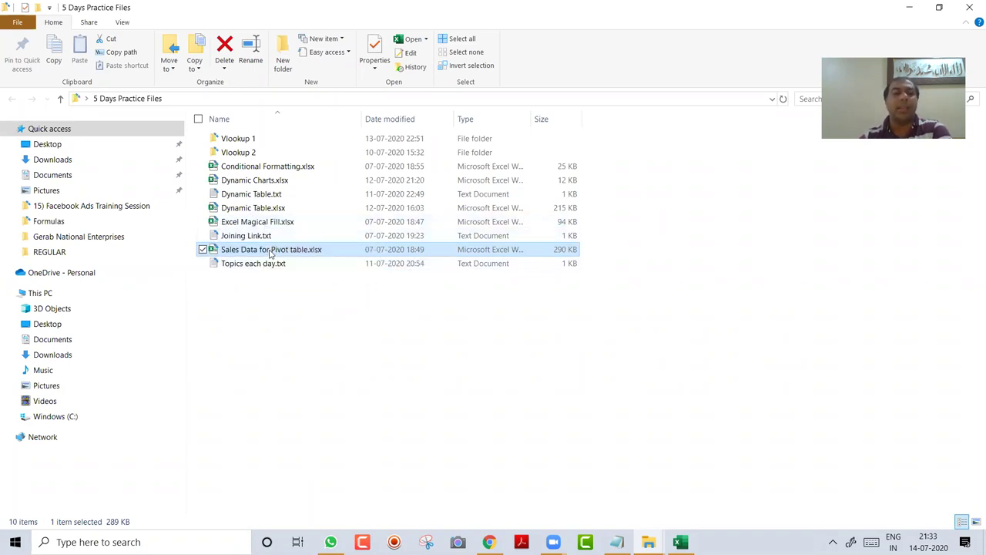
# - Open Sales Data for Pivot table.xlsx, check values in C3 and B2, and return to A1
pyautogui.doubleClick(270, 249)
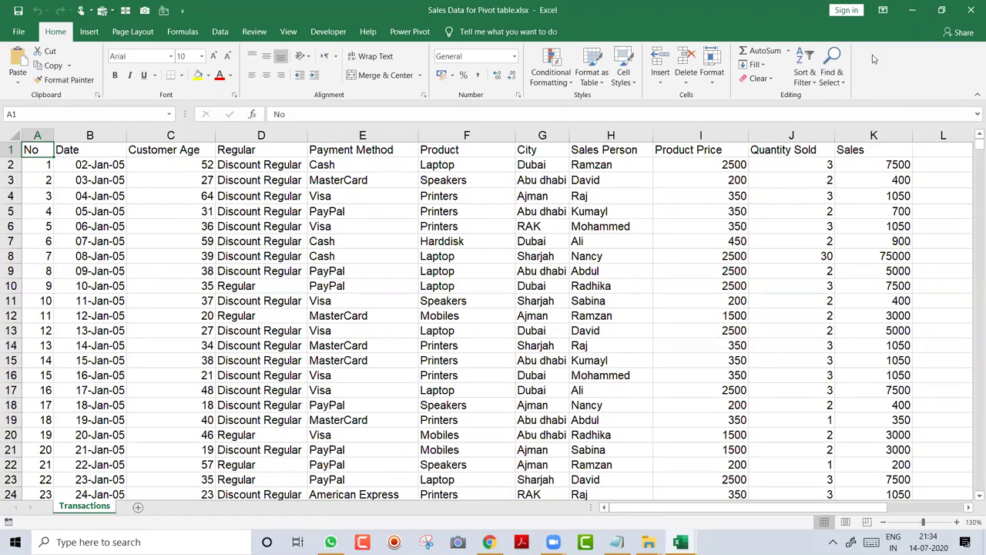
pyautogui.click(178, 178)
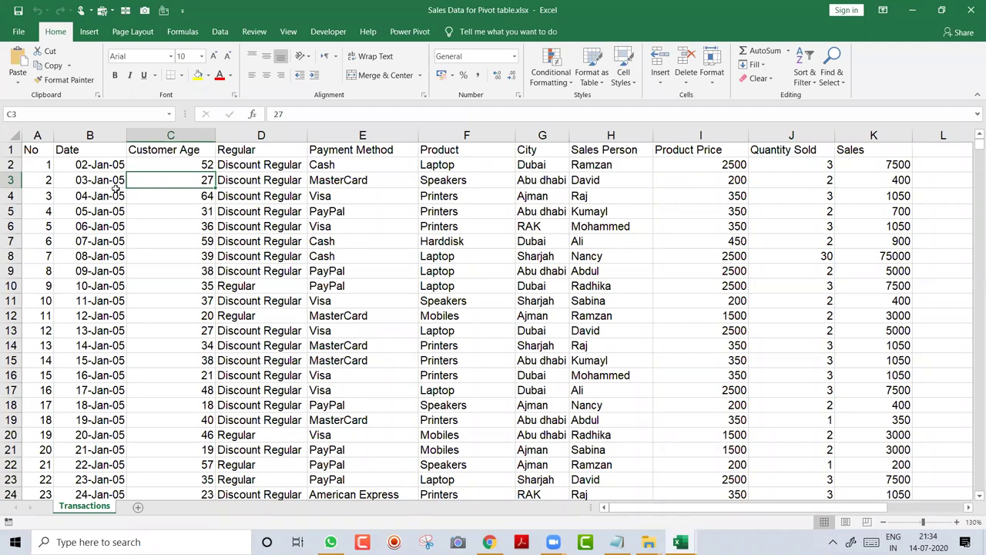
pyautogui.click(102, 166)
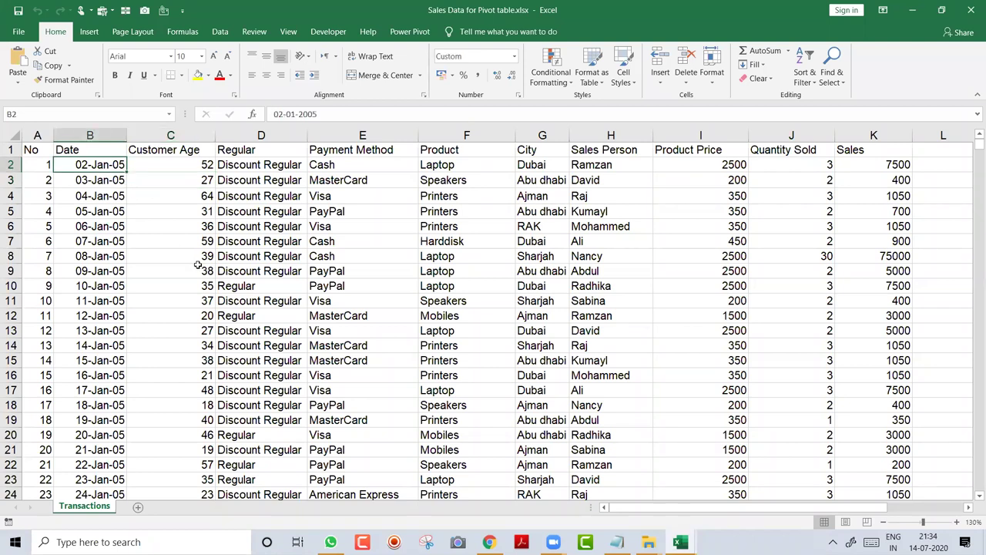
pyautogui.press('Left')
pyautogui.press('Up')
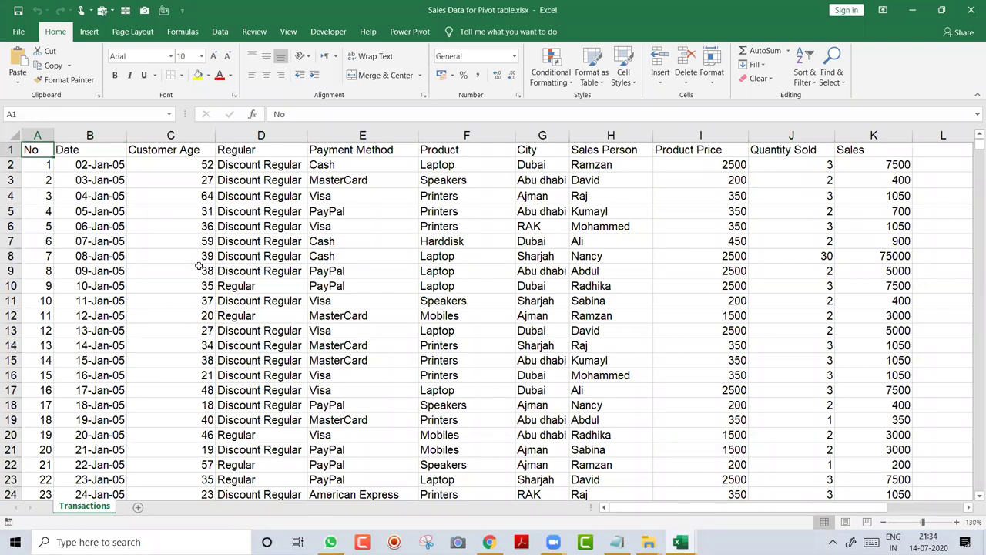
pyautogui.hotkey('ctrl', 'shift', 'Down')
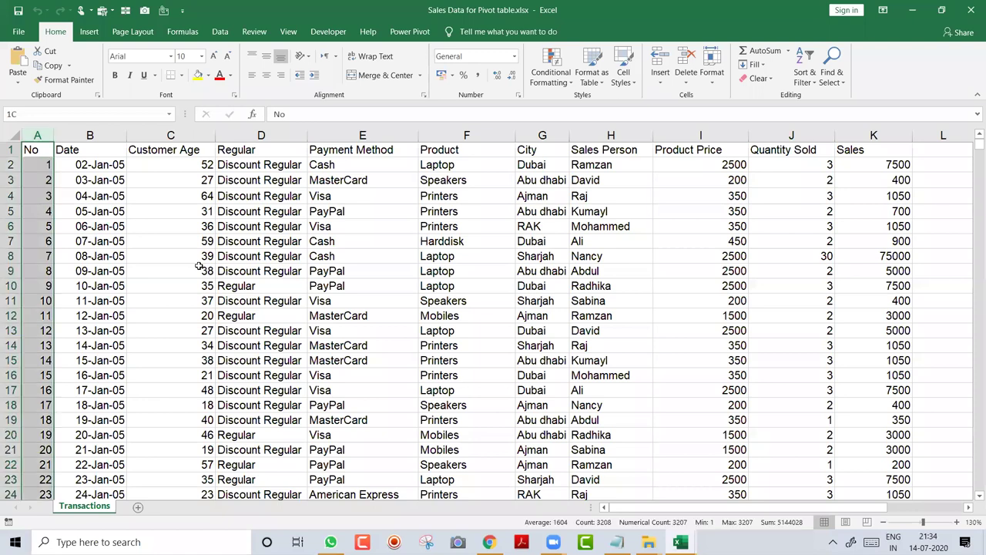
pyautogui.press('Right')
pyautogui.hotkey('ctrl', 'shift', 'Down')
pyautogui.press('Right')
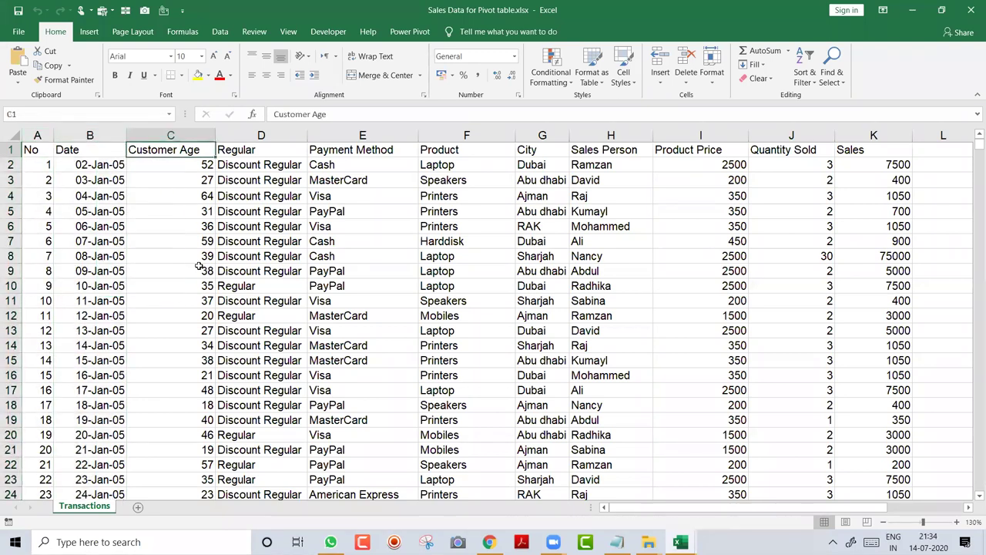
pyautogui.hotkey('ctrl', 'shift', 'Down')
pyautogui.press('Right')
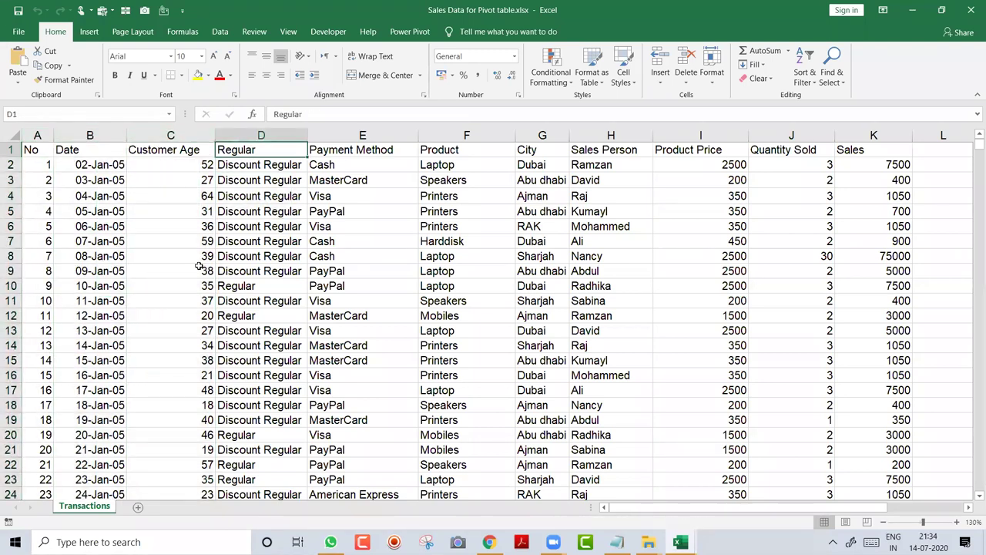
pyautogui.press('Right')
pyautogui.press('Right')
pyautogui.press('Right')
pyautogui.press('Right')
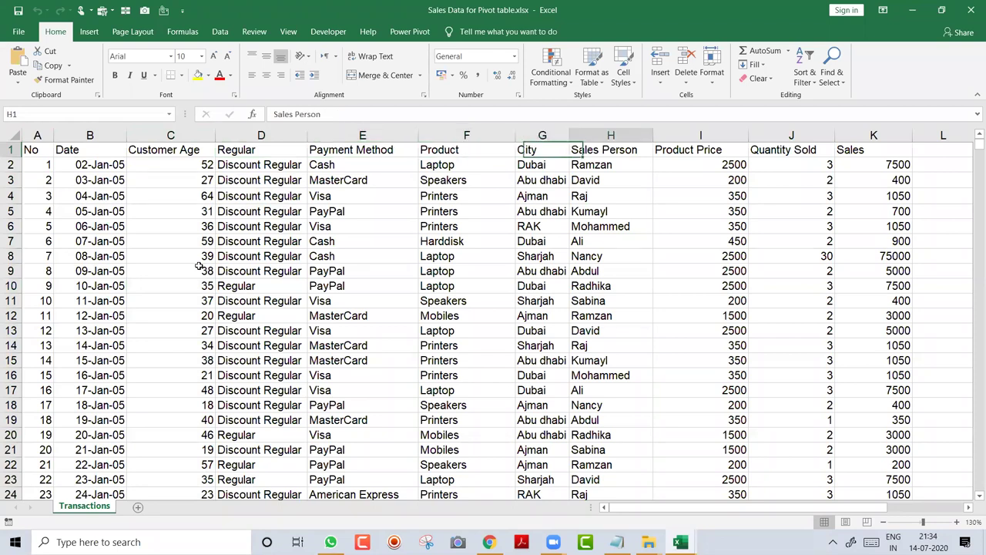
pyautogui.hotkey('ctrl', 'shift', 'Down')
pyautogui.press('Right')
pyautogui.hotkey('ctrl', 'shift', 'Down')
pyautogui.press('Right')
pyautogui.hotkey('ctrl', 'shift', 'Down')
pyautogui.press('Right')
pyautogui.press('Down')
pyautogui.press('F2')
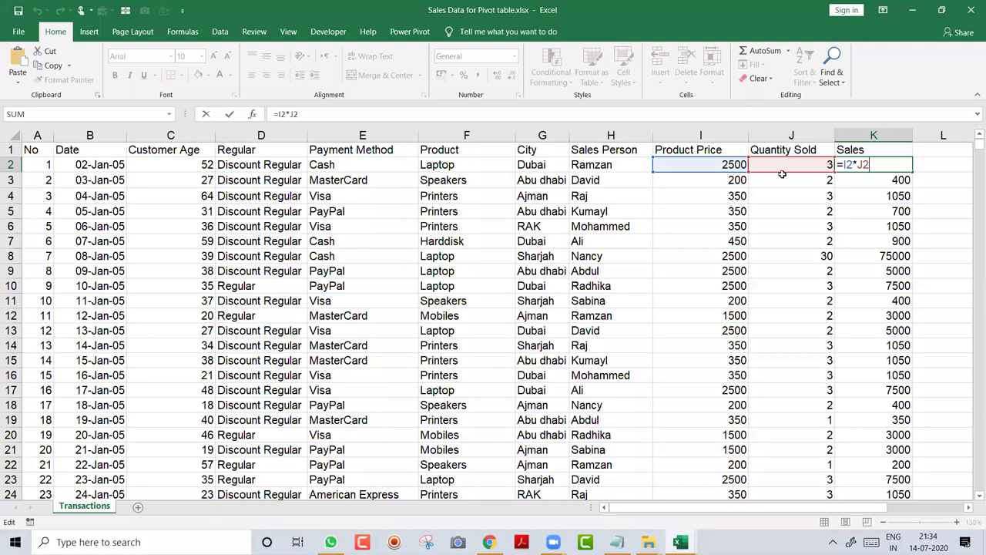
pyautogui.press('Return')
pyautogui.press('Left')
pyautogui.press('Left')
pyautogui.press('Left')
pyautogui.press('Left')
pyautogui.press('Left')
pyautogui.press('Left')
pyautogui.press('Left')
pyautogui.press('Left')
pyautogui.press('Left')
pyautogui.press('Left')
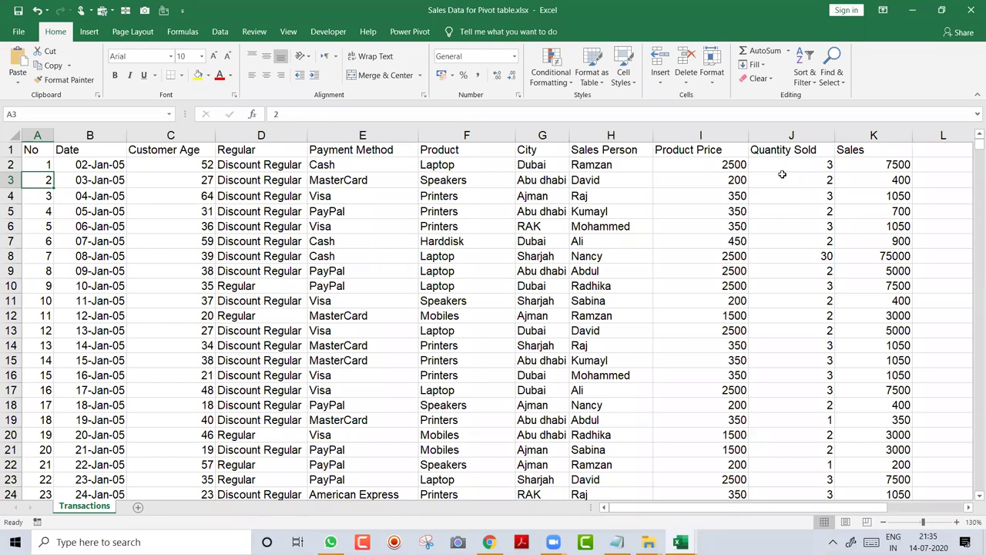
pyautogui.click(110, 166)
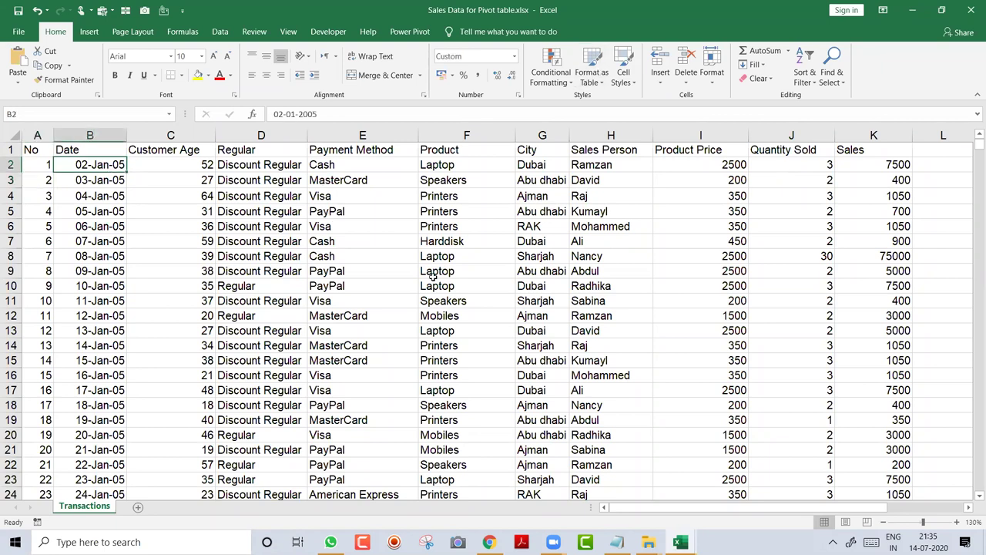
pyautogui.press('pagedown')
pyautogui.press('pagedown')
pyautogui.press('pagedown')
pyautogui.press('pagedown')
pyautogui.press('pagedown')
pyautogui.press('pagedown')
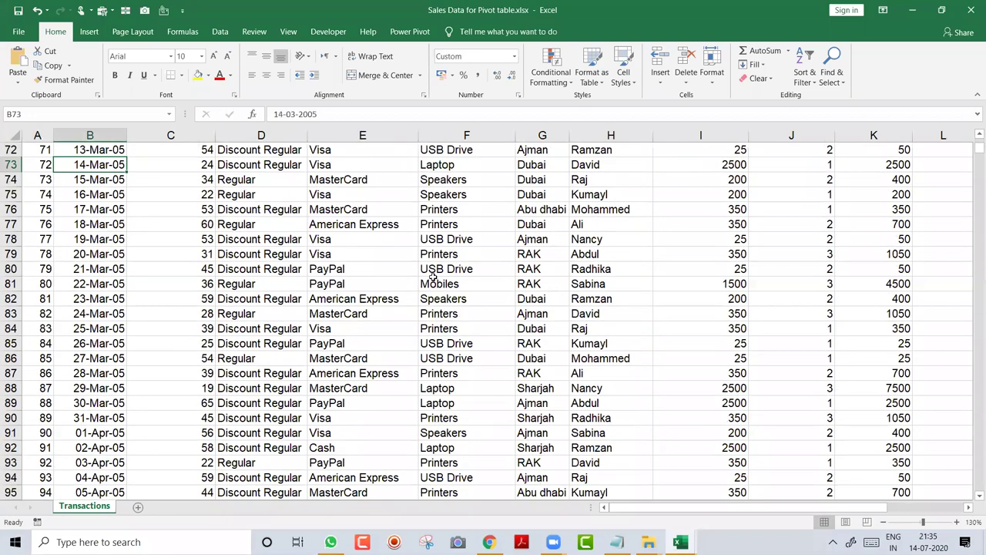
pyautogui.press('pagedown')
pyautogui.press('pagedown')
pyautogui.press('pagedown')
pyautogui.press('pagedown')
pyautogui.press('pagedown')
pyautogui.press('pagedown')
pyautogui.press('pagedown')
pyautogui.press('pagedown')
pyautogui.press('pagedown')
pyautogui.press('pagedown')
pyautogui.press('pagedown')
pyautogui.press('pagedown')
pyautogui.press('pagedown')
pyautogui.press('pagedown')
pyautogui.press('pagedown')
pyautogui.press('pagedown')
pyautogui.press('pagedown')
pyautogui.press('pagedown')
pyautogui.press('pagedown')
pyautogui.press('pagedown')
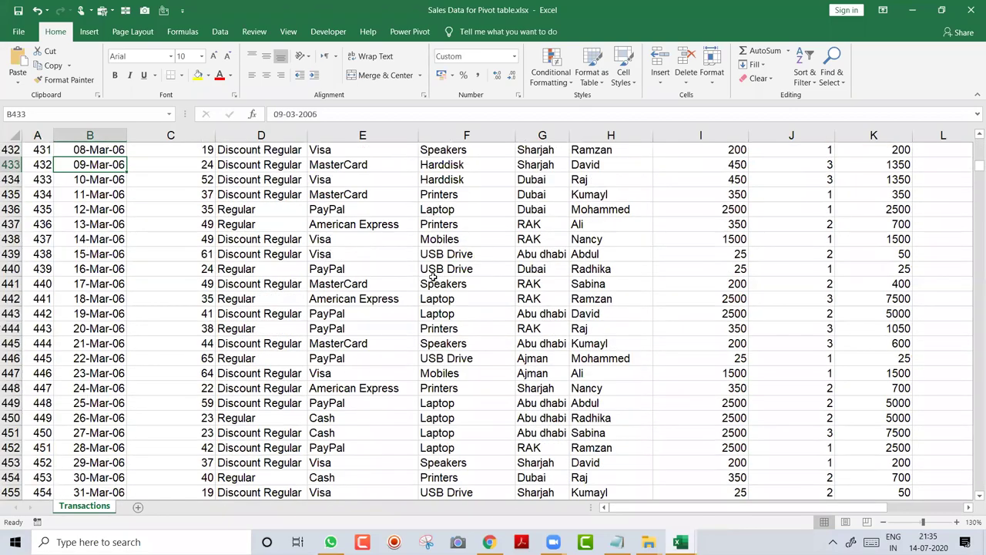
pyautogui.press('pagedown')
pyautogui.press('pagedown')
pyautogui.press('pagedown')
pyautogui.press('pagedown')
pyautogui.press('pagedown')
pyautogui.press('pagedown')
pyautogui.press('pagedown')
pyautogui.press('pagedown')
pyautogui.press('pagedown')
pyautogui.press('pagedown')
pyautogui.press('pagedown')
pyautogui.press('pagedown')
pyautogui.press('pagedown')
pyautogui.press('pagedown')
pyautogui.press('pagedown')
pyautogui.press('pagedown')
pyautogui.press('pagedown')
pyautogui.press('pagedown')
pyautogui.press('pagedown')
pyautogui.press('pagedown')
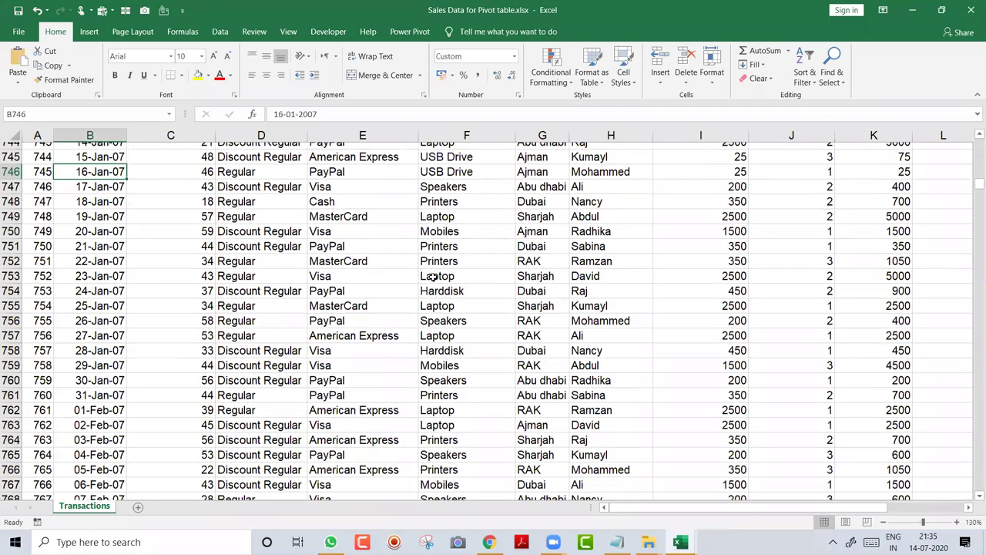
pyautogui.press('pagedown')
pyautogui.press('pagedown')
pyautogui.press('pagedown')
pyautogui.press('pagedown')
pyautogui.press('pagedown')
pyautogui.press('pagedown')
pyautogui.press('pagedown')
pyautogui.press('pagedown')
pyautogui.press('pagedown')
pyautogui.press('pagedown')
pyautogui.press('pagedown')
pyautogui.press('pagedown')
pyautogui.press('pagedown')
pyautogui.press('pagedown')
pyautogui.press('pagedown')
pyautogui.press('pagedown')
pyautogui.press('pagedown')
pyautogui.press('pagedown')
pyautogui.press('pagedown')
pyautogui.press('pagedown')
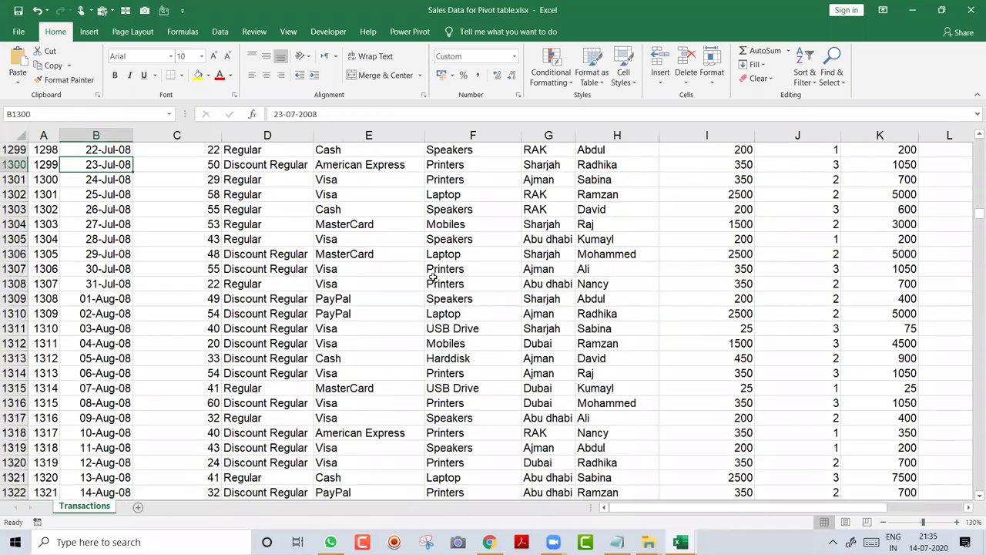
pyautogui.press('pagedown')
pyautogui.press('pagedown')
pyautogui.press('pagedown')
pyautogui.press('pagedown')
pyautogui.press('pagedown')
pyautogui.press('pagedown')
pyautogui.press('pagedown')
pyautogui.press('pagedown')
pyautogui.press('pagedown')
pyautogui.press('pagedown')
pyautogui.press('pagedown')
pyautogui.press('pagedown')
pyautogui.press('pagedown')
pyautogui.press('pagedown')
pyautogui.press('pagedown')
pyautogui.press('pagedown')
pyautogui.press('pagedown')
pyautogui.press('pagedown')
pyautogui.press('pagedown')
pyautogui.press('pagedown')
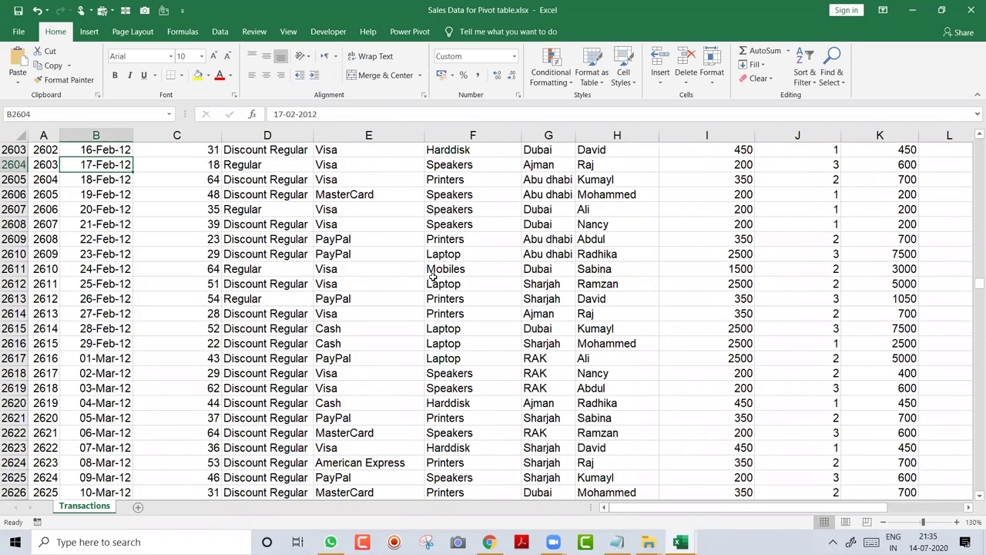
pyautogui.press('pagedown')
pyautogui.press('pagedown')
pyautogui.press('pagedown')
pyautogui.press('pagedown')
pyautogui.press('pagedown')
pyautogui.press('pagedown')
pyautogui.press('pagedown')
pyautogui.press('pagedown')
pyautogui.press('pagedown')
pyautogui.press('pagedown')
pyautogui.press('pagedown')
pyautogui.press('pagedown')
pyautogui.press('pagedown')
pyautogui.press('pagedown')
pyautogui.press('pagedown')
pyautogui.press('pagedown')
pyautogui.press('pagedown')
pyautogui.press('pagedown')
pyautogui.press('pagedown')
pyautogui.press('pagedown')
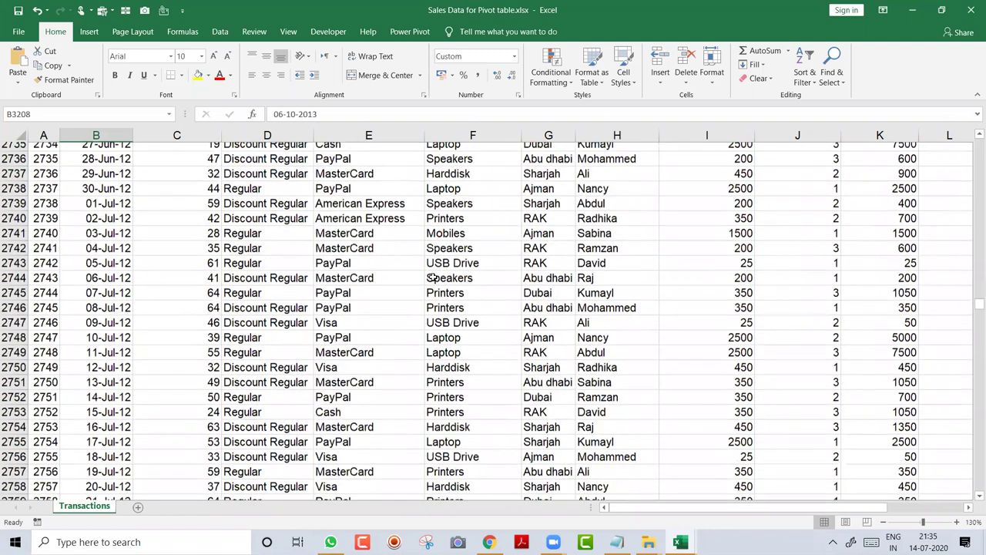
pyautogui.hotkey('ctrl', 'Up')
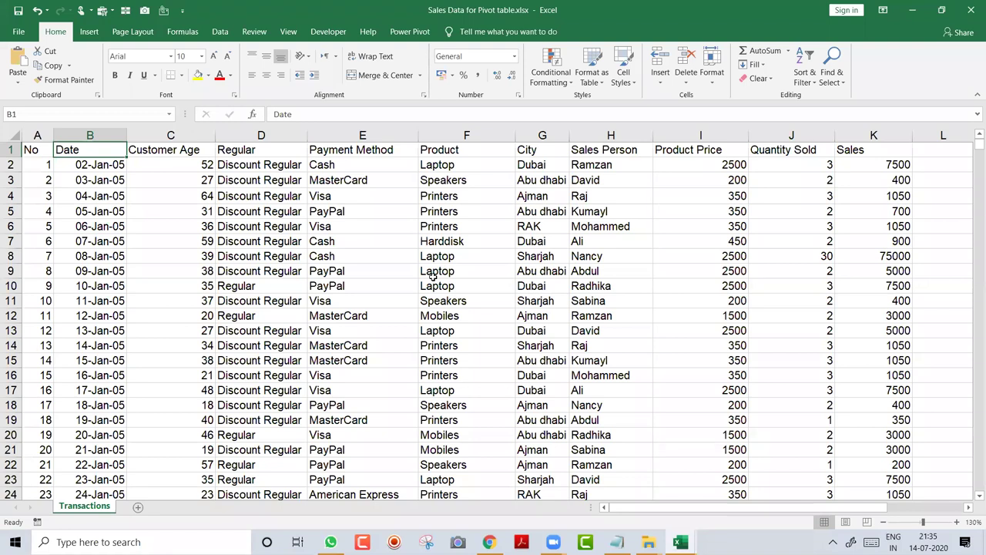
pyautogui.click(89, 33)
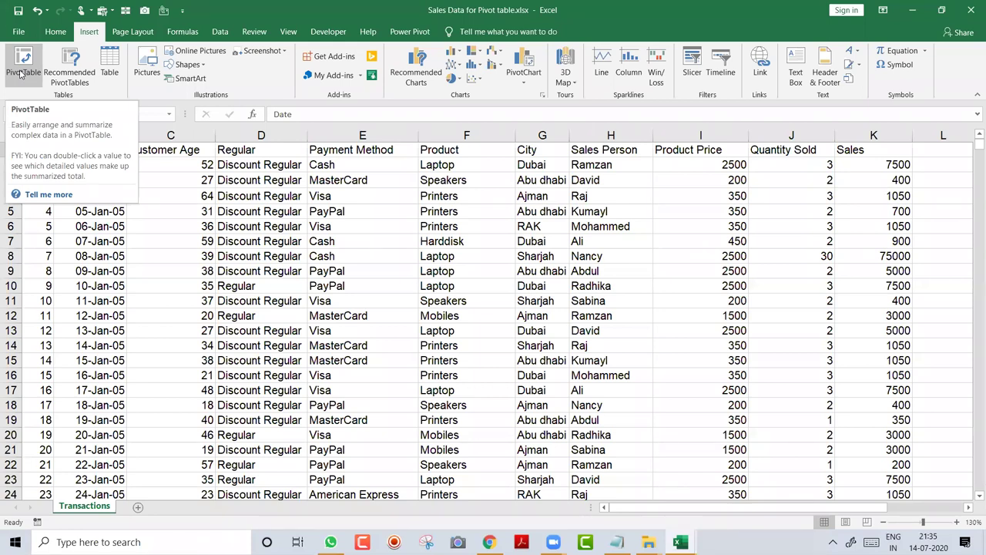
pyautogui.click(58, 35)
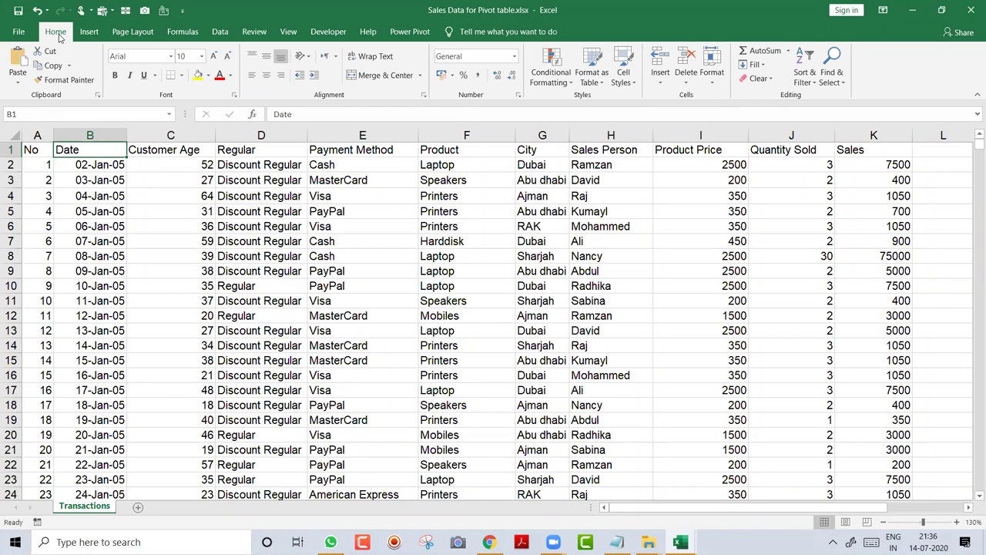
pyautogui.press('Left')
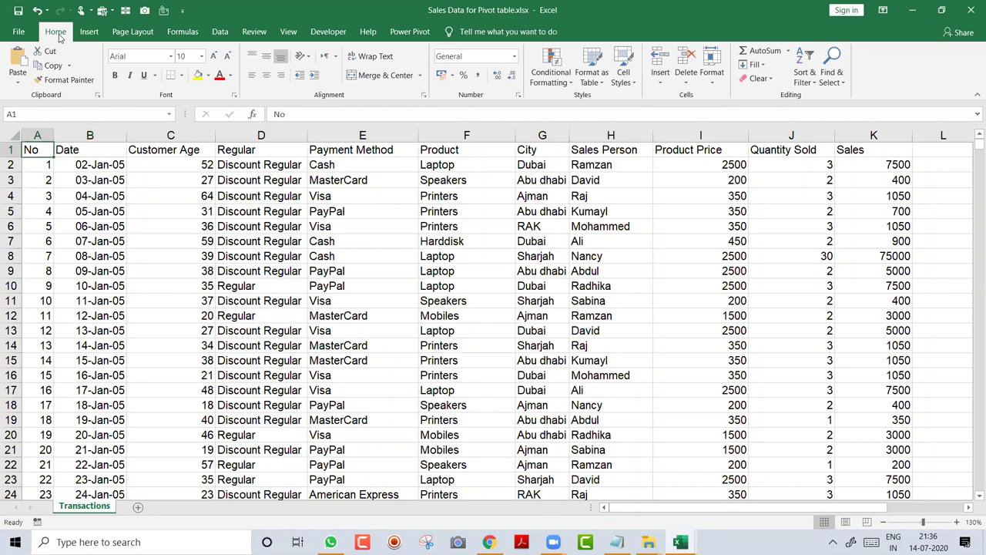
pyautogui.hotkey('ctrl', 'Down')
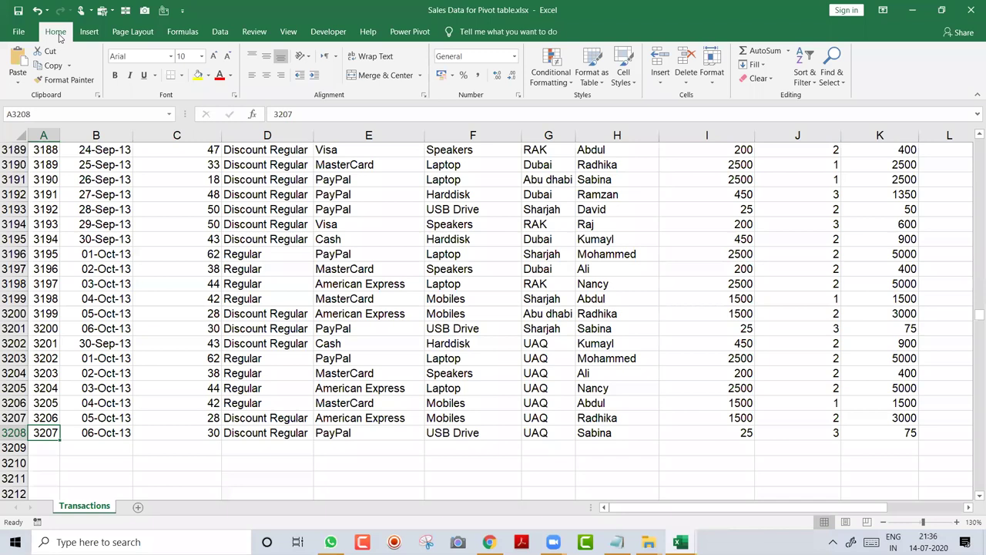
pyautogui.hotkey('ctrl', 'Home')
pyautogui.press('Right')
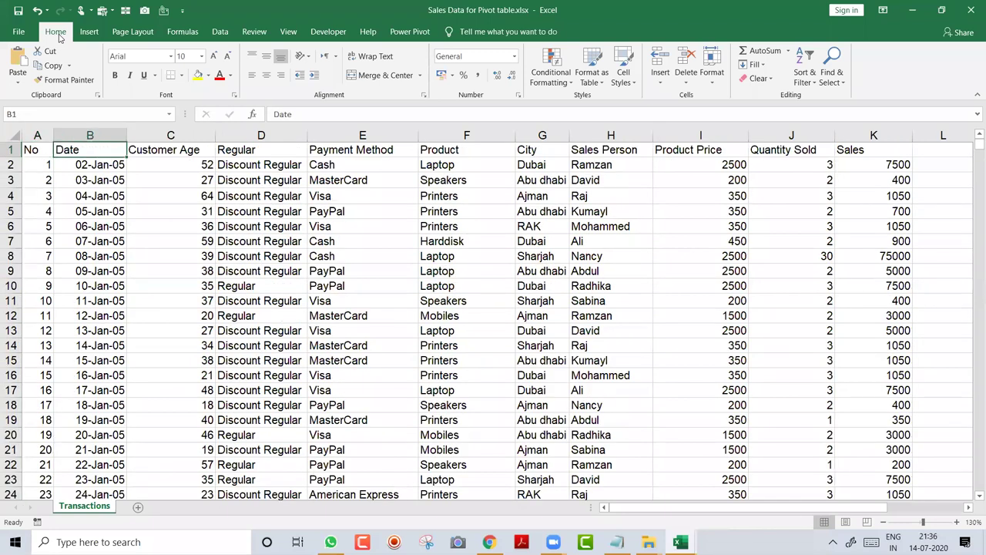
pyautogui.press('Right')
pyautogui.press('Right')
pyautogui.press('Right')
pyautogui.press('Right')
pyautogui.press('Right')
pyautogui.press('Right')
pyautogui.press('Down')
pyautogui.hotkey('ctrl', 'shift', 'Down')
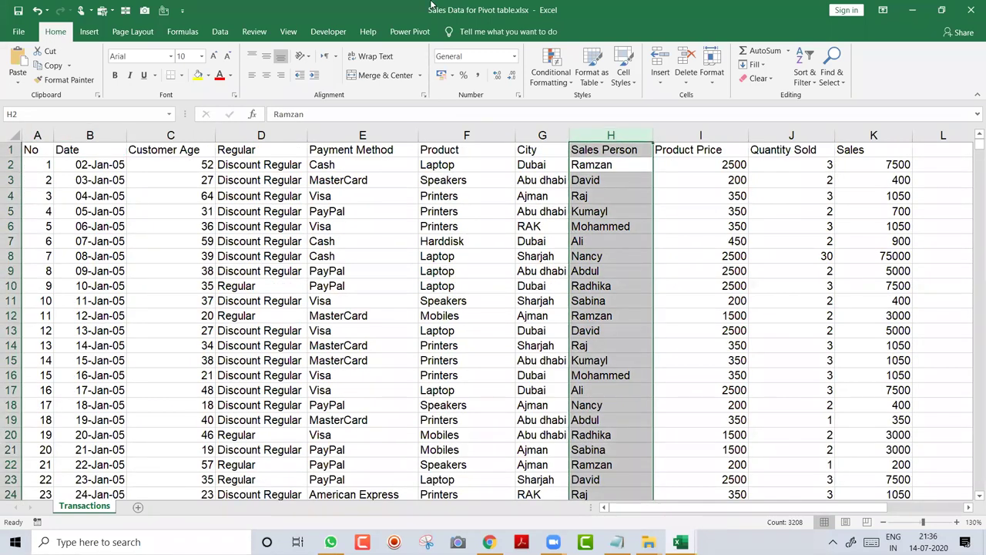
pyautogui.keyDown('ctrl'); pyautogui.click(892, 133); pyautogui.keyUp('ctrl')
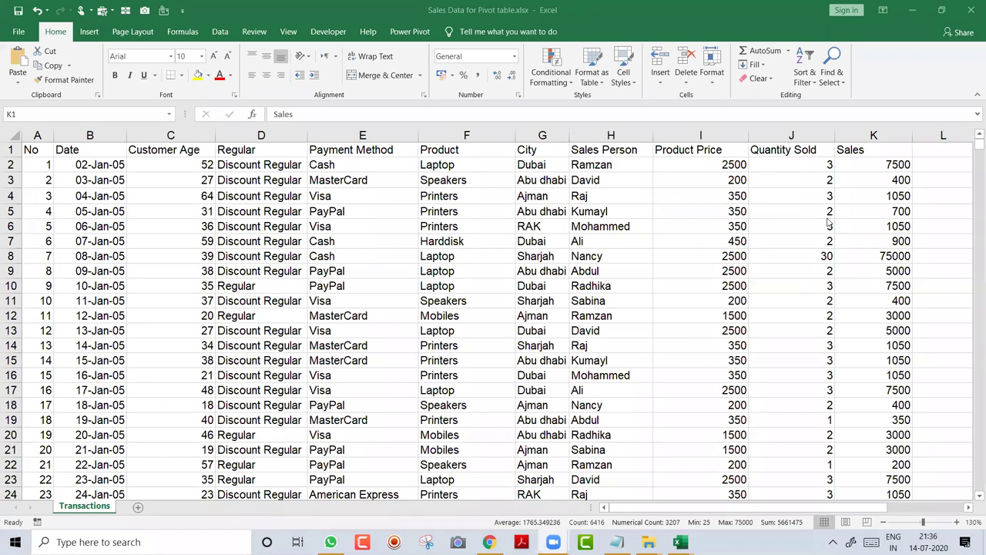
pyautogui.click(101, 241)
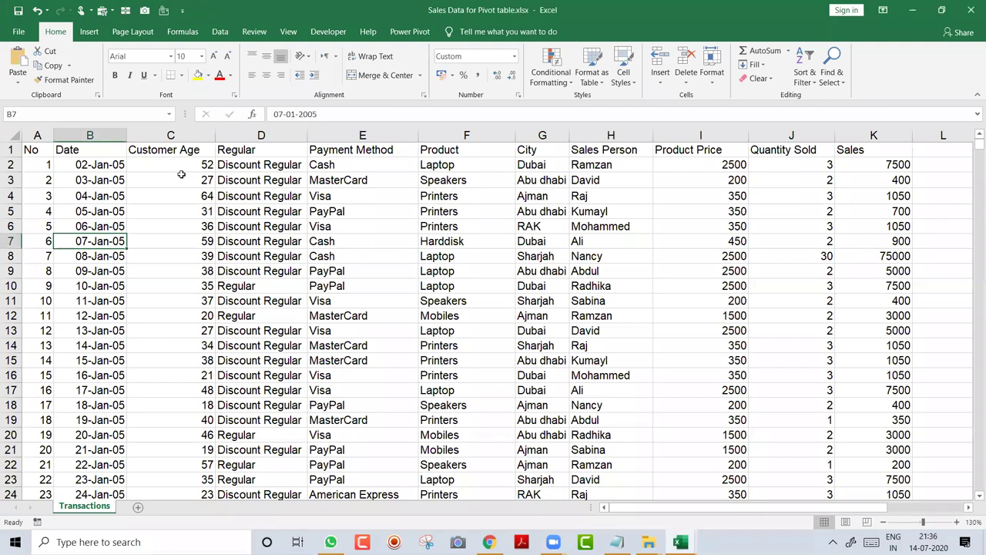
pyautogui.click(183, 136)
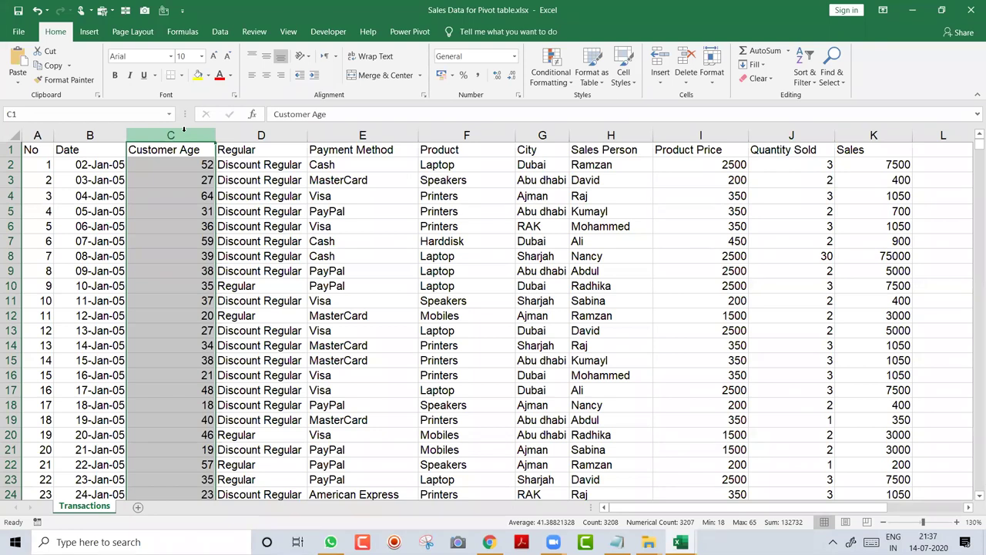
# - Select the Product, City and Sales Person columns to review them, then deselect
pyautogui.click(478, 135)
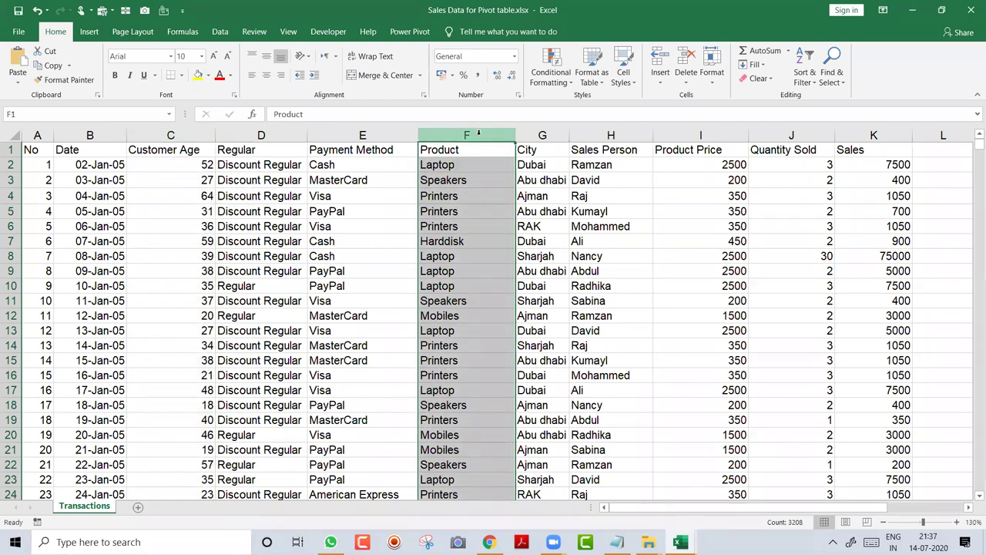
pyautogui.click(543, 135)
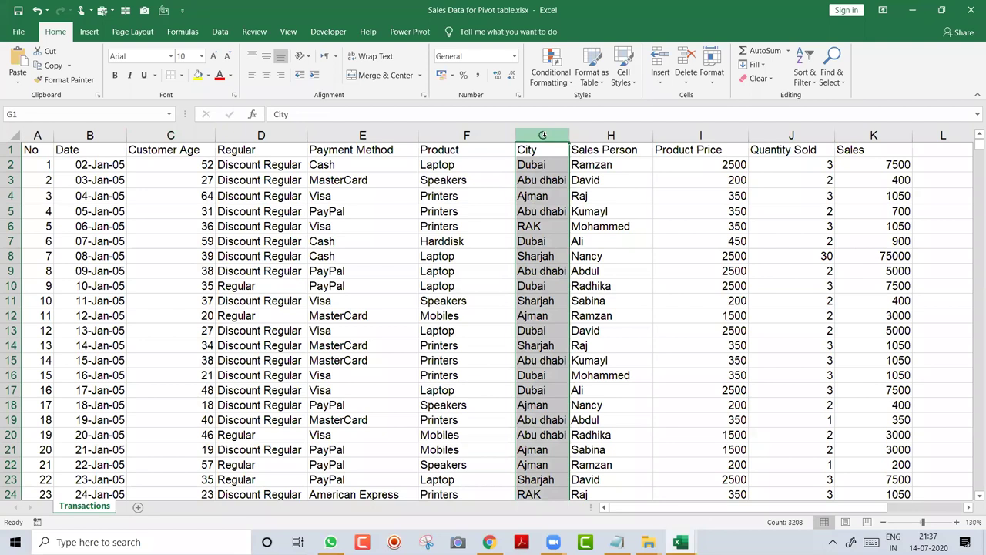
pyautogui.click(597, 133)
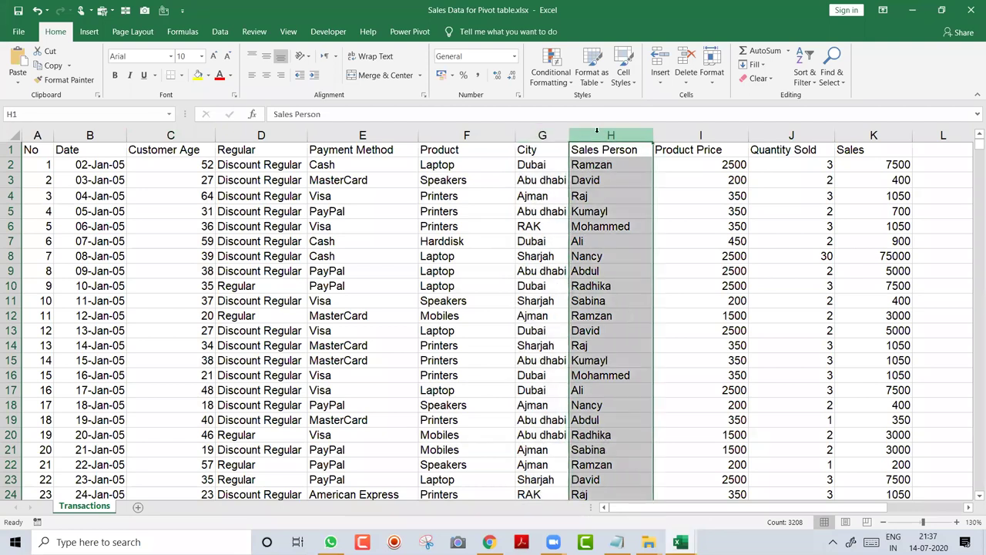
pyautogui.click(544, 132)
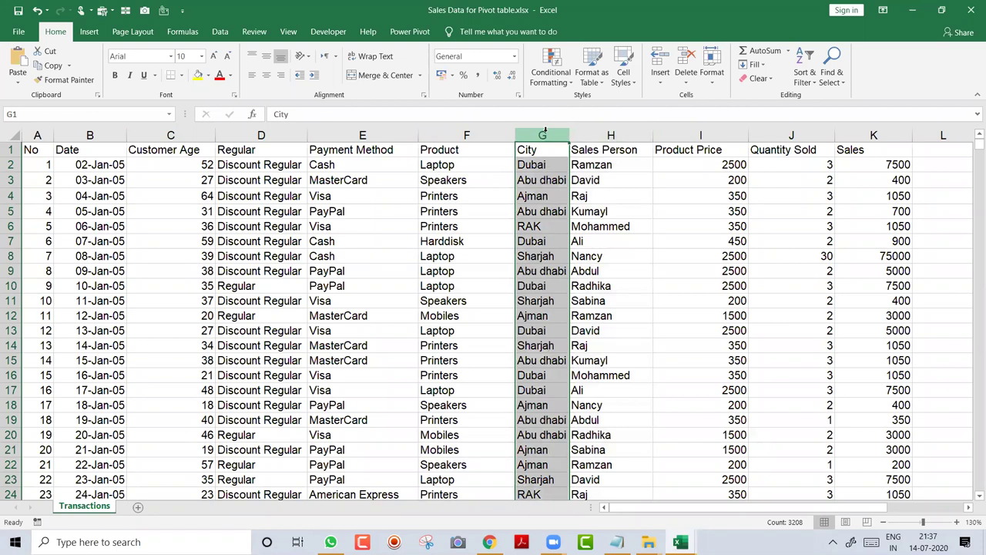
pyautogui.click(476, 193)
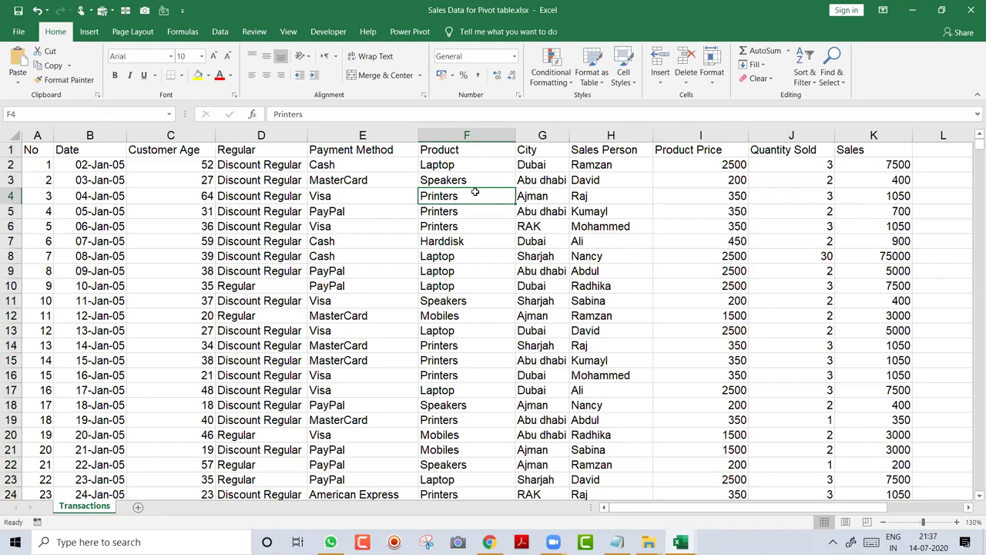
# - Bold the header row from No through Sales
pyautogui.hotkey('ctrl', 'Home')
pyautogui.hotkey('ctrl', 'shift', 'Right')
pyautogui.hotkey('ctrl', 'b')
pyautogui.press('Down')
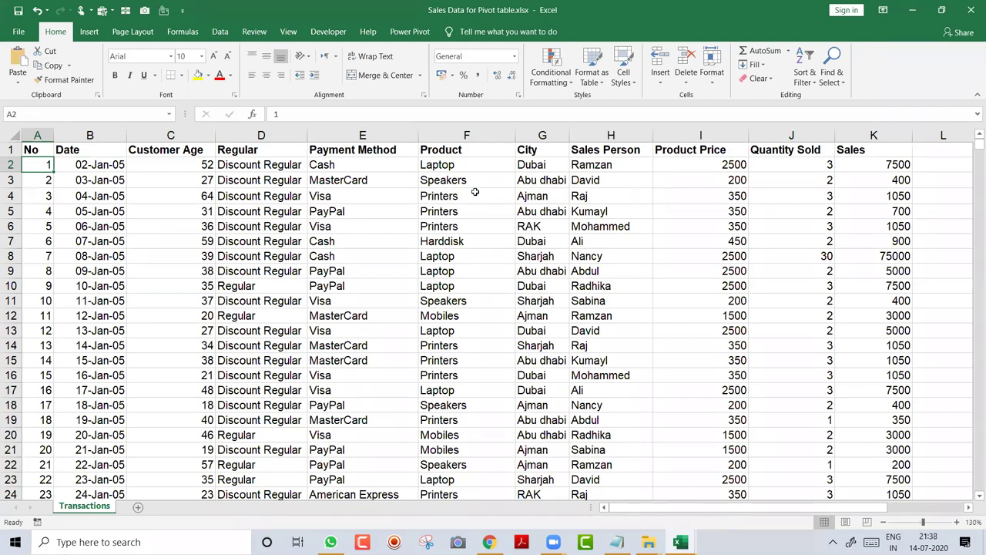
pyautogui.press('Up')
pyautogui.press('Right')
pyautogui.press('Right')
pyautogui.press('Right')
pyautogui.press('Right')
pyautogui.press('Right')
pyautogui.press('Right')
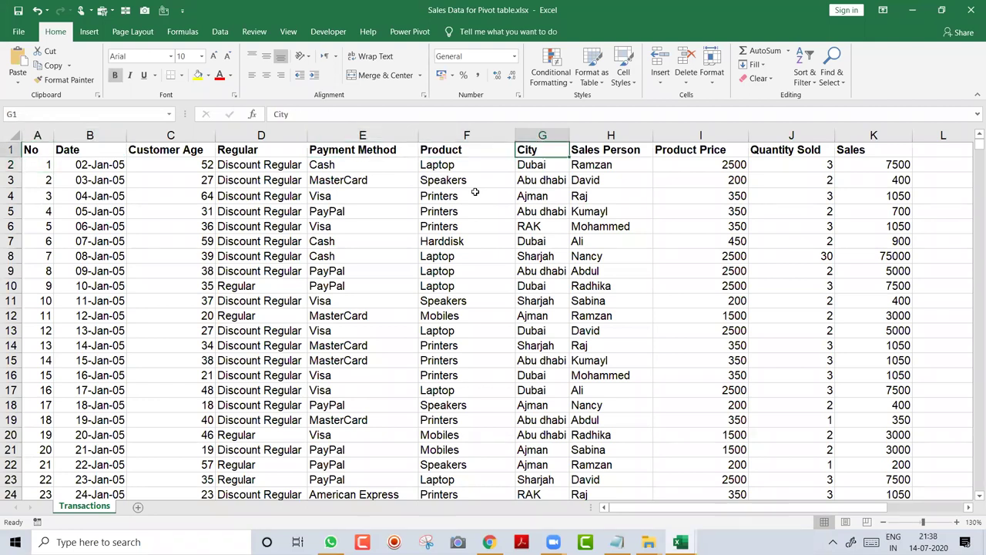
pyautogui.hotkey('ctrl', 'shift', 'l')
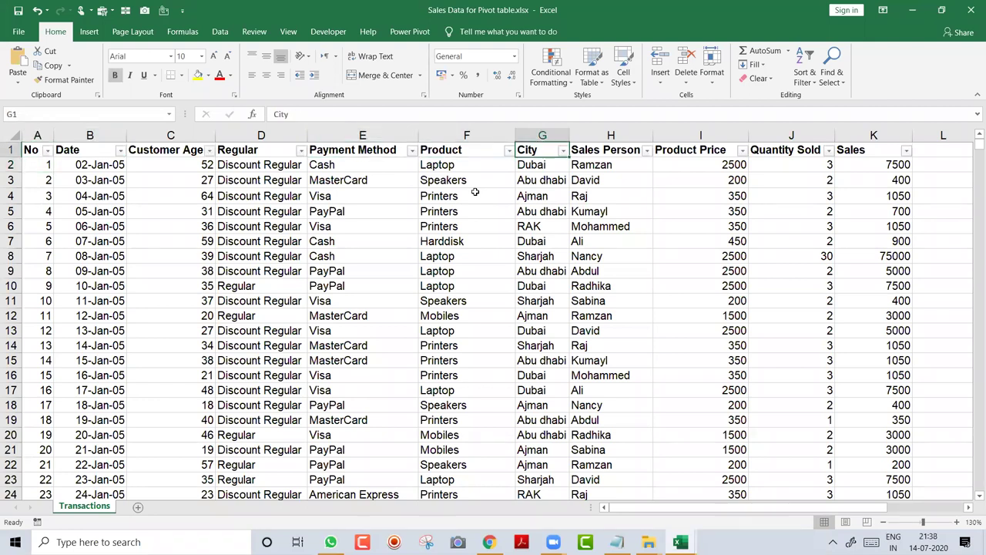
pyautogui.hotkey('alt', 'Down')
pyautogui.press('Down')
pyautogui.press('Down')
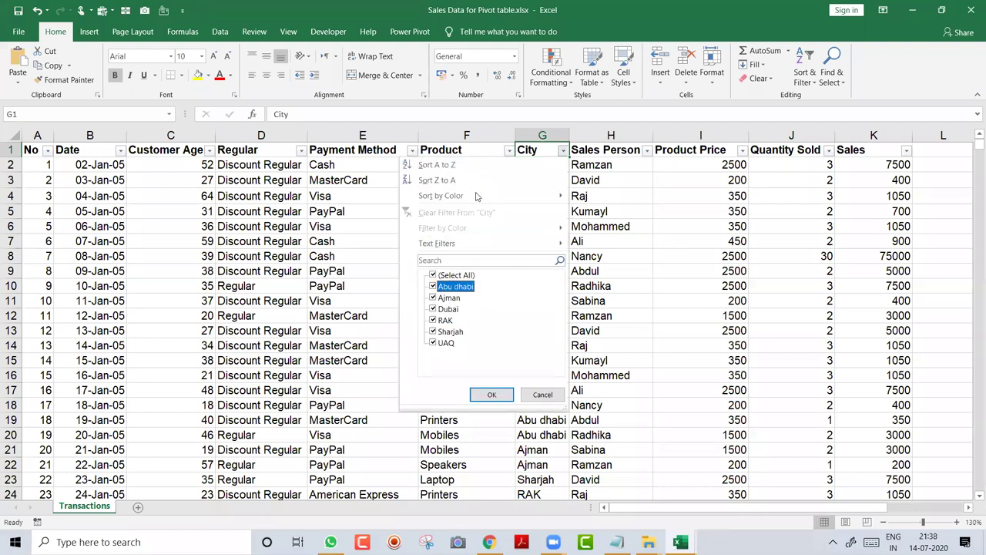
pyautogui.press('space')
pyautogui.press('Down')
pyautogui.press('Down')
pyautogui.press('space')
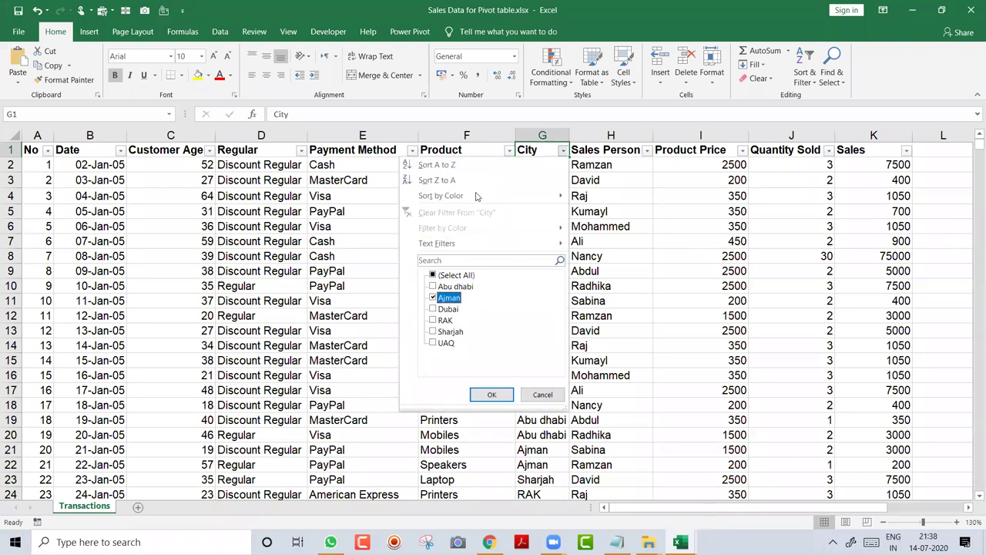
pyautogui.press('Return')
pyautogui.press('Down')
pyautogui.hotkey('shift', 'Down')
pyautogui.hotkey('shift', 'Down')
pyautogui.hotkey('shift', 'Down')
pyautogui.hotkey('shift', 'Down')
pyautogui.hotkey('shift', 'Down')
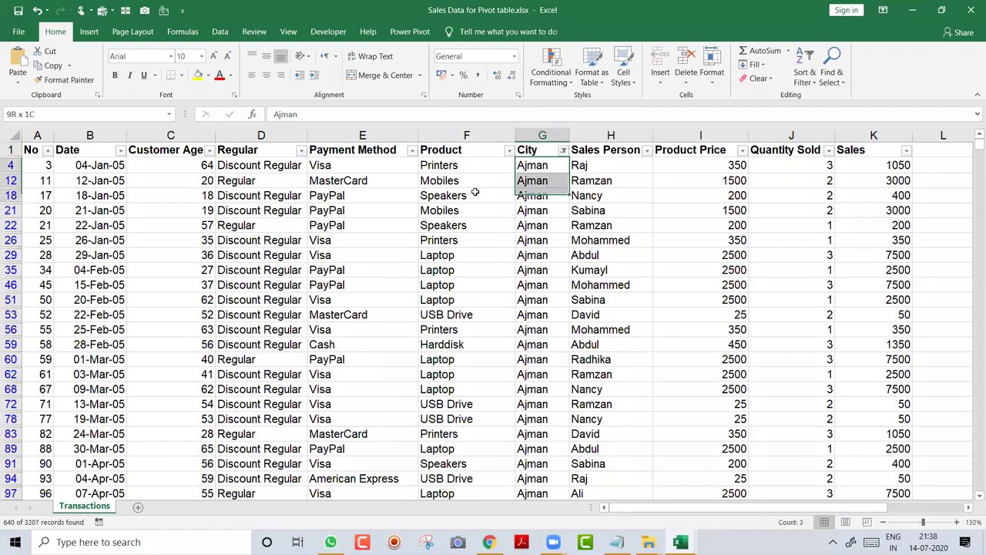
pyautogui.hotkey('shift', 'Down')
pyautogui.hotkey('shift', 'Down')
pyautogui.hotkey('shift', 'Down')
pyautogui.press('Right')
pyautogui.press('Right')
pyautogui.press('Right')
pyautogui.press('Right')
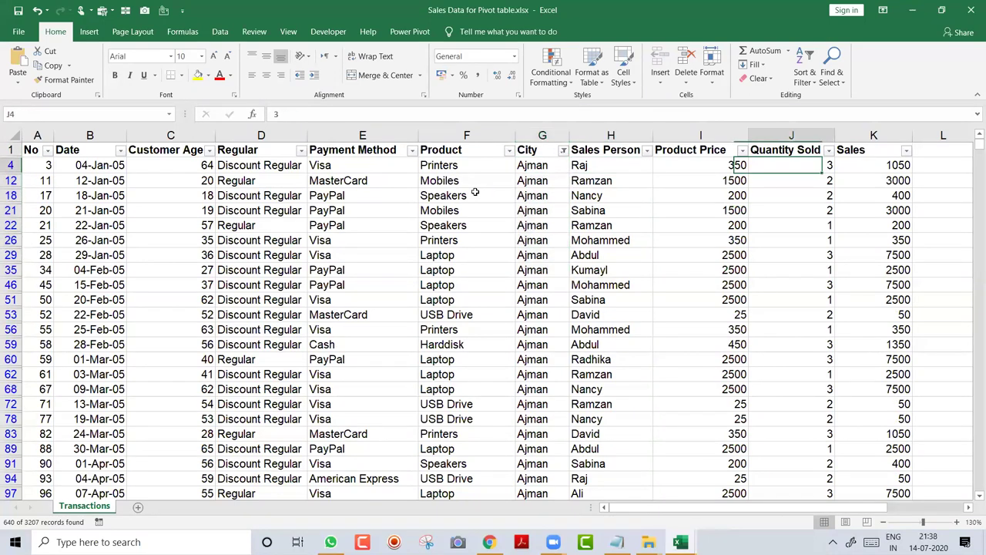
pyautogui.hotkey('shift', 'Down')
pyautogui.hotkey('shift', 'Down')
pyautogui.hotkey('shift', 'Down')
pyautogui.hotkey('shift', 'Down')
pyautogui.hotkey('shift', 'Down')
pyautogui.hotkey('shift', 'Down')
pyautogui.hotkey('shift', 'Down')
pyautogui.hotkey('shift', 'Down')
pyautogui.hotkey('shift', 'Down')
pyautogui.hotkey('shift', 'Down')
pyautogui.hotkey('shift', 'Down')
pyautogui.hotkey('shift', 'Down')
pyautogui.hotkey('shift', 'Down')
pyautogui.hotkey('shift', 'Down')
pyautogui.hotkey('shift', 'Down')
pyautogui.hotkey('shift', 'Down')
pyautogui.hotkey('shift', 'Down')
pyautogui.hotkey('shift', 'Down')
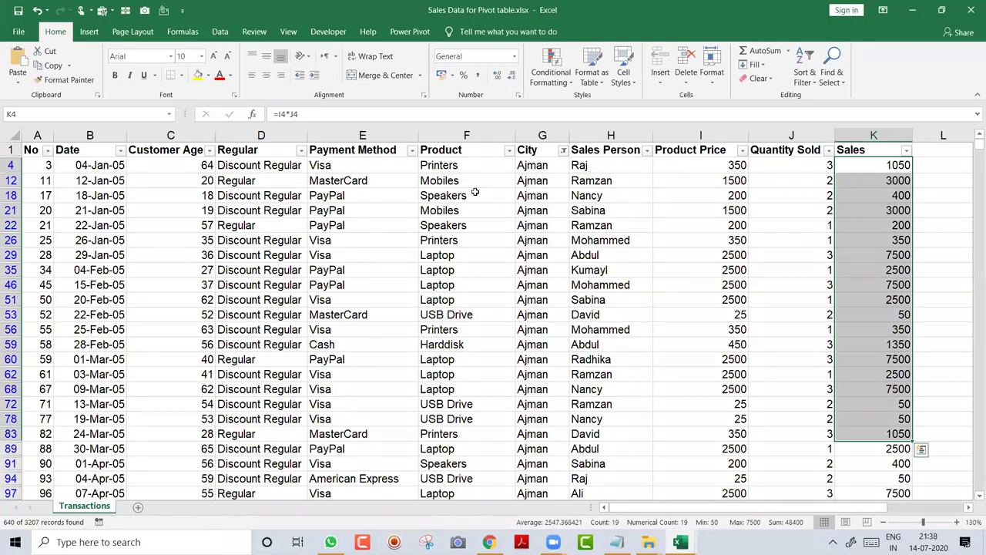
pyautogui.press('Up')
pyautogui.press('Left')
pyautogui.press('Left')
pyautogui.press('Left')
pyautogui.press('Left')
pyautogui.hotkey('alt', 'Down')
pyautogui.press('Tab')
pyautogui.press('Tab')
pyautogui.press('space')
pyautogui.press('Up')
pyautogui.press('space')
pyautogui.press('Tab')
pyautogui.press('Return')
pyautogui.press('Down')
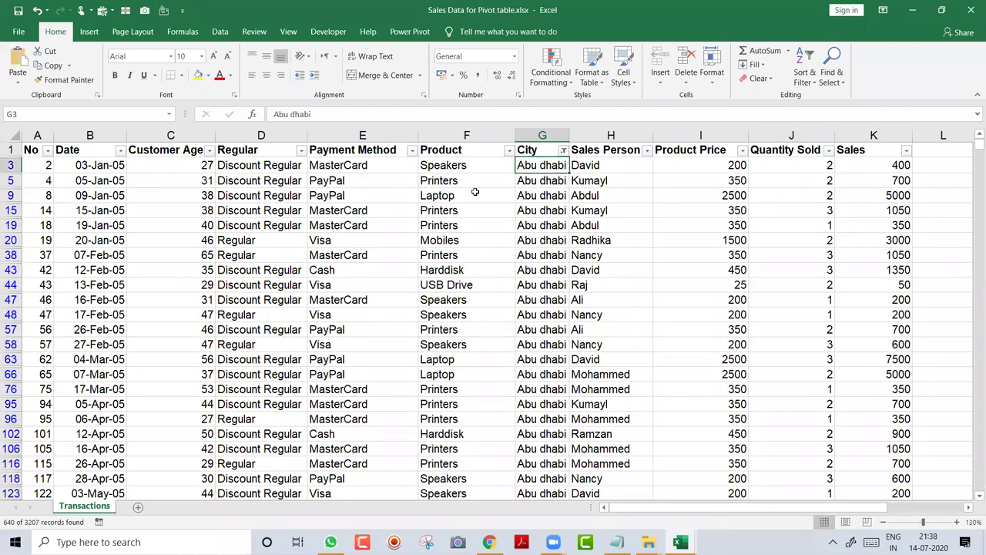
pyautogui.press('Up')
pyautogui.hotkey('alt', 'Down')
pyautogui.press('Tab')
pyautogui.press('Tab')
pyautogui.press('space')
pyautogui.press('Down')
pyautogui.press('Down')
pyautogui.press('space')
pyautogui.press('Tab')
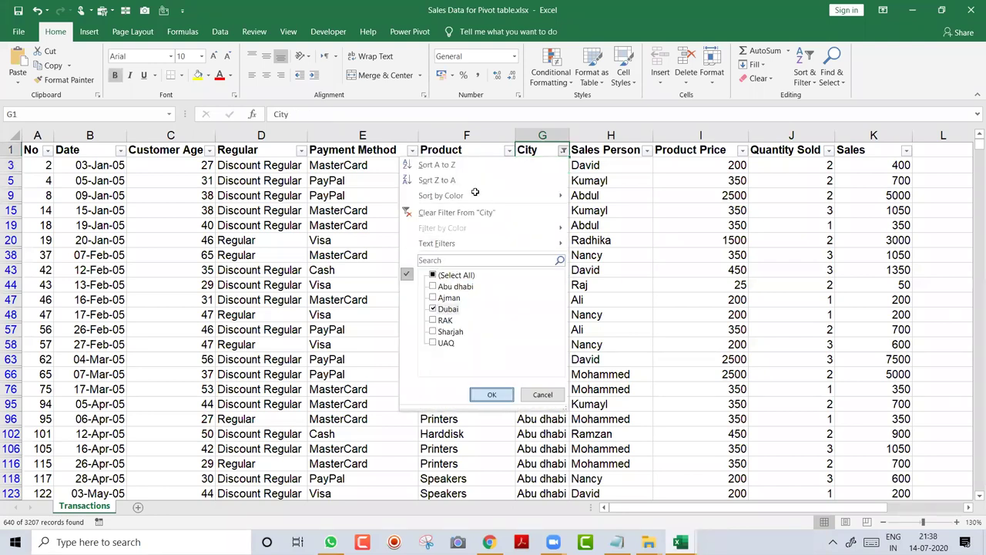
pyautogui.press('Return')
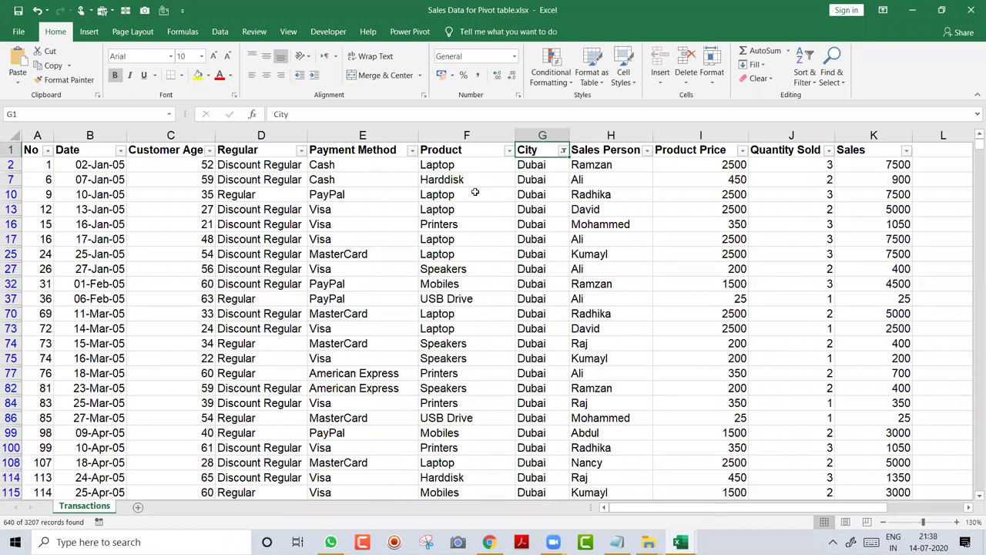
pyautogui.hotkey('ctrl', 'shift', 'l')
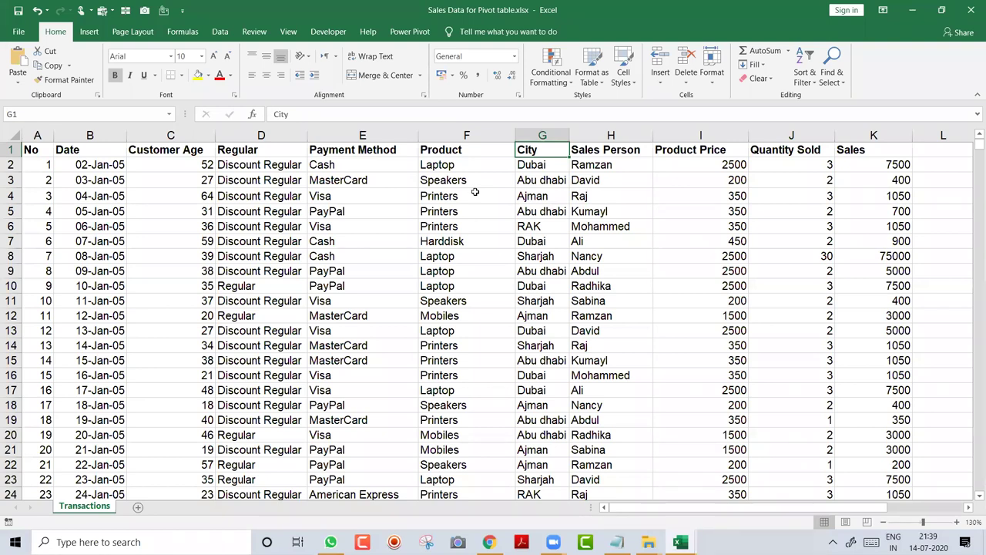
# - Launch Notepad from Windows search and shrink its window to reveal the sheet
pyautogui.press('super')
pyautogui.write('note')
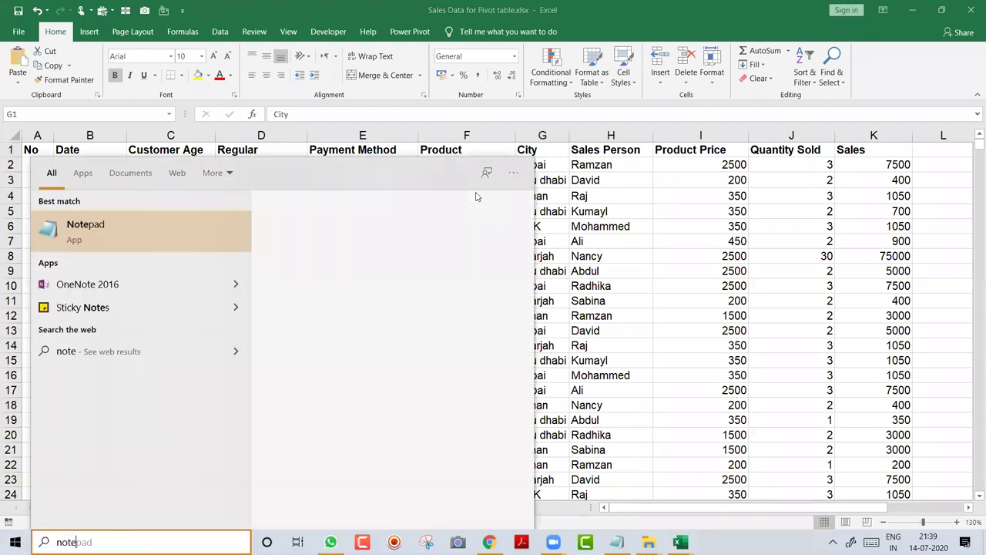
pyautogui.press('Return')
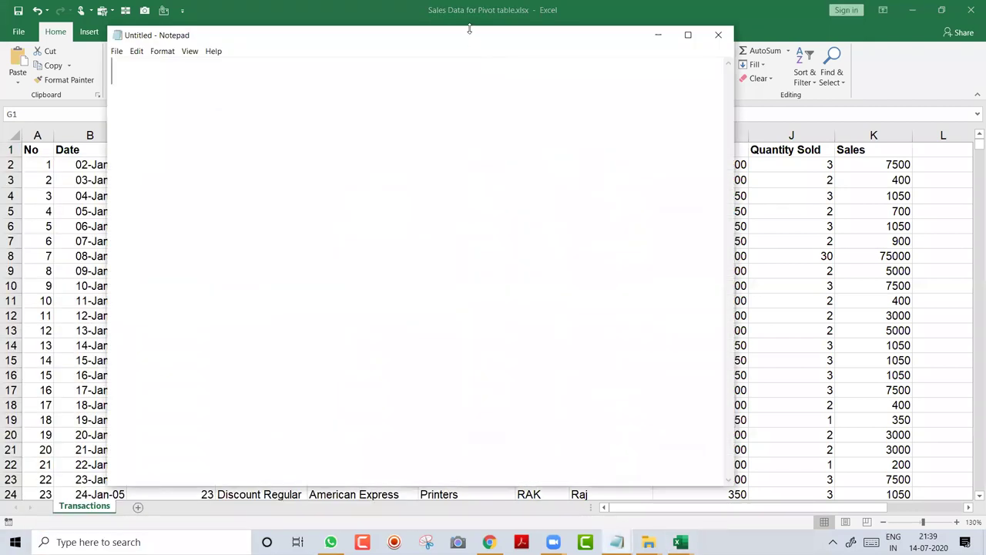
pyautogui.moveTo(469, 28); pyautogui.dragTo(526, 101)
# - Write 'Pivot table : It is use to create Summary Reports from huge database' in Notepad
pyautogui.write('Pivo')
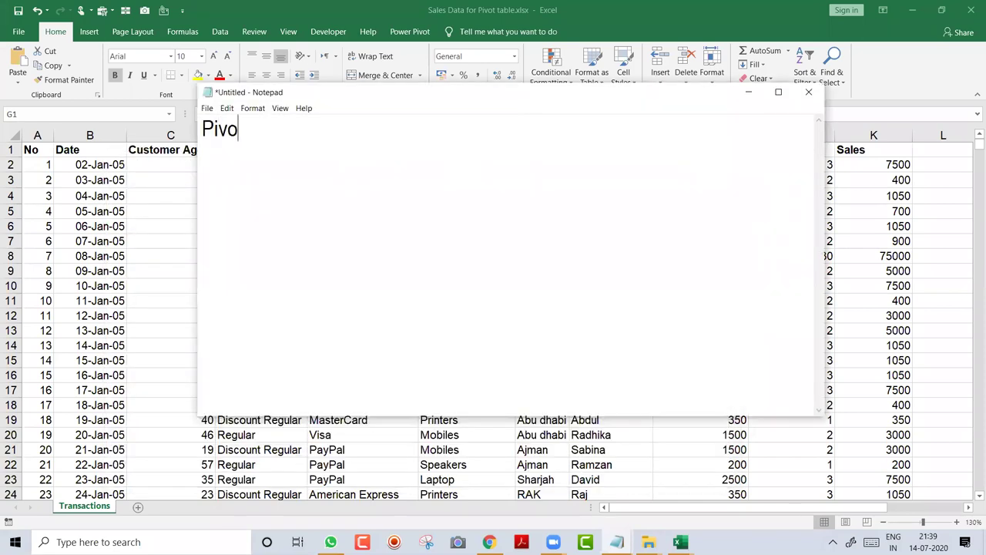
pyautogui.write('t table')
pyautogui.press('BackSpace')
pyautogui.write('le ')
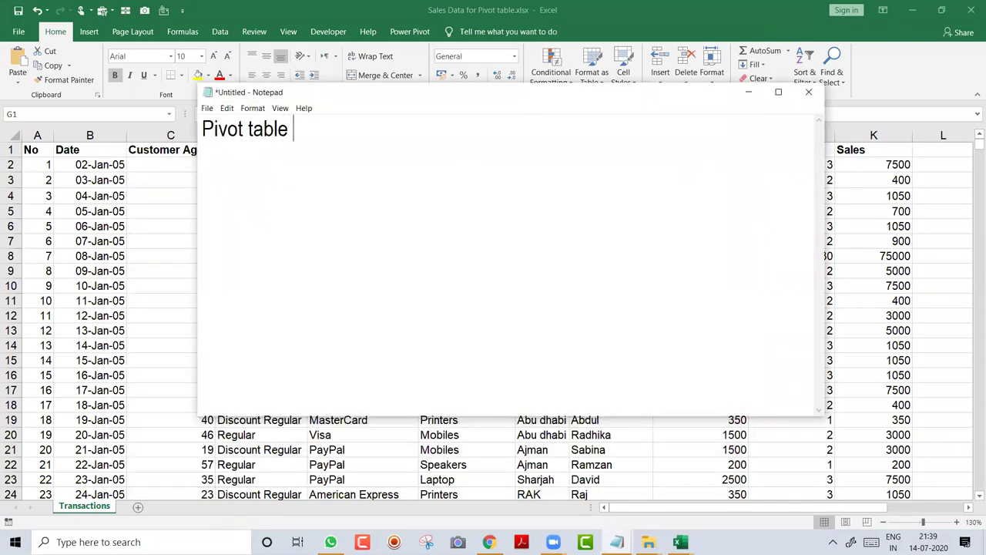
pyautogui.write(': It is use to create')
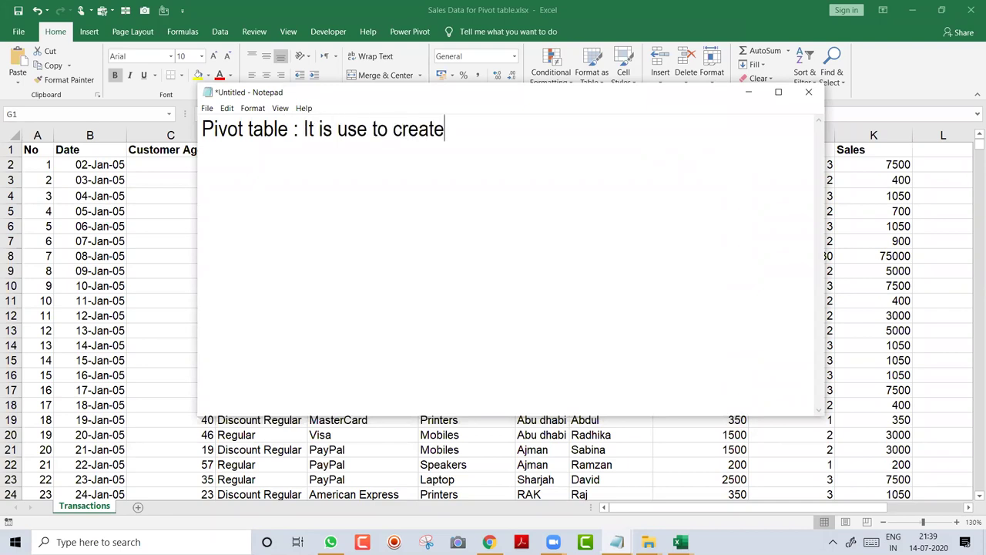
pyautogui.write(' Summary Reports ')
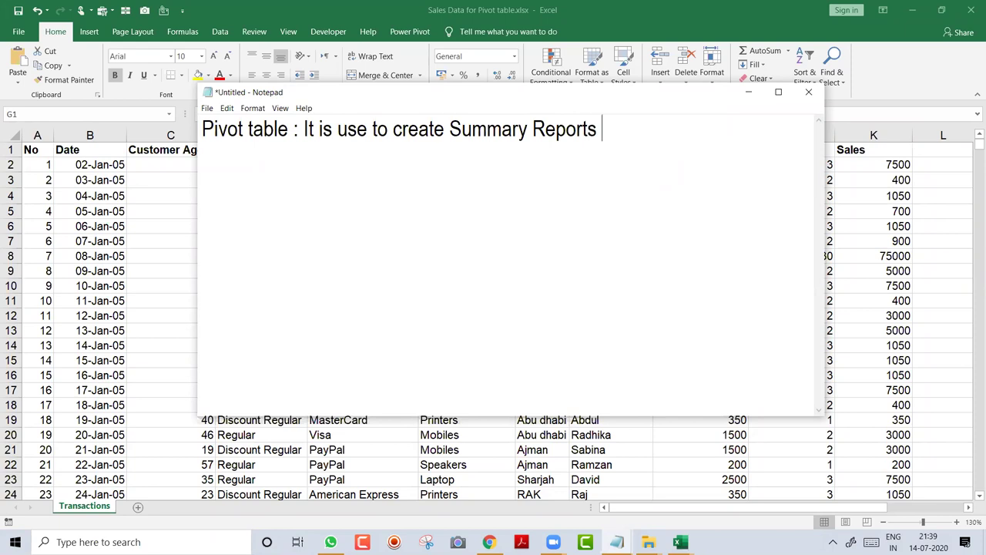
pyautogui.write('from huge database')
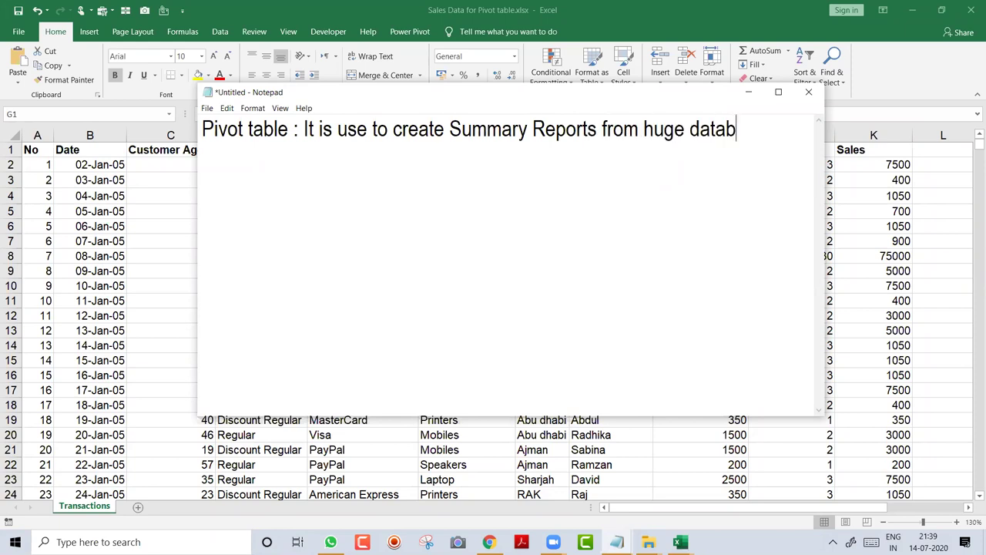
pyautogui.press('Return')
pyautogui.hotkey('alt', 'Tab')
pyautogui.hotkey('ctrl', 'Left')
pyautogui.hotkey('ctrl', 'Left')
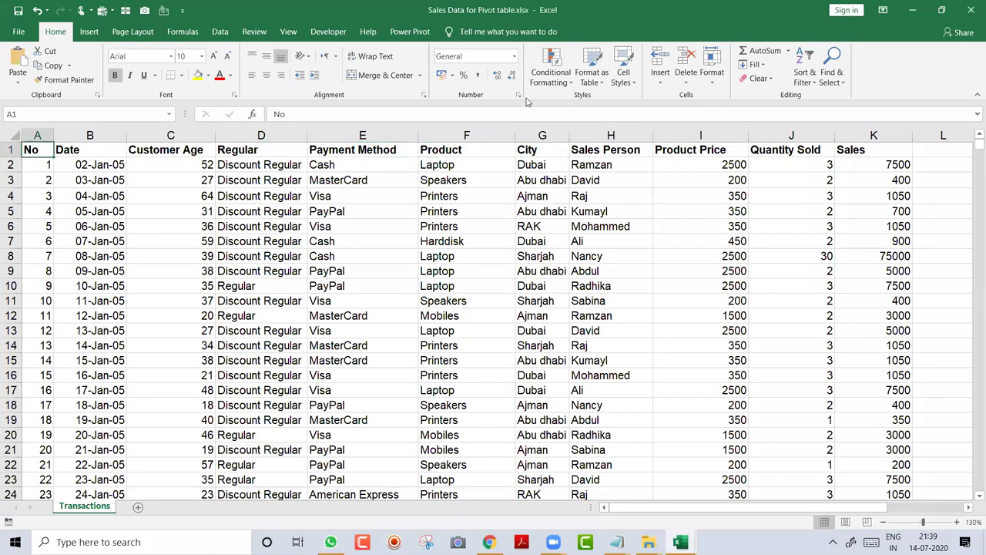
# - Select the whole data range A1:K3208 with Ctrl-arrow shortcuts, then return to A1
pyautogui.hotkey('ctrl', 'Down')
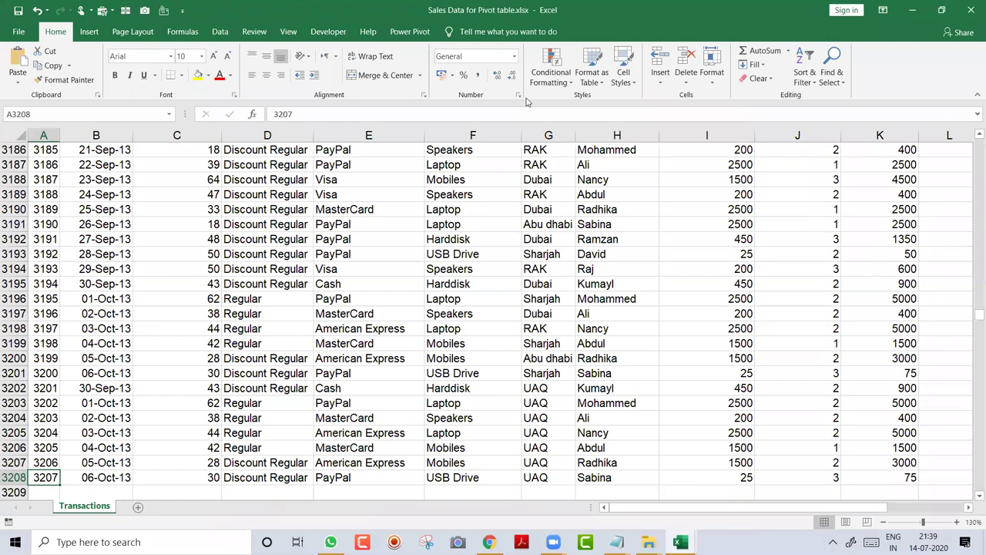
pyautogui.hotkey('ctrl', 'Home')
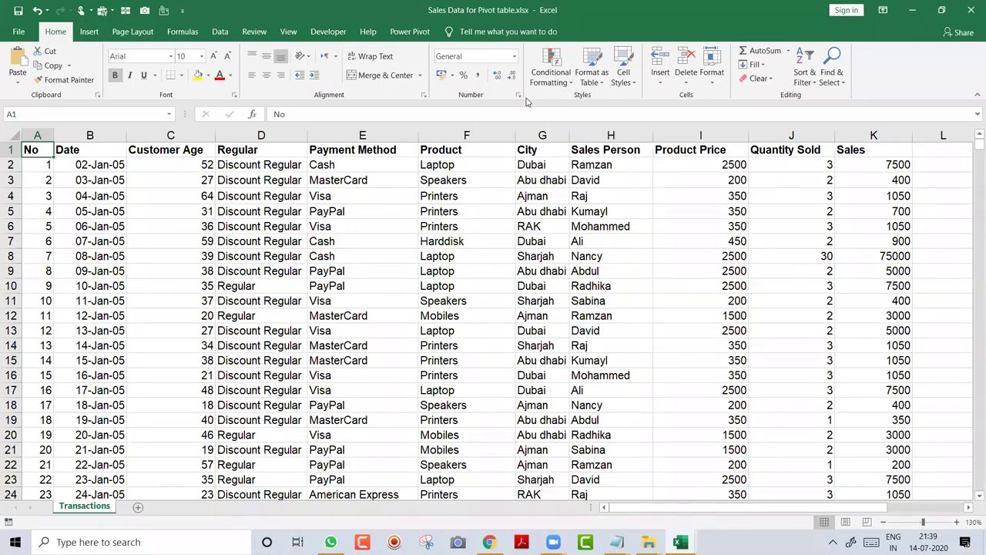
pyautogui.press('Down')
pyautogui.hotkey('shift', 'Down')
pyautogui.hotkey('ctrl', 'shift', 'Right')
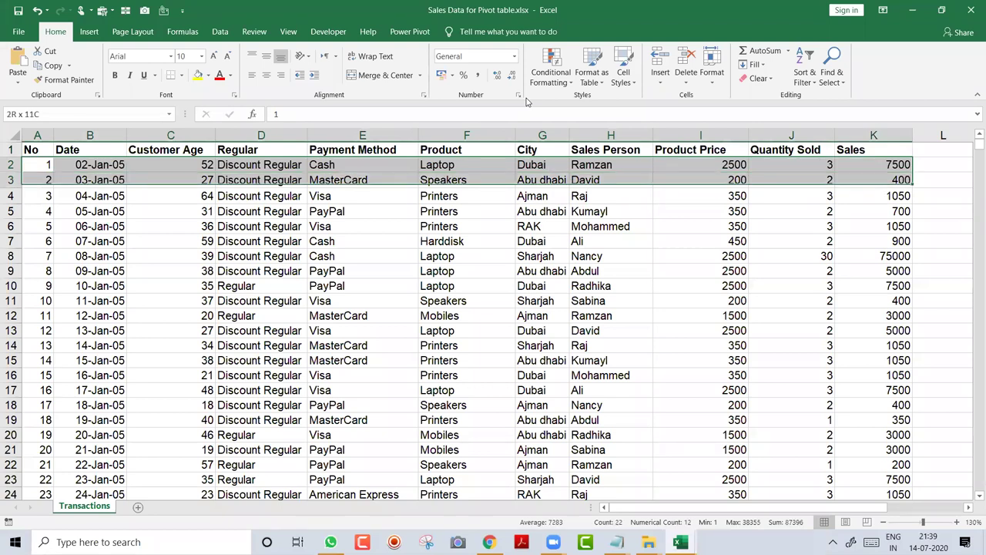
pyautogui.hotkey('shift', 'Down')
pyautogui.hotkey('shift', 'Down')
pyautogui.hotkey('shift', 'Down')
pyautogui.hotkey('shift', 'Down')
pyautogui.hotkey('shift', 'Down')
pyautogui.hotkey('shift', 'Down')
pyautogui.hotkey('shift', 'Down')
pyautogui.hotkey('shift', 'Down')
pyautogui.hotkey('shift', 'Down')
pyautogui.hotkey('shift', 'Down')
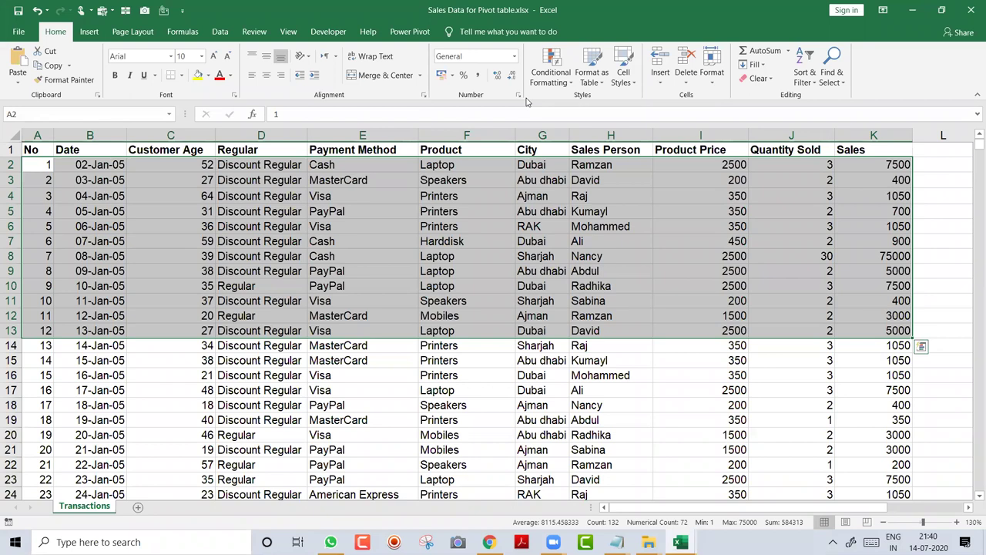
pyautogui.hotkey('ctrl', 'shift', 'Down')
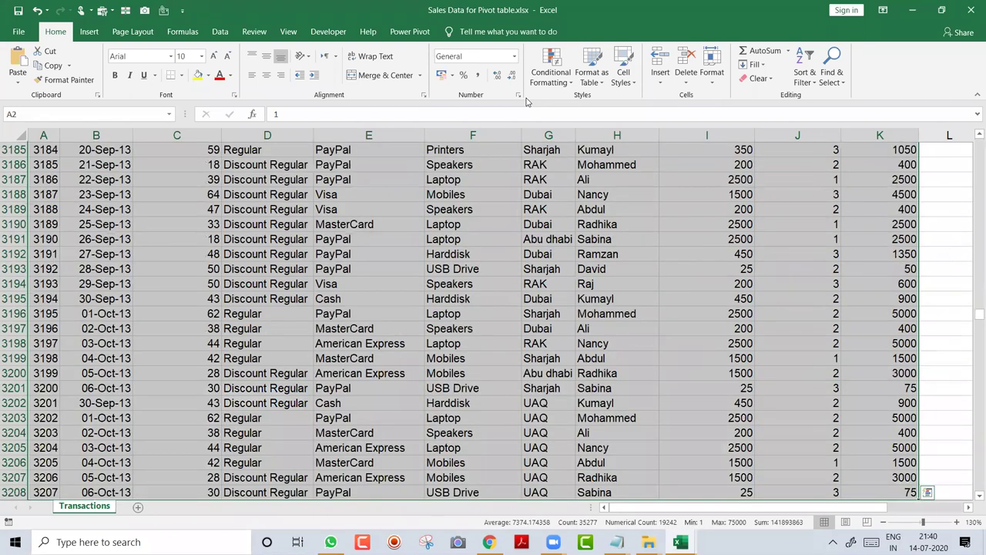
pyautogui.hotkey('ctrl', 'Home')
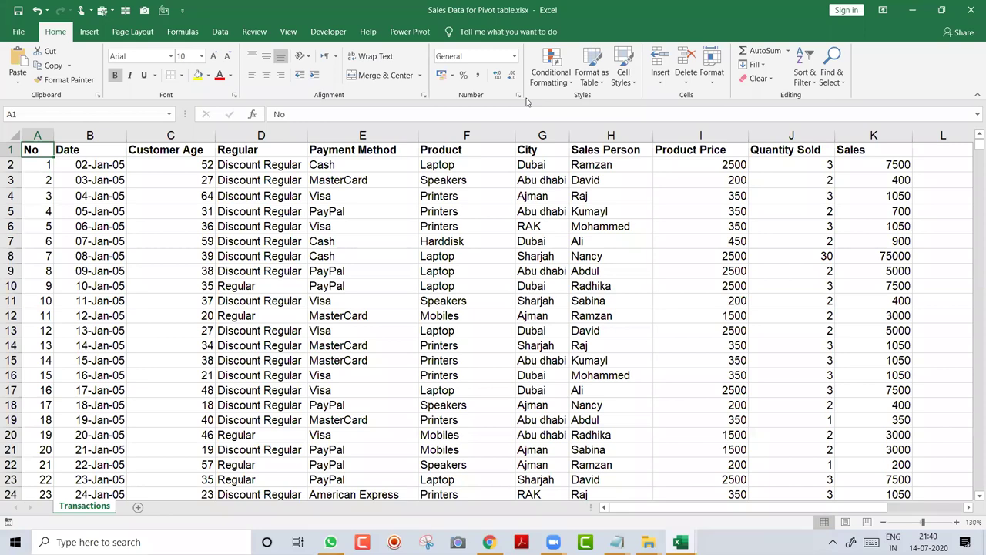
pyautogui.hotkey('ctrl', 'shift', 'End')
pyautogui.hotkey('ctrl', 'Home')
# - Add a blank line below the pivot table definition in Notepad
pyautogui.hotkey('alt', 'Tab')
pyautogui.hotkey('ctrl', 'Left')
pyautogui.hotkey('ctrl', 'Left')
pyautogui.hotkey('ctrl', 'Left')
pyautogui.hotkey('ctrl', 'Left')
pyautogui.hotkey('ctrl', 'Left')
pyautogui.hotkey('ctrl', 'Right')
pyautogui.hotkey('ctrl', 'Right')
pyautogui.hotkey('ctrl', 'Right')
pyautogui.hotkey('ctrl', 'Right')
pyautogui.hotkey('ctrl', 'Right')
pyautogui.hotkey('ctrl', 'Right')
pyautogui.press('Return')
pyautogui.press('Return')
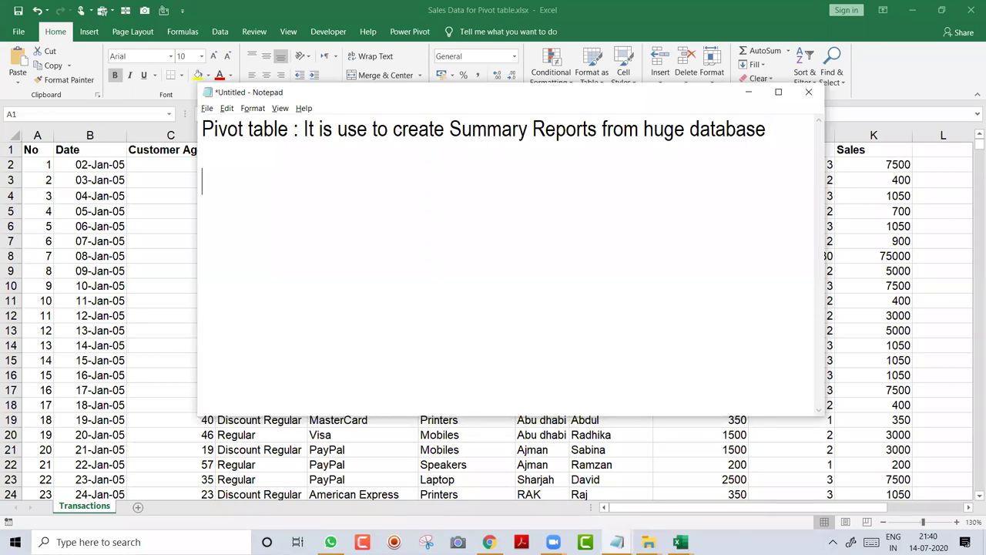
# - Type the heading 'Before creating pivot table: Checks', correcting typos along the way
pyautogui.write('Befire ==')
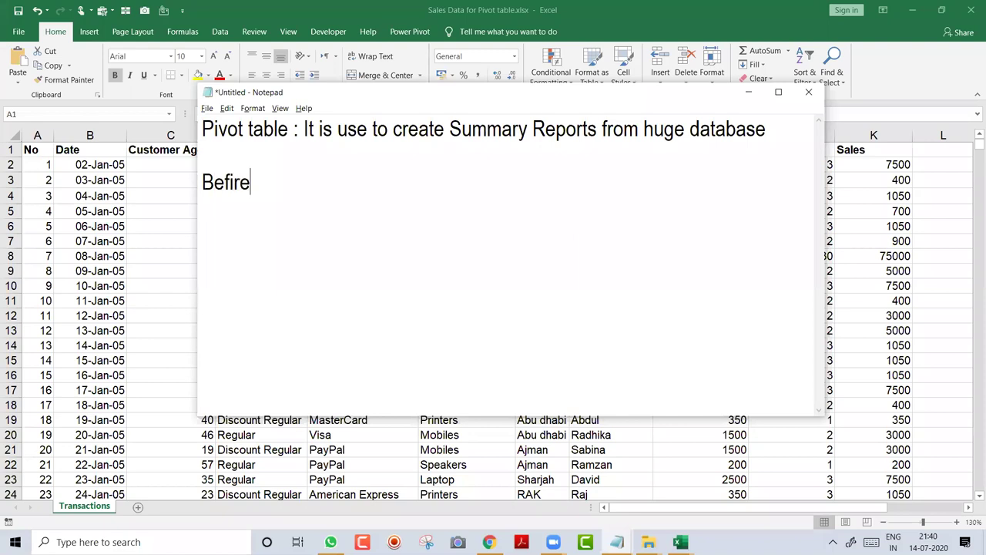
pyautogui.press('BackSpace')
pyautogui.press('BackSpace')
pyautogui.press('BackSpace')
pyautogui.press('BackSpace')
pyautogui.press('BackSpace')
pyautogui.press('BackSpace')
pyautogui.write('ire')
pyautogui.press('BackSpace')
pyautogui.press('BackSpace')
pyautogui.press('BackSpace')
pyautogui.write('ore createi')
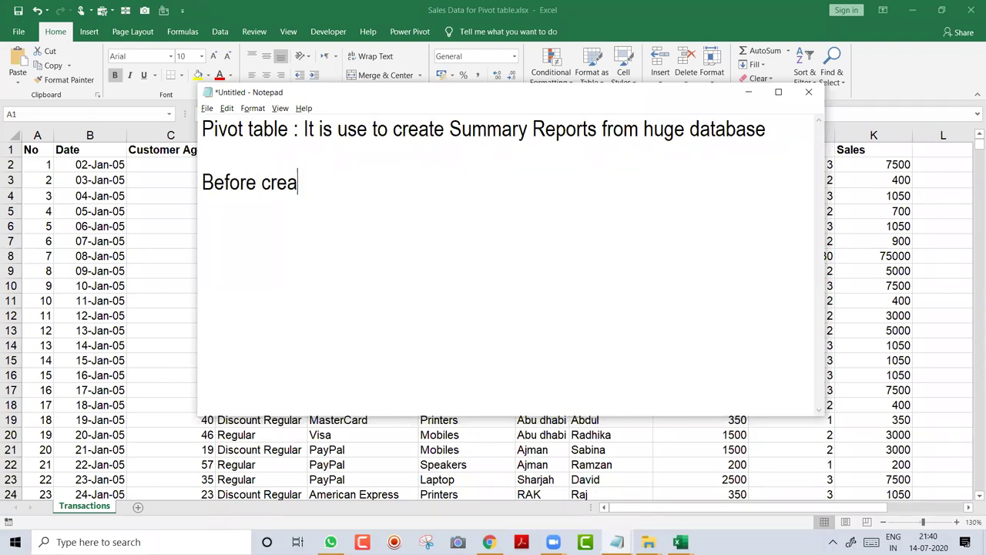
pyautogui.press('BackSpace')
pyautogui.press('BackSpace')
pyautogui.write('ing pivo')
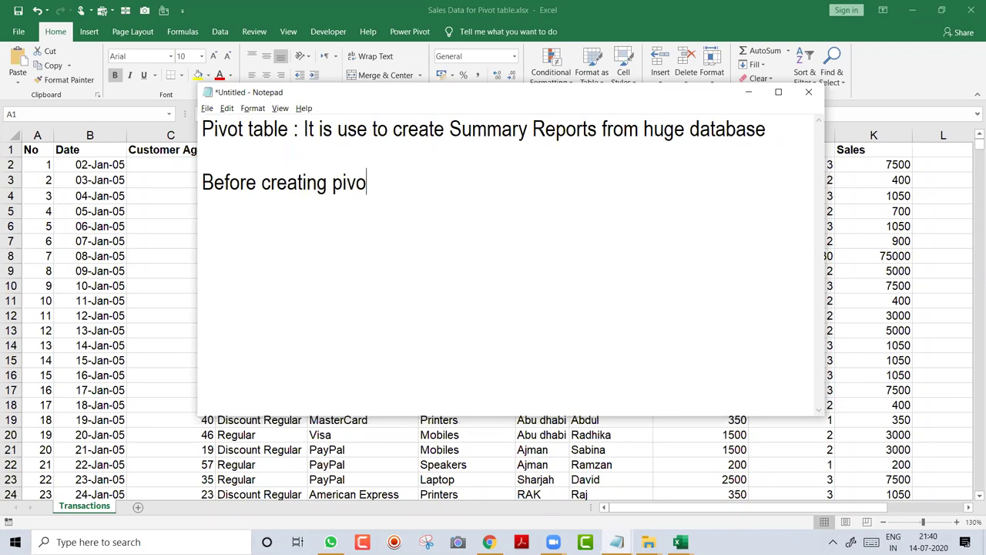
pyautogui.write('t table:  CHec')
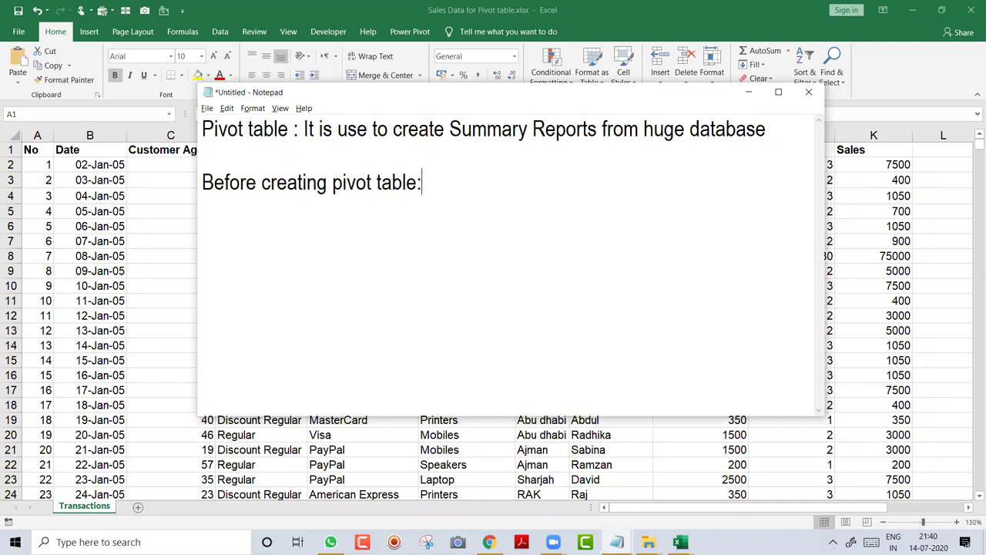
pyautogui.press('BackSpace')
pyautogui.press('BackSpace')
pyautogui.press('BackSpace')
pyautogui.write('e')
pyautogui.press('BackSpace')
pyautogui.write('hecks')
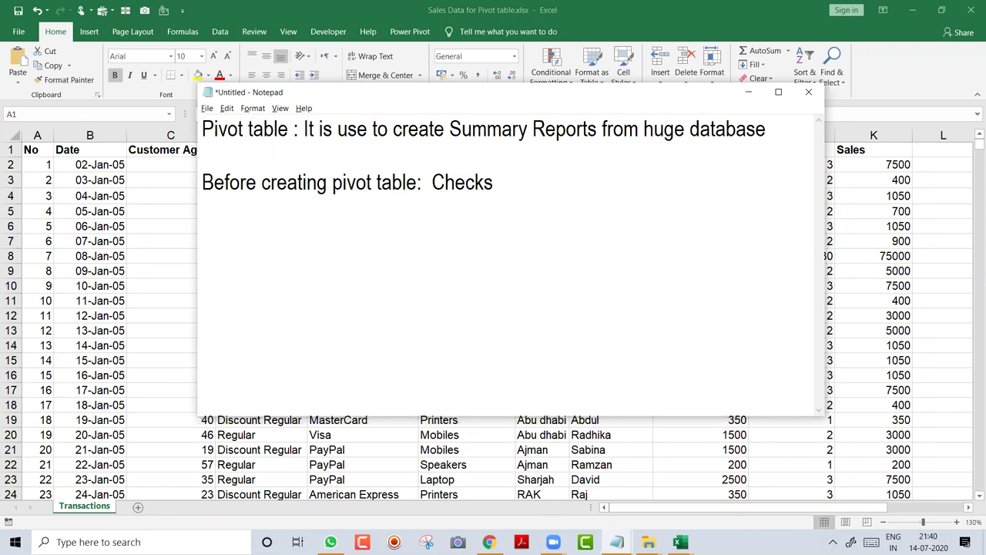
pyautogui.press('Return')
# - Start checklist item '1)' and delete the word Checks from the heading
pyautogui.write('1)')
pyautogui.press('Home')
pyautogui.press('Left')
pyautogui.hotkey('ctrl', 'shift', 'Left')
pyautogui.press('BackSpace')
pyautogui.press('Down')
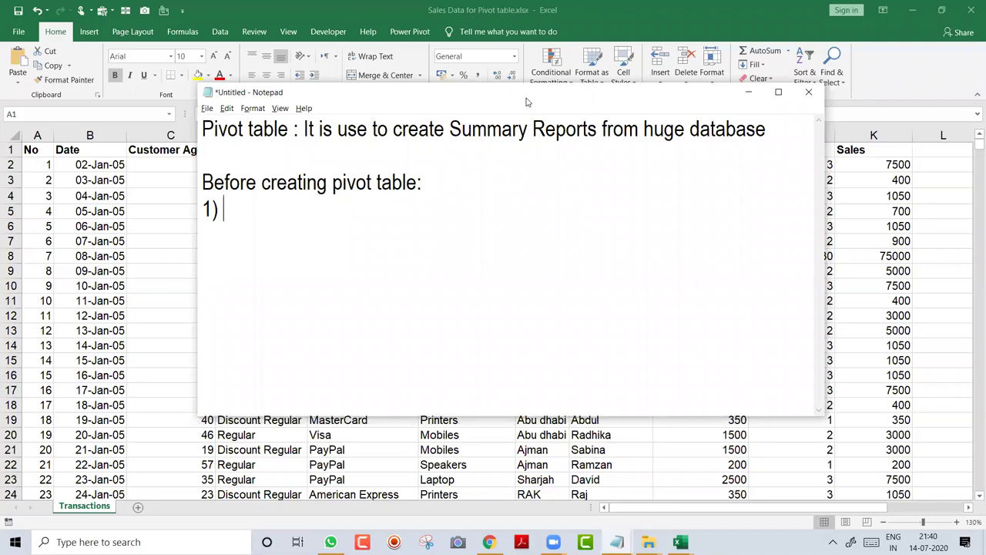
# - Complete item 1 as 'No Spelling Mistake' and begin item '2)'
pyautogui.hotkey('alt', 'Tab')
pyautogui.hotkey('alt', 'Tab')
pyautogui.write('No Spelli')
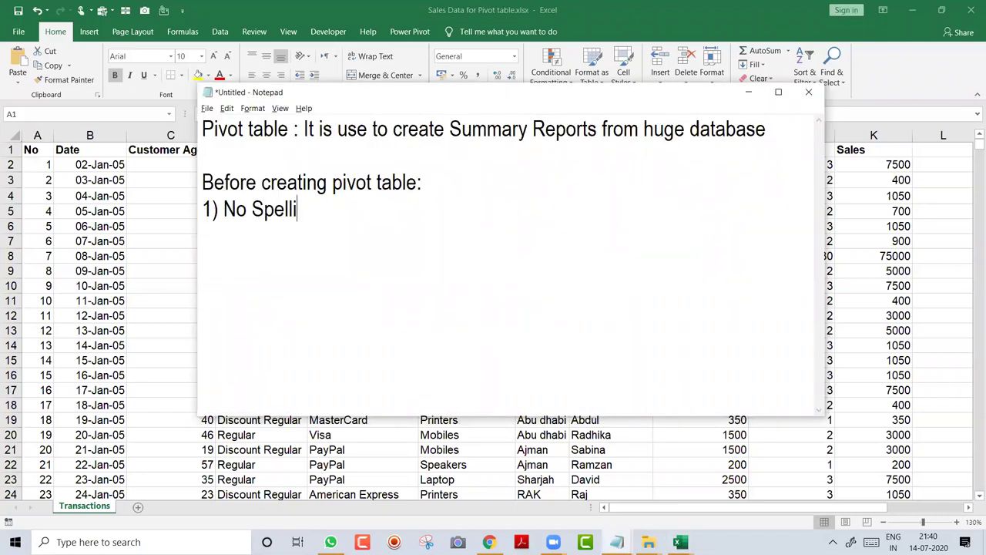
pyautogui.write('ng Mistaks')
pyautogui.press('BackSpace')
pyautogui.write('e')
pyautogui.press('Return')
pyautogui.write('2)')
pyautogui.hotkey('alt', 'Tab')
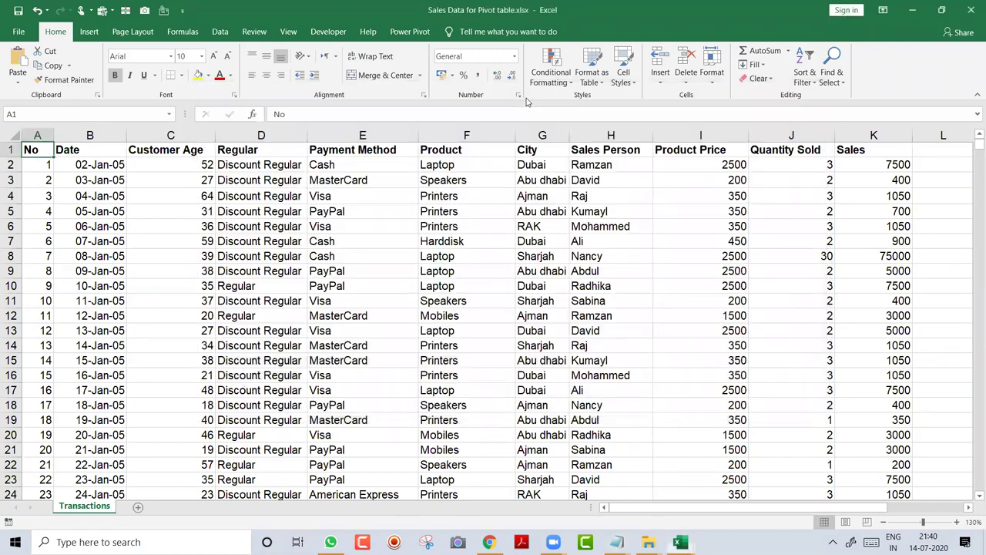
# - Select the City column and zoom the sheet in to 210%
pyautogui.click(543, 135)
pyautogui.click(959, 524)
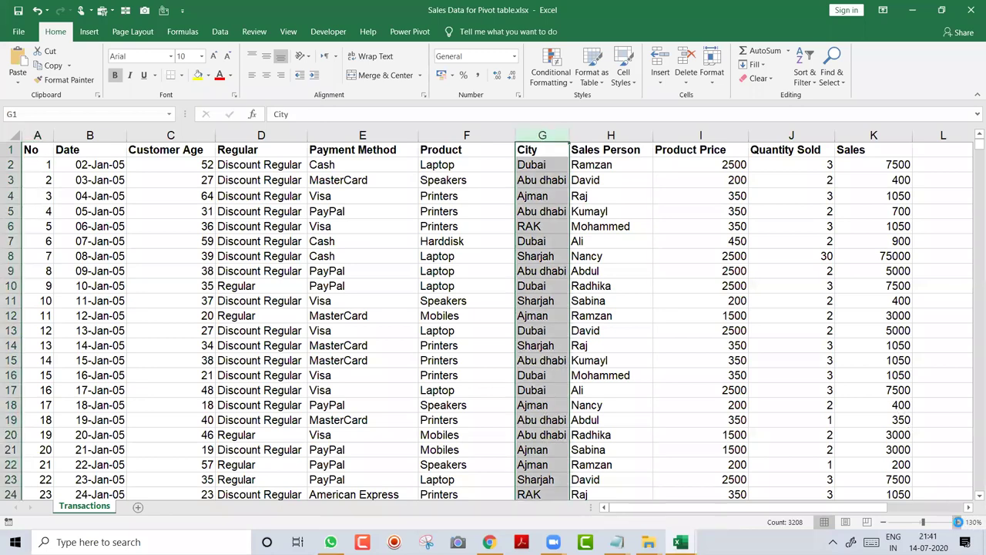
pyautogui.click(958, 524)
pyautogui.click(959, 524)
pyautogui.click(959, 524)
pyautogui.click(958, 523)
pyautogui.click(959, 524)
pyautogui.click(959, 524)
pyautogui.click(959, 524)
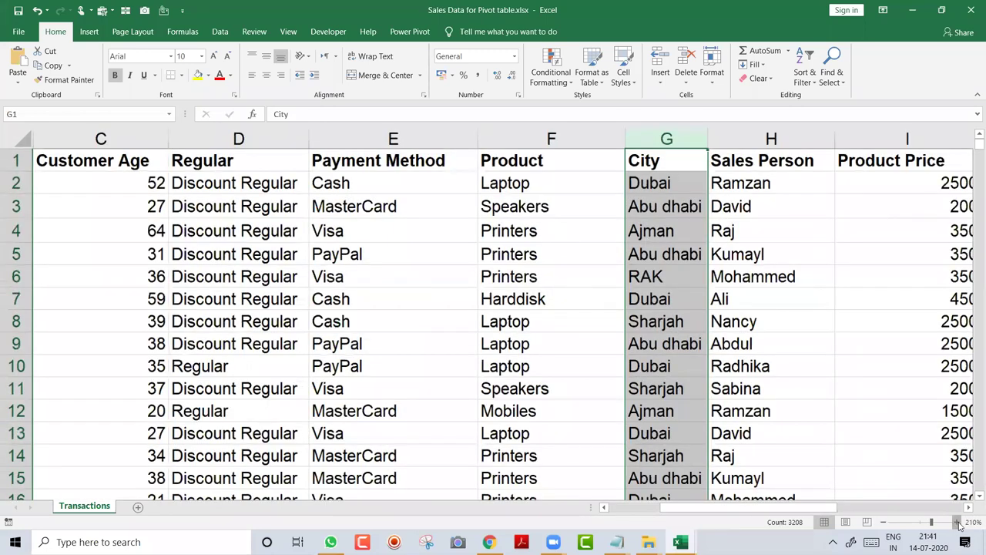
pyautogui.click(958, 524)
# - Change the city 'Abu dhabi' in G5 to 'Abudhabi'
pyautogui.press('Down')
pyautogui.press('Down')
pyautogui.press('F2')
pyautogui.press('Left')
pyautogui.press('Left')
pyautogui.press('Left')
pyautogui.press('Left')
pyautogui.press('Left')
pyautogui.press('Left')
pyautogui.press('Right')
pyautogui.press('Right')
pyautogui.press('Return')
pyautogui.press('Return')
pyautogui.press('F2')
pyautogui.press('Left')
pyautogui.press('Left')
pyautogui.press('Left')
pyautogui.press('Left')
pyautogui.press('Left')
pyautogui.press('BackSpace')
pyautogui.press('Return')
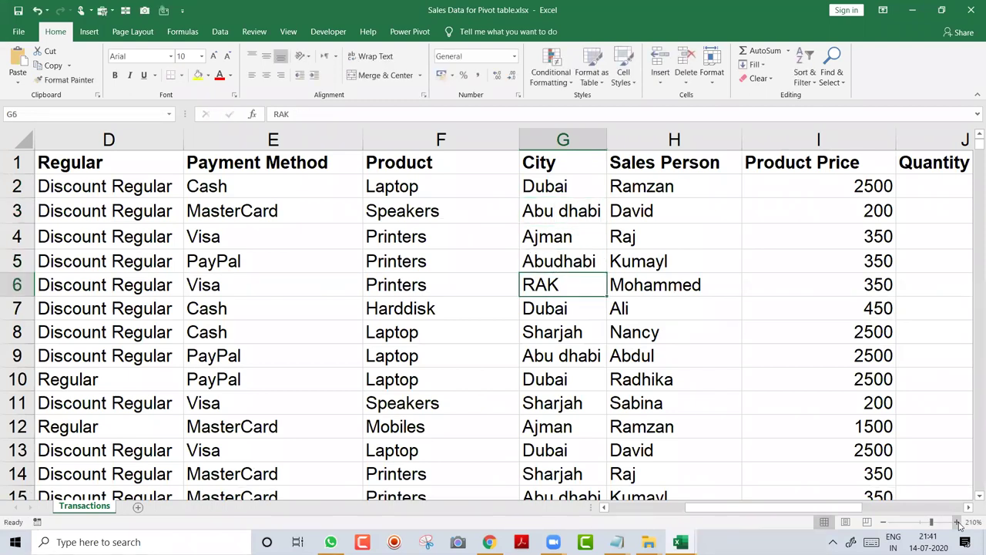
pyautogui.press('Up')
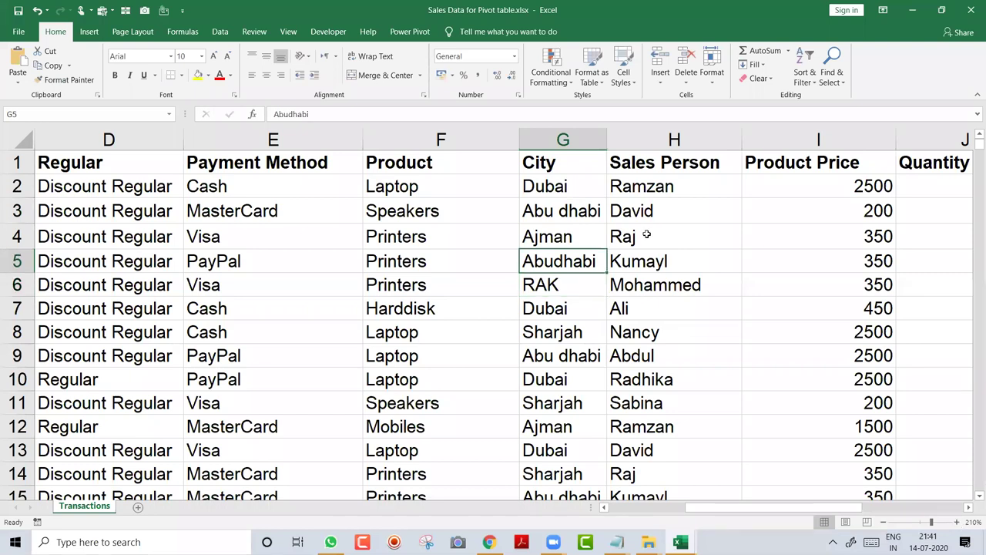
# - Fill G3 and G5 yellow to compare, then undo the fill and spelling change
pyautogui.keyDown('ctrl'); pyautogui.click(585, 213); pyautogui.keyUp('ctrl')
pyautogui.click(198, 75)
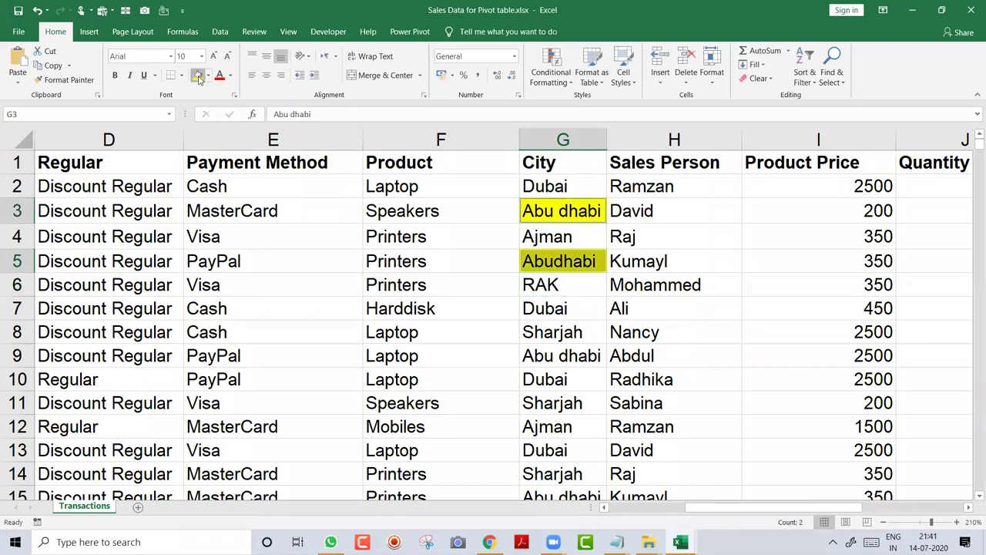
pyautogui.press('Down')
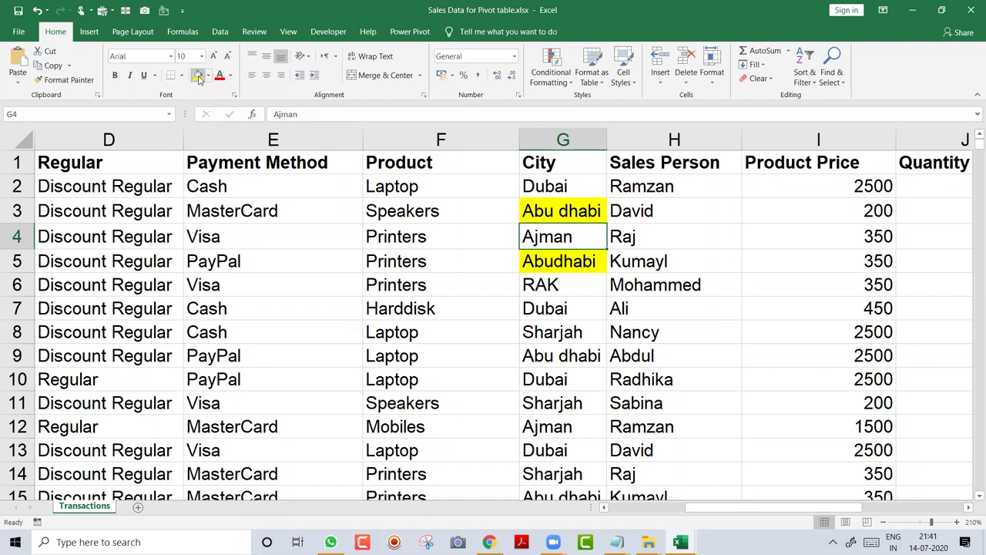
pyautogui.hotkey('ctrl', 'z')
pyautogui.hotkey('ctrl', 'z')
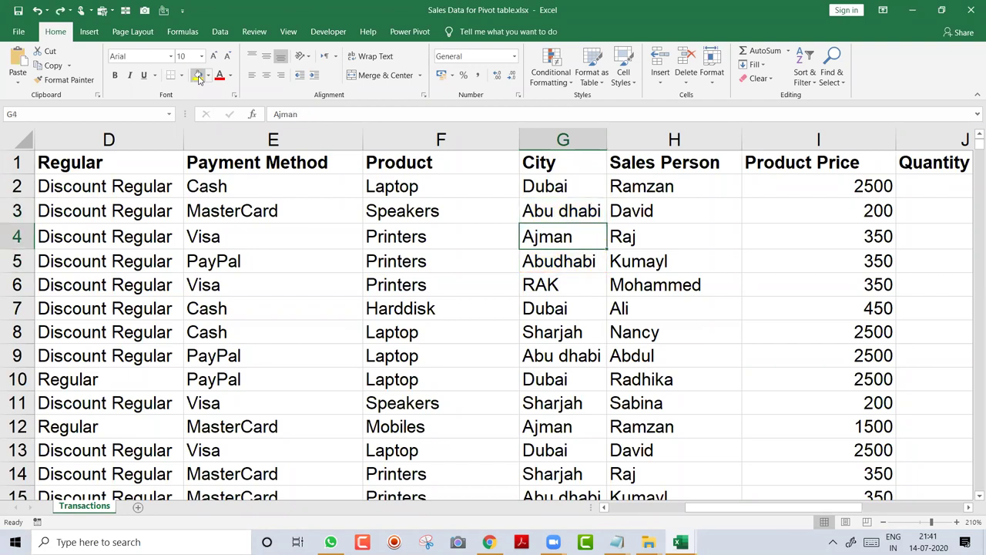
pyautogui.hotkey('ctrl', 'z')
pyautogui.hotkey('ctrl', 'z')
# - Inspect the Ajman and Dubai entries in G4, G2 and G7 without changing them
pyautogui.press('F2')
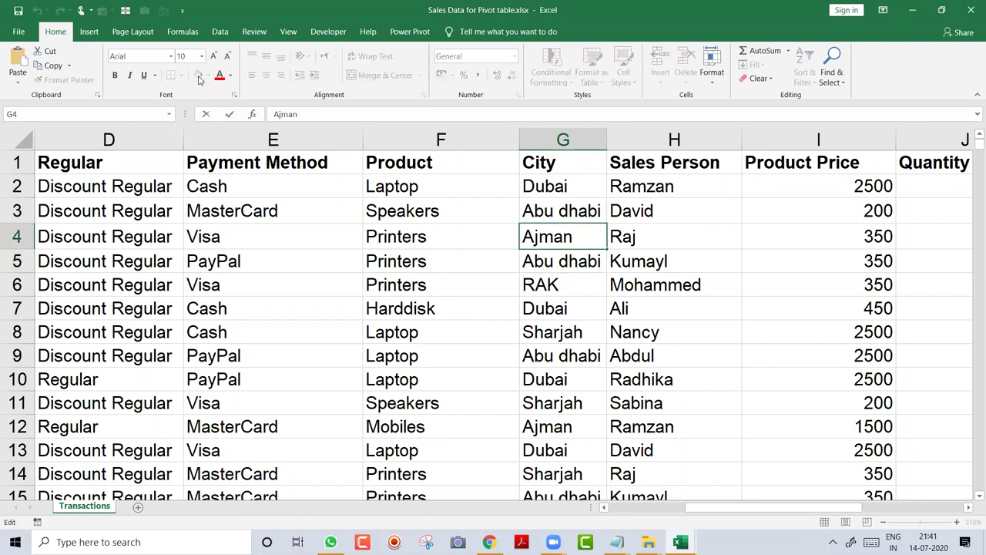
pyautogui.press('Up')
pyautogui.press('Up')
pyautogui.press('F2')
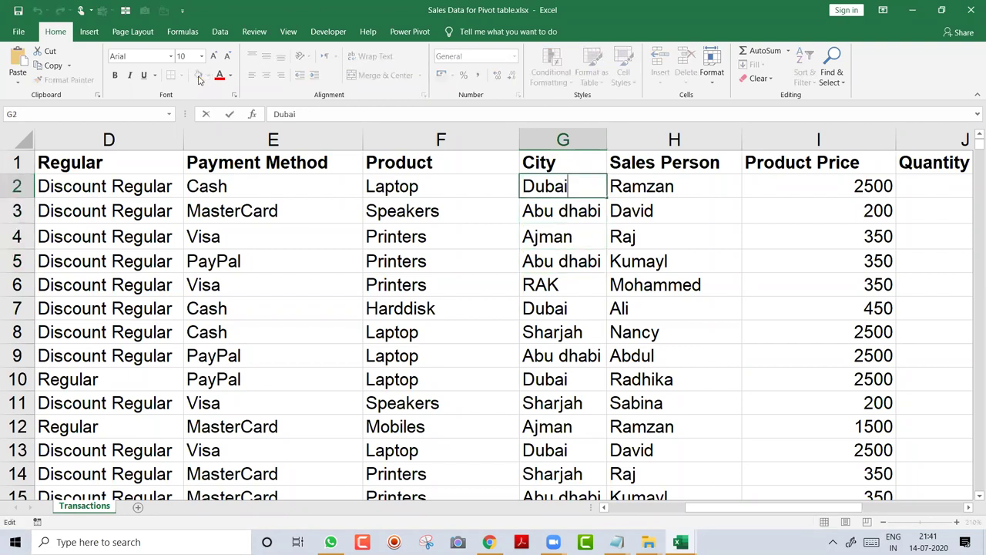
pyautogui.press('Return')
pyautogui.press('Down')
pyautogui.press('Down')
pyautogui.press('Down')
pyautogui.press('Up')
pyautogui.press('Down')
pyautogui.press('Down')
pyautogui.press('F2')
pyautogui.press('Escape')
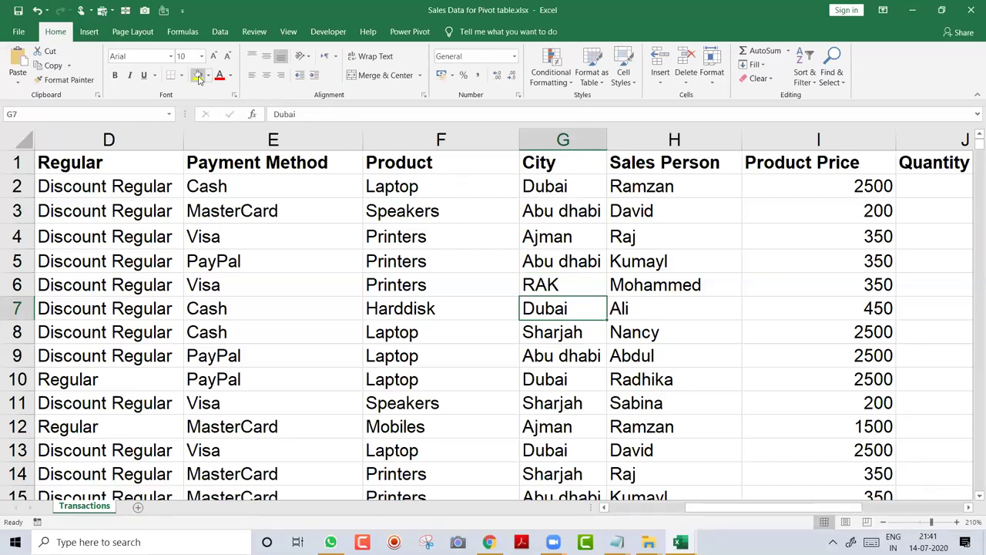
# - Fill the Dubai cells G2 and G7 yellow, then undo the fill
pyautogui.keyDown('ctrl'); pyautogui.click(568, 189); pyautogui.keyUp('ctrl')
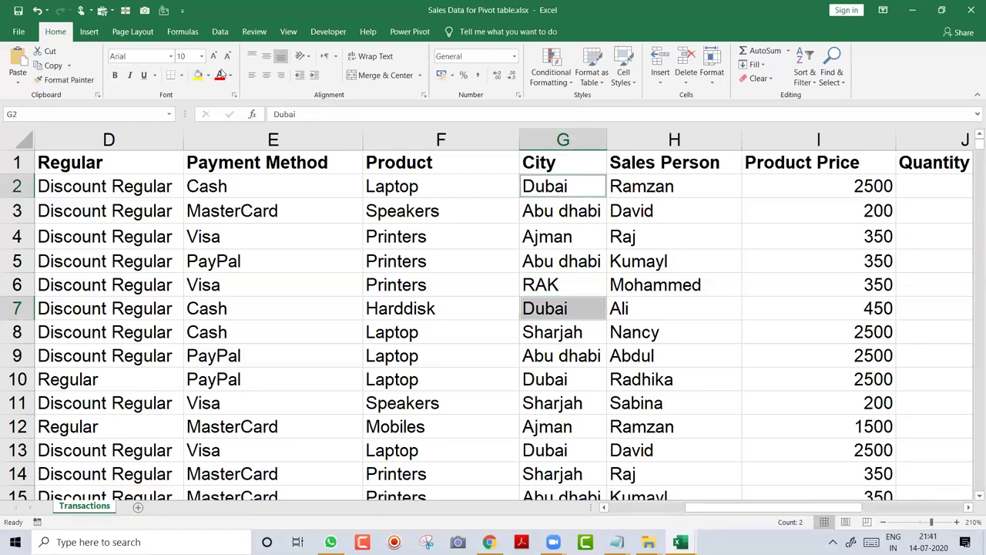
pyautogui.click(198, 74)
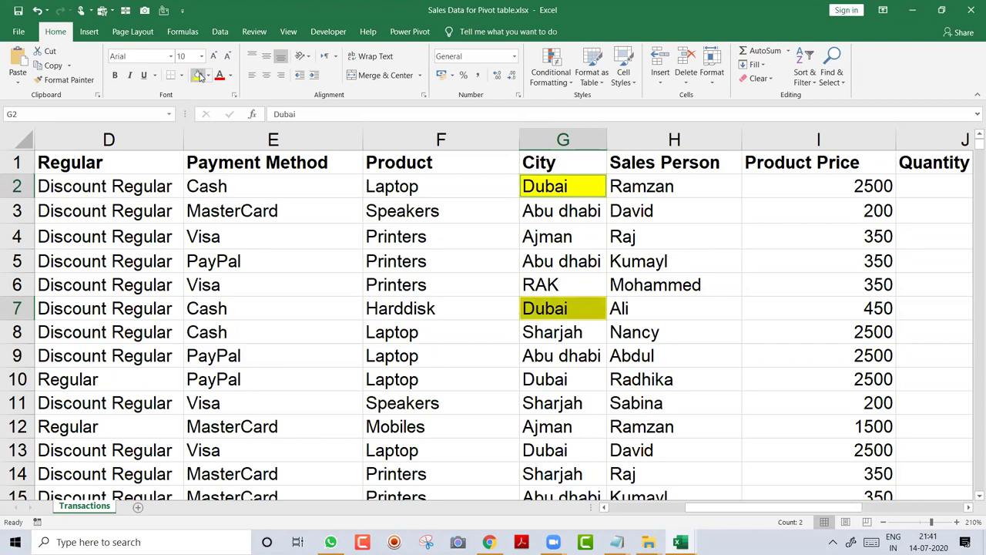
pyautogui.click(612, 277)
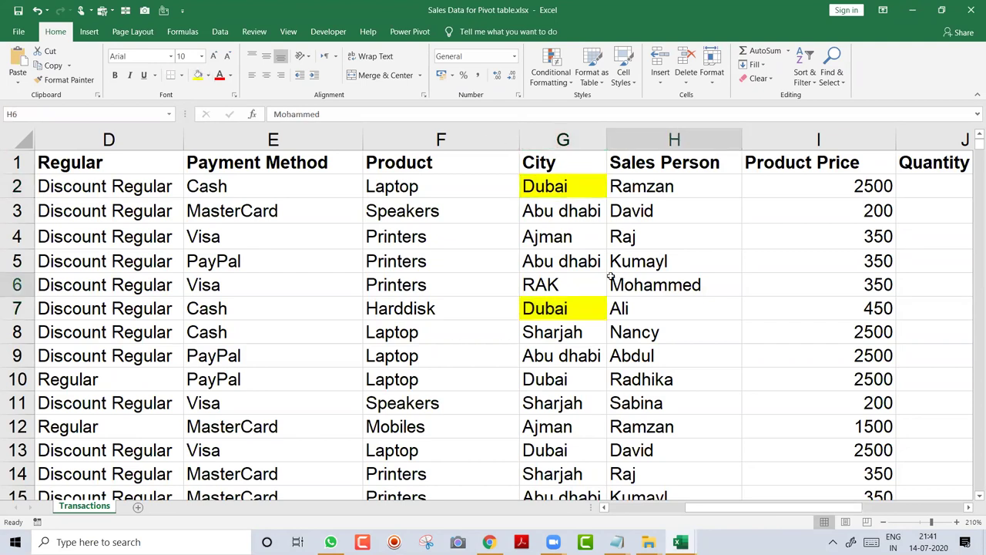
pyautogui.click(582, 186)
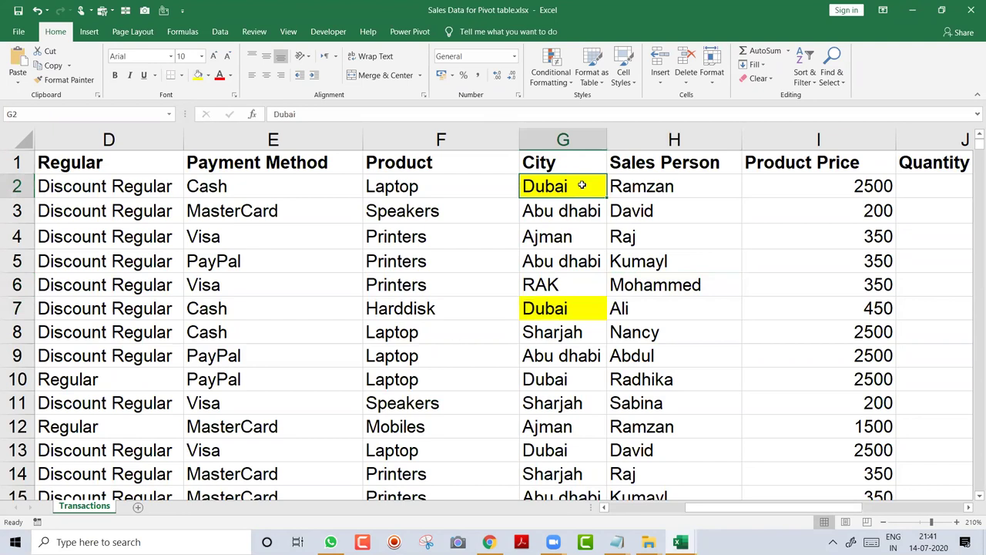
pyautogui.hotkey('ctrl', 'z')
# - Check G2's Dubai for a trailing space, then insert a blank column before Sales Person
pyautogui.doubleClick(582, 187)
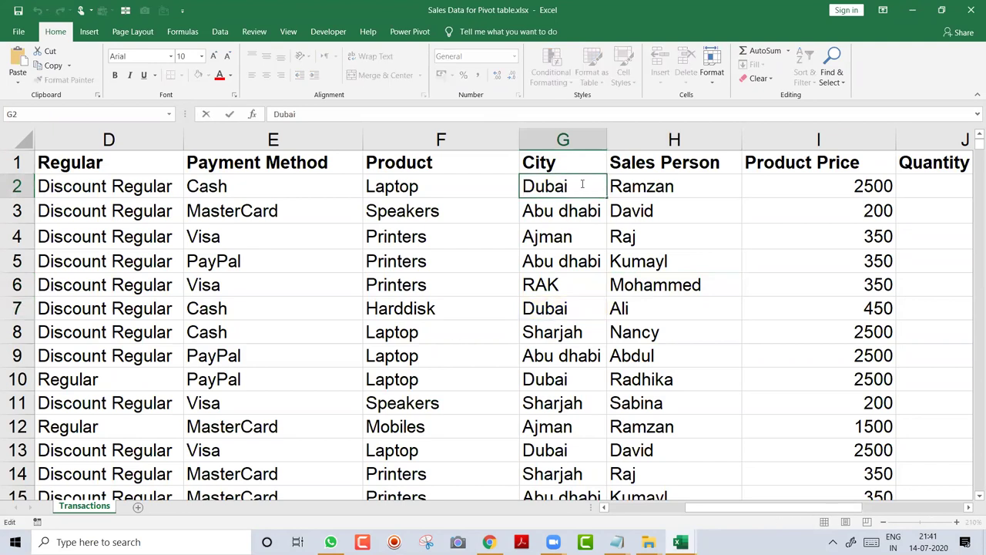
pyautogui.press('Return')
pyautogui.click(582, 187)
pyautogui.doubleClick(582, 186)
pyautogui.press('Escape')
pyautogui.hotkey('ctrl', 'space')
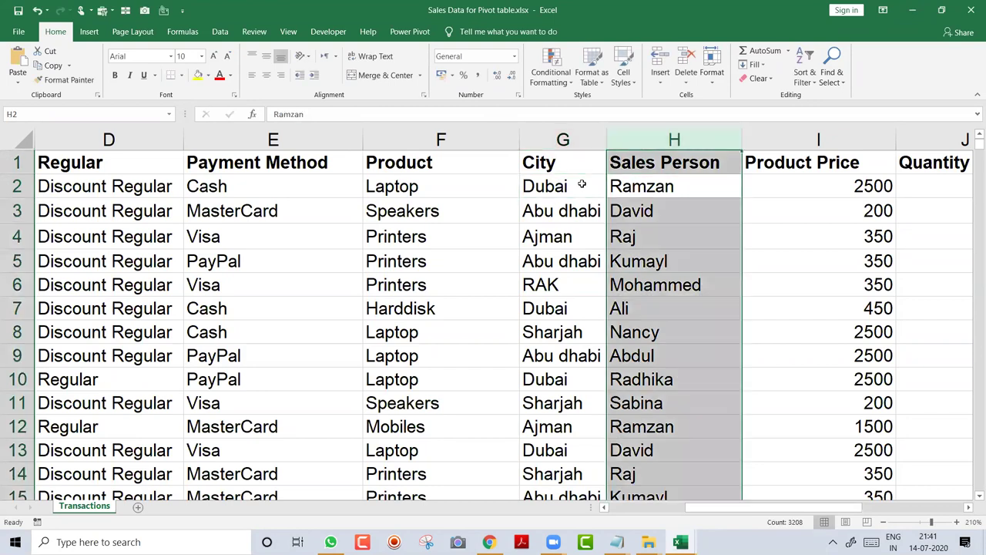
pyautogui.hotkey('ctrl', 'shift', '+')
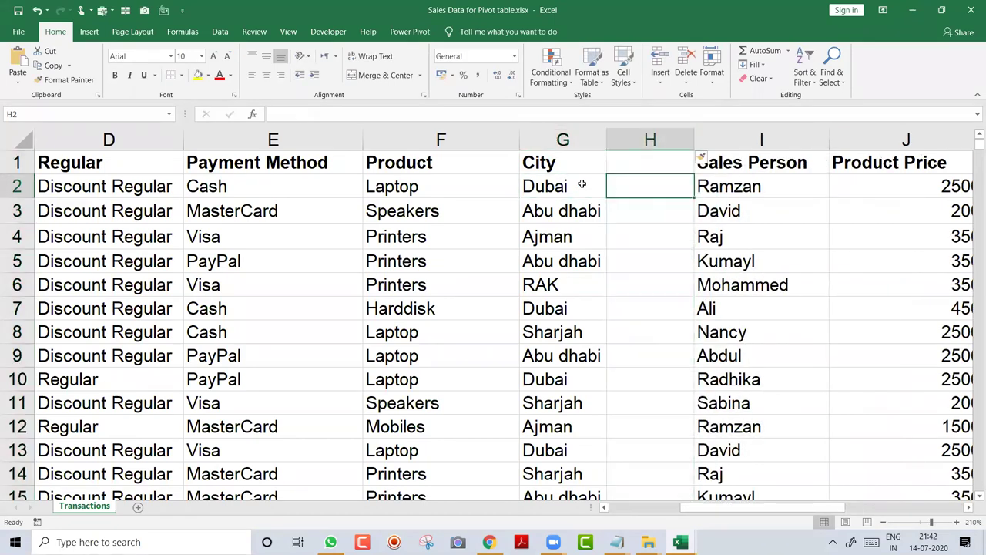
# - Enter =LEN(G2) in H2 and copy it to H7 beside the second Dubai
pyautogui.write('=len')
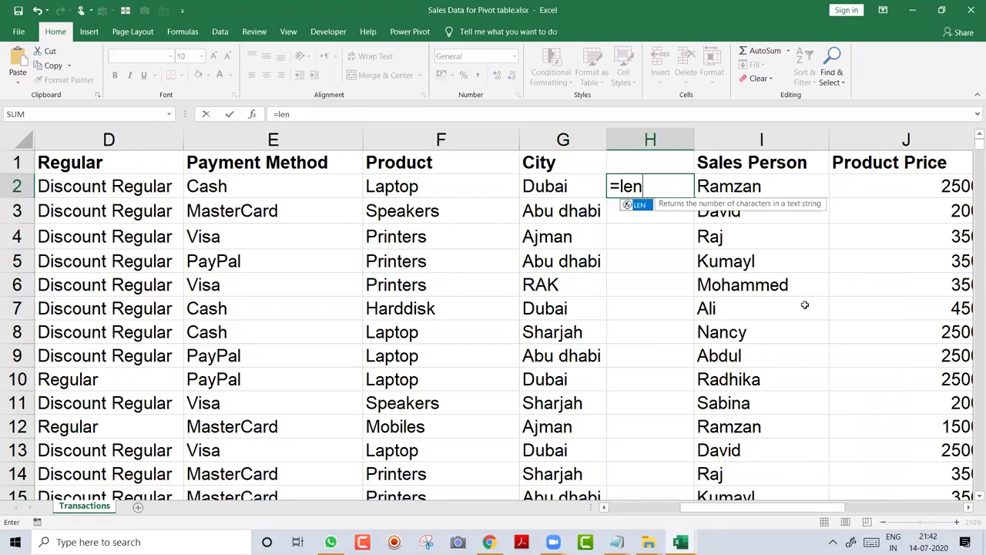
pyautogui.press('Tab')
pyautogui.press('Left')
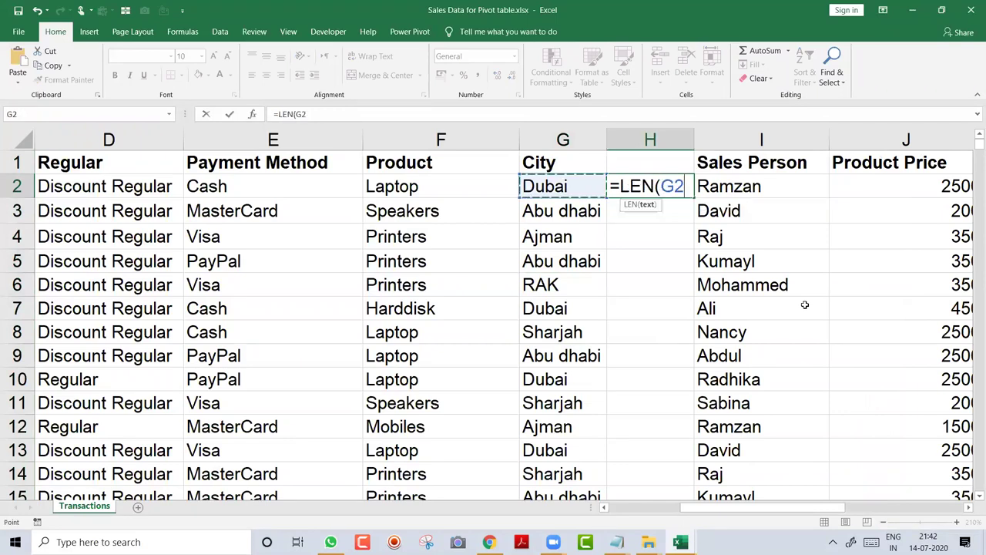
pyautogui.press('Return')
pyautogui.press('Up')
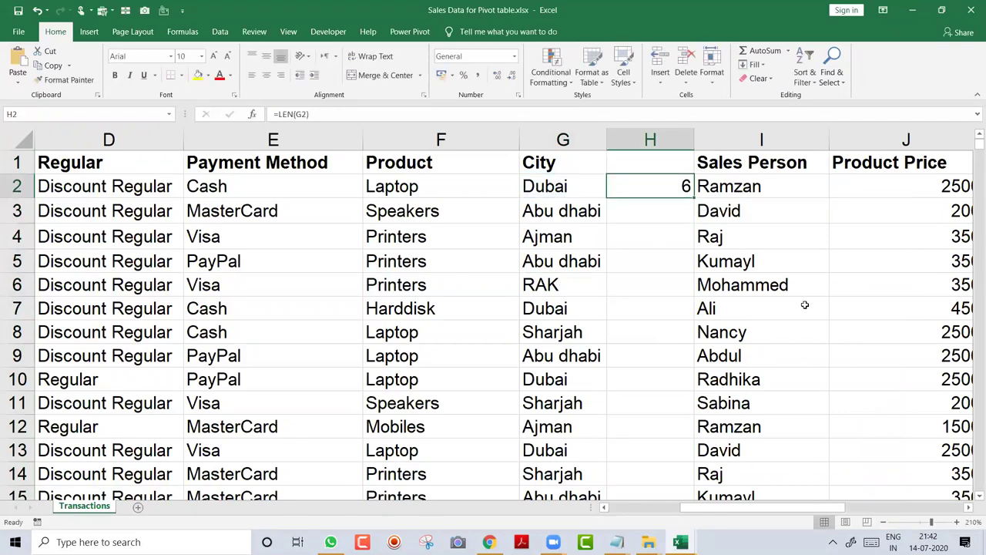
pyautogui.hotkey('ctrl', 'c')
pyautogui.press('Down')
pyautogui.press('Down')
pyautogui.press('Down')
pyautogui.press('Down')
pyautogui.press('Down')
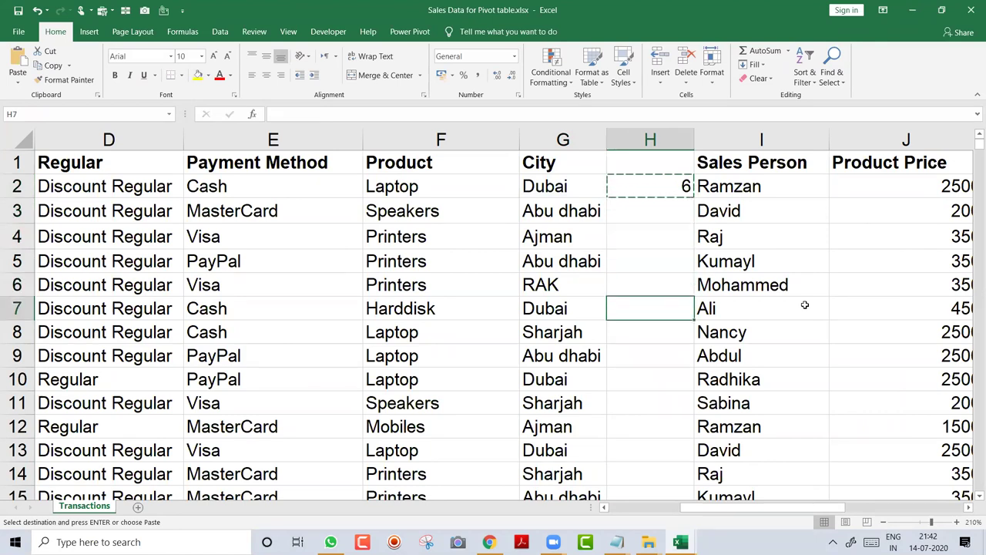
pyautogui.press('Return')
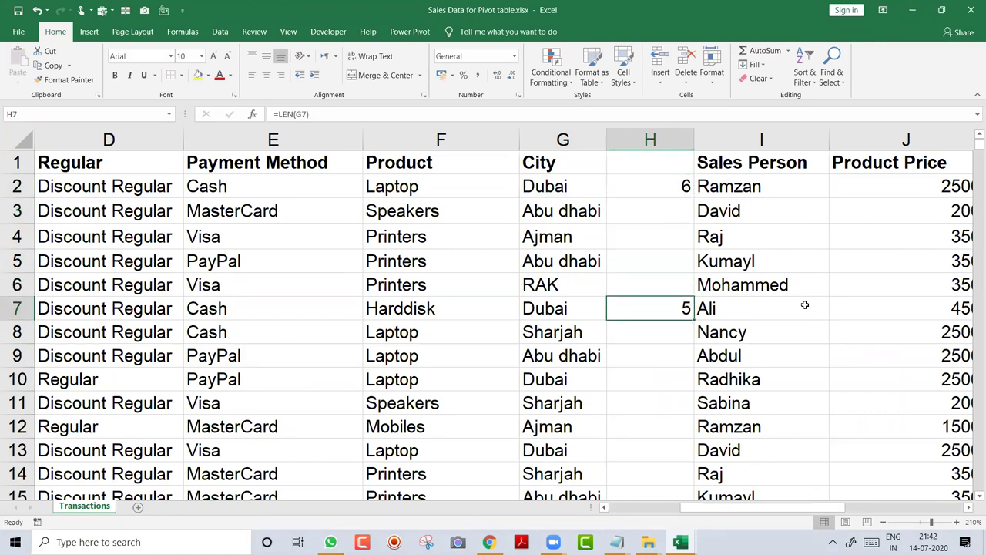
# - Review the length formulas in H7 and H2, showing 5 versus 6 characters
pyautogui.press('F2')
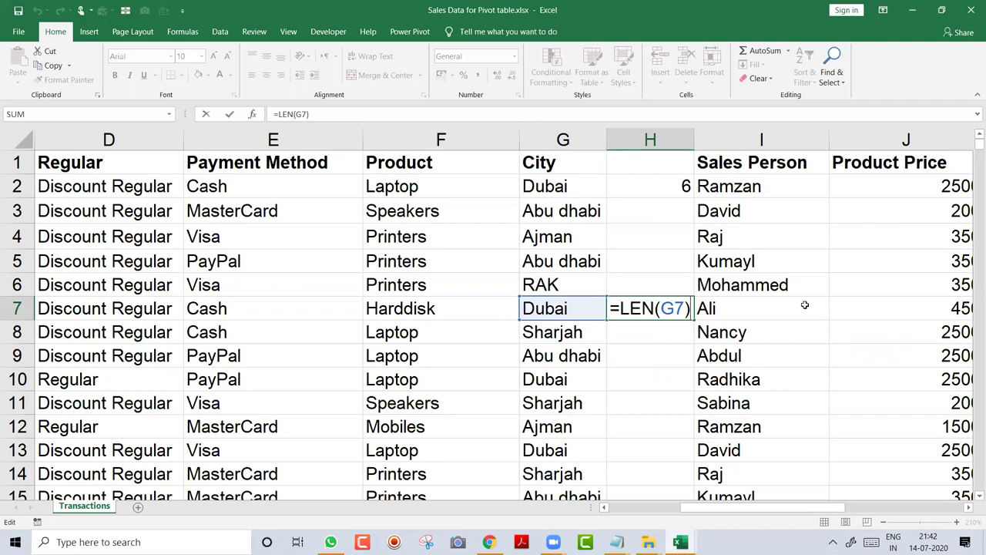
pyautogui.press('Escape')
pyautogui.press('Up')
pyautogui.press('Up')
pyautogui.press('Up')
pyautogui.press('Up')
pyautogui.press('Up')
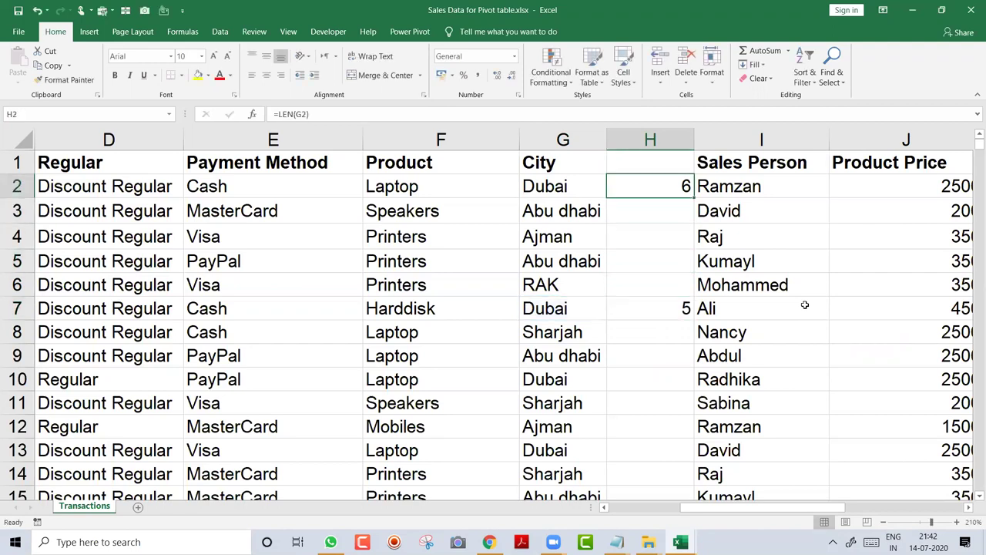
pyautogui.press('F2')
pyautogui.press('Escape')
# - Delete helper column H and recheck the Dubai entry in G2
pyautogui.hotkey('ctrl', 'space')
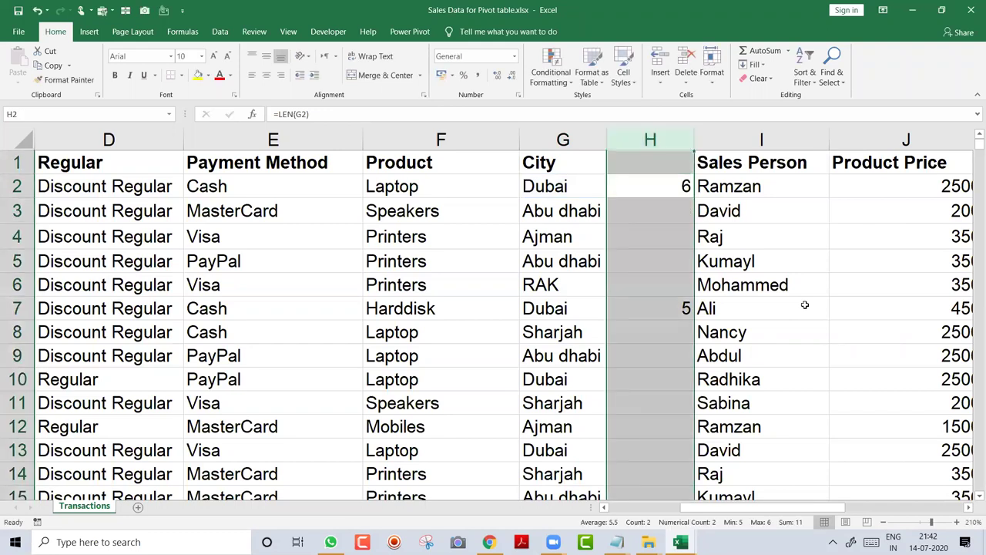
pyautogui.hotkey('ctrl', '-')
pyautogui.press('Left')
pyautogui.press('F2')
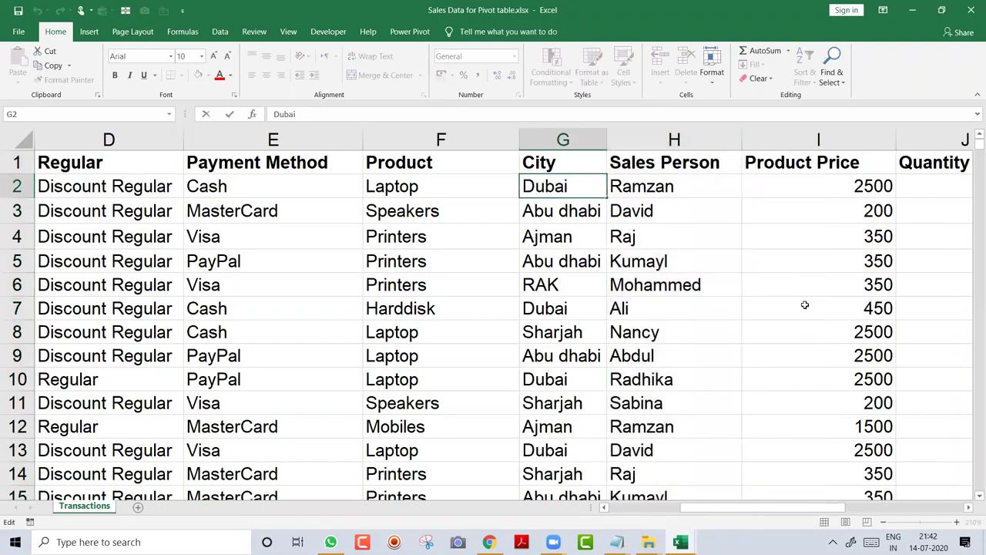
pyautogui.press('Return')
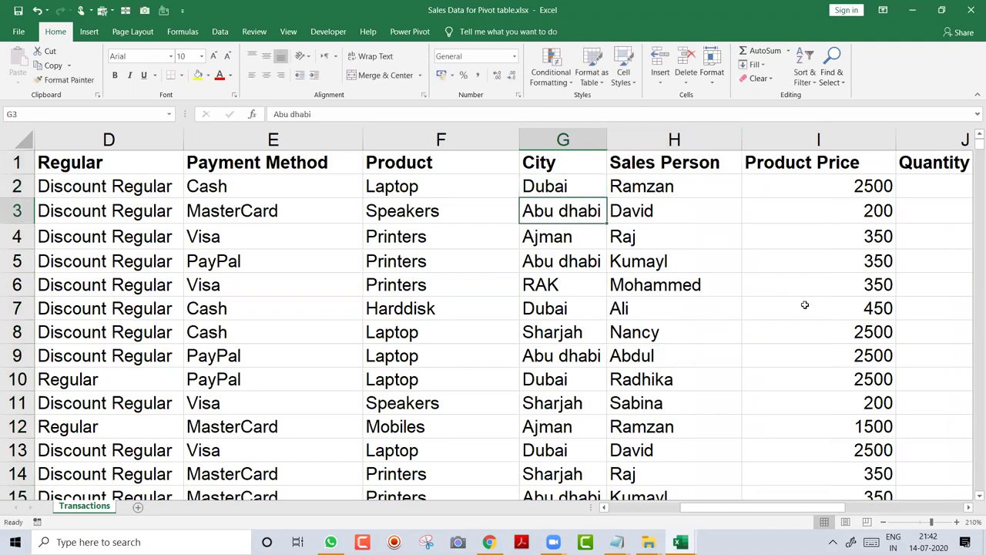
pyautogui.hotkey('alt', 'Tab')
# - Append ' + No extra Spaces' to checklist item 1, then return to Excel
pyautogui.click(387, 208)
pyautogui.write('+ No et')
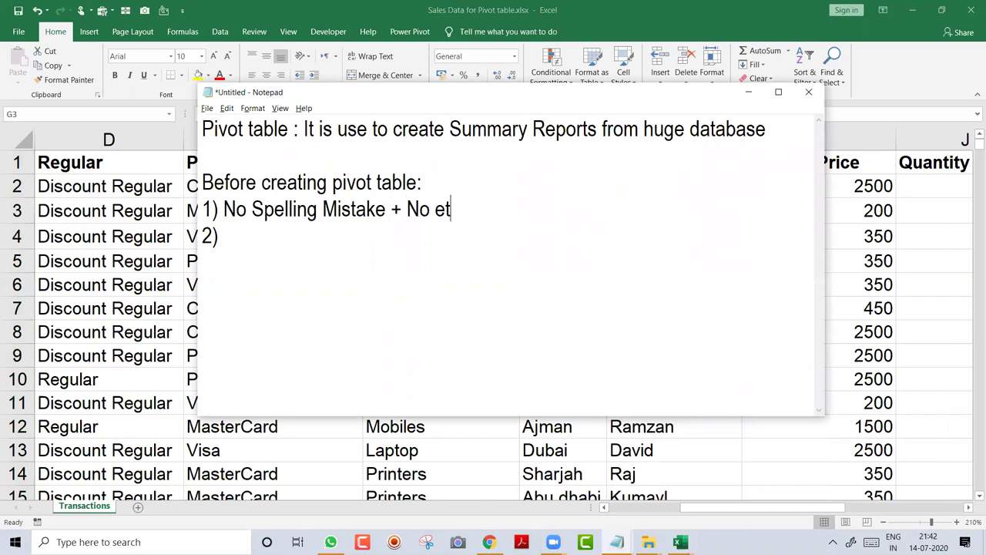
pyautogui.press('BackSpace')
pyautogui.write('xtra Spaces')
pyautogui.press('Down')
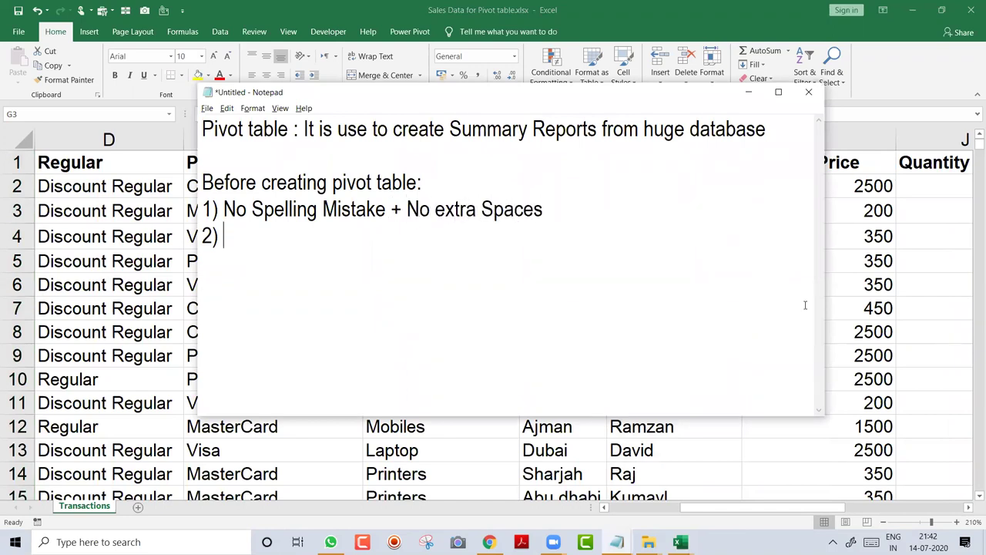
pyautogui.hotkey('alt', 'Tab')
# - Select the three Printers cells F4:F6 and merge them, centred vertically
pyautogui.press('Left')
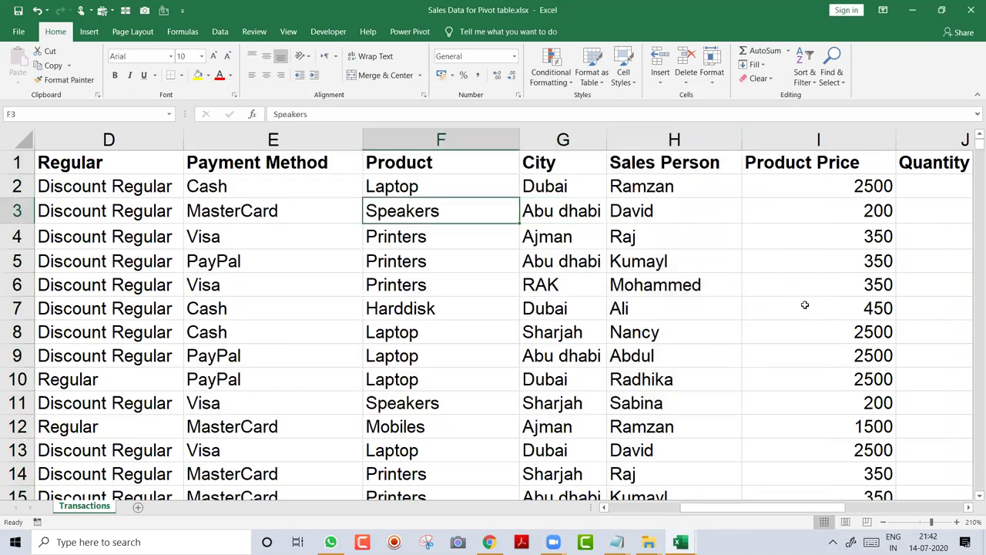
pyautogui.press('Down')
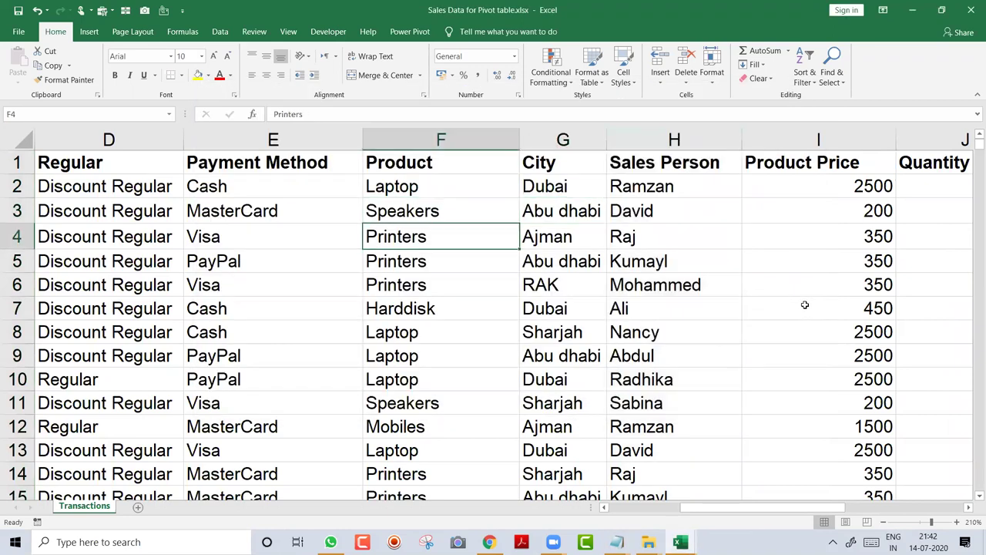
pyautogui.hotkey('shift', 'Down')
pyautogui.hotkey('shift', 'Down')
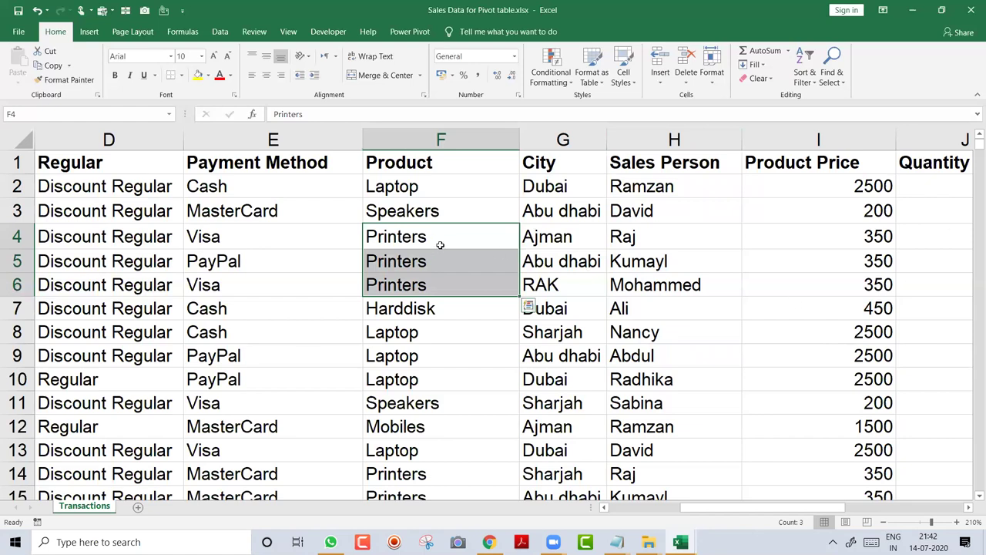
pyautogui.click(378, 77)
pyautogui.click(378, 77)
pyautogui.click(470, 311)
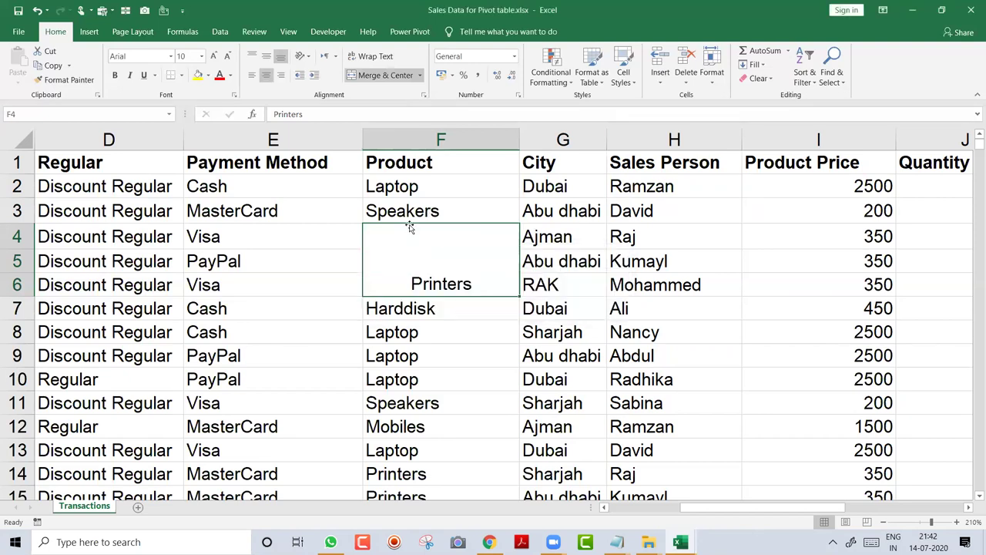
pyautogui.click(266, 57)
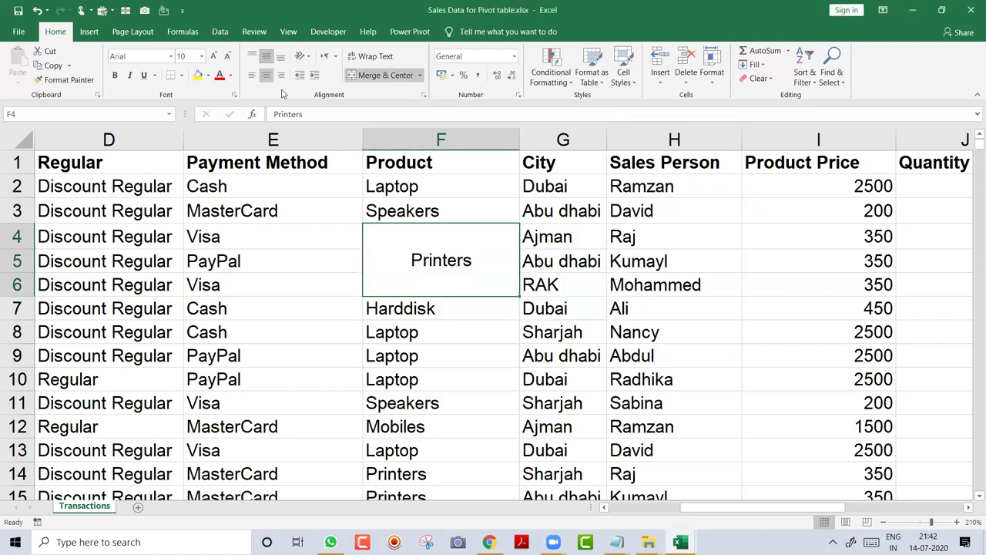
# - Fill the merged Printers cell yellow and left-align its text
pyautogui.click(197, 75)
pyautogui.click(419, 326)
pyautogui.click(413, 287)
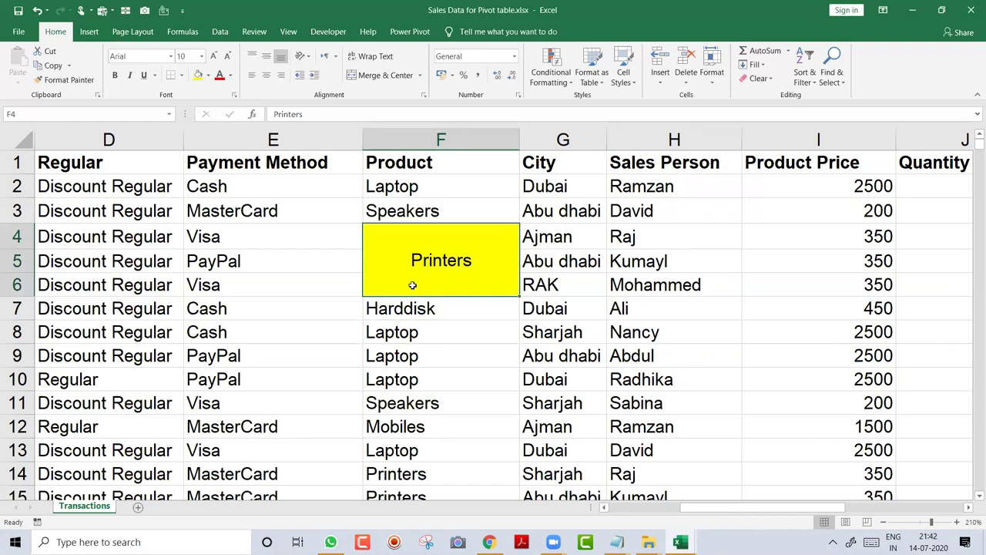
pyautogui.click(254, 74)
pyautogui.click(484, 316)
pyautogui.click(453, 270)
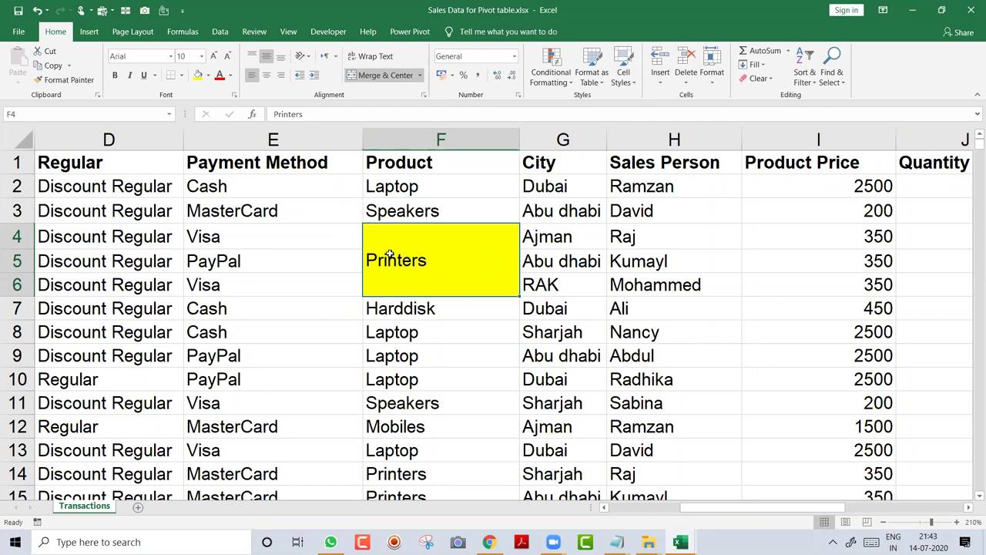
# - Unmerge F4:F6, copy Printers into each cell, and remove the yellow fill
pyautogui.click(377, 80)
pyautogui.hotkey('ctrl', 'd')
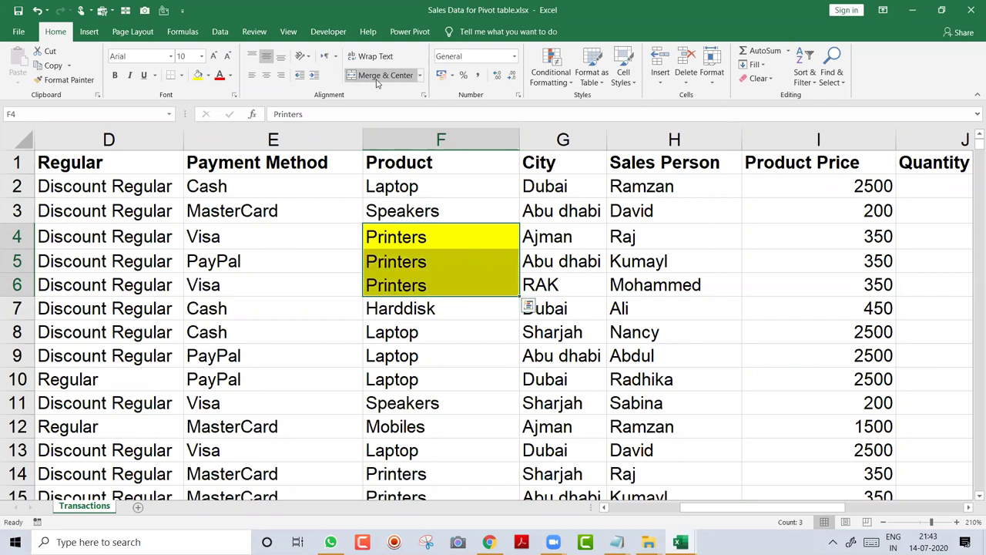
pyautogui.click(208, 75)
pyautogui.click(217, 185)
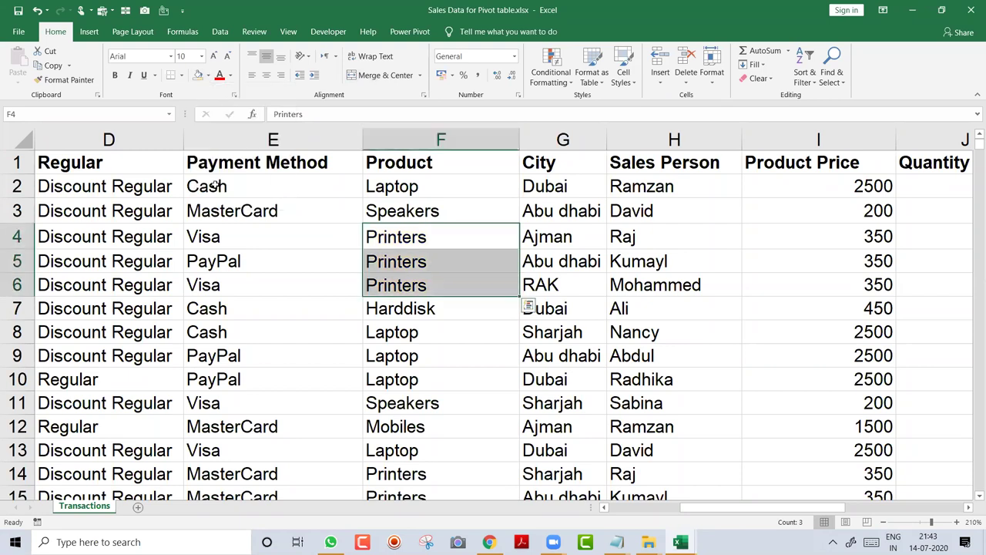
pyautogui.press('Left')
# - Add rule 2, 'No Merge Cells', to the Notepad notes and begin rule 3
pyautogui.hotkey('alt', 'Tab')
pyautogui.write('No')
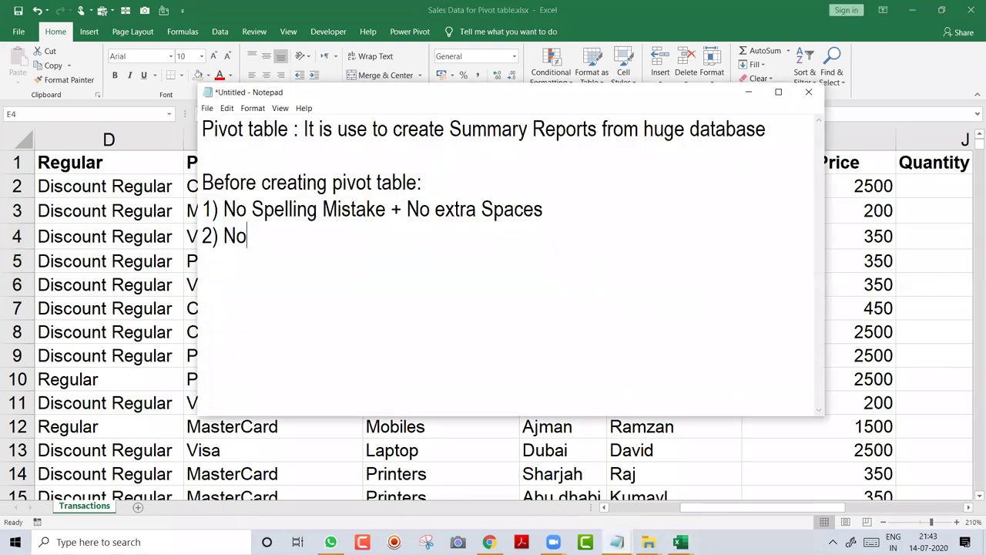
pyautogui.write(' Merge Cells')
pyautogui.press('Return')
pyautogui.write('3)')
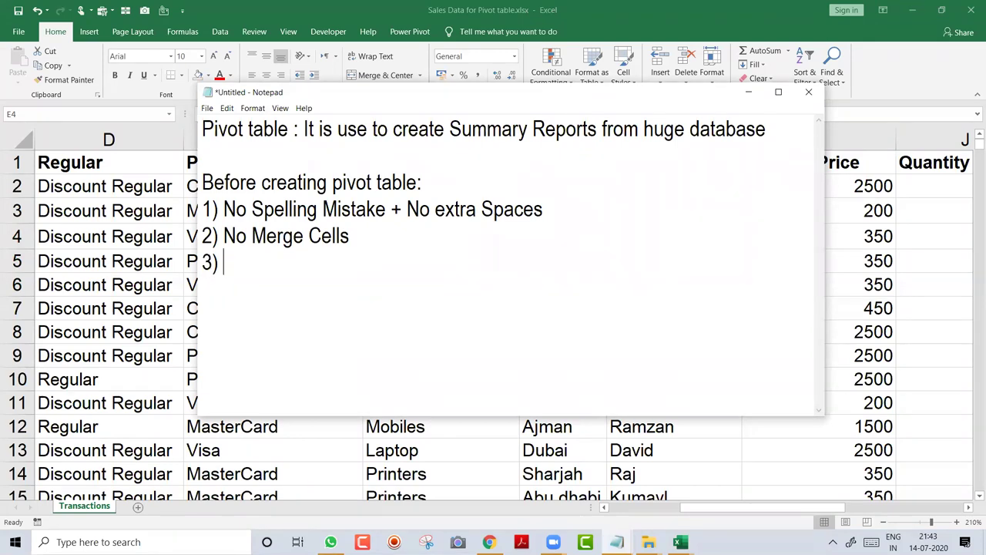
pyautogui.hotkey('alt', 'Tab')
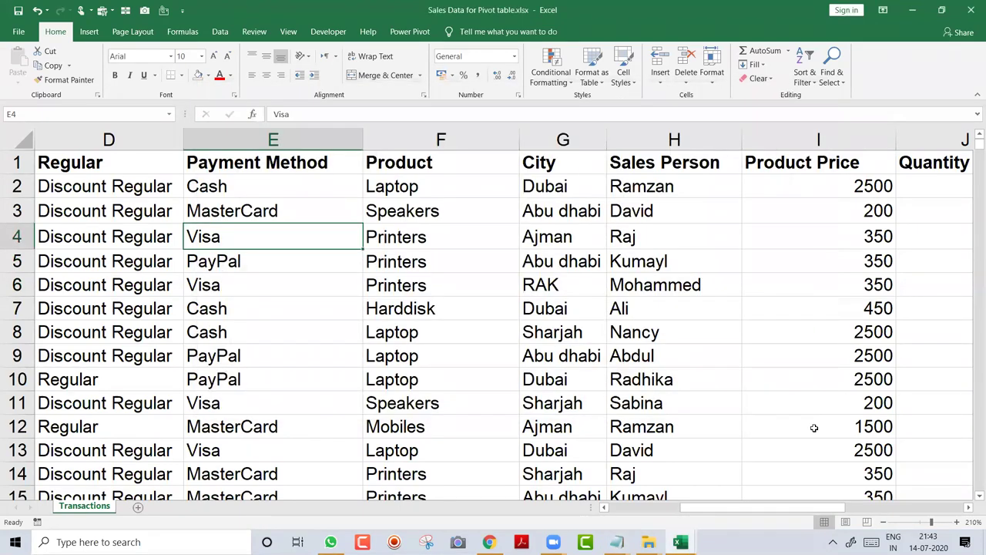
# - Zoom out to show columns A–K and delete the Payment Method heading in E1
pyautogui.click(884, 522)
pyautogui.click(884, 523)
pyautogui.click(884, 522)
pyautogui.click(884, 522)
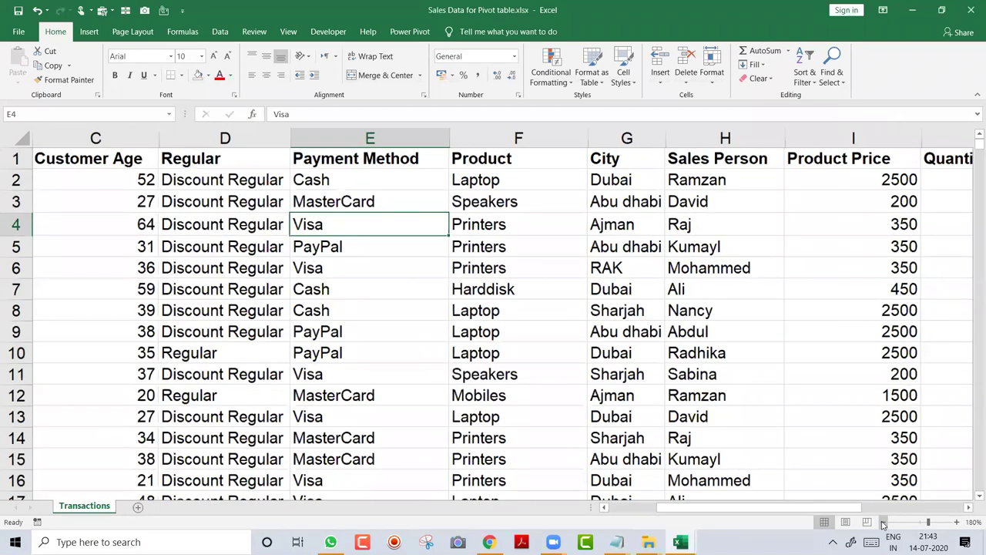
pyautogui.click(884, 523)
pyautogui.click(884, 522)
pyautogui.click(884, 523)
pyautogui.press('Up')
pyautogui.press('Up')
pyautogui.press('Up')
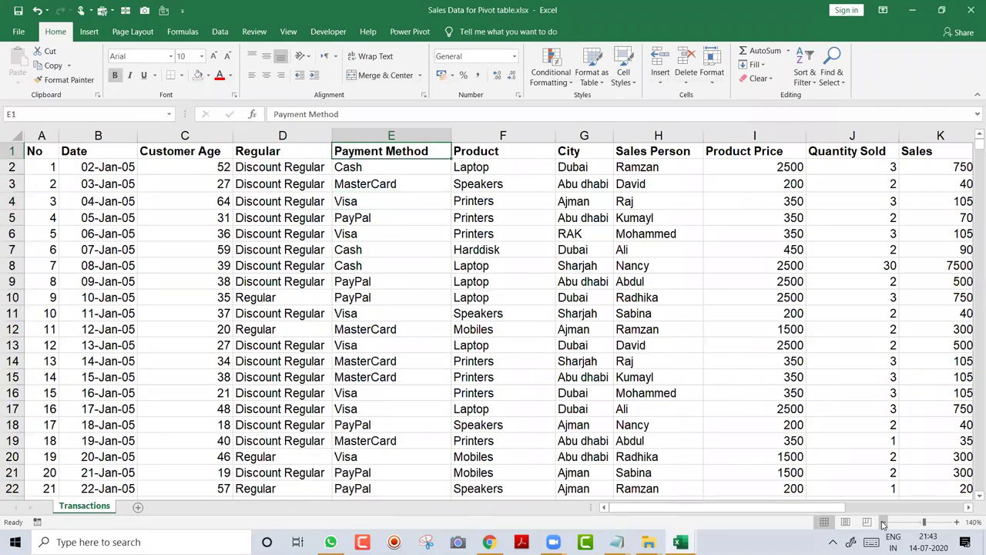
pyautogui.press('Delete')
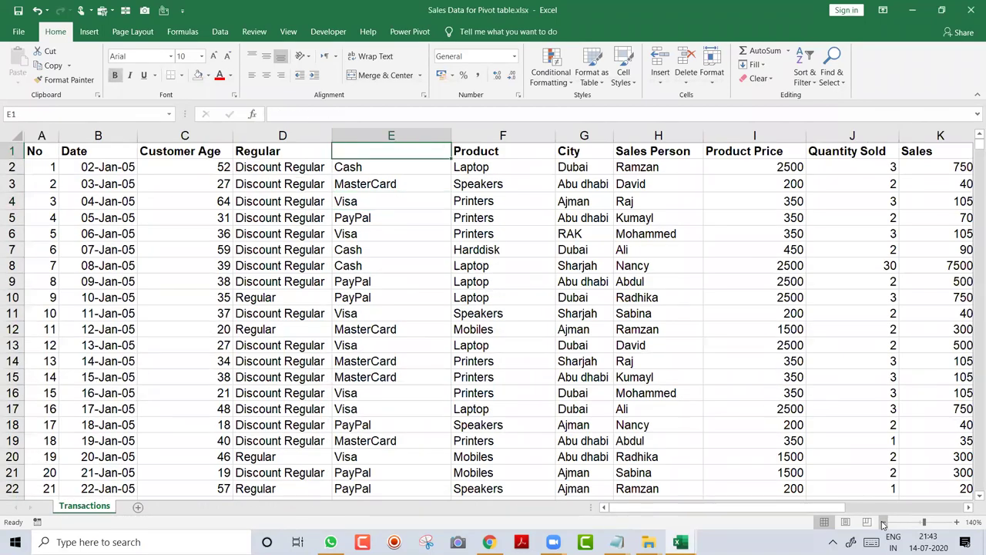
# - Restore the Payment Method heading and note rule 3, 'Try not to have Column heading as Blank'
pyautogui.hotkey('ctrl', 'z')
pyautogui.hotkey('alt', 'Tab')
pyautogui.write('Ty')
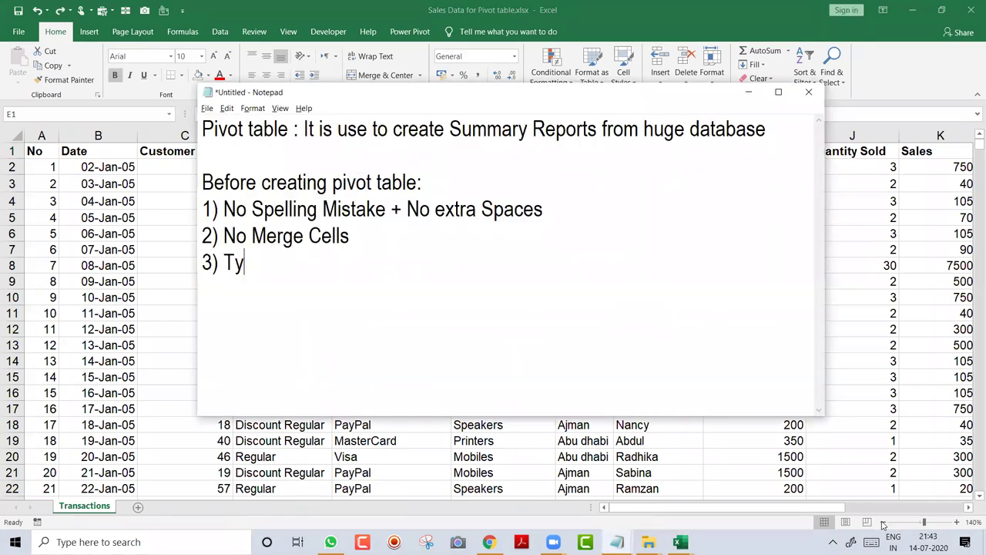
pyautogui.press('BackSpace')
pyautogui.write('ry not to have Colu')
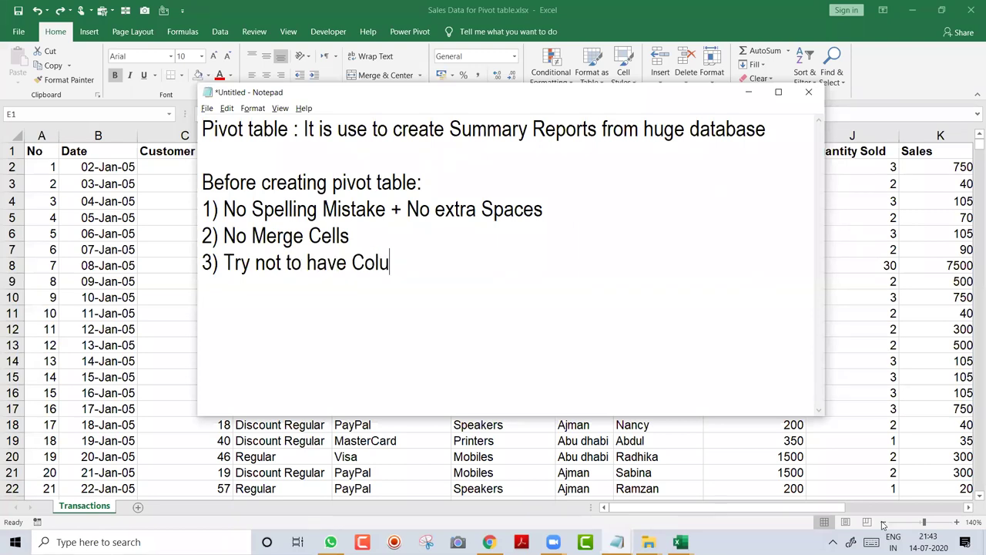
pyautogui.write('mn heading a')
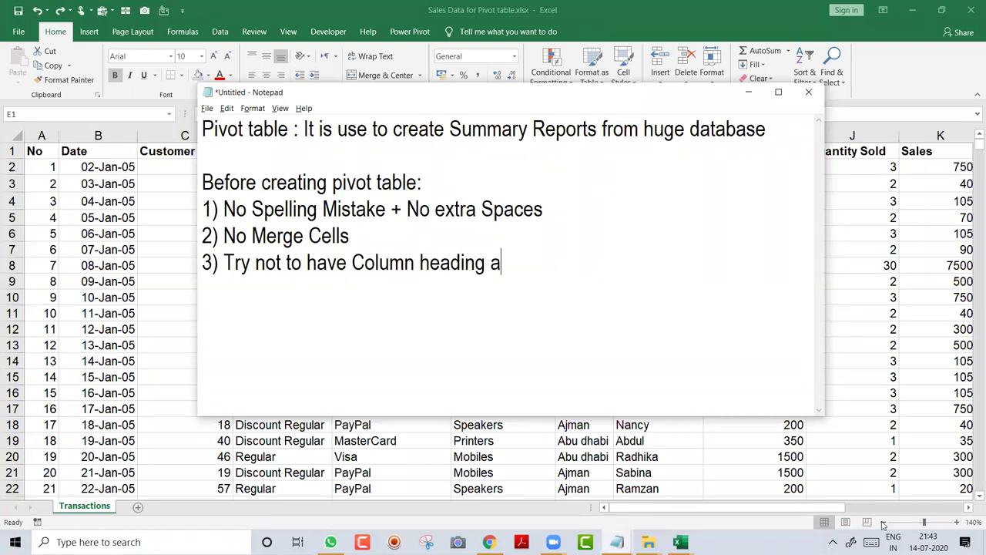
pyautogui.write('s Blank')
pyautogui.press('Return')
# - Add rule 4, 'Dates format should be clear', to the notes
pyautogui.write('4)')
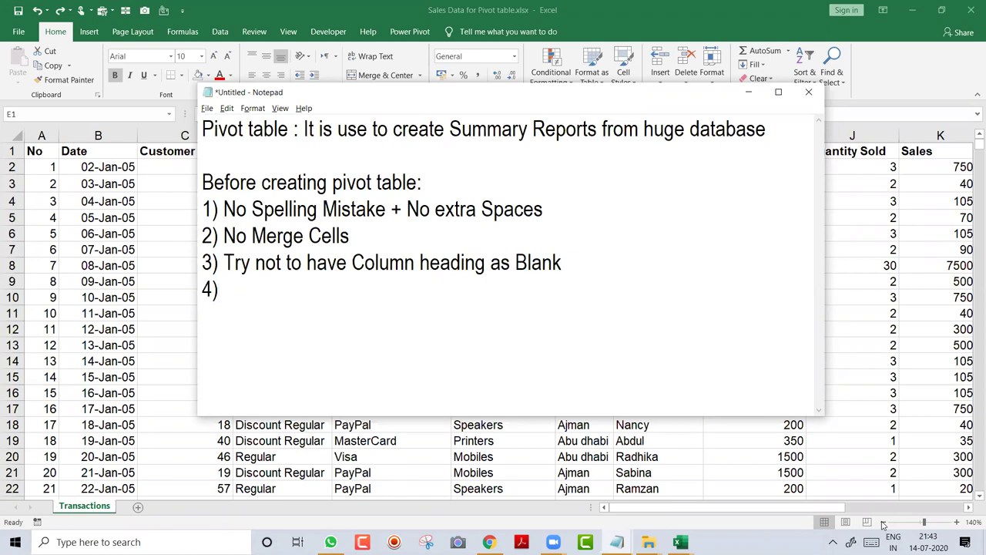
pyautogui.hotkey('alt', 'Tab')
pyautogui.hotkey('alt', 'Tab')
pyautogui.write('Dates format ')
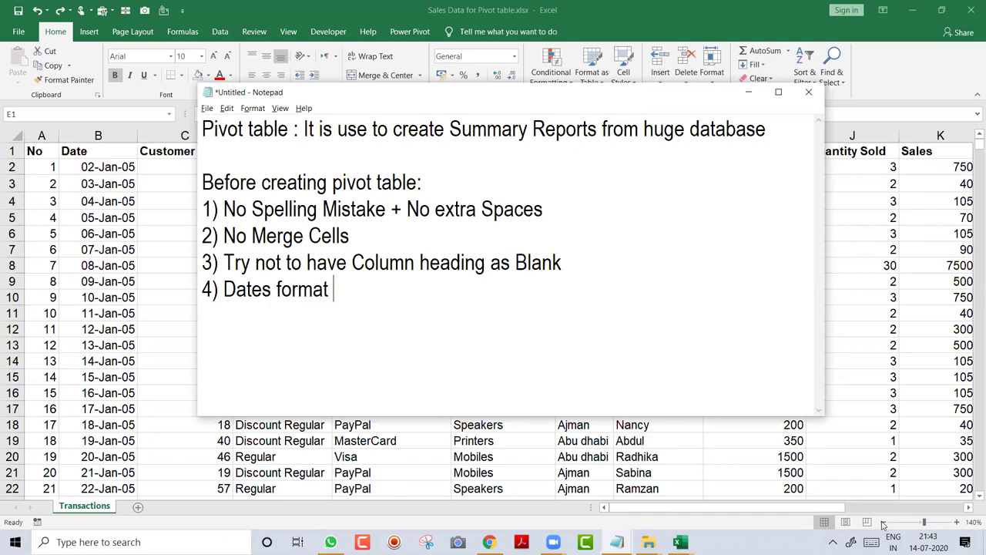
pyautogui.write('should be cl')
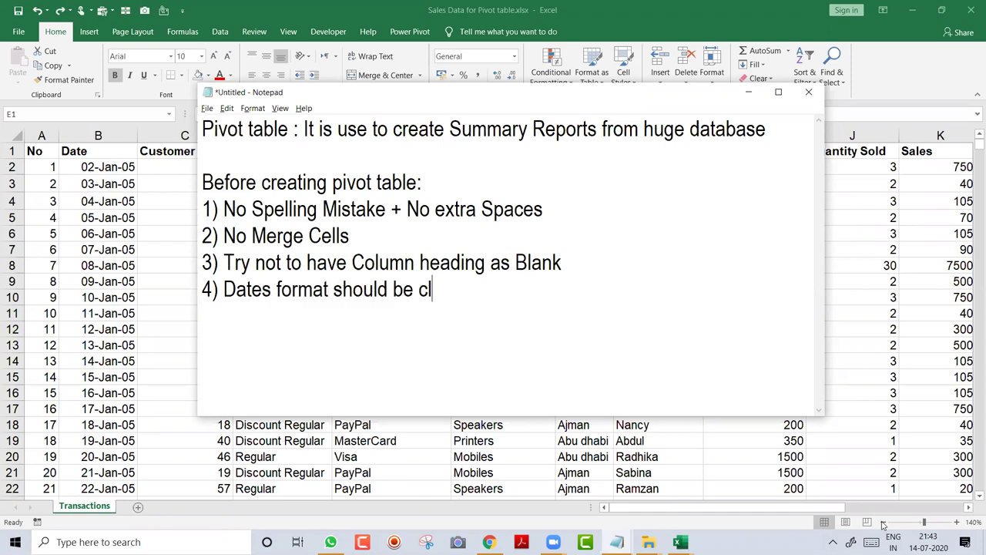
pyautogui.write('ear')
pyautogui.press('BackSpace')
pyautogui.press('BackSpace')
pyautogui.write('ar')
pyautogui.hotkey('alt', 'Tab')
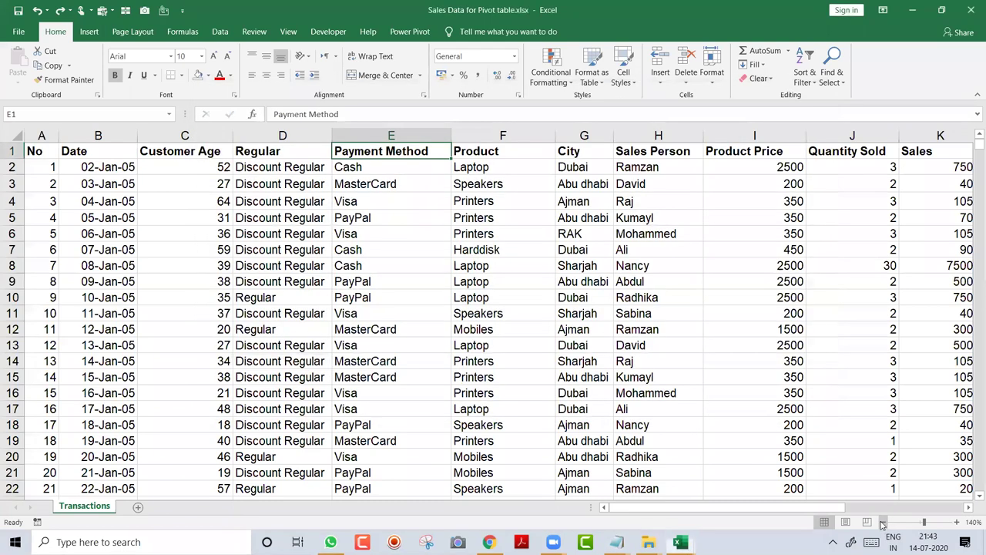
# - Check the underlying values of the dates in B4, B7 and the Date column
pyautogui.click(82, 201)
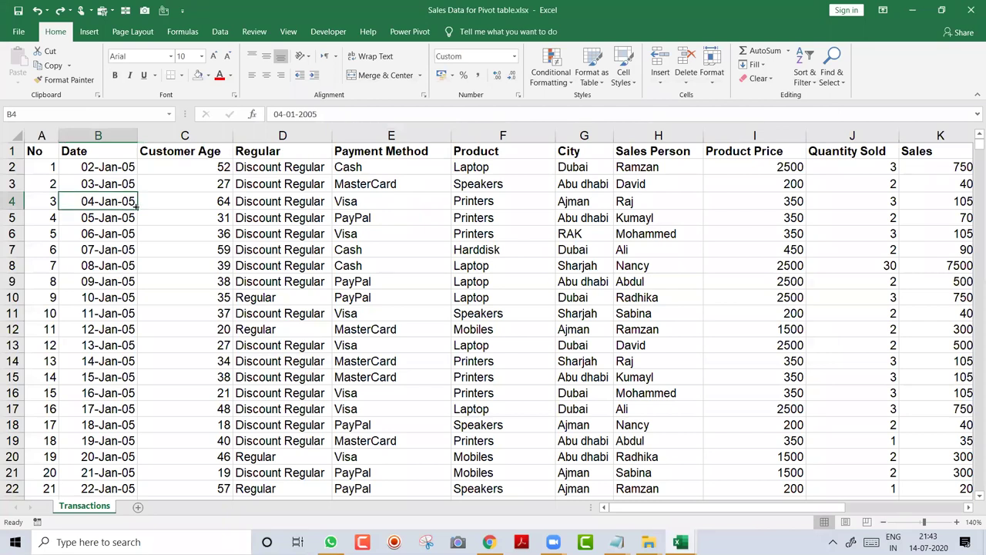
pyautogui.click(93, 248)
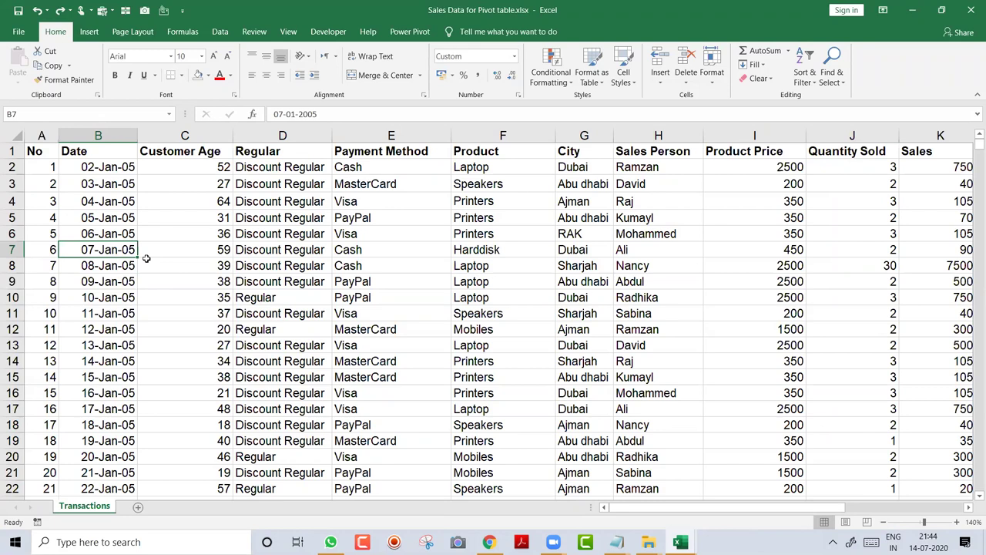
pyautogui.click(98, 134)
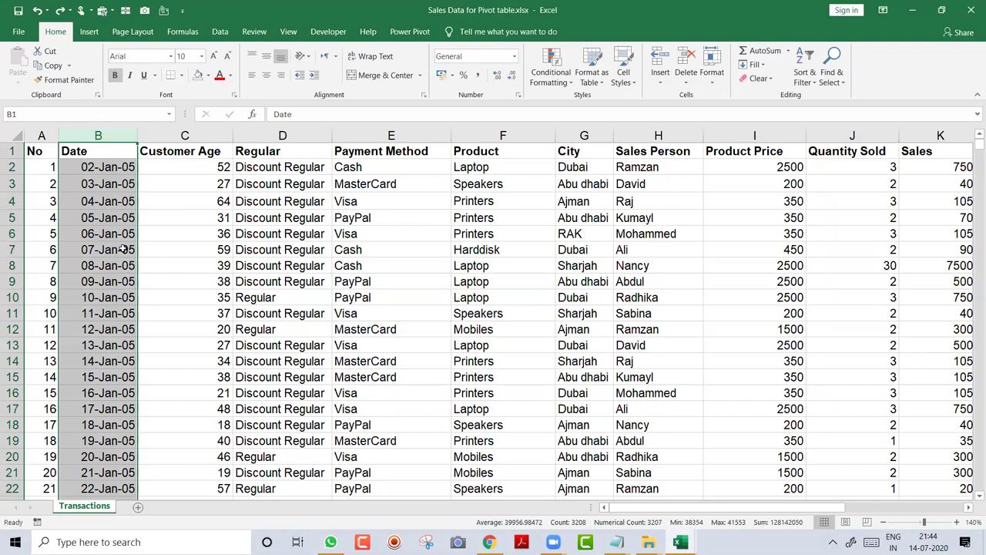
pyautogui.click(73, 249)
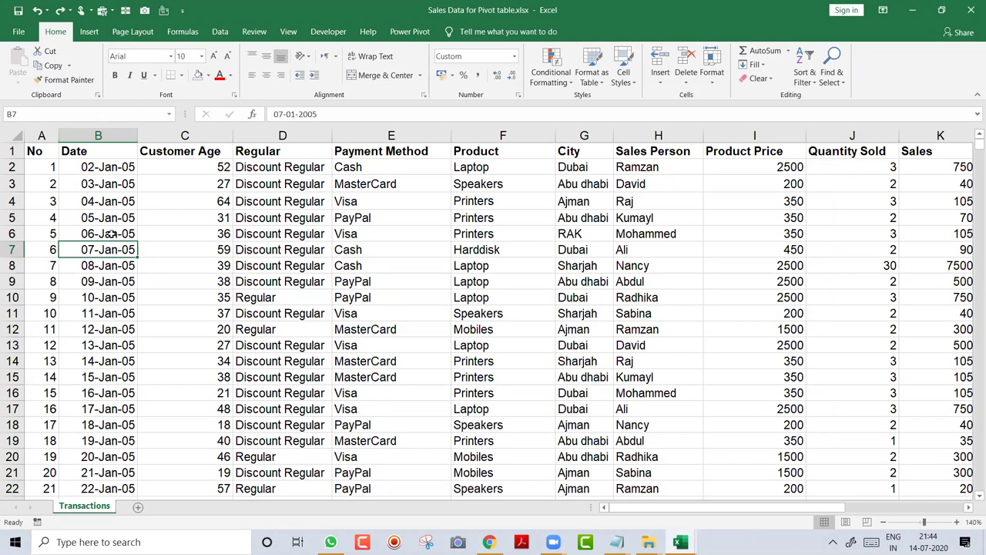
pyautogui.hotkey('alt', 'Tab')
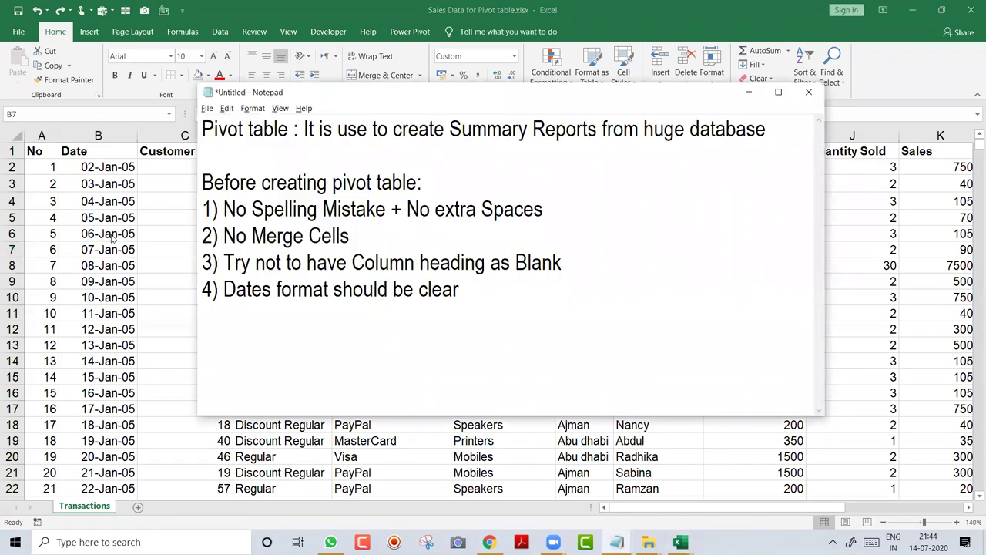
# - Add rule 5, 'Try not to have Entire Row or Column as Blank', to the notes
pyautogui.press('Return')
pyautogui.write('5) Try not to')
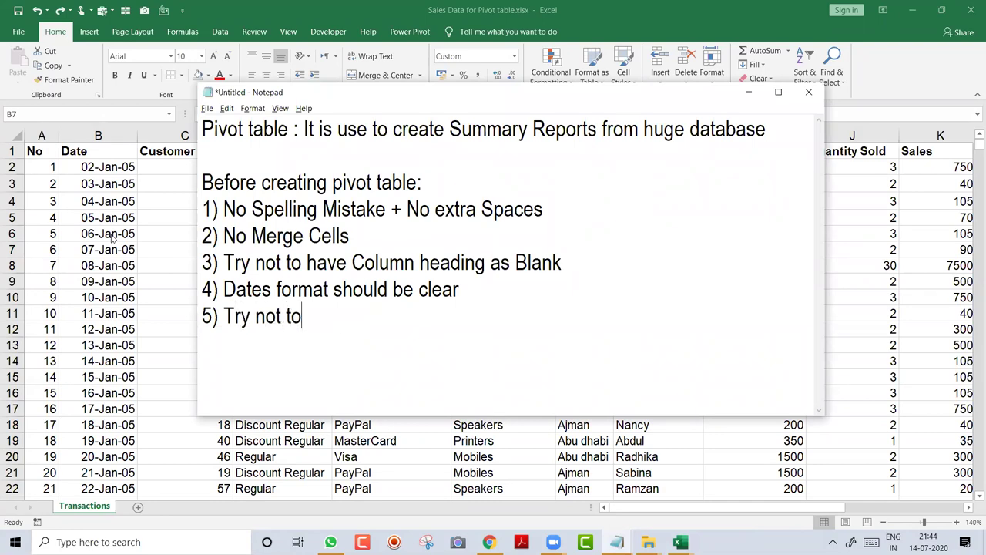
pyautogui.write(' have Entire R')
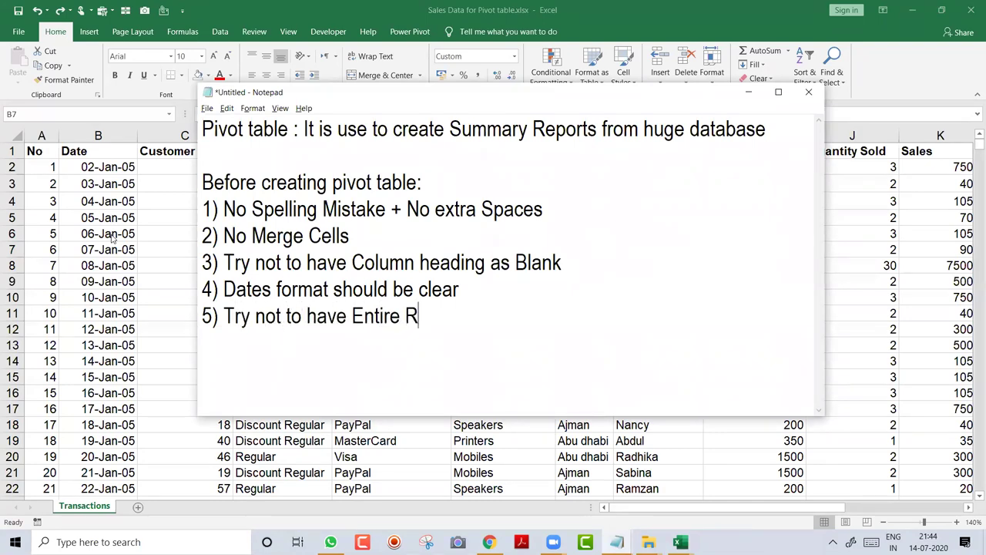
pyautogui.write('ow or Cou')
pyautogui.press('BackSpace')
pyautogui.write('lumn as Blank')
pyautogui.press('Return')
# - Insert a blank row 9 into the Excel transaction data
pyautogui.hotkey('alt', 'Tab')
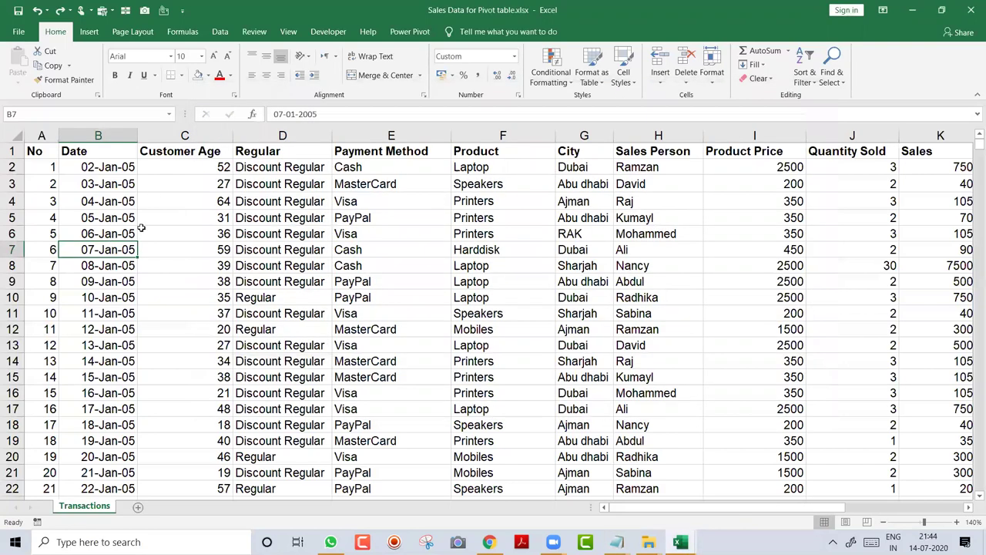
pyautogui.click(154, 250)
pyautogui.click(159, 284)
pyautogui.hotkey('shift', 'space')
pyautogui.hotkey('ctrl', '+')
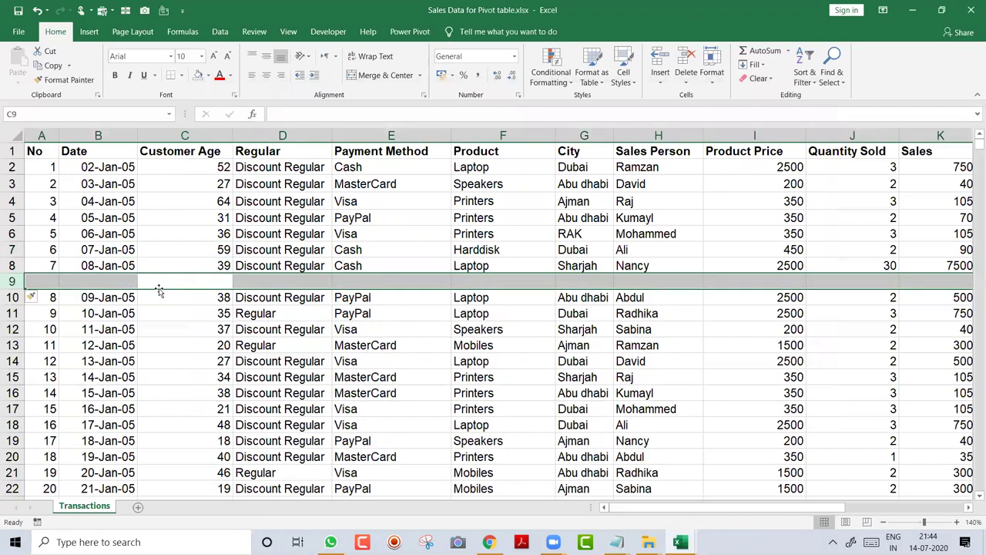
pyautogui.press('Up')
pyautogui.press('Up')
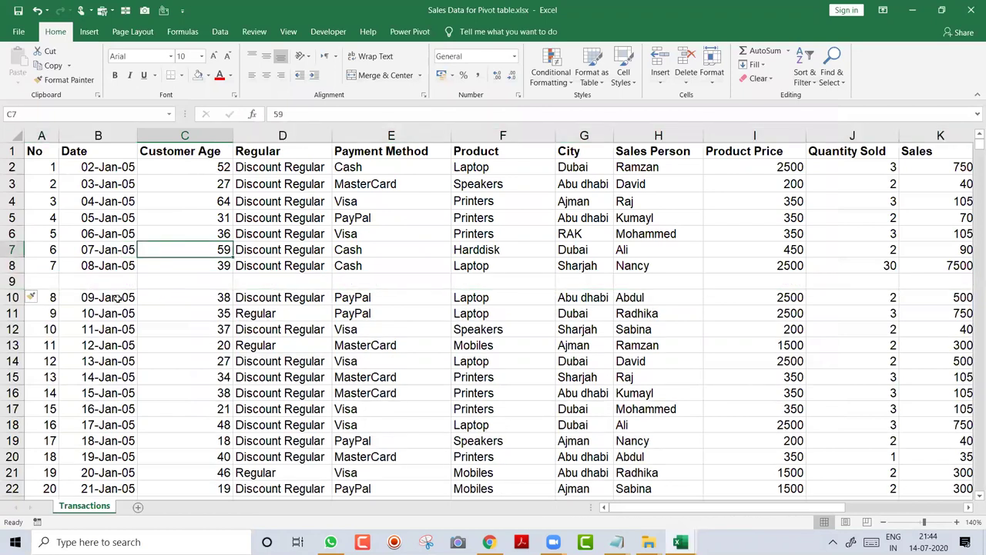
pyautogui.click(193, 197)
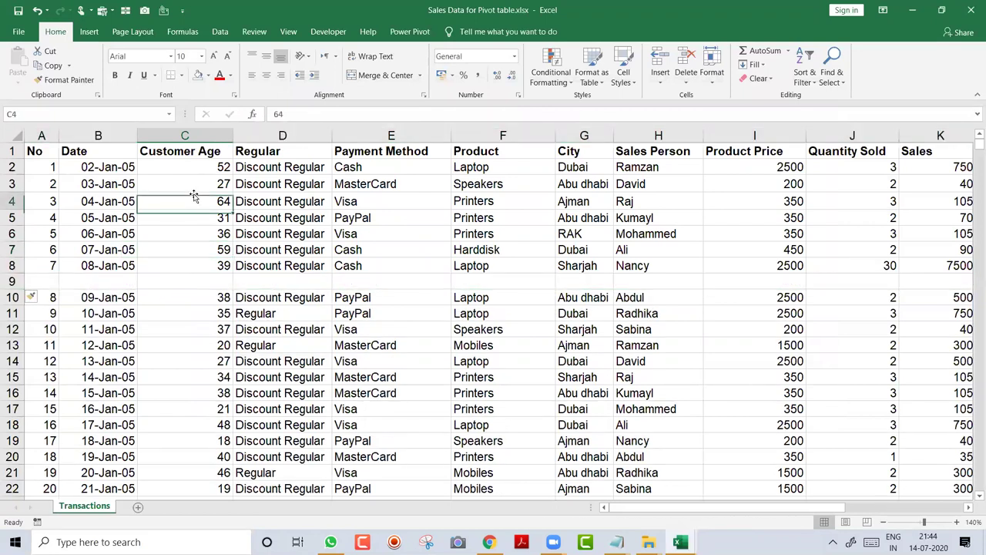
# - Start a PivotTable to inspect its source range, extend it to row 3209, then cancel
pyautogui.click(89, 31)
pyautogui.click(24, 69)
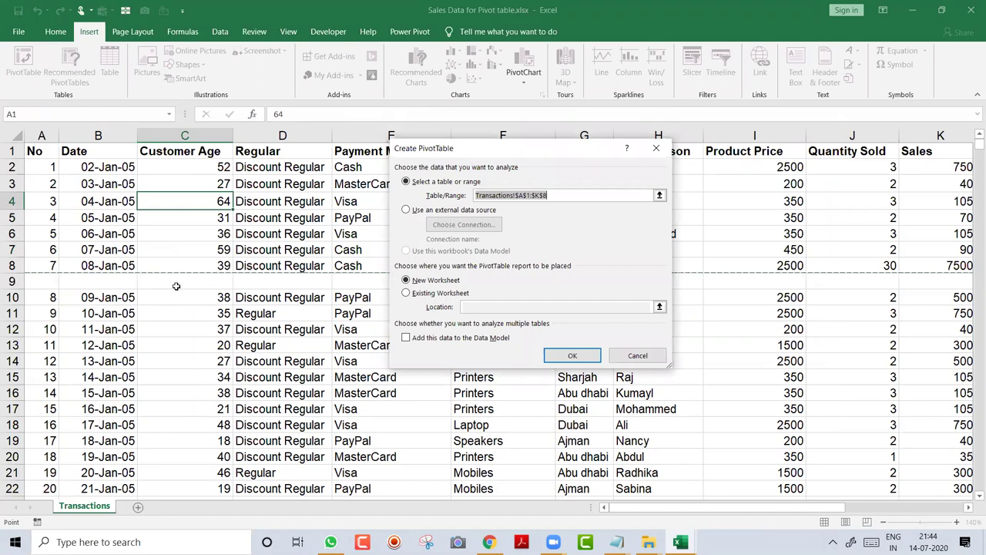
pyautogui.hotkey('ctrl', 'shift', 'Down')
pyautogui.hotkey('ctrl', 'shift', 'Down')
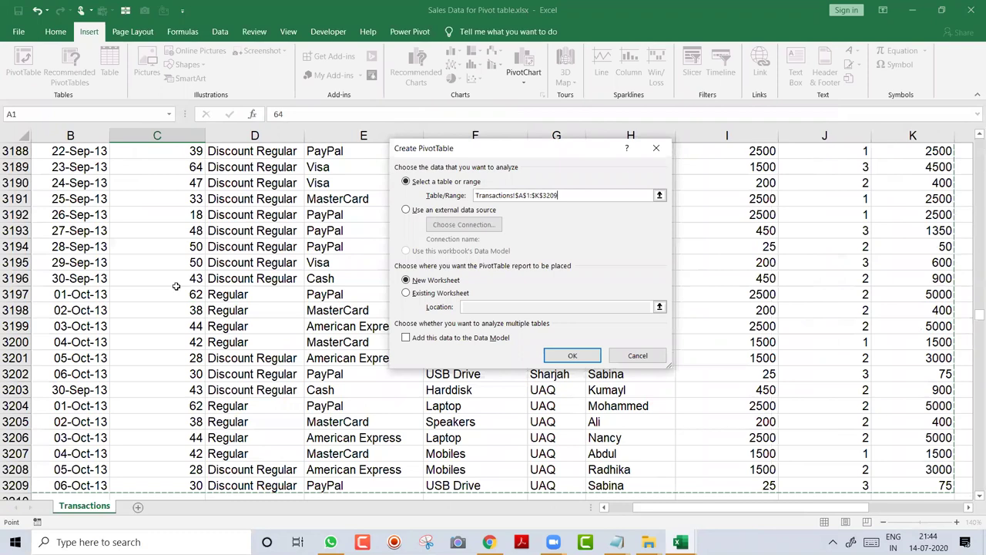
pyautogui.press('Escape')
pyautogui.hotkey('ctrl', 'Up')
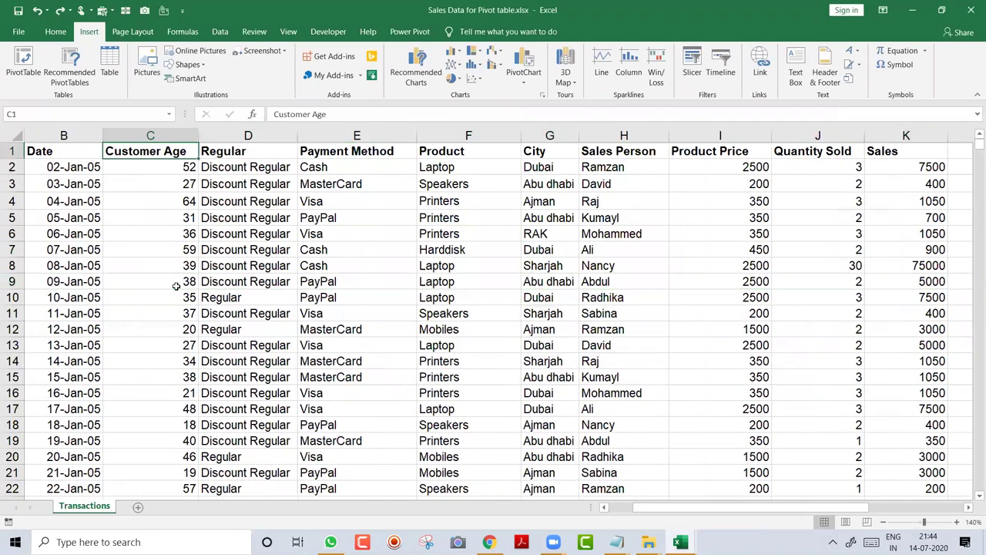
pyautogui.press('Left')
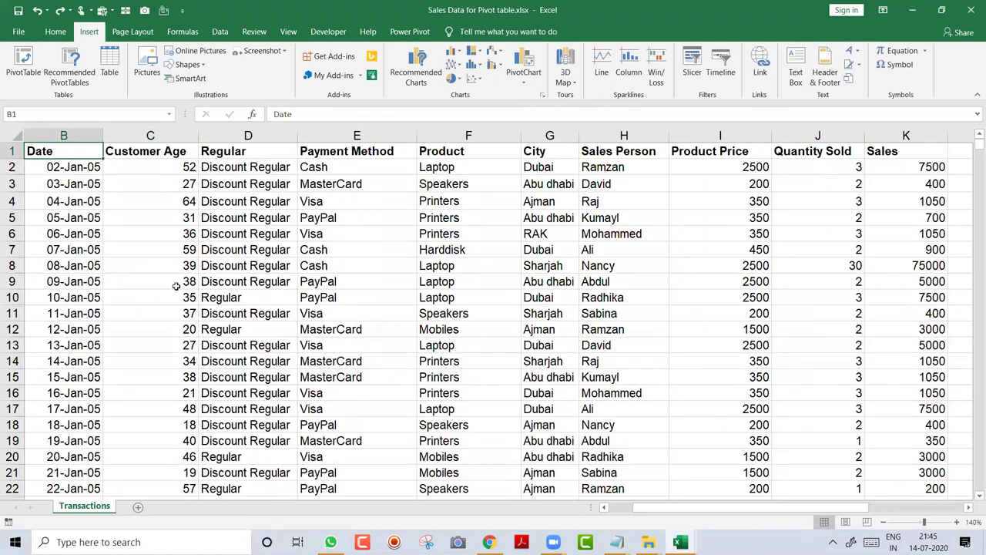
pyautogui.hotkey('alt', 'Tab')
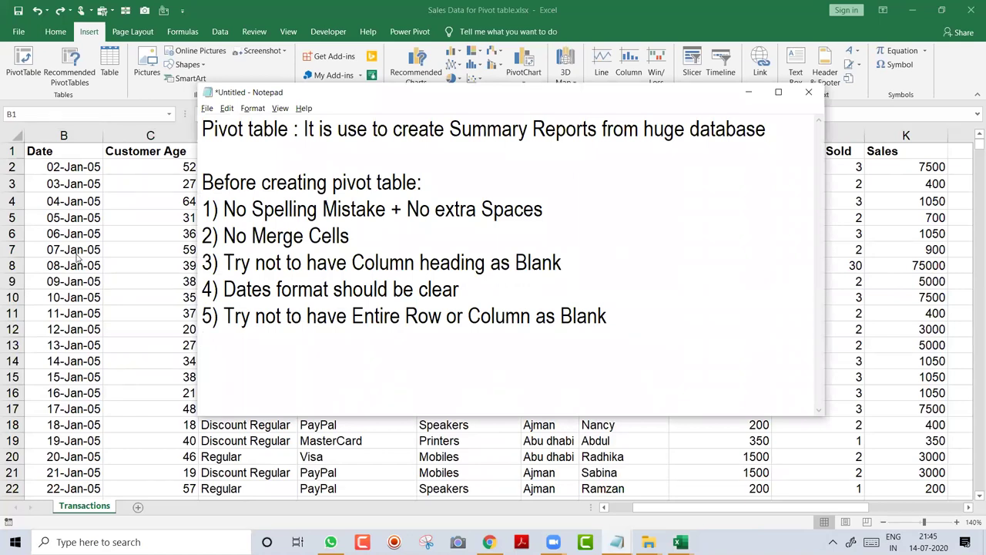
# - Highlight each of the five pivot table rules in turn to review them
pyautogui.moveTo(224, 209); pyautogui.dragTo(551, 219)
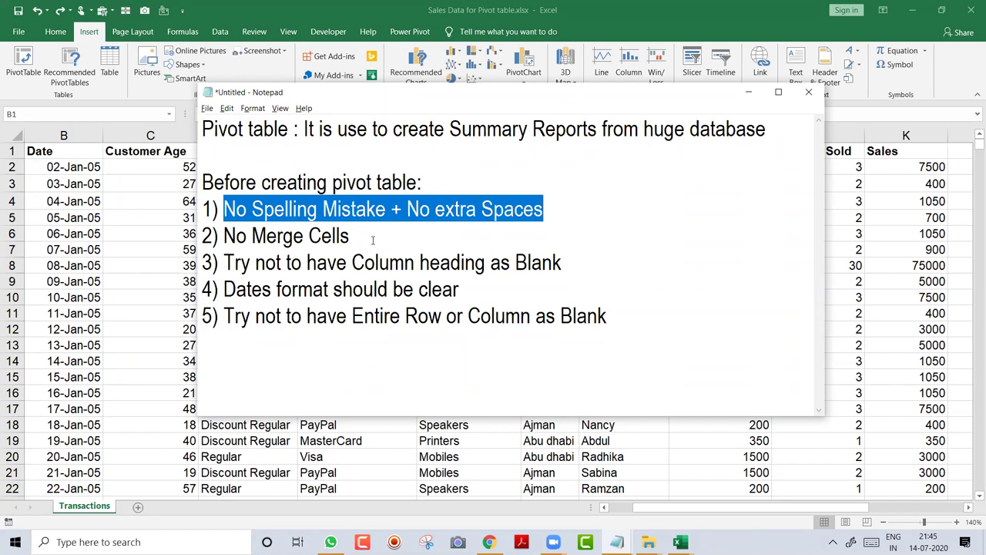
pyautogui.moveTo(350, 236); pyautogui.dragTo(202, 263)
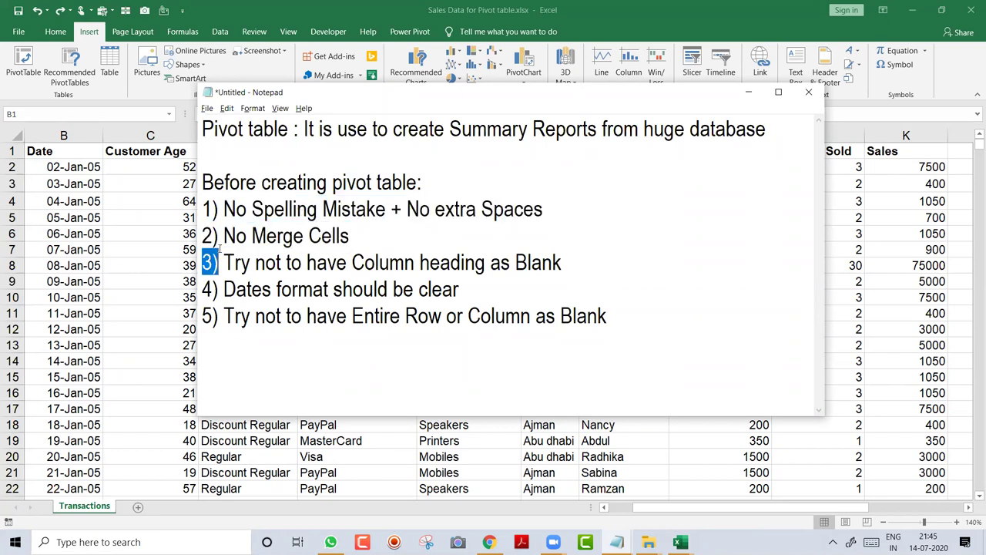
pyautogui.moveTo(421, 245); pyautogui.dragTo(595, 267)
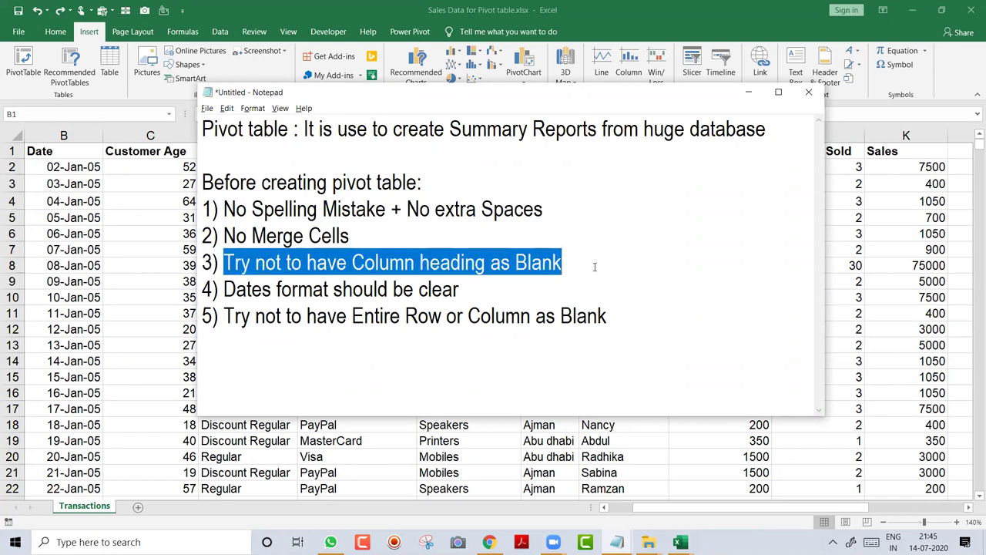
pyautogui.moveTo(235, 290); pyautogui.dragTo(389, 289)
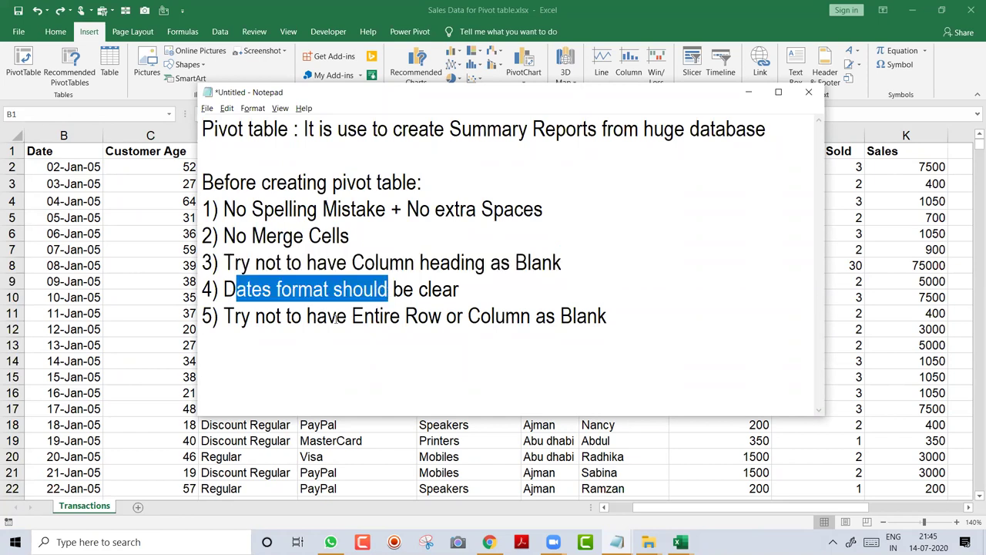
pyautogui.moveTo(337, 319); pyautogui.dragTo(489, 317)
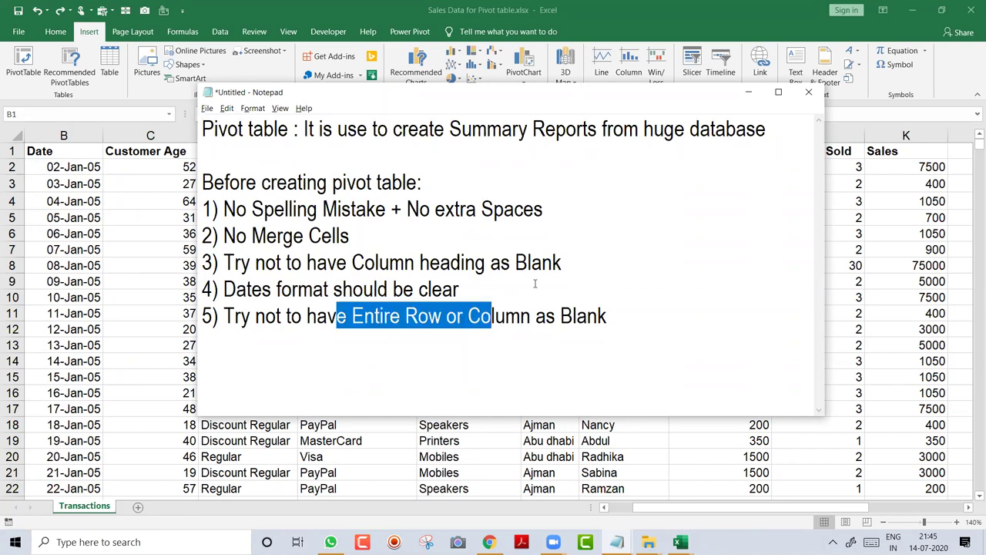
# - Add a line of asterisks beneath rule 5 in the notes
pyautogui.click(620, 311)
pyautogui.press('Return')
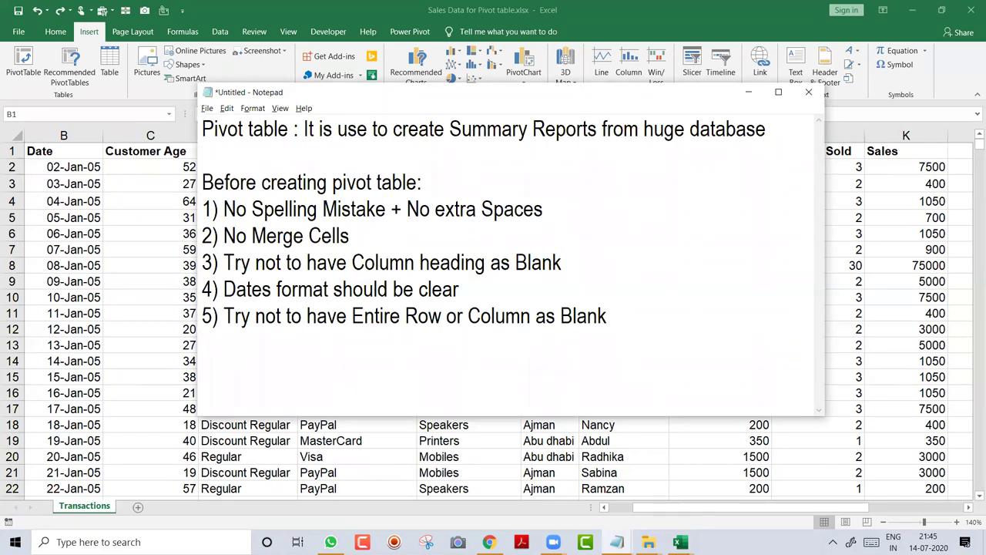
pyautogui.write('*************************************************************')
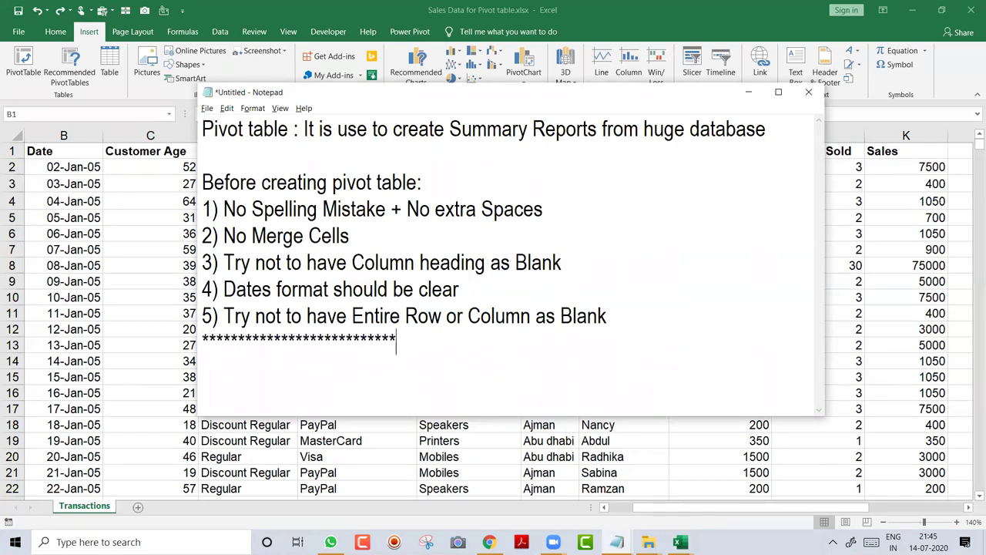
pyautogui.write('*')
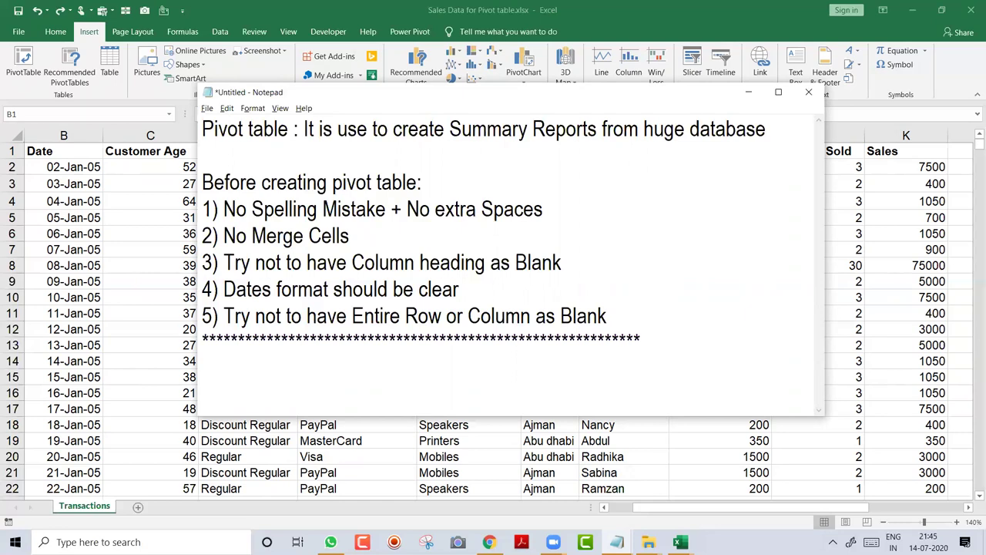
pyautogui.hotkey('alt', 'Tab')
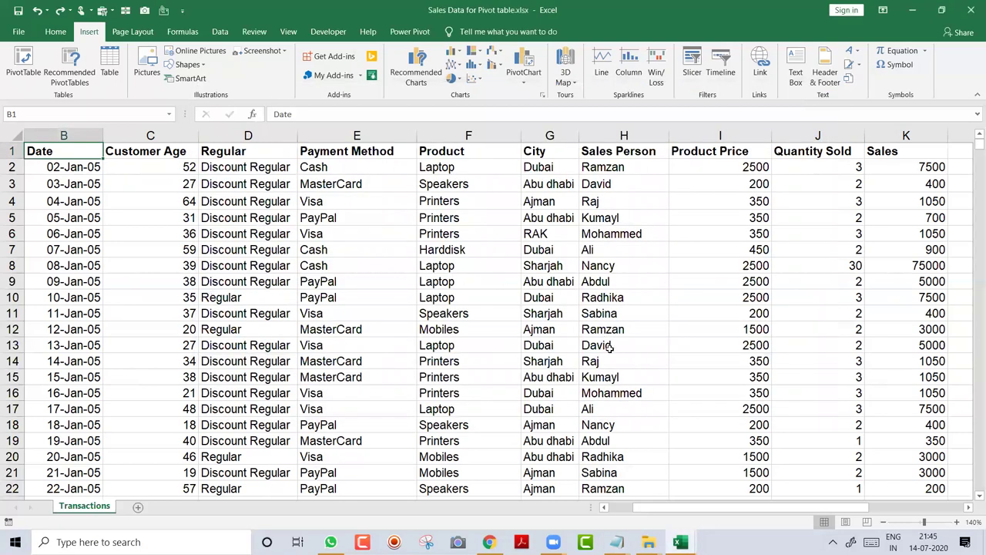
pyautogui.click(405, 250)
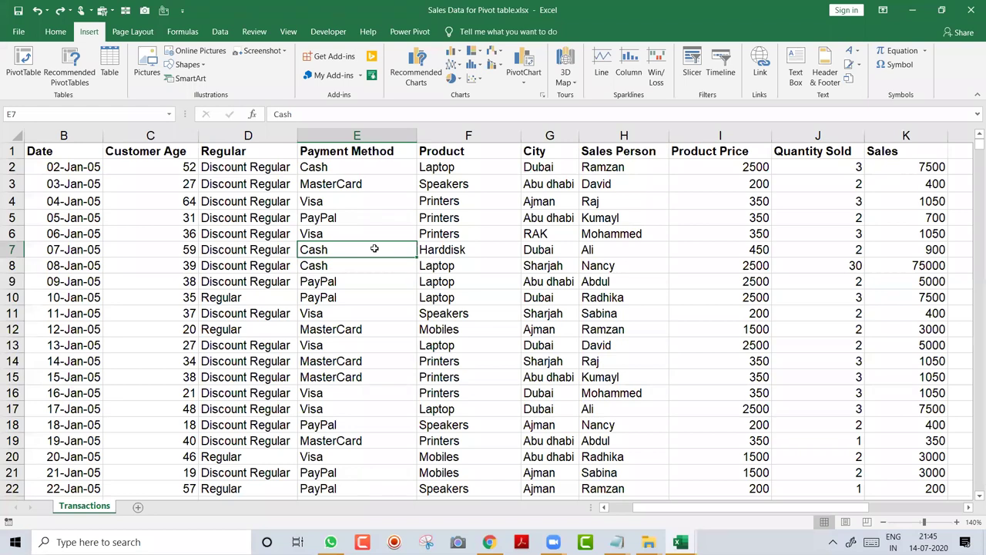
pyautogui.hotkey('alt', 'Tab')
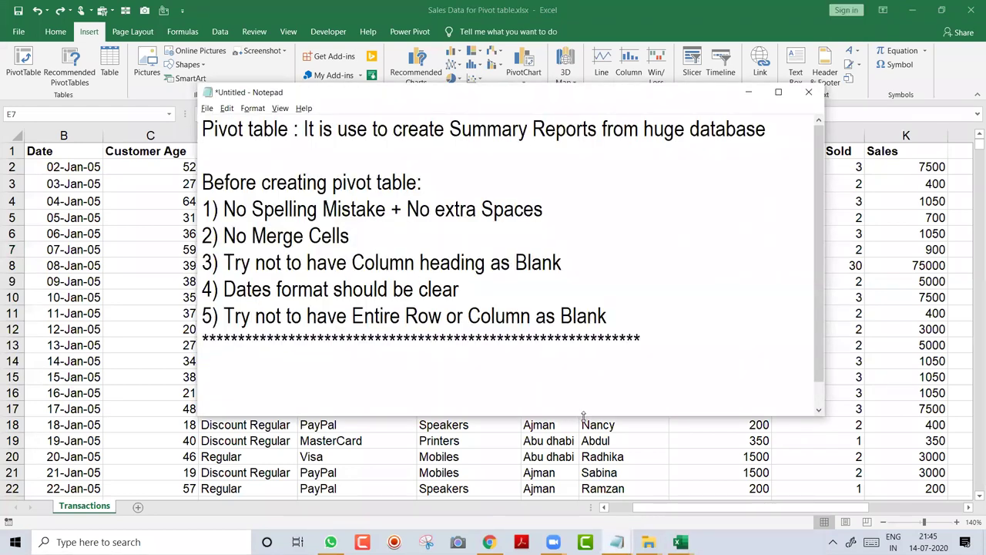
# - Enlarge the notes window and start a 'Reports:' list: City wise Sales, Product wise, Person
pyautogui.moveTo(583, 416); pyautogui.dragTo(584, 505)
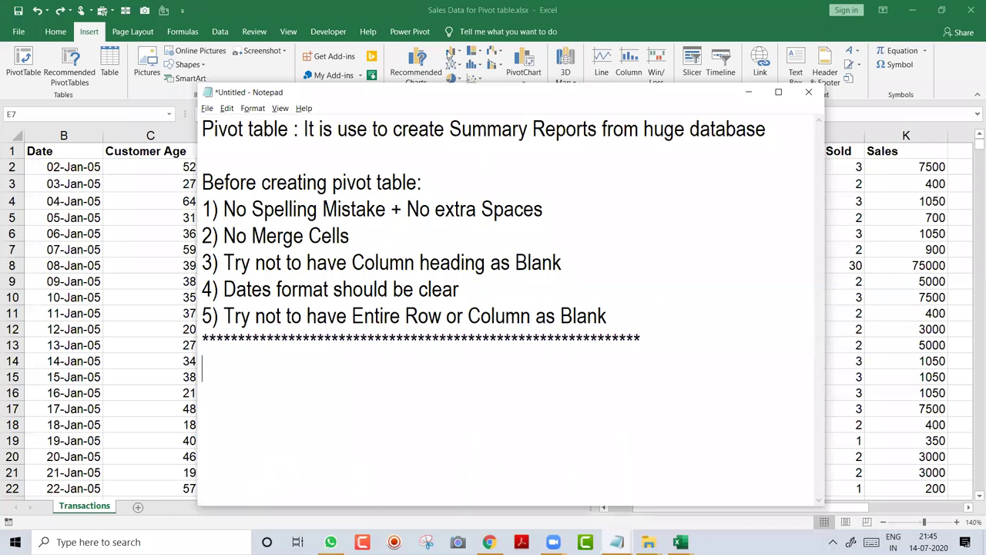
pyautogui.moveTo(486, 21); pyautogui.dragTo(526, 14)
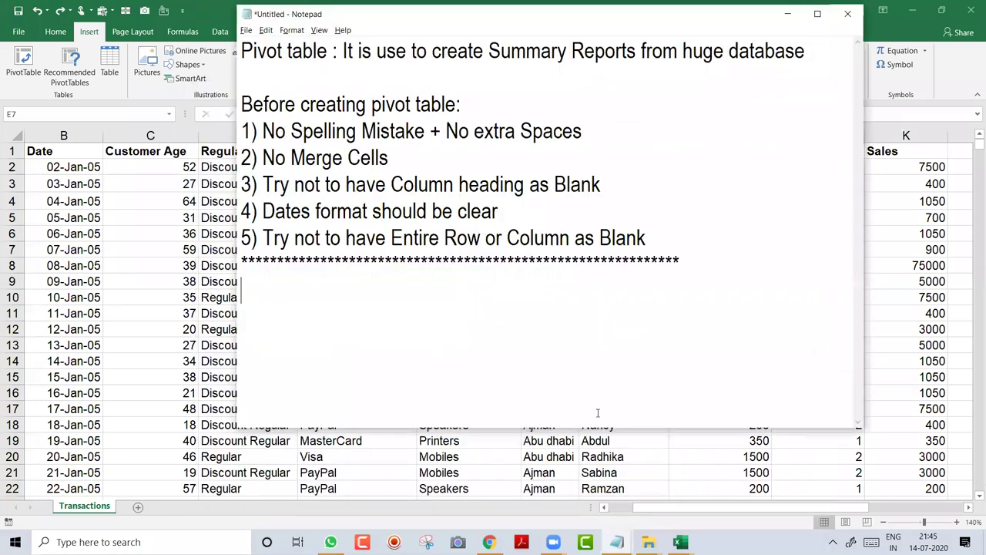
pyautogui.moveTo(601, 426); pyautogui.dragTo(531, 478)
pyautogui.write('R')
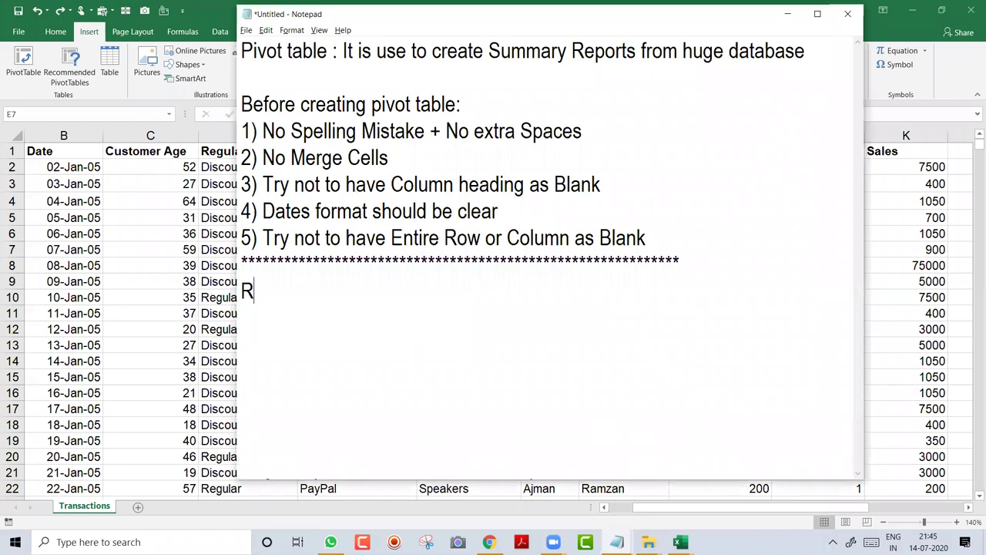
pyautogui.write('eports:')
pyautogui.press('Return')
pyautogui.write('1) Ci')
pyautogui.write('ty')
pyautogui.press('BackSpace')
pyautogui.press('BackSpace')
pyautogui.press('BackSpace')
pyautogui.press('BackSpace')
pyautogui.press('BackSpace')
pyautogui.press('BackSpace')
pyautogui.press('BackSpace')
pyautogui.write('City')
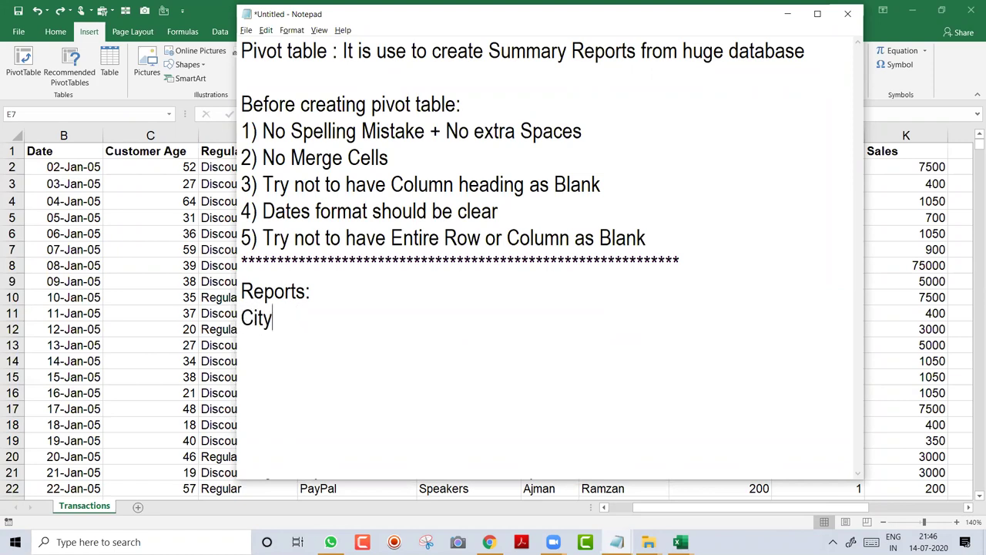
pyautogui.write(' wise Sales')
pyautogui.press('Return')
pyautogui.write('Product wise')
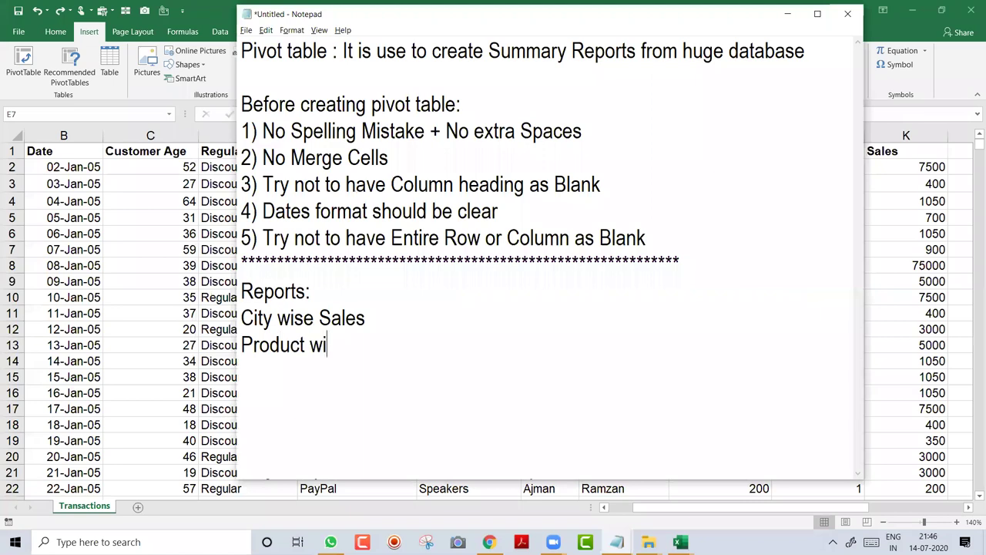
pyautogui.press('Return')
pyautogui.write('Person')
# - Add the line 'Yearly Report, Weekly, Monthly, Daily & Quaterly' and start a new line
pyautogui.press('Return')
pyautogui.write('YEa')
pyautogui.press('BackSpace')
pyautogui.press('BackSpace')
pyautogui.write('early,')
pyautogui.press('BackSpace')
pyautogui.press('BackSpace')
pyautogui.write('Report, Weekly')
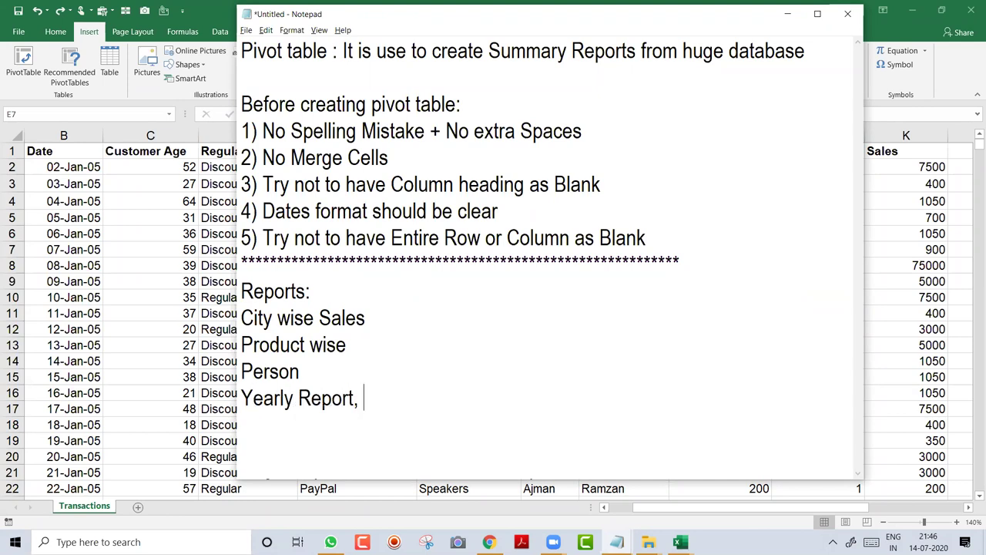
pyautogui.press('BackSpace')
pyautogui.write(', Monthly')
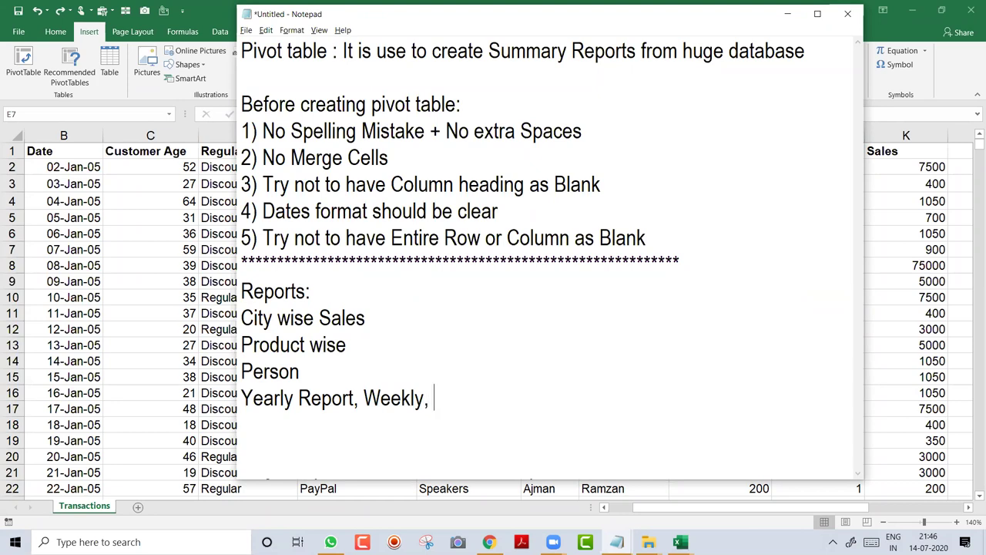
pyautogui.press('BackSpace')
pyautogui.write(', Daily')
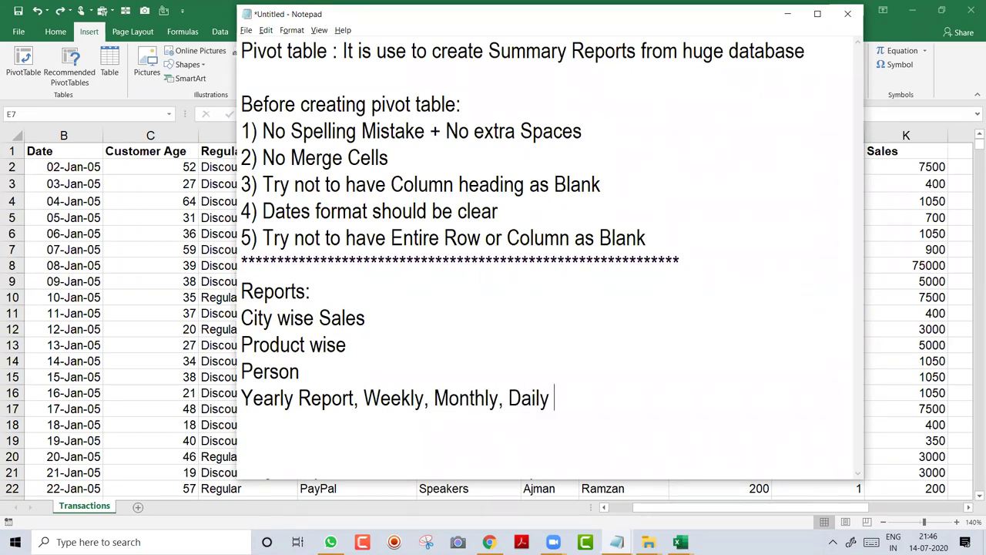
pyautogui.write(' & Quaterly')
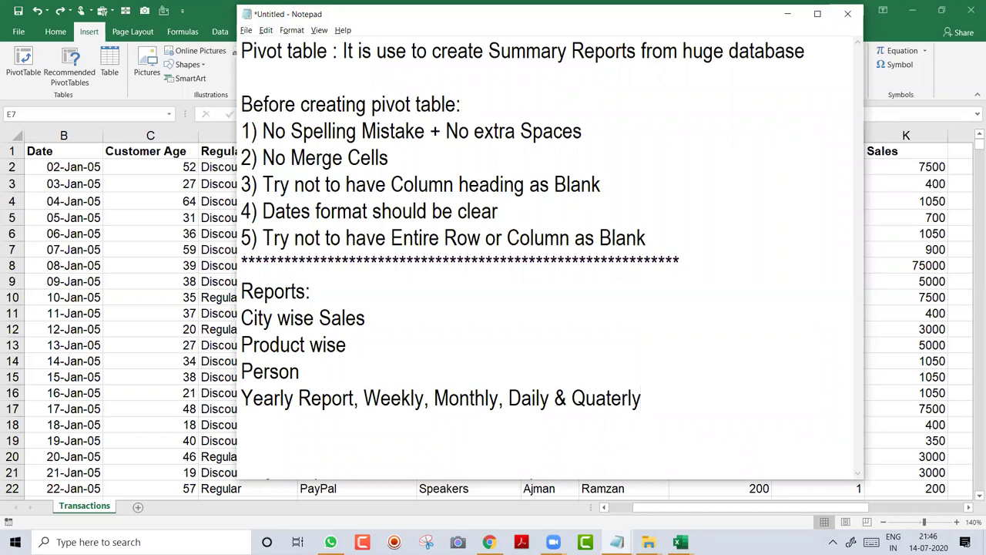
pyautogui.hotkey('ctrl', 'shift', 'Left')
pyautogui.hotkey('ctrl', 'shift', 'Left')
pyautogui.hotkey('ctrl', 'shift', 'Left')
pyautogui.hotkey('ctrl', 'shift', 'Left')
pyautogui.hotkey('ctrl', 'shift', 'Left')
pyautogui.hotkey('ctrl', 'shift', 'Left')
pyautogui.hotkey('ctrl', 'shift', 'Left')
pyautogui.hotkey('ctrl', 'shift', 'Left')
pyautogui.hotkey('ctrl', 'shift', 'Left')
pyautogui.hotkey('ctrl', 'shift', 'Left')
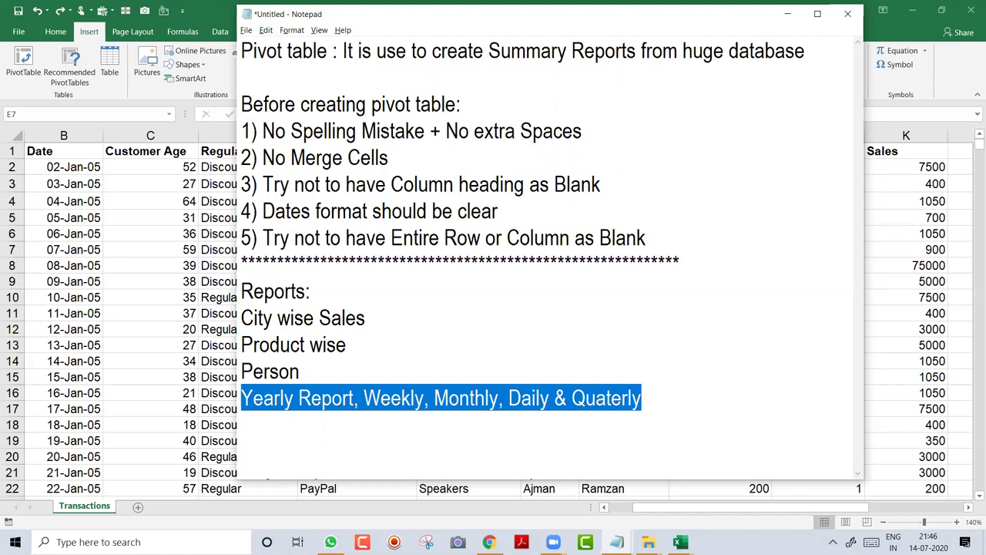
pyautogui.press('End')
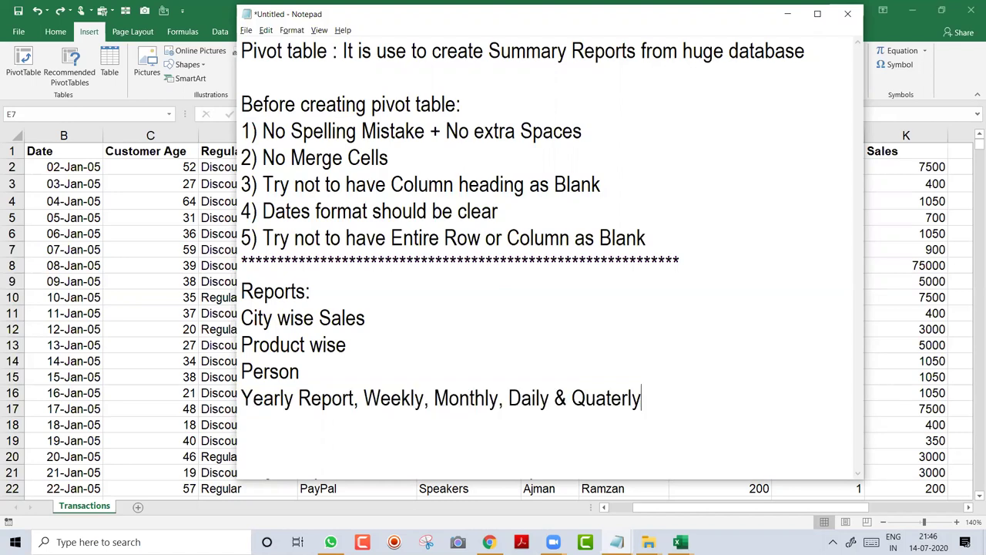
pyautogui.press('Return')
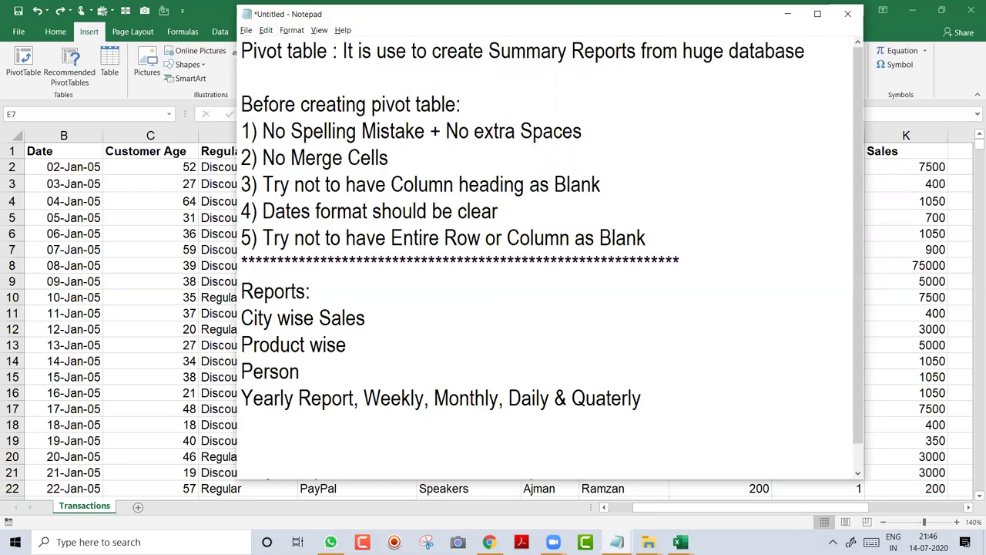
# - Add the report line 'Calculating Contribution of each city towards total sales'
pyautogui.write('Calculating Contribuiton')
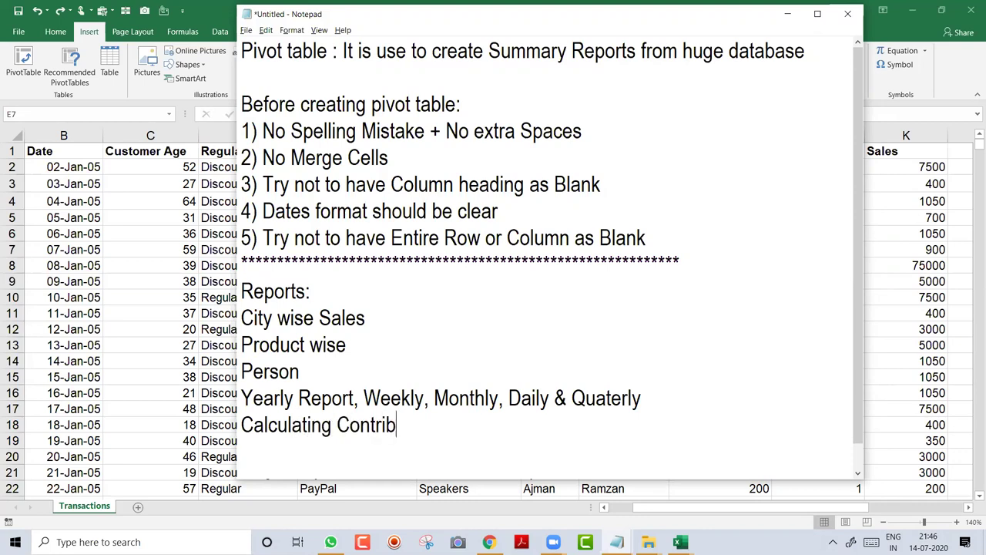
pyautogui.press('BackSpace')
pyautogui.press('BackSpace')
pyautogui.press('BackSpace')
pyautogui.press('BackSpace')
pyautogui.write('tion of each e')
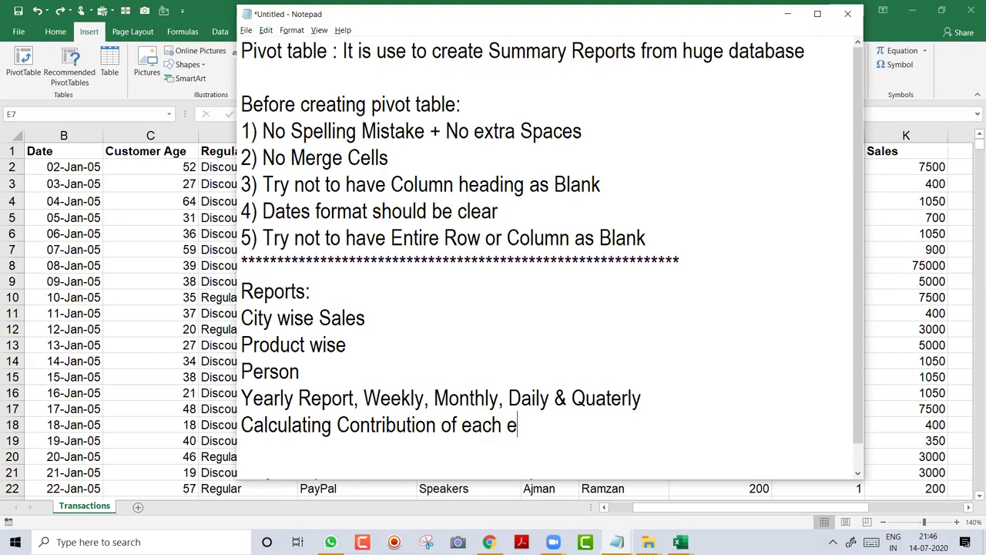
pyautogui.press('BackSpace')
pyautogui.write('city towards')
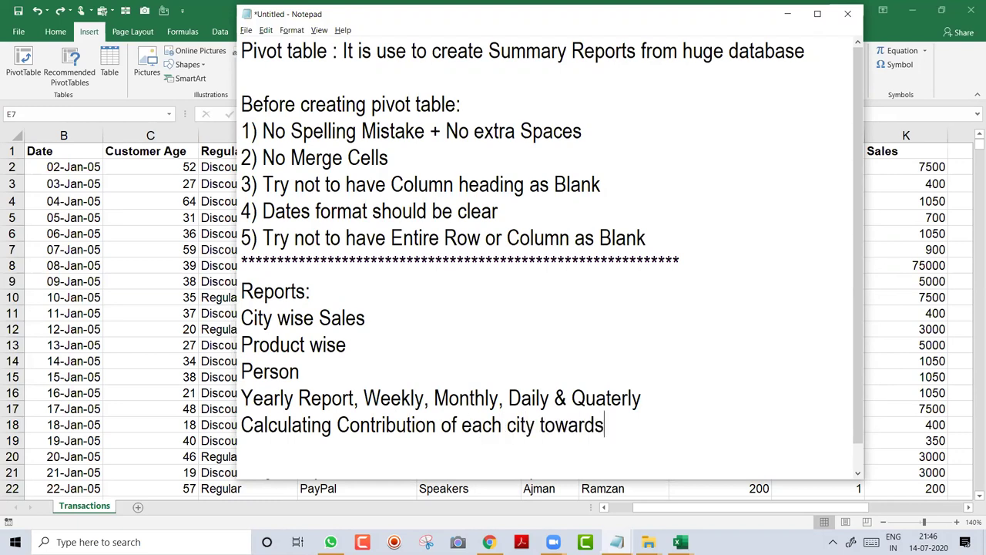
pyautogui.write(' total sales')
# - Add the report line 'Total records in each city' and return to Excel
pyautogui.press('Return')
pyautogui.write('Total record')
pyautogui.press('BackSpace')
pyautogui.press('BackSpace')
pyautogui.write('ords')
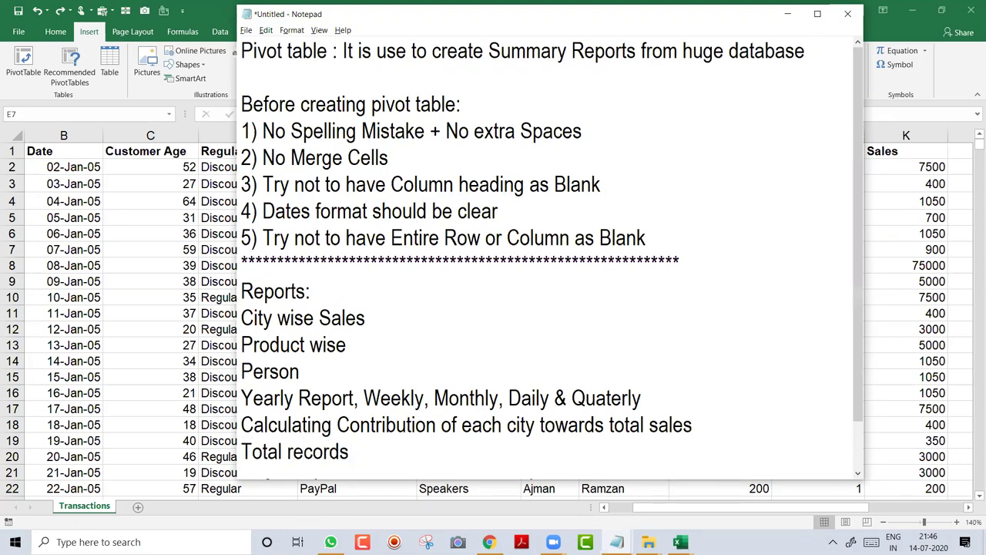
pyautogui.write(' in each city')
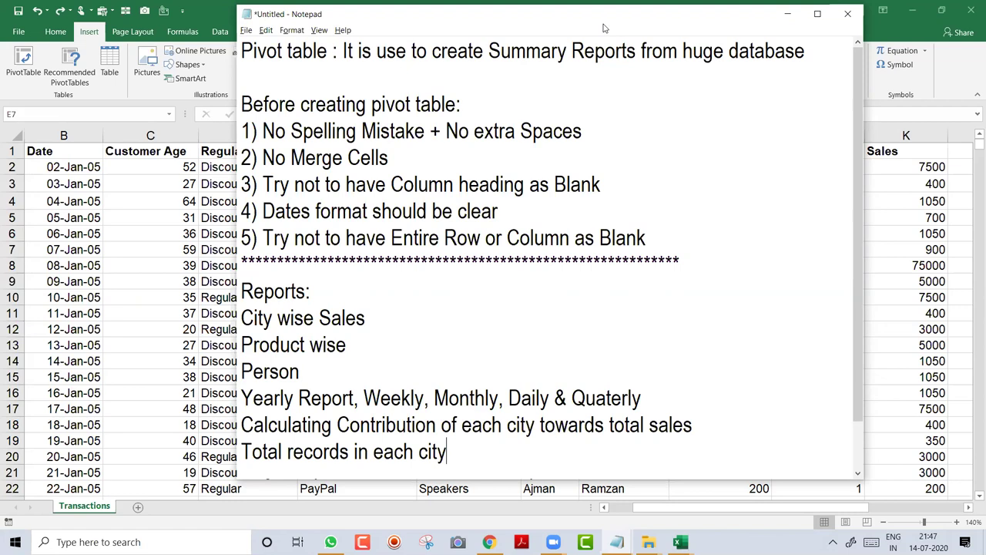
pyautogui.hotkey('alt', 'Tab')
pyautogui.click(485, 217)
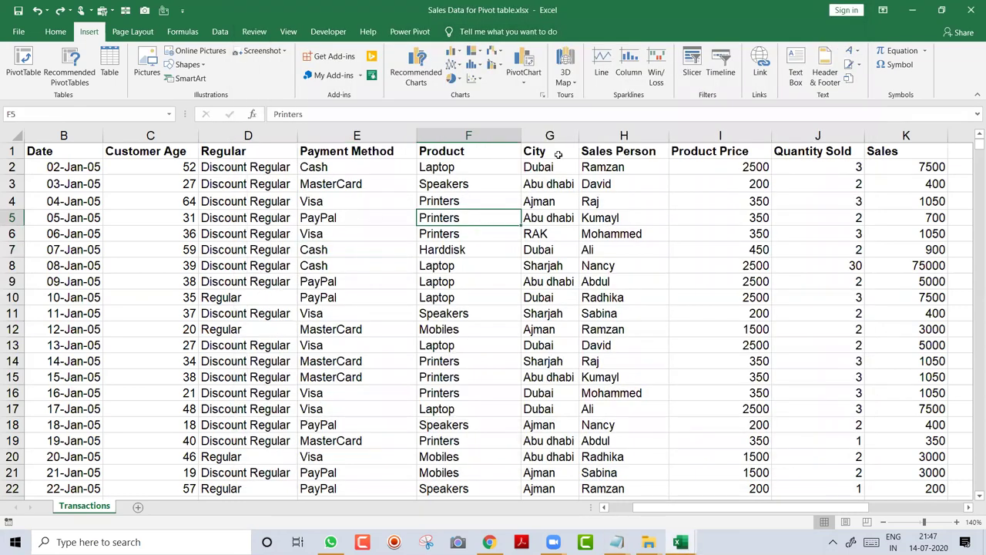
pyautogui.click(534, 281)
pyautogui.click(377, 261)
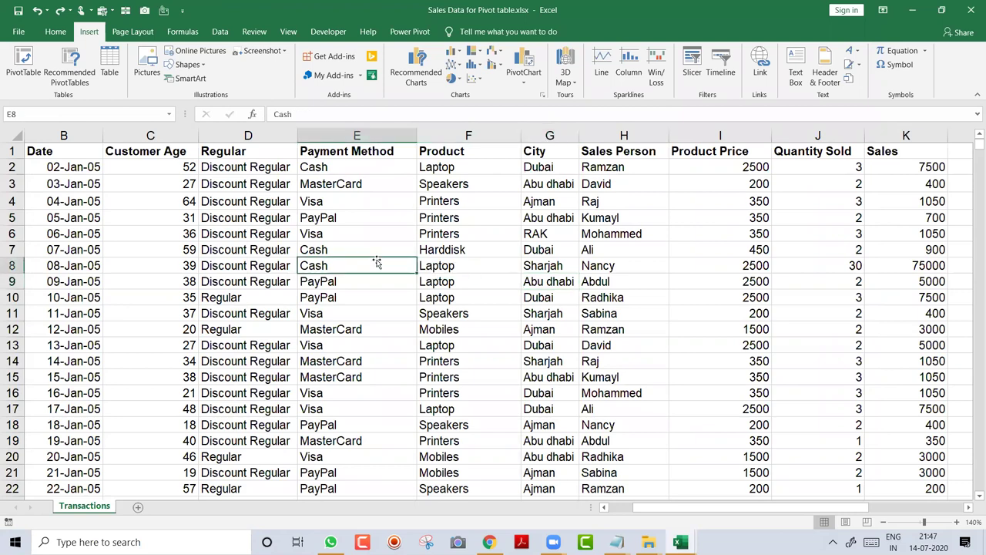
pyautogui.click(585, 322)
pyautogui.click(473, 297)
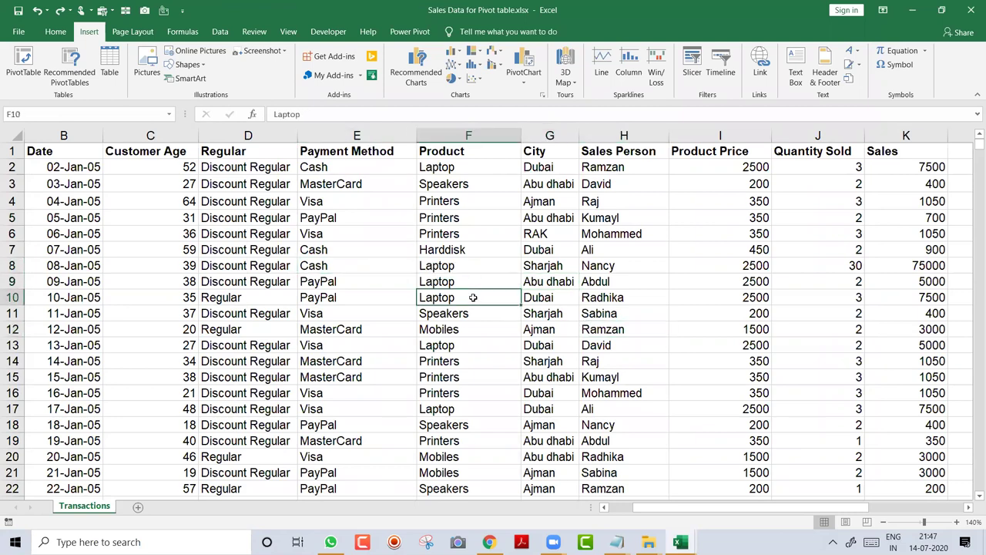
pyautogui.click(462, 137)
pyautogui.moveTo(51, 148); pyautogui.dragTo(647, 443)
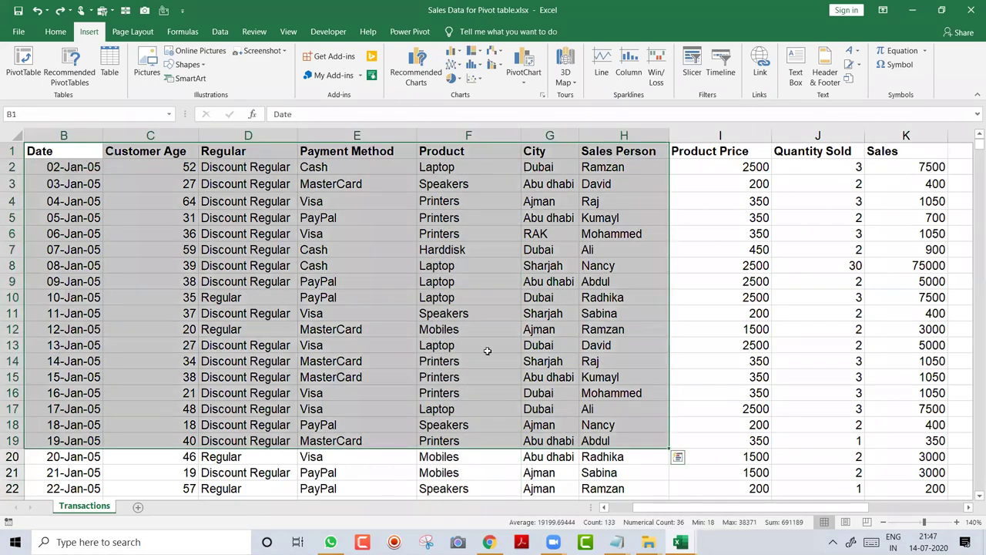
pyautogui.click(487, 348)
pyautogui.click(362, 231)
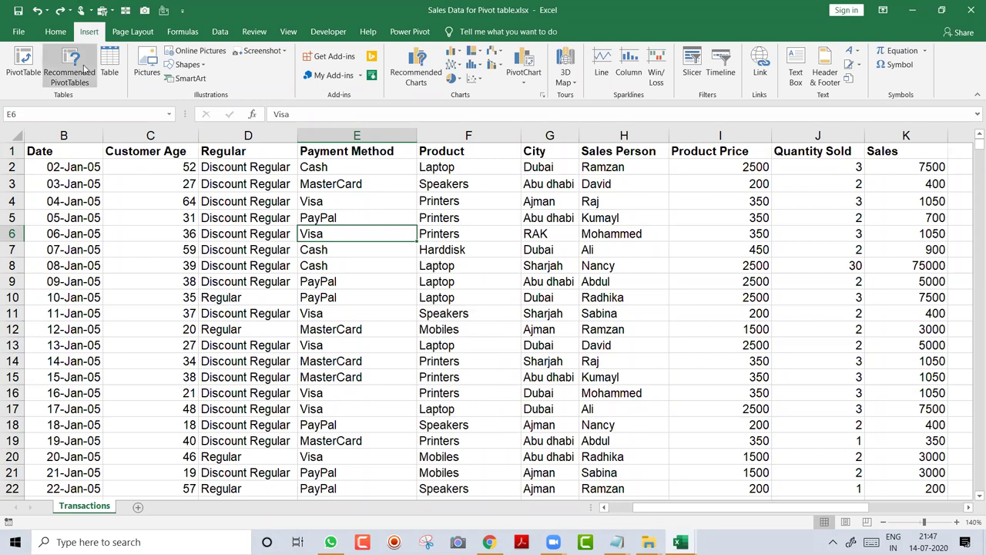
# - Create a PivotTable from Transactions!$A$1:$K$3208 on a new worksheet
pyautogui.click(23, 66)
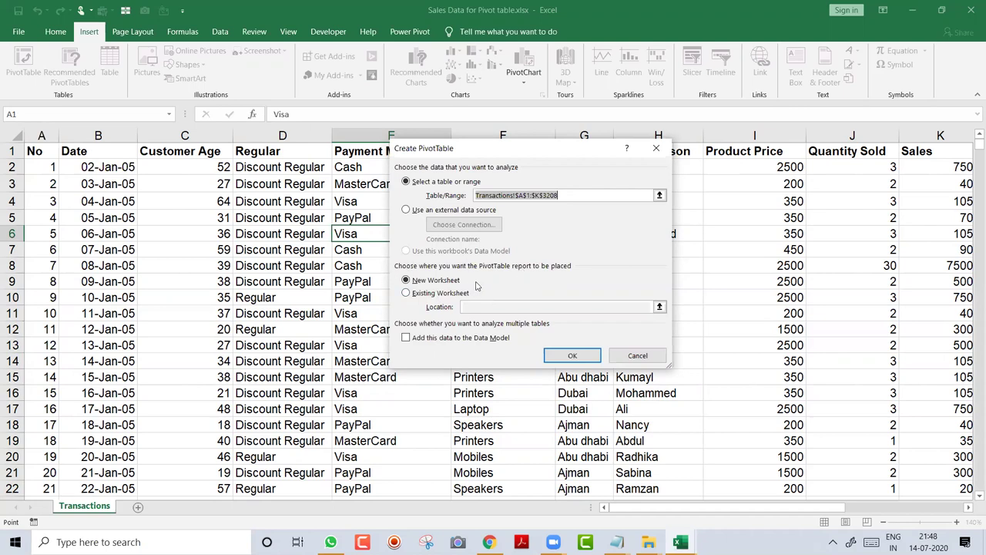
pyautogui.click(441, 296)
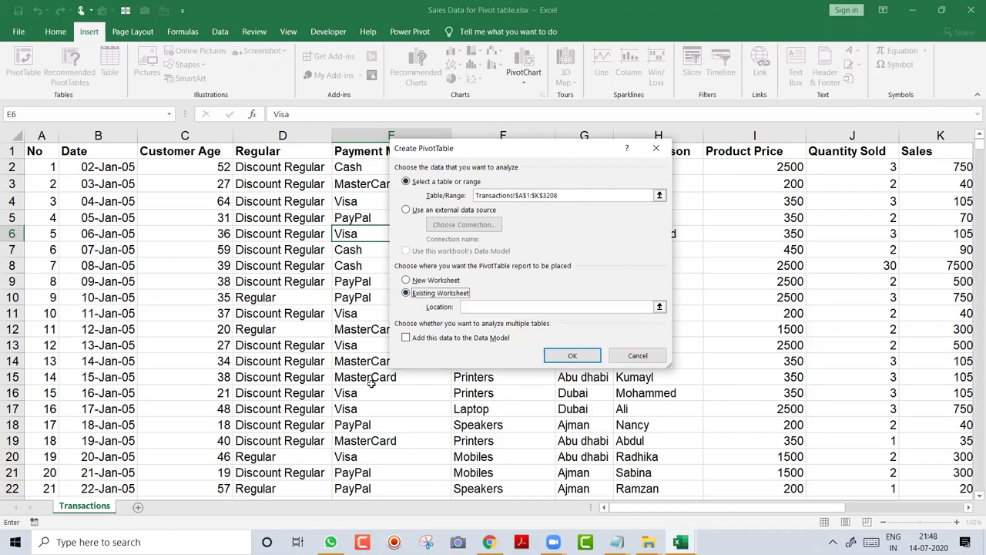
pyautogui.click(431, 282)
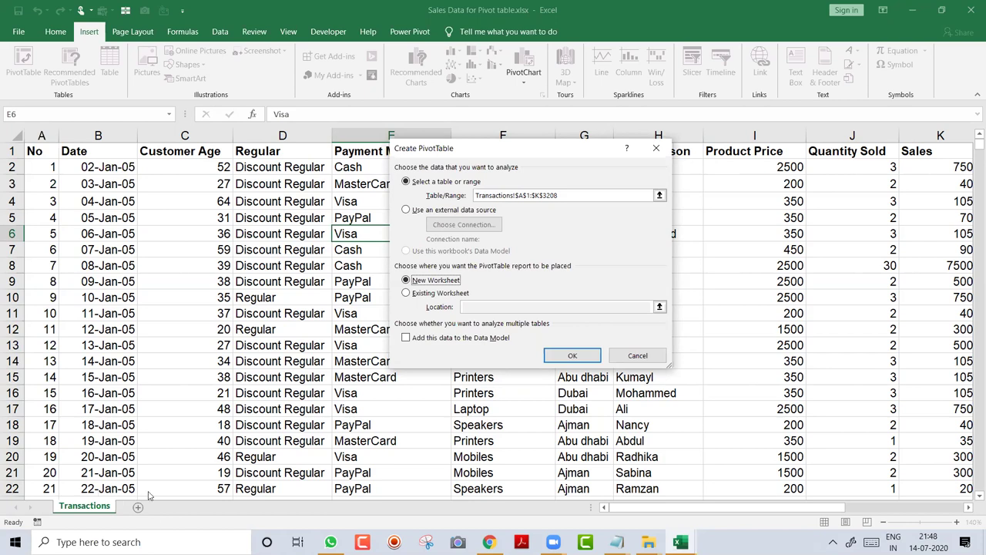
pyautogui.click(574, 358)
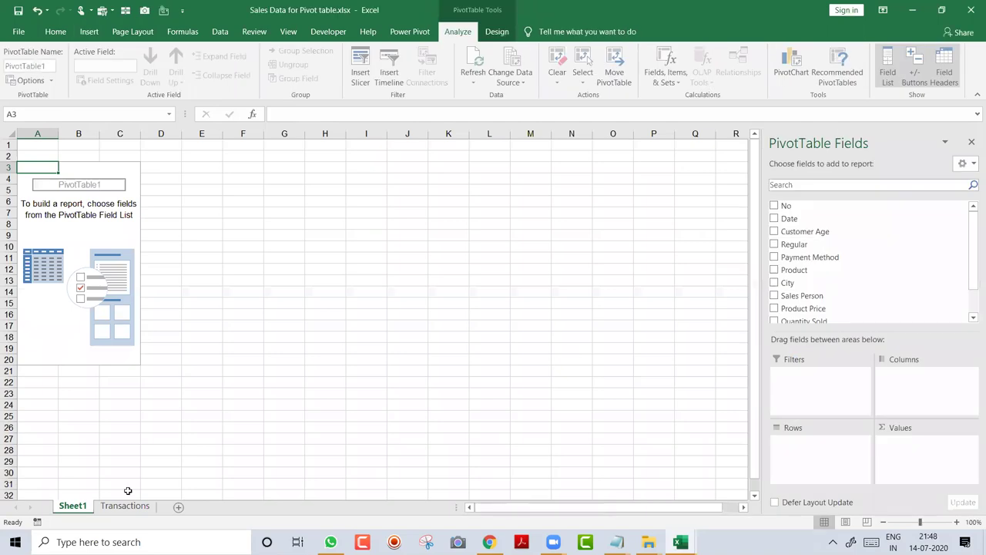
# - Leave the Sheet1 tab name unchanged and zoom the sheet to 130%
pyautogui.doubleClick(80, 506)
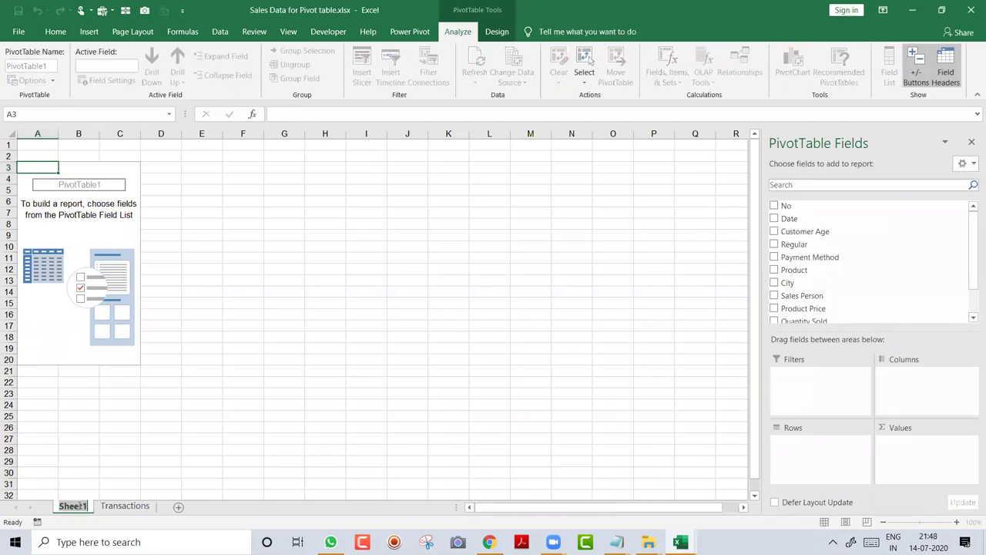
pyautogui.press('Return')
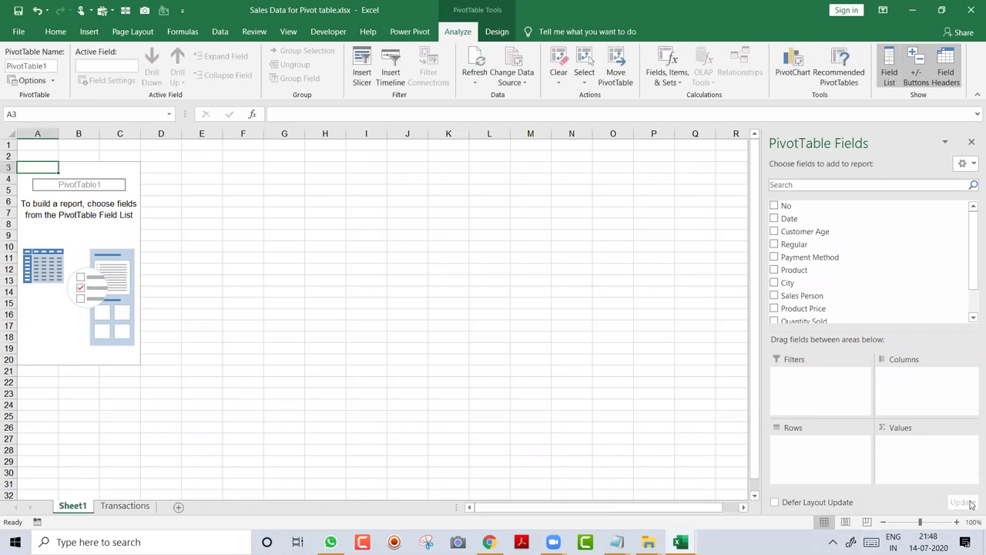
pyautogui.click(955, 522)
pyautogui.click(956, 523)
pyautogui.click(956, 522)
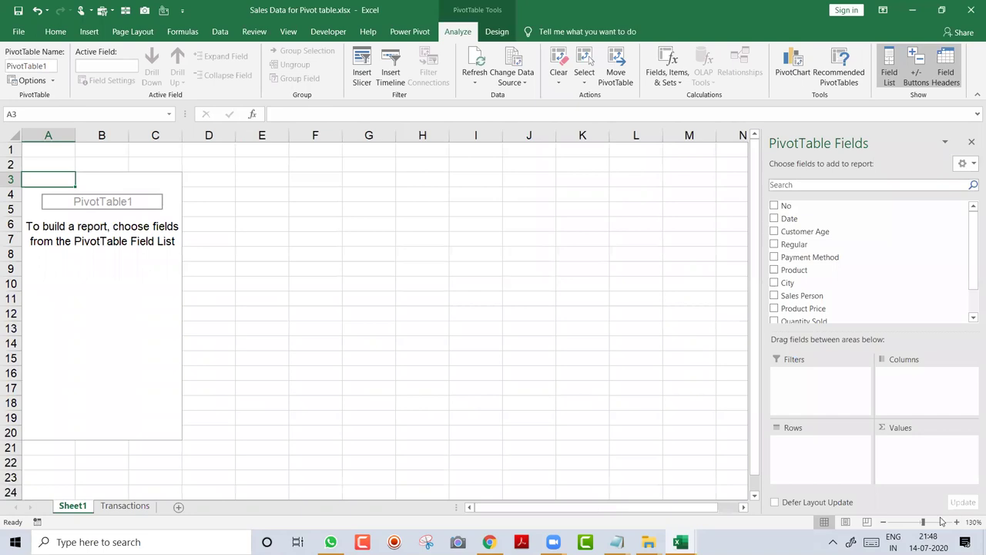
# - Inspect the empty PivotTable area and field list, then switch to the Transactions sheet
pyautogui.click(95, 262)
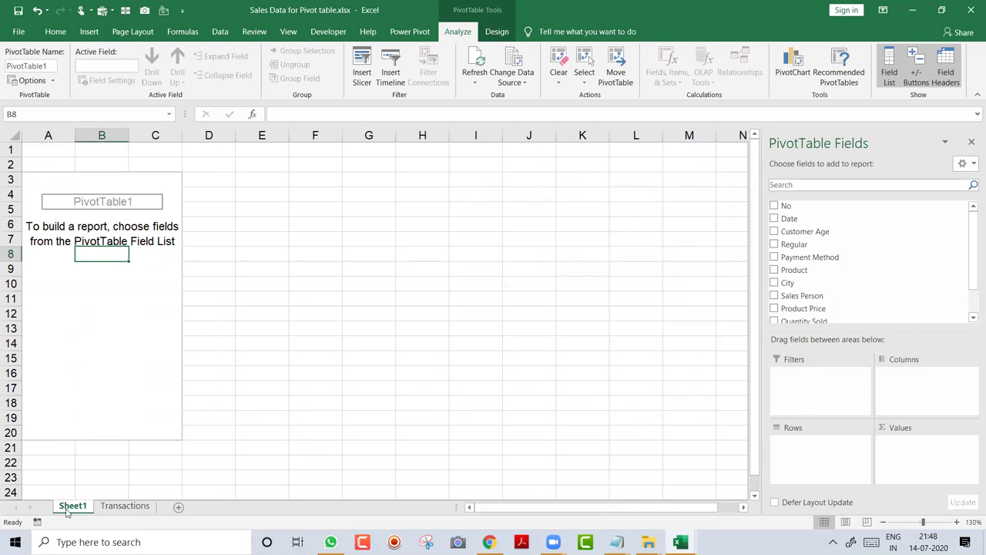
pyautogui.moveTo(43, 182); pyautogui.dragTo(156, 426)
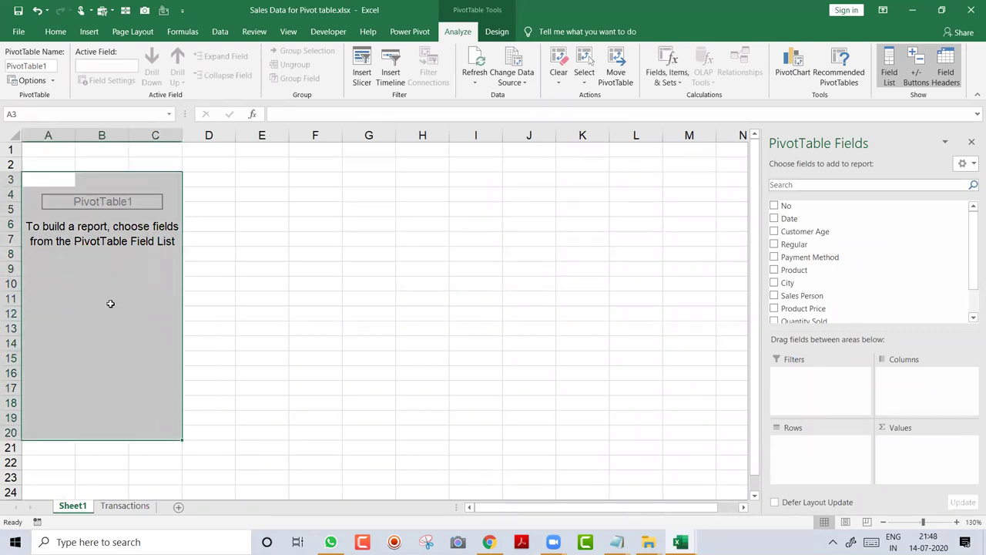
pyautogui.click(107, 298)
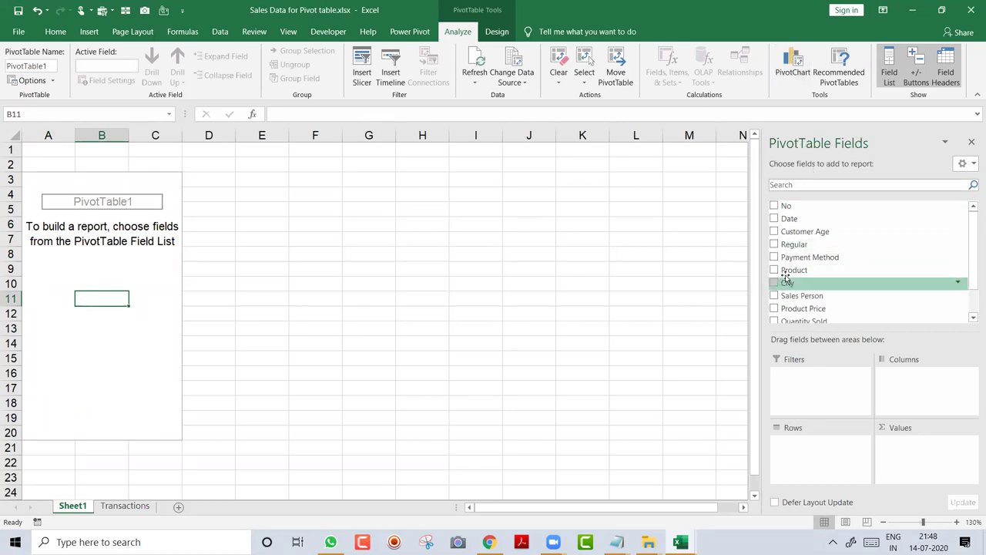
pyautogui.moveTo(973, 251); pyautogui.dragTo(960, 195)
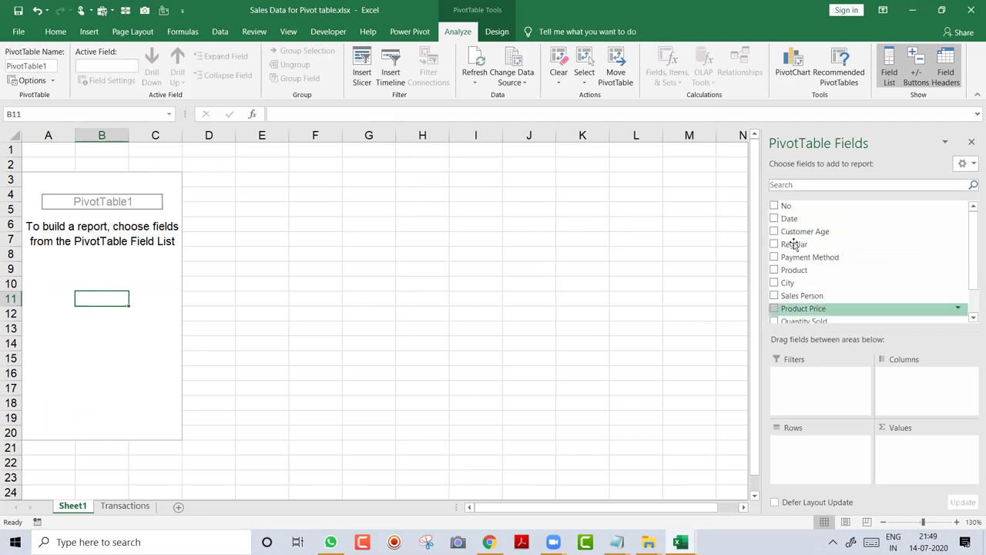
pyautogui.click(129, 505)
# - Review the Transactions header row A1:J1, then return to Sheet1's empty PivotTable
pyautogui.moveTo(42, 151); pyautogui.dragTo(820, 144)
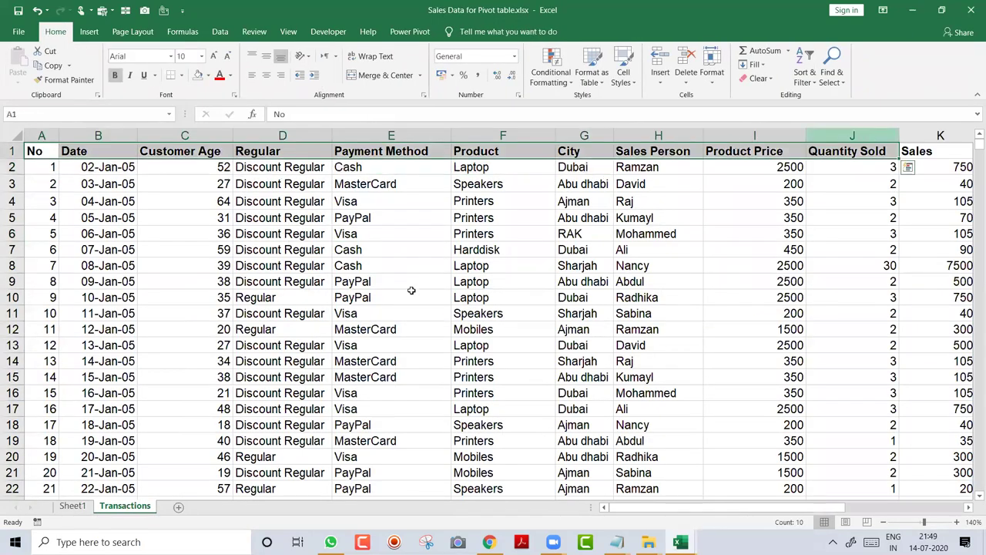
pyautogui.click(279, 329)
pyautogui.click(74, 505)
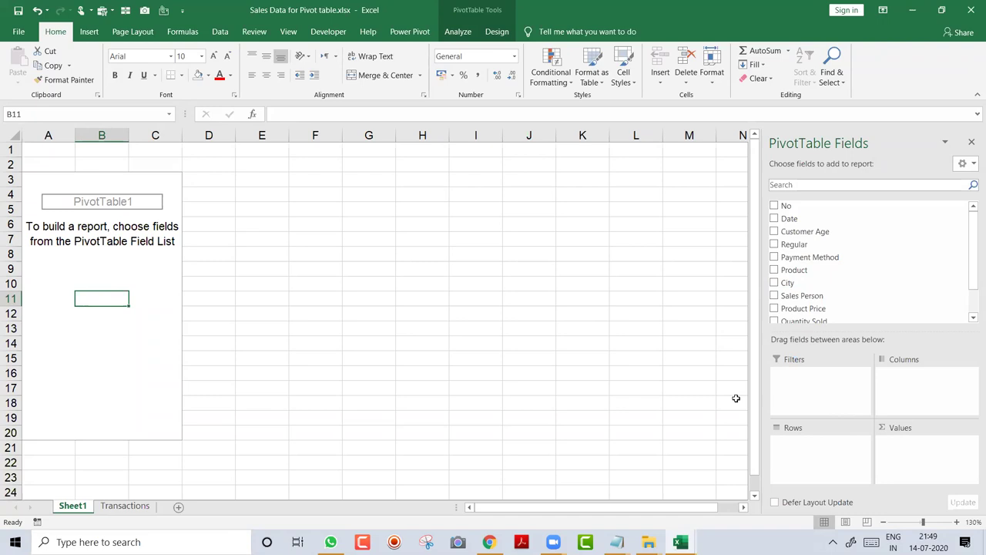
pyautogui.click(84, 192)
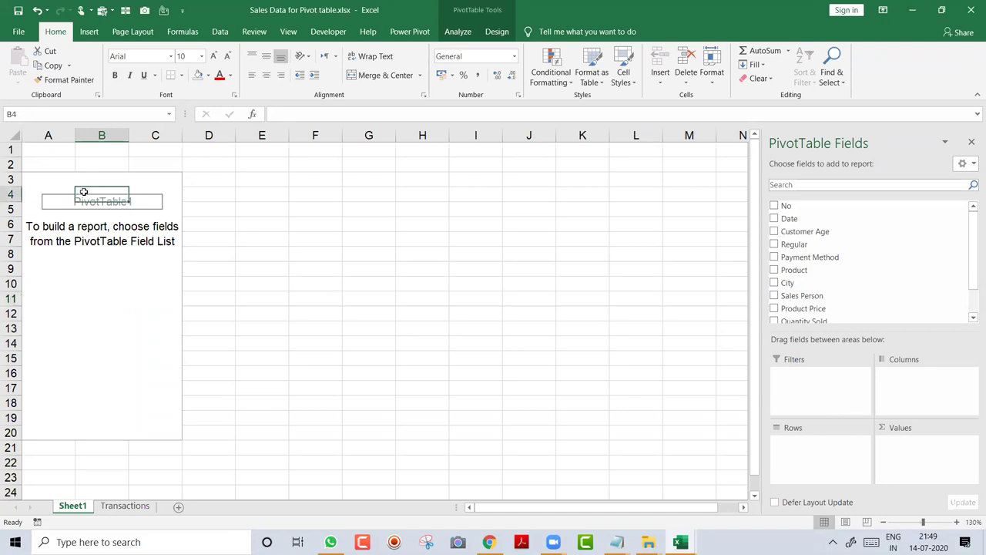
# - Check the 'City wise Sales' note in Notepad and switch back to Excel
pyautogui.hotkey('alt', 'Tab')
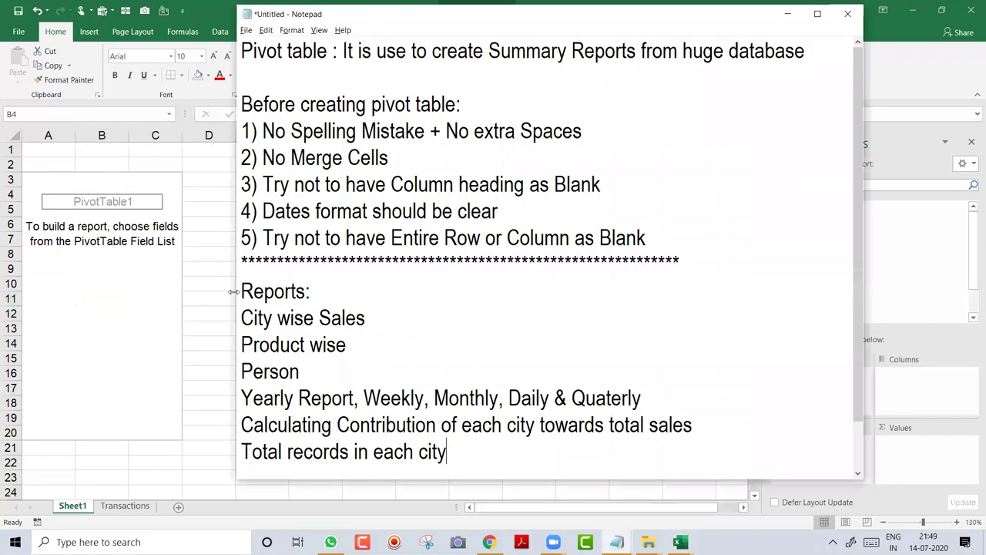
pyautogui.moveTo(238, 319); pyautogui.dragTo(367, 320)
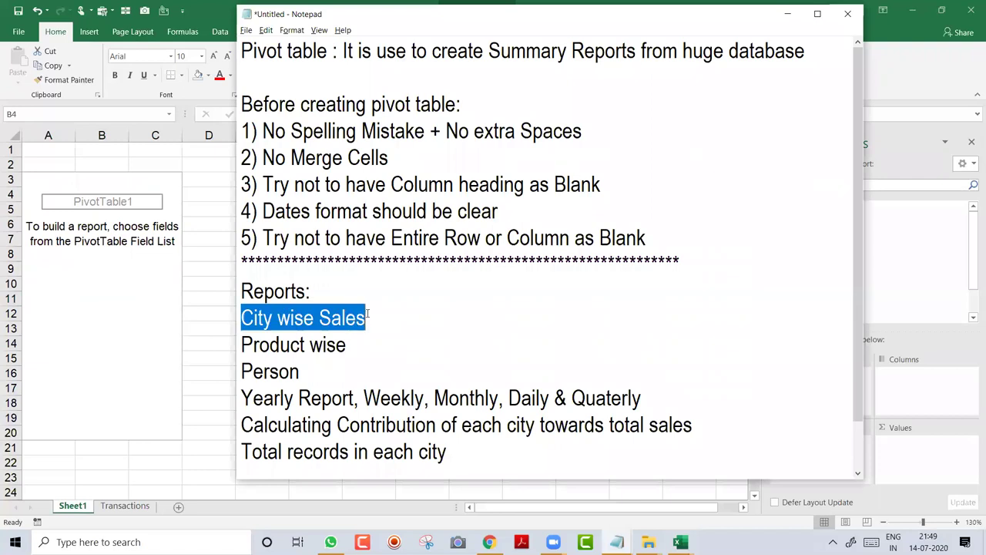
pyautogui.click(382, 321)
pyautogui.hotkey('alt', 'Tab')
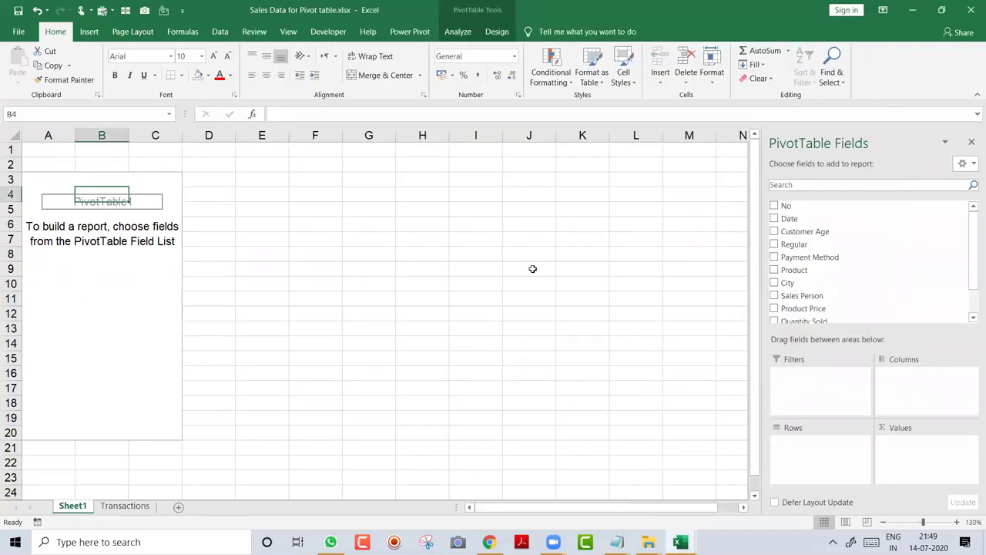
# - Add City as row labels and Sales as Sum of Sales, giving a 5661475 grand total
pyautogui.click(774, 284)
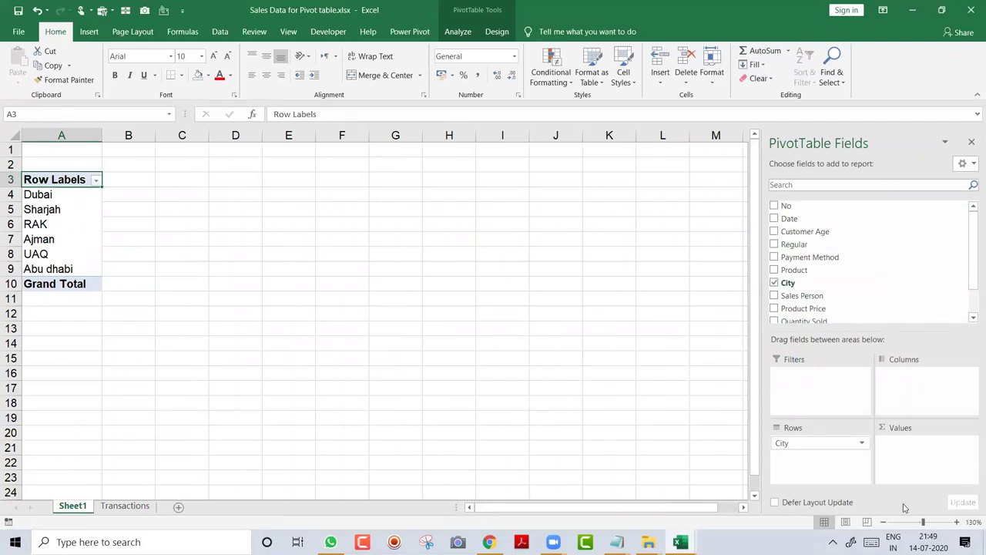
pyautogui.click(955, 522)
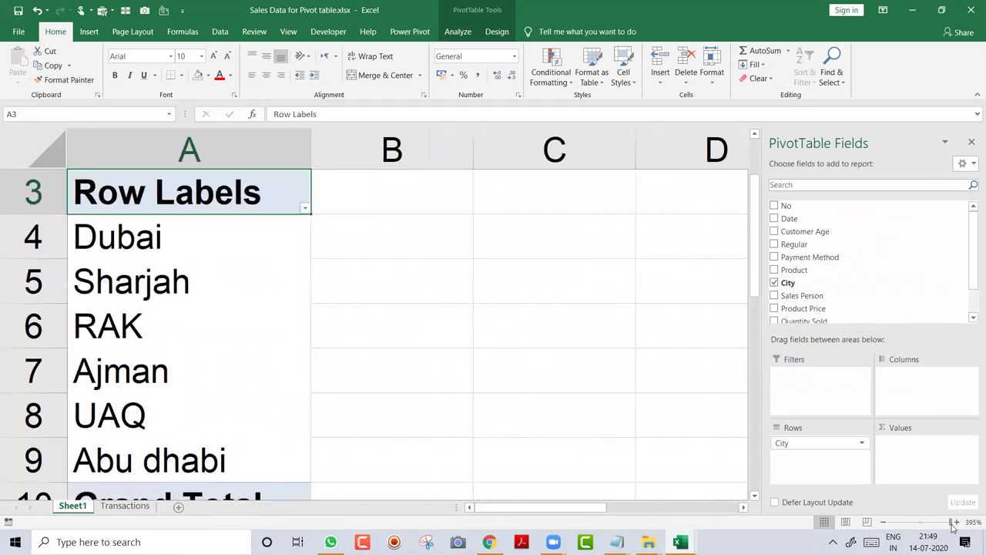
pyautogui.click(885, 521)
pyautogui.click(885, 521)
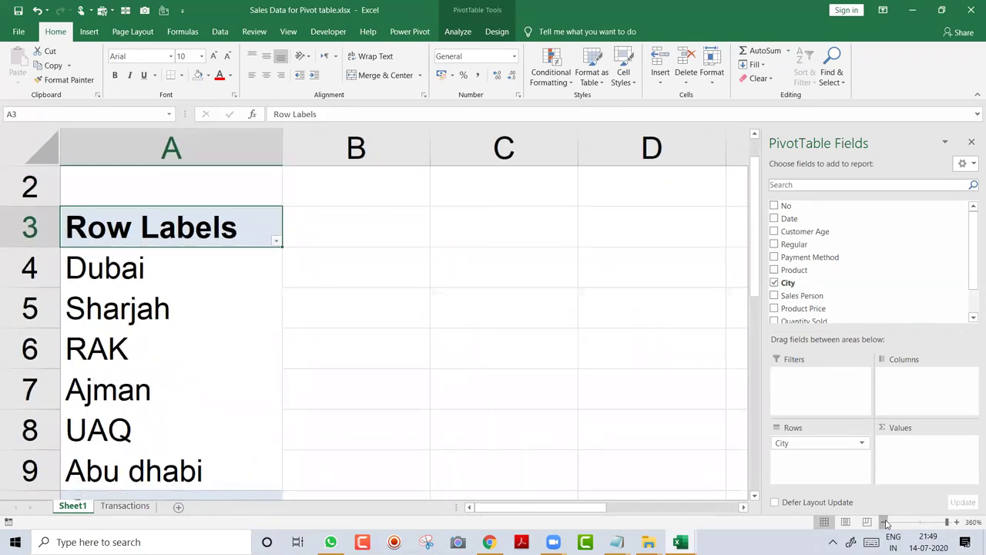
pyautogui.click(885, 521)
pyautogui.click(885, 522)
pyautogui.click(885, 522)
pyautogui.click(885, 522)
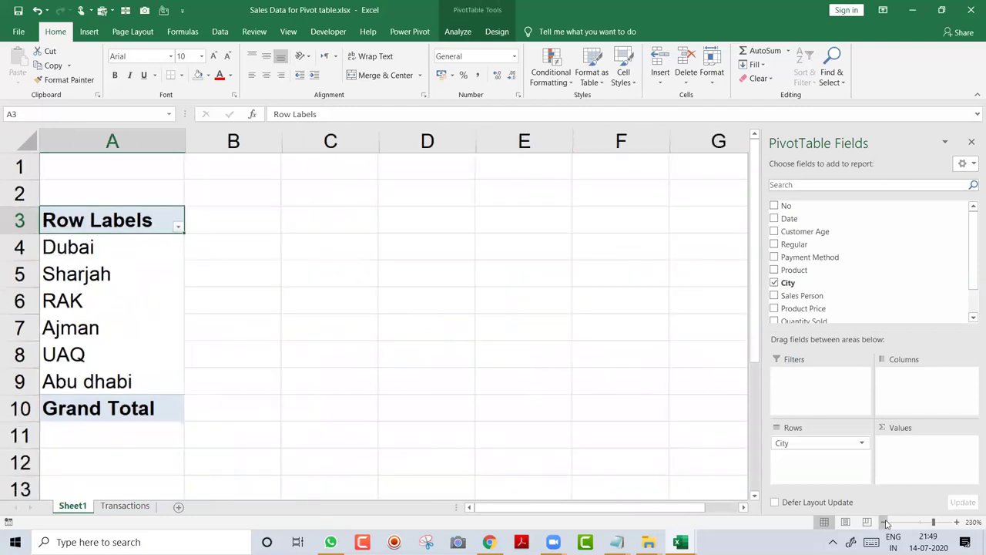
pyautogui.click(885, 522)
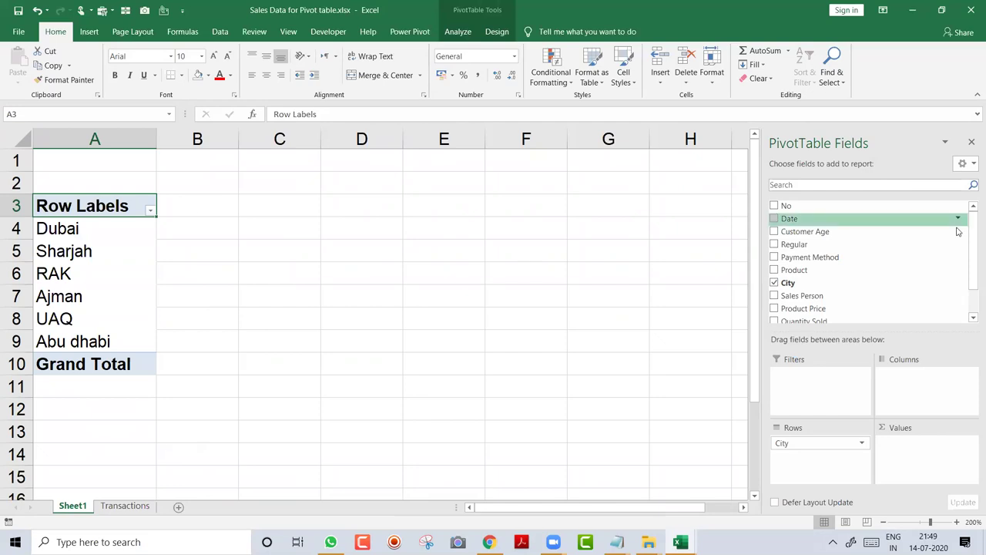
pyautogui.moveTo(972, 244); pyautogui.dragTo(971, 268)
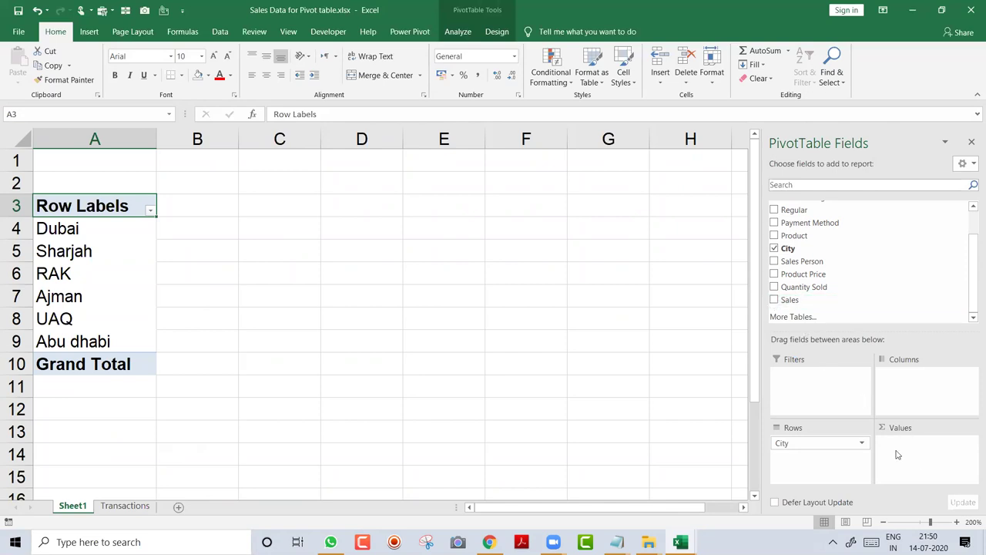
pyautogui.click(774, 300)
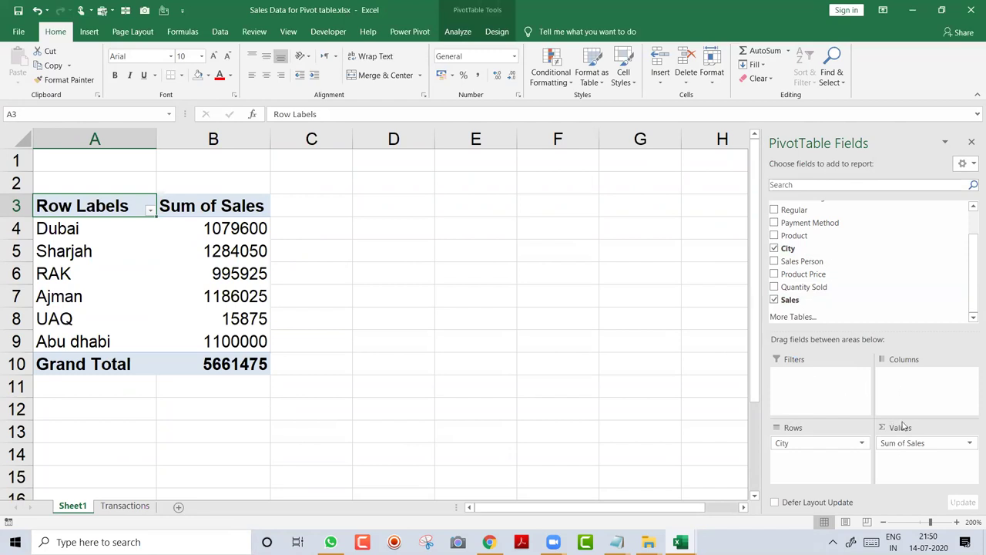
# - Remove Sales from the values and move City from Rows to Columns
pyautogui.click(775, 302)
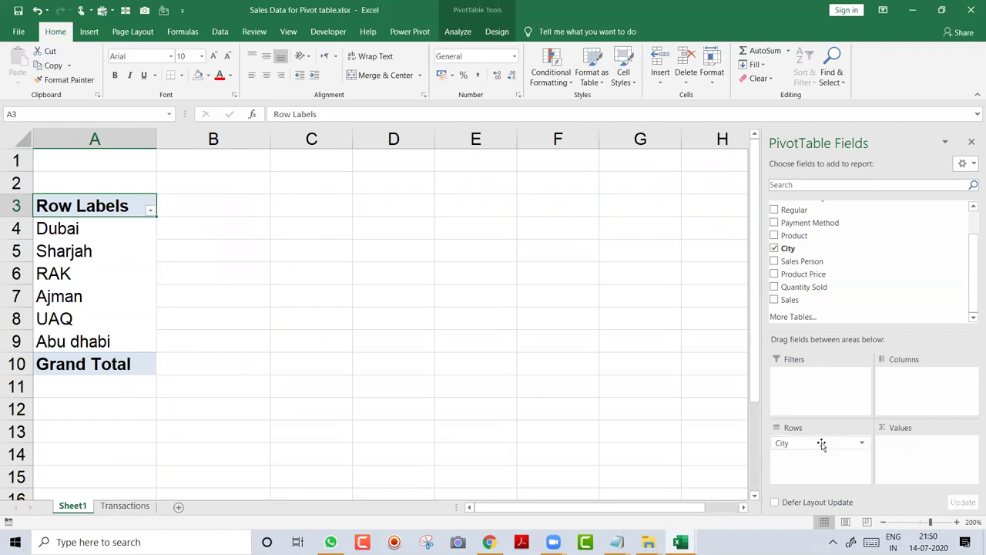
pyautogui.moveTo(821, 444); pyautogui.dragTo(896, 394)
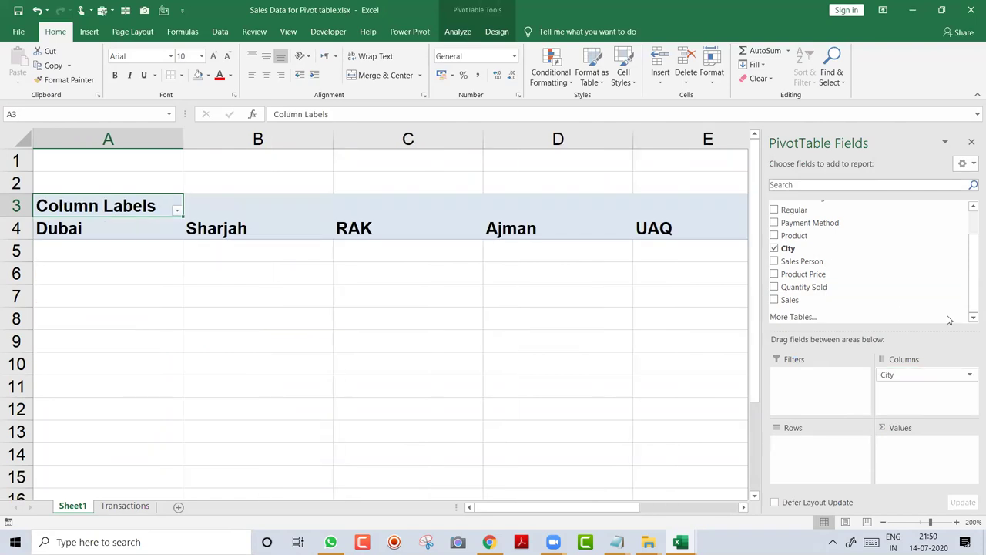
pyautogui.press('Down')
pyautogui.hotkey('shift', 'Right')
pyautogui.hotkey('shift', 'Right')
pyautogui.hotkey('shift', 'Right')
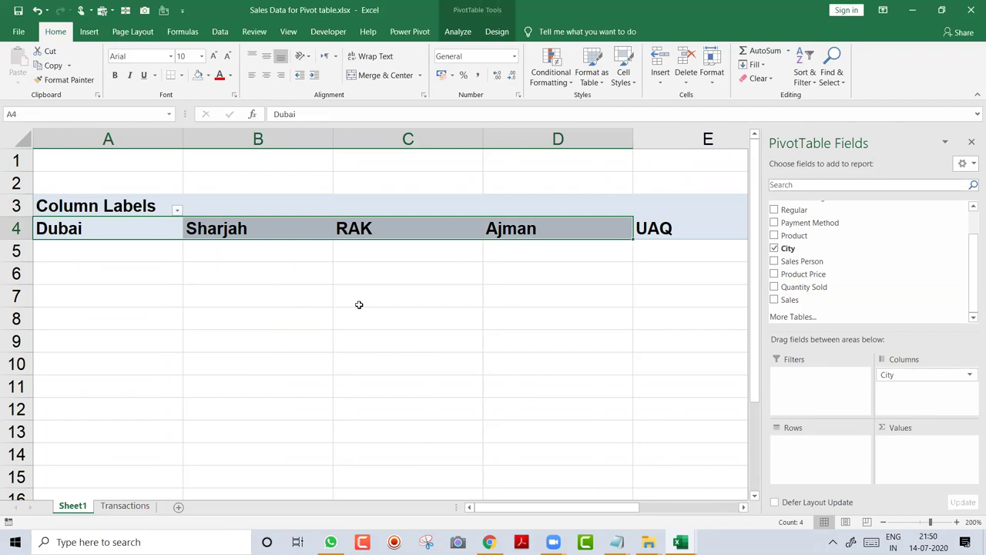
# - Move City back to Rows and deselect the PivotTable via an empty cell
pyautogui.moveTo(887, 375); pyautogui.dragTo(811, 439)
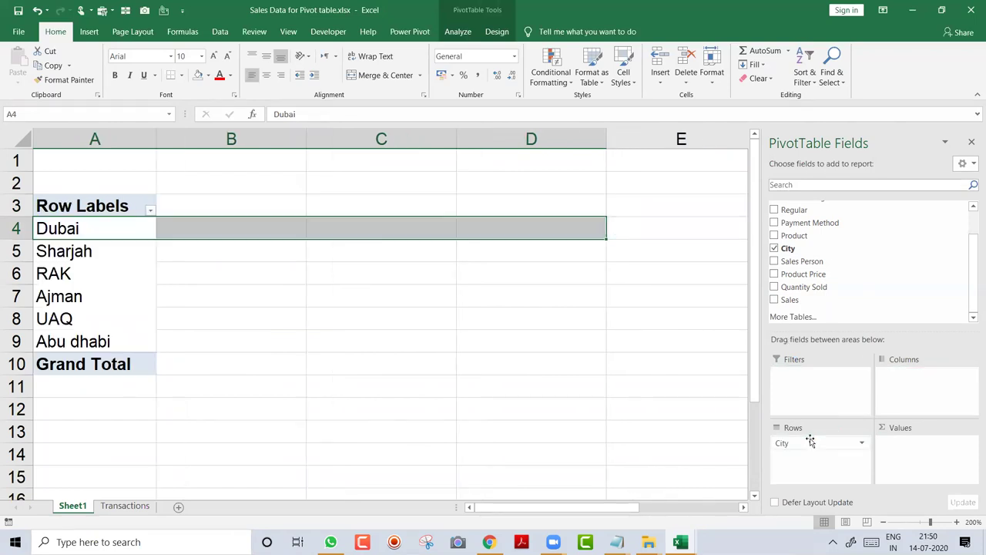
pyautogui.click(123, 276)
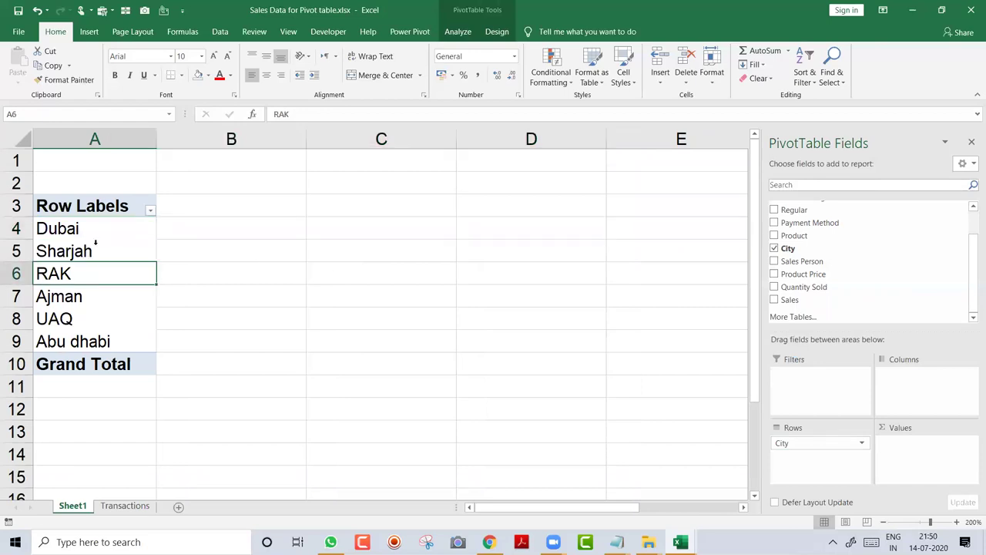
pyautogui.click(95, 248)
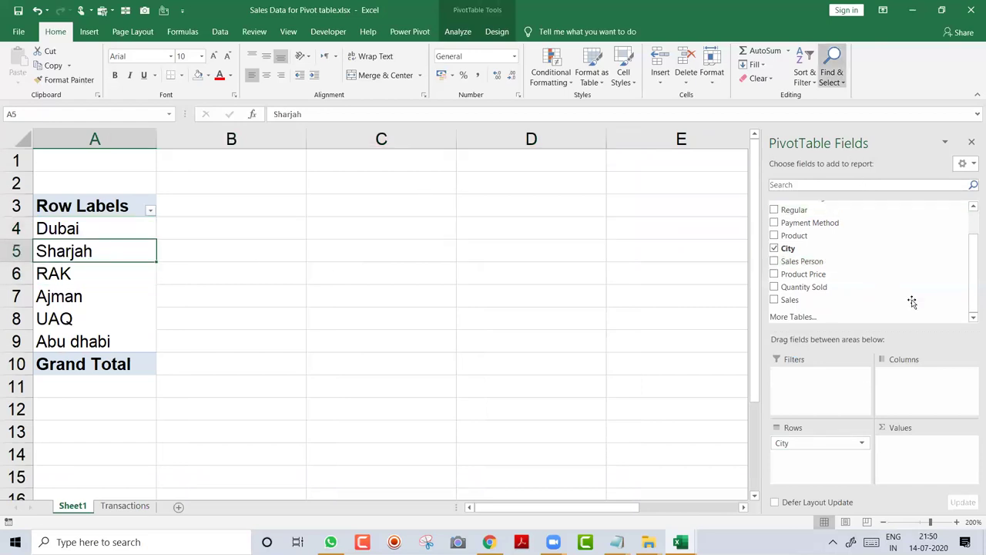
pyautogui.click(328, 247)
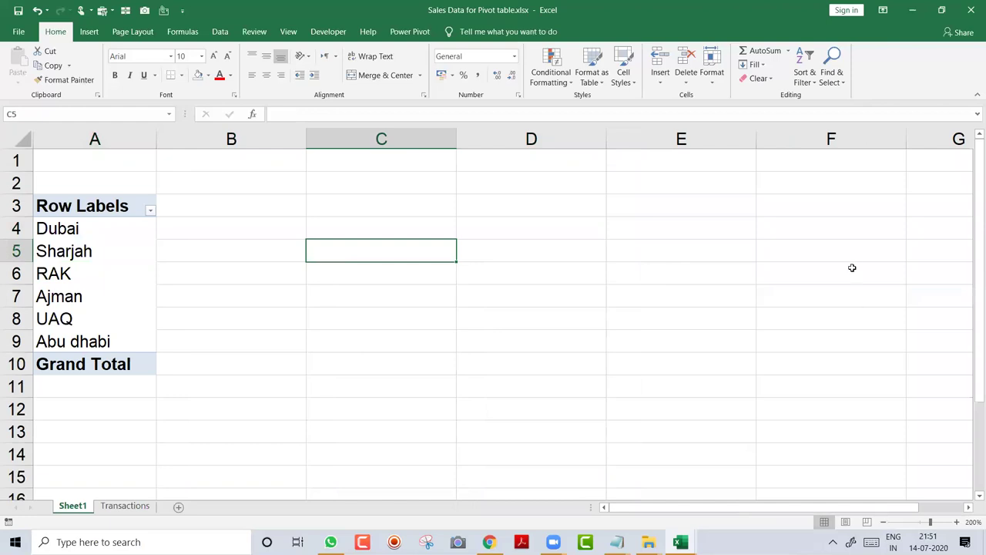
# - Re-add Sum of Sales and nest Product under City in the Rows area
pyautogui.click(883, 522)
pyautogui.click(883, 521)
pyautogui.click(883, 521)
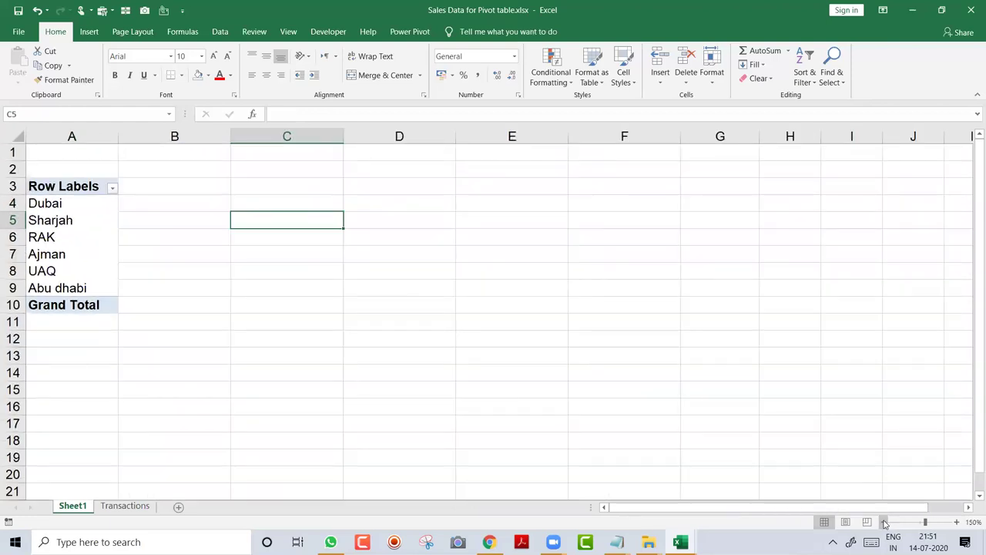
pyautogui.click(78, 208)
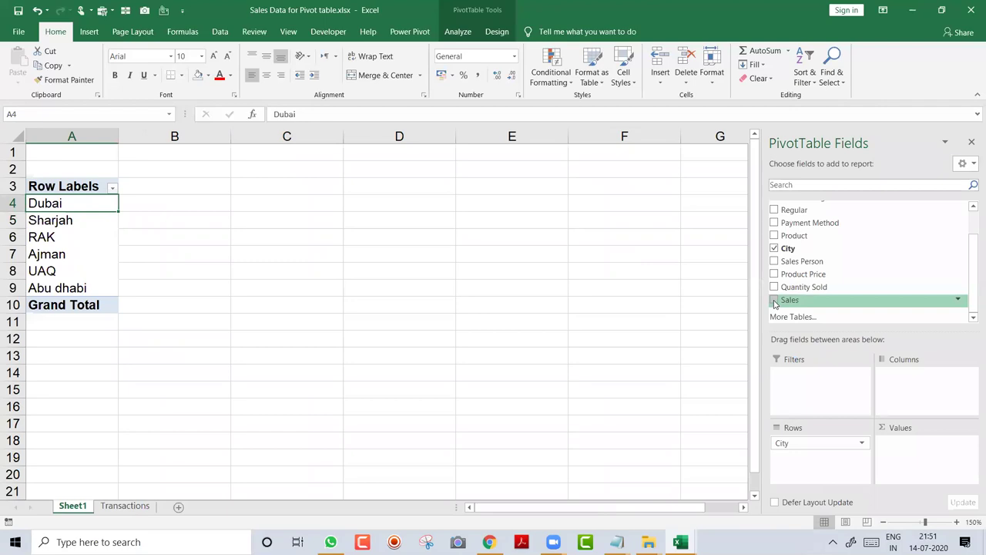
pyautogui.click(774, 300)
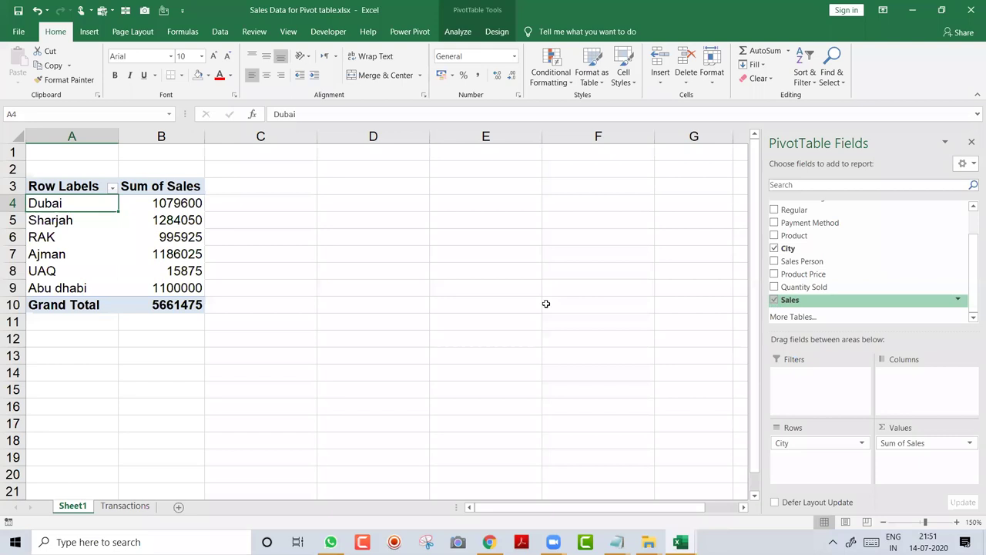
pyautogui.moveTo(98, 204); pyautogui.dragTo(144, 204)
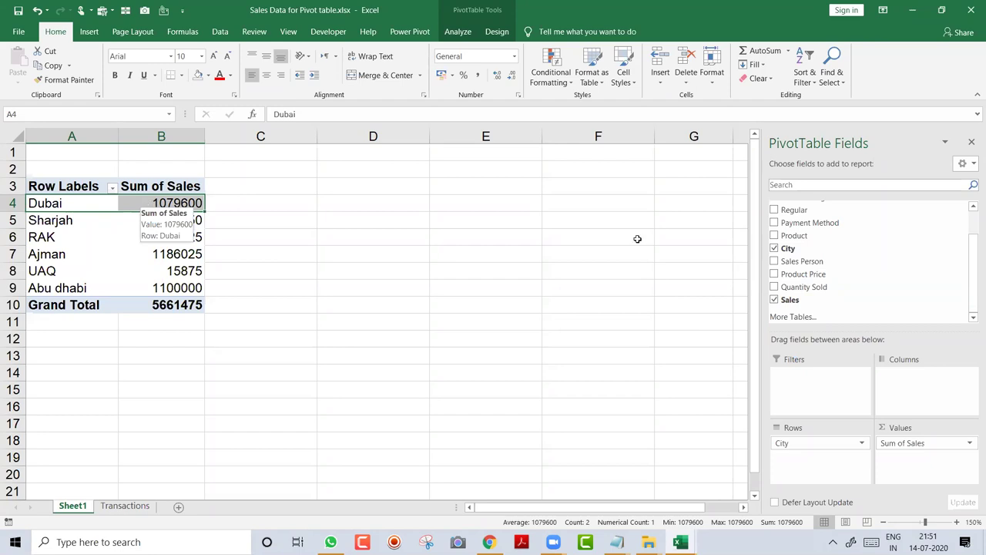
pyautogui.moveTo(803, 239); pyautogui.dragTo(805, 462)
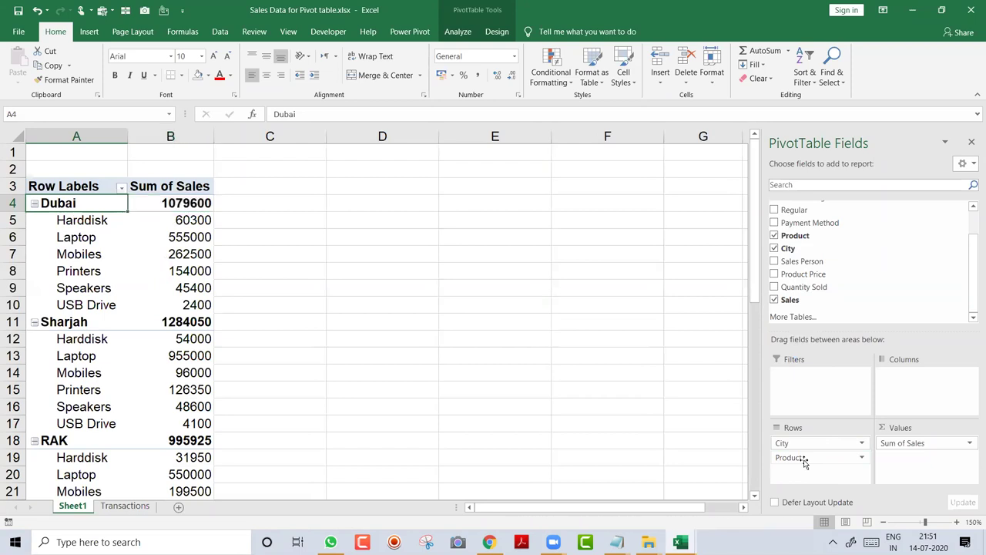
# - Select Dubai's product figures, then move Product from Rows to Columns
pyautogui.hotkey('shift', 'Right')
pyautogui.press('Down')
pyautogui.hotkey('shift', 'Right')
pyautogui.hotkey('shift', 'Down')
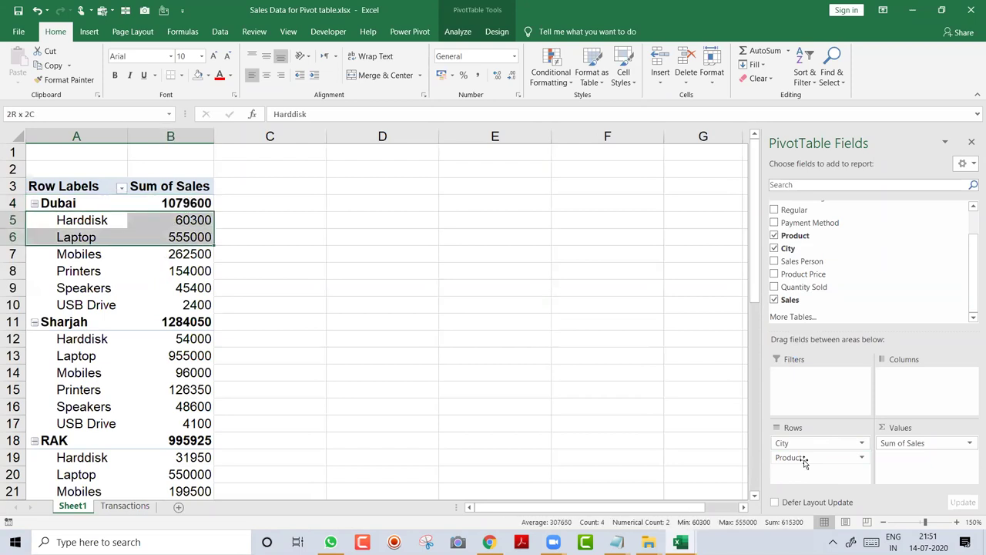
pyautogui.hotkey('shift', 'Down')
pyautogui.hotkey('shift', 'Down')
pyautogui.hotkey('shift', 'Down')
pyautogui.hotkey('shift', 'Down')
pyautogui.press('Left')
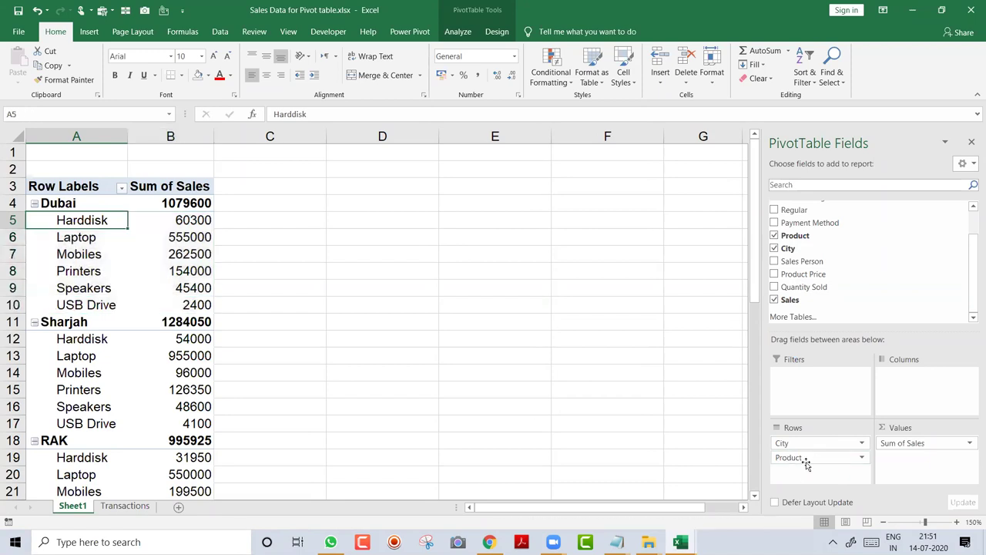
pyautogui.moveTo(813, 460); pyautogui.dragTo(897, 406)
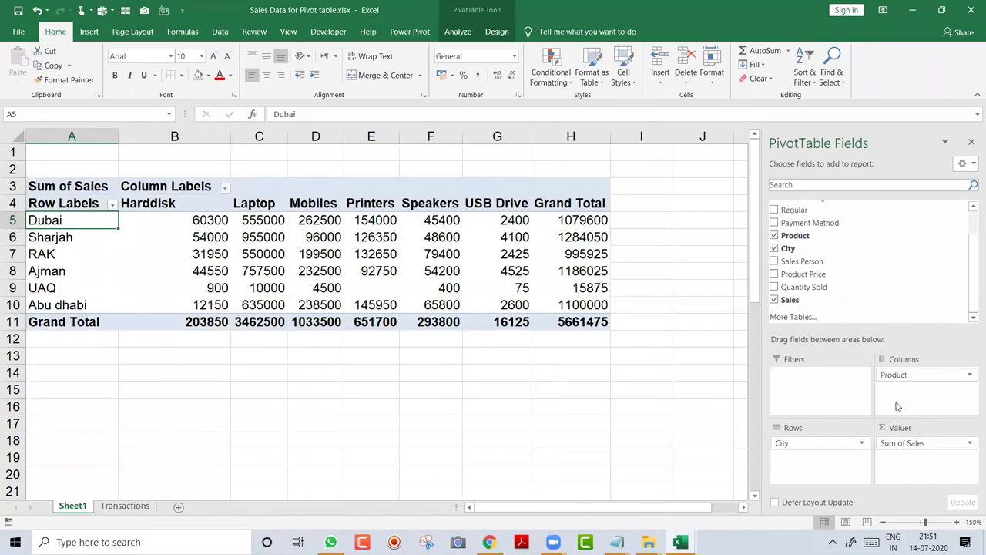
# - Centre-align the PivotTable values and product headings with Alt+H, A, C
pyautogui.press('Right')
pyautogui.press('Up')
pyautogui.hotkey('ctrl', 'shift', 'Down')
pyautogui.hotkey('ctrl', 'shift', 'Right')
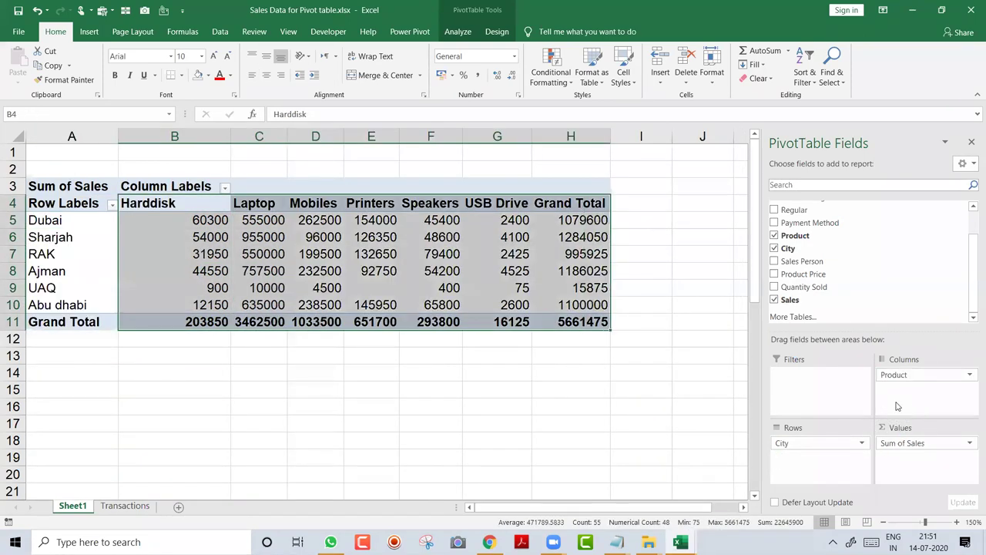
pyautogui.hotkey('alt', 'h')
pyautogui.press('a')
pyautogui.press('c')
pyautogui.press('Left')
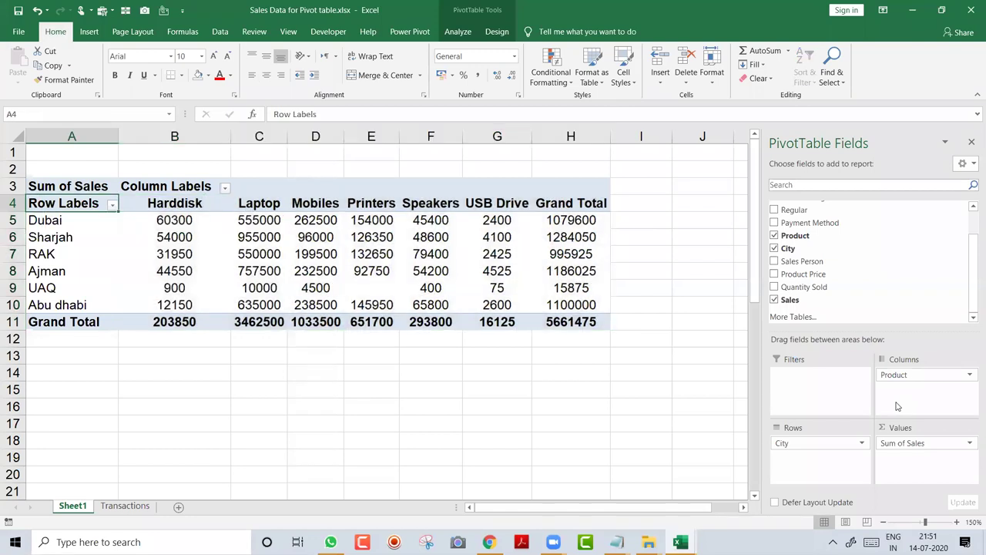
# - Check the Transactions source data, then select the whole PivotTable body and inspect Dubai's Harddisk value 60300
pyautogui.press('Down')
pyautogui.press('Right')
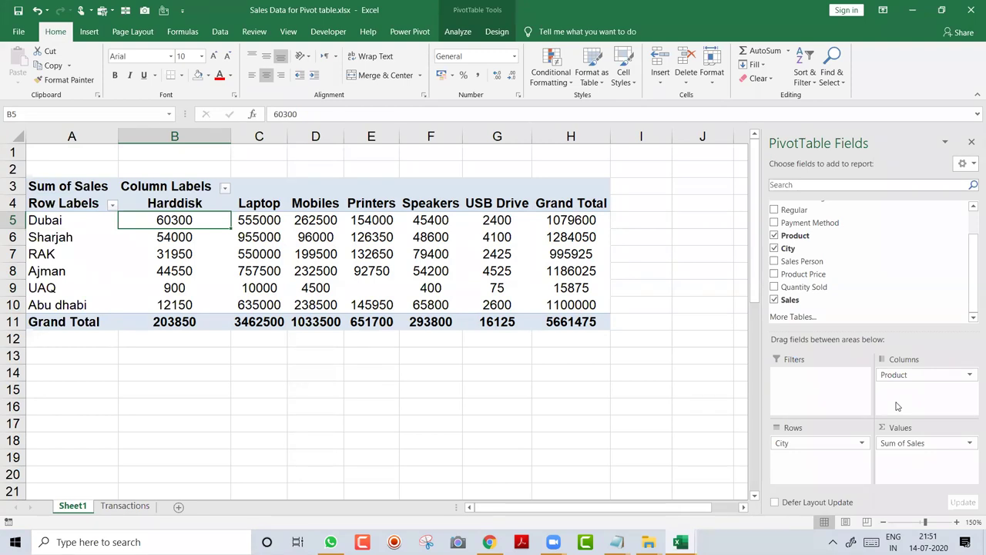
pyautogui.hotkey('ctrl', 'pagedown')
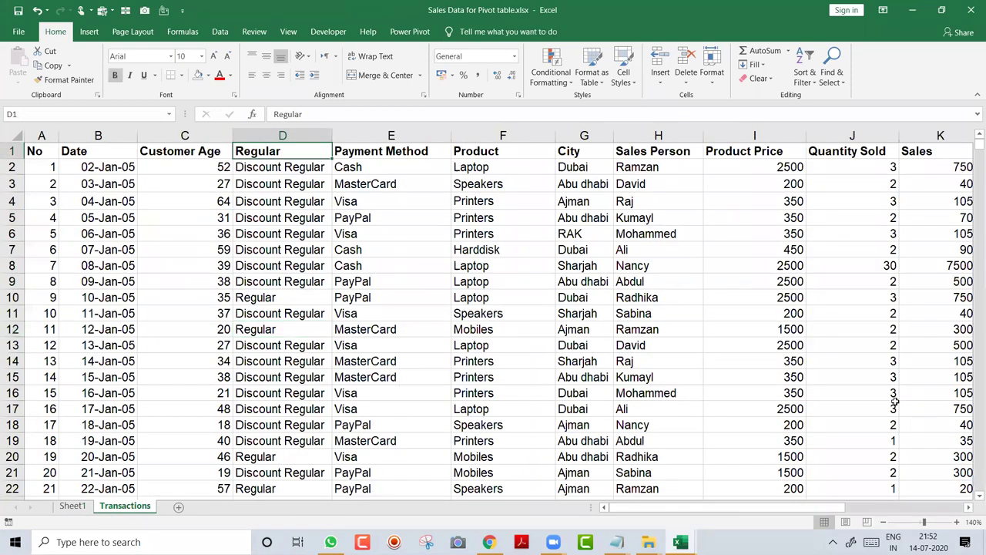
pyautogui.hotkey('ctrl', 'pageup')
pyautogui.press('Left')
pyautogui.press('Up')
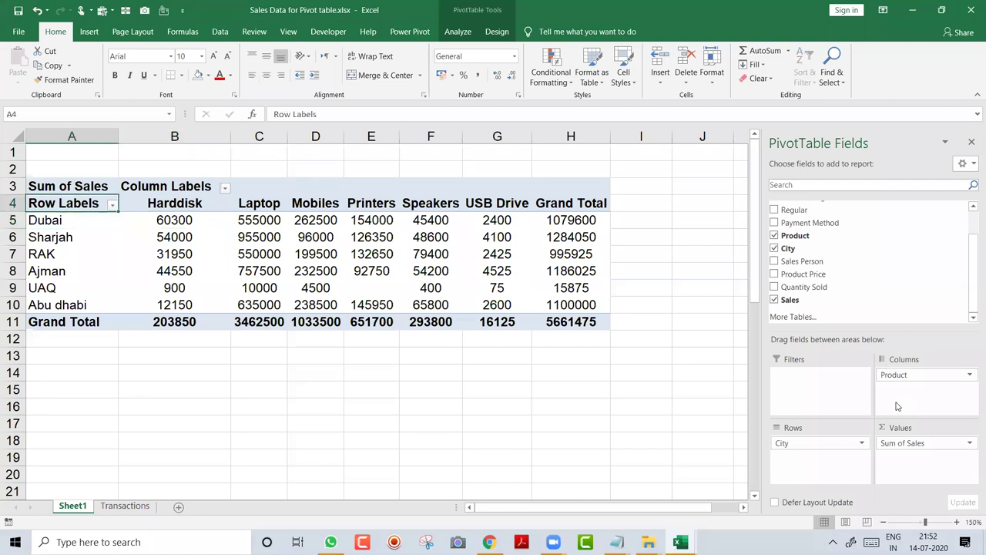
pyautogui.hotkey('ctrl', 'shift', 'End')
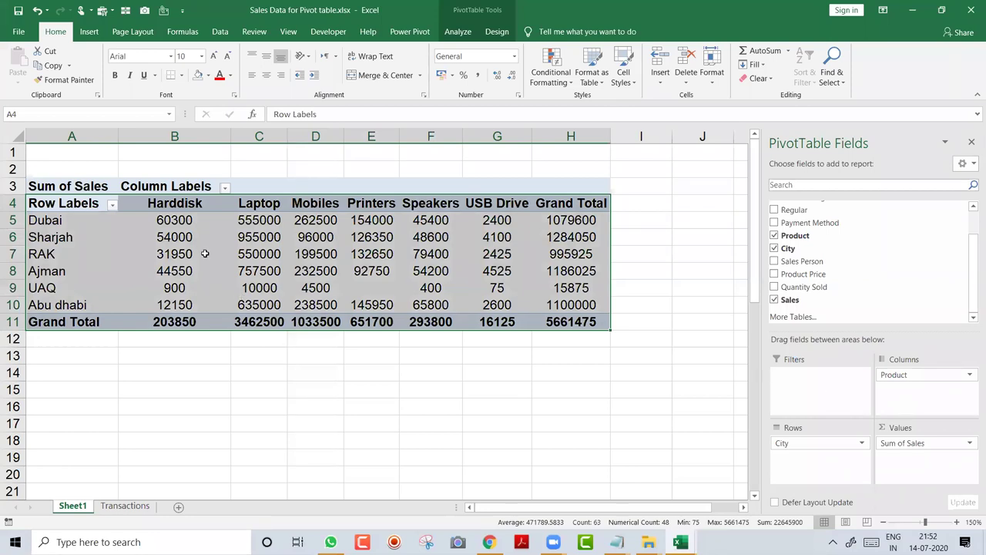
pyautogui.click(196, 222)
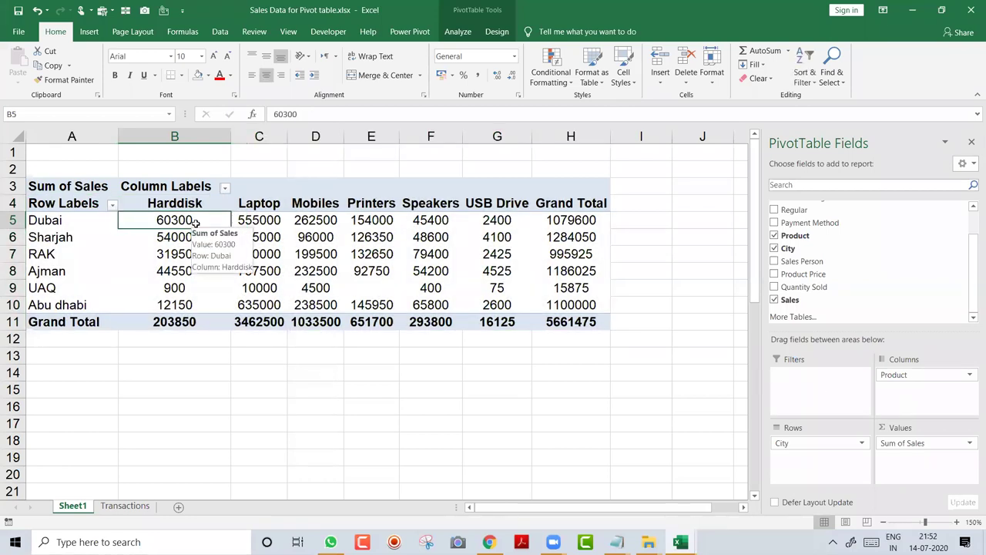
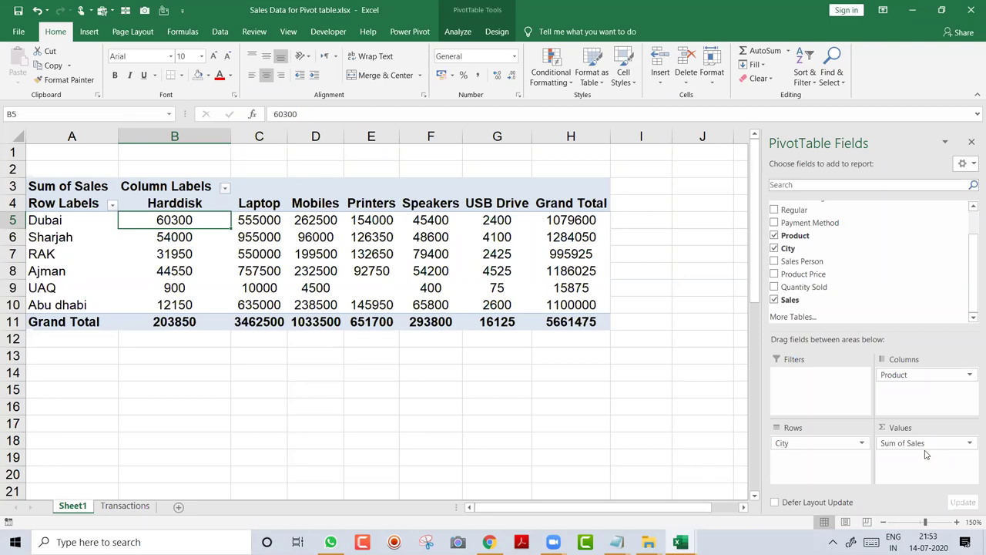
# - From the desktop, open HR Data 1.xlsx in Excel on its Payroll sheet
pyautogui.press('super+d')
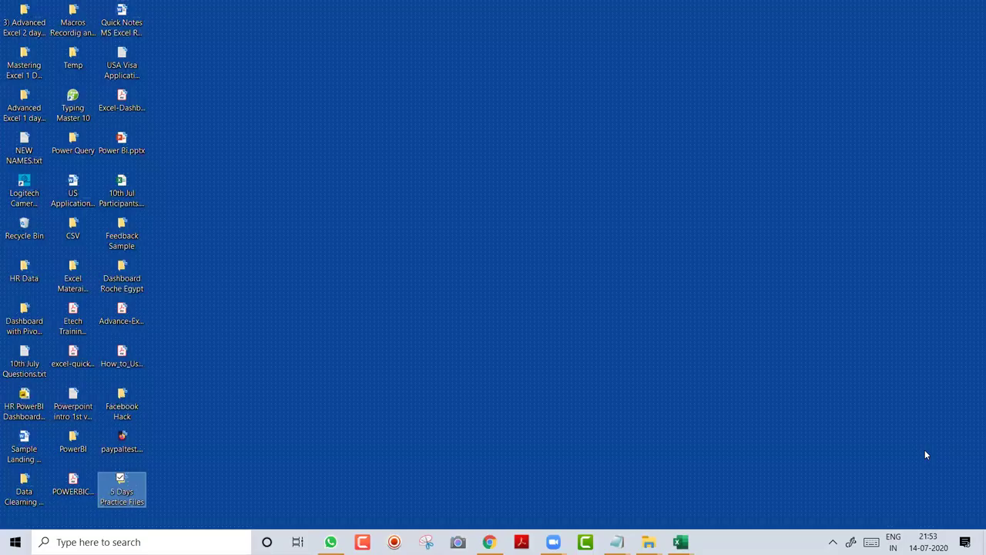
pyautogui.click(70, 64)
pyautogui.press('h')
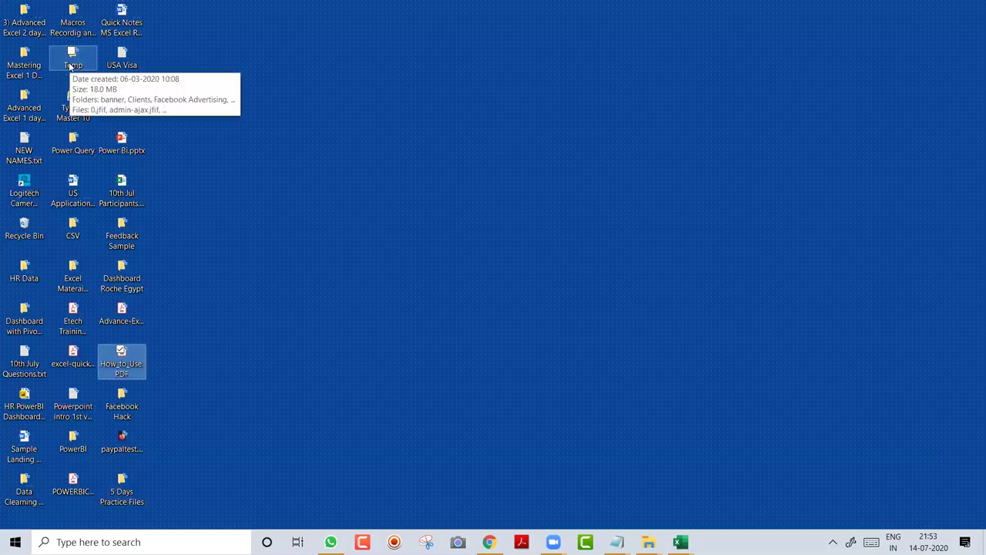
pyautogui.press('r')
pyautogui.press('Return')
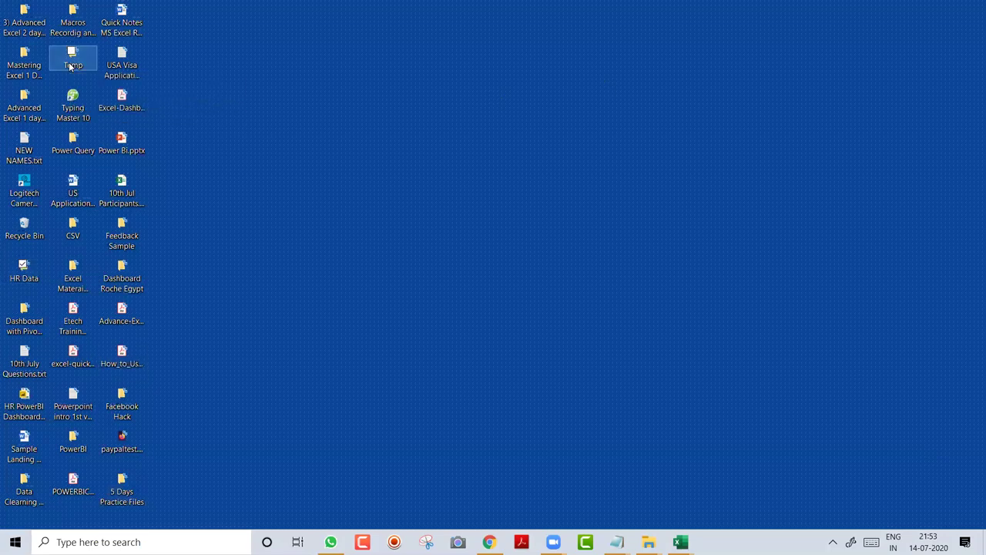
pyautogui.press('Return')
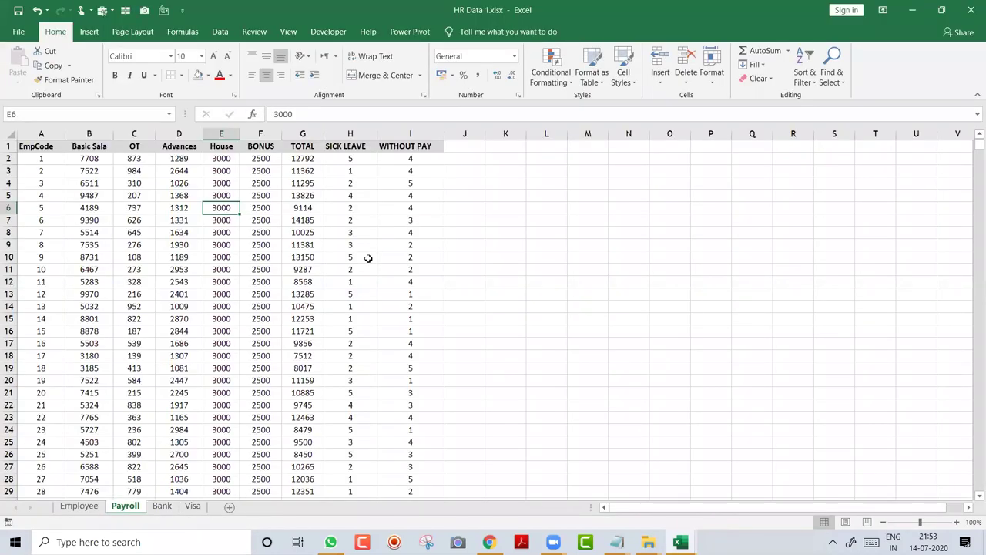
# - Switch to the Employee sheet and adjust its zoom between 150% and 140%
pyautogui.hotkey('ctrl', 'pageup')
pyautogui.hotkey('ctrl', 'Home')
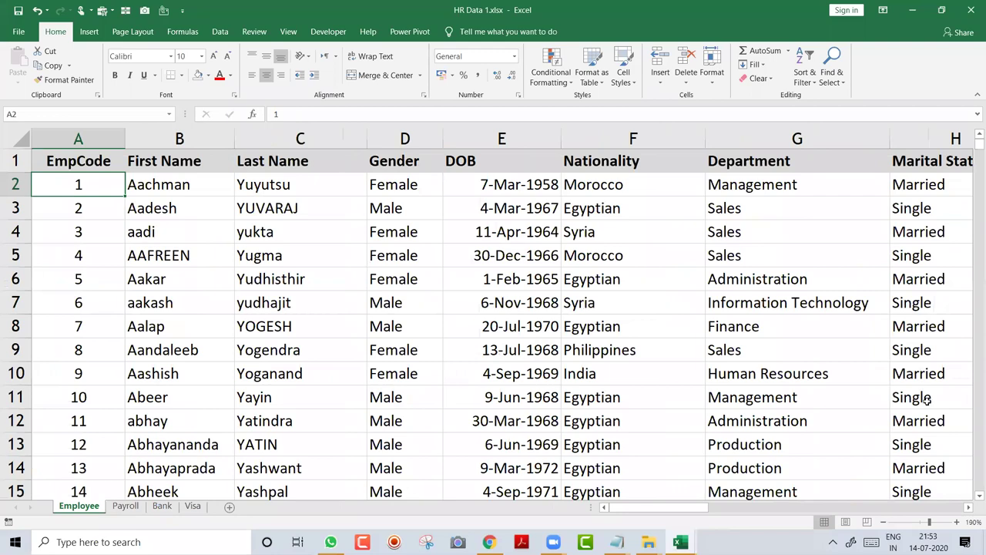
pyautogui.click(883, 521)
pyautogui.click(883, 522)
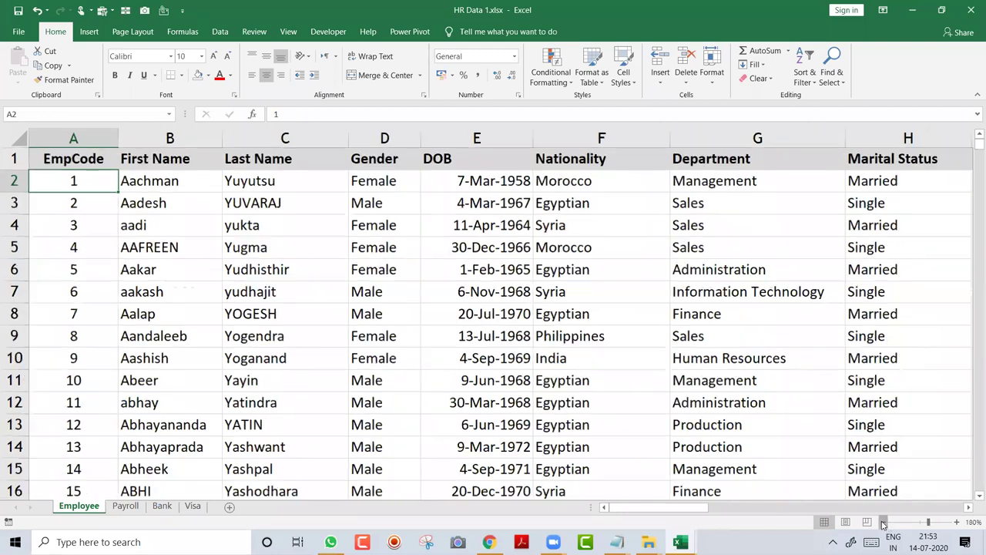
pyautogui.click(882, 521)
pyautogui.click(883, 522)
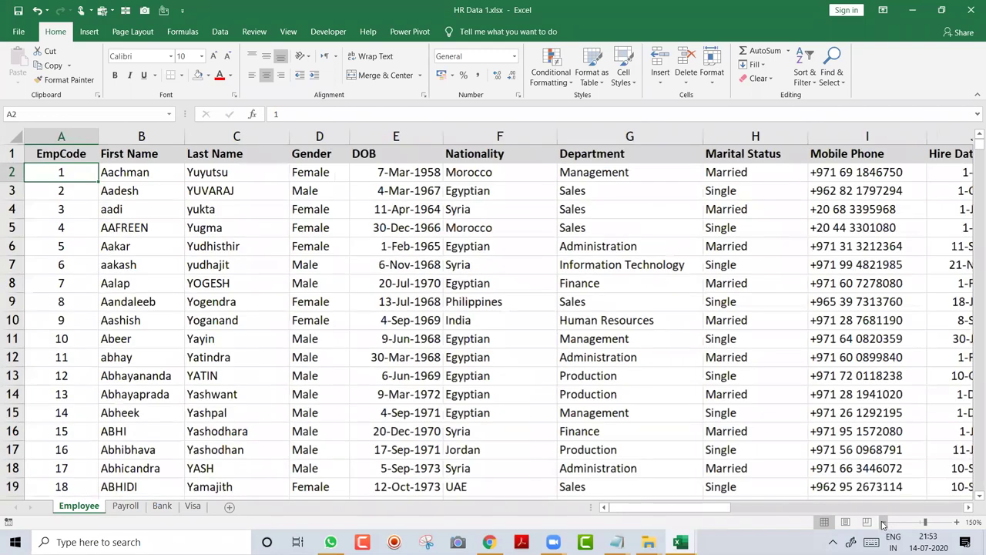
pyautogui.click(883, 521)
pyautogui.click(882, 522)
pyautogui.click(882, 522)
pyautogui.click(882, 522)
pyautogui.click(882, 522)
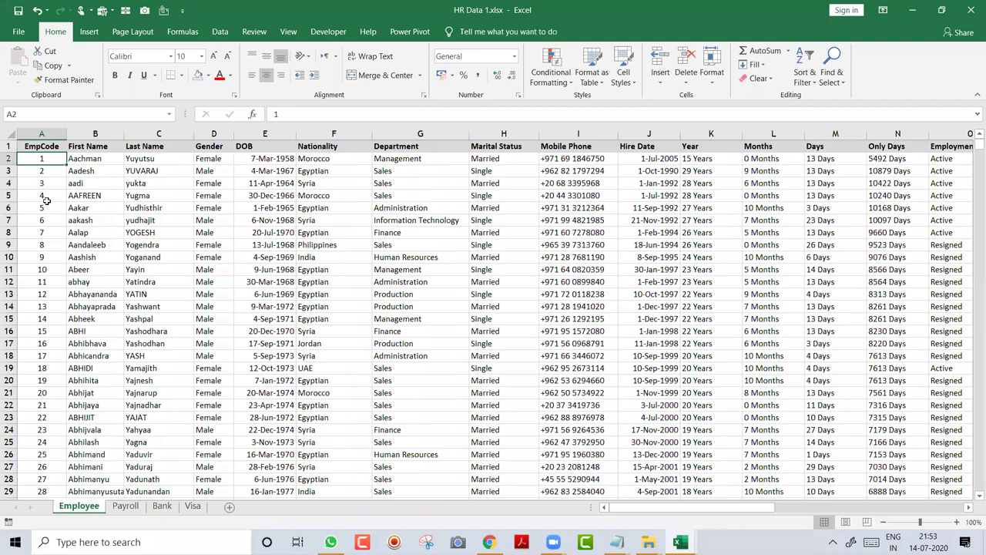
pyautogui.click(218, 162)
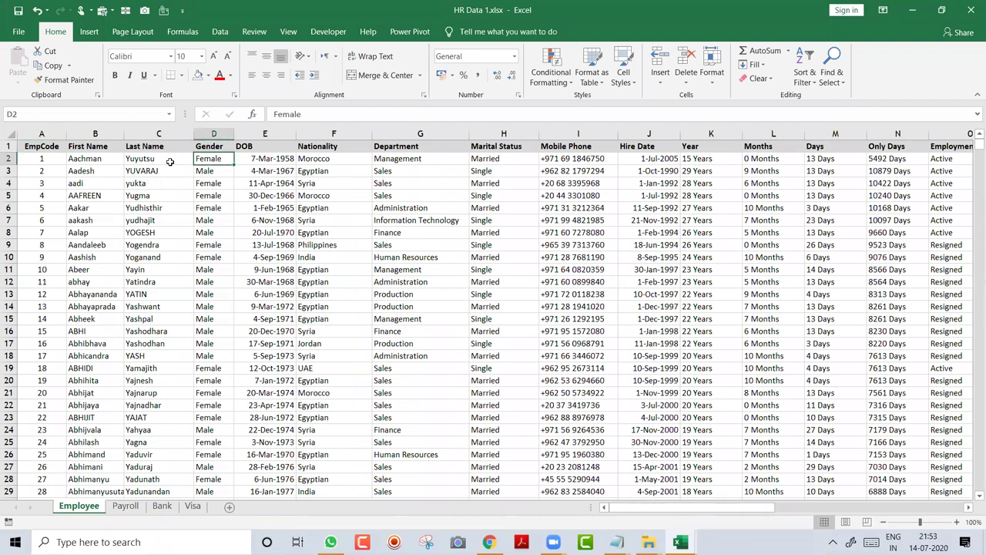
pyautogui.click(957, 523)
pyautogui.click(957, 522)
pyautogui.click(957, 522)
pyautogui.click(957, 522)
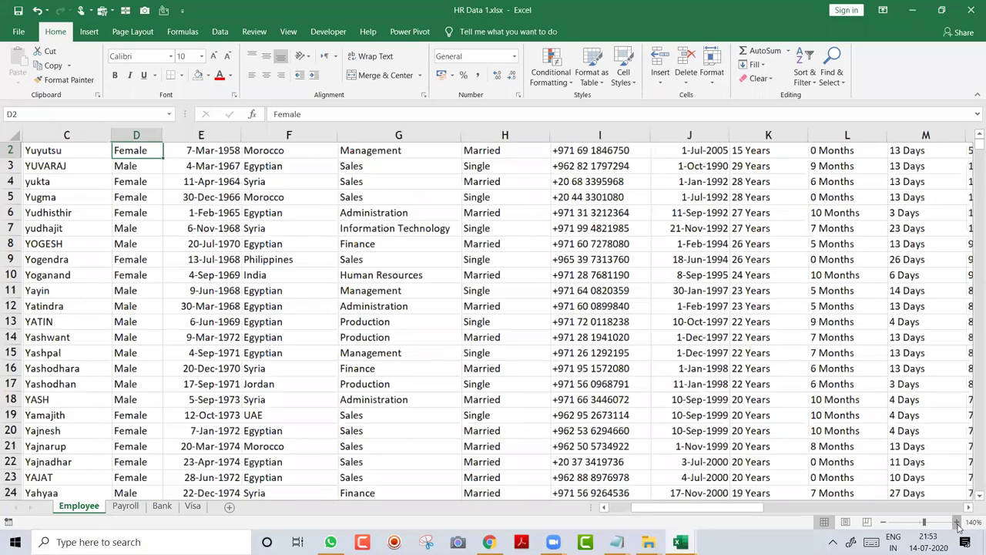
pyautogui.click(957, 522)
pyautogui.hotkey('ctrl', 'Home')
# - Explore the header row and the last record in row 2400 with Ctrl+arrow jumps
pyautogui.press('Right')
pyautogui.press('Right')
pyautogui.press('Right')
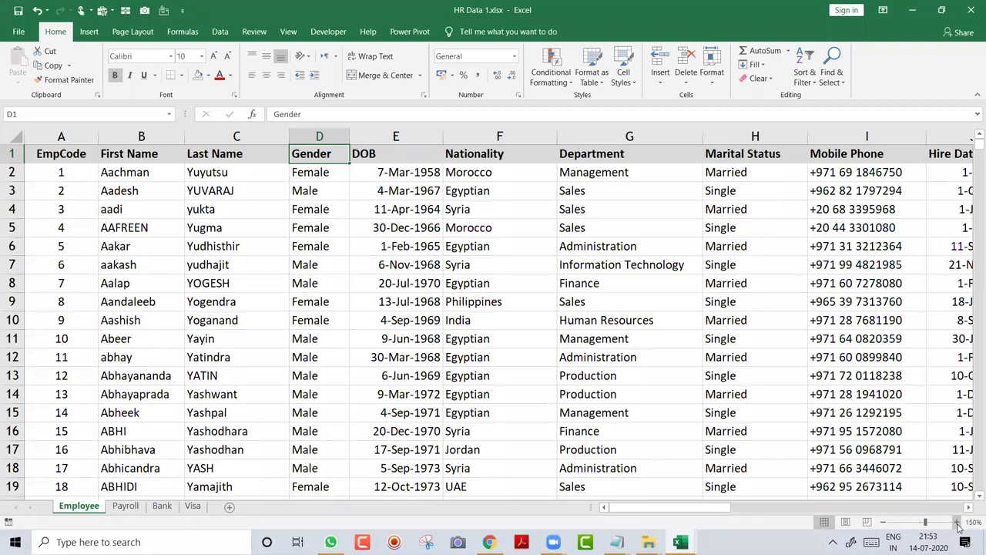
pyautogui.hotkey('ctrl', 'Right')
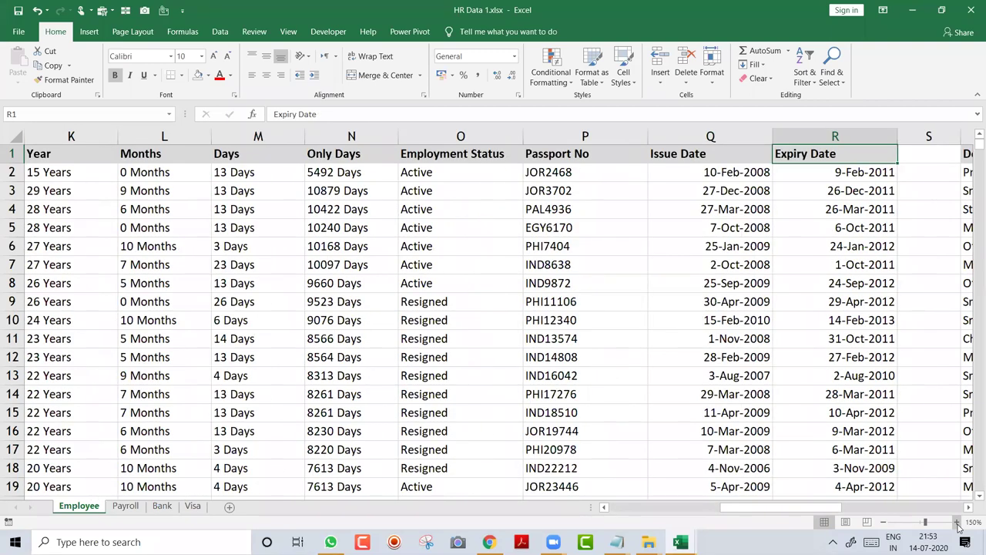
pyautogui.press('Left')
pyautogui.press('Left')
pyautogui.press('Left')
pyautogui.press('Left')
pyautogui.press('Left')
pyautogui.press('Left')
pyautogui.press('Left')
pyautogui.press('Left')
pyautogui.press('Left')
pyautogui.press('Left')
pyautogui.press('Left')
pyautogui.press('Left')
pyautogui.press('Left')
pyautogui.press('Left')
pyautogui.press('Left')
pyautogui.press('Left')
pyautogui.press('Left')
pyautogui.press('Right')
pyautogui.press('Right')
pyautogui.press('Right')
pyautogui.press('Right')
pyautogui.press('Right')
pyautogui.press('Right')
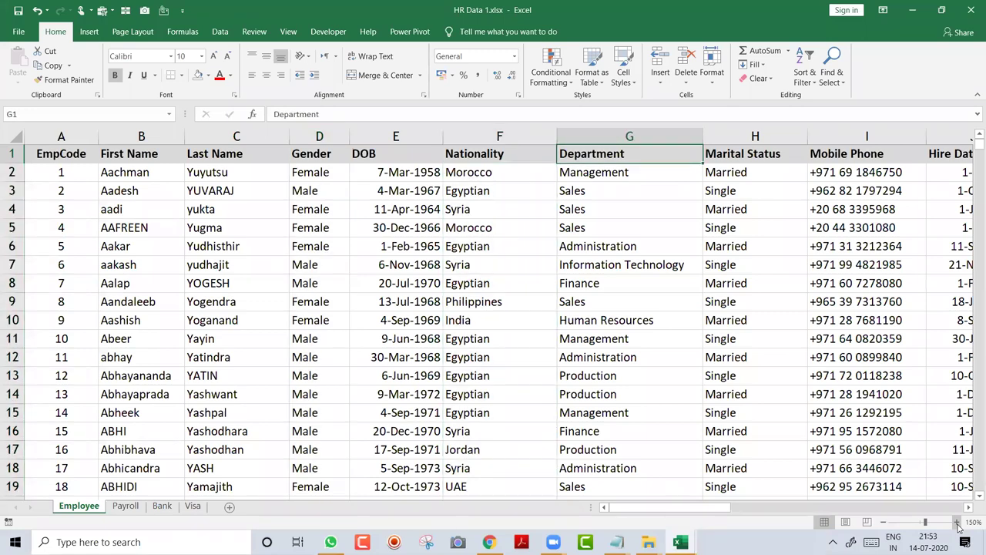
pyautogui.press('Right')
pyautogui.hotkey('ctrl', 'space')
pyautogui.hotkey('ctrl', 'Right')
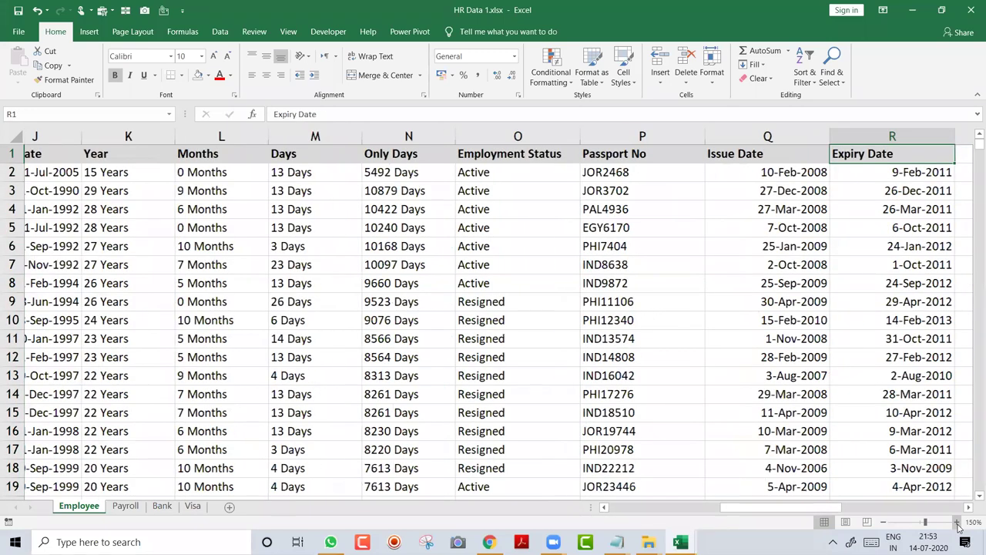
pyautogui.hotkey('ctrl', 'Down')
pyautogui.hotkey('ctrl', 'Left')
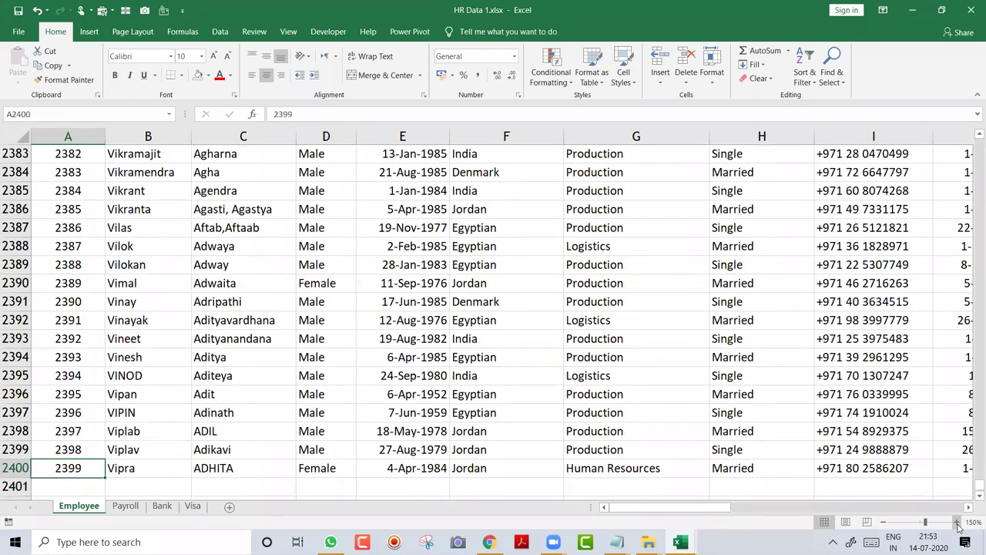
pyautogui.press('Right')
pyautogui.press('Right')
pyautogui.press('Right')
pyautogui.press('Right')
pyautogui.press('Right')
pyautogui.hotkey('ctrl', 'Up')
pyautogui.press('Right')
pyautogui.press('Right')
pyautogui.press('Right')
pyautogui.press('Right')
pyautogui.press('Right')
pyautogui.press('Right')
pyautogui.press('Right')
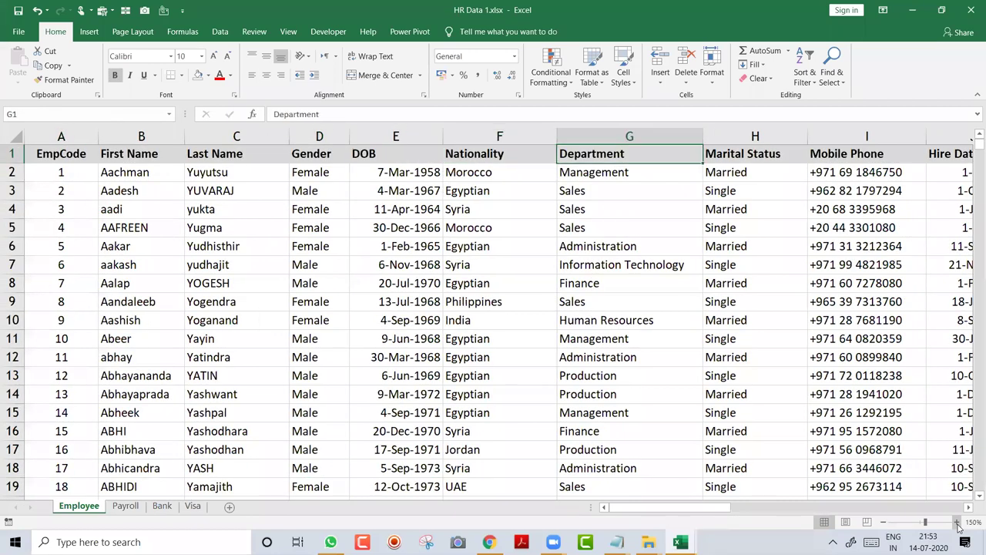
pyautogui.press('Right')
pyautogui.press('Right')
pyautogui.press('Right')
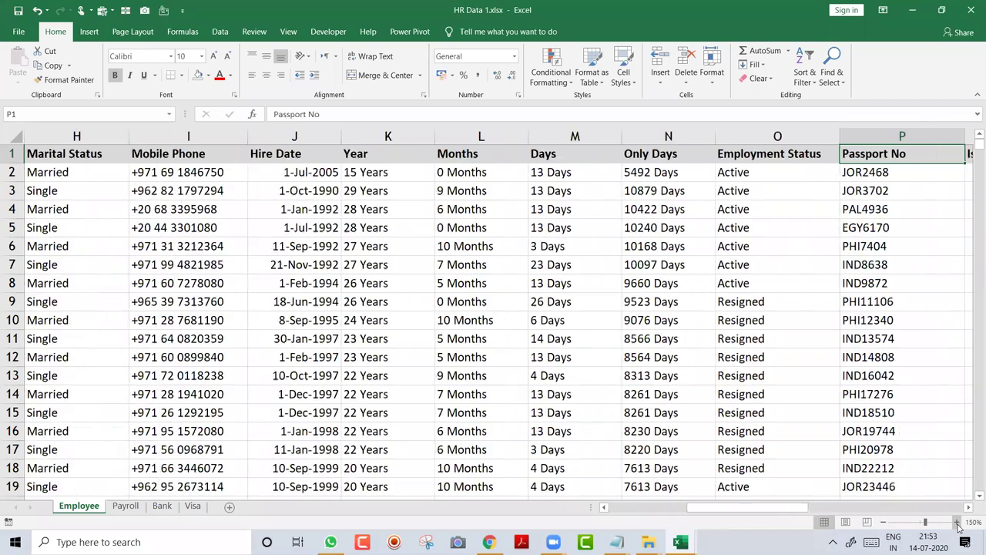
pyautogui.press('Right')
pyautogui.press('Right')
pyautogui.press('Right')
pyautogui.press('Right')
pyautogui.press('Right')
pyautogui.press('Right')
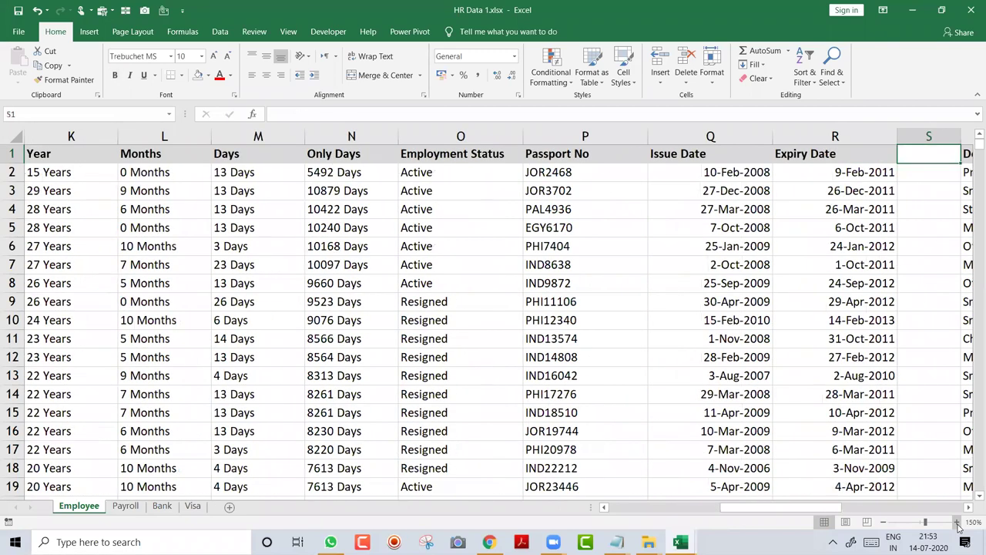
# - Delete empty column S between Expiry Date and Designation, then review the Faith records
pyautogui.press('Left')
pyautogui.press('Left')
pyautogui.press('Left')
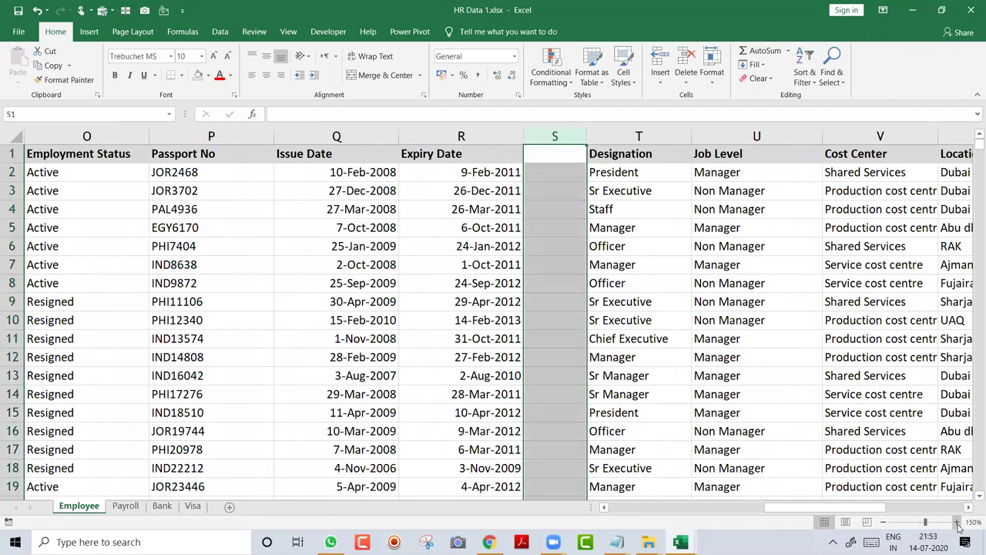
pyautogui.hotkey('ctrl', '-')
pyautogui.press('Right')
pyautogui.press('Right')
pyautogui.press('Right')
pyautogui.press('Right')
pyautogui.press('Right')
pyautogui.press('Right')
pyautogui.press('Left')
pyautogui.press('Left')
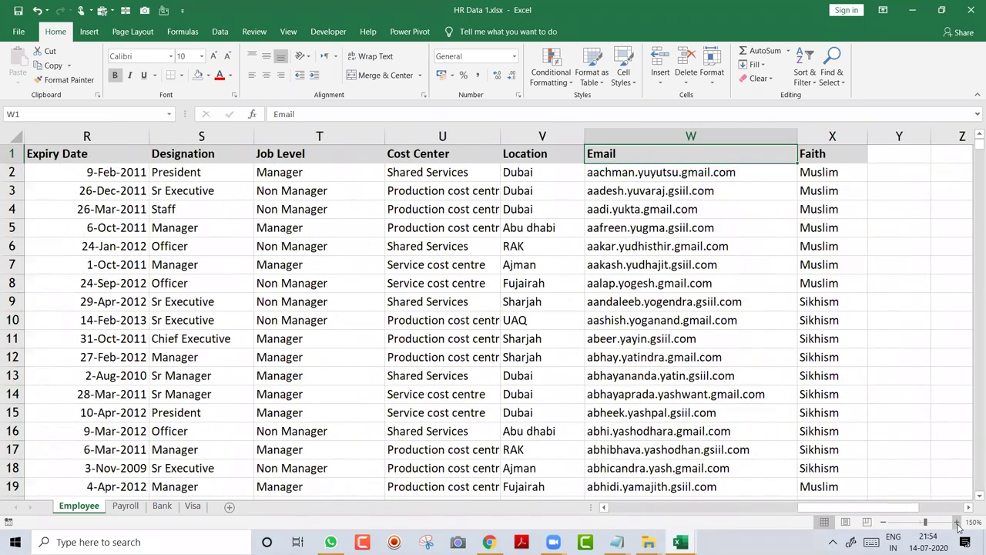
pyautogui.press('Right')
pyautogui.press('Down')
pyautogui.press('pagedown')
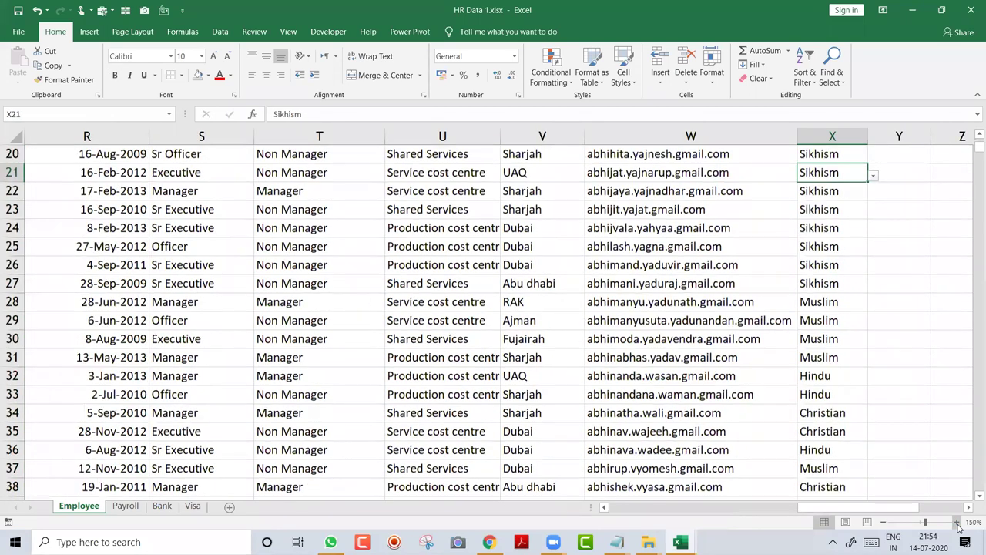
pyautogui.press('pagedown')
pyautogui.press('pagedown')
pyautogui.hotkey('ctrl', 'Up')
pyautogui.hotkey('ctrl', 'Left')
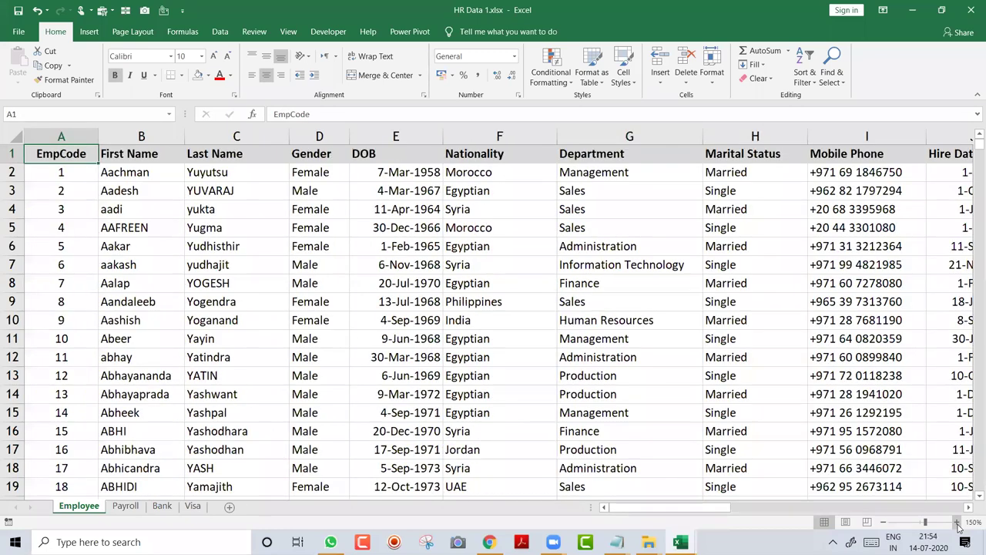
# - Zoom the Employee sheet to 130% and check cells G6 and F3
pyautogui.click(883, 523)
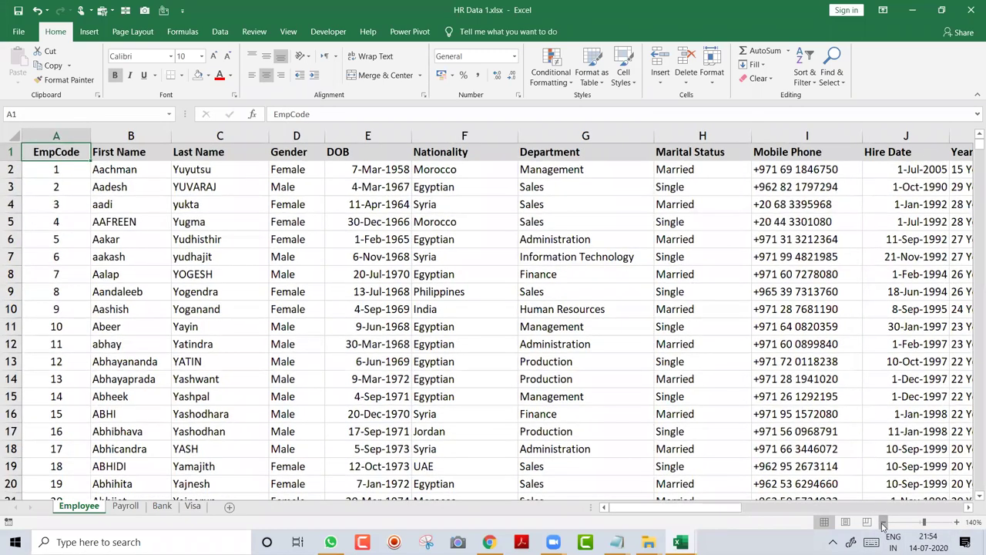
pyautogui.click(884, 524)
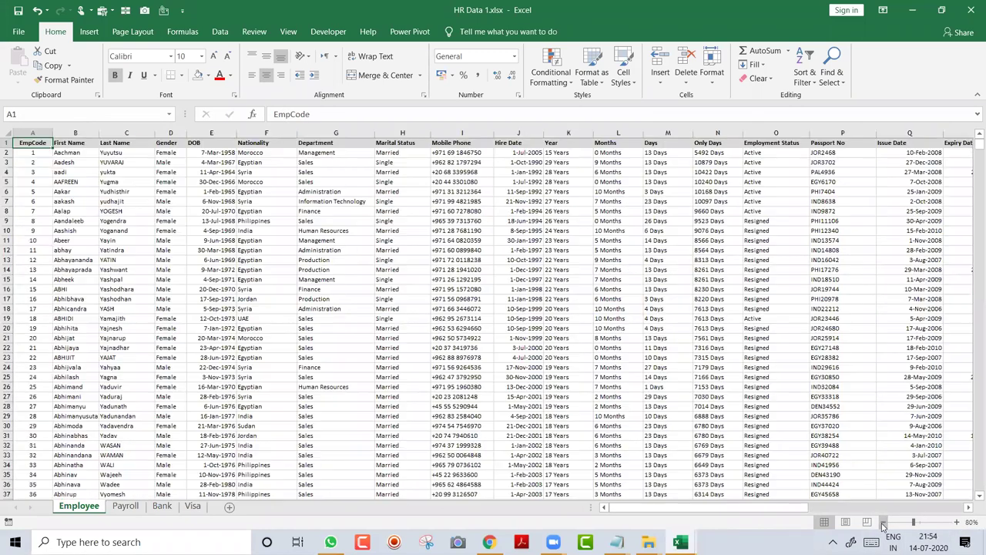
pyautogui.click(958, 523)
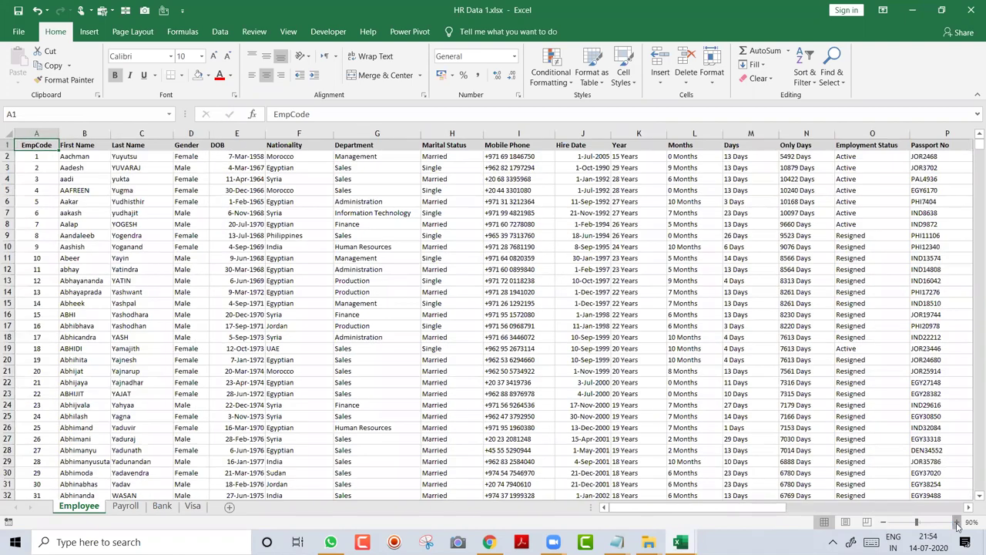
pyautogui.click(958, 524)
pyautogui.click(958, 523)
pyautogui.click(958, 523)
pyautogui.click(958, 523)
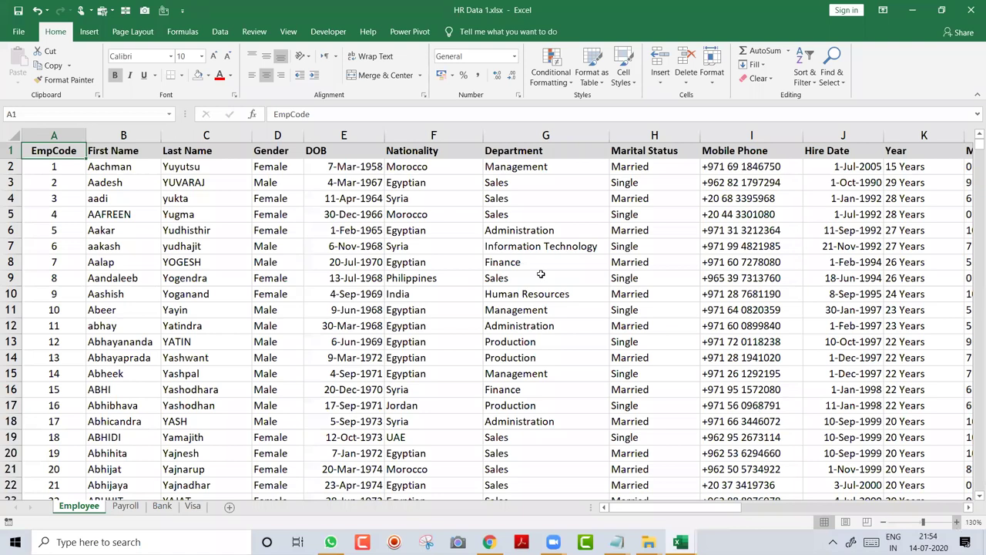
pyautogui.click(514, 233)
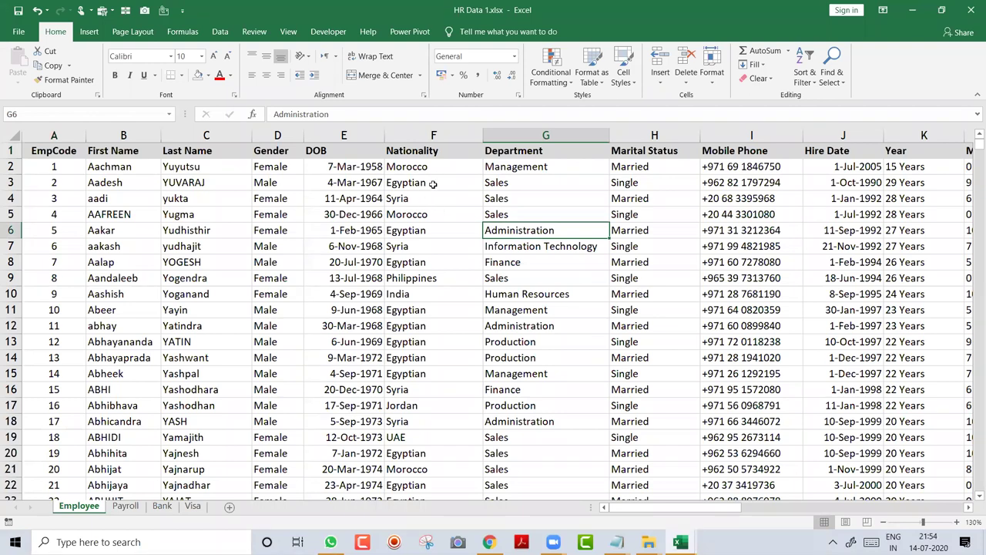
pyautogui.click(433, 183)
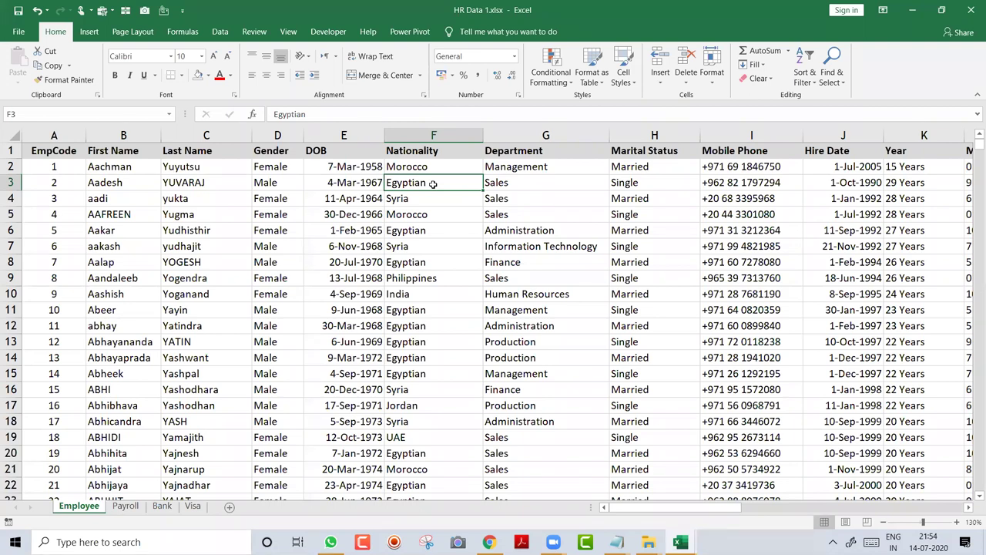
# - Switch to the Sales Data pivot workbook and back to HR Data 1.xlsx
pyautogui.hotkey('alt', 'Tab')
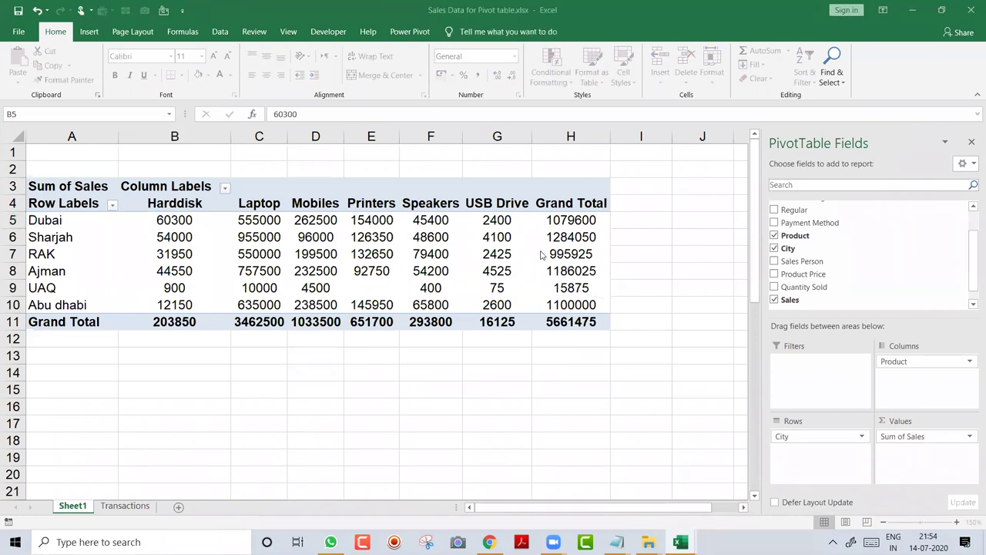
pyautogui.hotkey('alt', 'Tab')
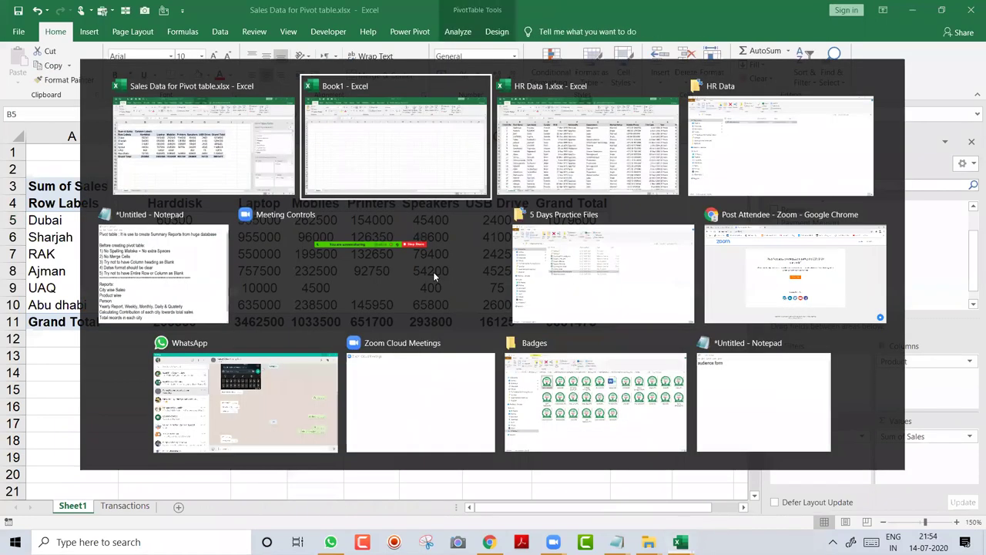
pyautogui.hotkey('alt', 'Tab')
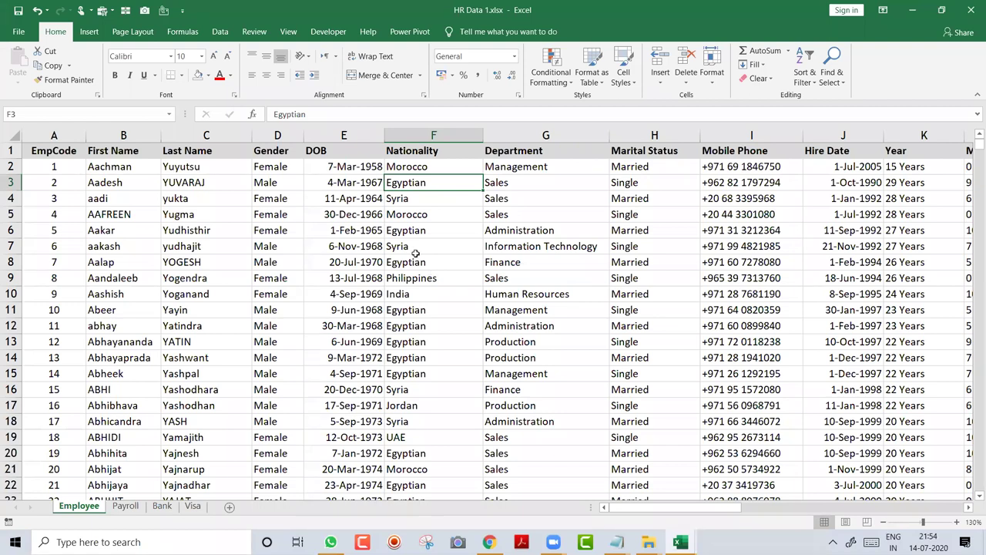
# - Insert a PivotTable of the Employee data on a new sheet with Nationality as rows
pyautogui.click(88, 32)
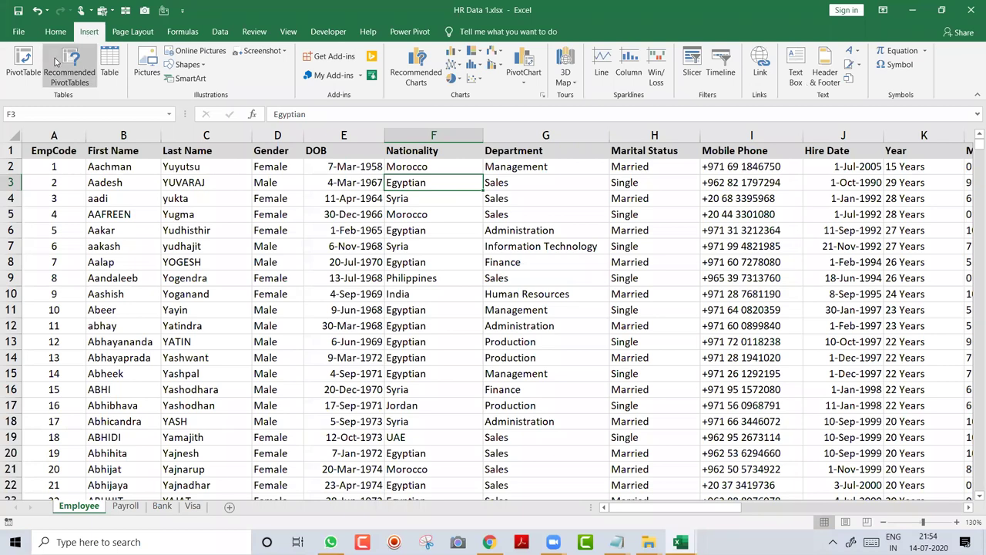
pyautogui.click(23, 66)
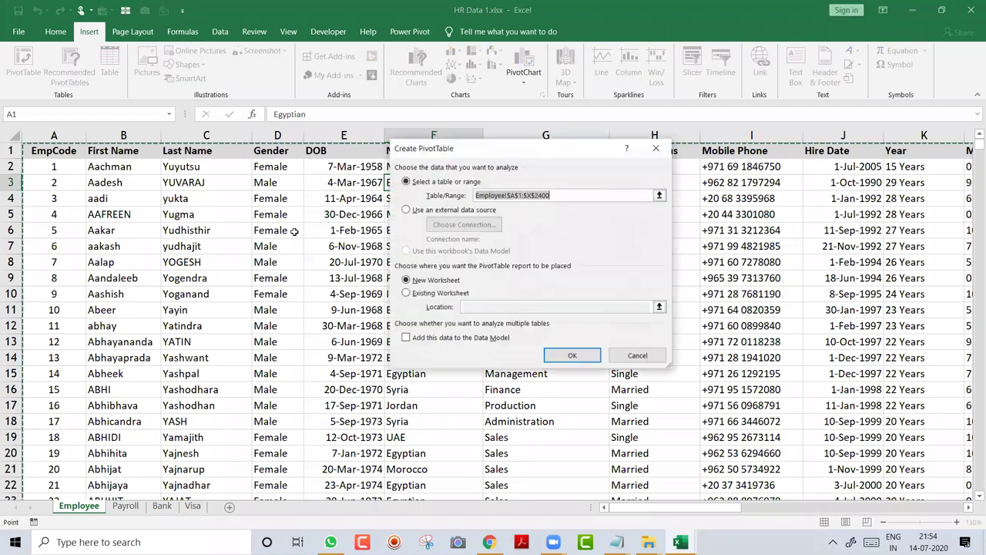
pyautogui.click(572, 356)
pyautogui.moveTo(781, 270); pyautogui.dragTo(820, 461)
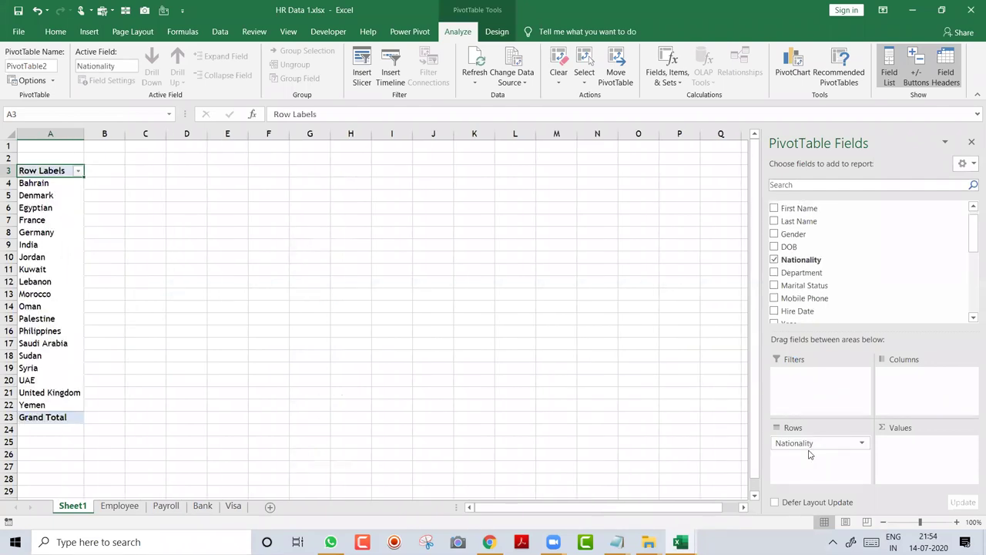
pyautogui.click(956, 524)
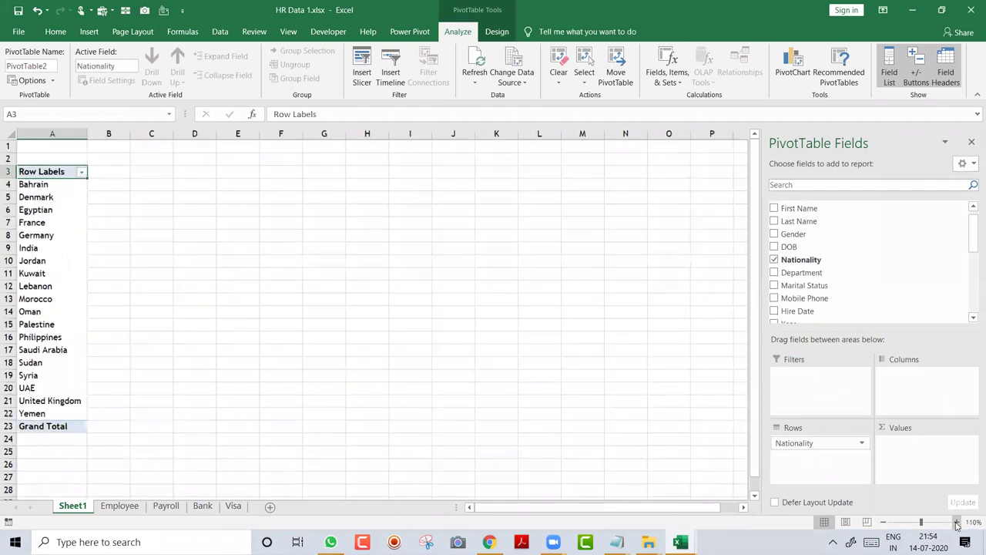
pyautogui.click(956, 524)
pyautogui.click(957, 524)
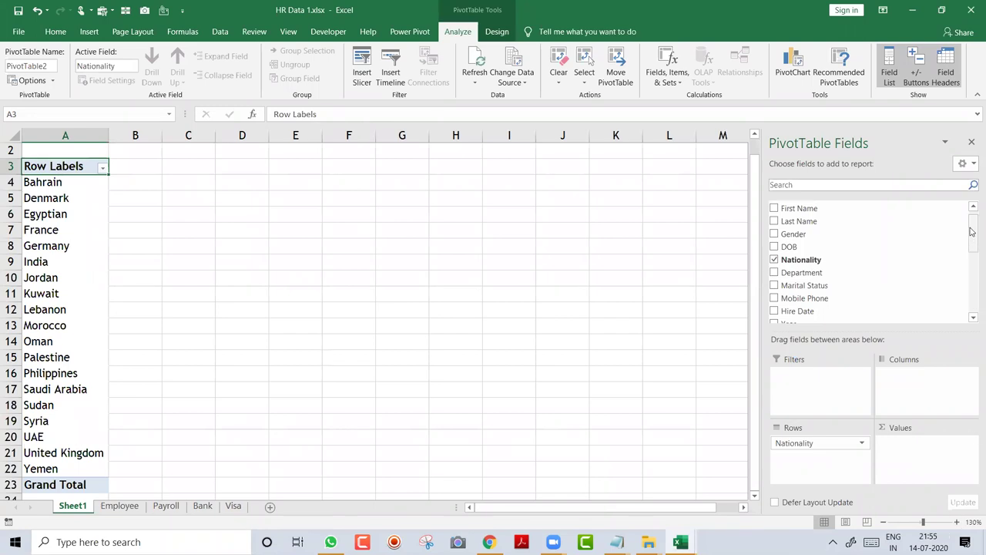
# - Add Nationality to the Values area as Count of Nationality
pyautogui.moveTo(972, 237); pyautogui.dragTo(972, 297)
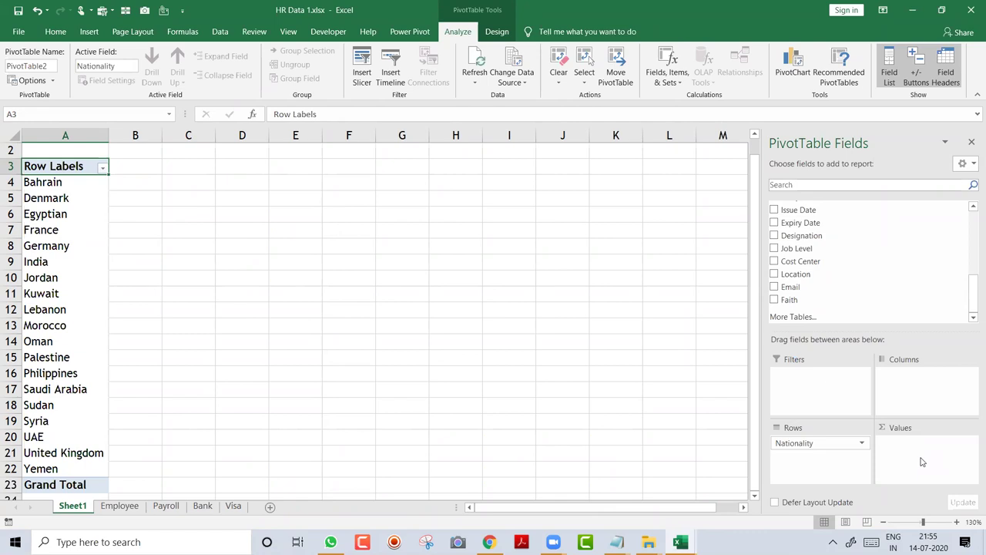
pyautogui.moveTo(973, 299); pyautogui.dragTo(972, 246)
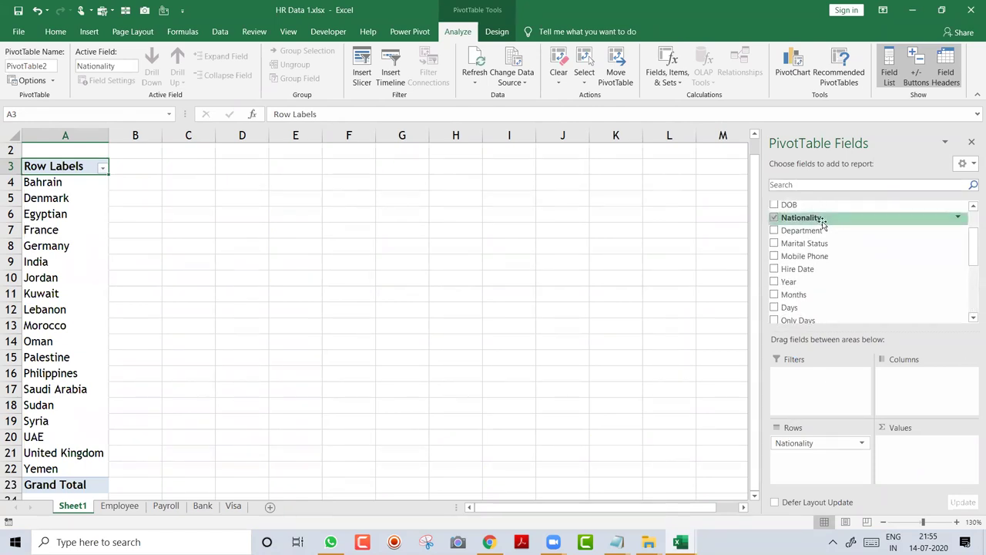
pyautogui.moveTo(823, 221); pyautogui.dragTo(823, 275)
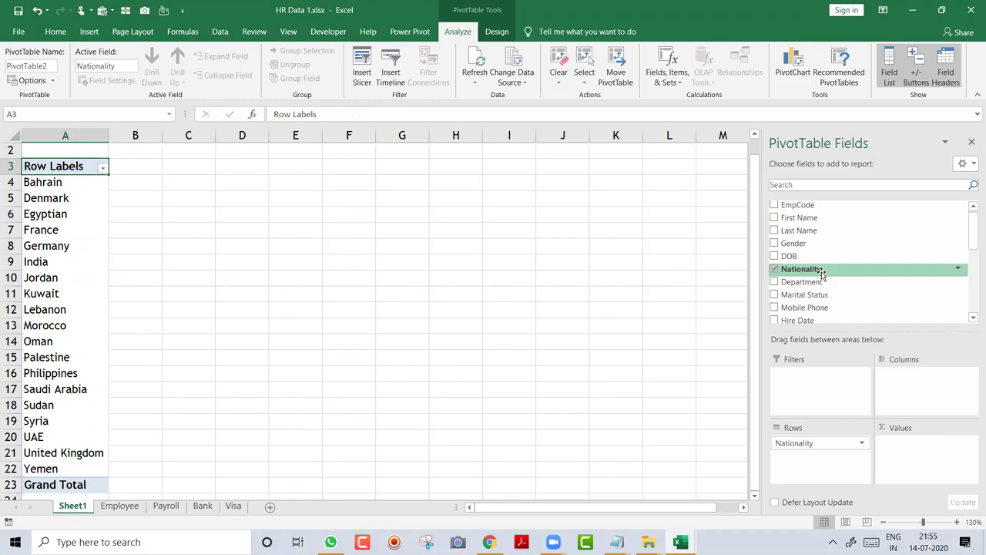
pyautogui.moveTo(823, 275); pyautogui.dragTo(917, 460)
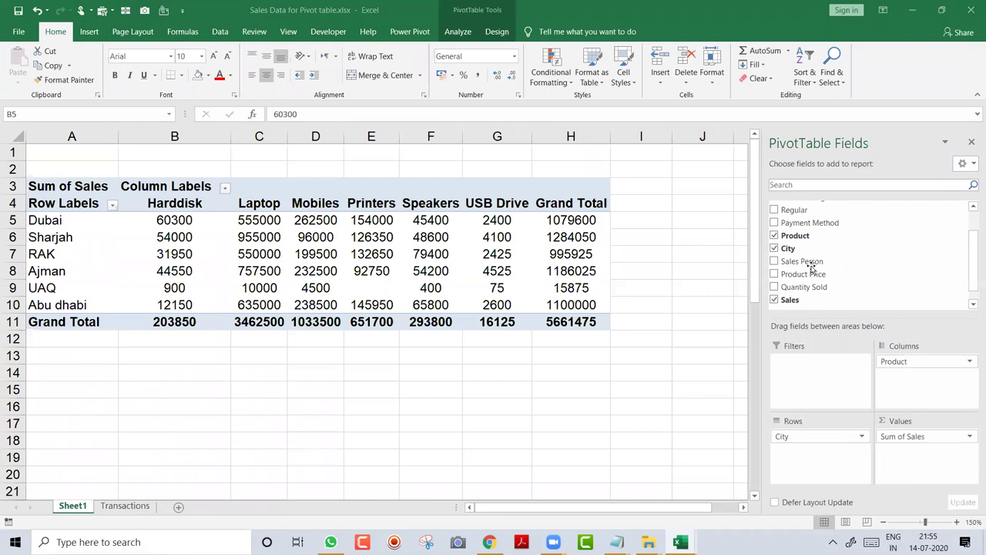
# - Return to the HR Data 1.xlsx window showing the Nationality count pivot totalling 2399
pyautogui.click(420, 239)
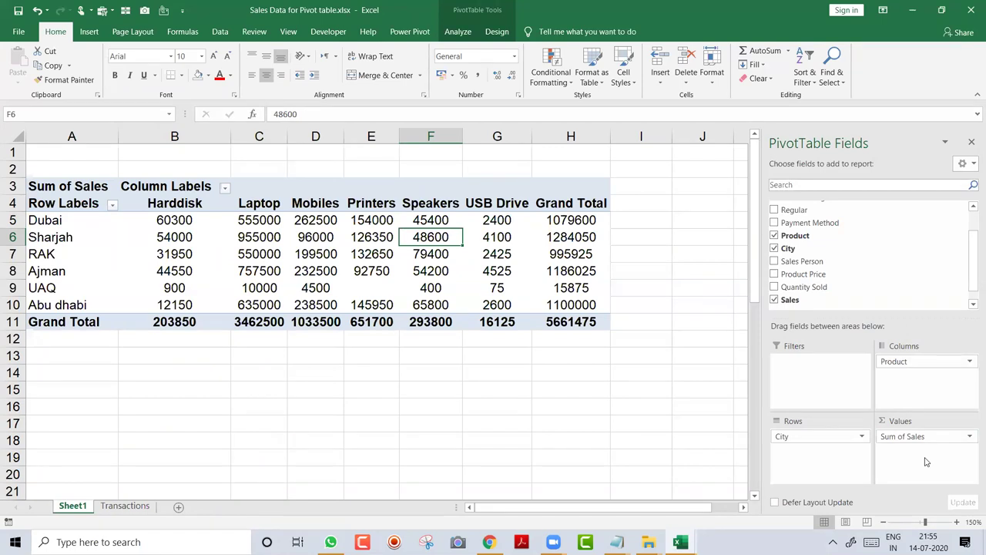
pyautogui.hotkey('alt', 'Tab')
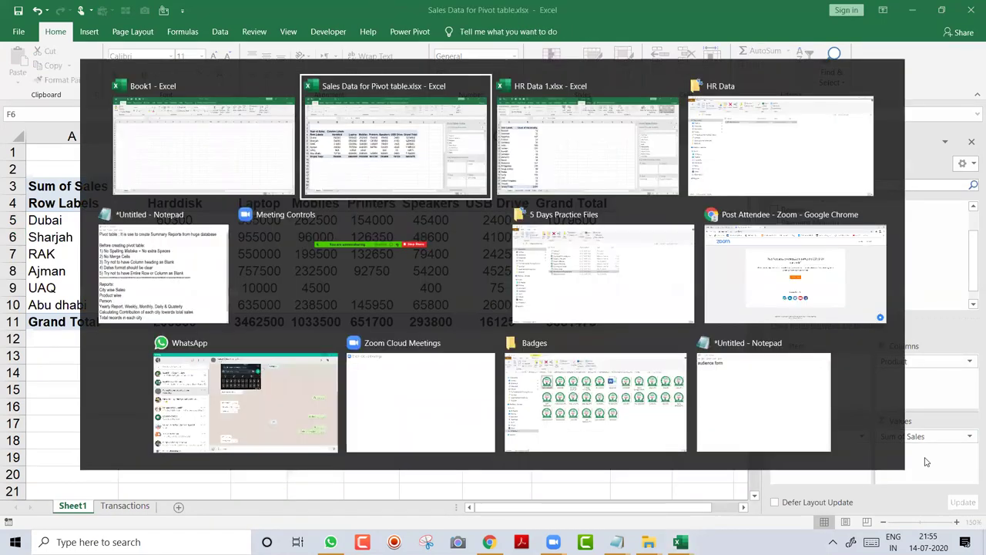
pyautogui.hotkey('alt', 'Tab')
pyautogui.hotkey('alt', 'Tab')
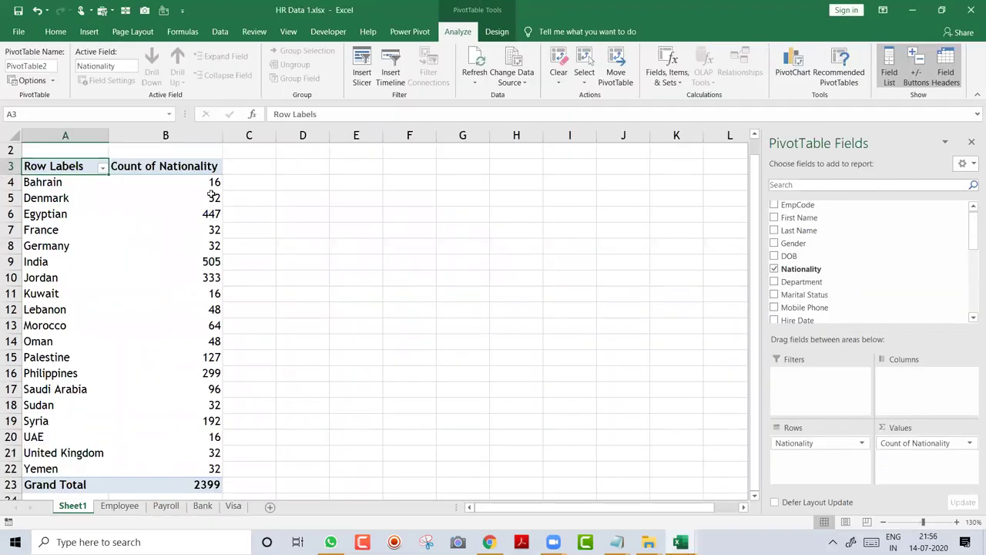
pyautogui.click(202, 215)
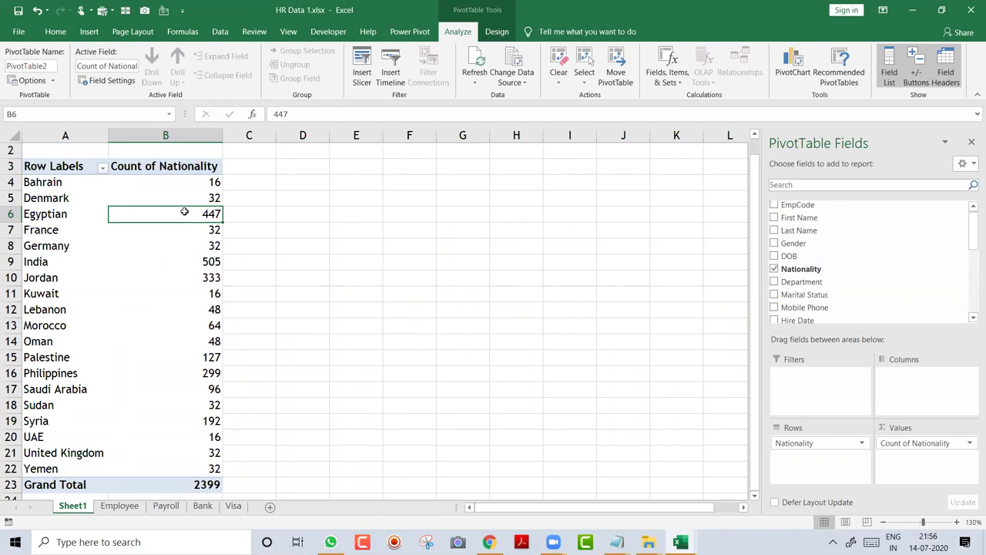
pyautogui.click(175, 183)
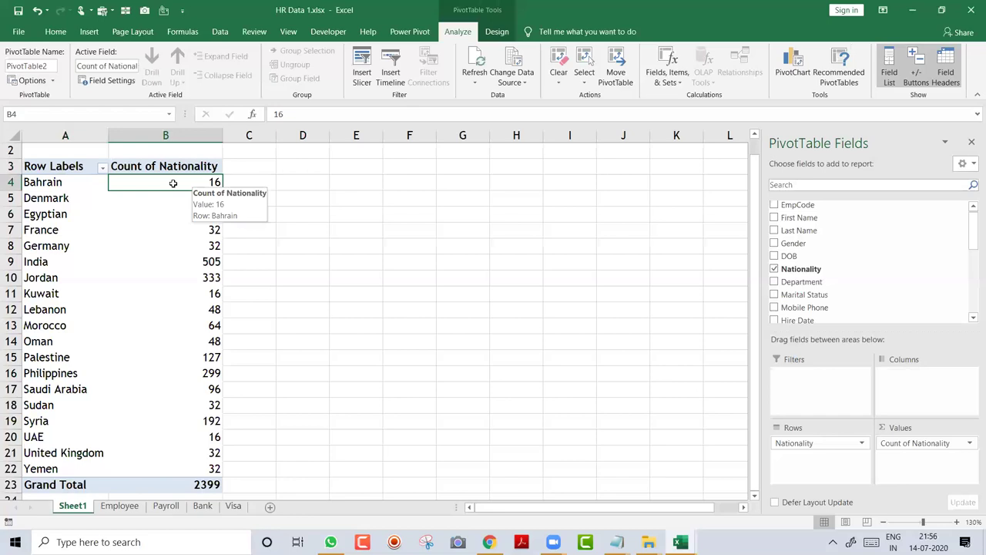
pyautogui.moveTo(804, 283); pyautogui.dragTo(824, 453)
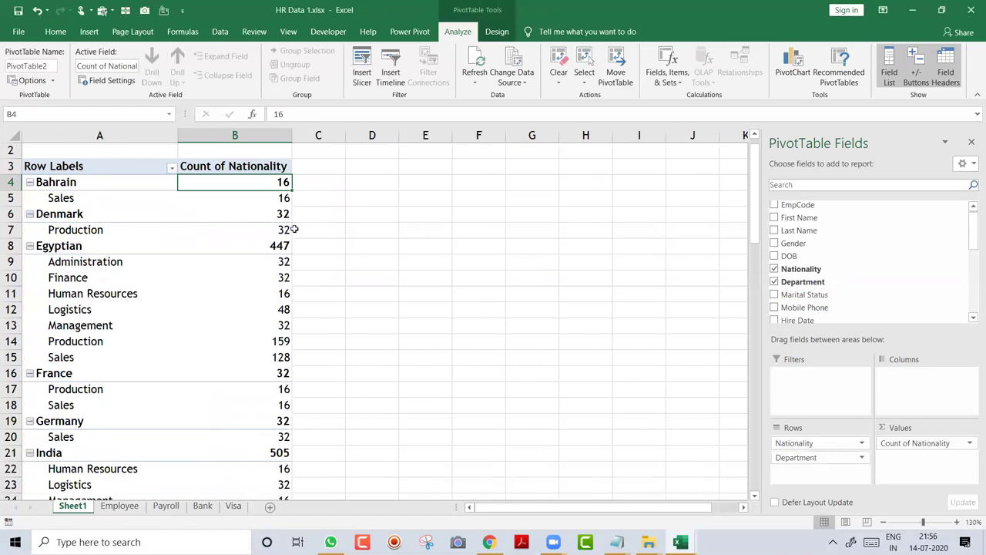
# - Inspect Bahrain's department counts and select Egyptian's 447 department breakdown
pyautogui.moveTo(65, 182); pyautogui.dragTo(261, 196)
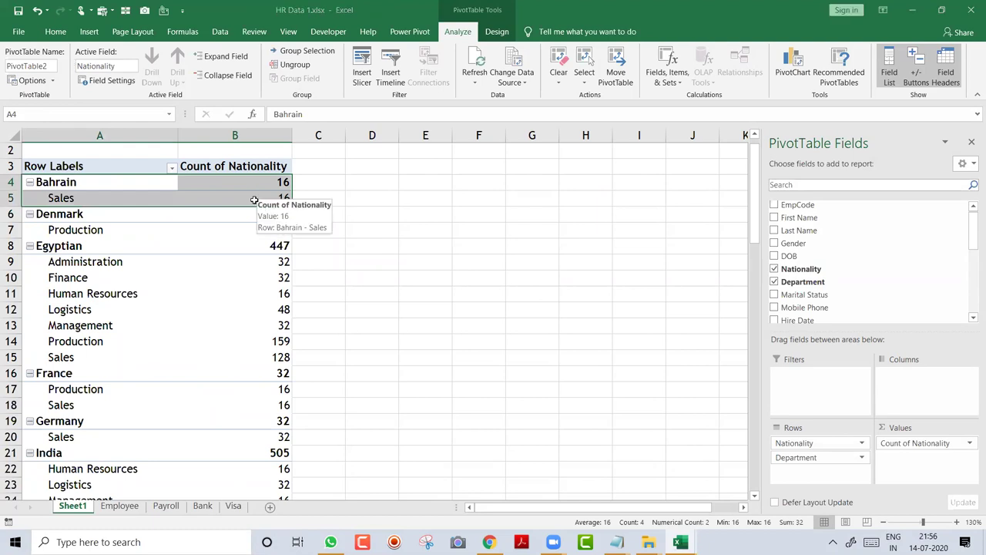
pyautogui.click(252, 198)
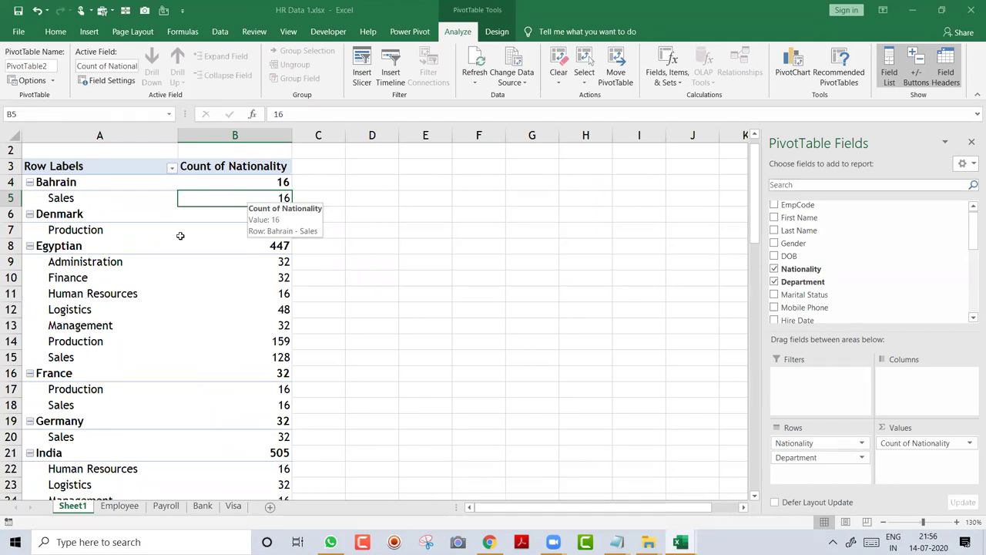
pyautogui.click(93, 245)
pyautogui.moveTo(178, 244); pyautogui.dragTo(246, 245)
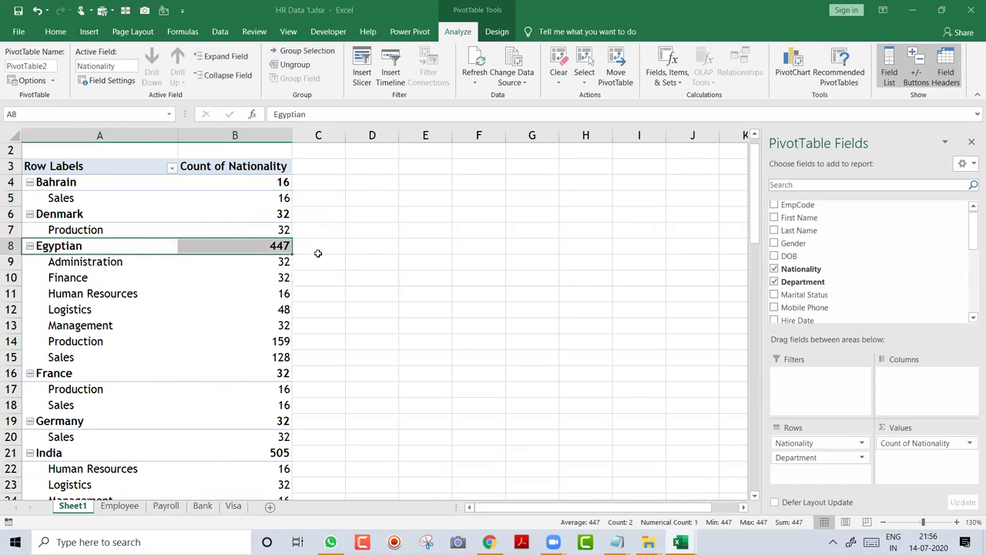
pyautogui.press('Right')
pyautogui.press('Down')
pyautogui.hotkey('shift', 'Down')
pyautogui.hotkey('shift', 'Down')
pyautogui.hotkey('shift', 'Down')
pyautogui.hotkey('shift', 'Down')
pyautogui.hotkey('shift', 'Down')
pyautogui.hotkey('shift', 'Down')
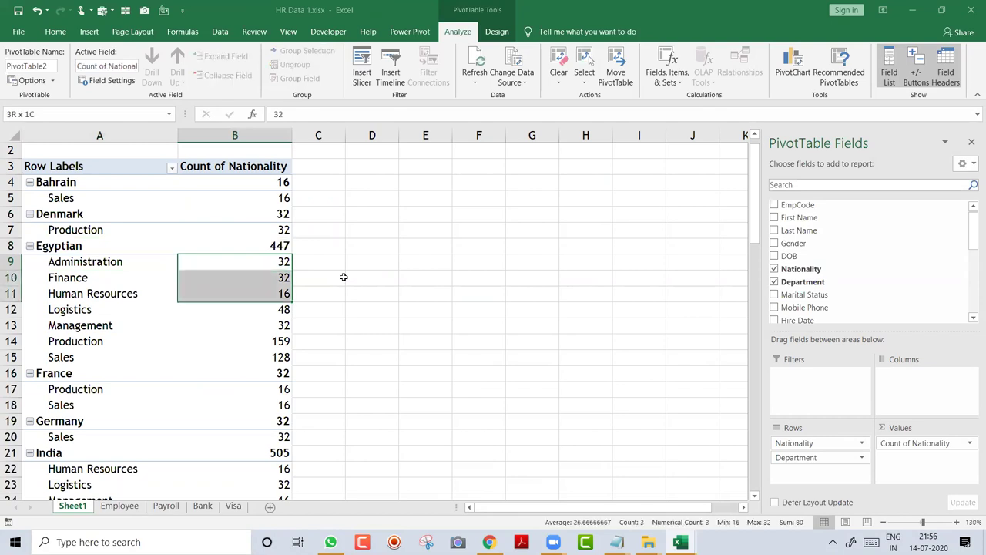
# - Step through Denmark's and France's department rows down to France's Sales count
pyautogui.press('Up')
pyautogui.press('Up')
pyautogui.press('Up')
pyautogui.press('Up')
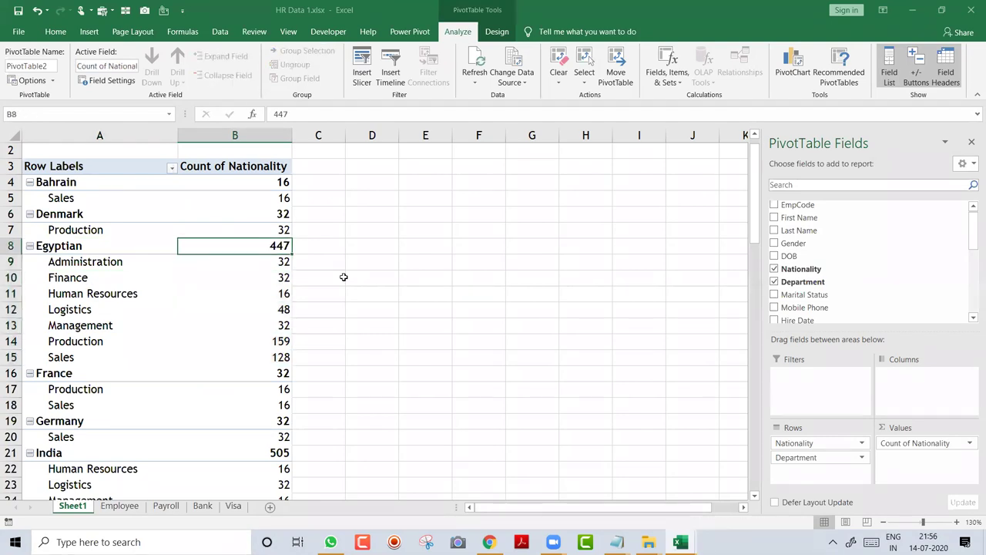
pyautogui.press('Down')
pyautogui.press('Down')
pyautogui.press('Left')
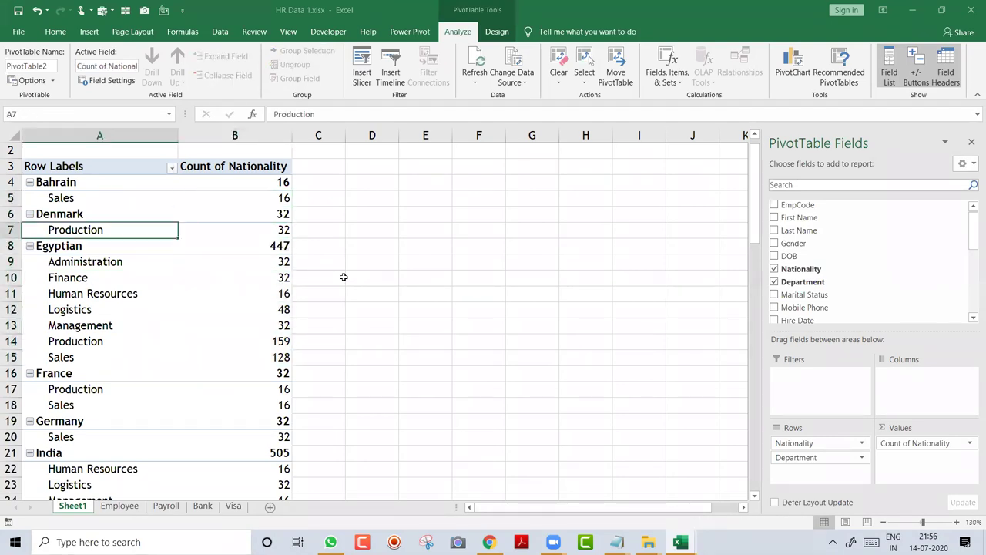
pyautogui.press('Right')
pyautogui.press('Down')
pyautogui.press('Down')
pyautogui.press('Down')
pyautogui.press('Down')
pyautogui.press('Down')
pyautogui.press('Down')
pyautogui.press('Down')
pyautogui.press('Down')
pyautogui.press('Down')
pyautogui.press('Down')
pyautogui.press('Down')
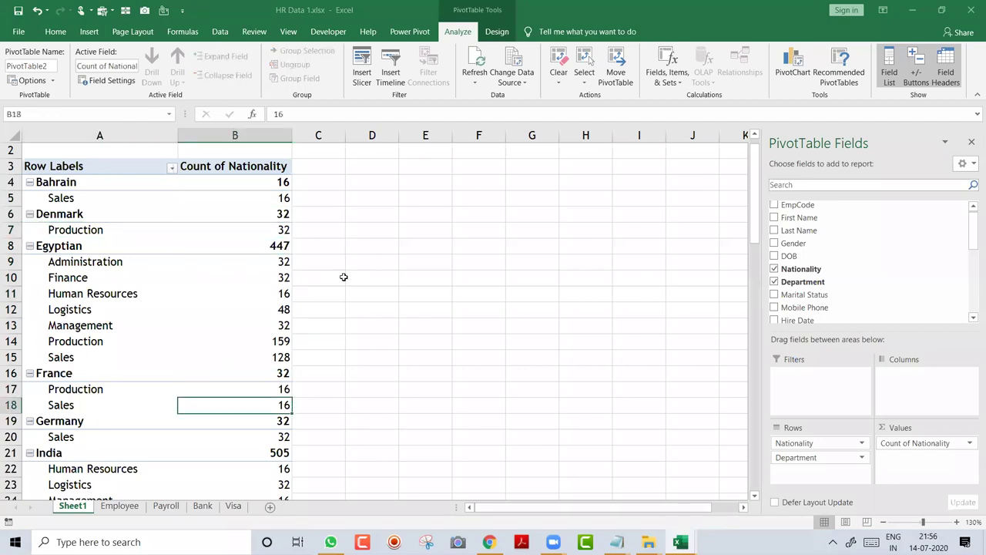
pyautogui.press('Left')
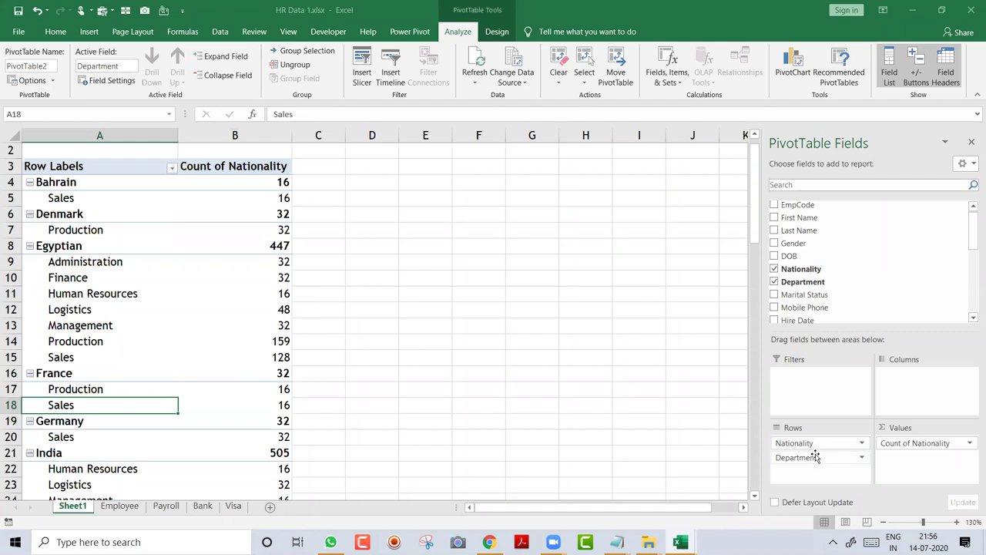
# - Move Department above Nationality in Rows and browse the Administration group
pyautogui.moveTo(815, 456)
pyautogui.mouseDown()
pyautogui.moveTo(830, 455)
pyautogui.moveTo(819, 444)
pyautogui.mouseUp()
pyautogui.click(81, 182)
pyautogui.press('Down')
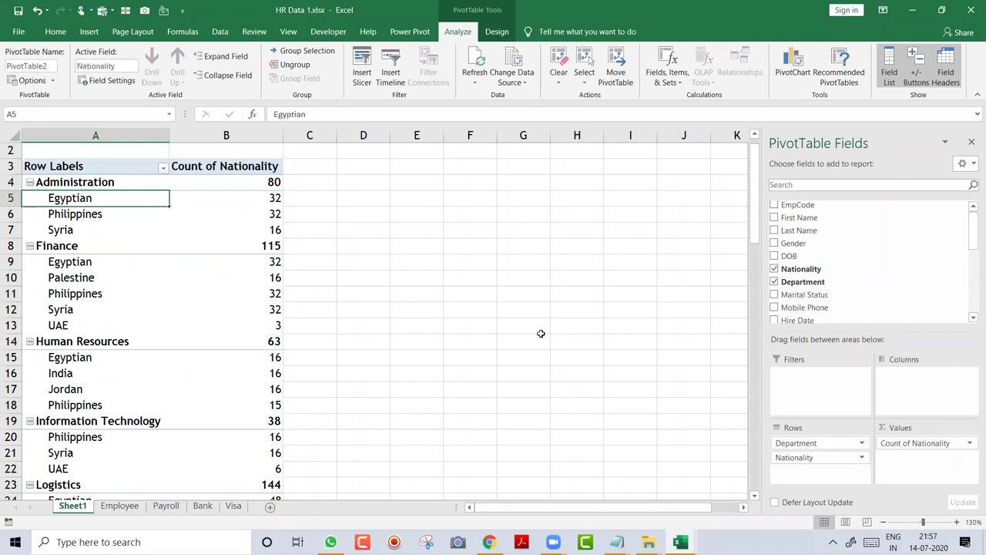
pyautogui.hotkey('shift', 'Down')
pyautogui.hotkey('shift', 'Down')
pyautogui.press('Down')
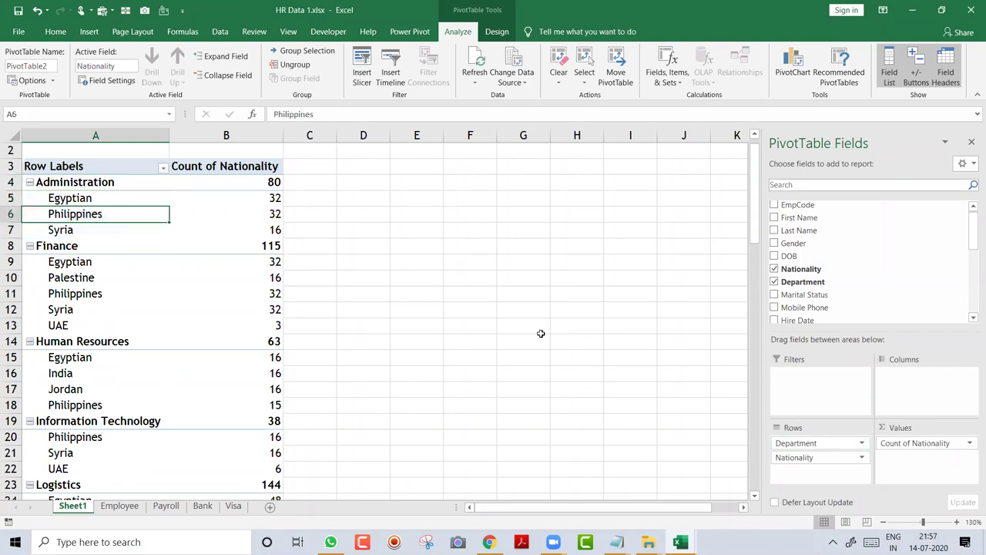
pyautogui.press('Down')
pyautogui.press('Down')
pyautogui.press('Down')
pyautogui.press('Down')
pyautogui.press('Down')
pyautogui.press('Down')
pyautogui.press('Down')
pyautogui.press('Down')
pyautogui.press('Down')
pyautogui.press('Down')
pyautogui.press('Down')
pyautogui.press('Down')
pyautogui.press('Down')
pyautogui.press('Down')
pyautogui.press('Down')
pyautogui.press('Down')
pyautogui.press('Down')
pyautogui.press('Down')
pyautogui.press('Down')
pyautogui.press('Down')
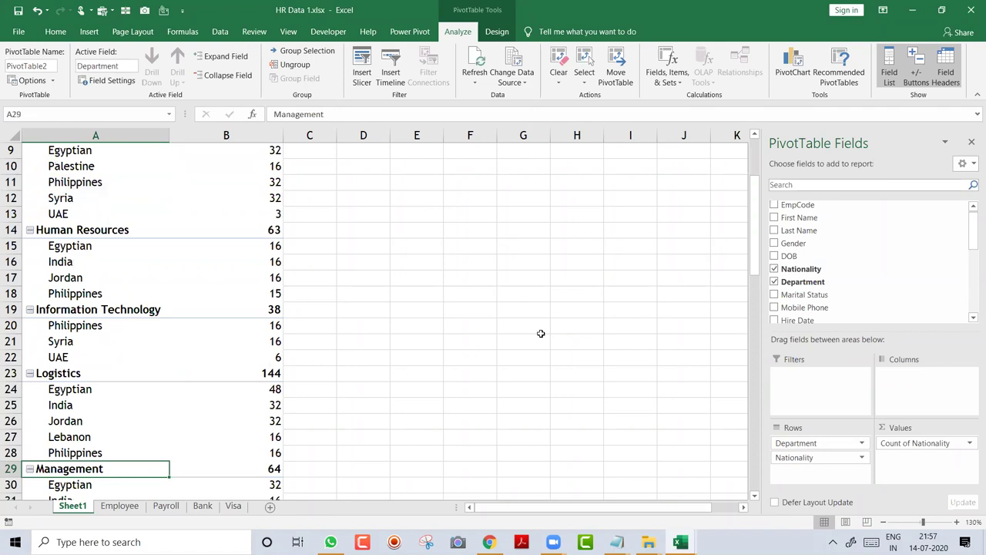
pyautogui.hotkey('ctrl', 'Home')
pyautogui.hotkey('ctrl', 'Down')
pyautogui.hotkey('ctrl', 'Down')
pyautogui.hotkey('ctrl', 'Down')
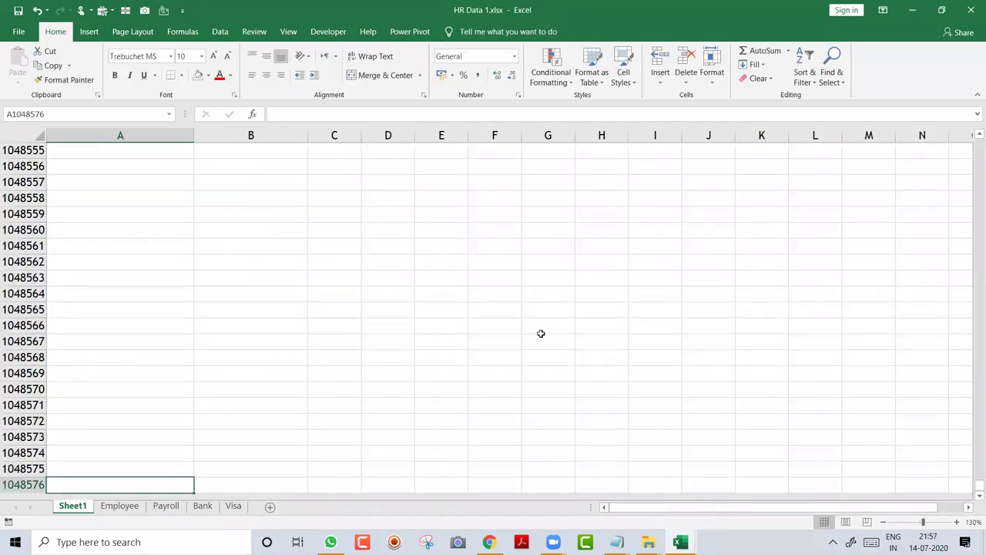
pyautogui.hotkey('ctrl', 'Up')
pyautogui.hotkey('ctrl', 'Up')
pyautogui.press('Down')
pyautogui.press('Down')
pyautogui.press('Down')
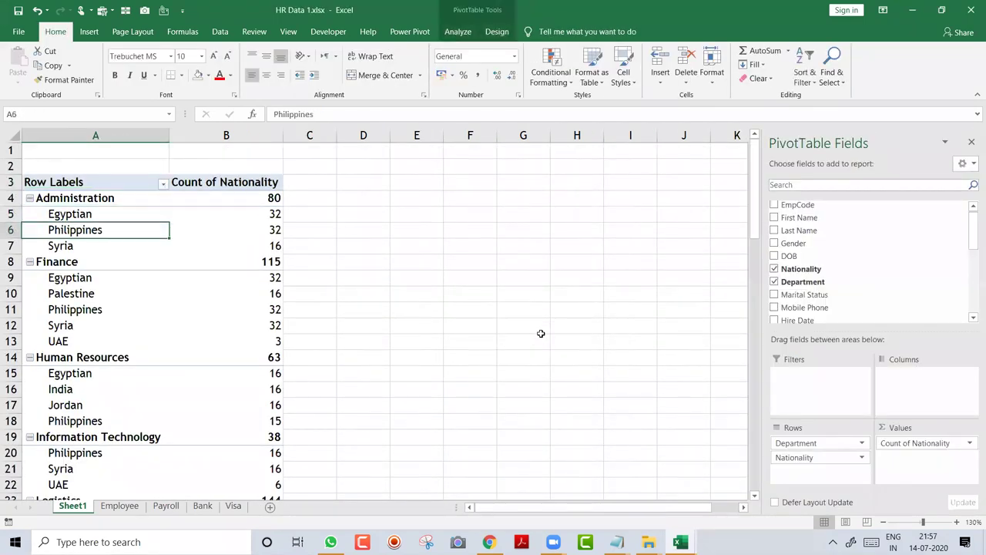
# - Move Department to Columns, then remove Department and Nationality from the pivot
pyautogui.moveTo(829, 441); pyautogui.dragTo(896, 392)
pyautogui.press('Up')
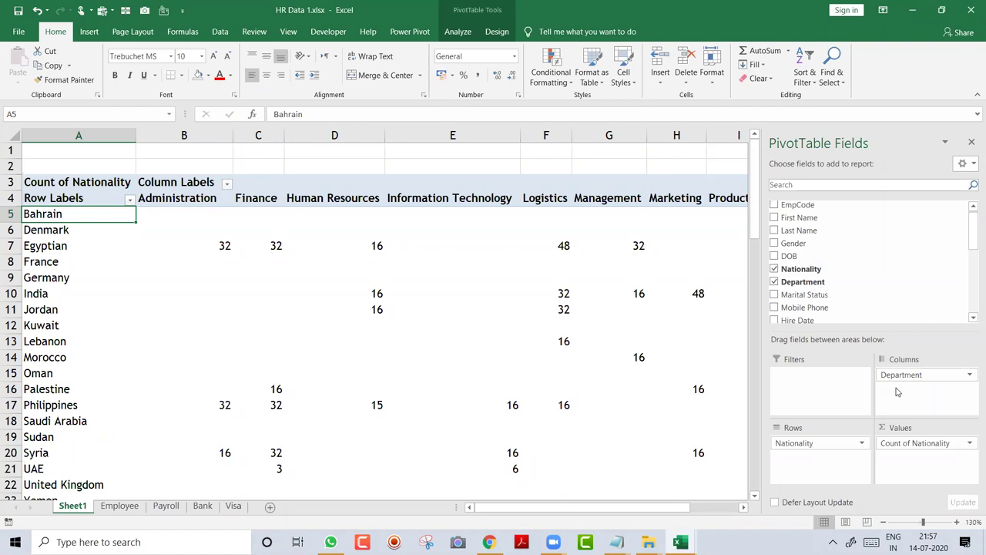
pyautogui.moveTo(898, 375); pyautogui.dragTo(637, 319)
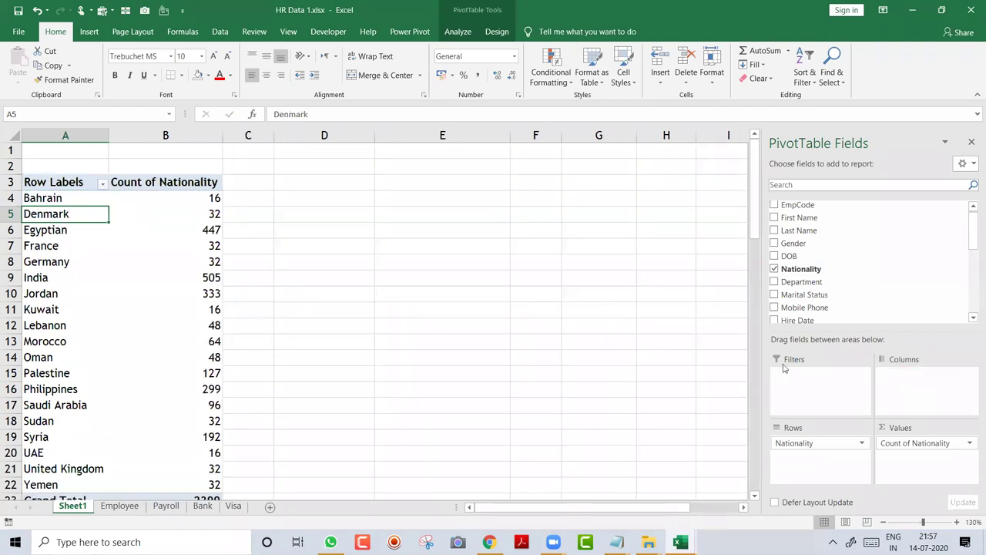
pyautogui.moveTo(809, 451); pyautogui.dragTo(973, 295)
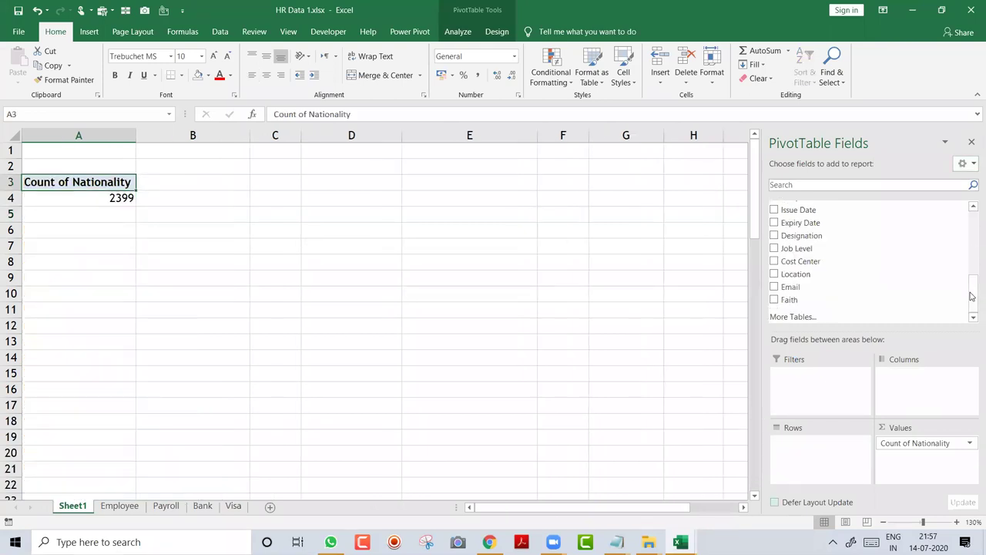
# - Try Location and Faith as rows, then keep Job Level with Location nested beneath
pyautogui.moveTo(827, 275); pyautogui.dragTo(830, 443)
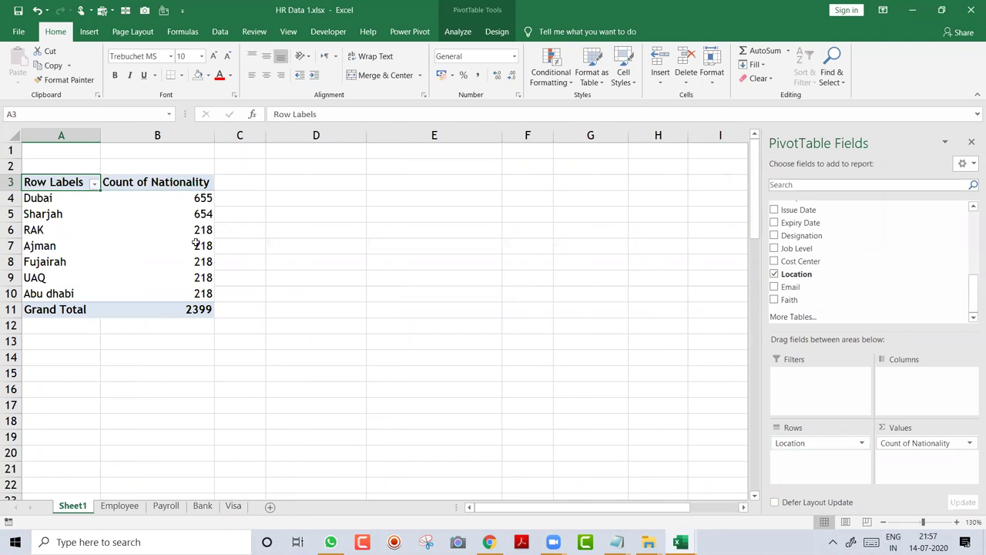
pyautogui.moveTo(187, 238)
pyautogui.click(774, 275)
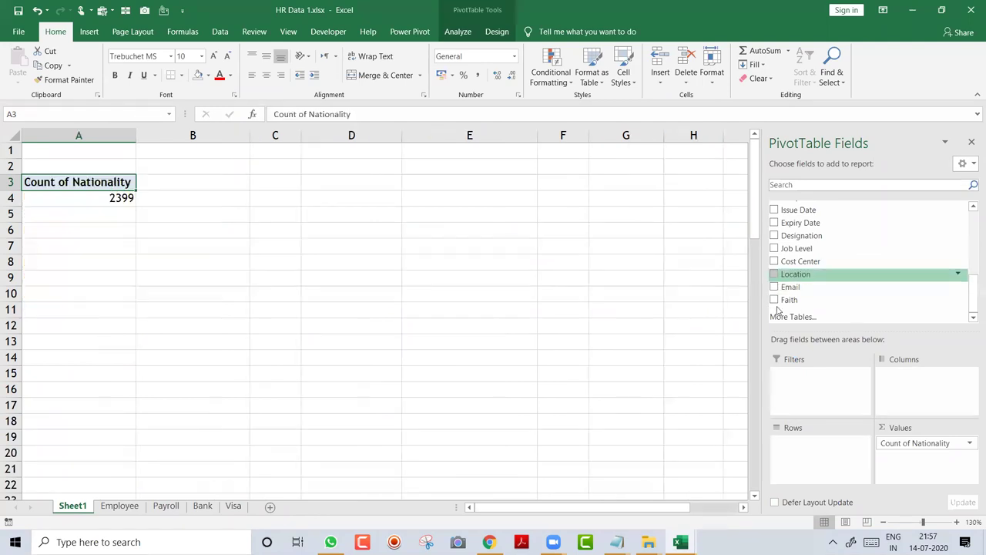
pyautogui.click(775, 300)
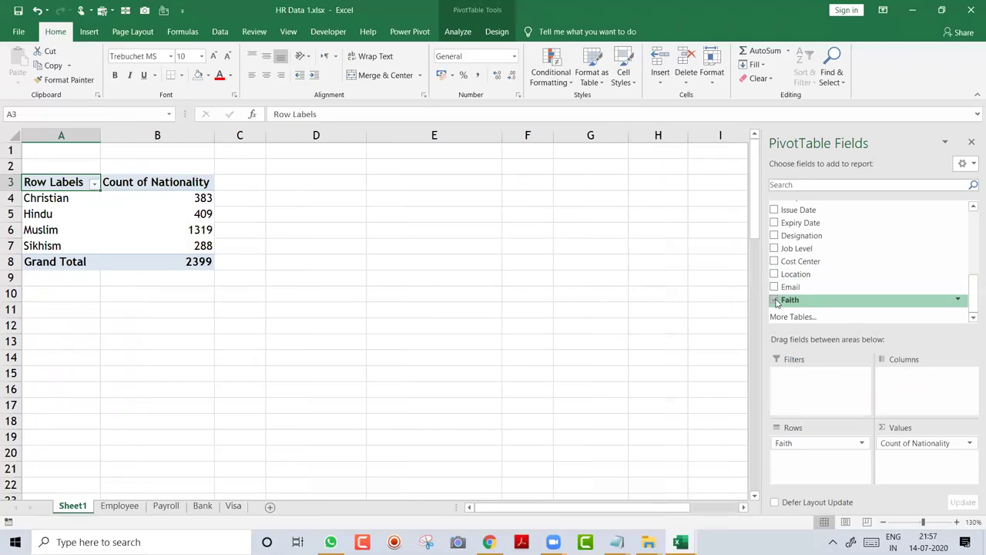
pyautogui.click(775, 300)
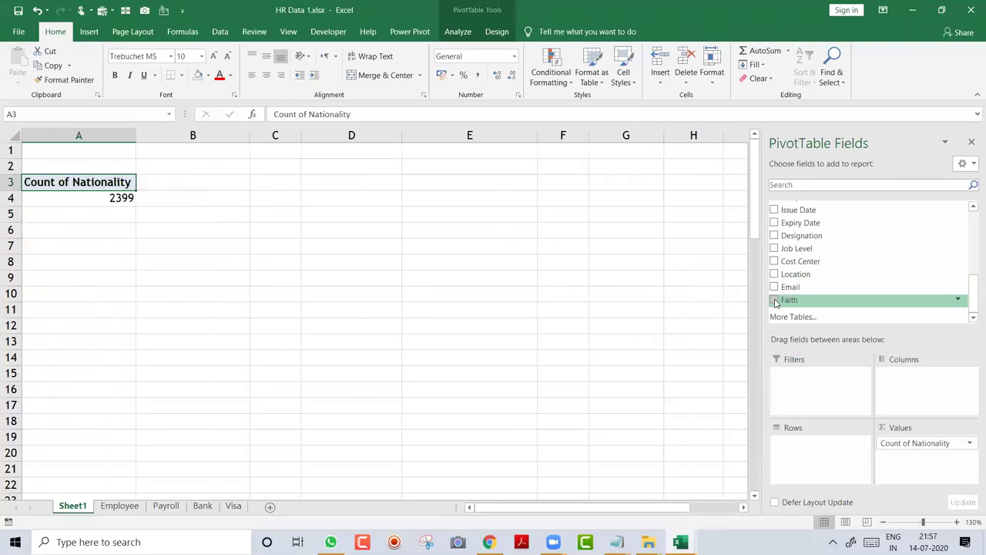
pyautogui.click(775, 249)
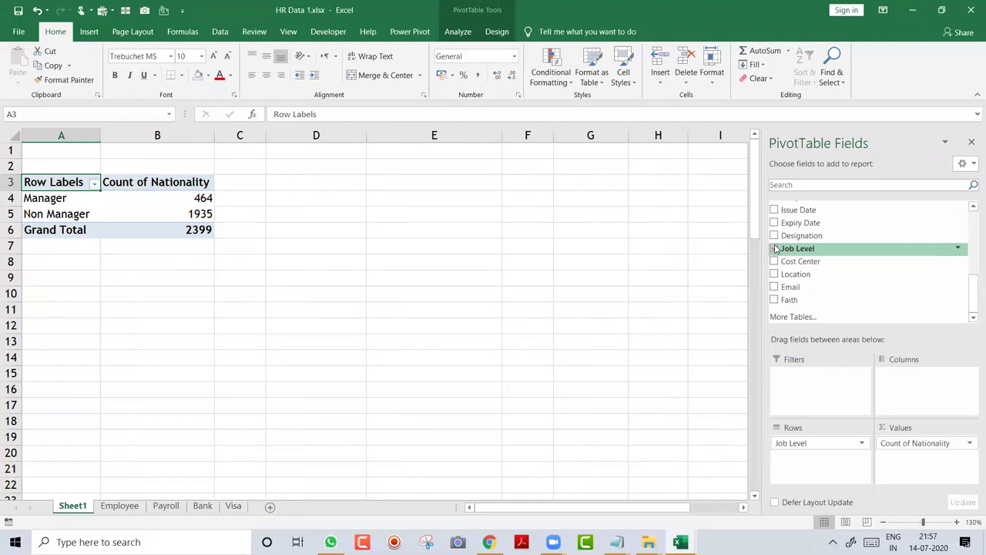
pyautogui.moveTo(802, 275); pyautogui.dragTo(832, 452)
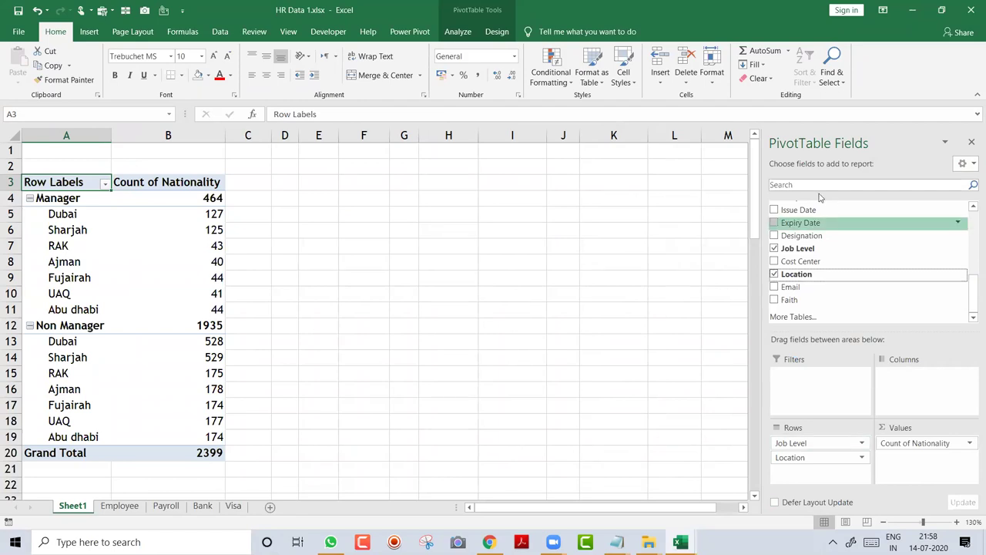
# - Replace Job Level with Designation nested under Location in the pivot rows
pyautogui.click(775, 248)
pyautogui.moveTo(802, 235); pyautogui.dragTo(833, 468)
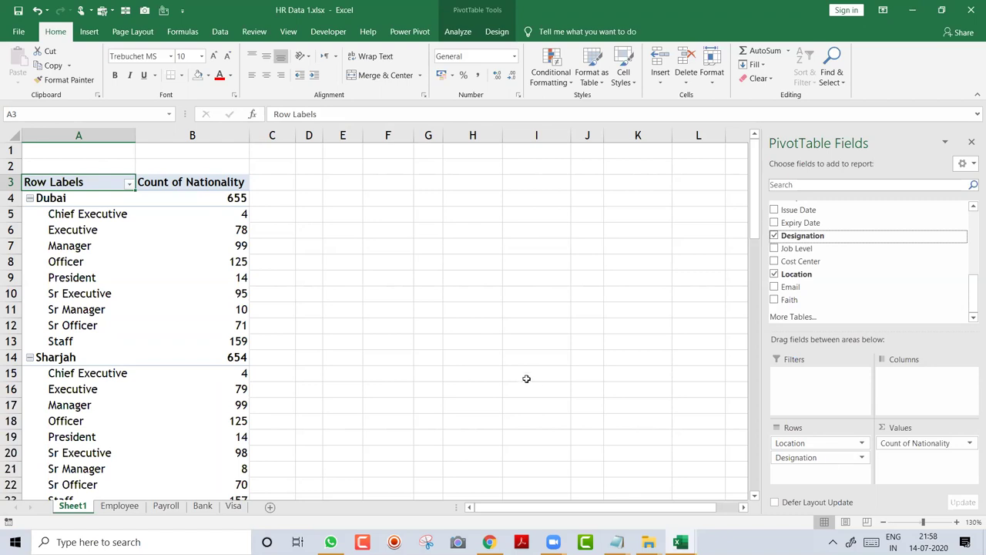
pyautogui.click(483, 327)
# - Close HR Data 1.xlsx without saving
pyautogui.hotkey('alt', 'F4')
pyautogui.press('Tab')
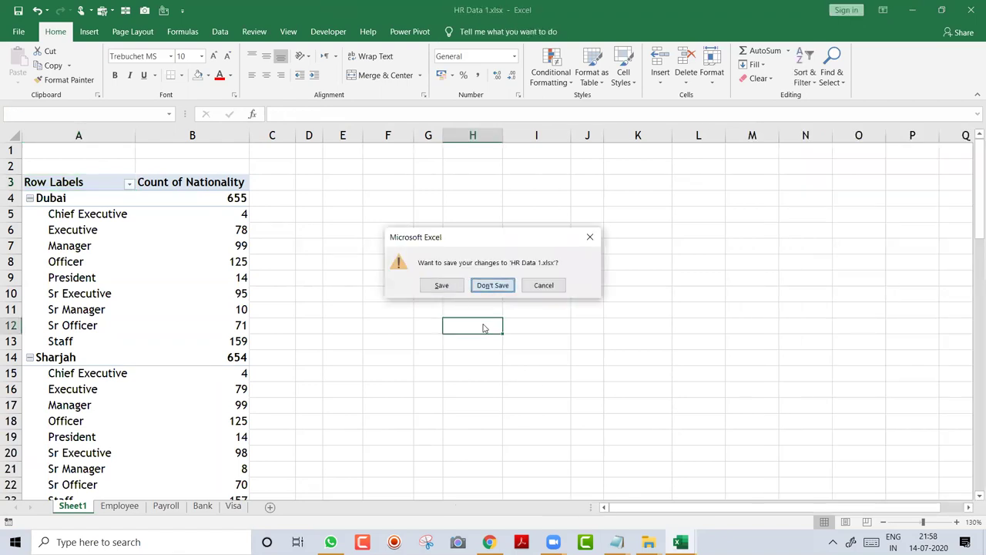
pyautogui.press('Return')
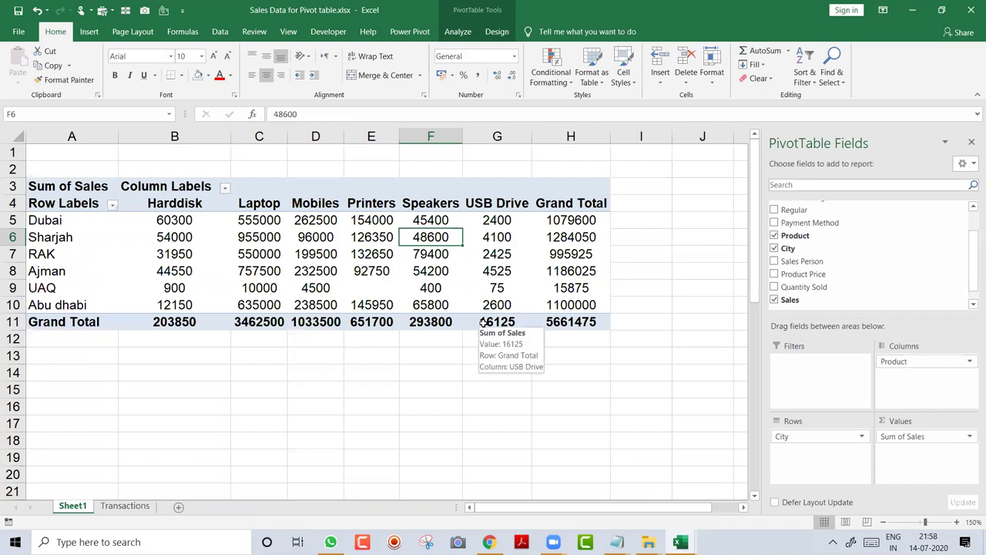
# - Review the City pivot's Sum of Sales and Sum of Sales2 columns, selecting RAK's value
pyautogui.moveTo(154, 237)
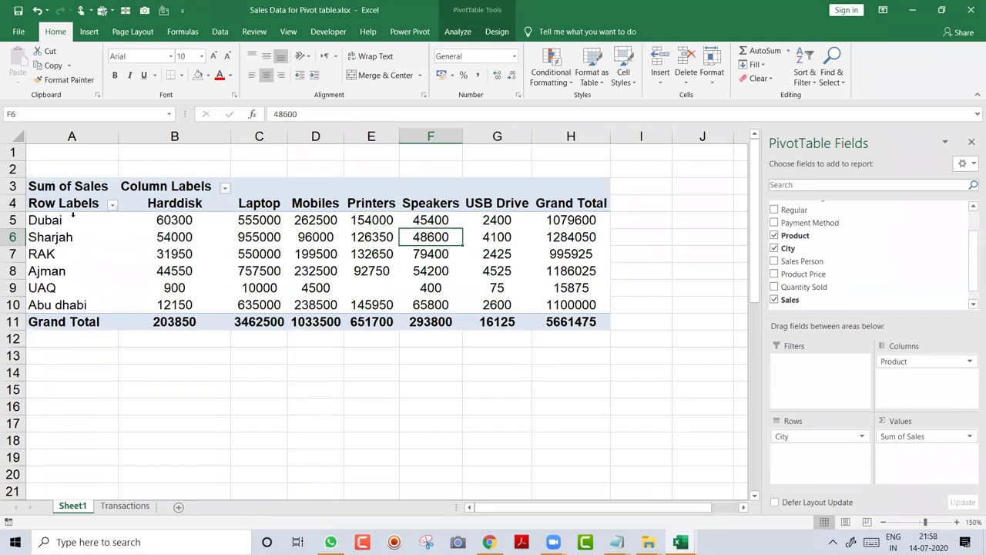
pyautogui.moveTo(72, 200); pyautogui.dragTo(565, 320)
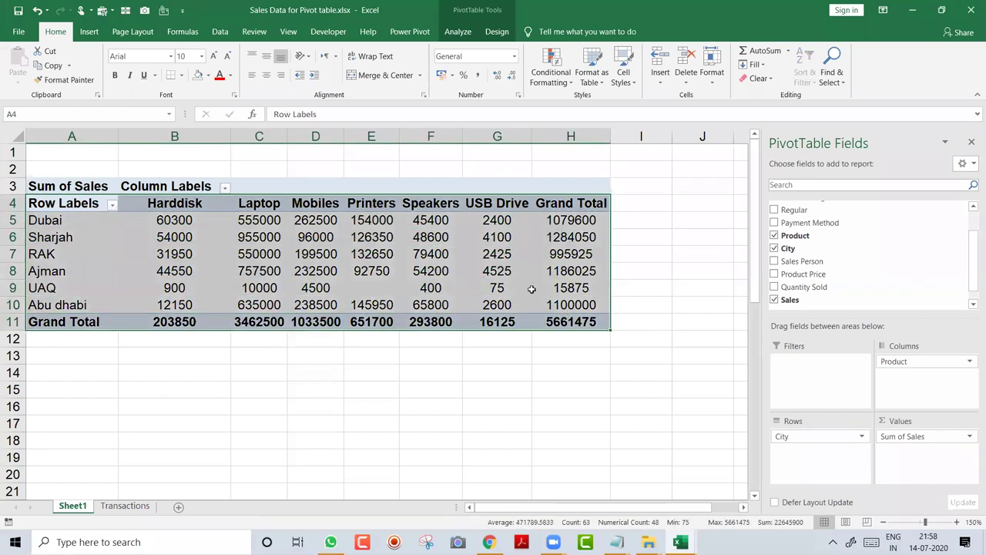
pyautogui.click(494, 256)
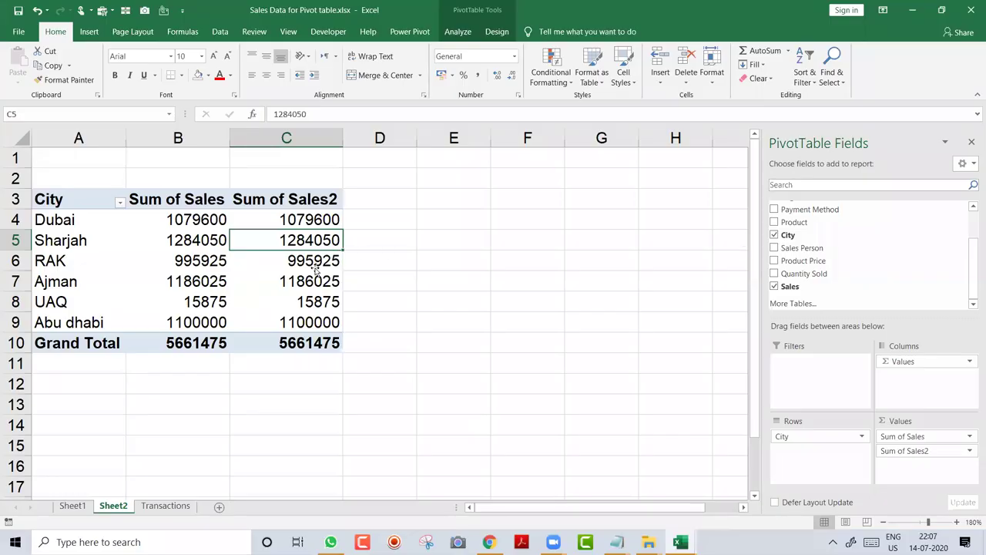
pyautogui.click(315, 267)
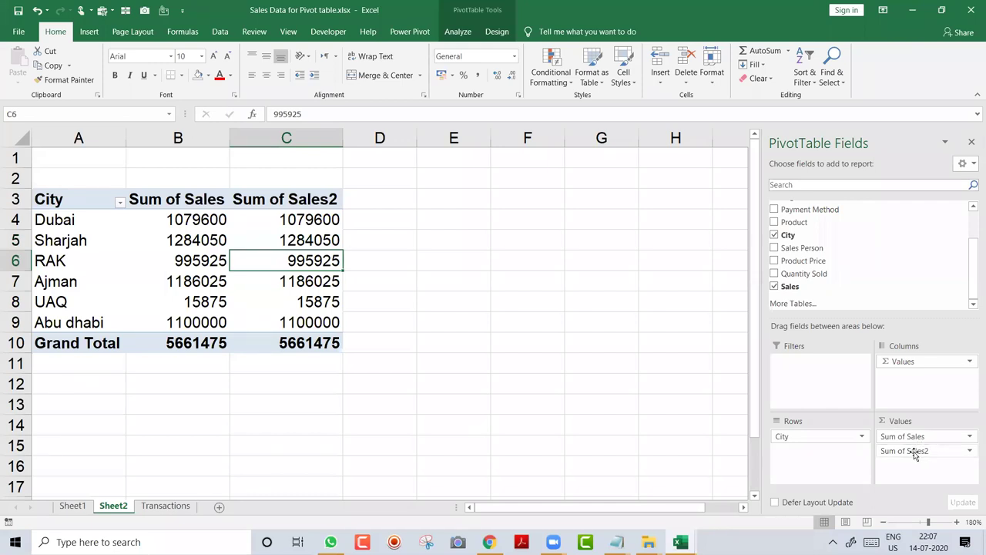
pyautogui.moveTo(915, 453); pyautogui.dragTo(605, 375)
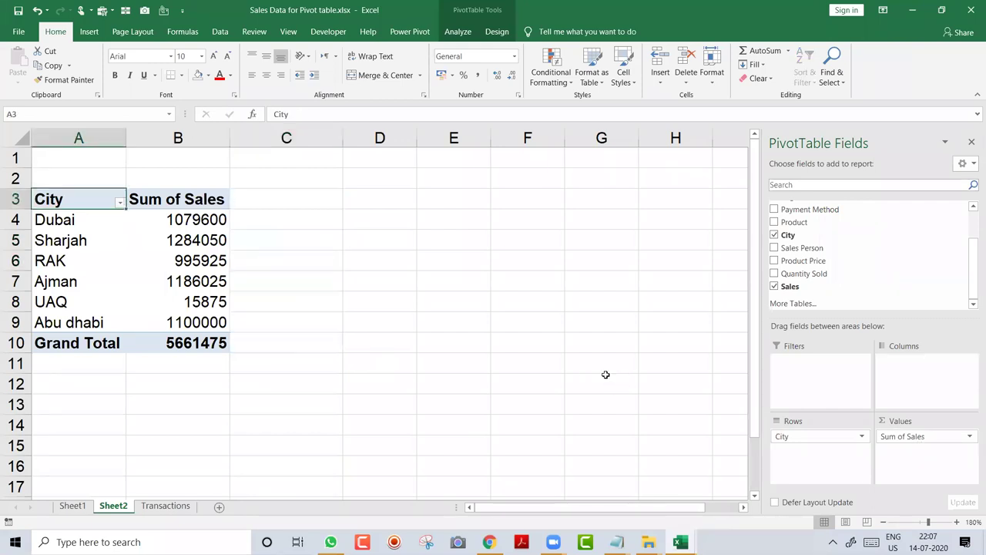
pyautogui.moveTo(99, 197)
pyautogui.mouseDown()
pyautogui.moveTo(188, 193)
pyautogui.moveTo(214, 339)
pyautogui.mouseUp()
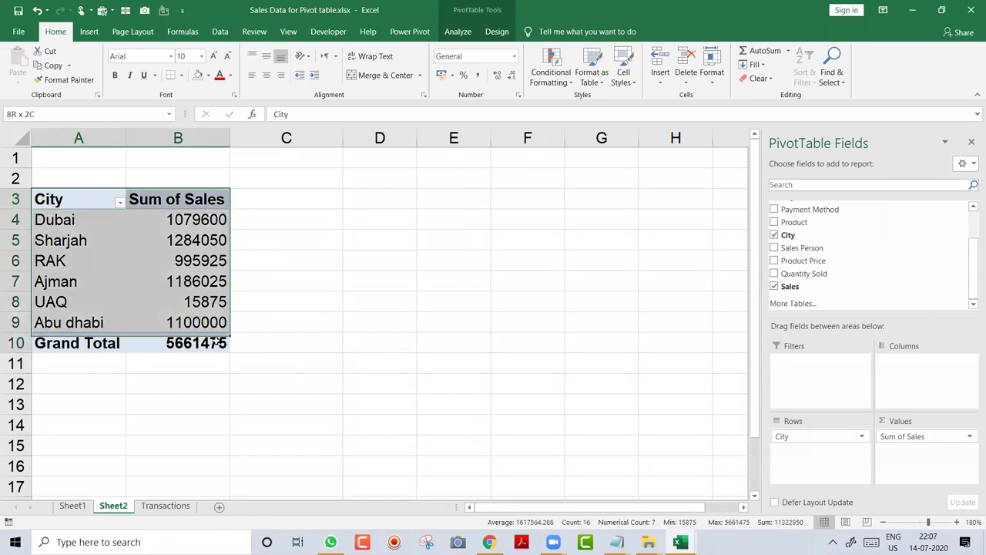
pyautogui.click(205, 262)
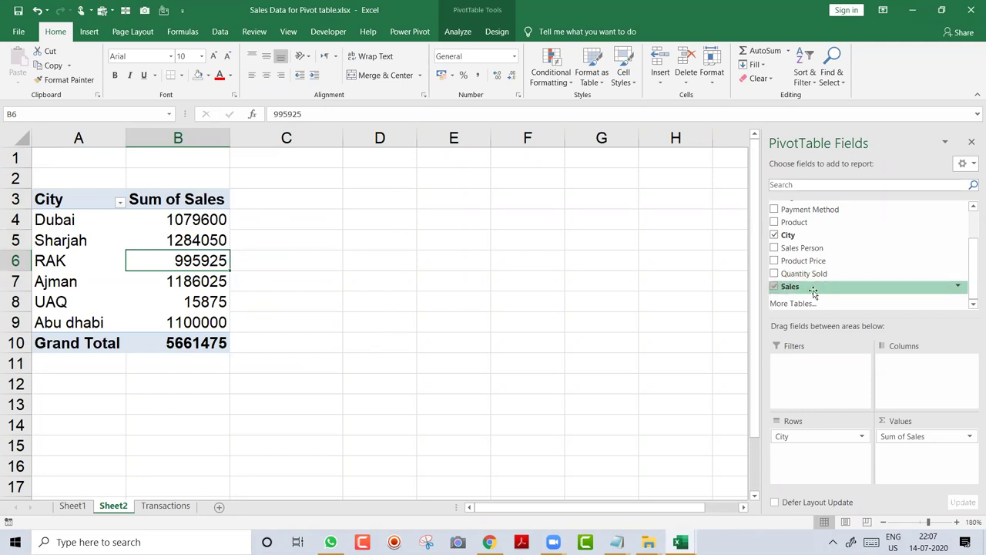
pyautogui.moveTo(813, 289); pyautogui.dragTo(927, 468)
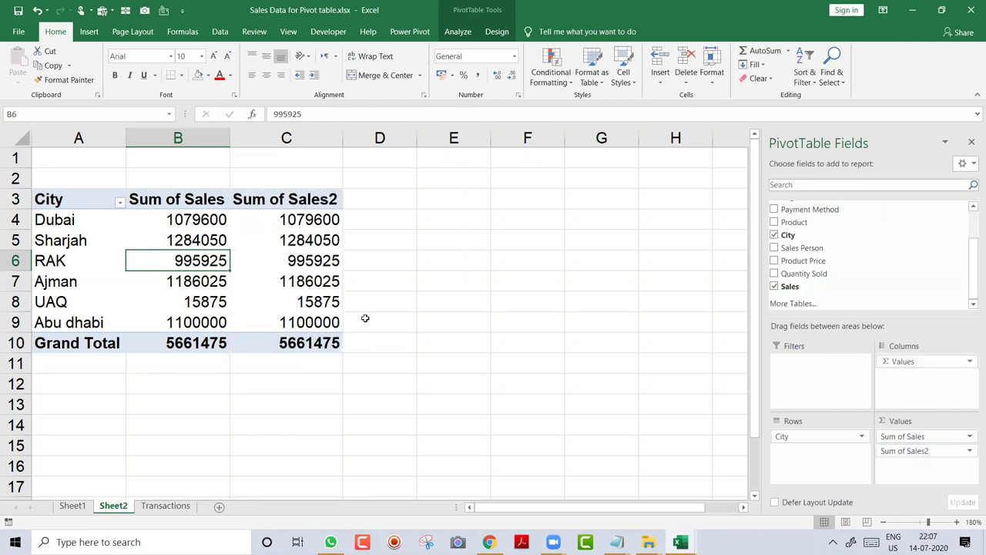
# - Summarize Sum of Sales2 by Count and check the UAQ row's count of 7
pyautogui.rightClick(308, 242)
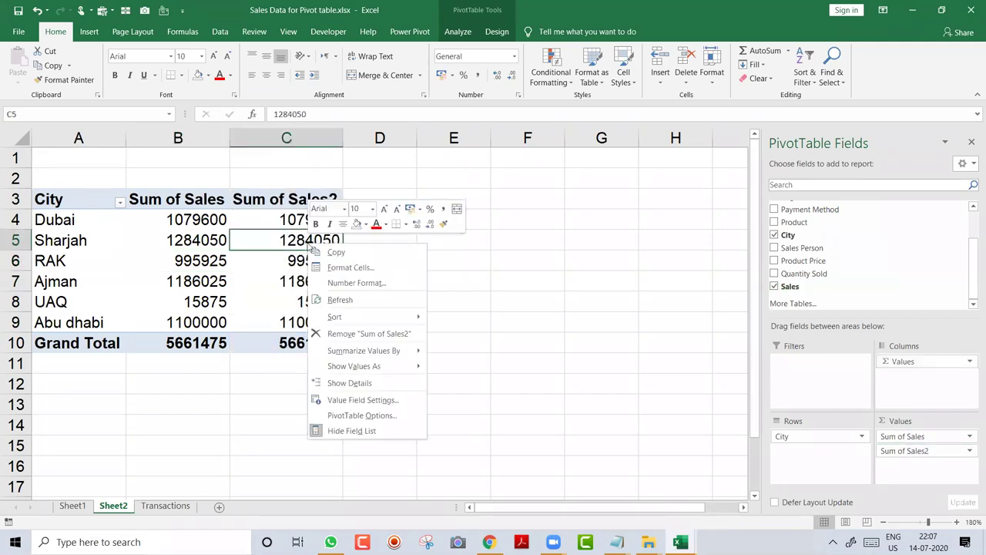
pyautogui.moveTo(401, 354)
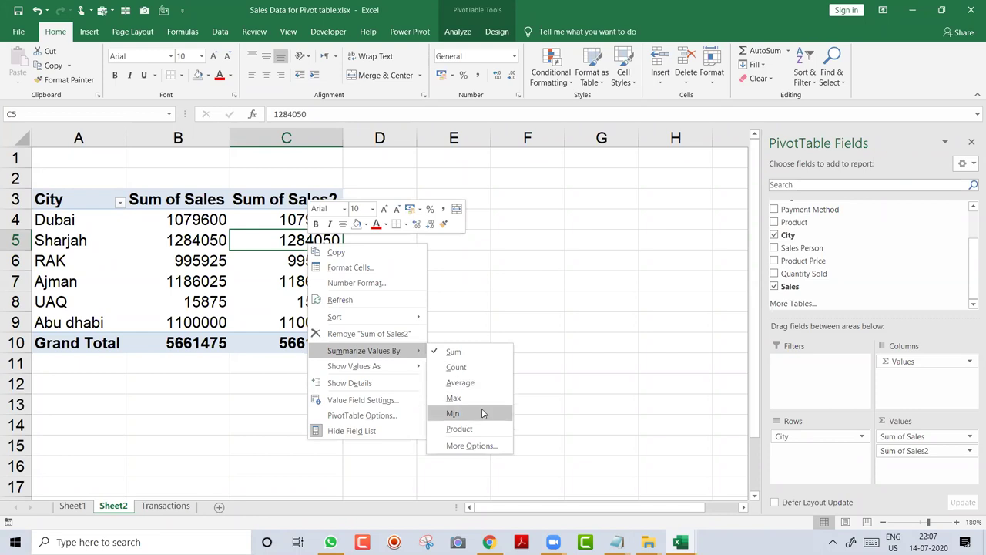
pyautogui.click(486, 370)
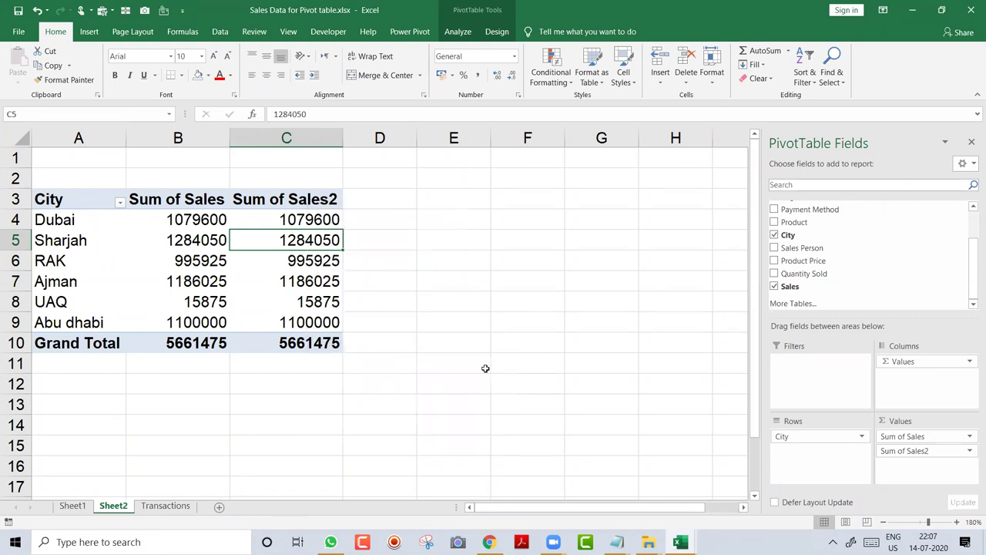
pyautogui.click(108, 307)
pyautogui.moveTo(147, 312); pyautogui.dragTo(286, 299)
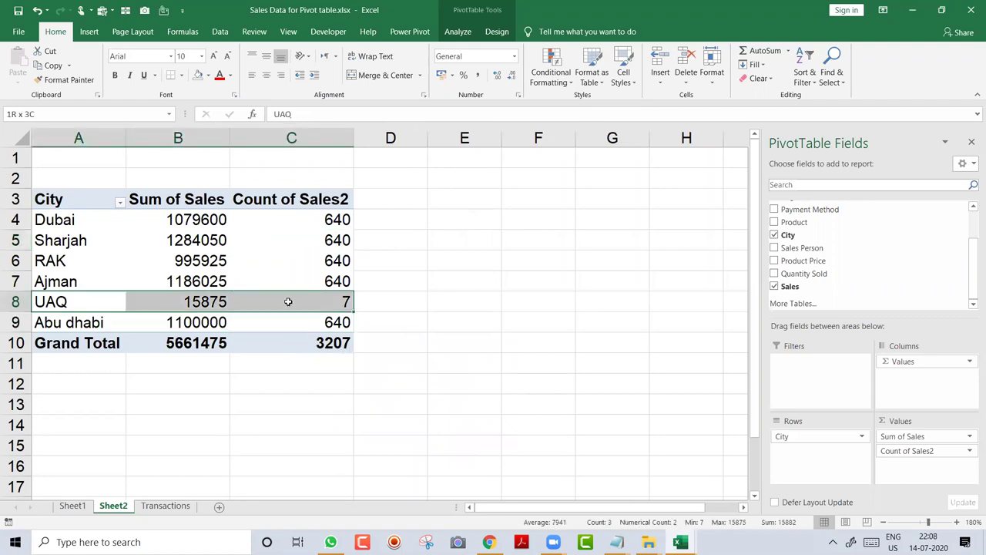
pyautogui.click(301, 240)
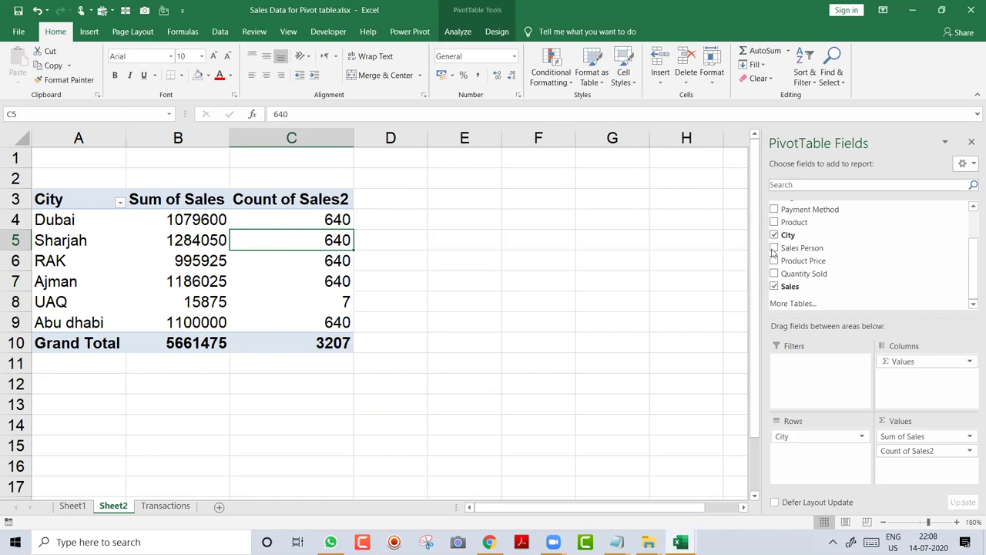
# - Add Sales to Values again and show the new Sum of Sales2 as % of Grand Total
pyautogui.moveTo(832, 285); pyautogui.dragTo(925, 477)
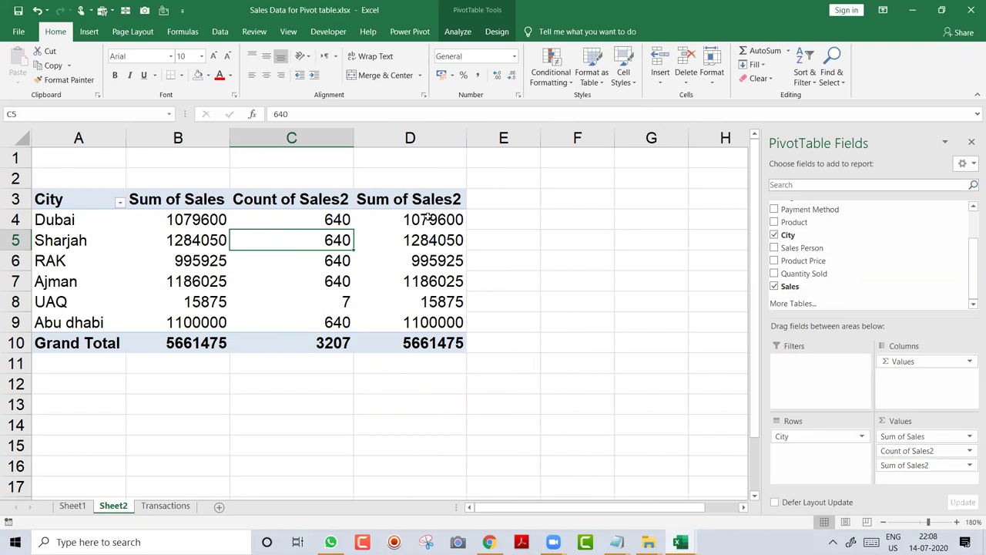
pyautogui.moveTo(436, 222)
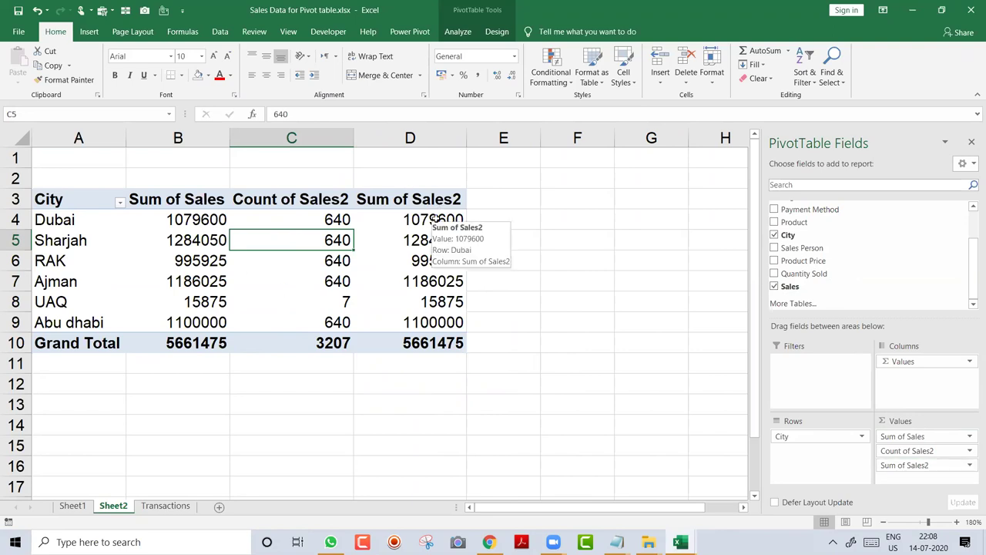
pyautogui.rightClick(435, 222)
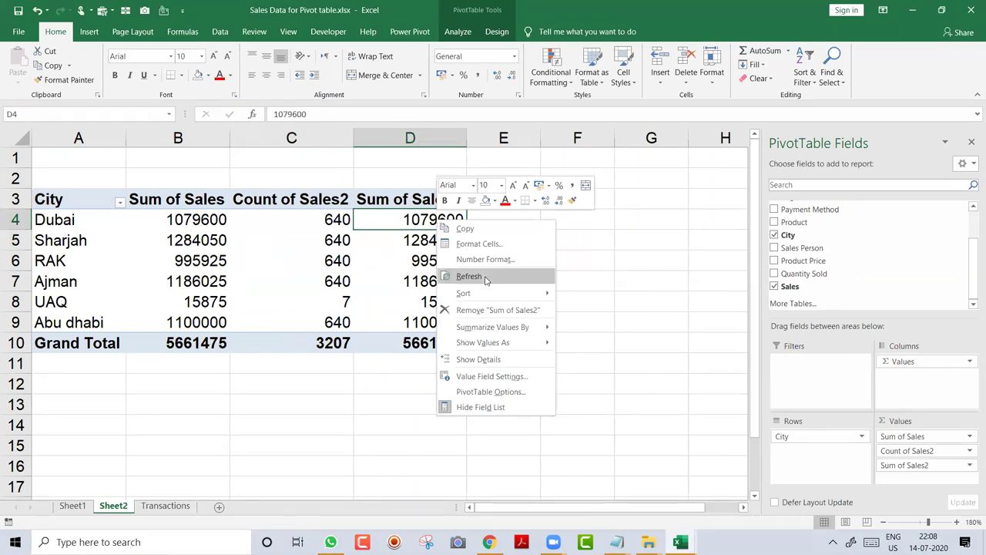
pyautogui.moveTo(523, 332)
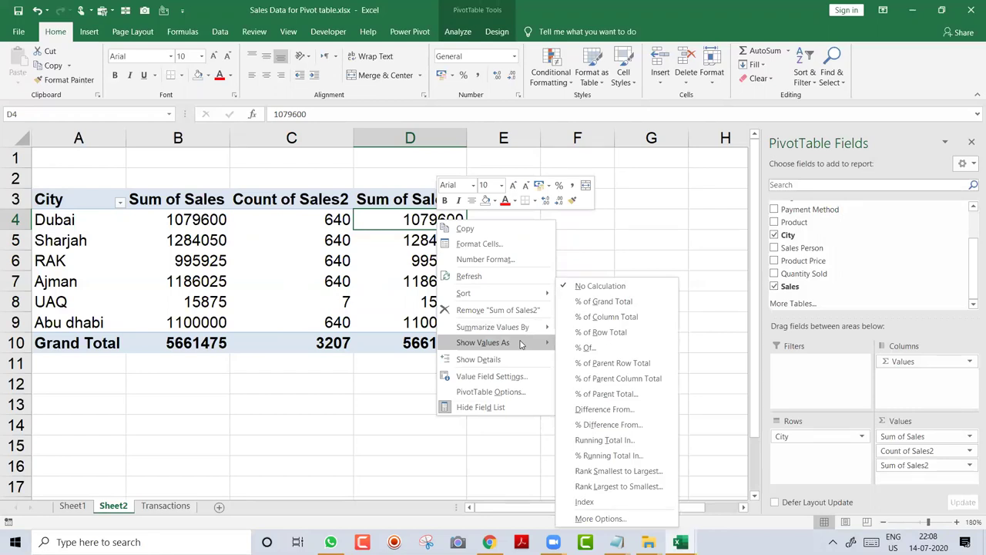
pyautogui.click(662, 305)
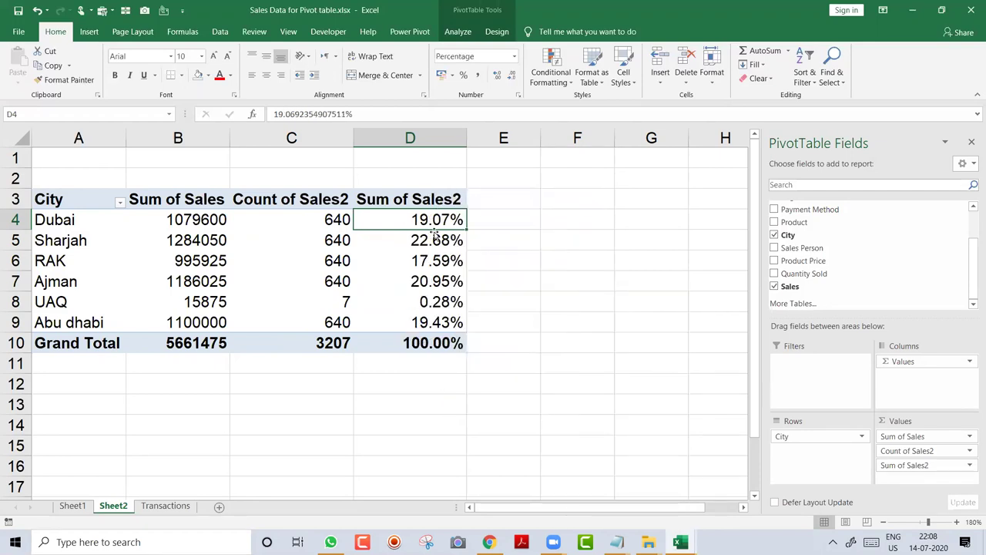
# - Type the headers Total Sales, Total Records and Contribution into B3, C3 and D3
pyautogui.press('Left')
pyautogui.press('Left')
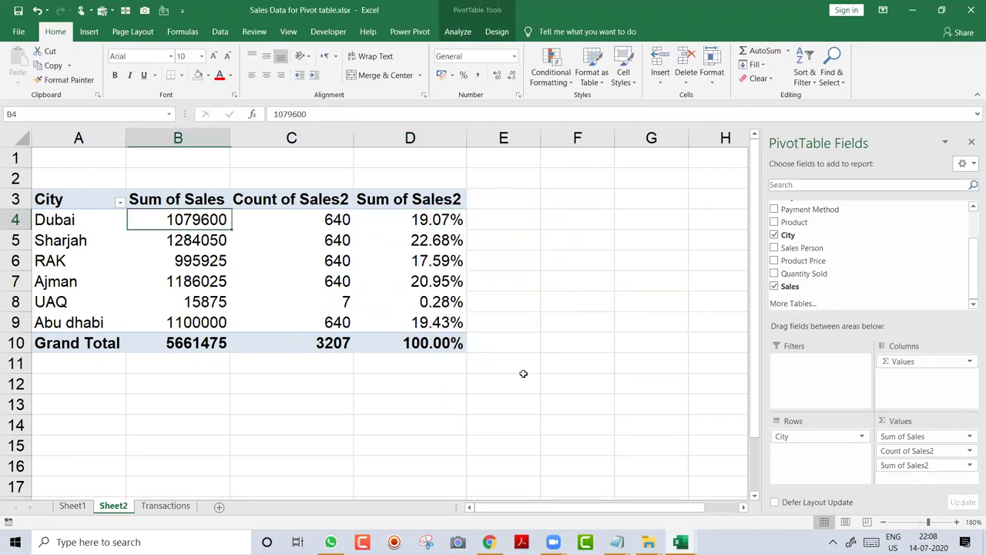
pyautogui.press('Up')
pyautogui.write('Total Sales')
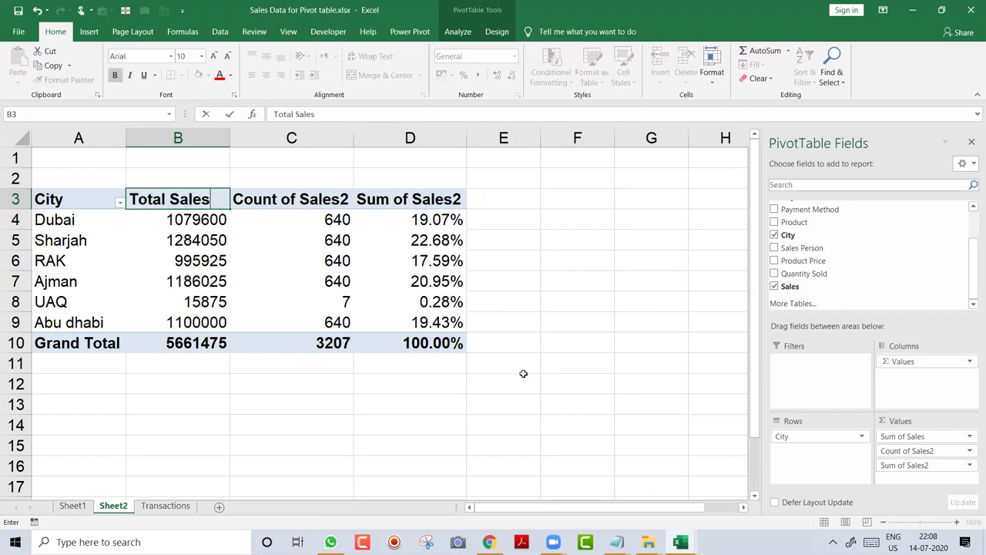
pyautogui.press('Tab')
pyautogui.write('t')
pyautogui.press('BackSpace')
pyautogui.write('Tota')
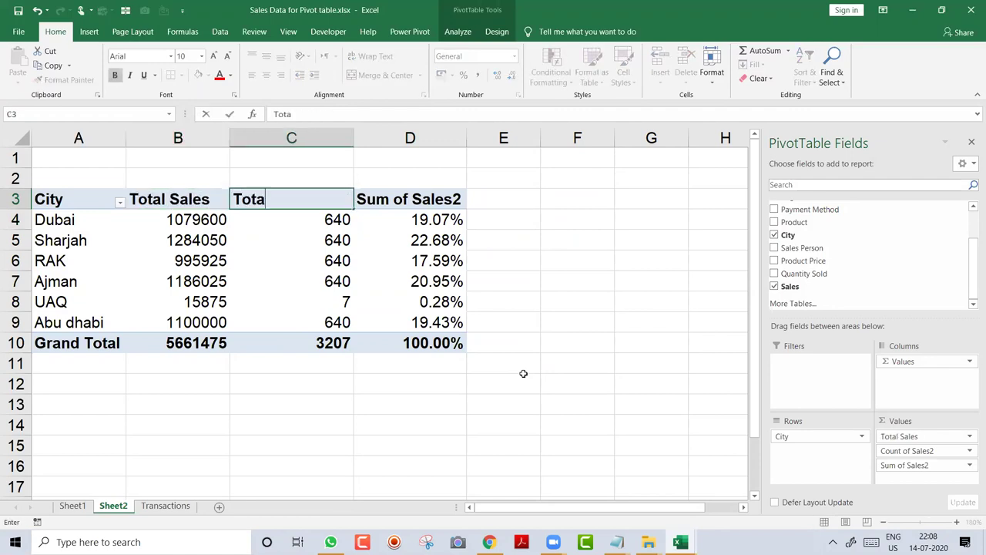
pyautogui.write('l Records')
pyautogui.press('Tab')
pyautogui.write('C')
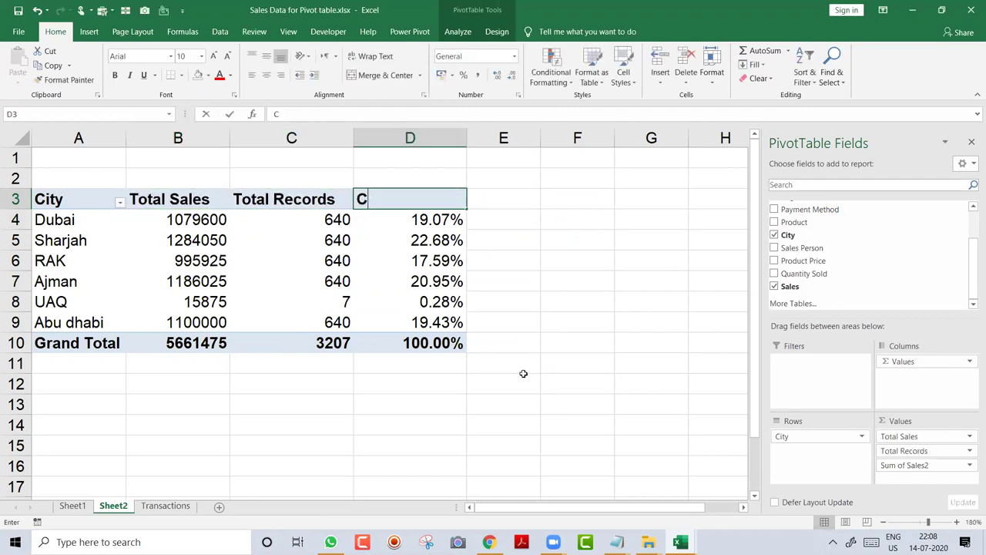
pyautogui.write('ontribution')
pyautogui.press('Return')
pyautogui.press('Up')
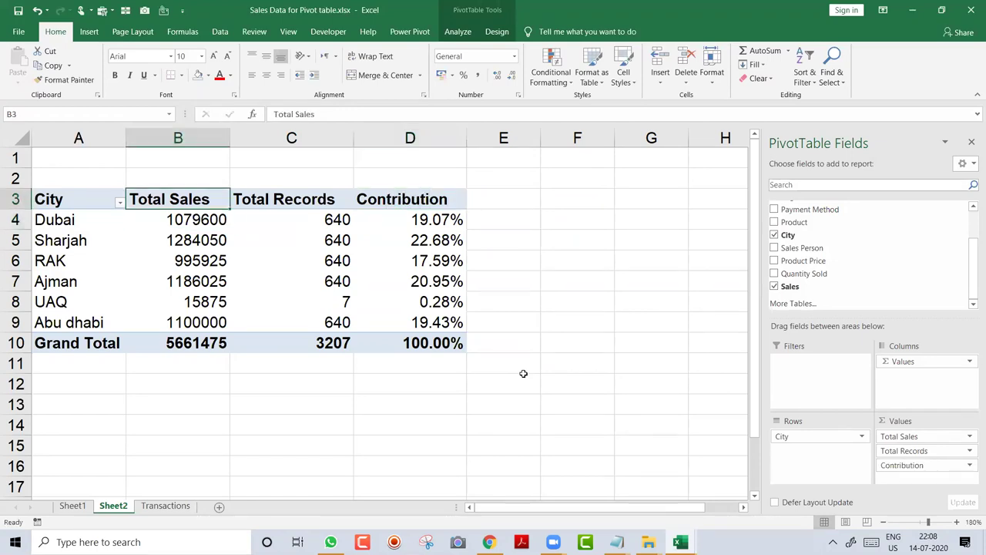
pyautogui.hotkey('ctrl', 'shift', 'End')
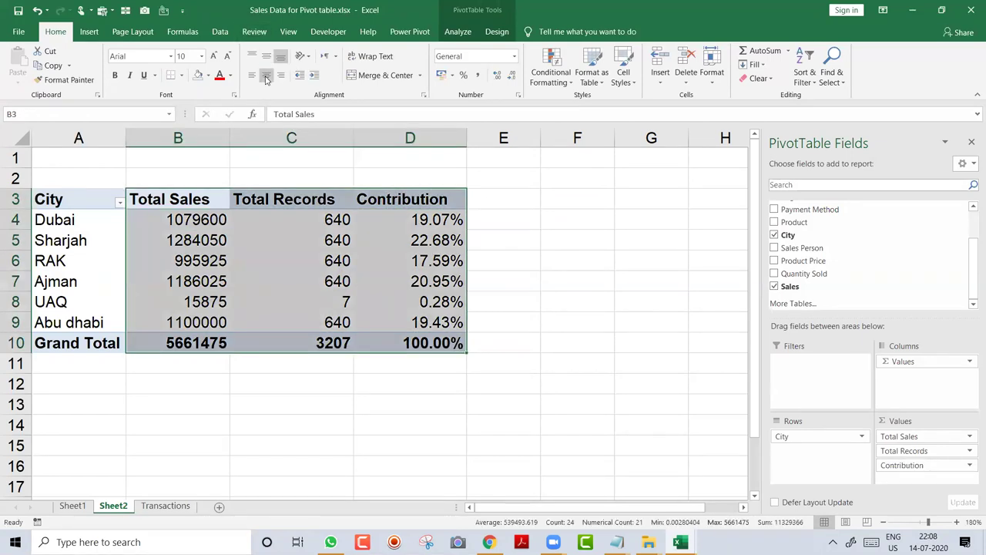
# - Center the values in B3:D10 and apply All Borders to A3:D10
pyautogui.click(266, 75)
pyautogui.press('Left')
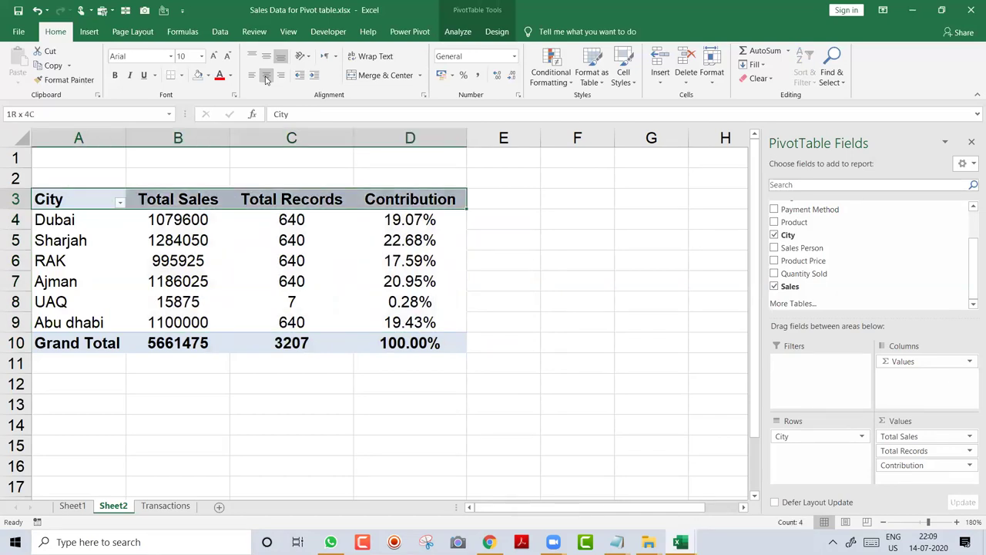
pyautogui.hotkey('ctrl', 'shift', 'End')
pyautogui.hotkey('alt', 'h')
pyautogui.press('b')
pyautogui.press('a')
pyautogui.press('Left')
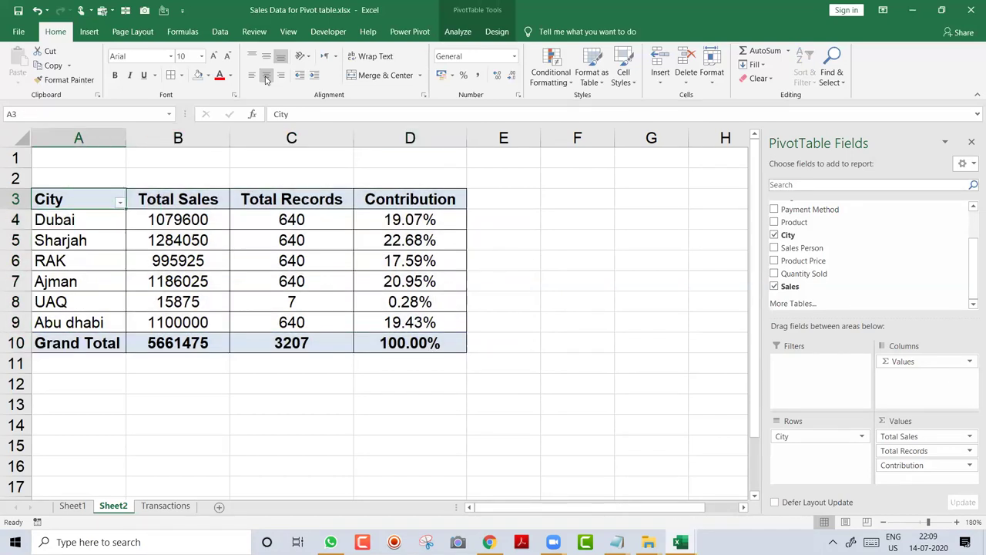
# - Inspect the Transactions data range, then reselect the whole pivot on Sheet2
pyautogui.hotkey('ctrl', 'pagedown')
pyautogui.hotkey('ctrl', 'Home')
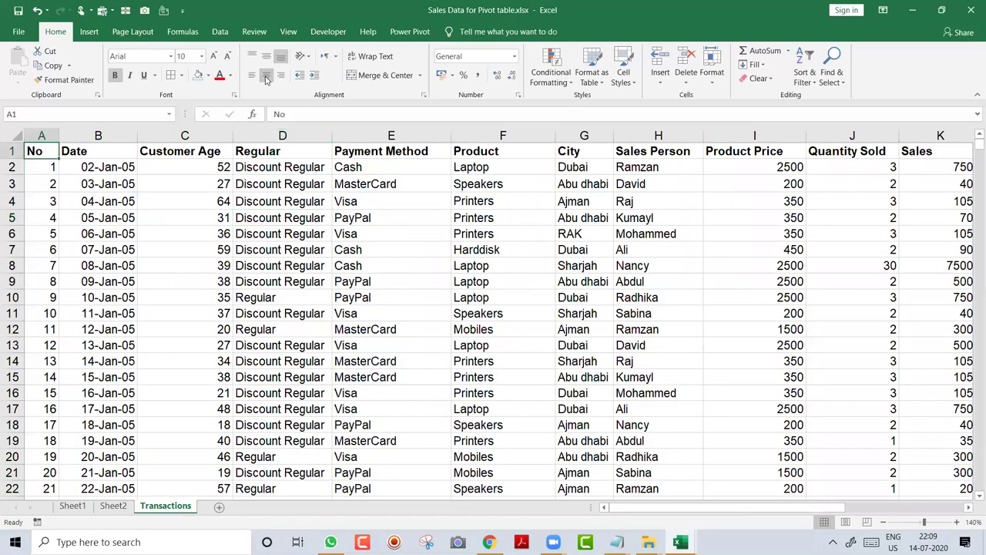
pyautogui.hotkey('ctrl', 'shift', 'End')
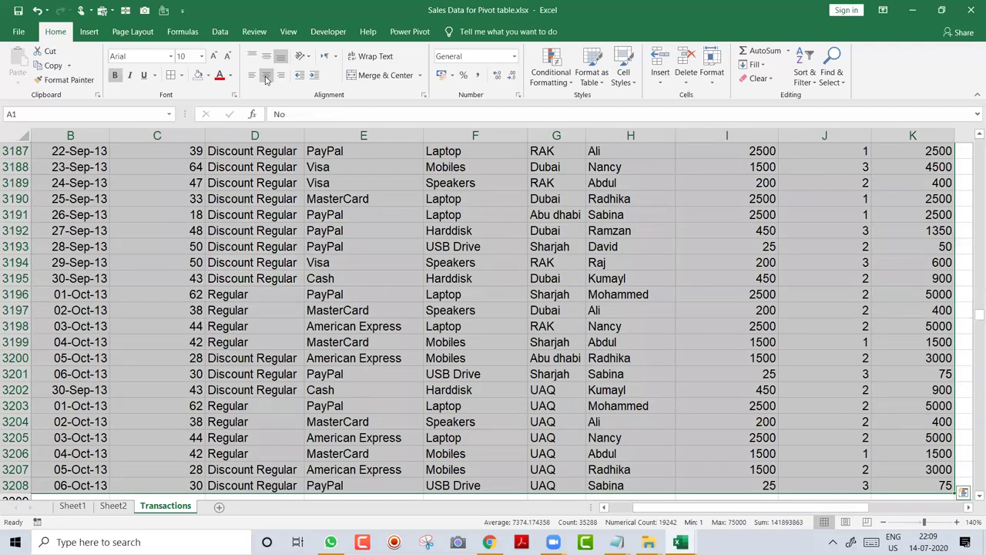
pyautogui.hotkey('ctrl', 'Home')
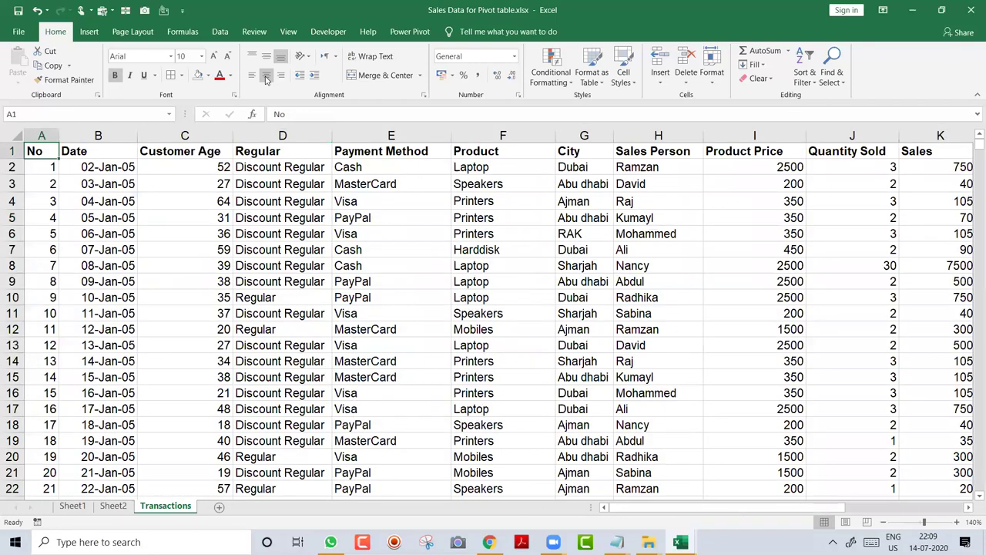
pyautogui.hotkey('ctrl', 'pageup')
pyautogui.hotkey('ctrl', 'shift', 'Down')
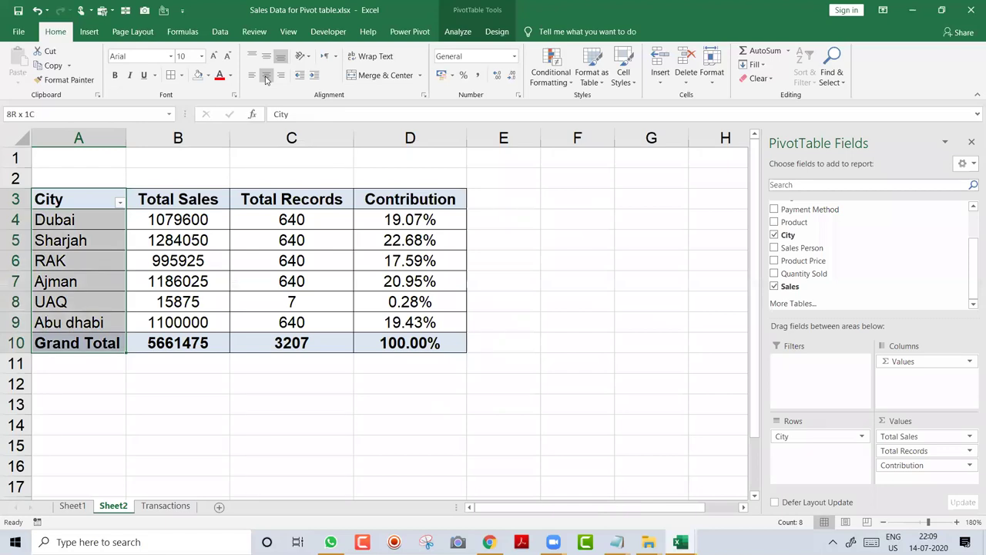
pyautogui.hotkey('ctrl', 'shift', 'Right')
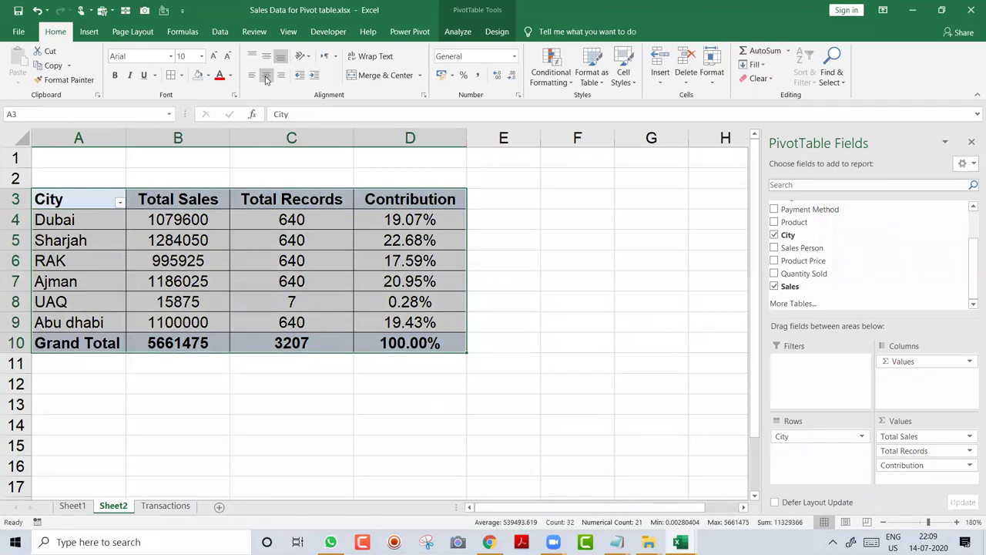
# - Undo the borders, centring, header renames, percentage display and extra Sales columns
pyautogui.click(344, 199)
pyautogui.hotkey('ctrl', 'z')
pyautogui.hotkey('ctrl', 'z')
pyautogui.hotkey('ctrl', 'z')
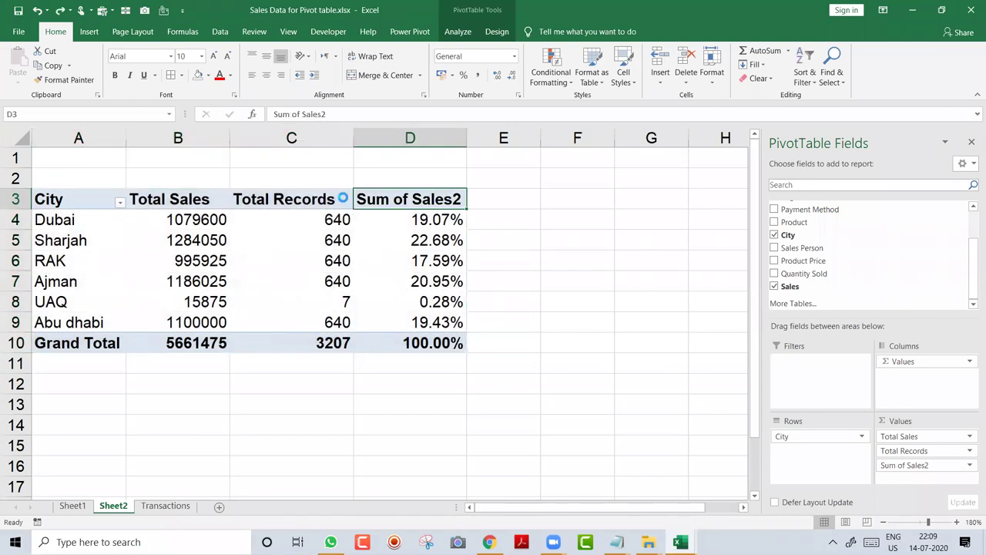
pyautogui.hotkey('ctrl', 'z')
pyautogui.hotkey('ctrl', 'z')
pyautogui.hotkey('ctrl', 'z')
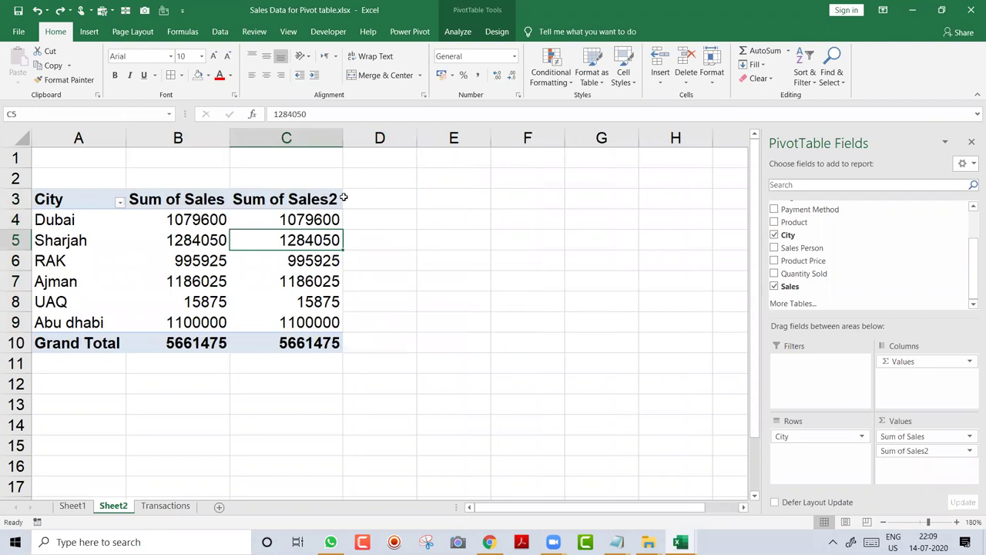
pyautogui.hotkey('ctrl', 'z')
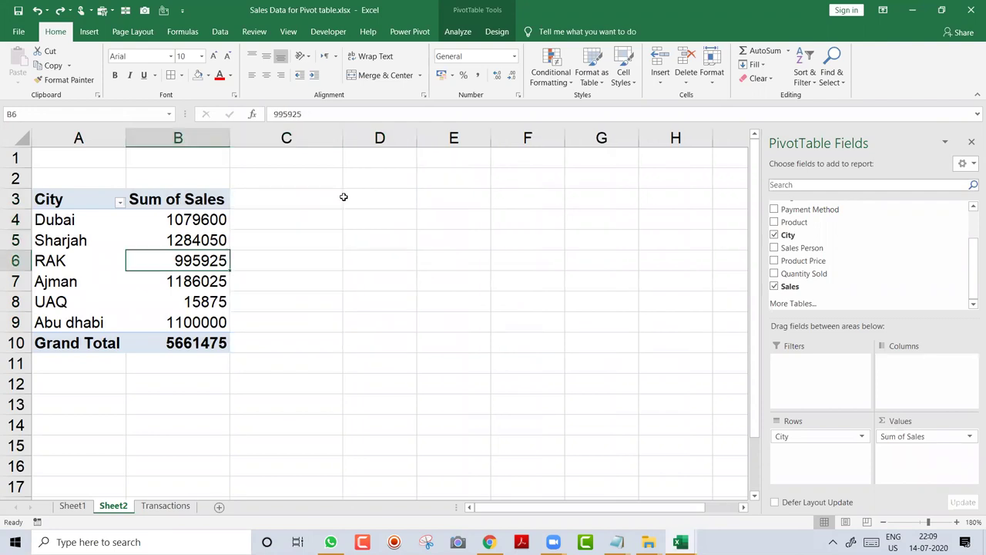
pyautogui.click(181, 221)
# - Add Sales twice more; count Sum of Sales2 and show Sum of Sales3 as % of Grand Total
pyautogui.moveTo(819, 288); pyautogui.dragTo(922, 462)
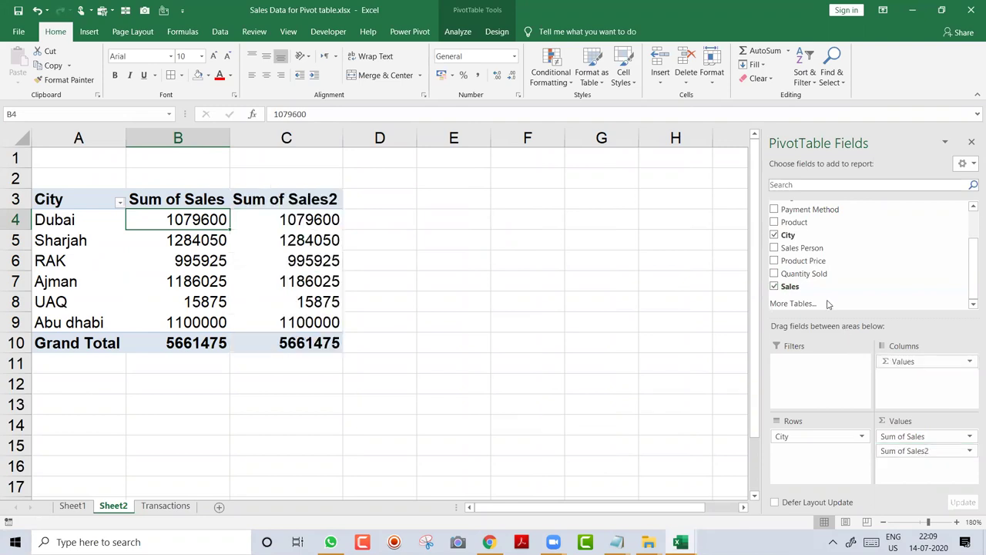
pyautogui.moveTo(822, 285); pyautogui.dragTo(914, 459)
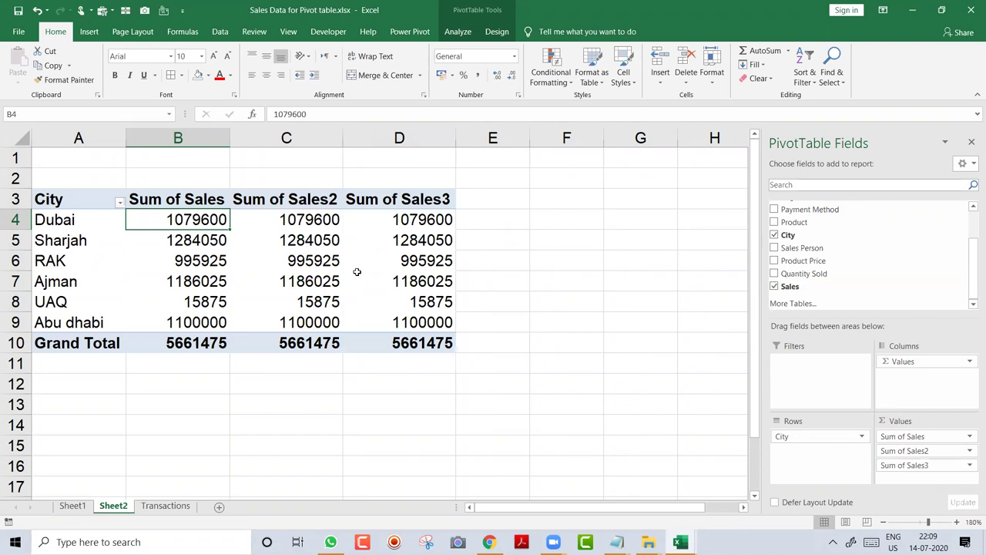
pyautogui.rightClick(310, 235)
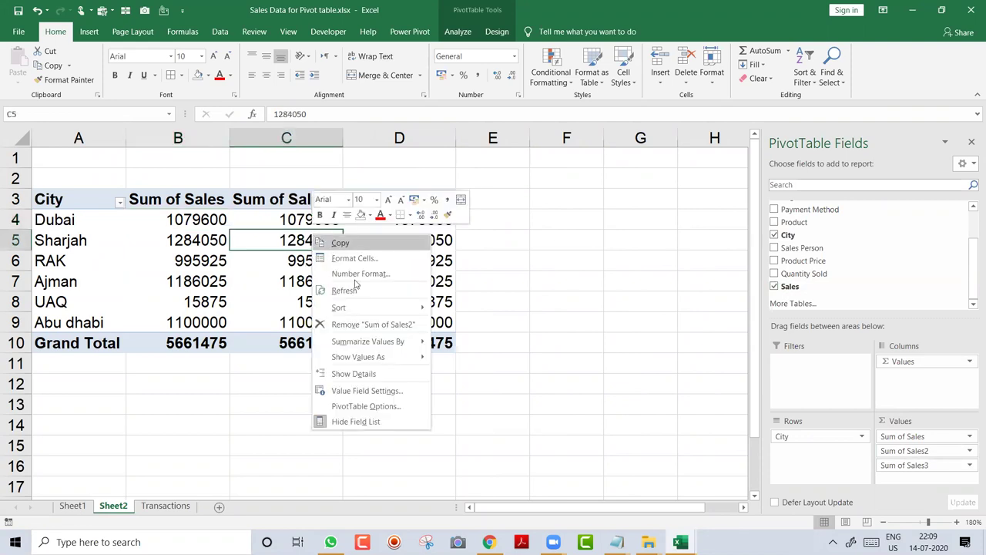
pyautogui.moveTo(400, 342)
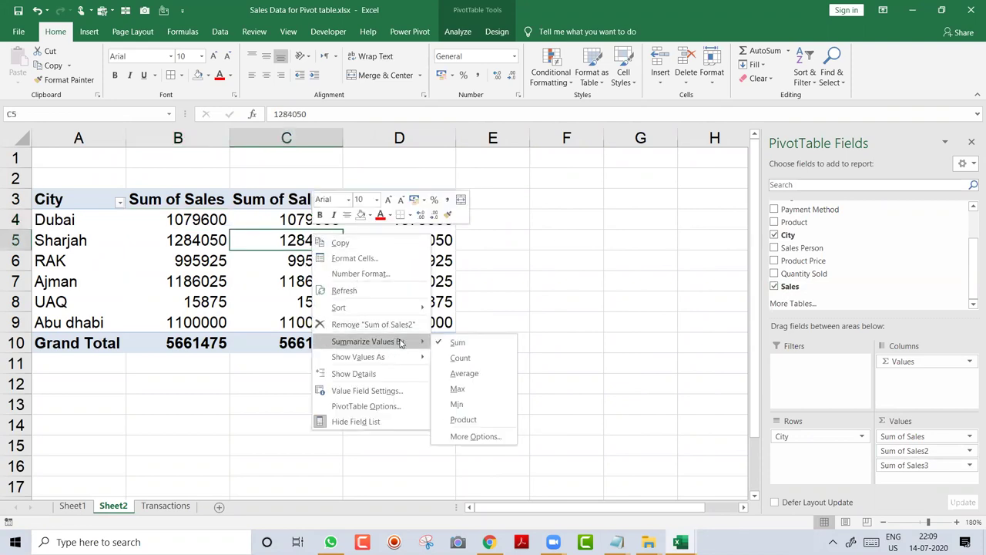
pyautogui.click(491, 359)
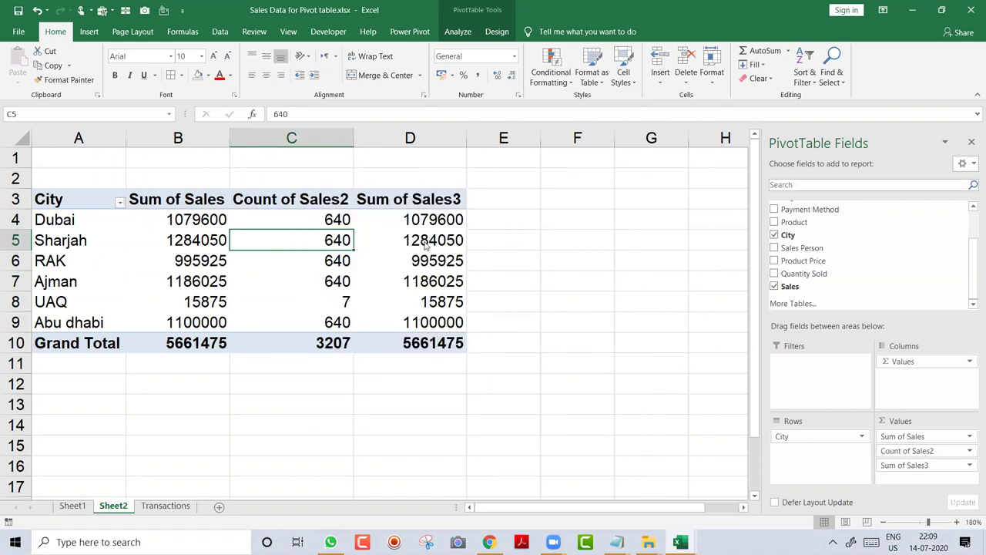
pyautogui.rightClick(424, 240)
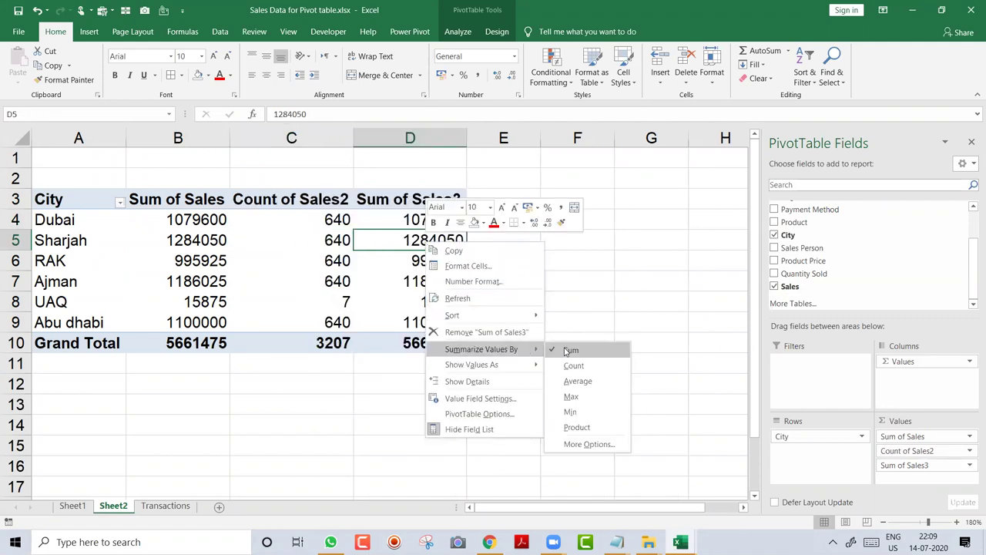
pyautogui.moveTo(517, 363)
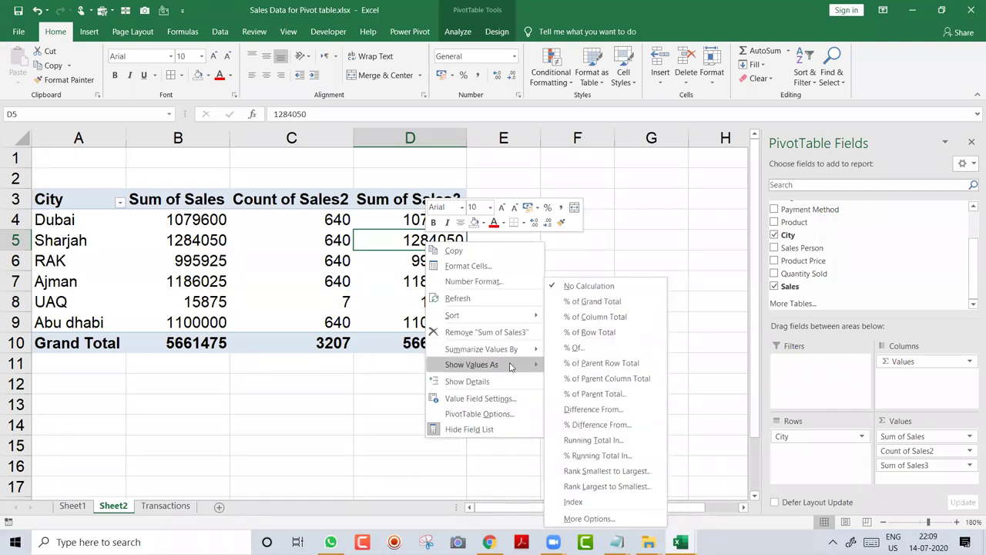
pyautogui.click(628, 301)
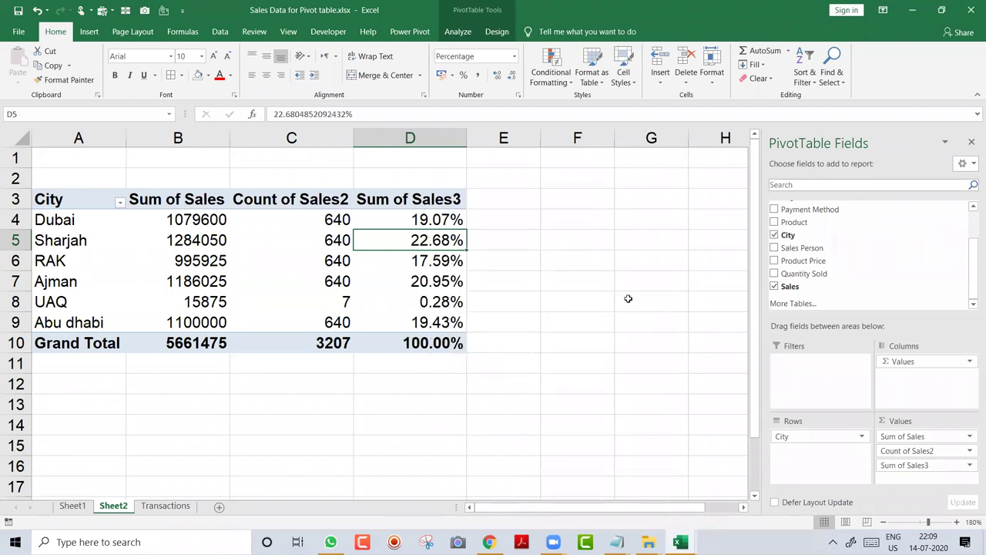
# - Rename the headers to Total Sales, Total Records and Contribution, correcting a typo
pyautogui.press('Left')
pyautogui.press('Up')
pyautogui.press('Up')
pyautogui.press('Left')
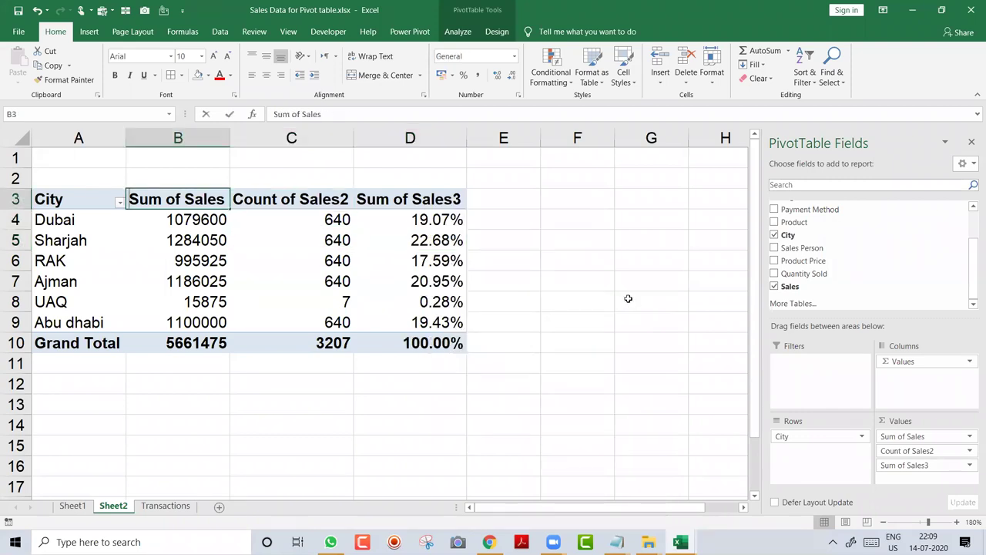
pyautogui.write('Total Sales')
pyautogui.press('Right')
pyautogui.write('To')
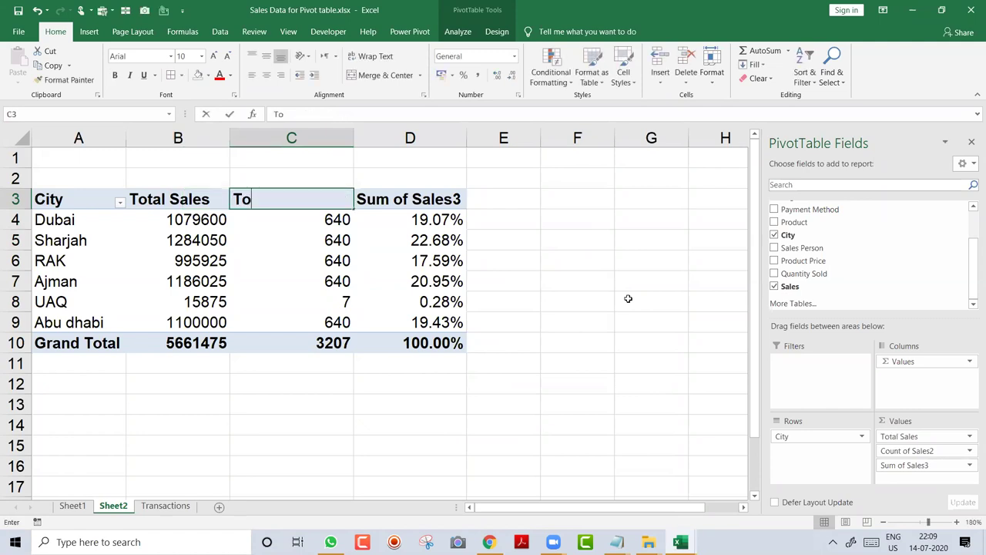
pyautogui.write('tal Records')
pyautogui.press('Right')
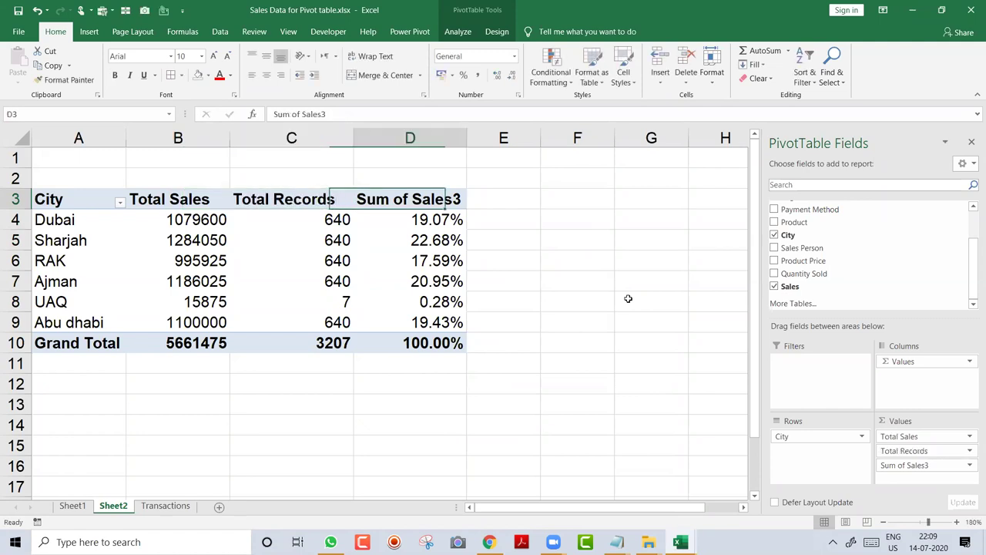
pyautogui.write('Contribtuion')
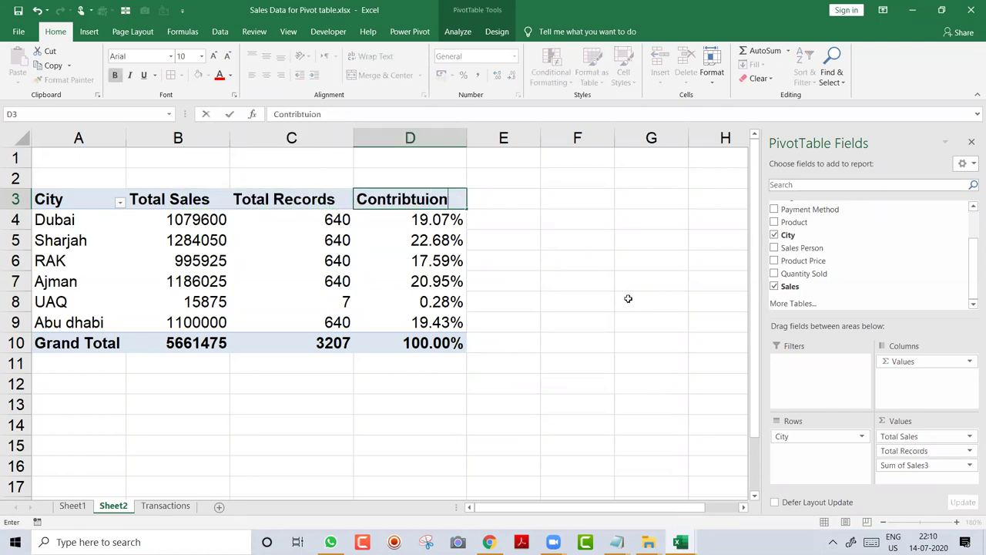
pyautogui.press('BackSpace')
pyautogui.press('BackSpace')
pyautogui.press('BackSpace')
pyautogui.press('BackSpace')
pyautogui.press('BackSpace')
pyautogui.write('ution')
pyautogui.press('Return')
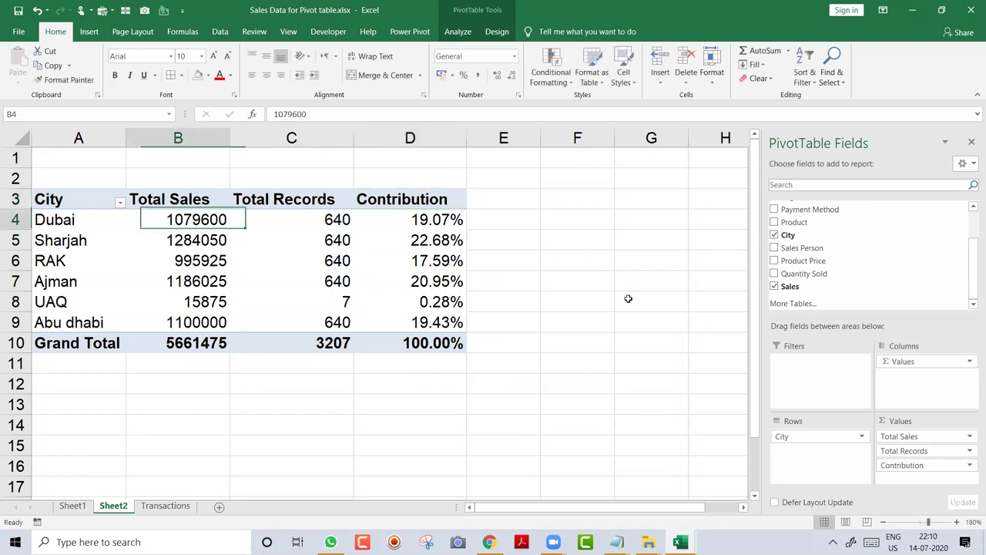
pyautogui.rightClick(402, 243)
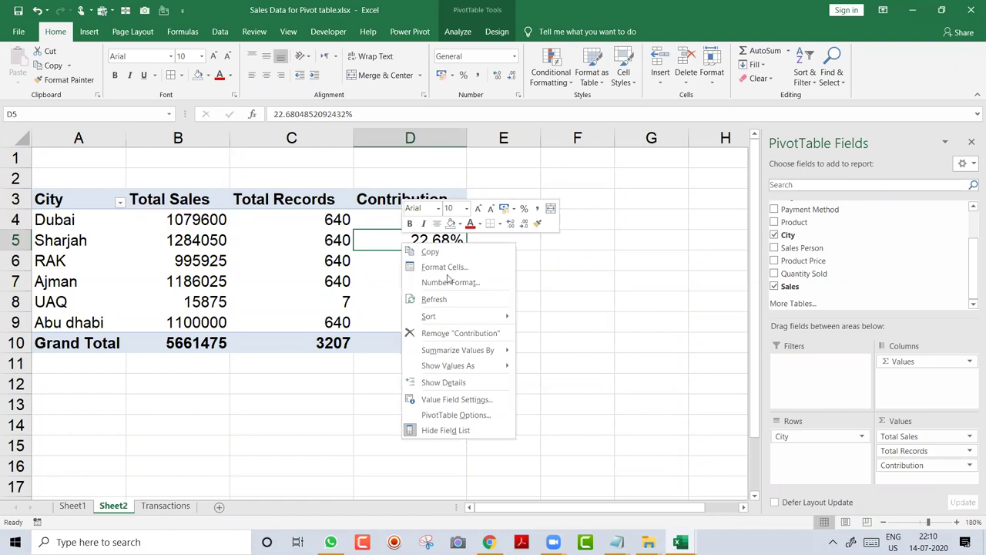
pyautogui.moveTo(493, 365)
pyautogui.rightClick(320, 249)
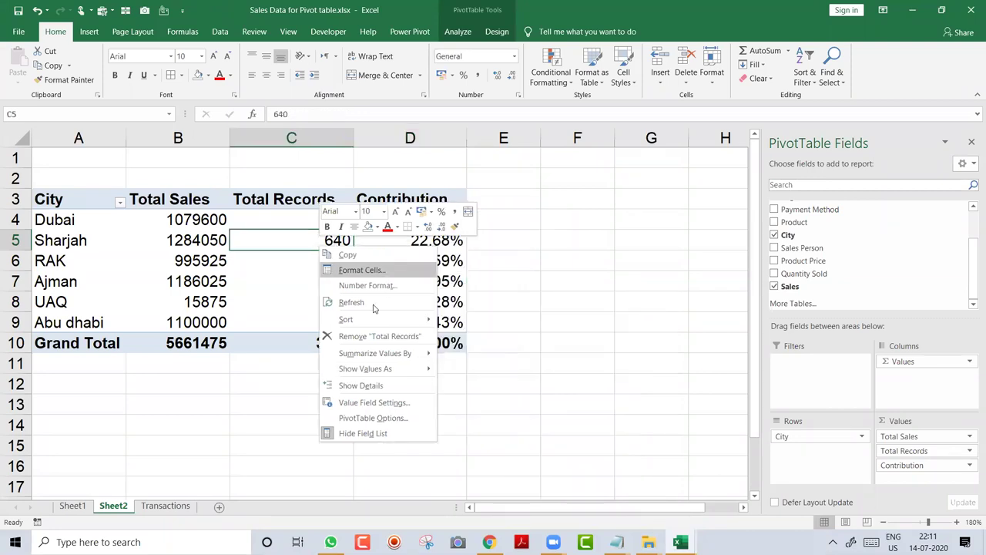
pyautogui.moveTo(416, 353)
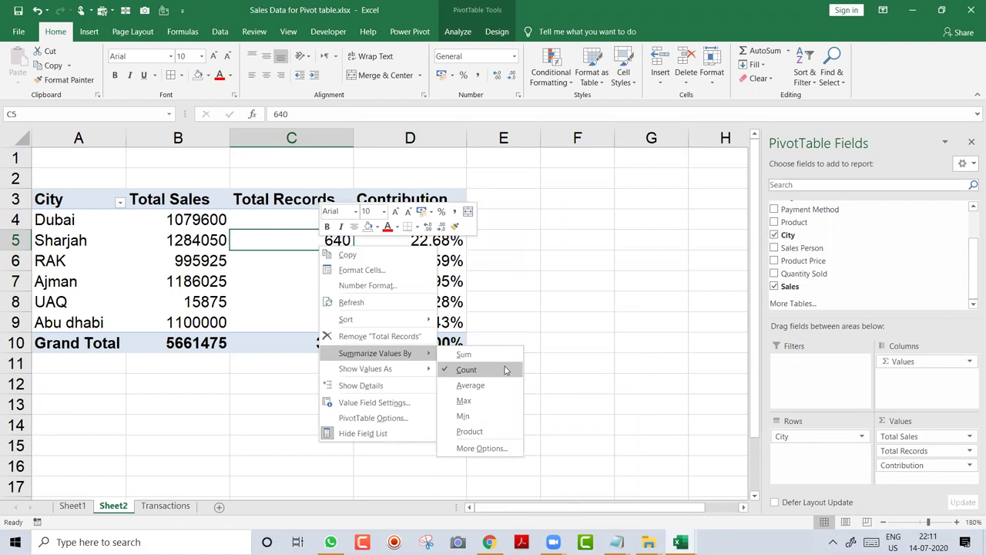
pyautogui.press('Escape')
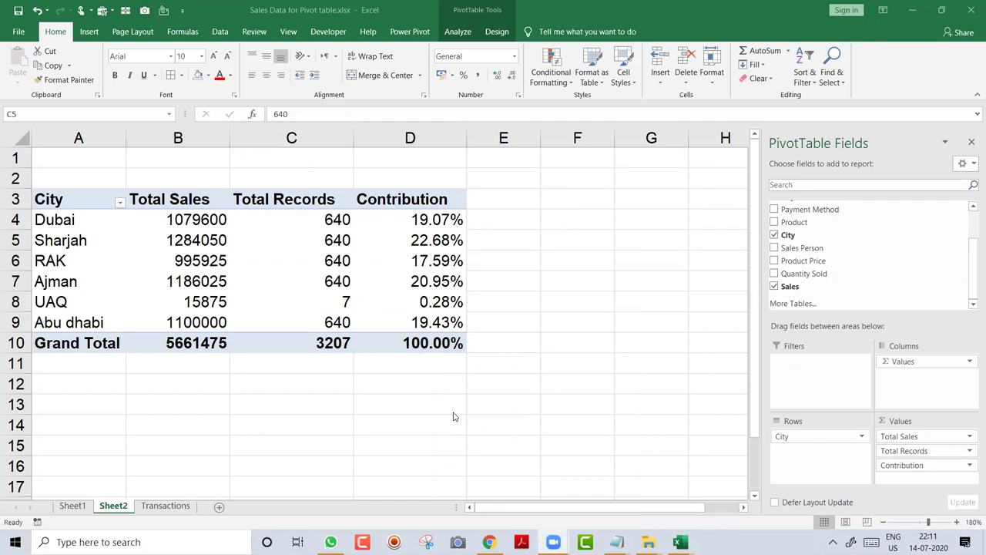
# - Replace Contribution with a plain Sum of Sales field, then view the Transactions sheet
pyautogui.click(395, 234)
pyautogui.click(394, 233)
pyautogui.moveTo(903, 465); pyautogui.dragTo(664, 311)
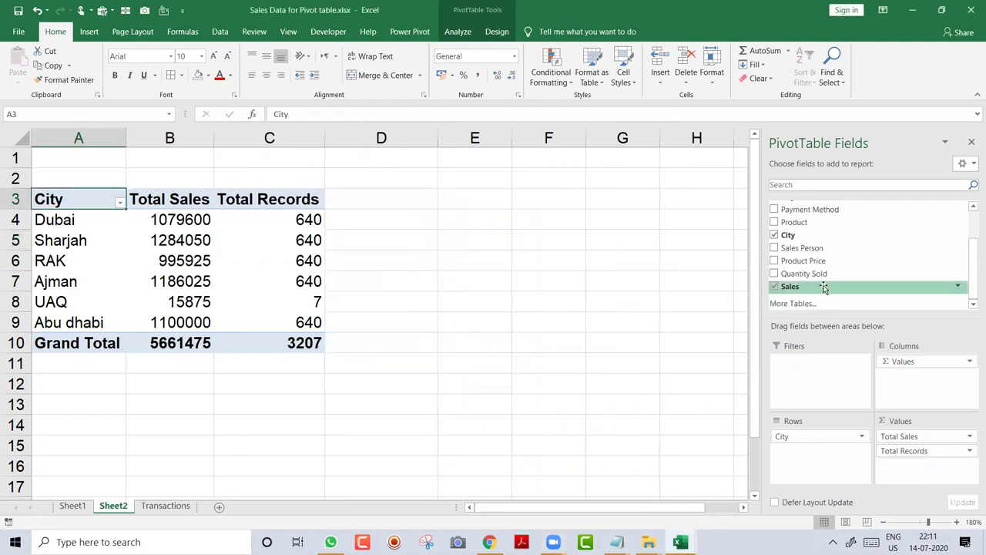
pyautogui.moveTo(816, 287); pyautogui.dragTo(902, 465)
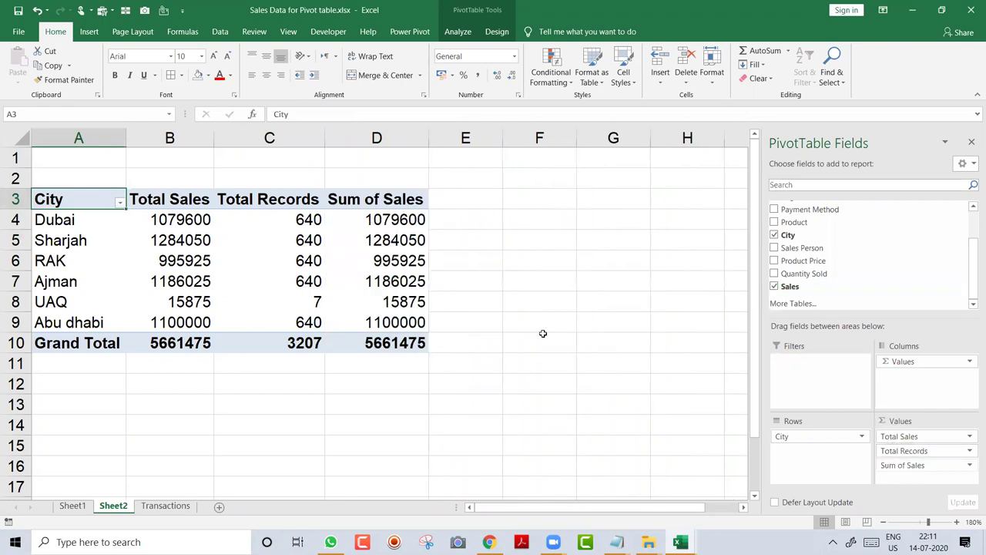
pyautogui.rightClick(401, 247)
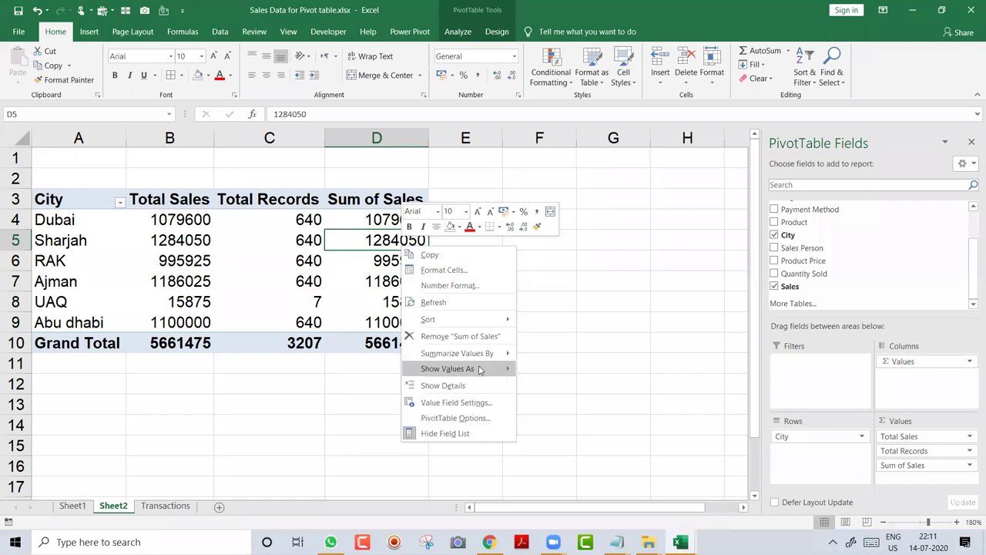
pyautogui.moveTo(479, 370)
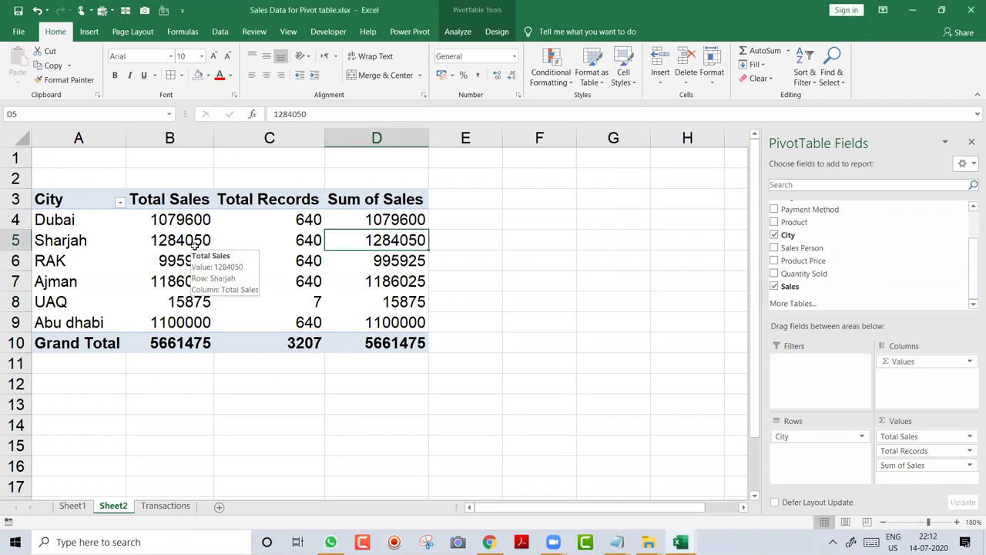
pyautogui.hotkey('ctrl', 'pagedown')
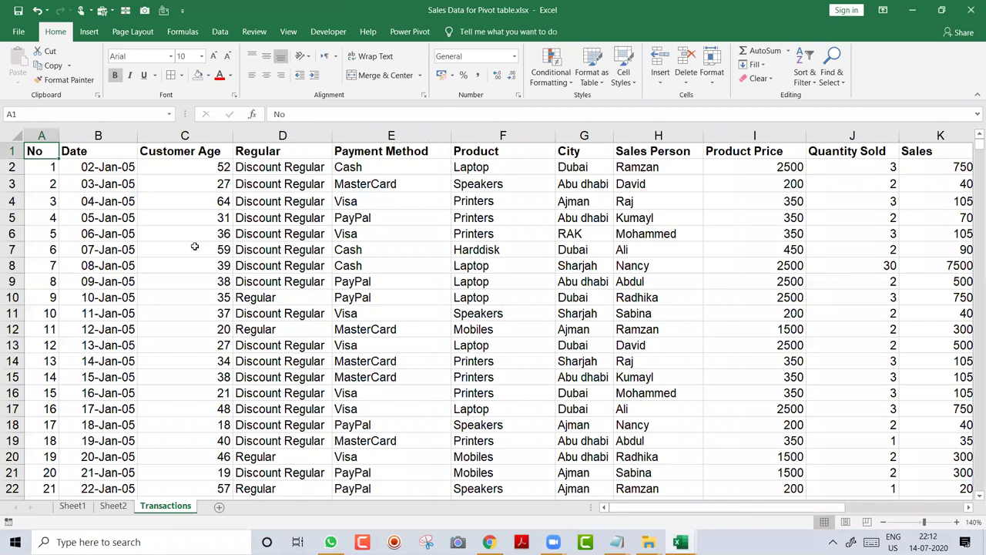
# - Copy the transactions A1:K3208 into a new workbook and autofit all columns
pyautogui.hotkey('ctrl', 'shift', 'Down')
pyautogui.hotkey('ctrl', 'shift', 'Right')
pyautogui.hotkey('ctrl', 'c')
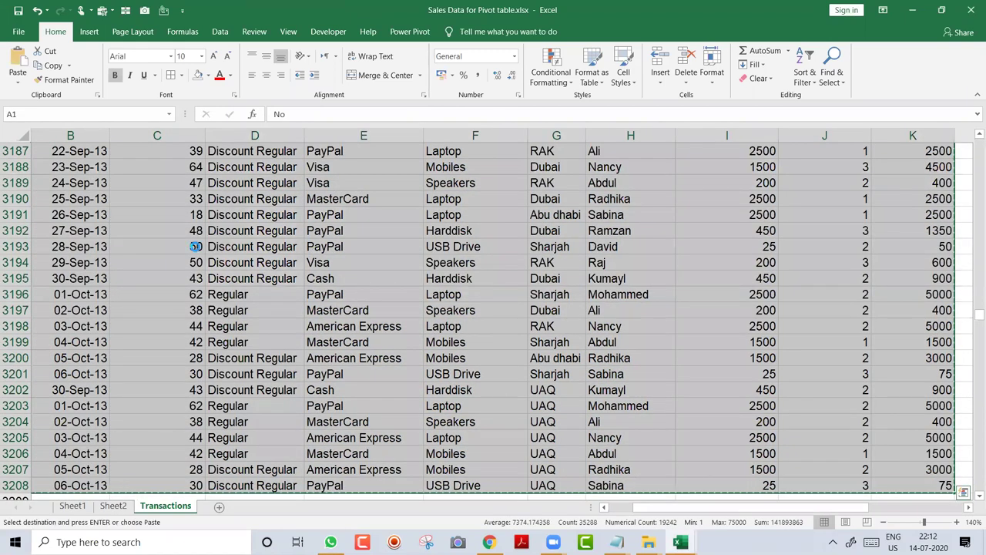
pyautogui.hotkey('ctrl', 'n')
pyautogui.hotkey('ctrl', 'v')
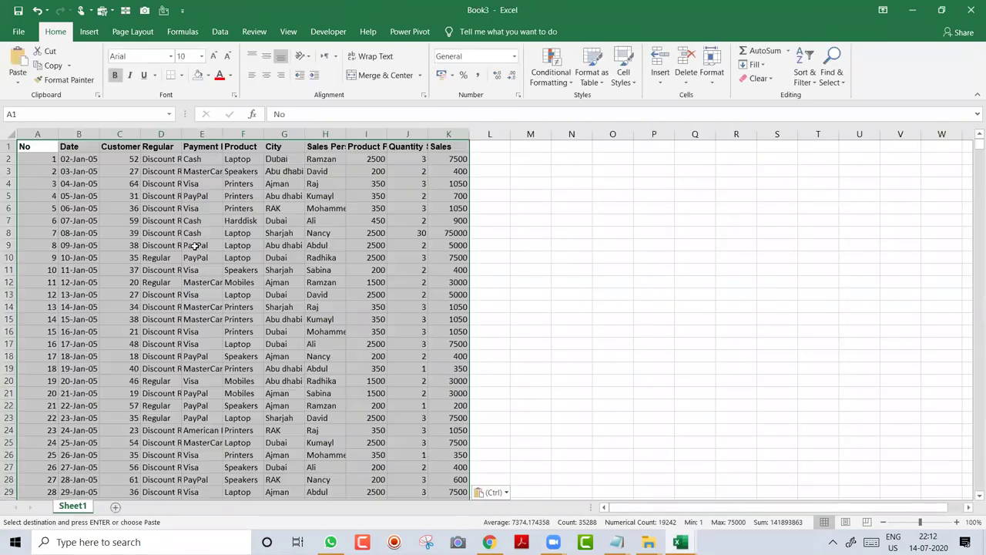
pyautogui.click(320, 185)
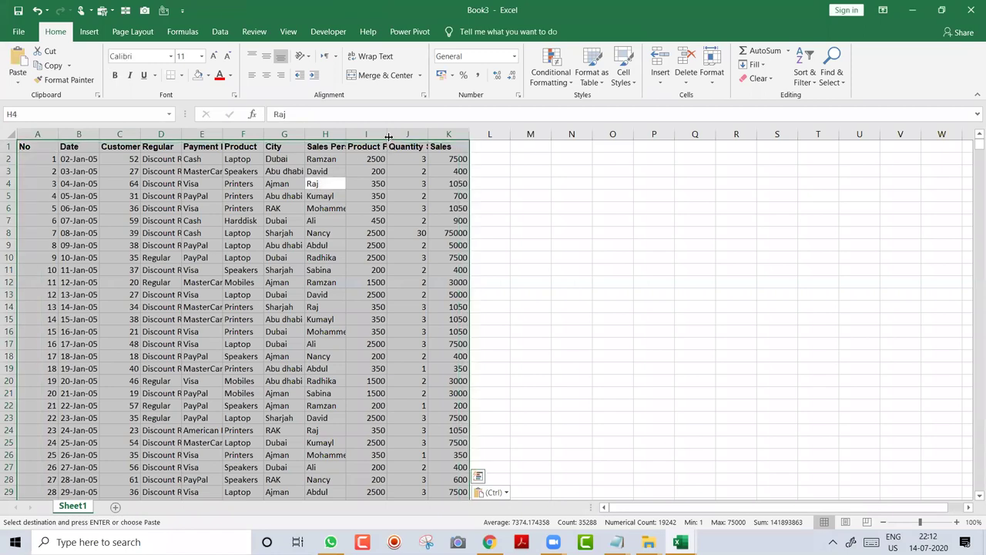
pyautogui.hotkey('ctrl', 'a')
pyautogui.doubleClick(389, 137)
pyautogui.click(273, 180)
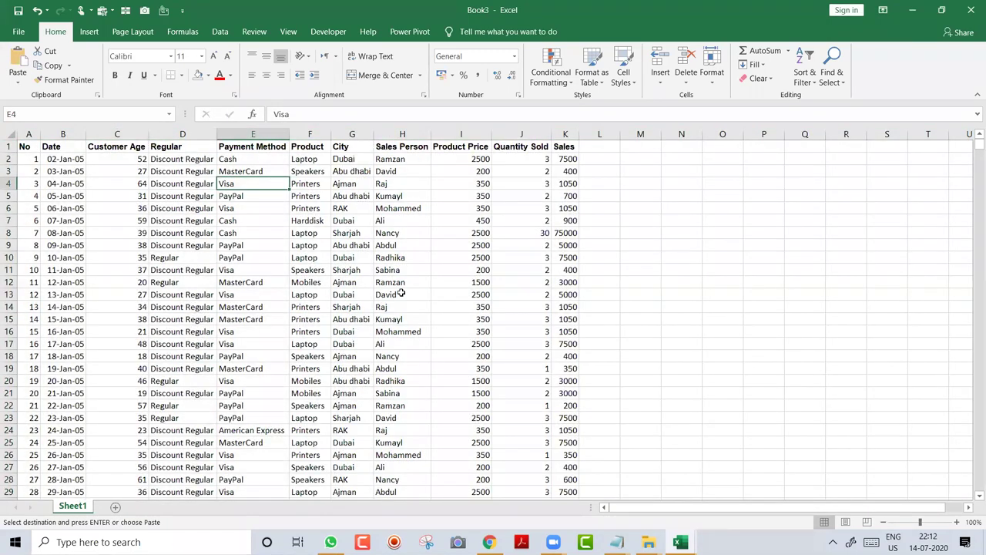
# - Convert the pasted data to a table and insert a PivotTable on a new sheet
pyautogui.hotkey('ctrl', 't')
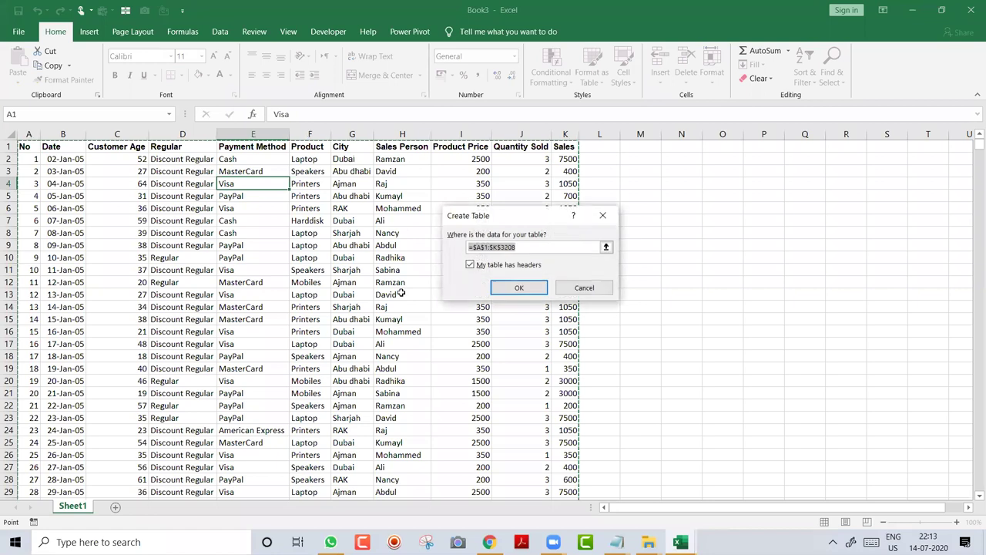
pyautogui.press('Return')
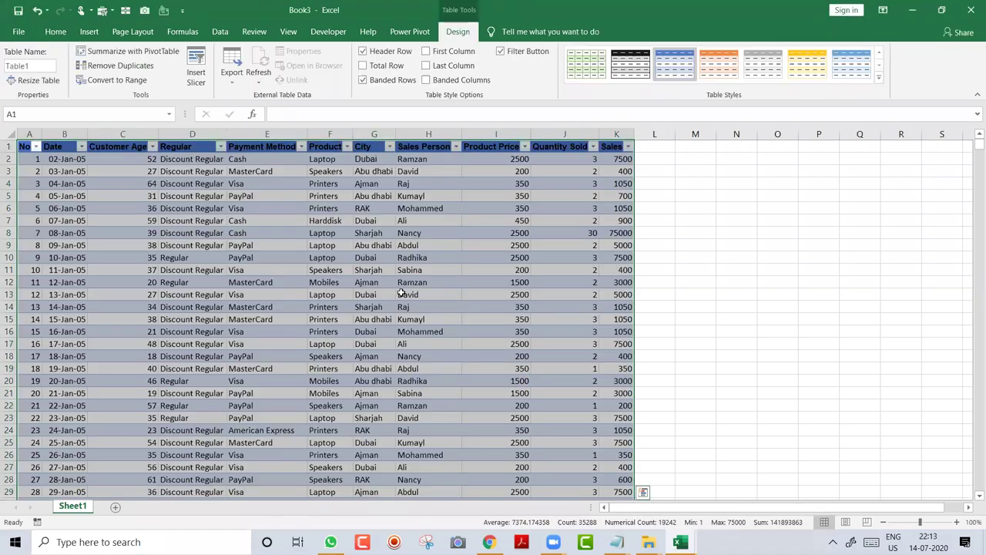
pyautogui.press('Down')
pyautogui.press('Down')
pyautogui.press('Down')
pyautogui.press('Right')
pyautogui.press('Right')
pyautogui.press('Right')
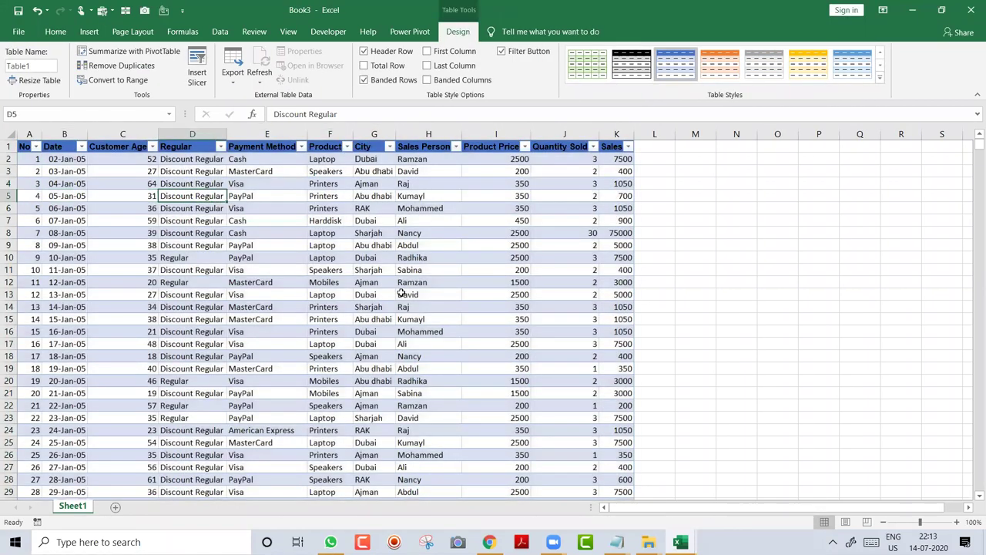
pyautogui.click(90, 32)
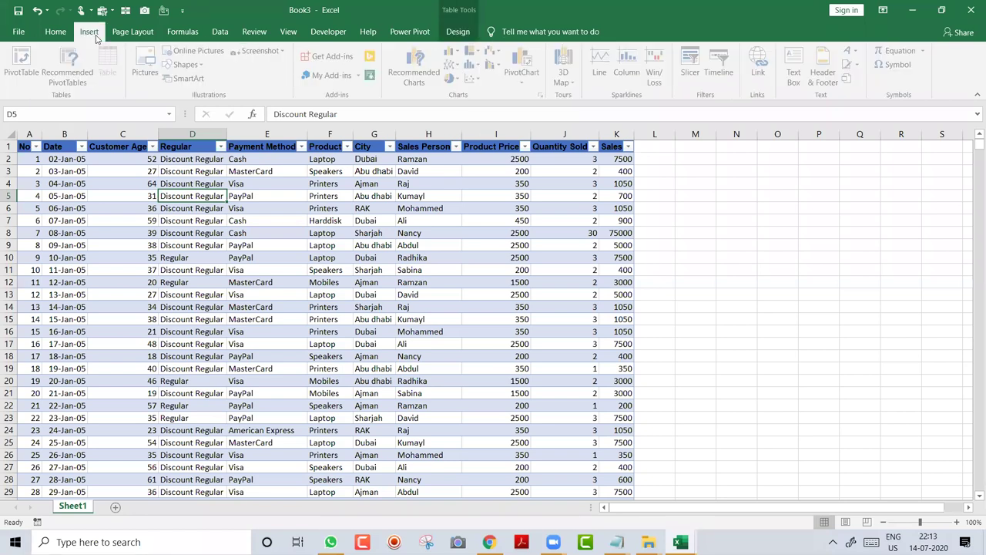
pyautogui.click(31, 65)
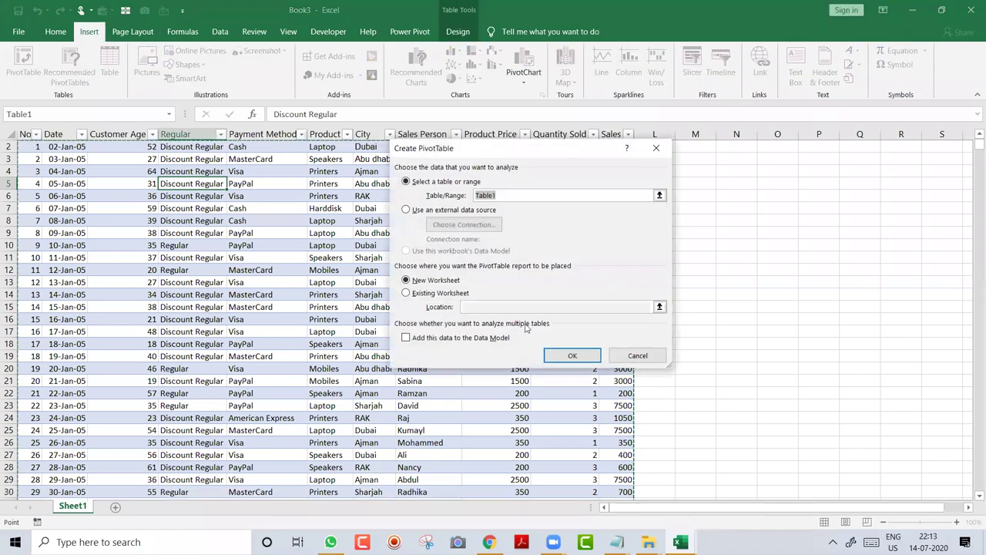
pyautogui.click(570, 357)
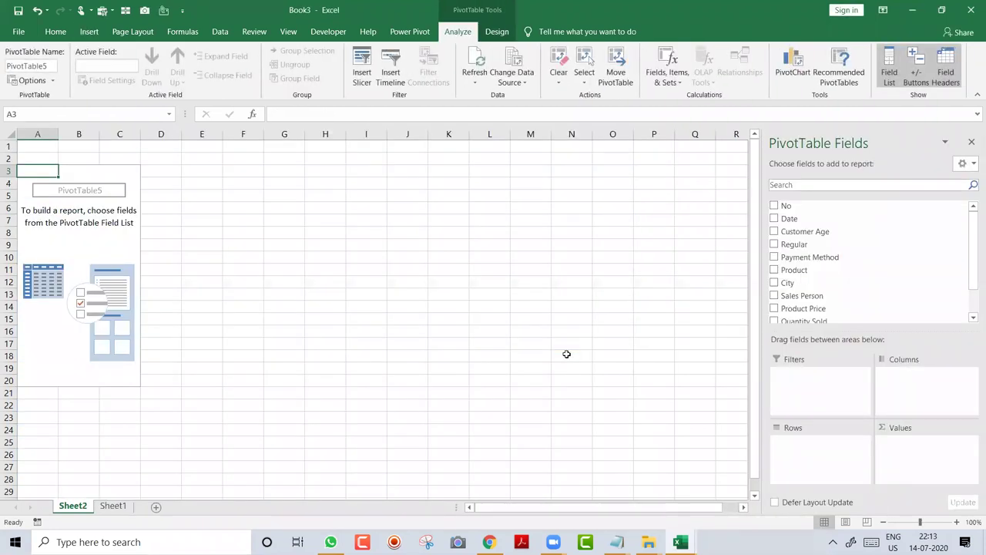
# - Add City to rows and Sales to values in the new pivot on Sheet2
pyautogui.hotkey('ctrl', 'pagedown')
pyautogui.hotkey('ctrl', 'pageup')
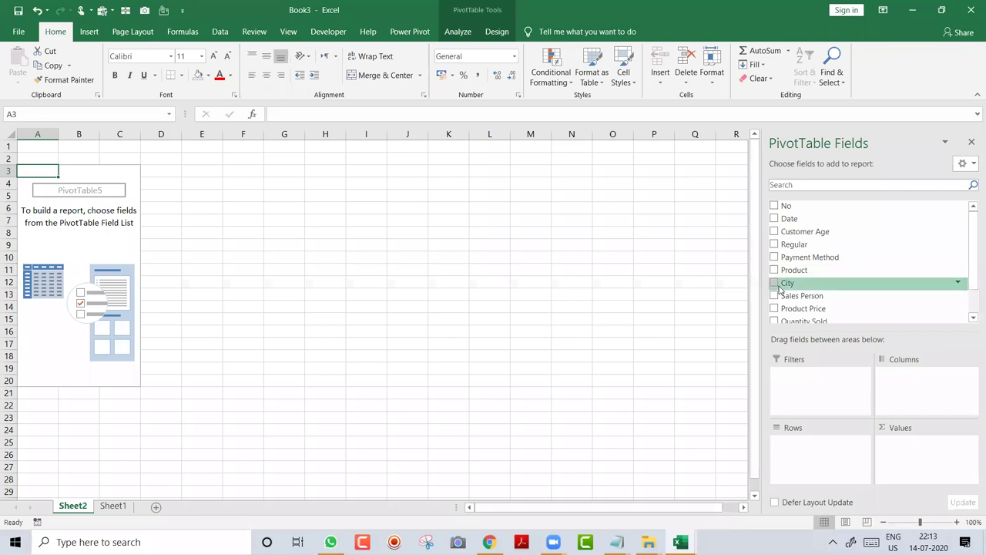
pyautogui.click(774, 283)
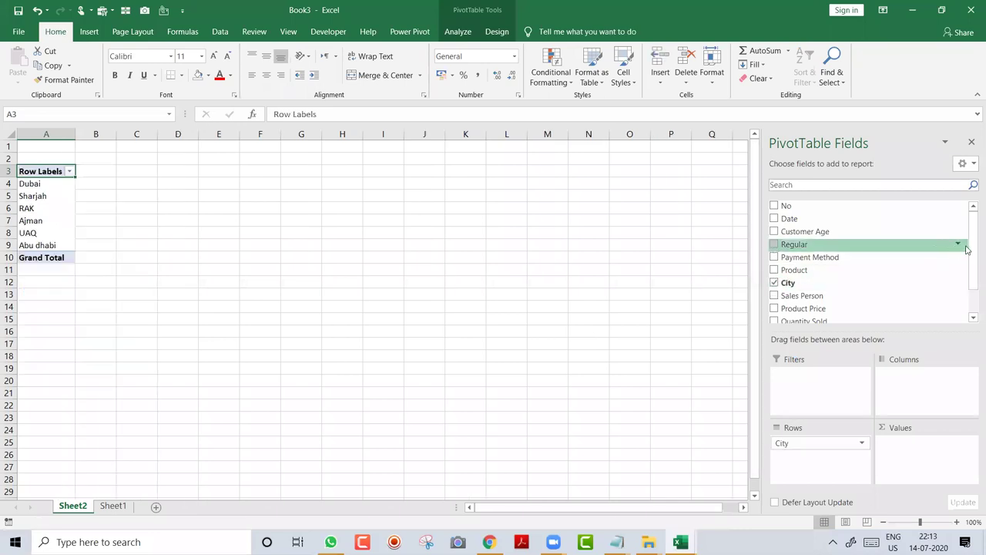
pyautogui.scroll(-1, 972, 308)
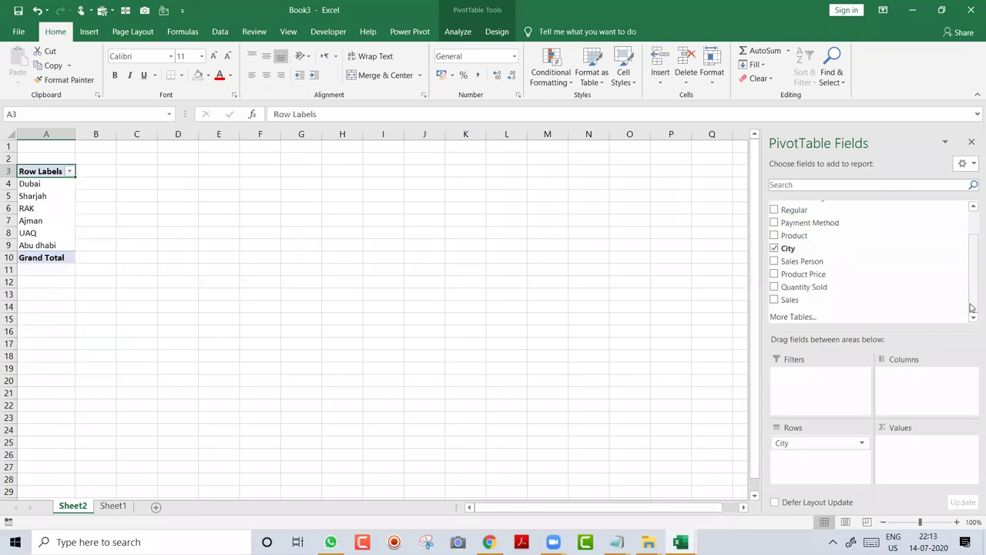
pyautogui.click(774, 300)
pyautogui.click(957, 522)
pyautogui.click(957, 523)
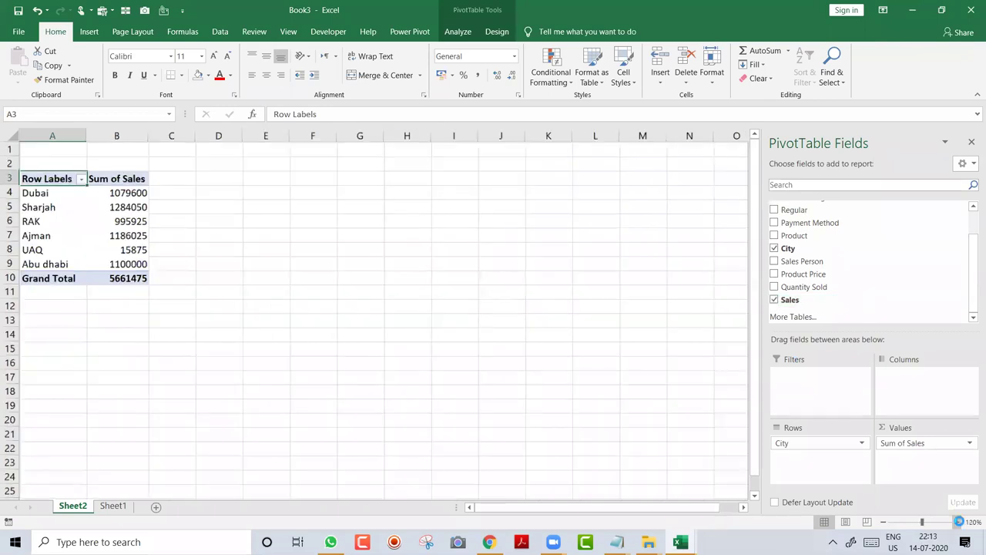
pyautogui.click(957, 522)
pyautogui.click(957, 523)
pyautogui.press('Return')
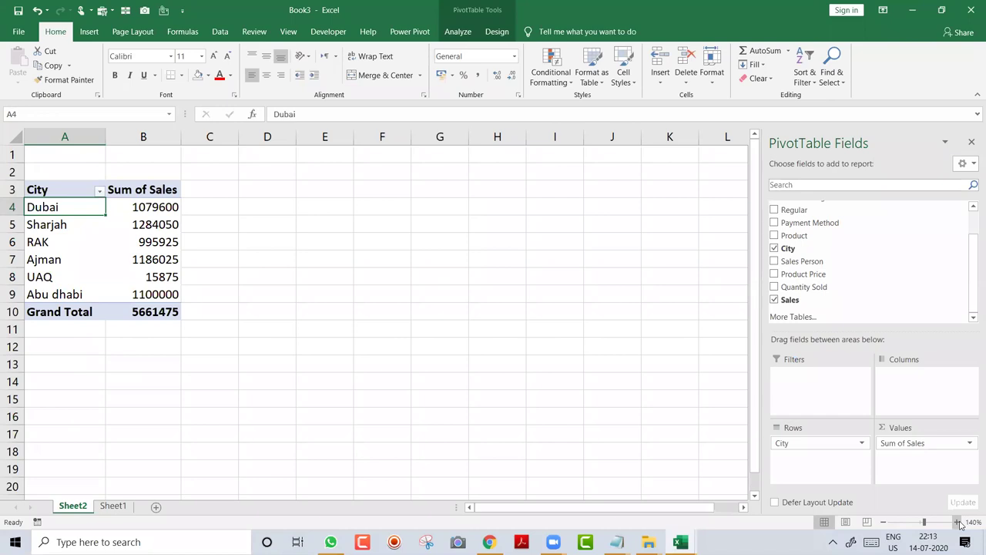
pyautogui.hotkey('ctrl', 'pagedown')
# - Copy the last eight sales records and paste them starting at row 3209
pyautogui.press('Left')
pyautogui.press('Left')
pyautogui.press('Left')
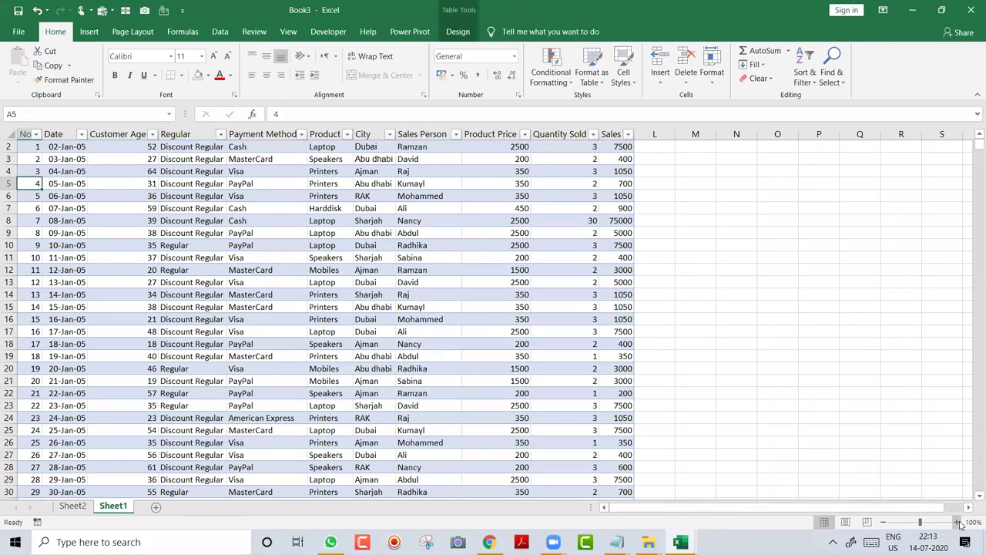
pyautogui.hotkey('ctrl', 'Down')
pyautogui.press('Down')
pyautogui.press('Down')
pyautogui.press('Down')
pyautogui.press('Down')
pyautogui.press('Down')
pyautogui.press('Down')
pyautogui.press('Down')
pyautogui.press('Down')
pyautogui.press('Down')
pyautogui.press('Down')
pyautogui.press('Down')
pyautogui.press('Down')
pyautogui.press('Down')
pyautogui.press('Down')
pyautogui.press('Down')
pyautogui.press('Down')
pyautogui.press('Down')
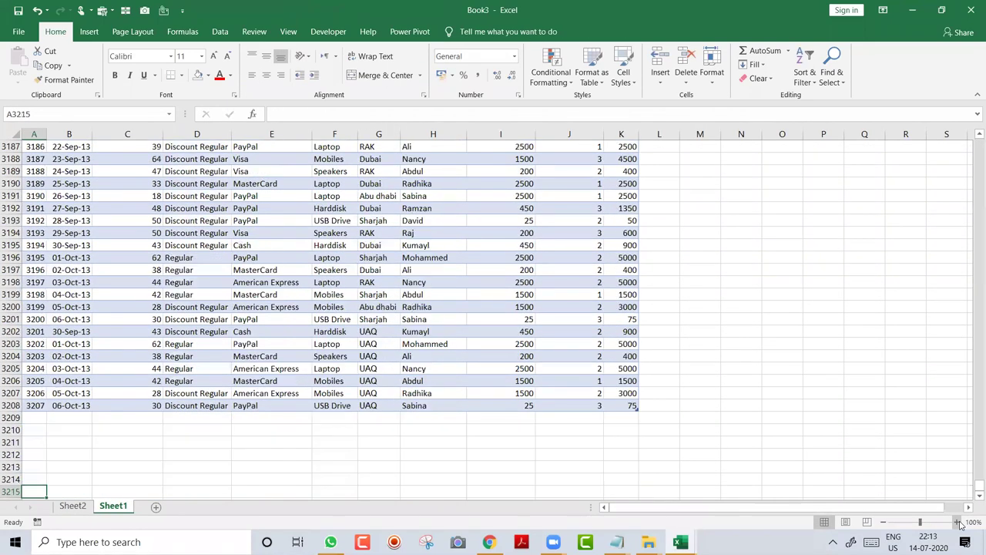
pyautogui.press('Up')
pyautogui.press('Up')
pyautogui.press('Up')
pyautogui.press('Up')
pyautogui.press('Up')
pyautogui.press('Up')
pyautogui.press('Up')
pyautogui.press('Up')
pyautogui.press('Up')
pyautogui.press('Up')
pyautogui.press('Up')
pyautogui.press('Up')
pyautogui.press('Up')
pyautogui.press('Up')
pyautogui.press('Up')
pyautogui.press('Up')
pyautogui.press('Up')
pyautogui.press('Up')
pyautogui.press('Up')
pyautogui.press('Up')
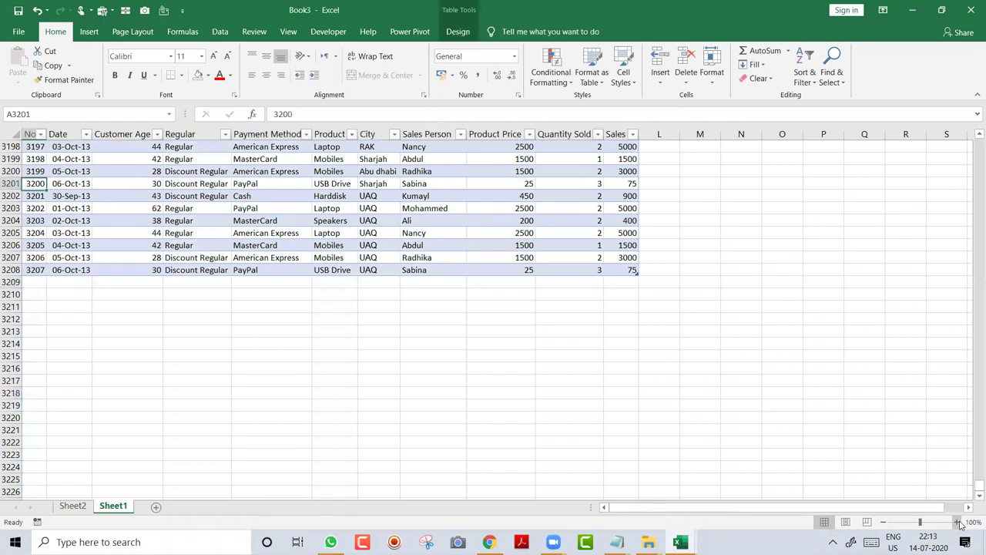
pyautogui.hotkey('ctrl', 'shift', 'Down')
pyautogui.hotkey('ctrl', 'shift', 'Right')
pyautogui.hotkey('ctrl', 'c')
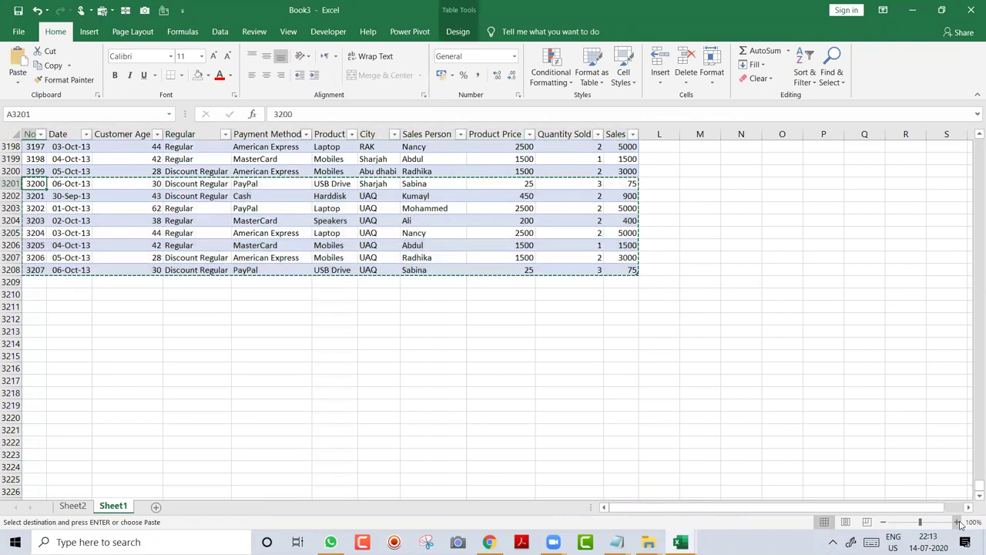
pyautogui.hotkey('ctrl', 'Down')
pyautogui.press('Down')
pyautogui.press('Return')
# - Set the City of rows 3209–3216 to Toronto and return to the Sheet2 pivot
pyautogui.press('Right')
pyautogui.press('Right')
pyautogui.press('Right')
pyautogui.press('Right')
pyautogui.press('Right')
pyautogui.press('Right')
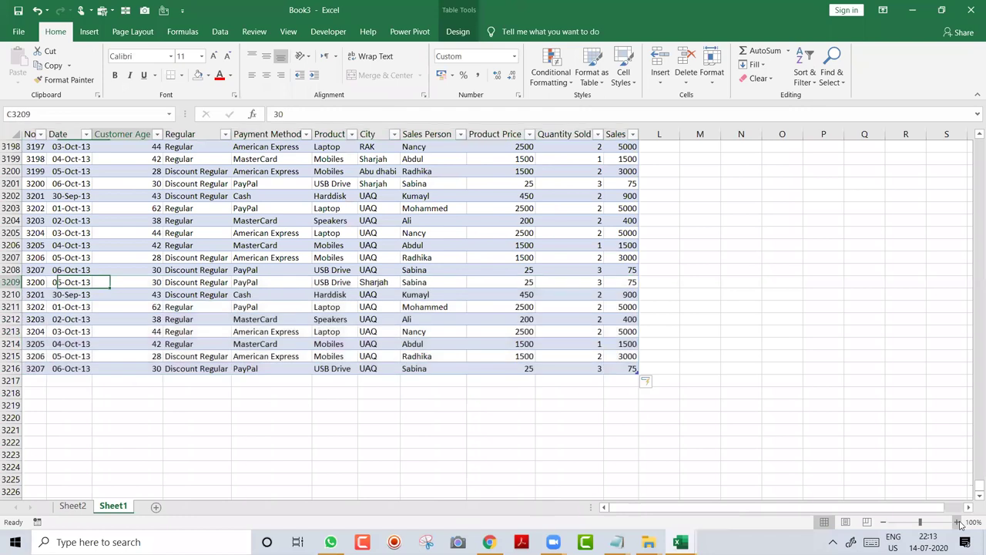
pyautogui.hotkey('ctrl', 'shift', 'Down')
pyautogui.press('Delete')
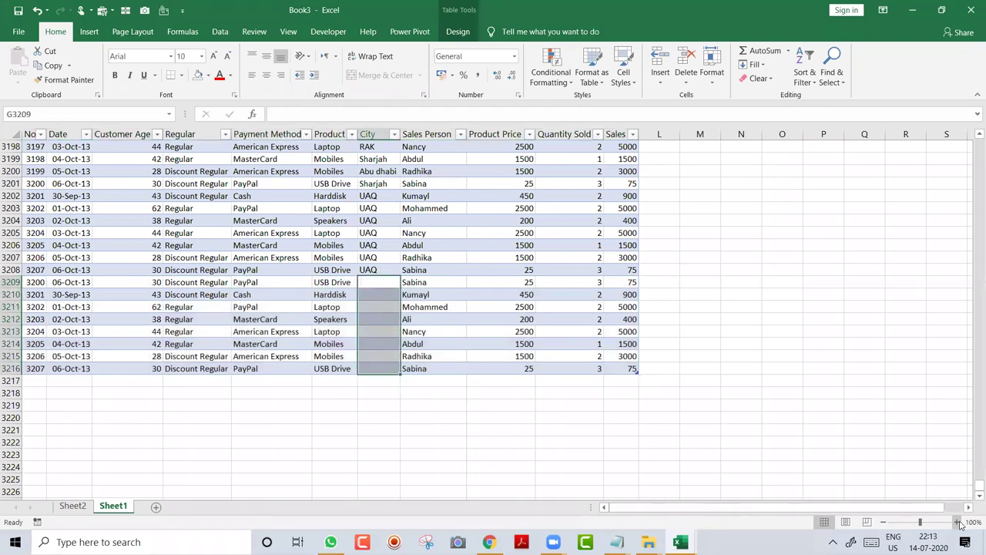
pyautogui.hotkey('shift', 'BackSpace')
pyautogui.write('T')
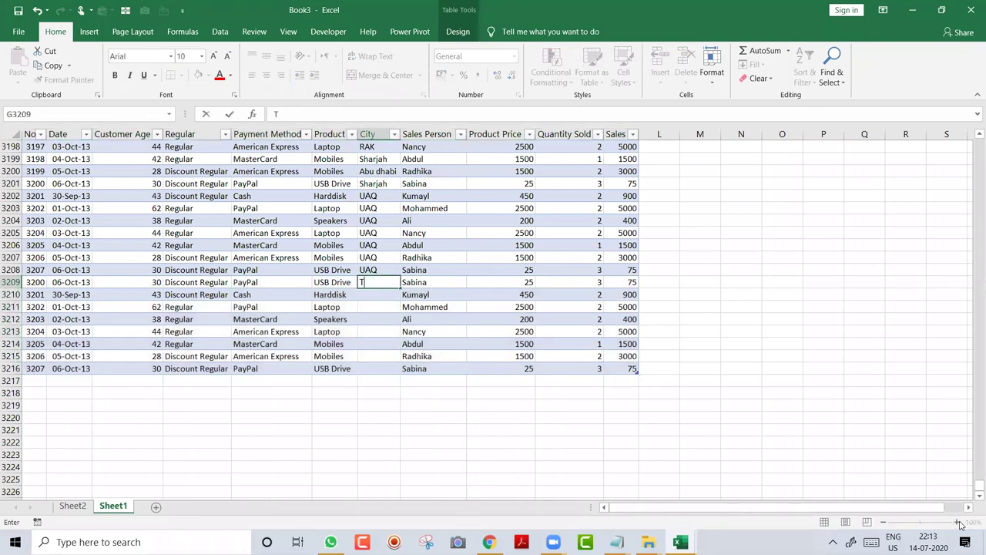
pyautogui.write('oronto')
pyautogui.hotkey('ctrl', 'Return')
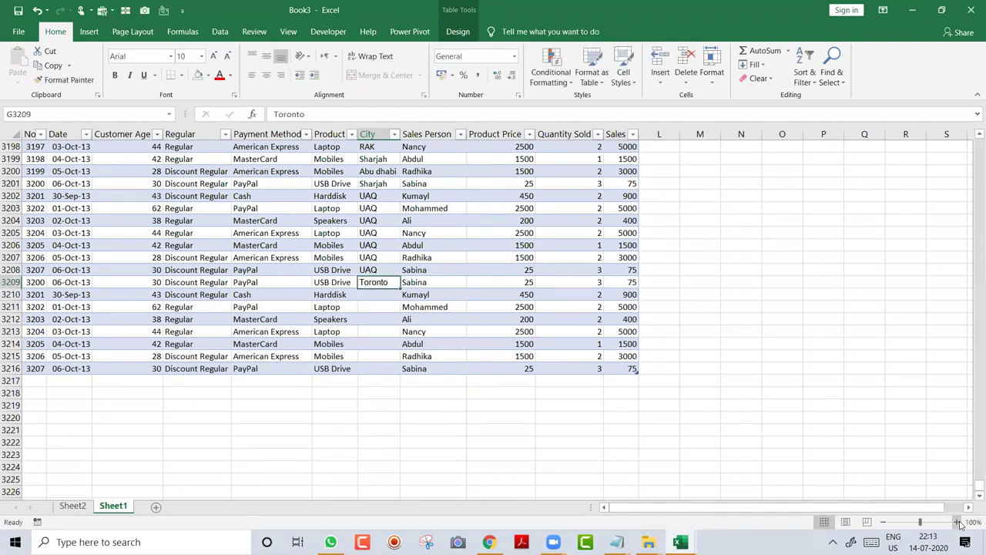
pyautogui.hotkey('shift', 'Down')
pyautogui.hotkey('shift', 'Down')
pyautogui.hotkey('shift', 'Down')
pyautogui.hotkey('shift', 'Down')
pyautogui.hotkey('shift', 'Down')
pyautogui.hotkey('shift', 'Down')
pyautogui.hotkey('shift', 'Down')
pyautogui.hotkey('ctrl', 'd')
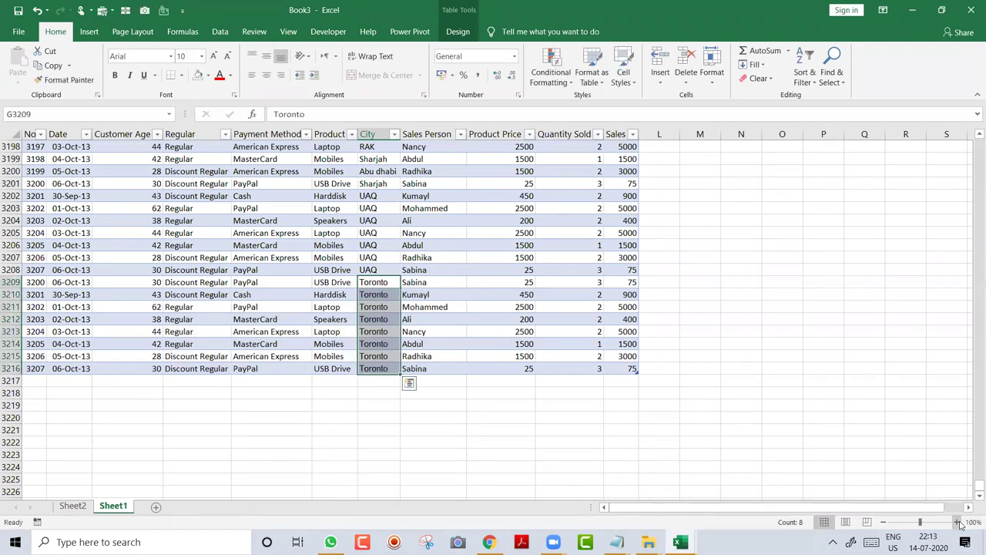
pyautogui.hotkey('shift', 'BackSpace')
pyautogui.hotkey('ctrl', 'shift', 'Down')
pyautogui.press('Up')
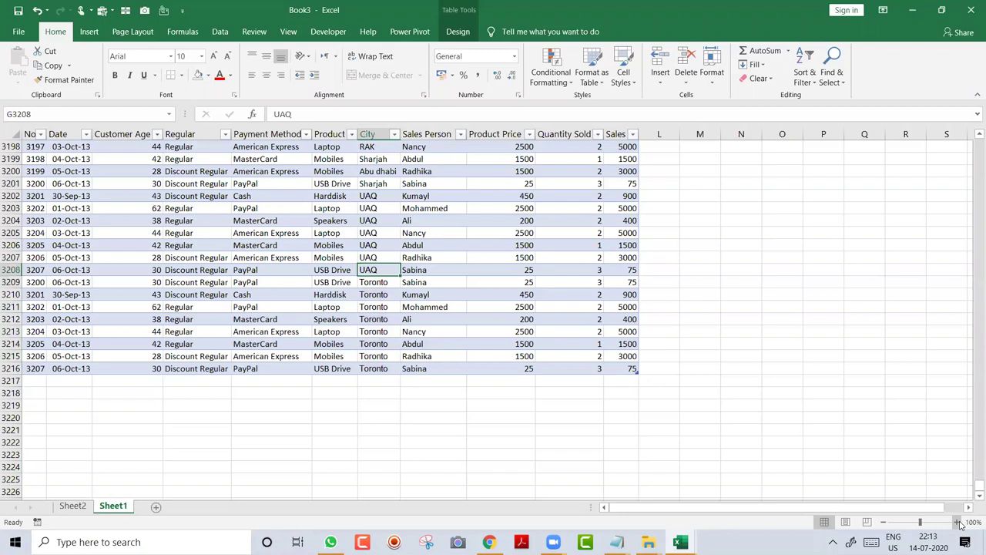
pyautogui.hotkey('ctrl', 'pageup')
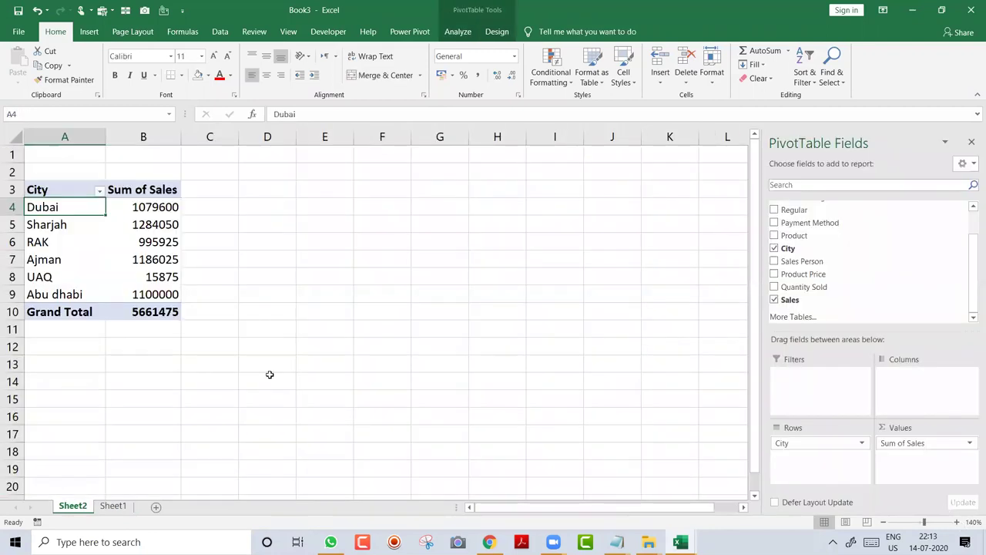
# - Refresh the pivot, review its Change Data Source range, then refresh again to show Toronto 15950
pyautogui.rightClick(77, 225)
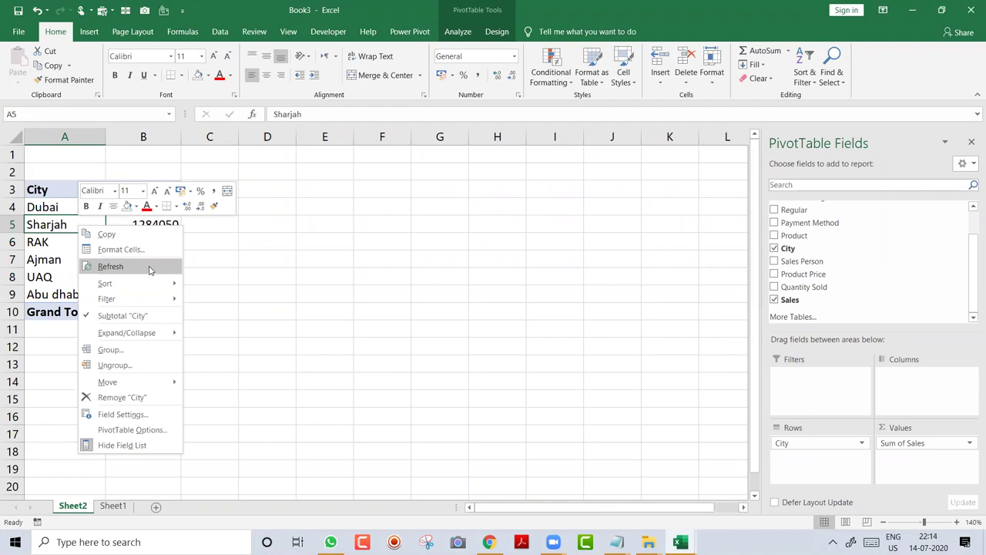
pyautogui.click(137, 269)
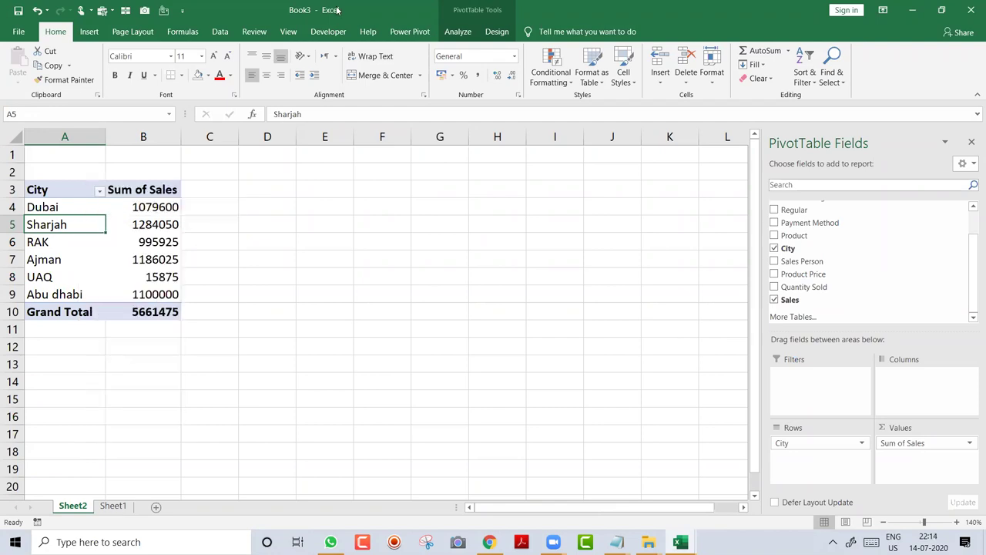
pyautogui.click(459, 33)
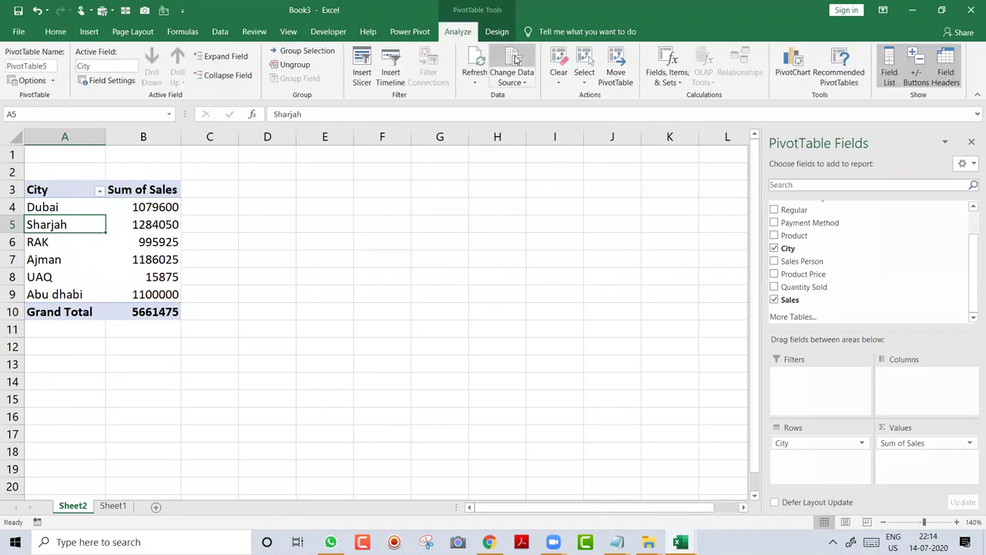
pyautogui.click(515, 60)
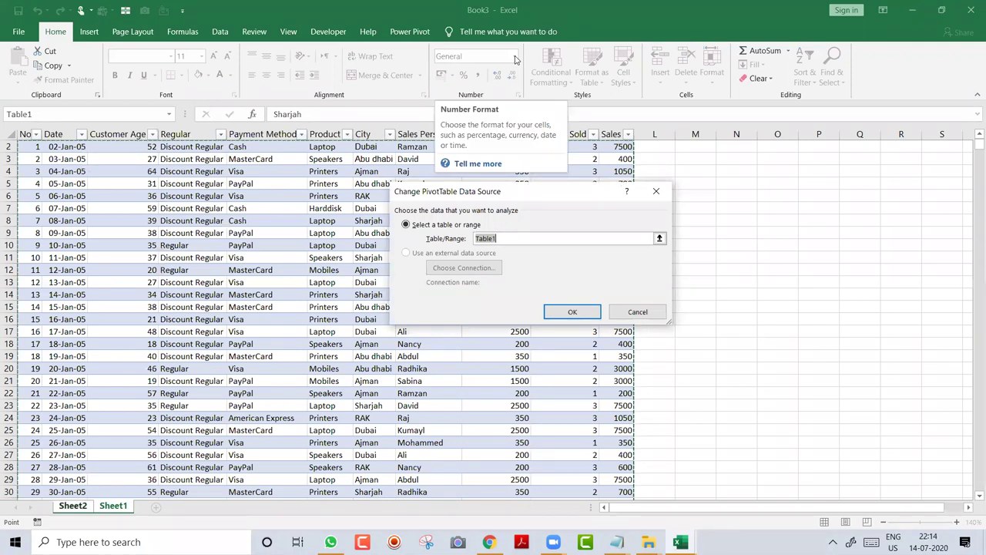
pyautogui.press('Return')
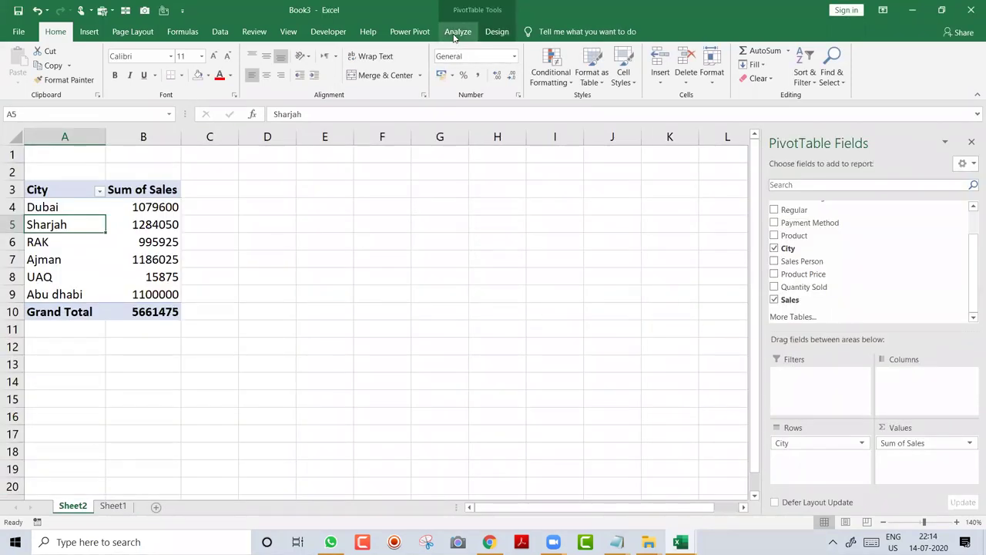
pyautogui.click(456, 31)
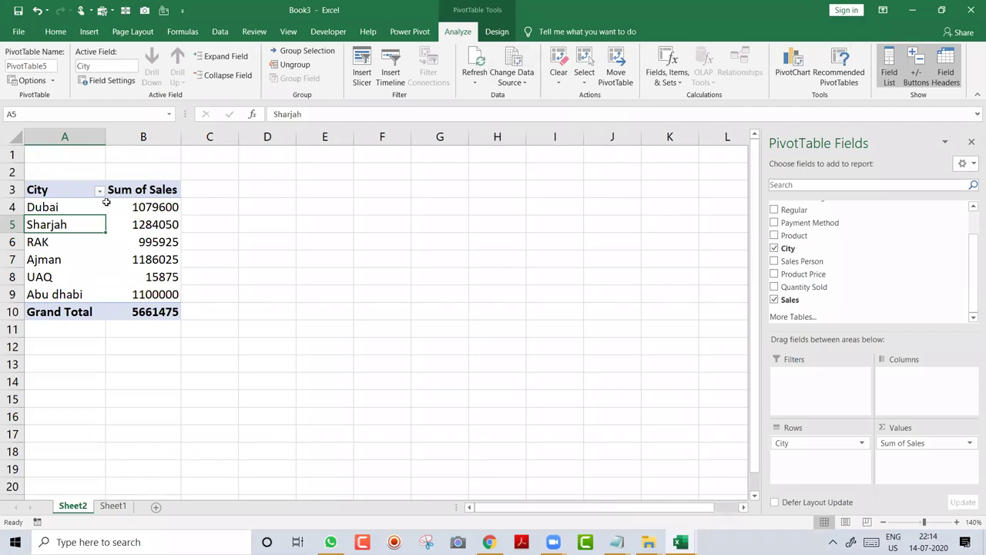
pyautogui.rightClick(80, 223)
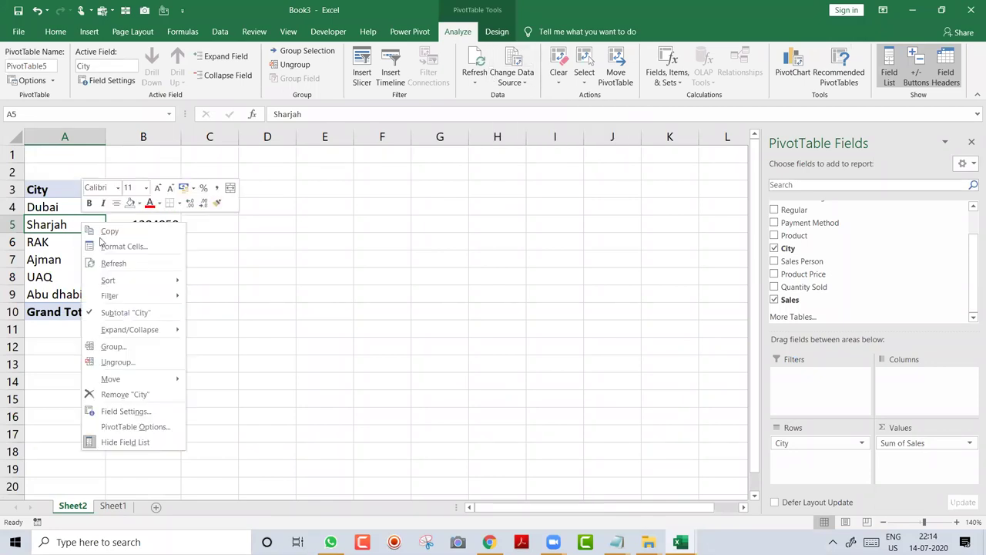
pyautogui.click(128, 265)
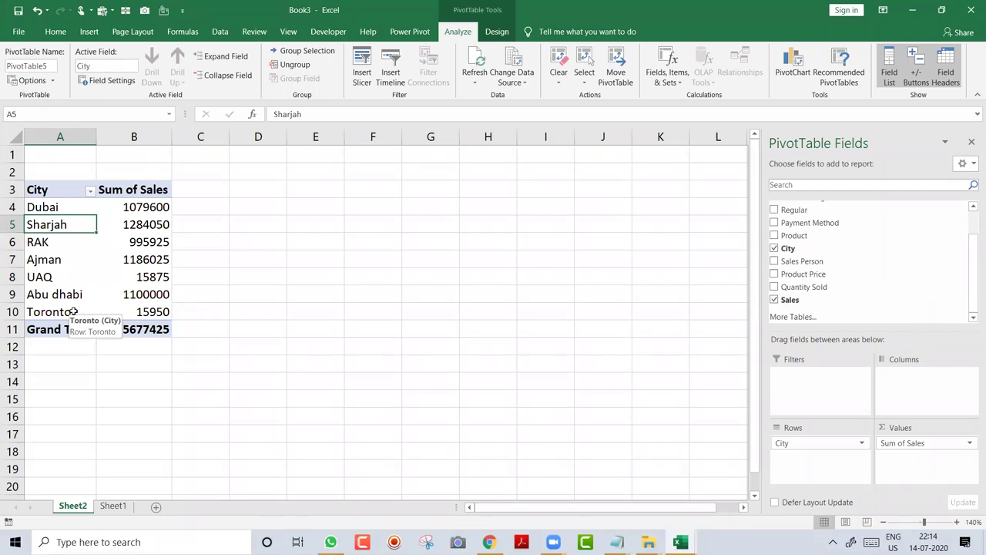
pyautogui.hotkey('ctrl', 'pagedown')
pyautogui.hotkey('ctrl', 'Down')
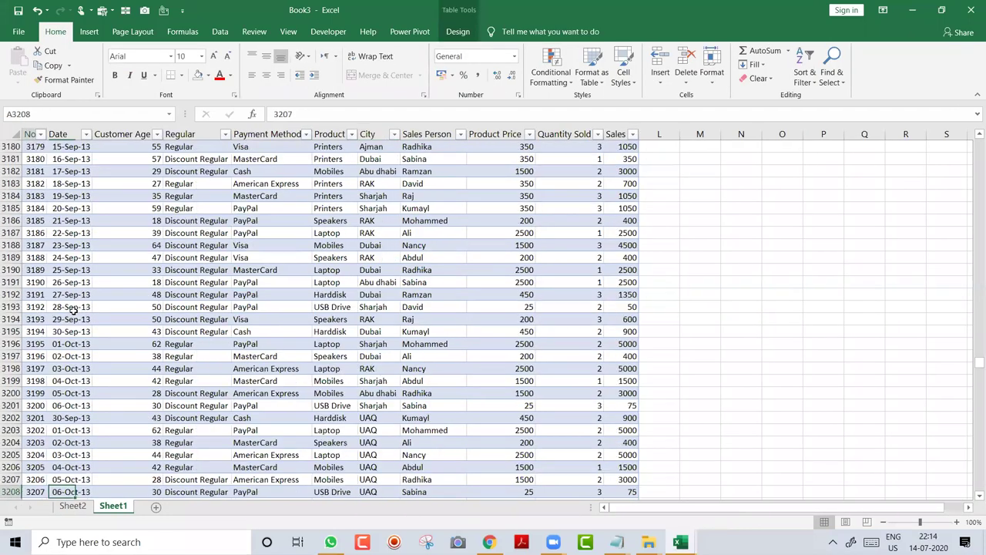
pyautogui.press('Down')
pyautogui.press('Down')
pyautogui.press('Down')
pyautogui.press('Down')
pyautogui.press('Down')
pyautogui.press('Down')
pyautogui.press('Down')
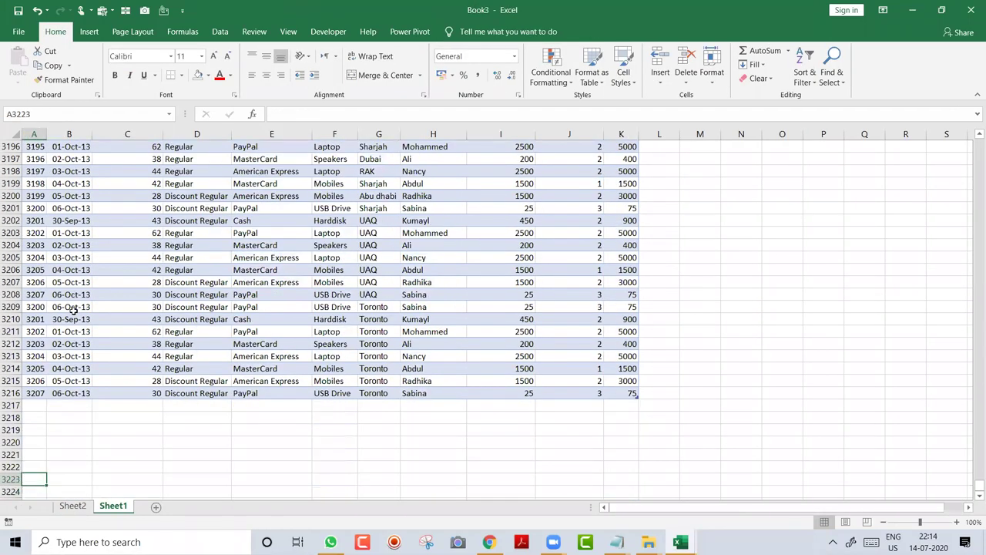
pyautogui.press('Up')
pyautogui.press('Up')
pyautogui.press('Up')
pyautogui.press('Up')
pyautogui.press('Up')
pyautogui.press('Up')
pyautogui.press('Up')
pyautogui.press('Up')
pyautogui.press('Up')
pyautogui.press('Up')
pyautogui.press('Up')
pyautogui.press('Up')
pyautogui.press('Up')
pyautogui.press('Up')
pyautogui.press('Up')
pyautogui.press('Up')
pyautogui.press('Up')
pyautogui.press('Up')
pyautogui.hotkey('ctrl', 'shift', 'End')
pyautogui.hotkey('ctrl', 'c')
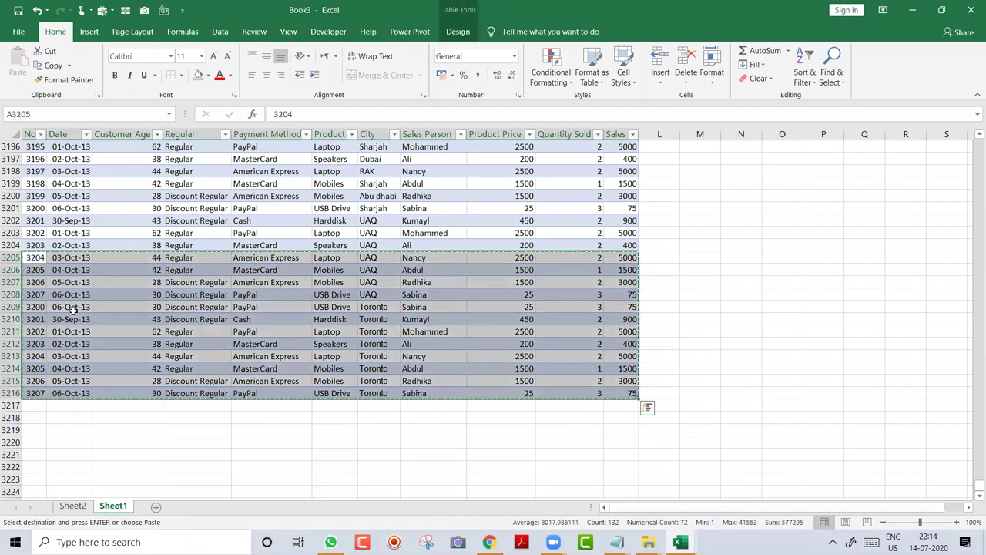
pyautogui.press('Down')
pyautogui.press('Down')
pyautogui.press('Down')
pyautogui.press('Down')
pyautogui.press('Down')
pyautogui.press('Down')
pyautogui.press('Down')
pyautogui.press('Down')
pyautogui.press('Down')
pyautogui.press('Down')
pyautogui.press('Down')
pyautogui.press('Down')
pyautogui.press('Return')
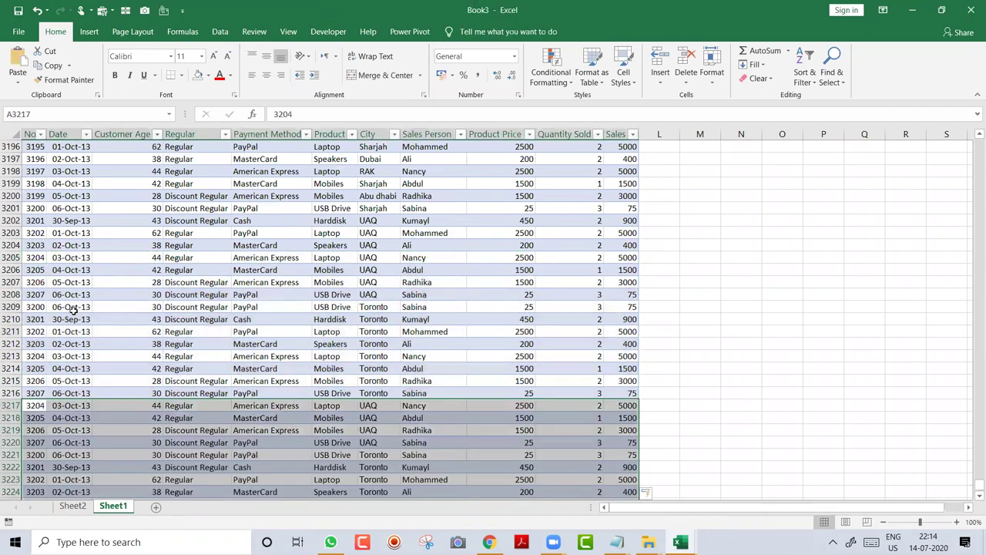
pyautogui.press('Right')
pyautogui.press('Right')
pyautogui.press('Right')
pyautogui.press('Right')
pyautogui.press('Right')
pyautogui.press('Right')
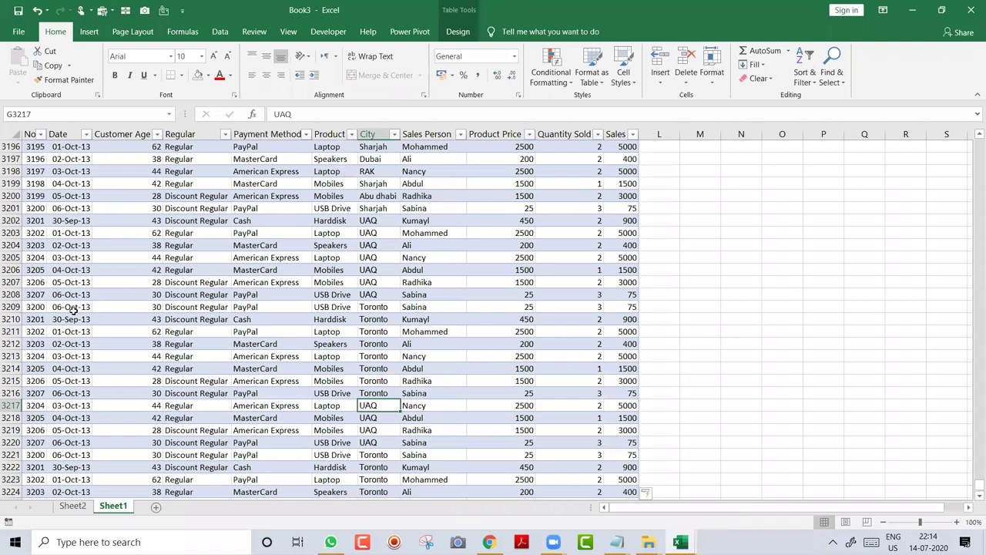
pyautogui.write('Mumbai')
pyautogui.press('Return')
pyautogui.press('Up')
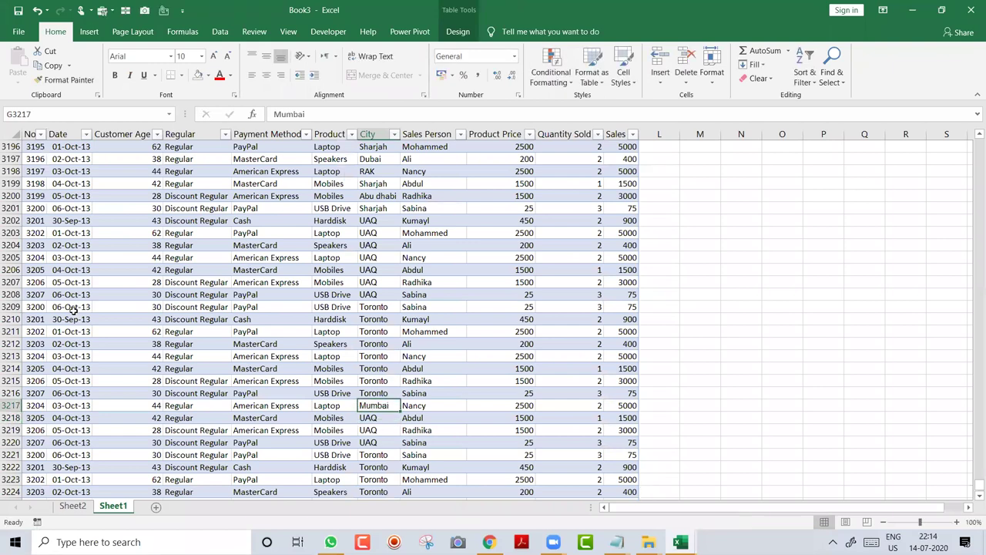
pyautogui.hotkey('ctrl', 'shift', 'Down')
pyautogui.hotkey('ctrl', 'd')
pyautogui.press('Up')
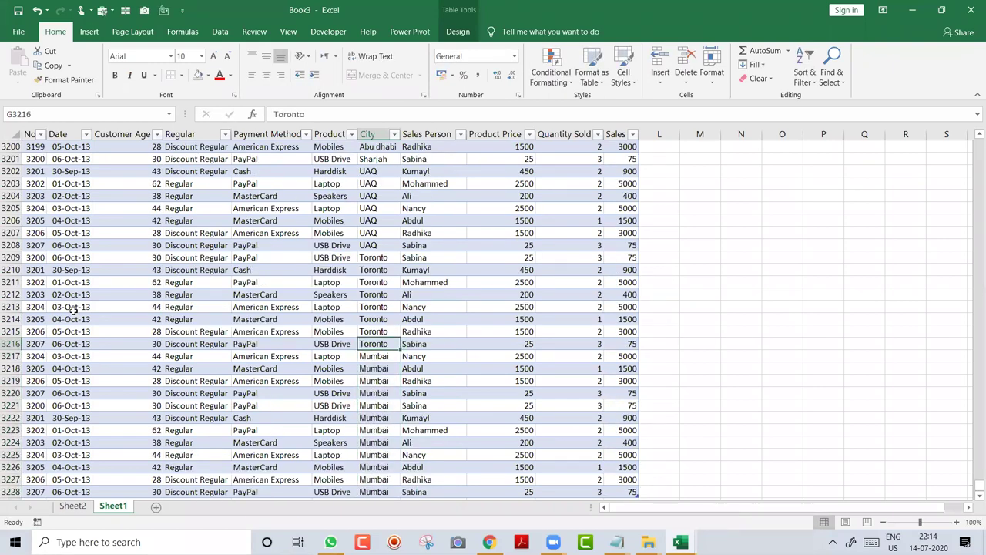
pyautogui.hotkey('ctrl', 'pageup')
pyautogui.rightClick(152, 240)
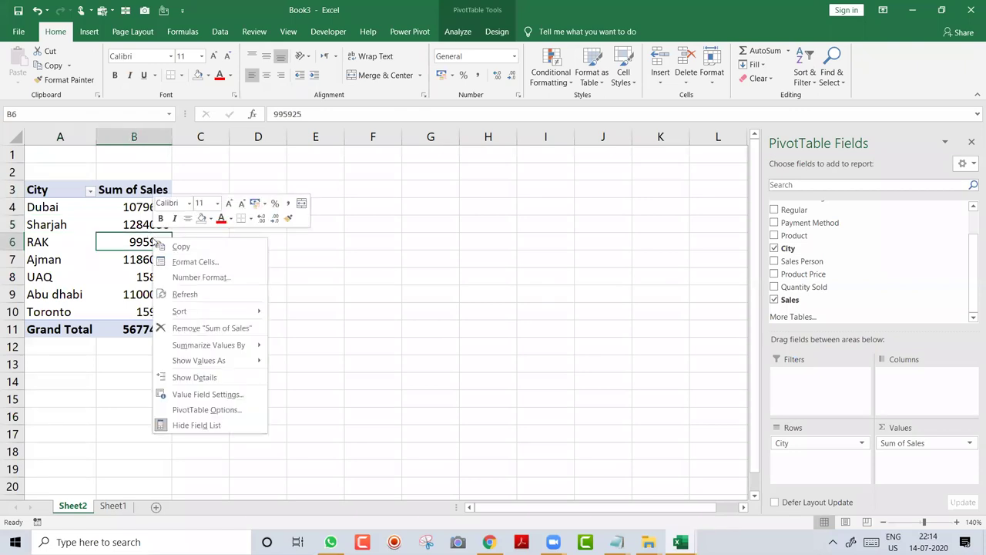
pyautogui.click(186, 294)
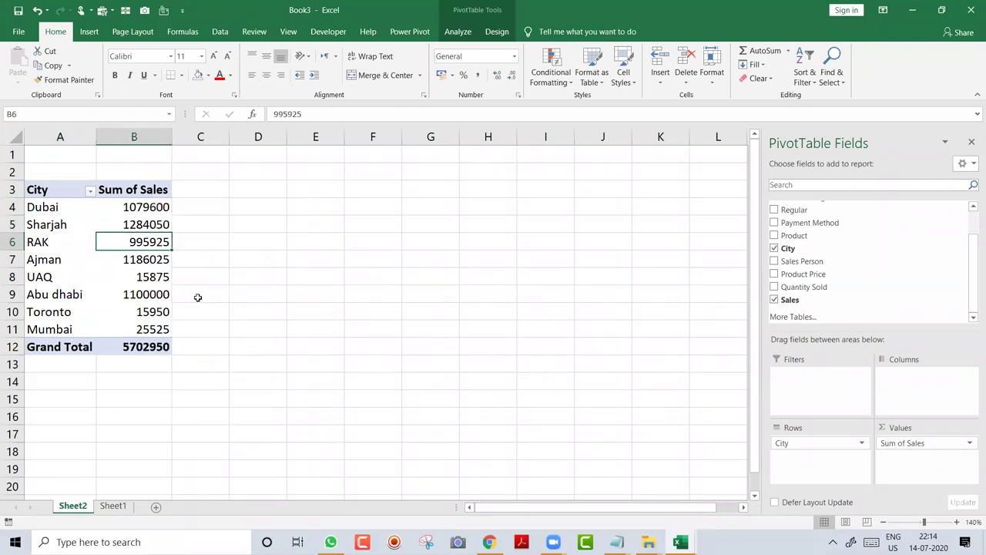
pyautogui.hotkey('ctrl', 'pagedown')
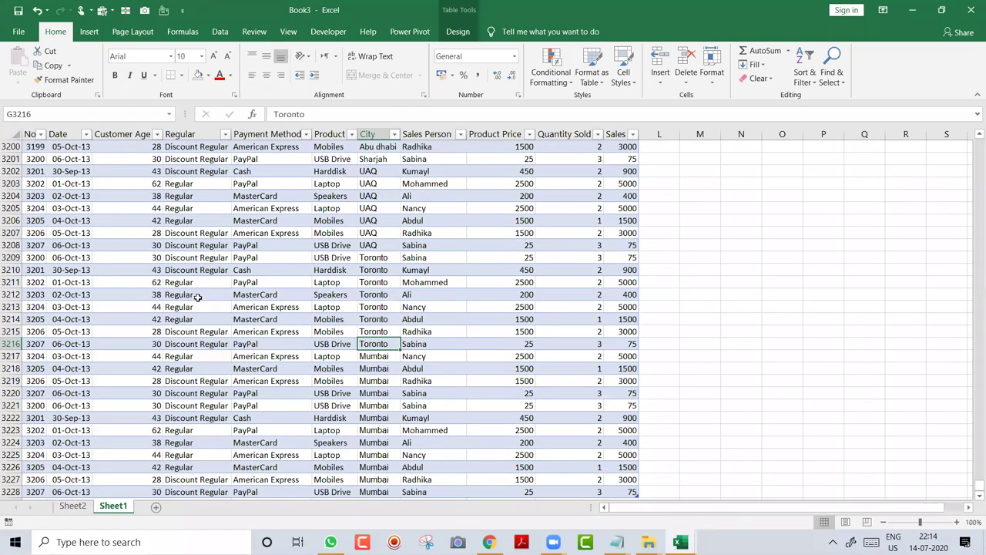
pyautogui.hotkey('ctrl', 'Up')
pyautogui.press('Down')
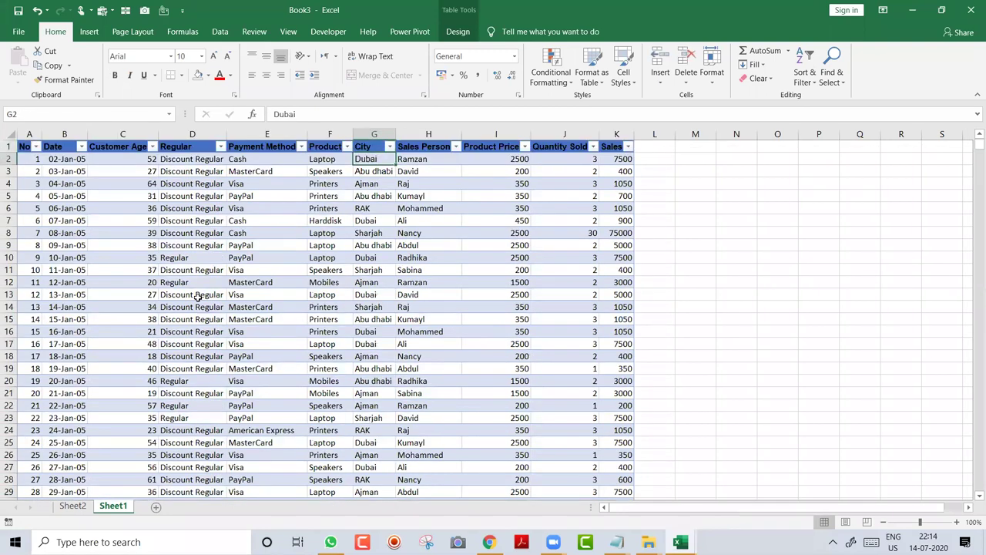
pyautogui.hotkey('ctrl', 'pageup')
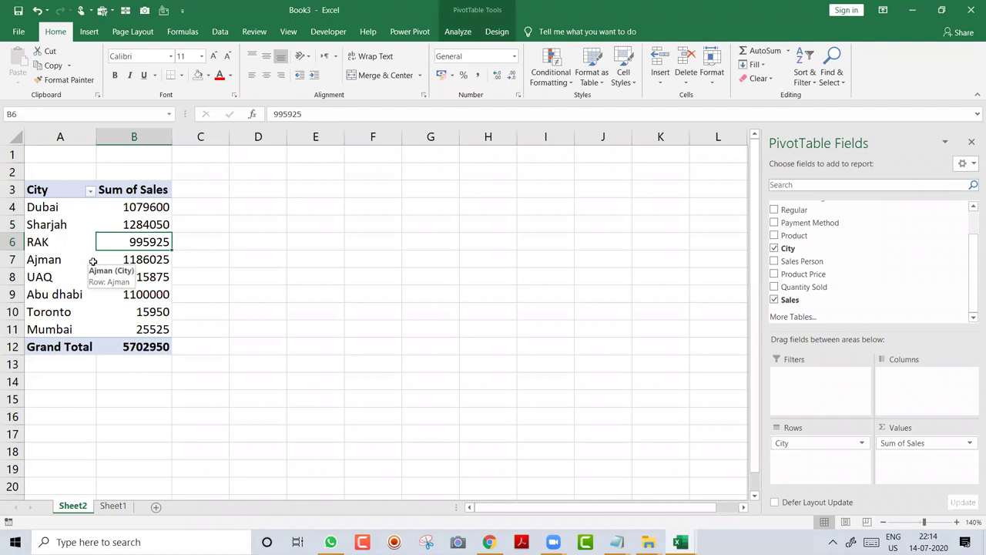
pyautogui.hotkey('ctrl', 'pagedown')
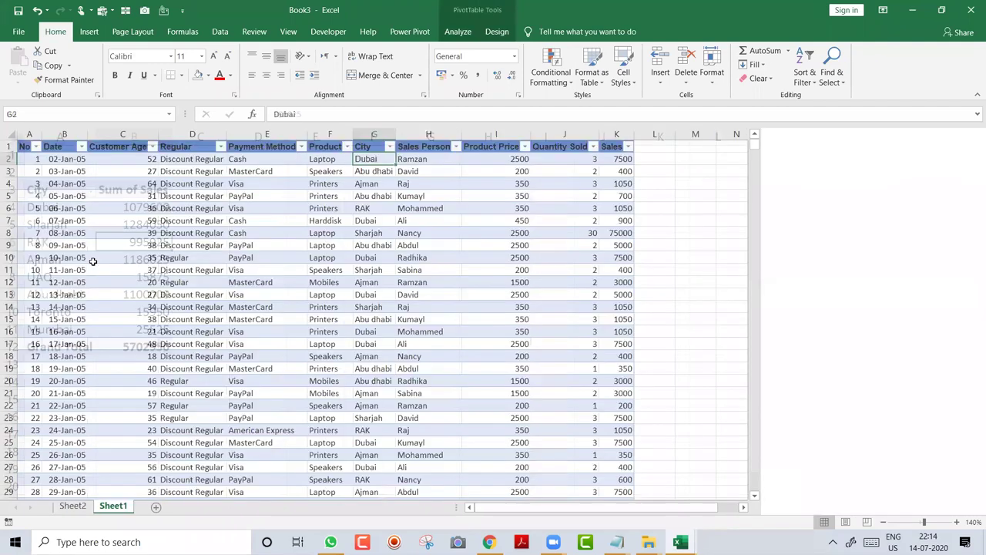
pyautogui.press('Right')
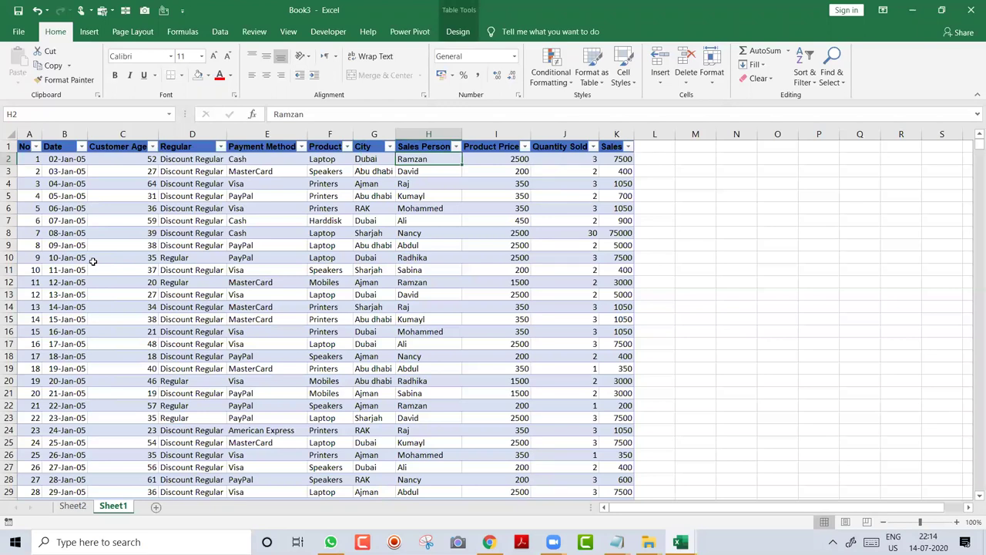
pyautogui.press('Right')
pyautogui.press('Right')
# - Refresh the city pivot table on Sheet2
pyautogui.hotkey('ctrl', 'pageup')
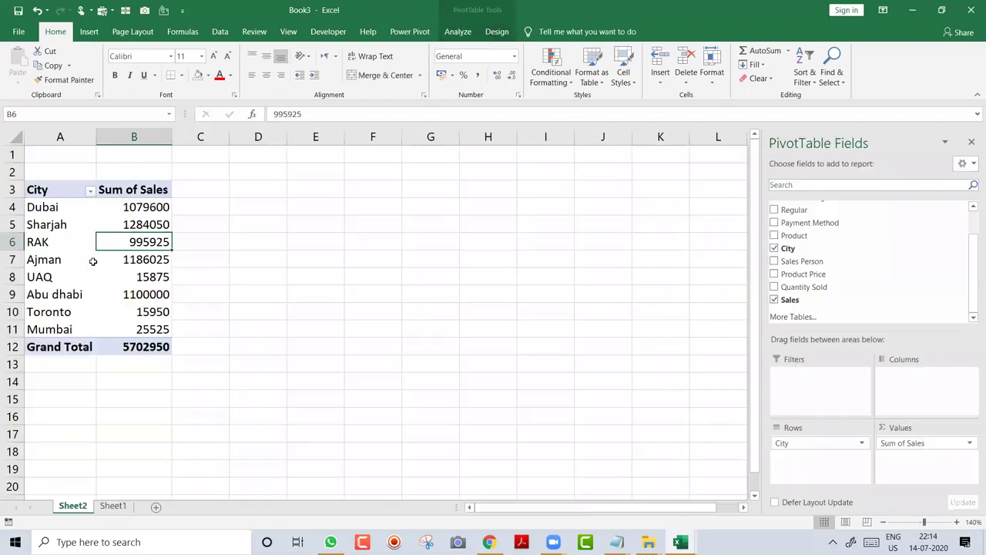
pyautogui.click(65, 243)
pyautogui.rightClick(65, 245)
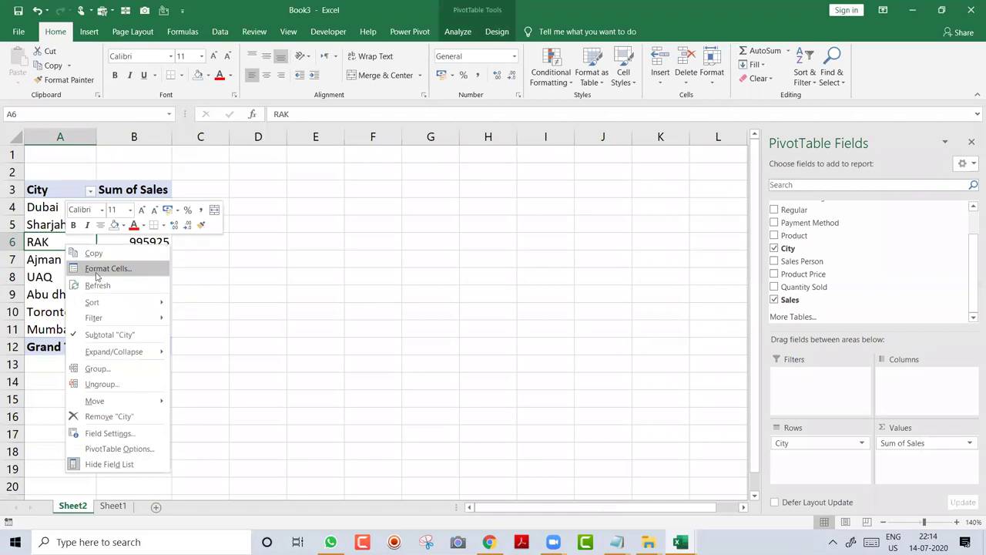
pyautogui.click(98, 286)
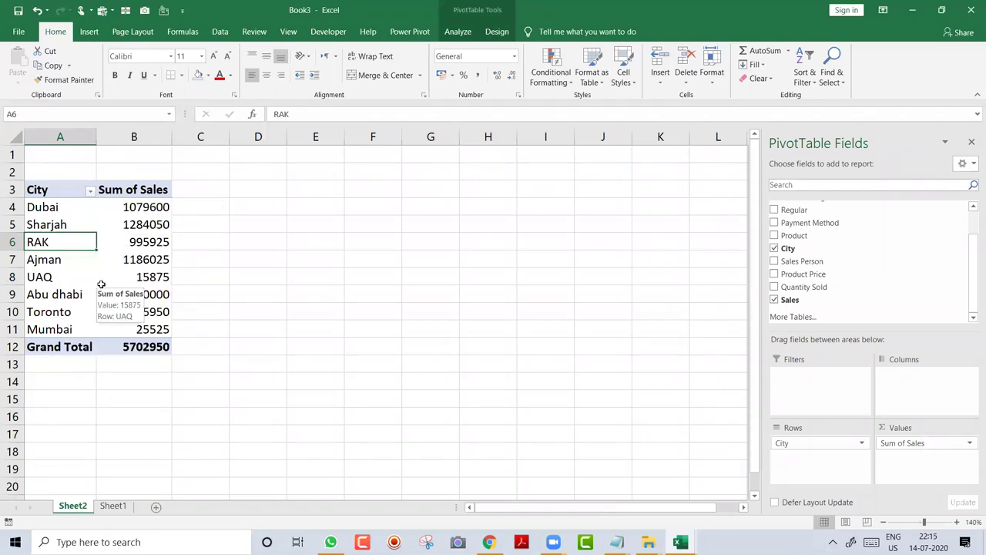
# - Close Book3 without saving
pyautogui.hotkey('alt', 'F4')
pyautogui.press('Tab')
pyautogui.press('Return')
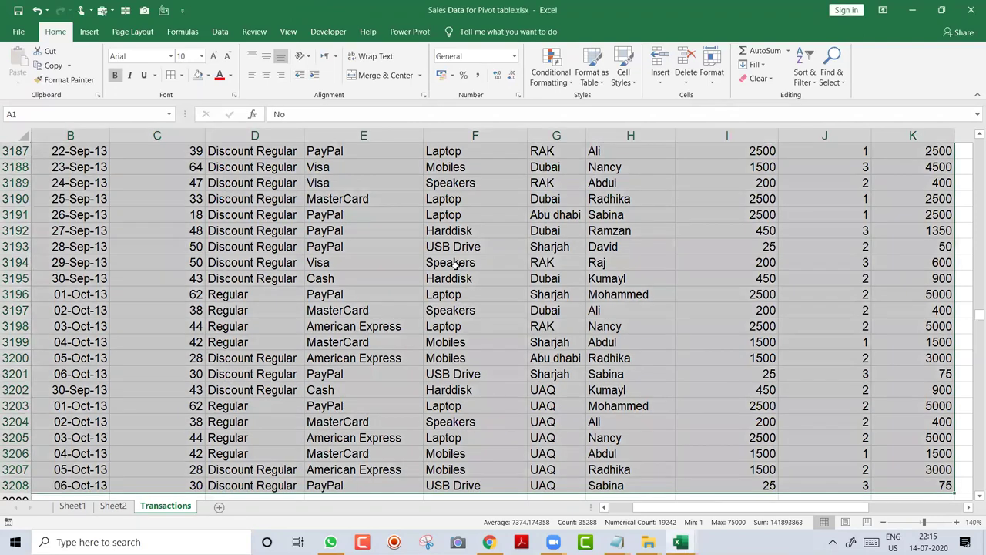
# - Return from the Transactions data to the Sheet2 city pivot table
pyautogui.click(456, 265)
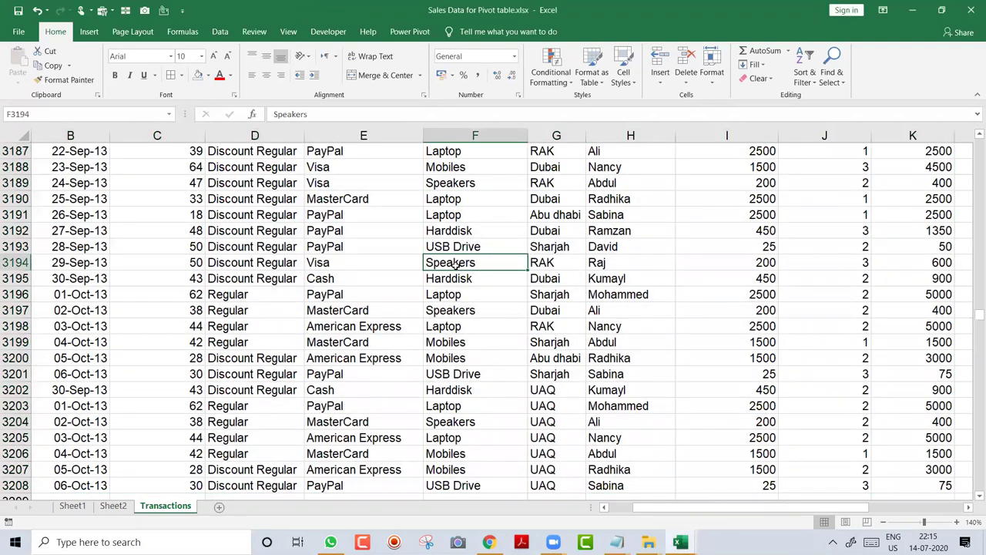
pyautogui.hotkey('ctrl', 'Up')
pyautogui.hotkey('ctrl', 'pageup')
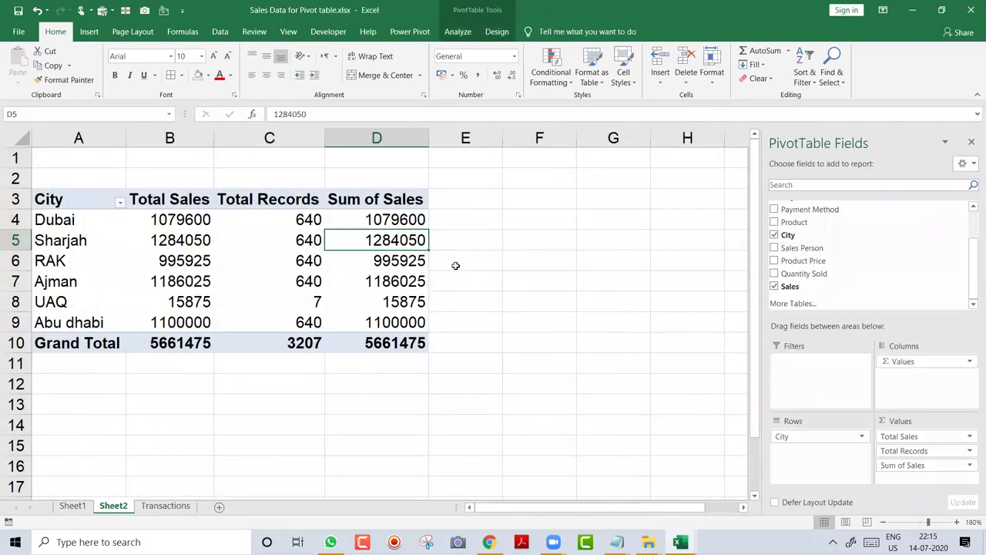
pyautogui.moveTo(379, 243)
pyautogui.rightClick(387, 236)
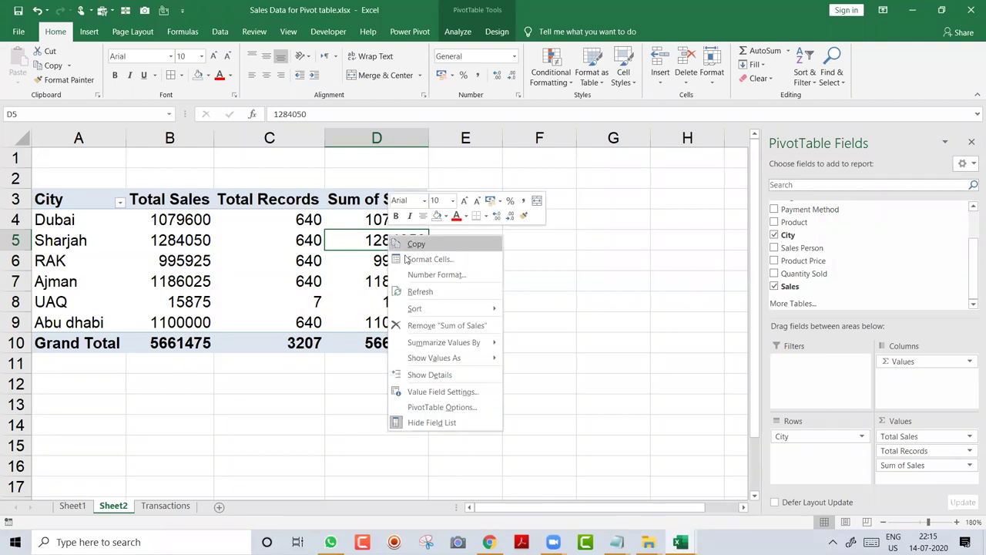
pyautogui.moveTo(474, 363)
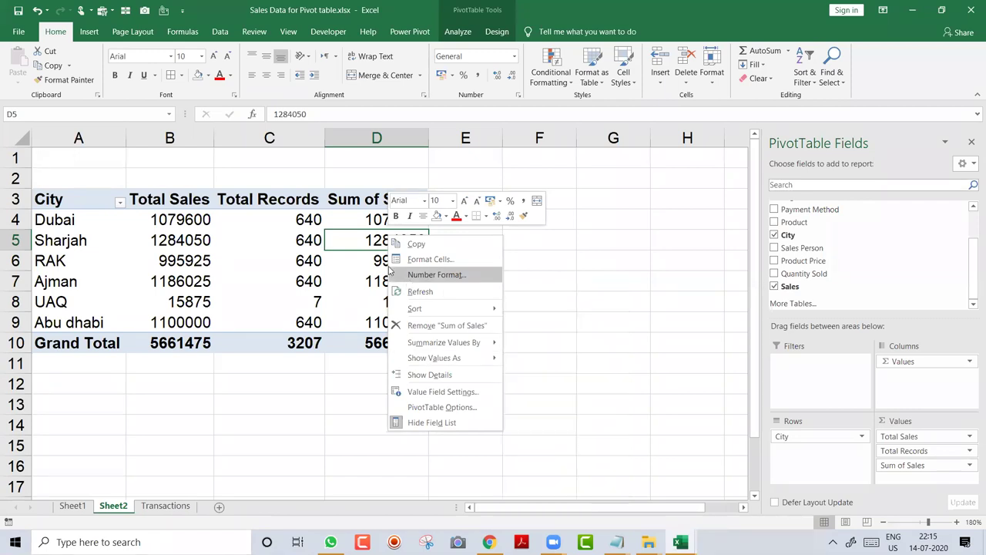
pyautogui.press('Escape')
# - Show Sum of Sales as % of Grand Total, e.g. Sharjah 22.68%
pyautogui.rightClick(371, 243)
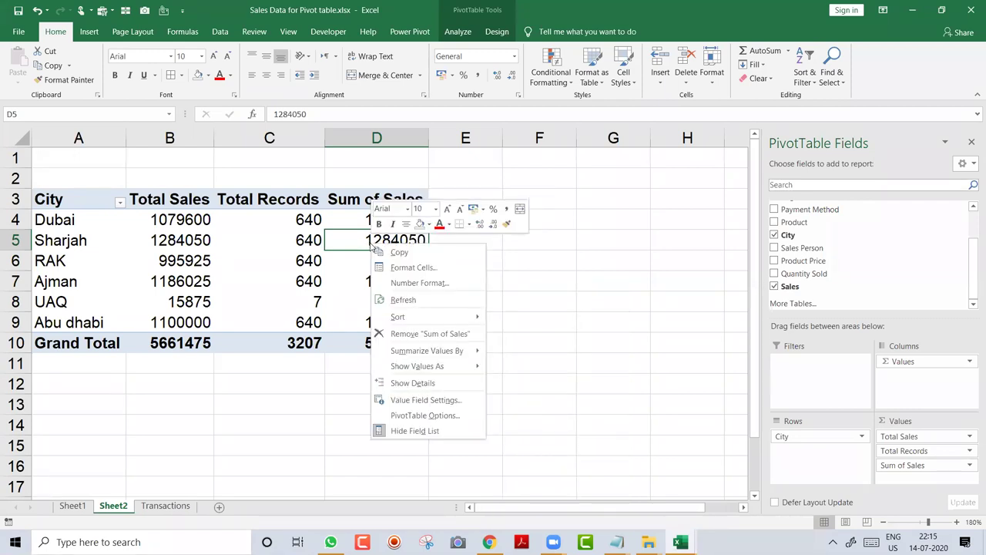
pyautogui.click(442, 402)
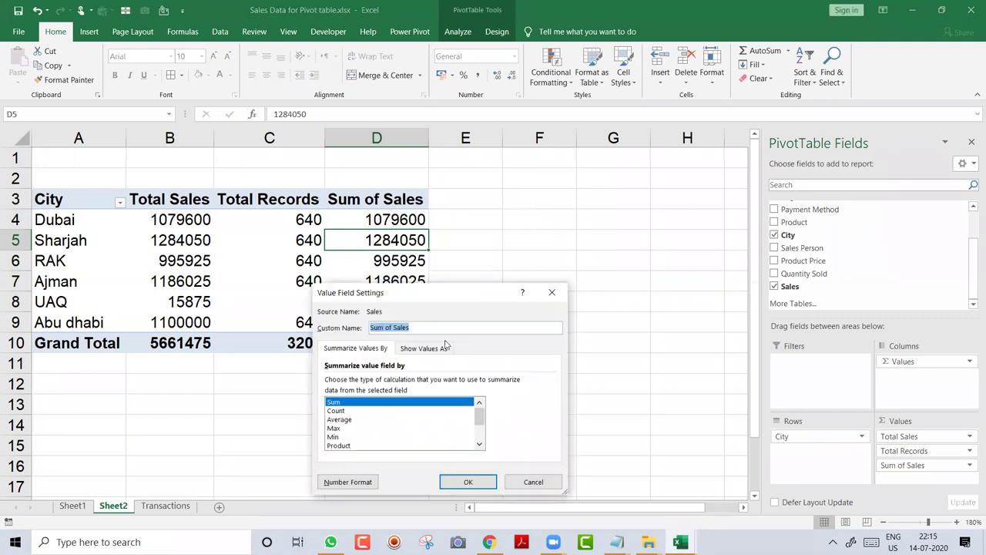
pyautogui.moveTo(453, 296); pyautogui.dragTo(566, 192)
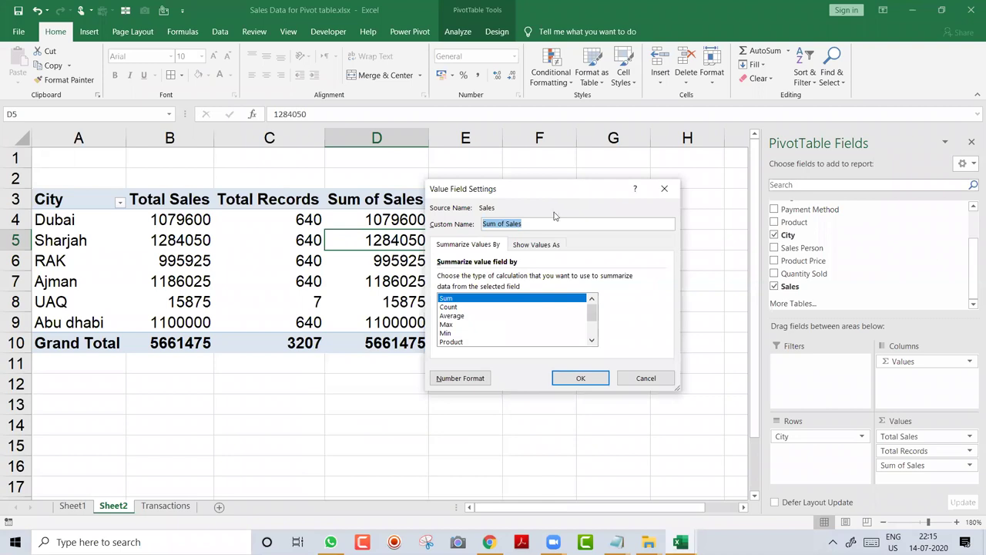
pyautogui.click(534, 248)
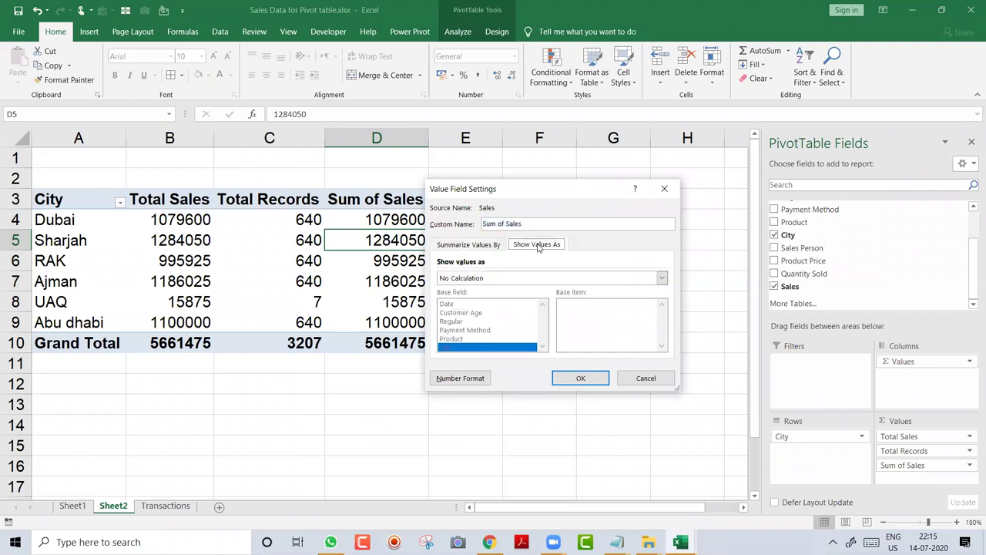
pyautogui.click(495, 279)
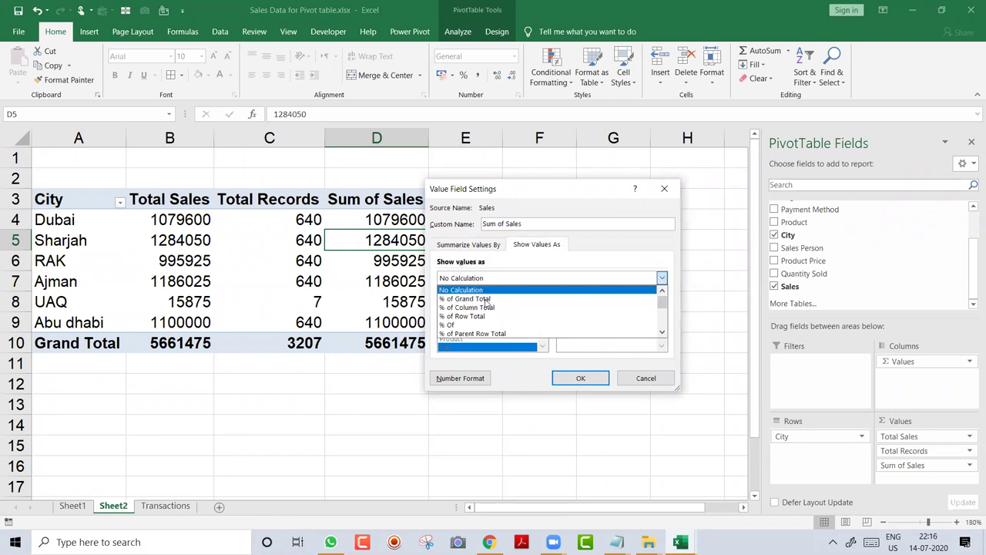
pyautogui.click(495, 299)
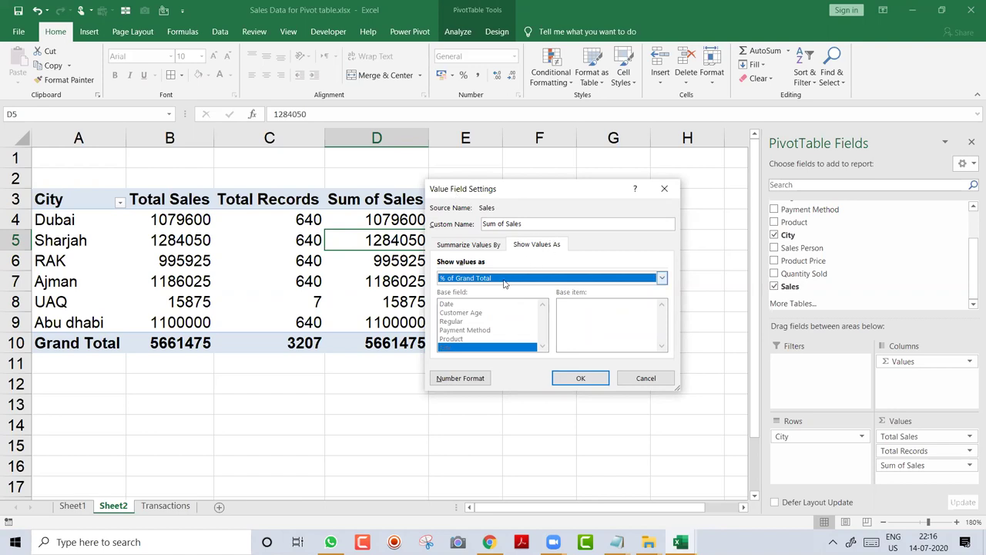
pyautogui.click(582, 376)
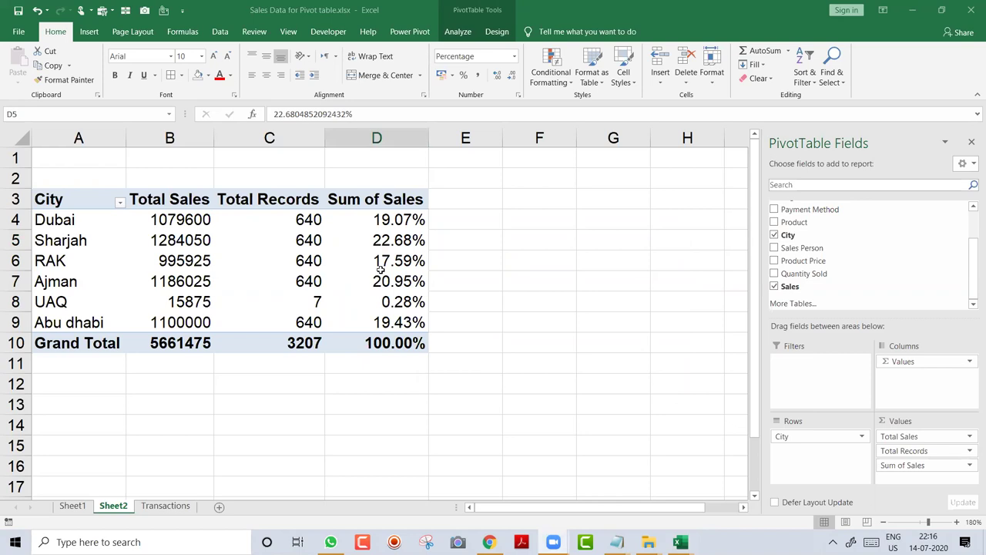
# - Switch to the Transactions sheet, jump to its top and zoom out to see column M
pyautogui.hotkey('ctrl', 'pagedown')
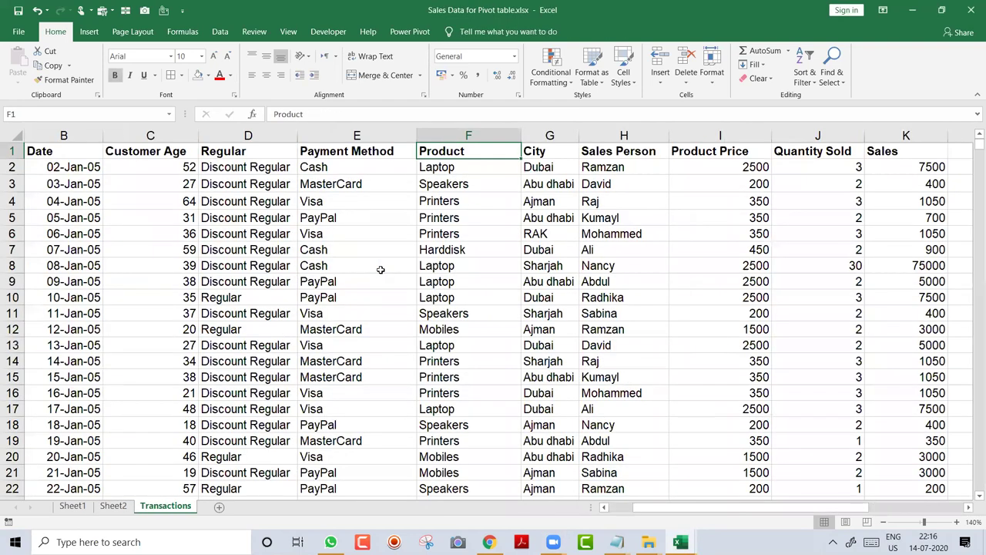
pyautogui.hotkey('ctrl', 'Home')
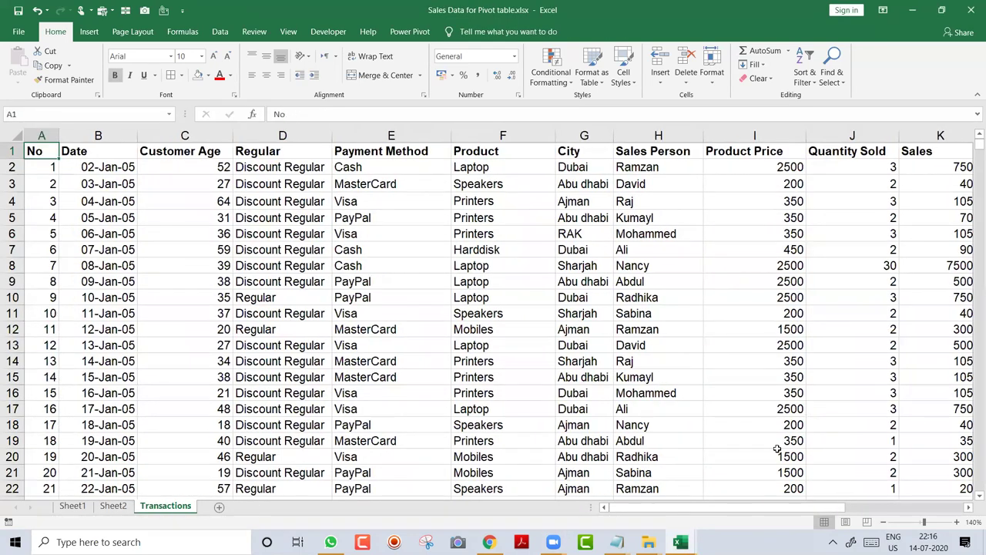
pyautogui.click(883, 523)
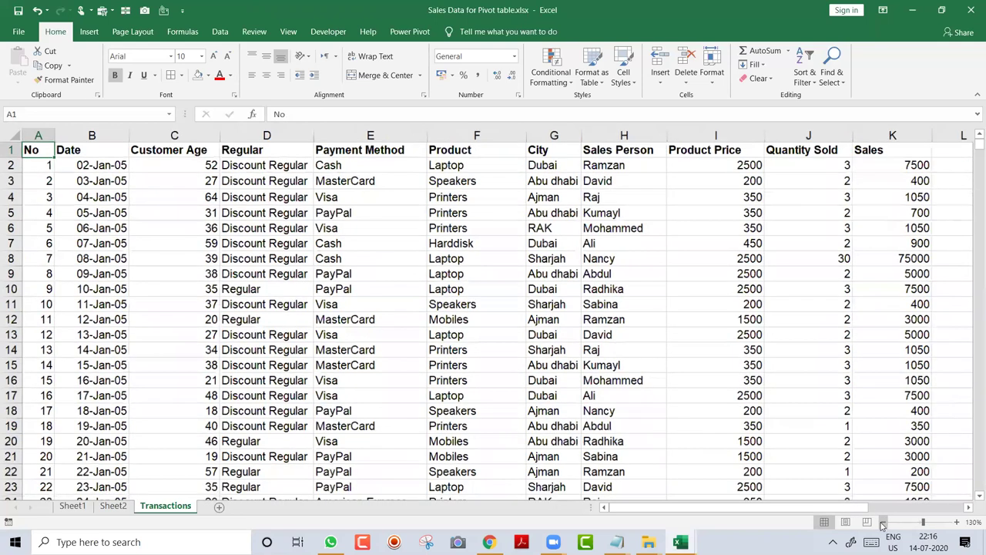
pyautogui.click(883, 524)
pyautogui.click(883, 523)
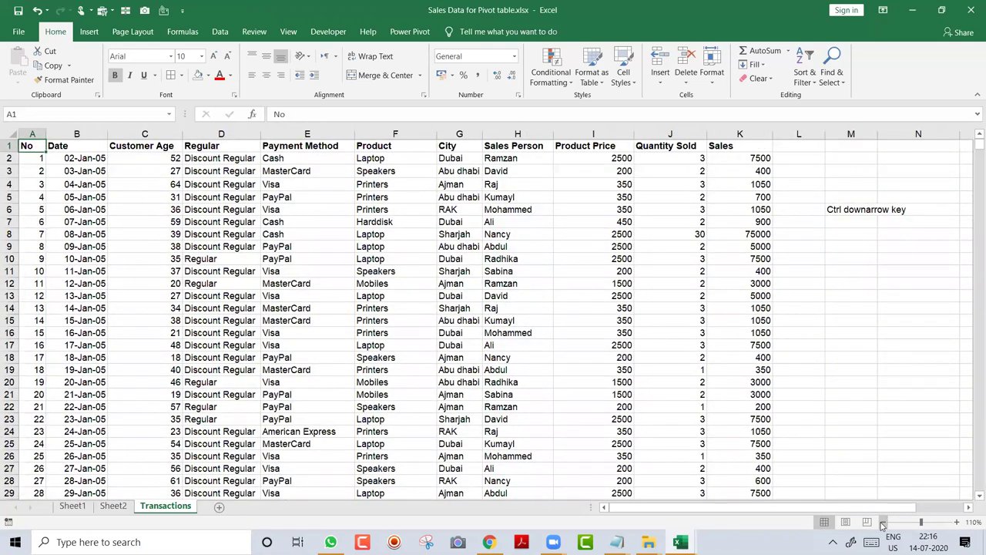
# - Delete the stray 'Ctrl downarrow key' note in M6 and return into the data at C6
pyautogui.click(847, 221)
pyautogui.click(846, 210)
pyautogui.press('Delete')
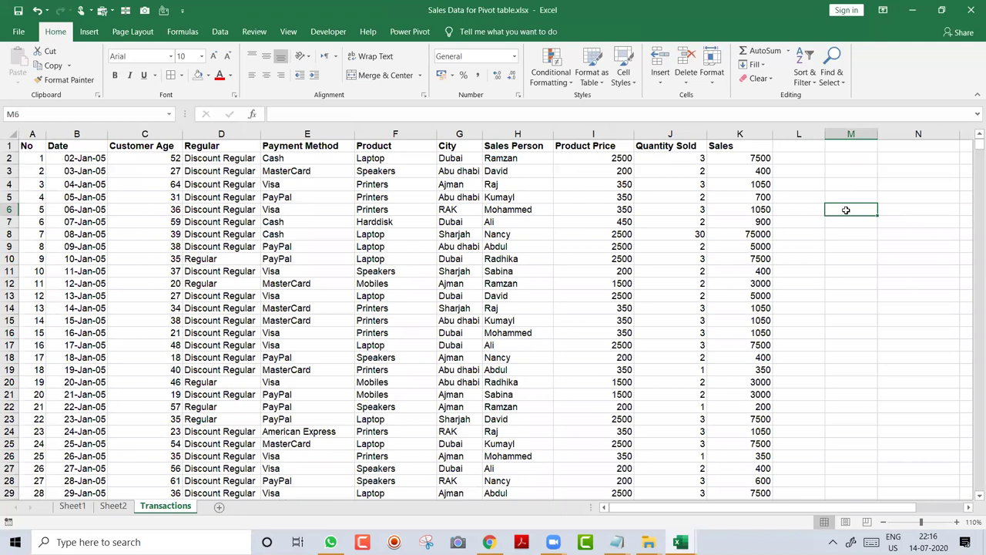
pyautogui.press('Left')
pyautogui.hotkey('ctrl', 'Left')
pyautogui.hotkey('ctrl', 'Left')
pyautogui.press('Right')
pyautogui.press('Right')
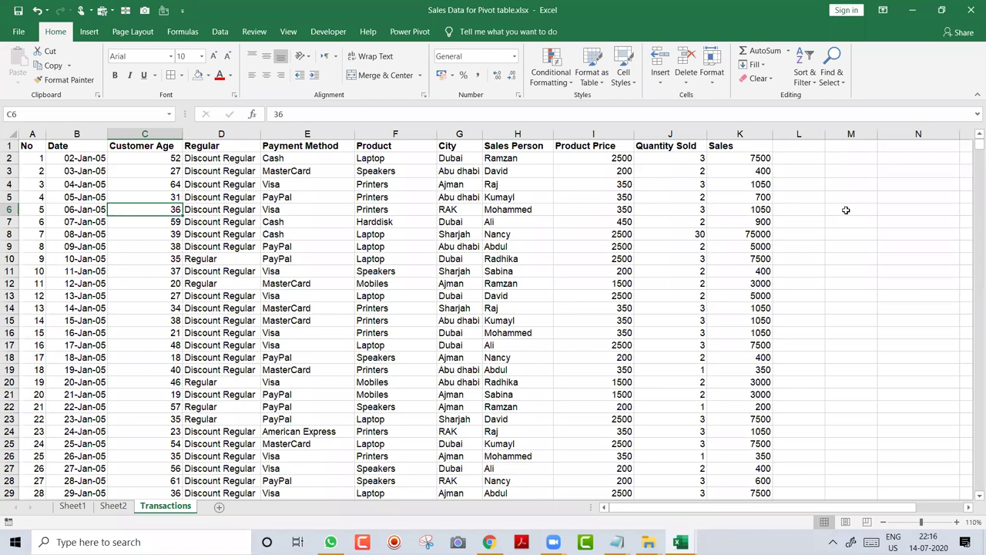
# - Insert a PivotTable from the Transactions data on a new sheet
pyautogui.click(91, 31)
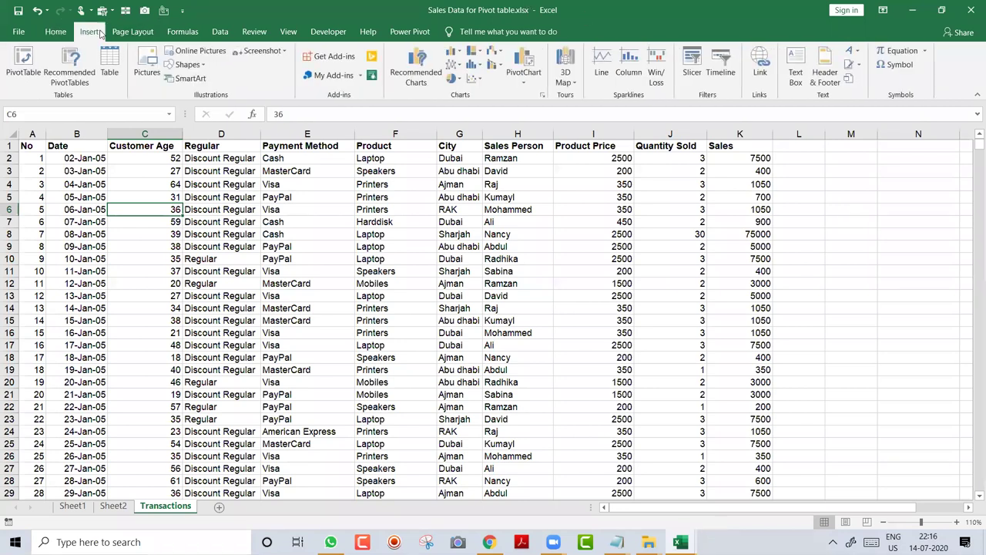
pyautogui.click(23, 61)
pyautogui.click(568, 354)
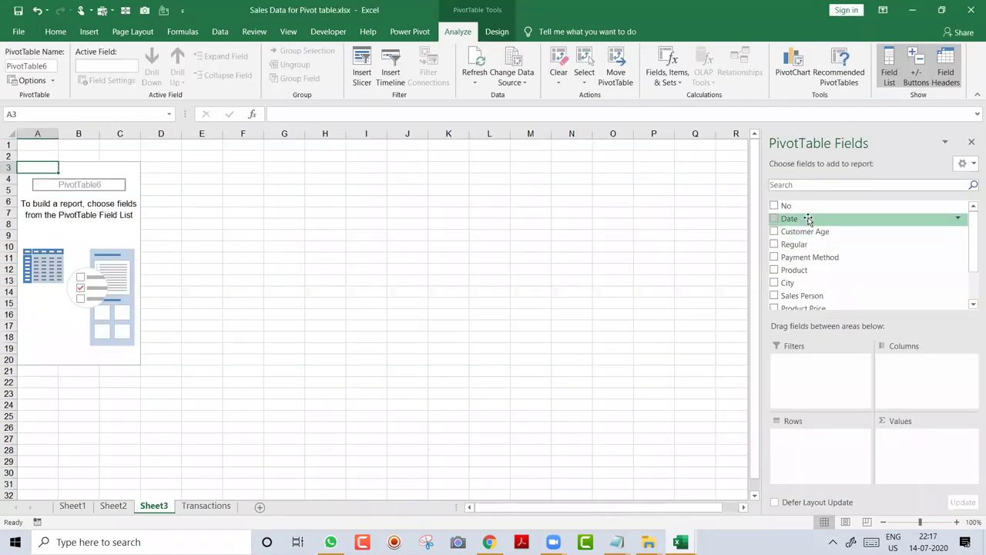
# - Add Date as rows and Sales as values, summing sales by year 2005–2013 (total 5661475)
pyautogui.click(774, 219)
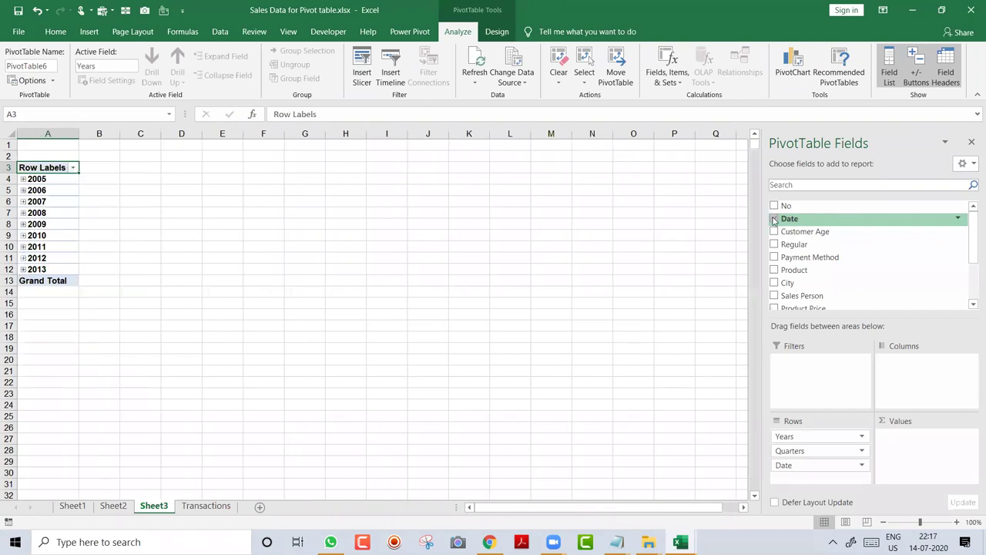
pyautogui.click(957, 523)
pyautogui.click(956, 523)
pyautogui.click(957, 523)
pyautogui.click(956, 524)
pyautogui.click(957, 523)
pyautogui.click(956, 523)
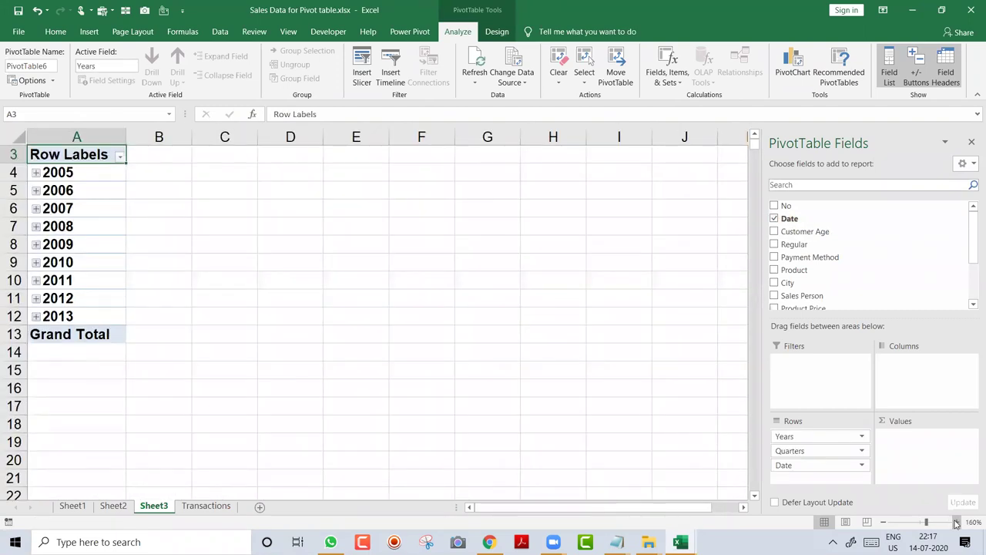
pyautogui.moveTo(973, 241); pyautogui.dragTo(872, 293)
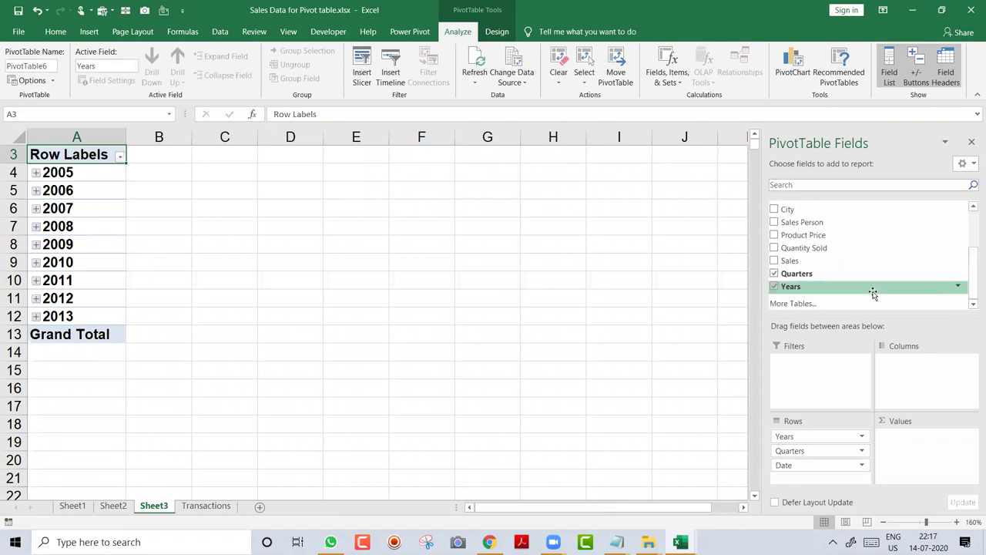
pyautogui.click(775, 261)
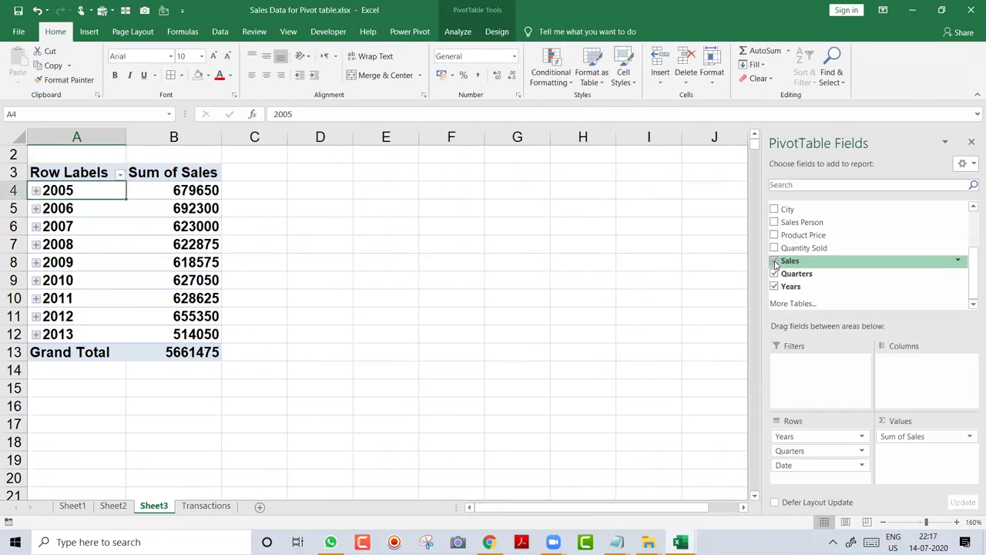
pyautogui.press('Down')
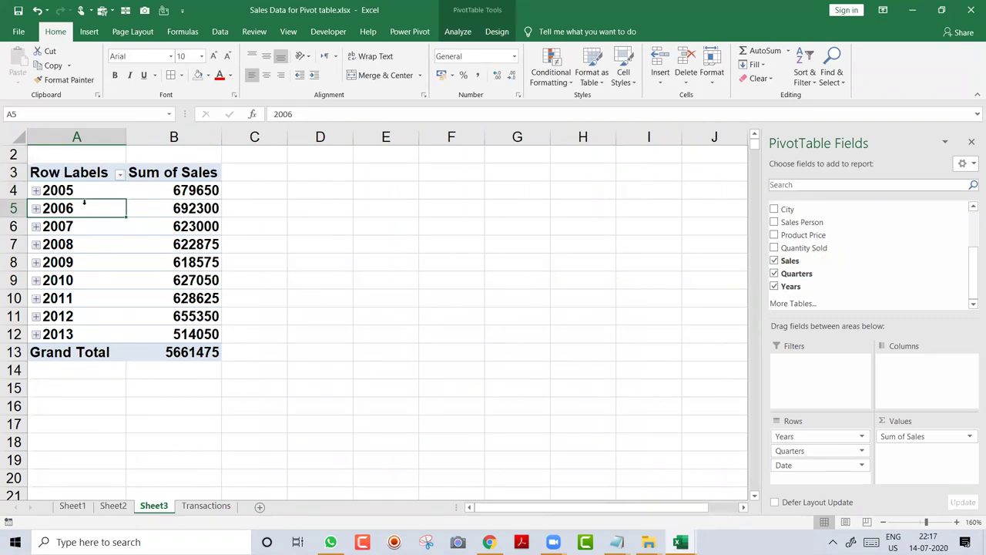
# - Regroup the year labels by Months and Years only, e.g. 2005 Jan 150750
pyautogui.moveTo(83, 194); pyautogui.dragTo(115, 331)
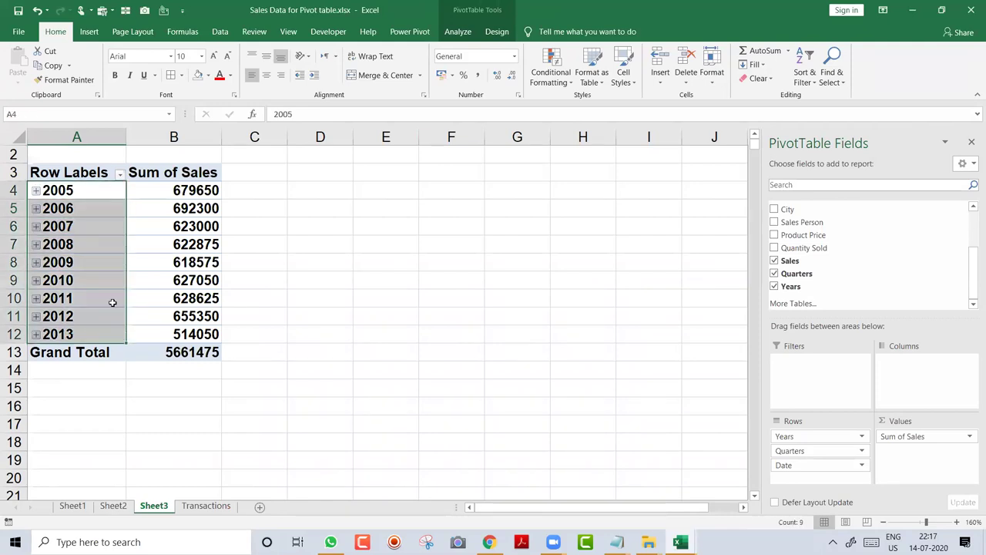
pyautogui.click(91, 190)
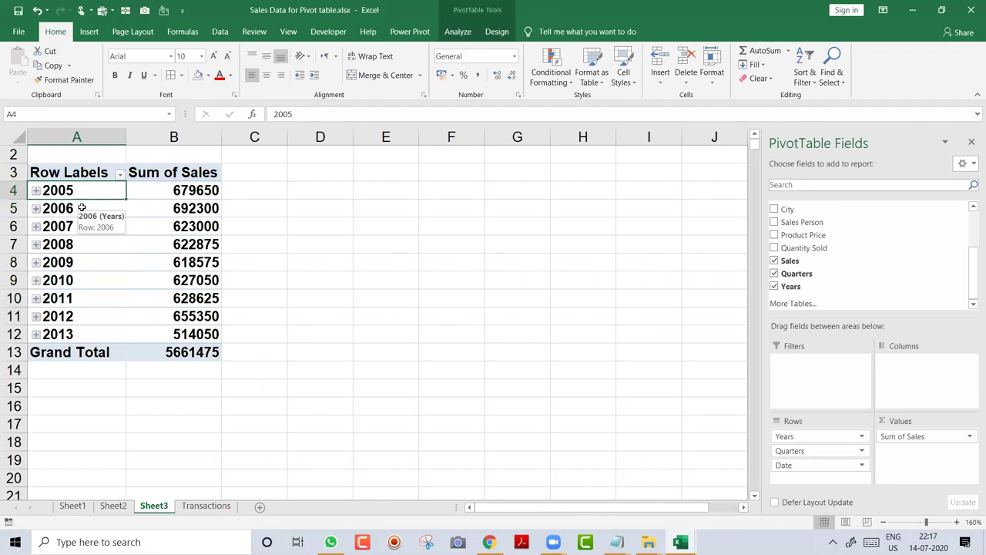
pyautogui.rightClick(81, 208)
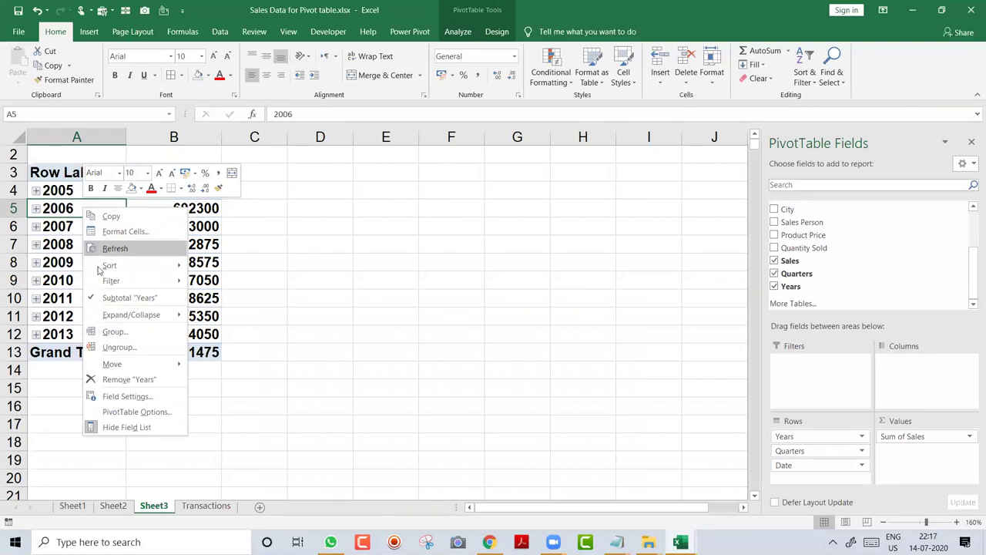
pyautogui.click(143, 332)
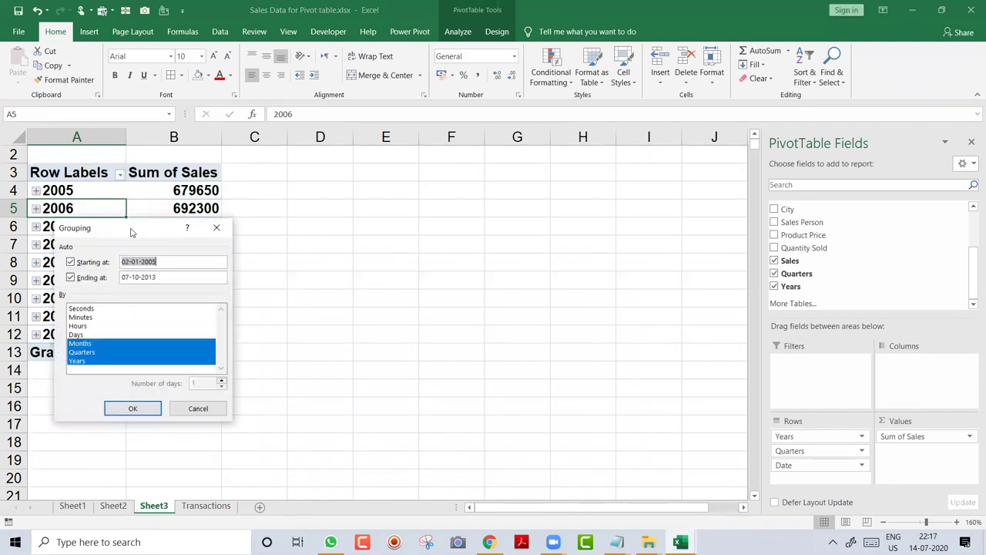
pyautogui.moveTo(131, 232); pyautogui.dragTo(335, 171)
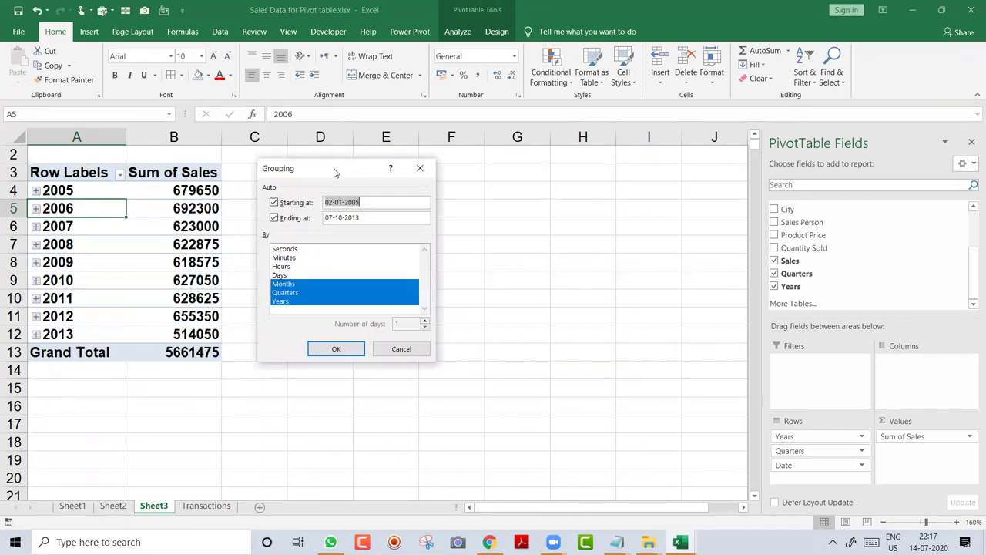
pyautogui.click(300, 293)
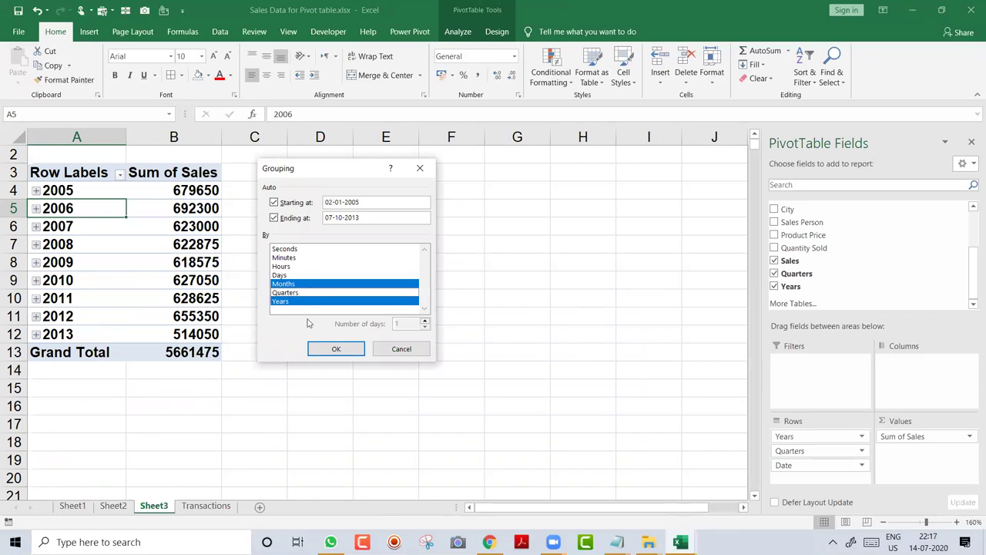
pyautogui.click(336, 348)
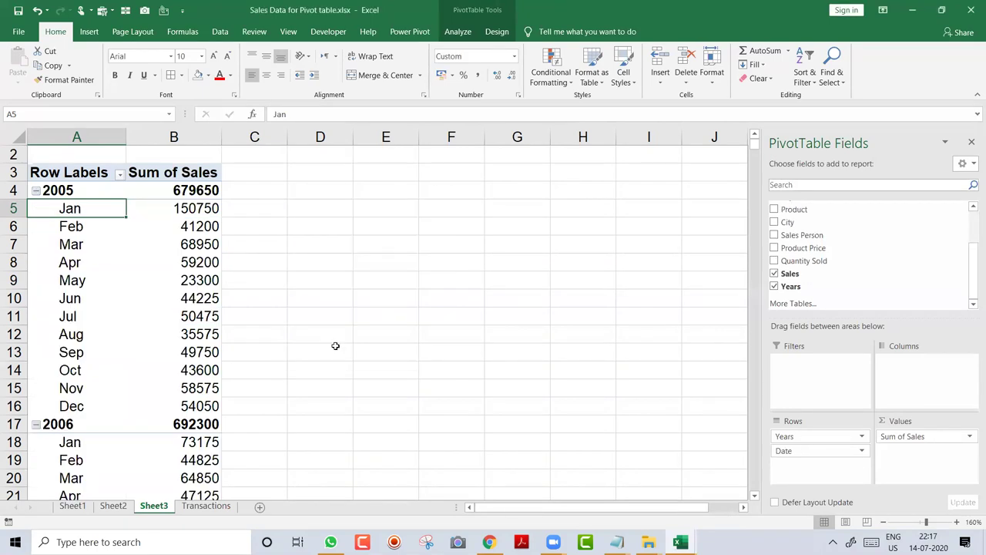
# - Regroup the dates by Quarters and Years instead of Months, e.g. 2005 Qtr1 260900
pyautogui.rightClick(97, 202)
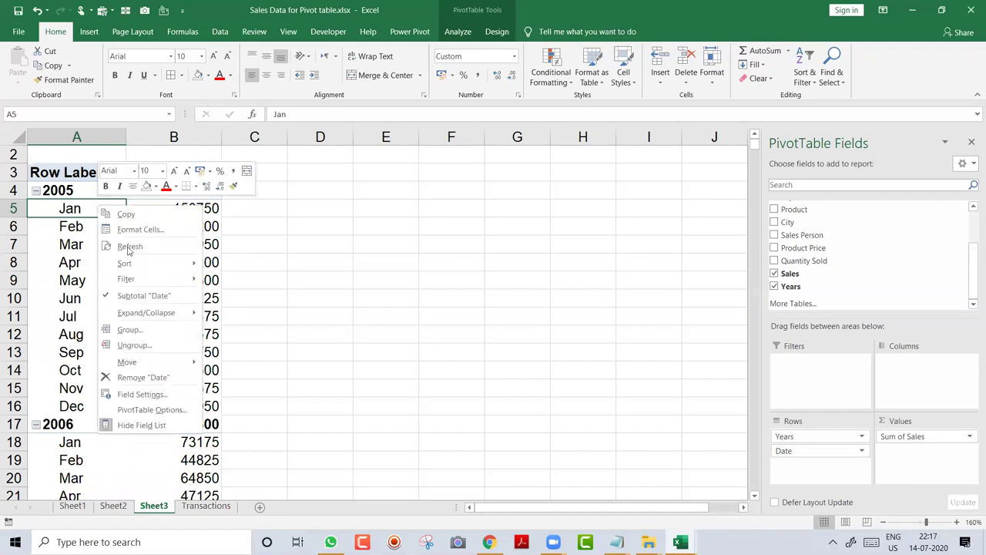
pyautogui.click(167, 331)
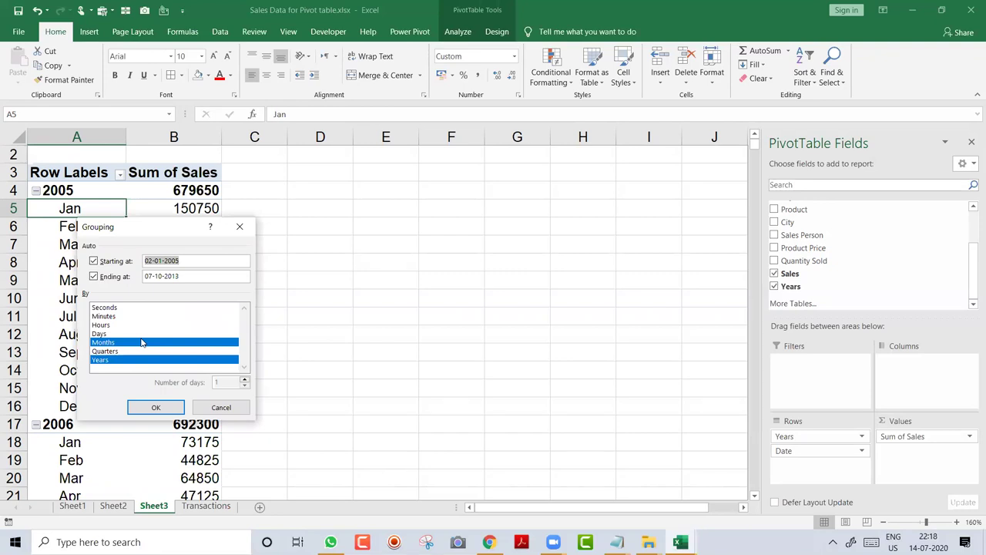
pyautogui.click(141, 342)
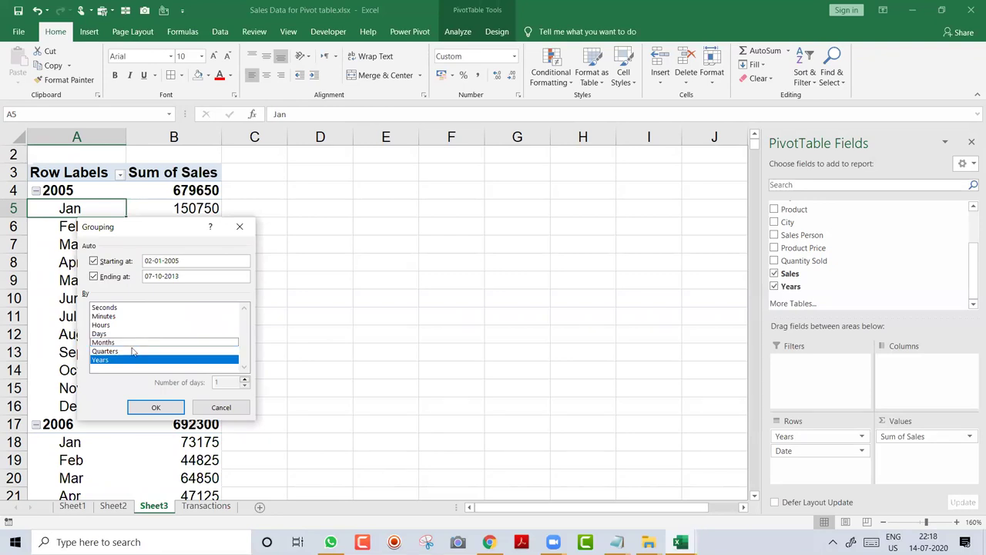
pyautogui.click(128, 352)
pyautogui.click(155, 407)
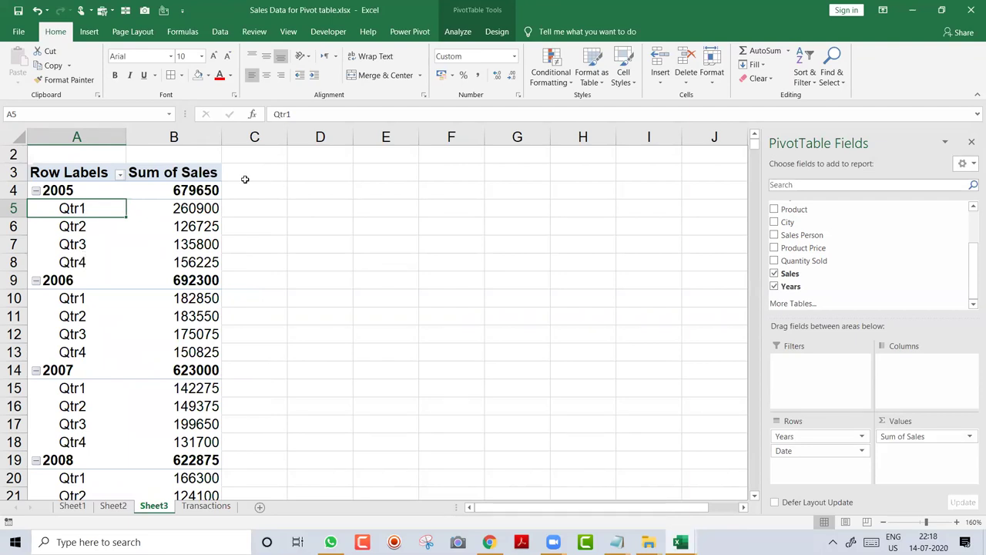
# - Move the Date field from Rows to Columns so quarters run across
pyautogui.click(804, 437)
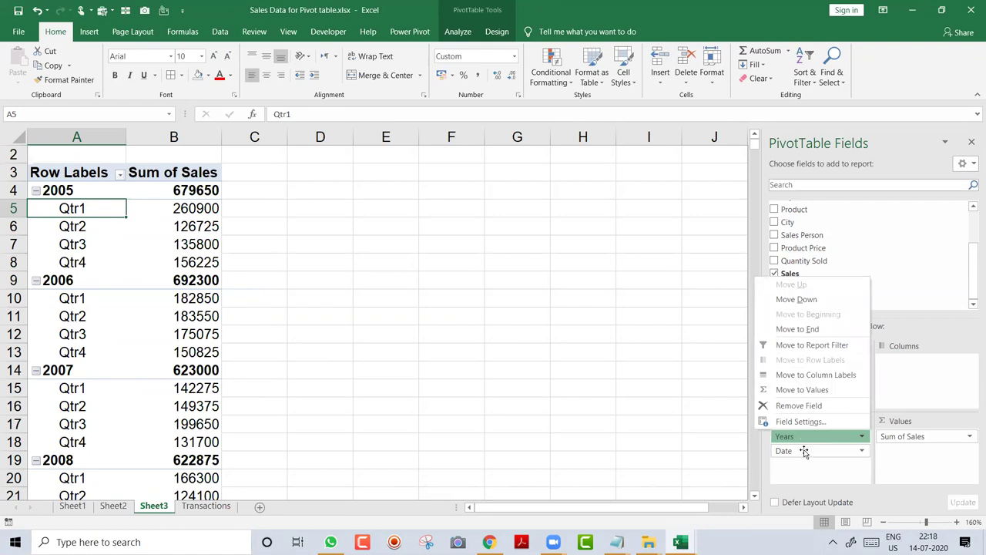
pyautogui.click(804, 453)
pyautogui.moveTo(829, 452); pyautogui.dragTo(908, 395)
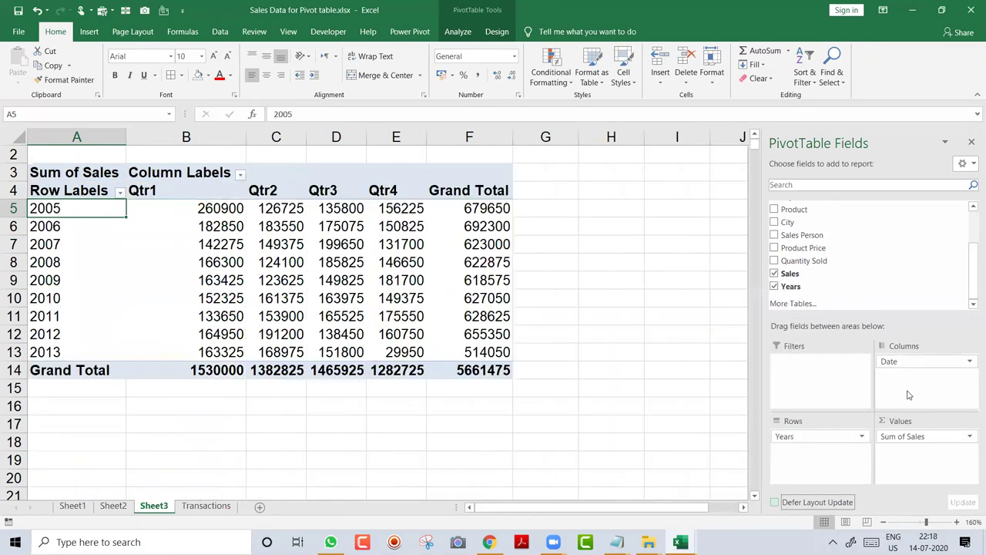
# - Centre-align the quarter headers, values and Grand Total row
pyautogui.press('Right')
pyautogui.press('Up')
pyautogui.hotkey('ctrl', 'shift', 'Down')
pyautogui.hotkey('ctrl', 'shift', 'Right')
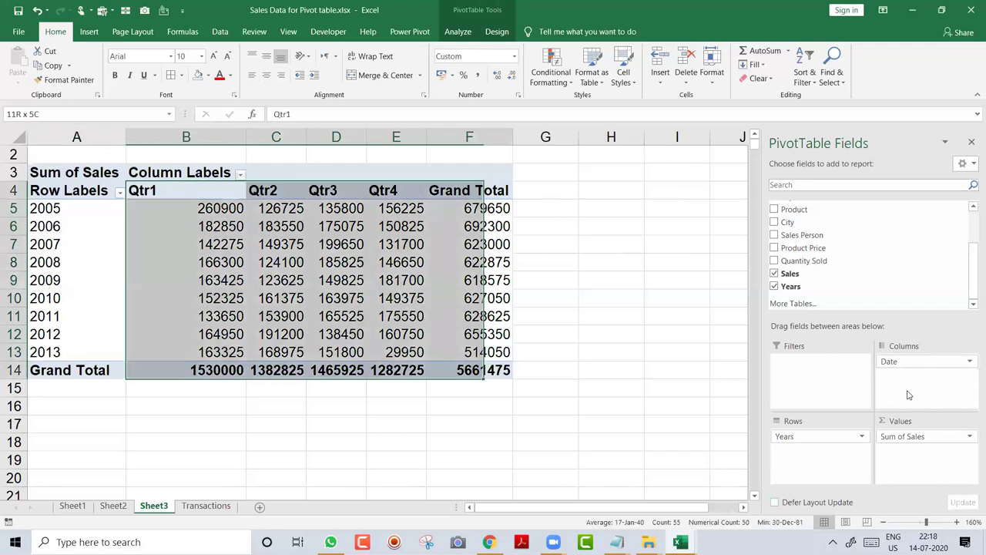
pyautogui.hotkey('alt', 'h')
pyautogui.press('a')
pyautogui.press('c')
# - Rename the Row Labels header to 'Year'
pyautogui.press('Left')
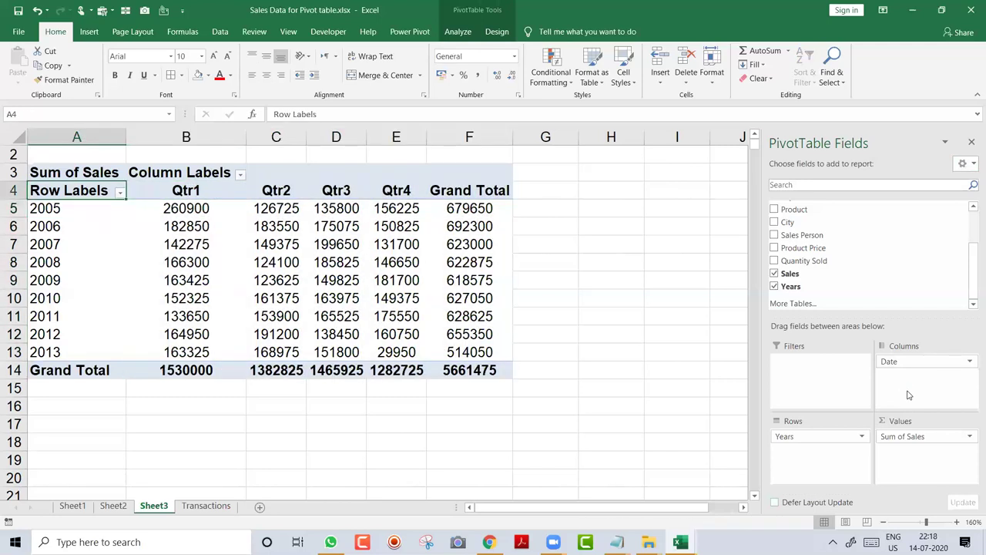
pyautogui.write('Year')
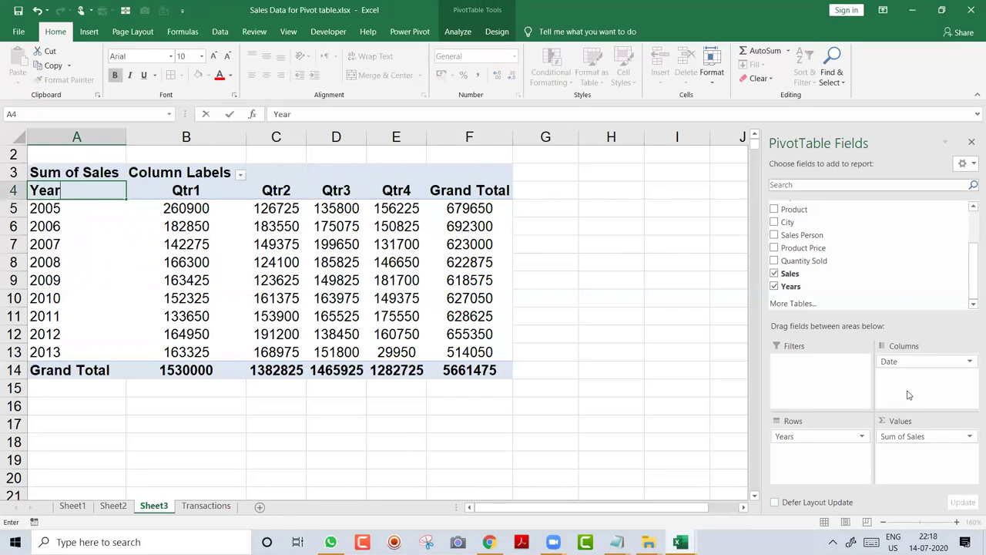
pyautogui.press('Return')
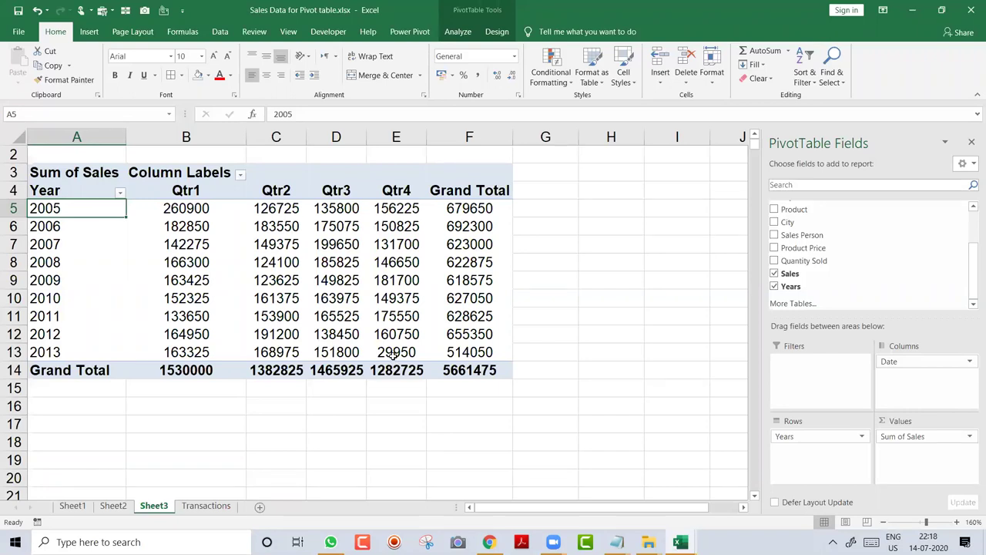
# - Enlarge the field list to show every field from No to Years, then reopen the 2007 label's options
pyautogui.moveTo(393, 354)
pyautogui.moveTo(810, 316); pyautogui.dragTo(815, 361)
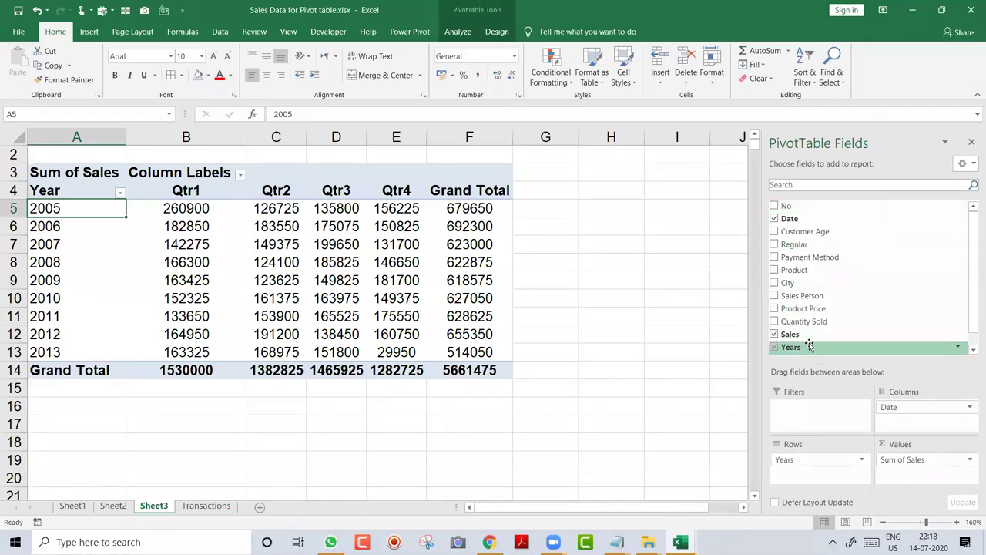
pyautogui.click(65, 240)
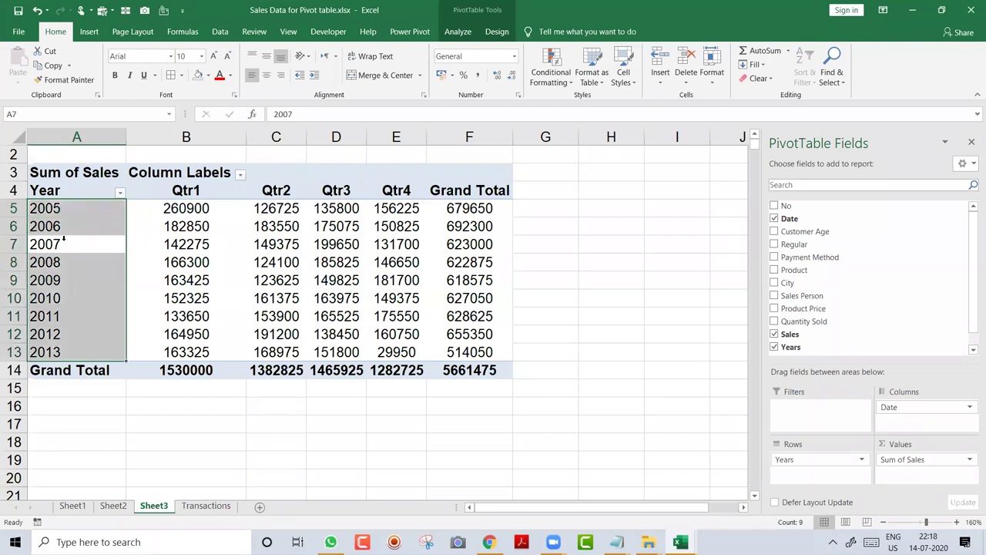
pyautogui.rightClick(62, 243)
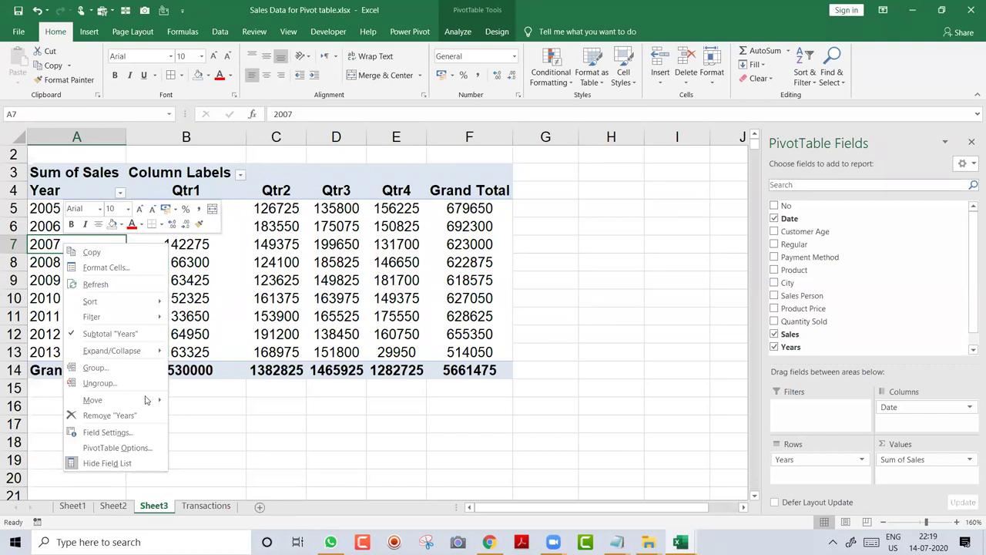
pyautogui.press('Escape')
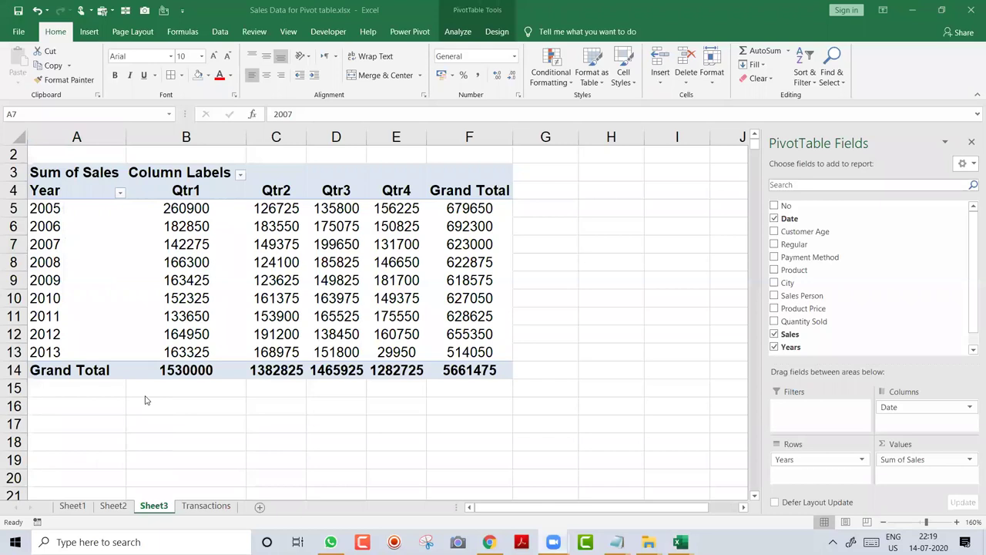
pyautogui.click(90, 242)
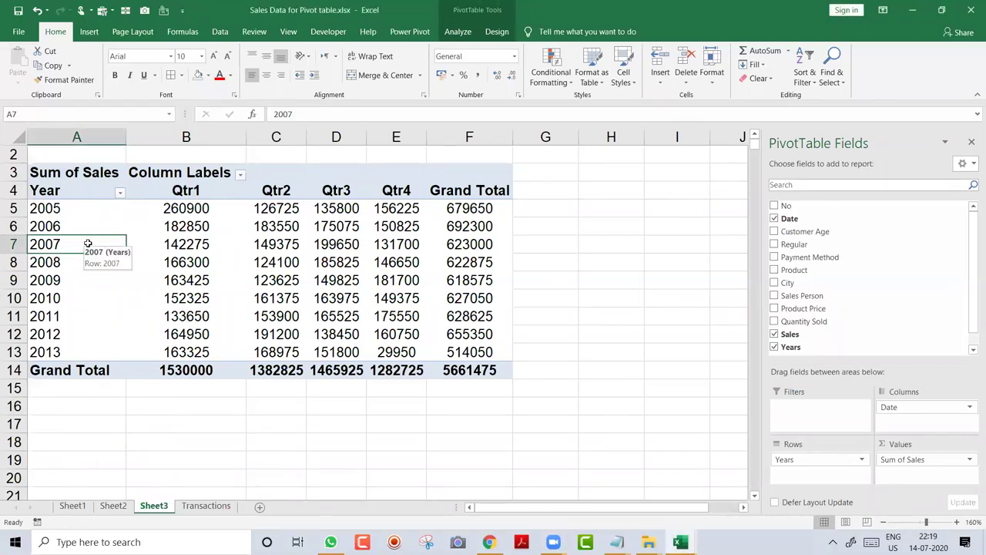
pyautogui.rightClick(88, 246)
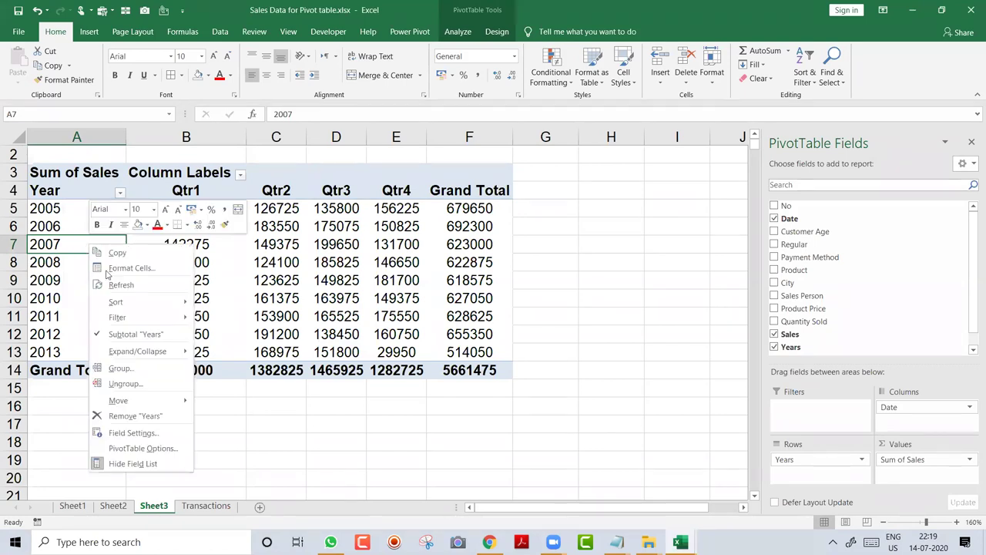
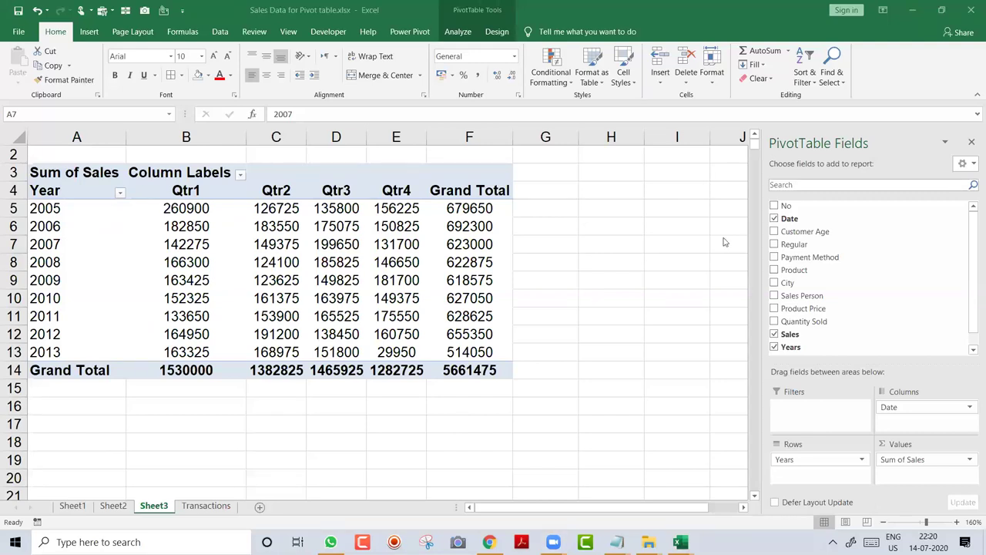
# - Check the 2007 Qtr4 figure, then drag Date out of Columns to drop the quarter breakdown
pyautogui.click(390, 247)
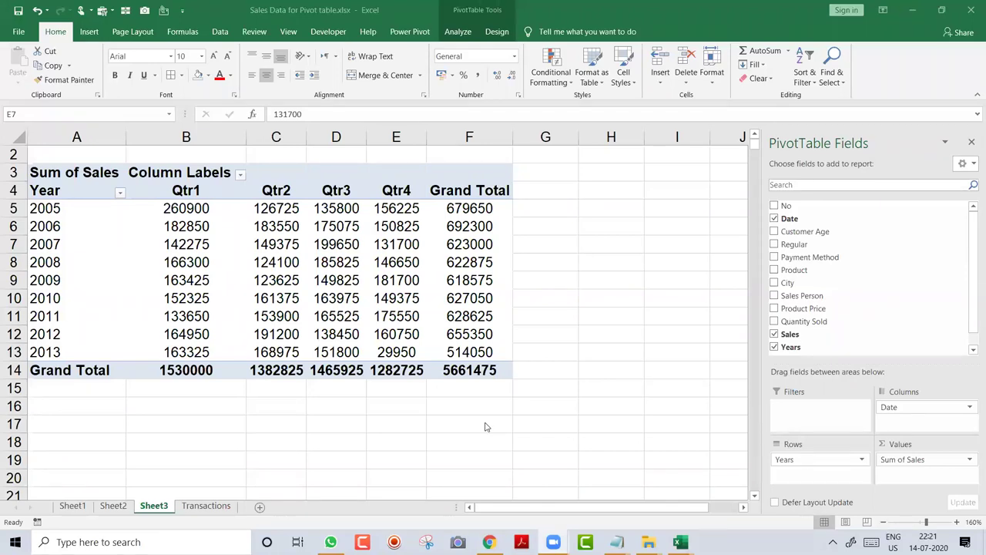
pyautogui.click(412, 246)
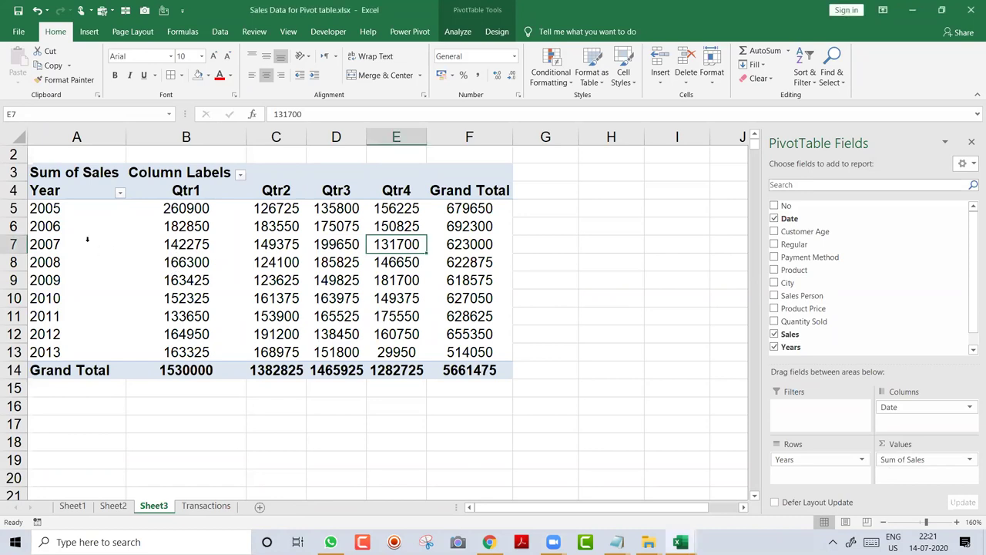
pyautogui.click(774, 334)
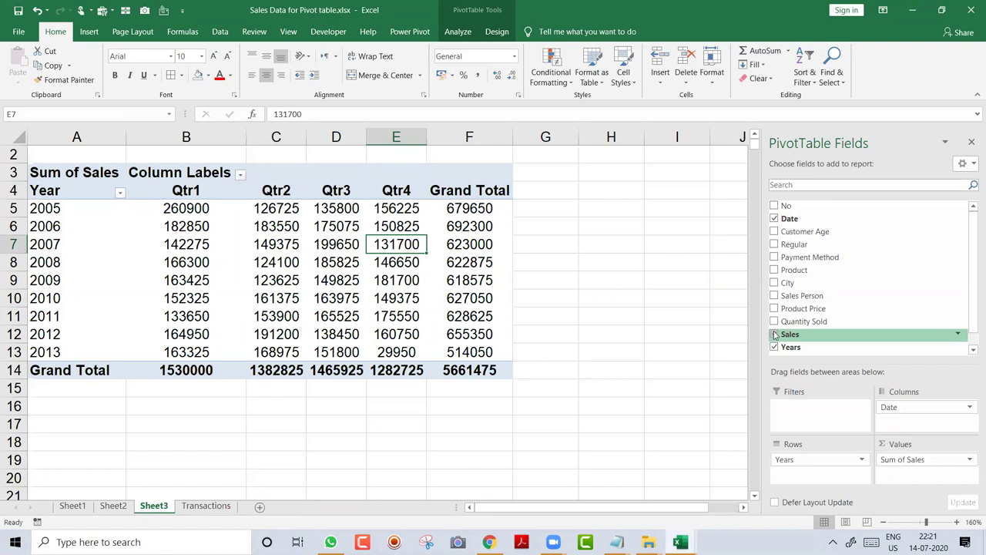
pyautogui.moveTo(905, 409); pyautogui.dragTo(713, 331)
# - Select the 2005–2013 year labels in column A, picking 2007 and 2005
pyautogui.moveTo(60, 194); pyautogui.dragTo(73, 330)
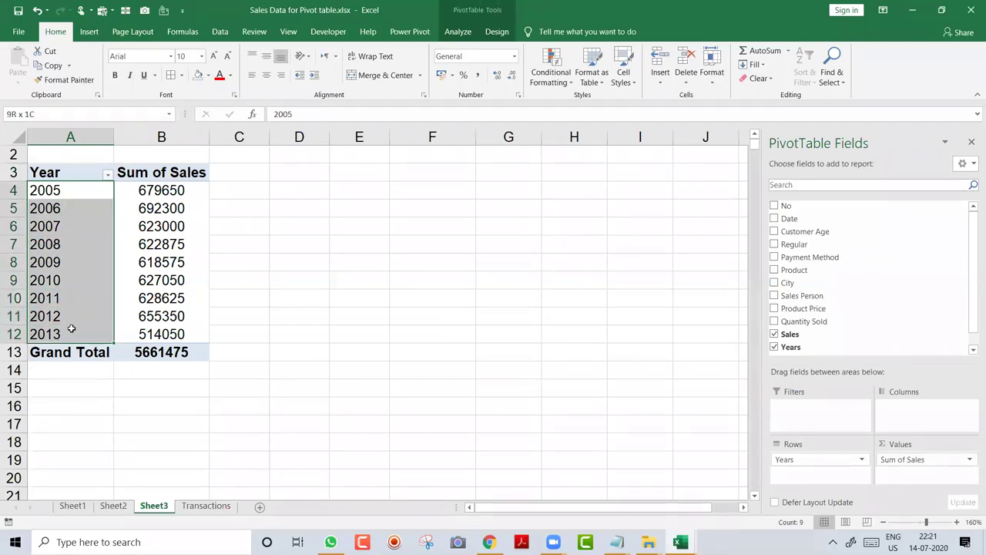
pyautogui.click(75, 233)
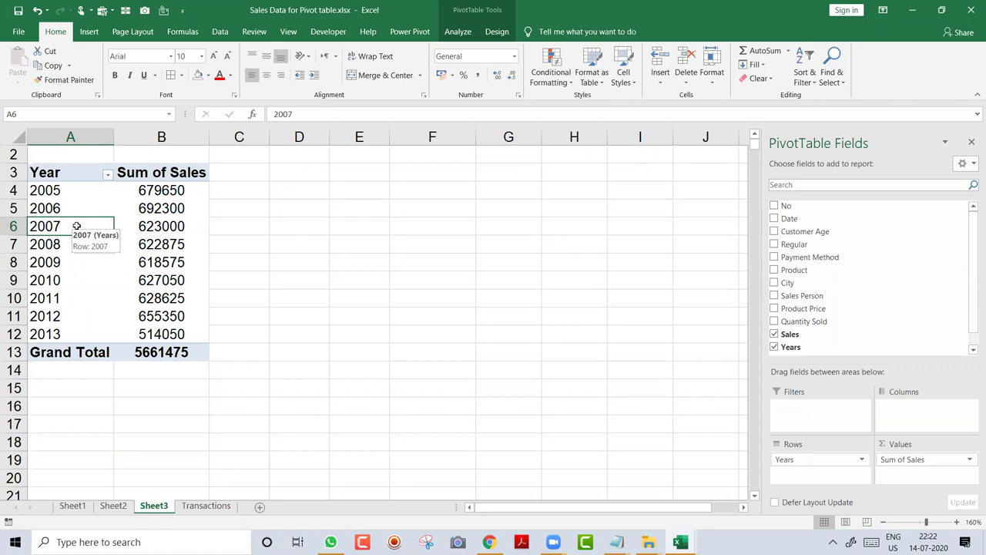
pyautogui.click(73, 192)
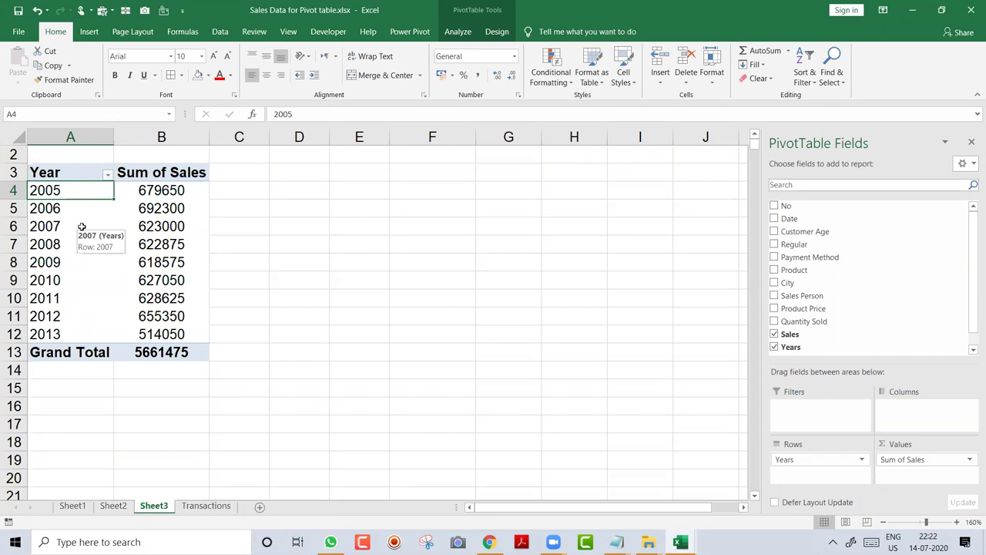
# - Open the Grouping dialog for the 2007 year, close it unchanged, and switch to Transactions
pyautogui.rightClick(82, 227)
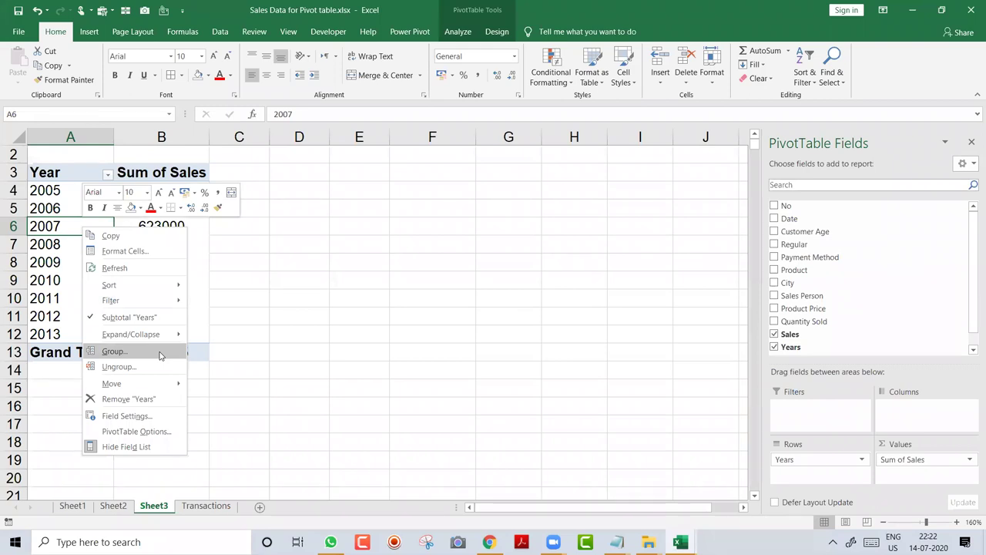
pyautogui.click(159, 354)
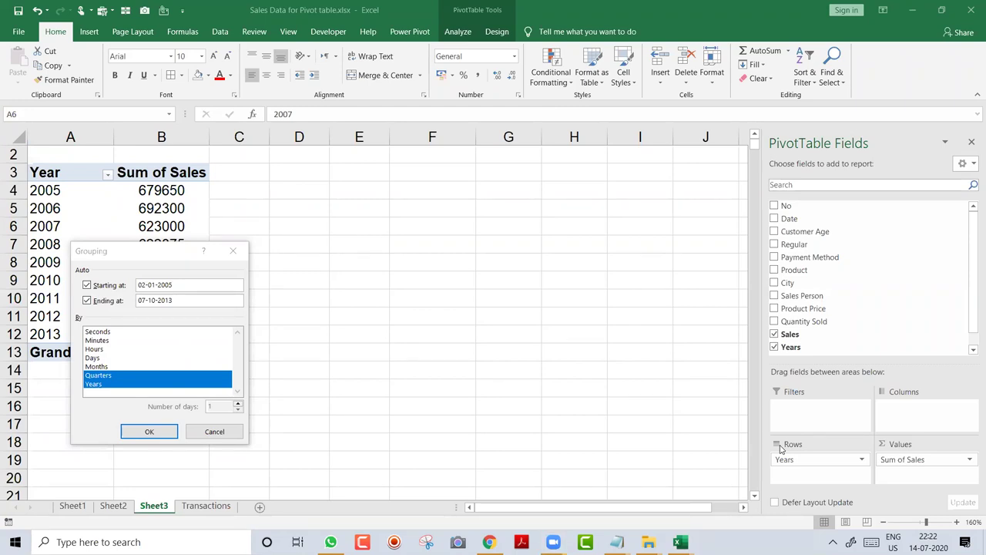
pyautogui.click(236, 255)
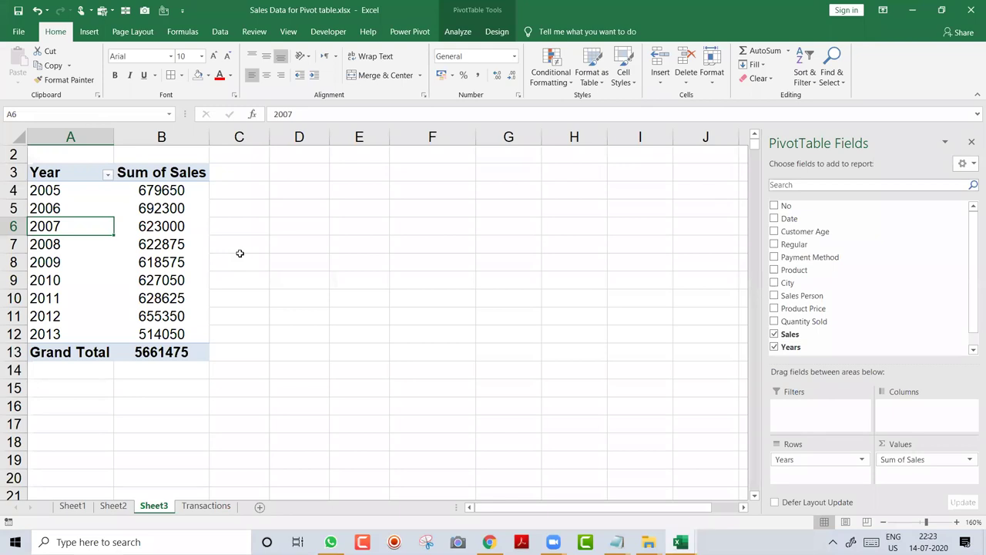
pyautogui.hotkey('ctrl', 'pagedown')
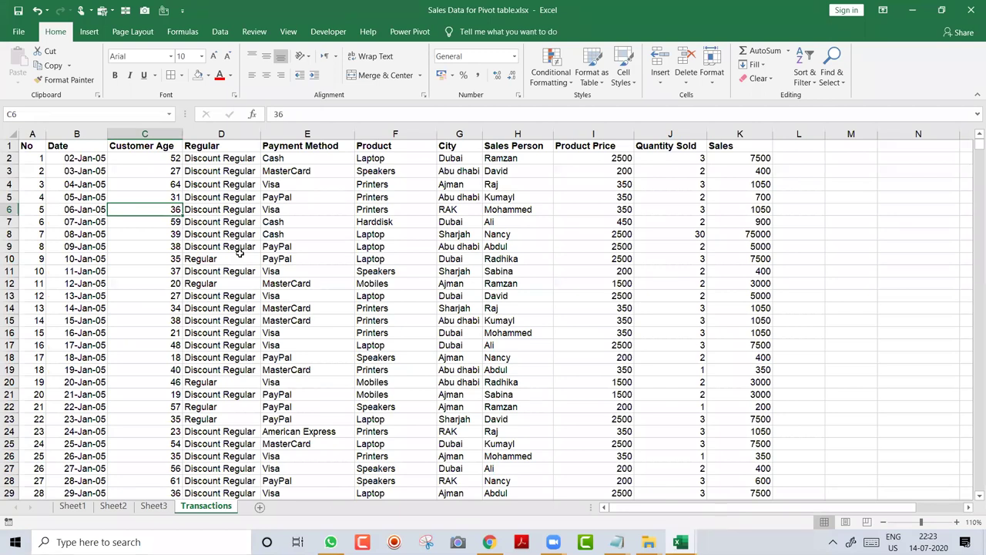
# - Start a new PivotTable from the Transactions data range A1:K3208
pyautogui.click(460, 296)
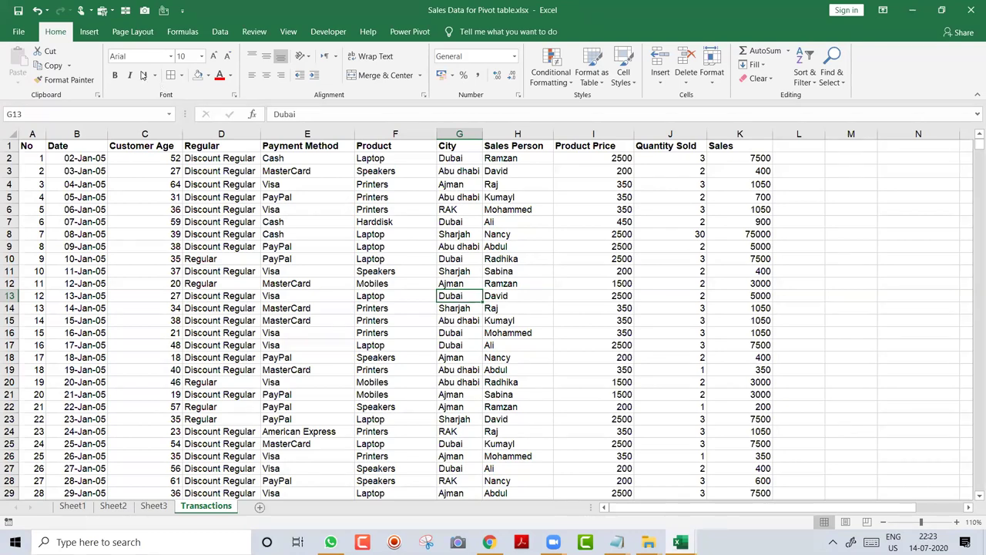
pyautogui.click(97, 34)
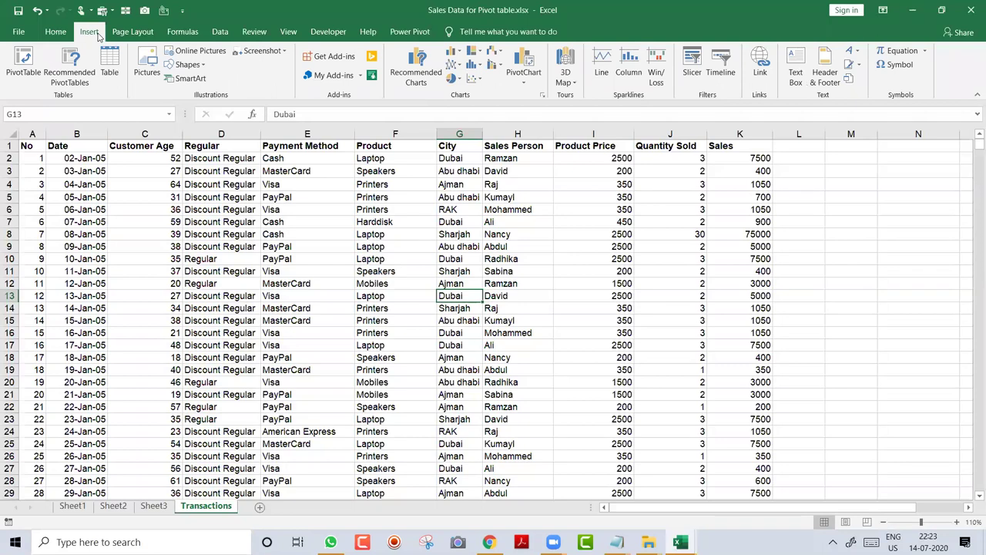
pyautogui.click(25, 68)
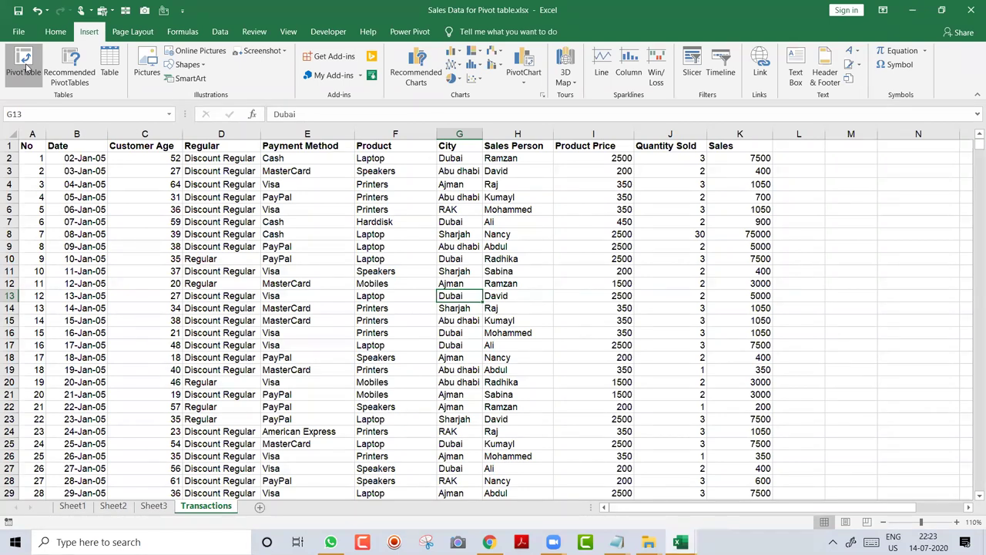
pyautogui.click(24, 65)
# - Create the pivot on a new sheet with Product in Rows and Sum of Sales in Values
pyautogui.click(572, 355)
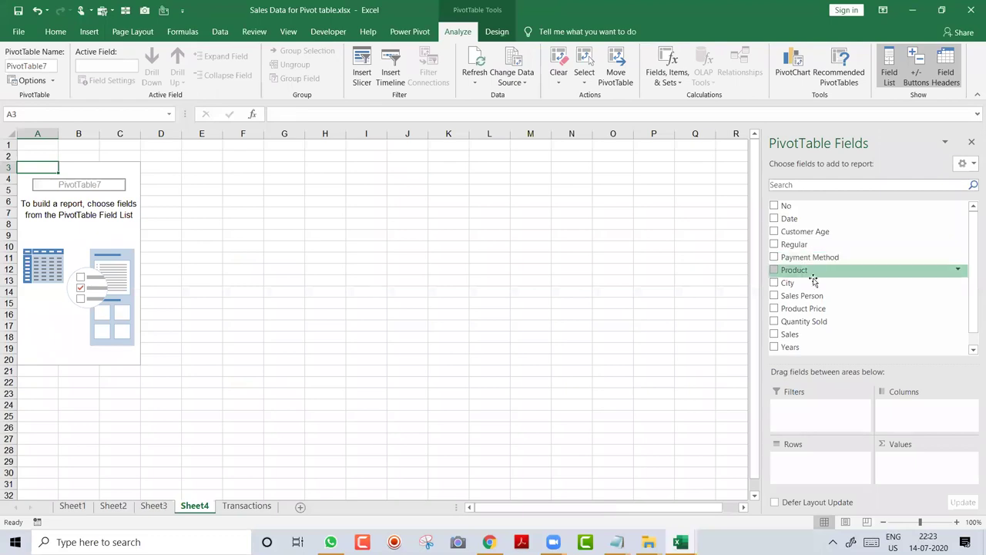
pyautogui.moveTo(809, 273); pyautogui.dragTo(836, 458)
pyautogui.moveTo(794, 337); pyautogui.dragTo(888, 455)
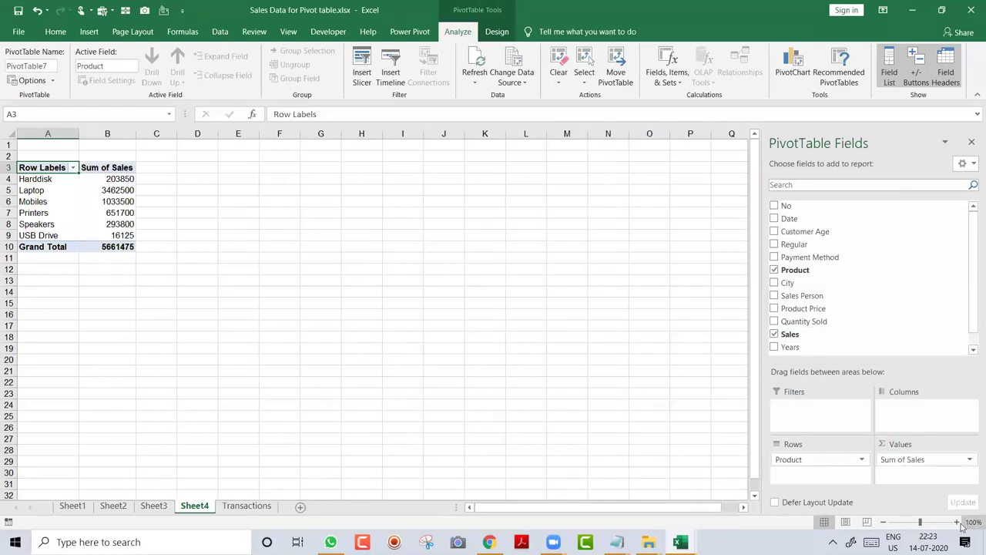
pyautogui.click(957, 523)
pyautogui.click(957, 522)
pyautogui.click(957, 522)
pyautogui.click(957, 522)
pyautogui.click(957, 522)
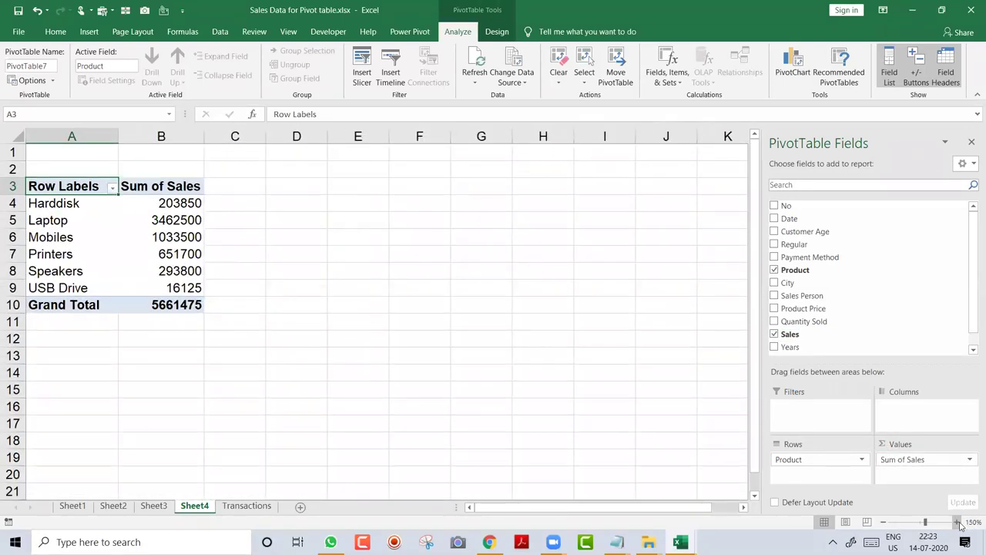
# - Rename the Row Labels header to 'Product' and set the zoom to 130%
pyautogui.write('Produc')
pyautogui.press('BackSpace')
pyautogui.press('BackSpace')
pyautogui.press('BackSpace')
pyautogui.press('BackSpace')
pyautogui.write('oduct')
pyautogui.press('Return')
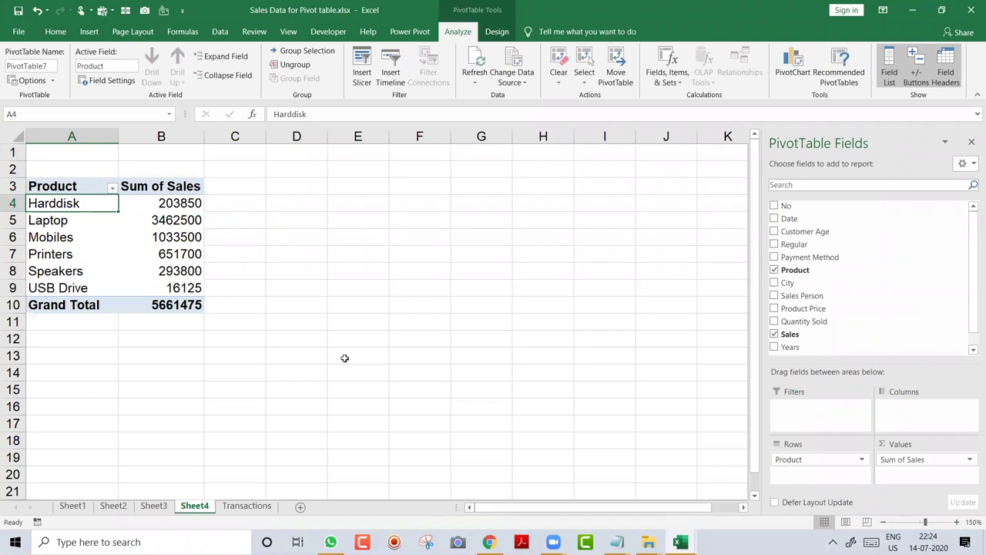
pyautogui.click(149, 233)
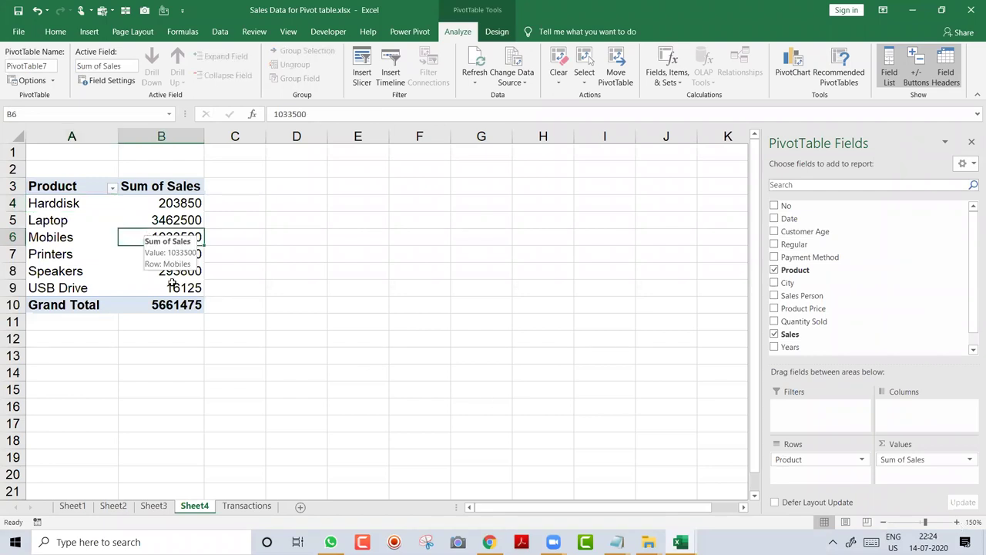
pyautogui.moveTo(173, 286)
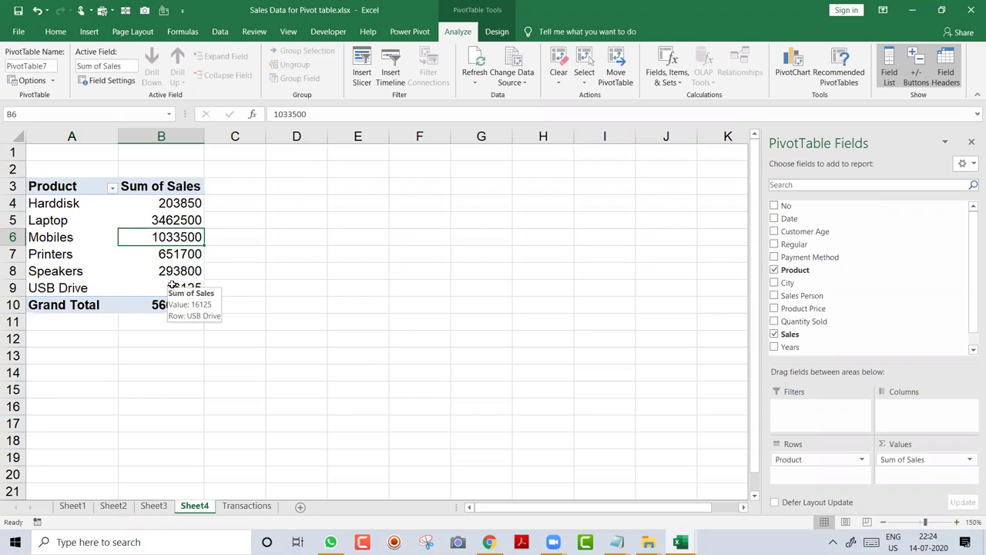
pyautogui.press('Left')
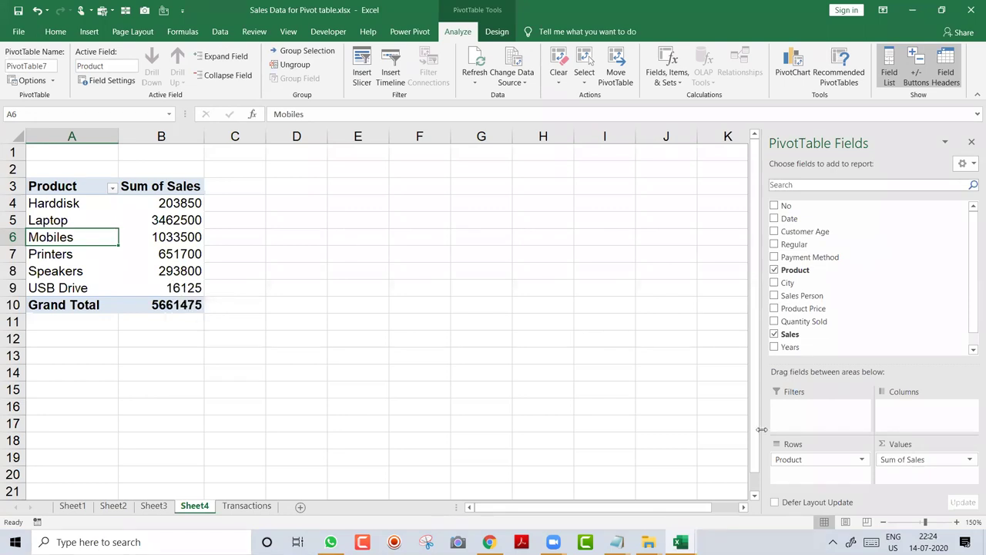
pyautogui.click(884, 523)
pyautogui.click(884, 523)
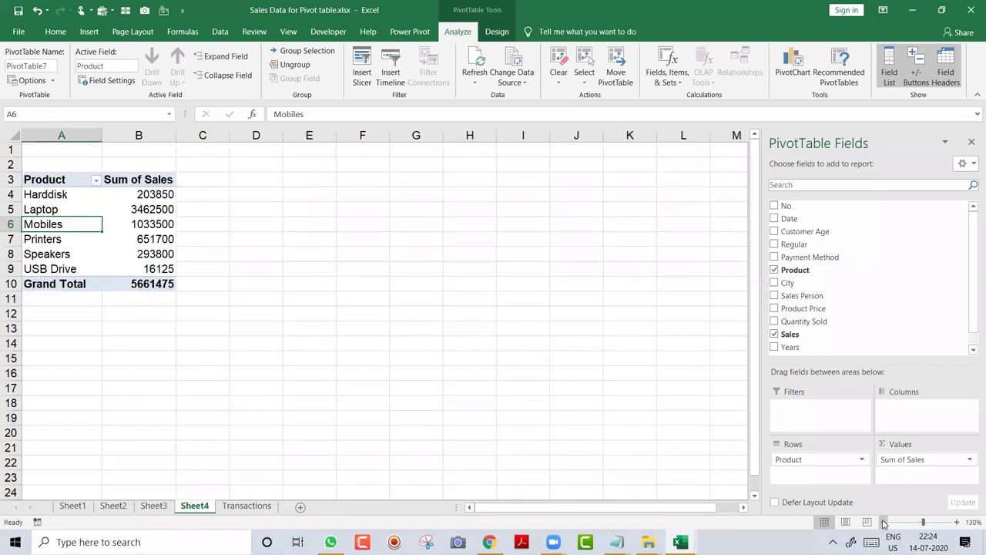
# - Insert a PivotChart of product sales with Alt+F1, move it right of the table, and apply a gradient style
pyautogui.hotkey('alt', 'F1')
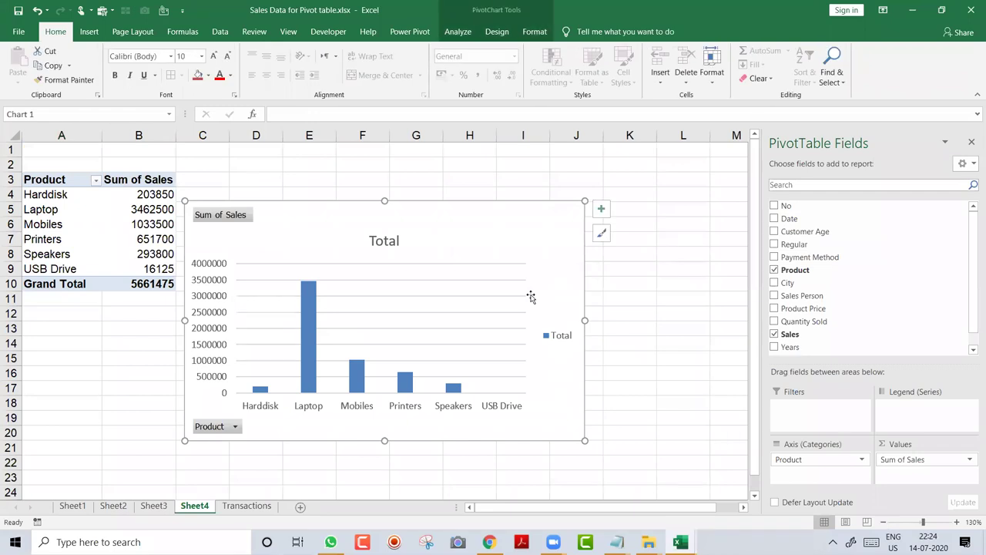
pyautogui.moveTo(467, 214); pyautogui.dragTo(618, 184)
pyautogui.click(497, 31)
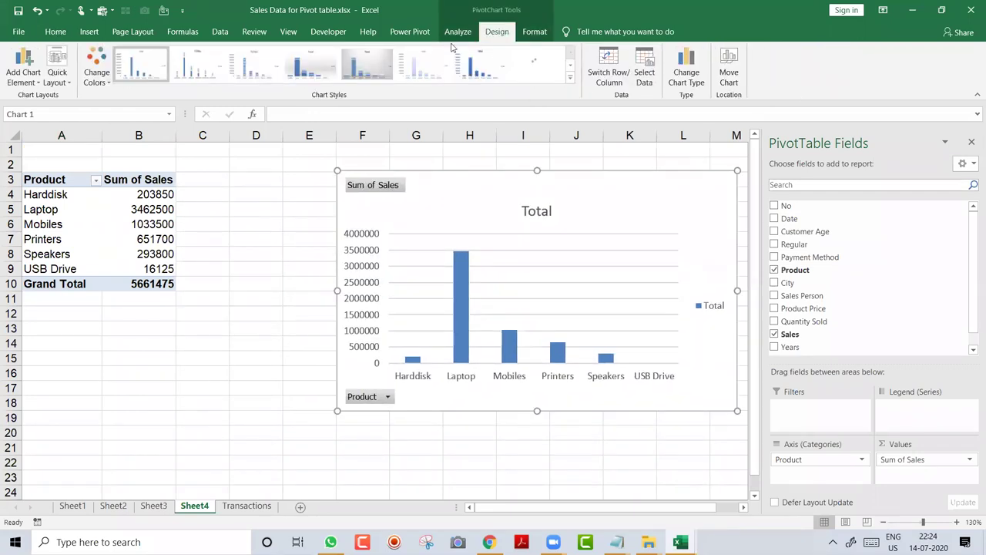
pyautogui.click(414, 75)
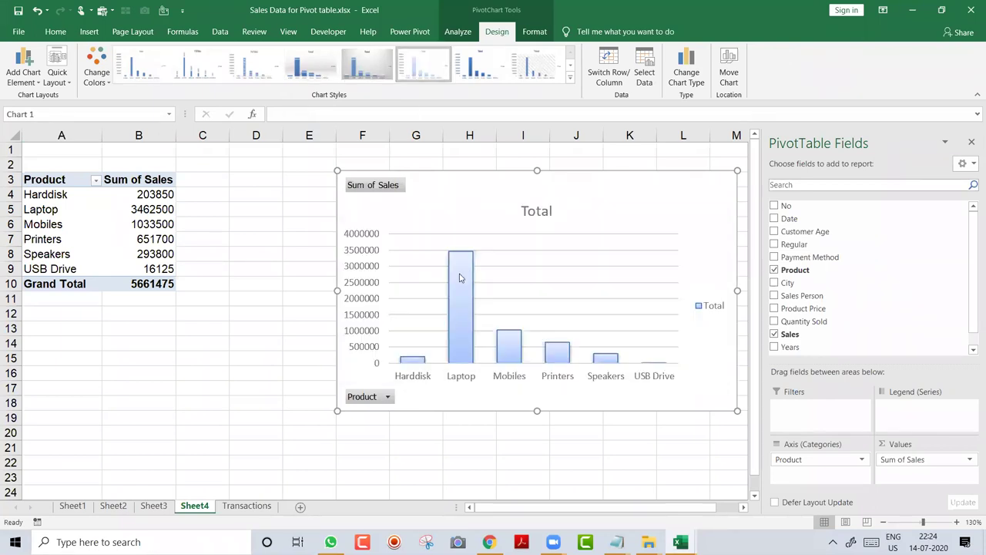
# - Add data labels to the sales bars and delete the Total legend and gridlines
pyautogui.rightClick(461, 278)
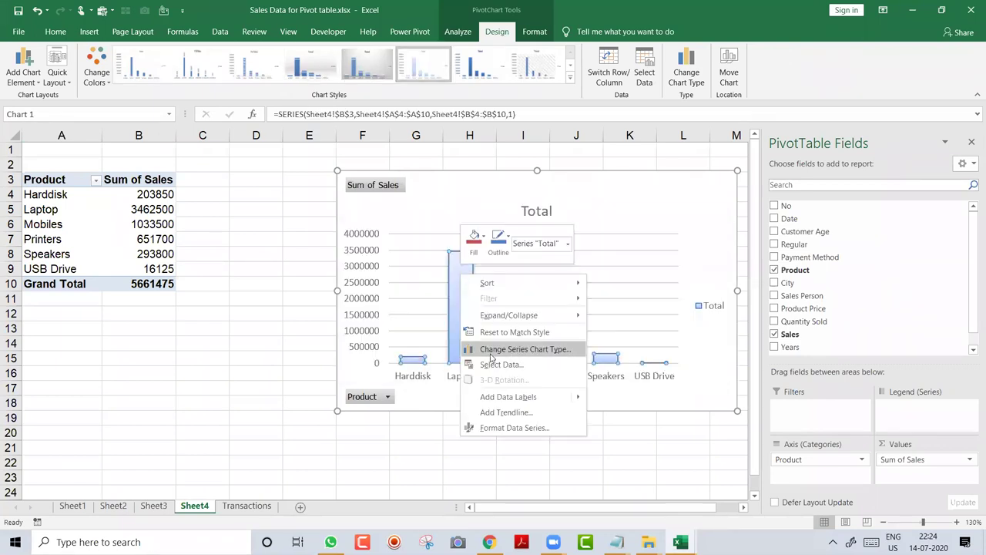
pyautogui.click(507, 396)
pyautogui.click(710, 308)
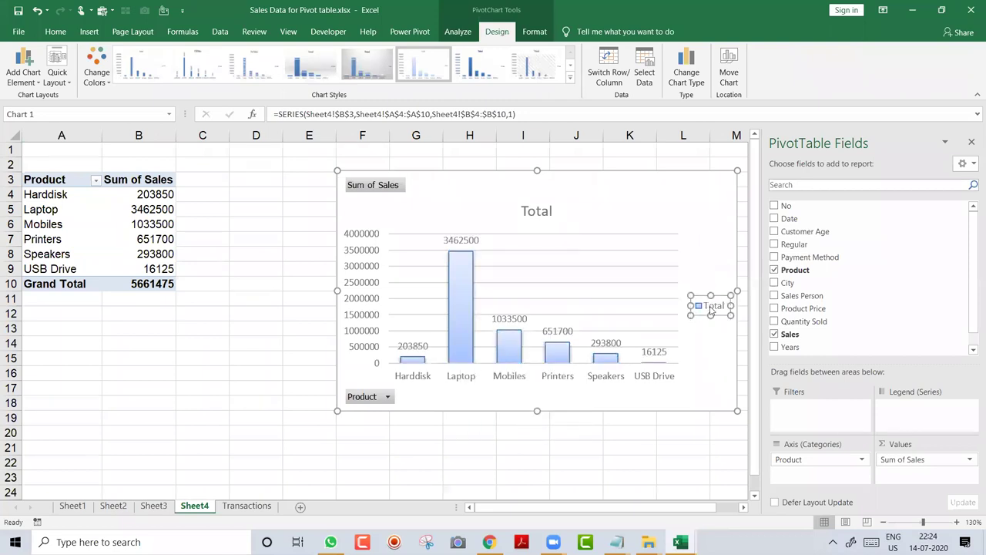
pyautogui.press('Delete')
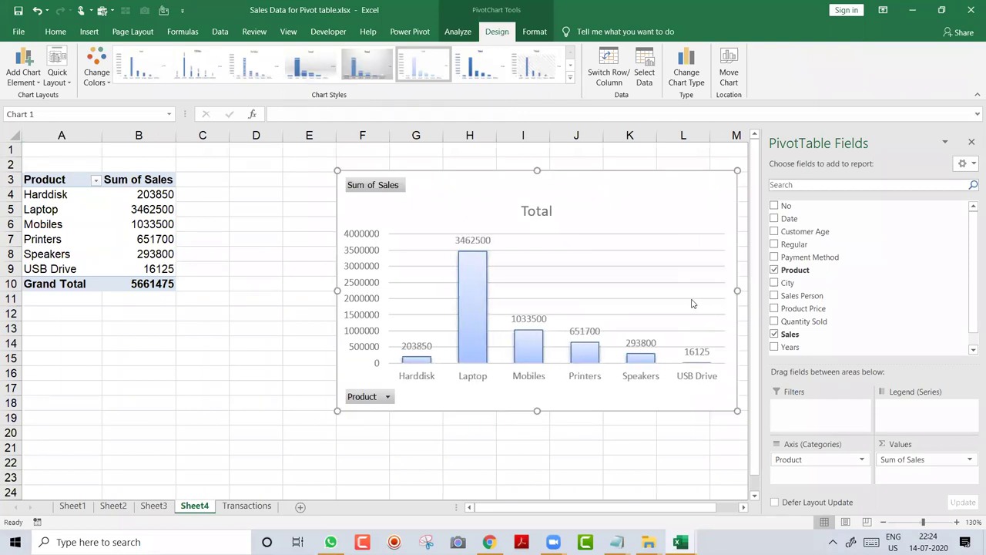
pyautogui.press('Delete')
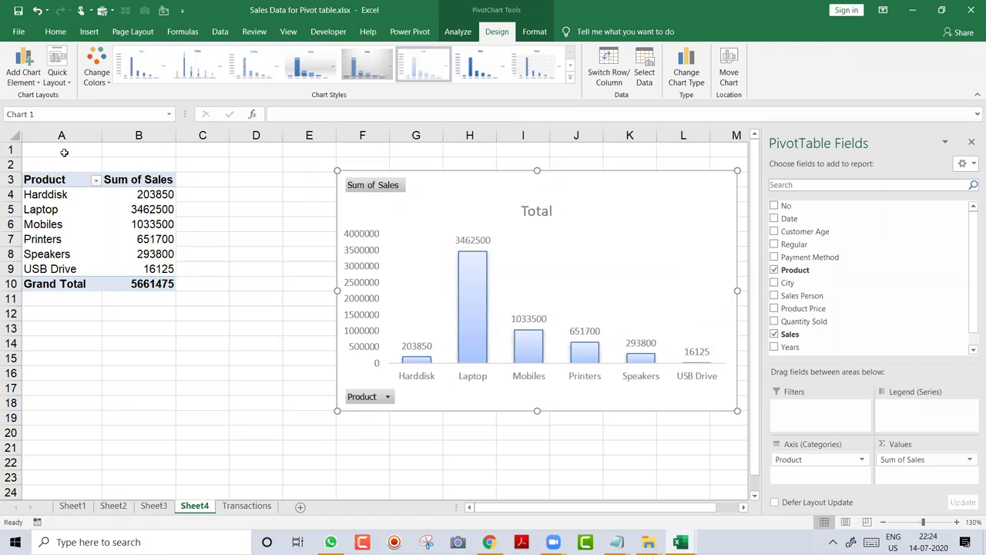
pyautogui.click(62, 194)
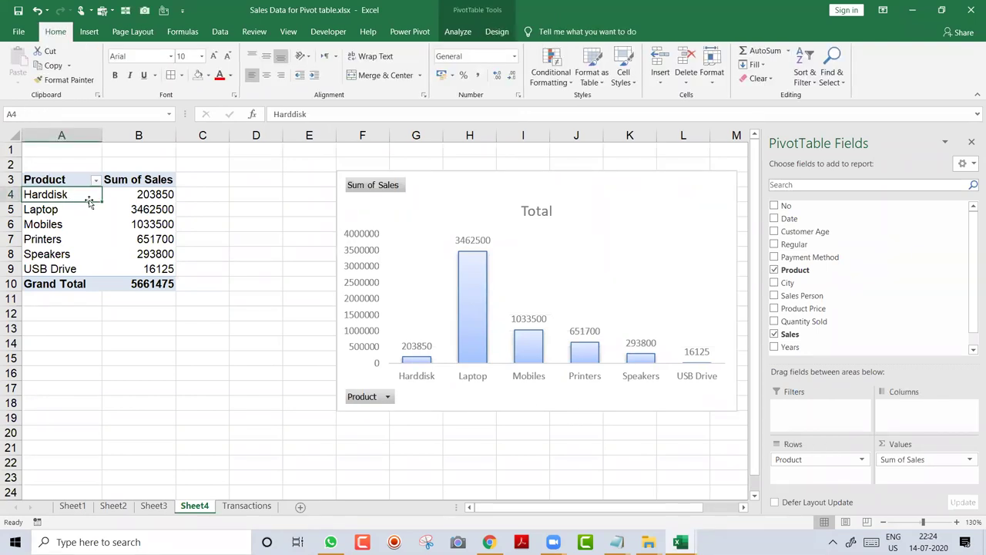
pyautogui.moveTo(497, 176); pyautogui.dragTo(496, 178)
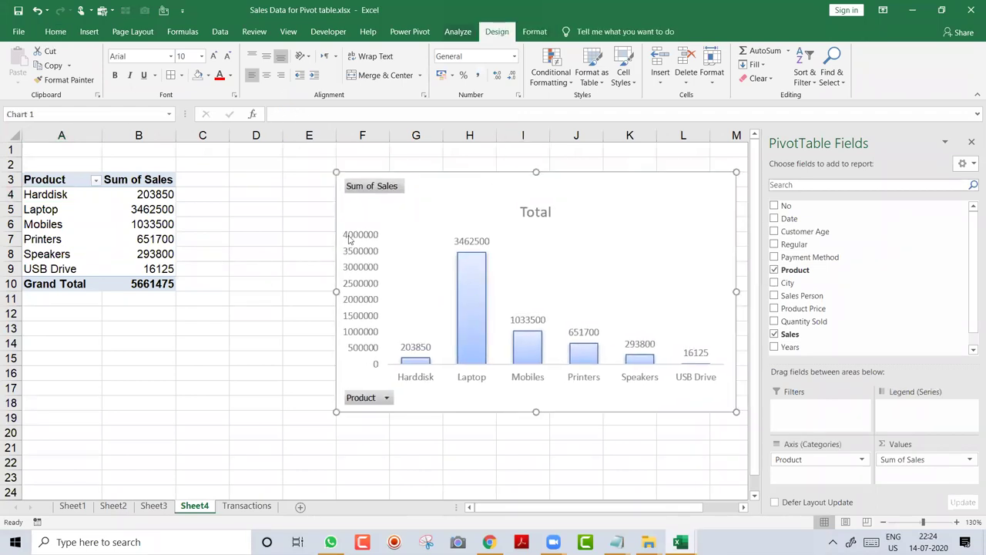
pyautogui.click(71, 210)
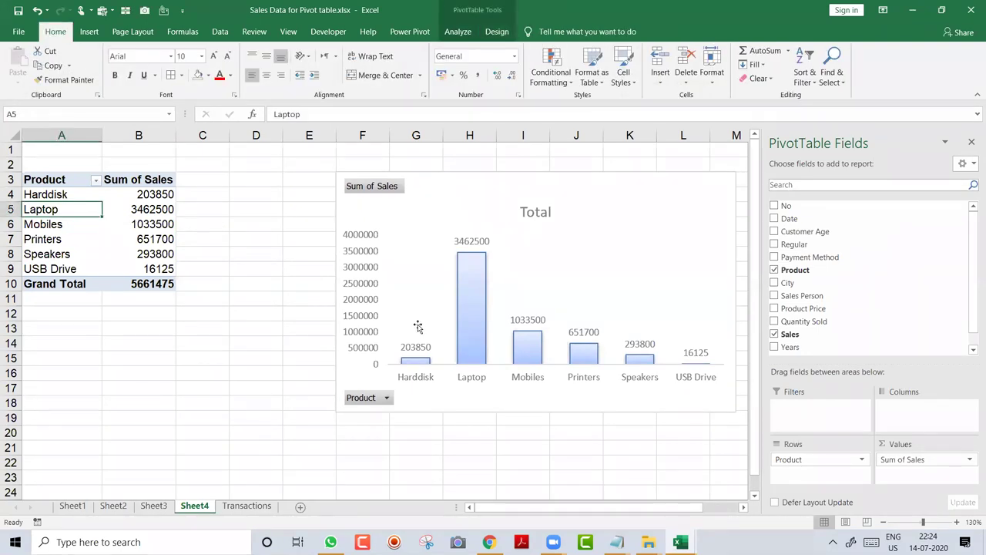
pyautogui.click(141, 194)
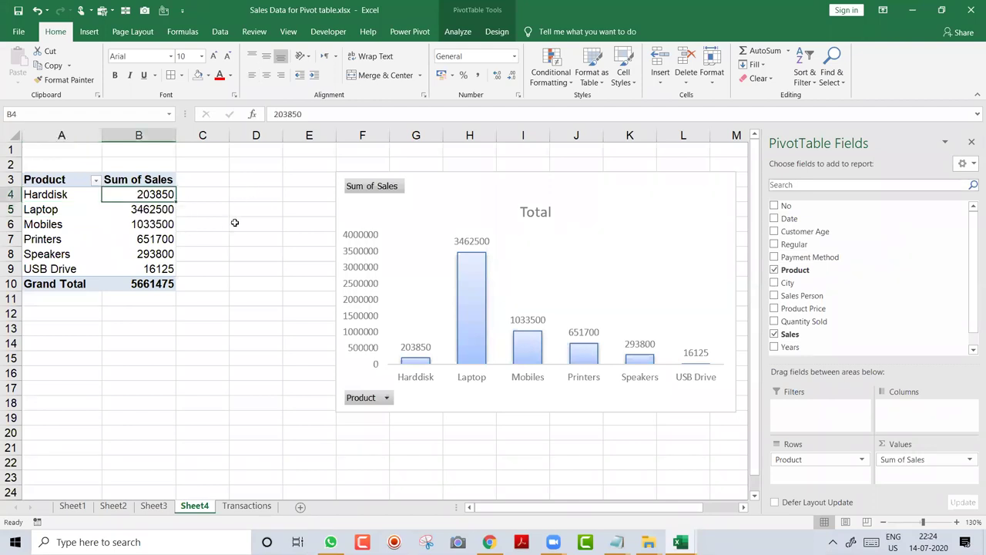
pyautogui.moveTo(55, 195); pyautogui.dragTo(126, 204)
pyautogui.click(125, 205)
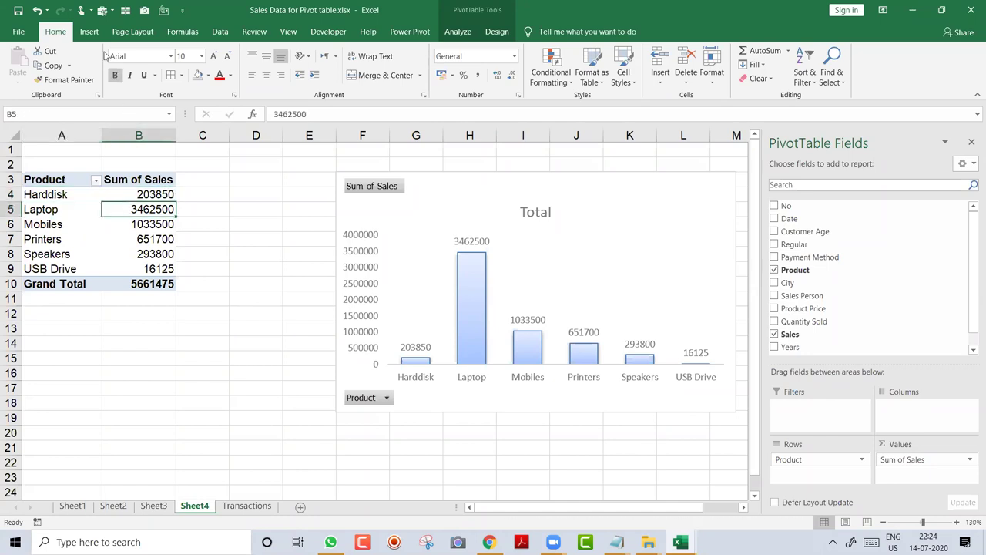
pyautogui.click(61, 196)
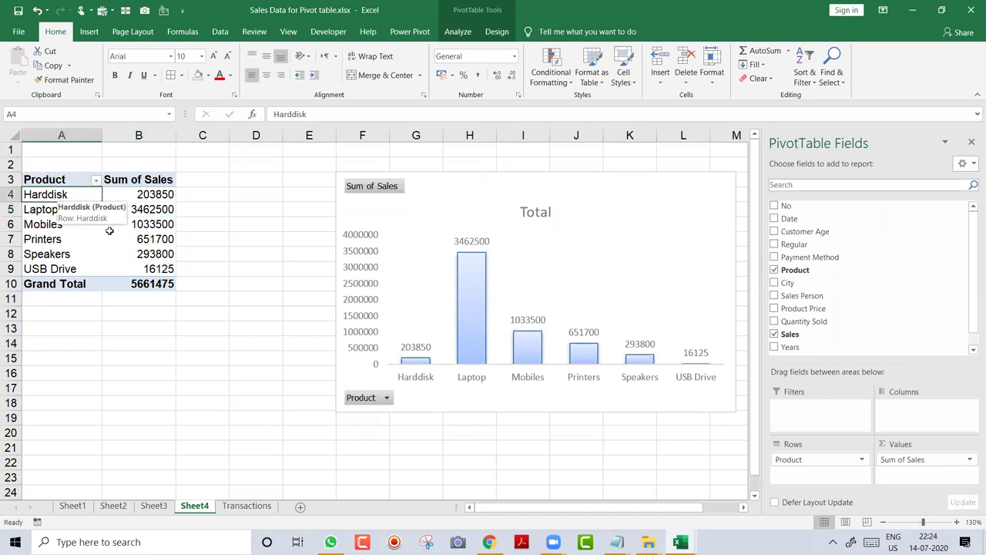
# - Insert a City slicer, place it beside the pivot table, and make it narrower and shorter
pyautogui.click(88, 32)
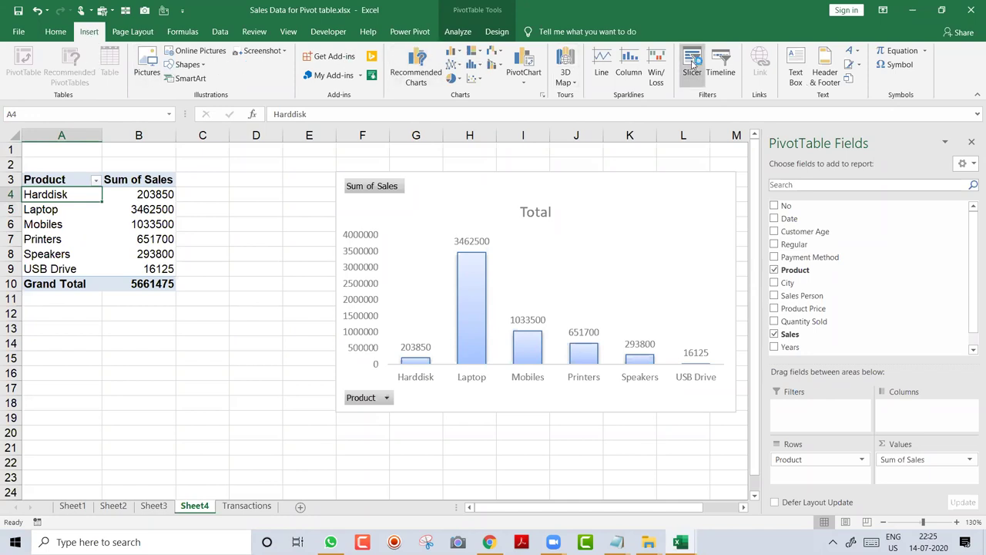
pyautogui.click(692, 71)
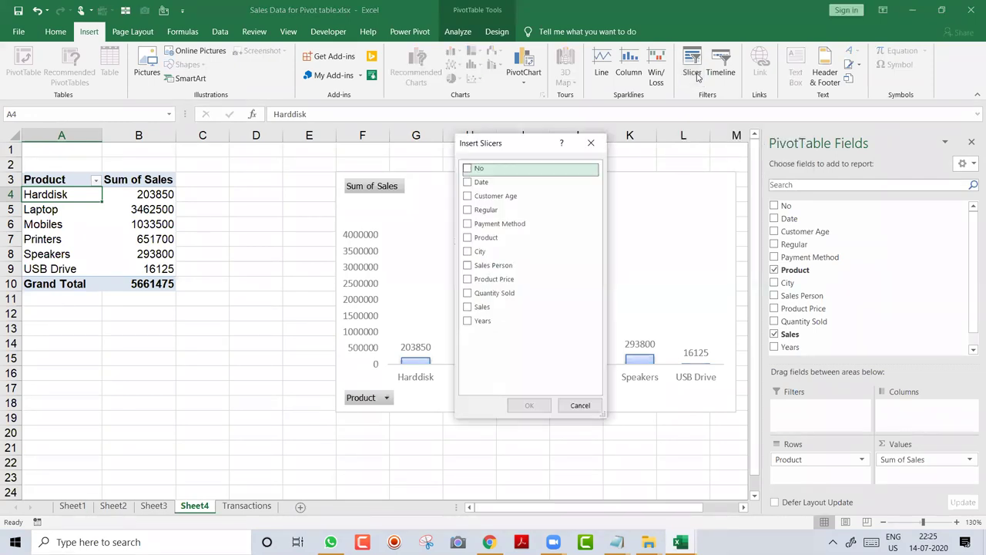
pyautogui.click(467, 253)
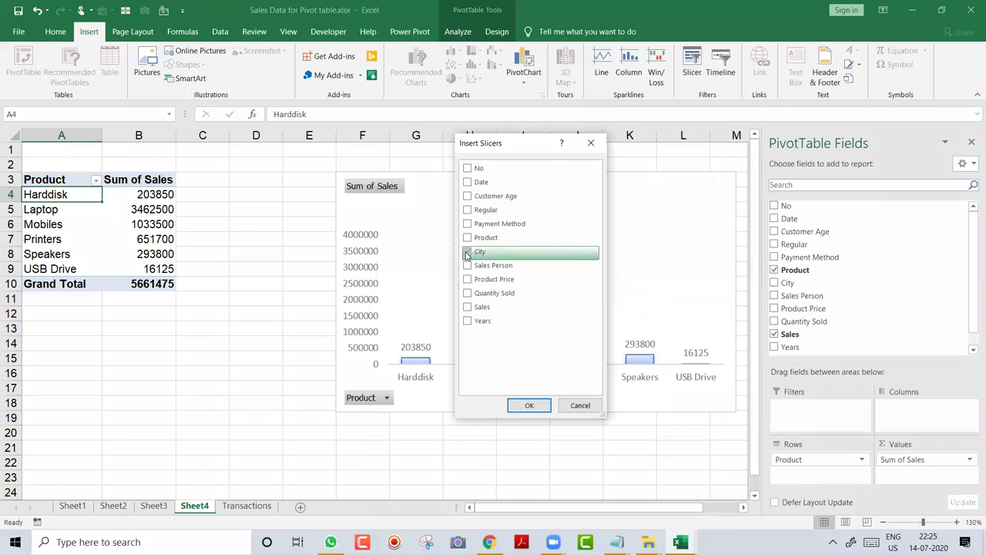
pyautogui.click(528, 404)
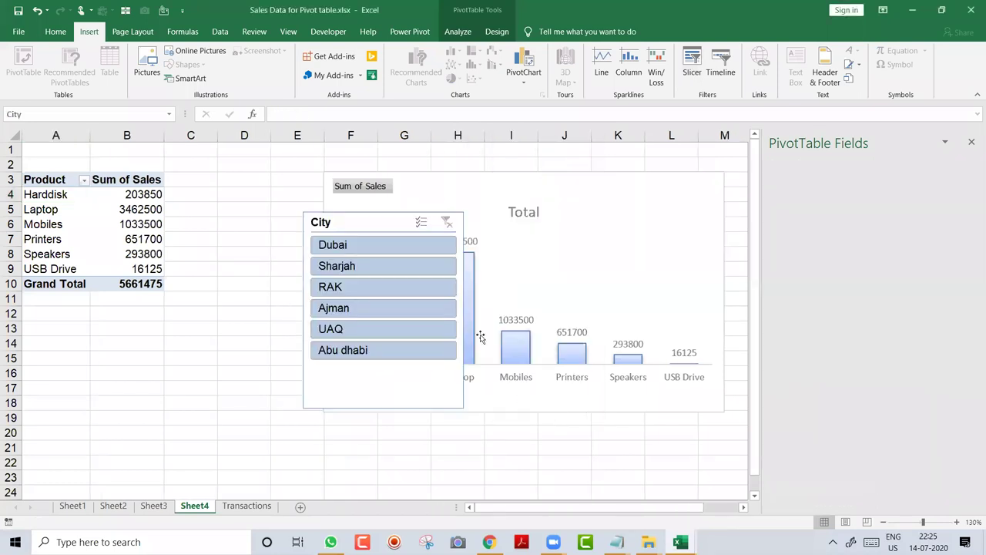
pyautogui.moveTo(392, 221); pyautogui.dragTo(250, 180)
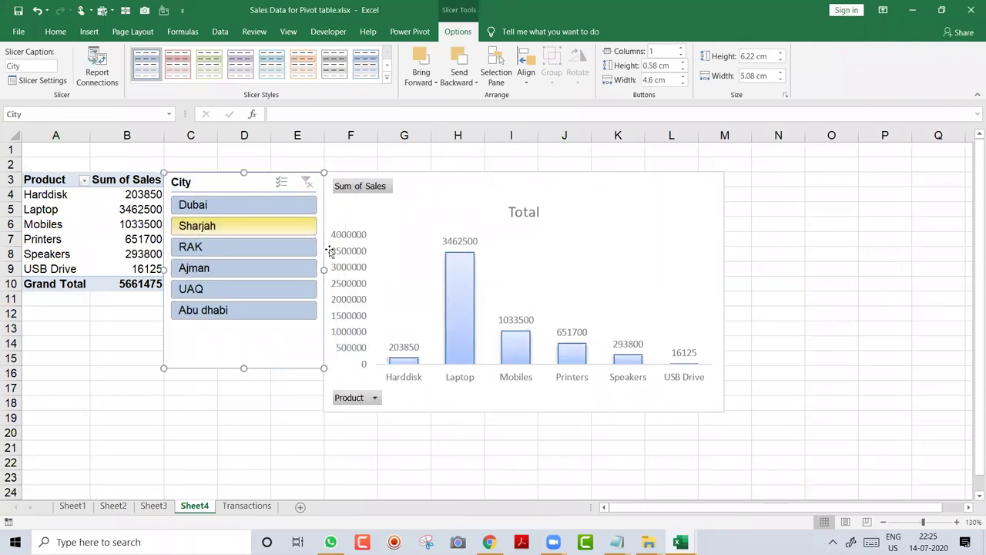
pyautogui.moveTo(288, 259); pyautogui.dragTo(283, 262)
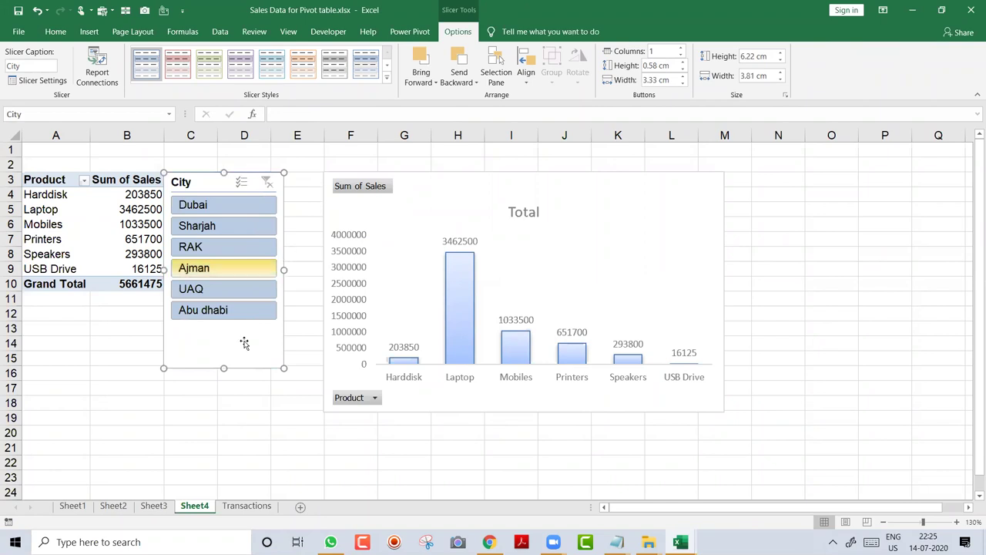
pyautogui.moveTo(223, 368); pyautogui.dragTo(225, 331)
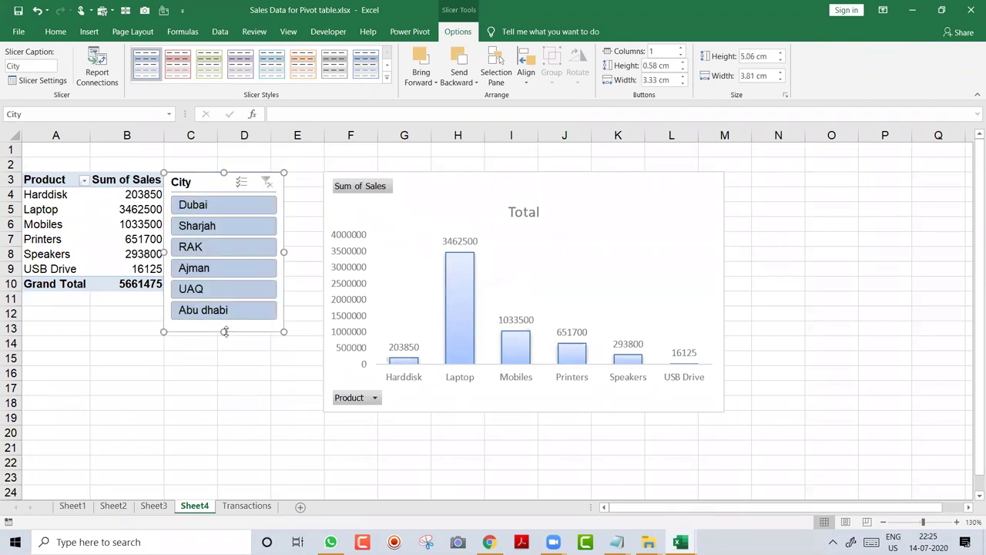
pyautogui.click(224, 357)
# - Test the City slicer on Dubai through Abu dhabi, clear the filter, and move the chart right
pyautogui.click(214, 205)
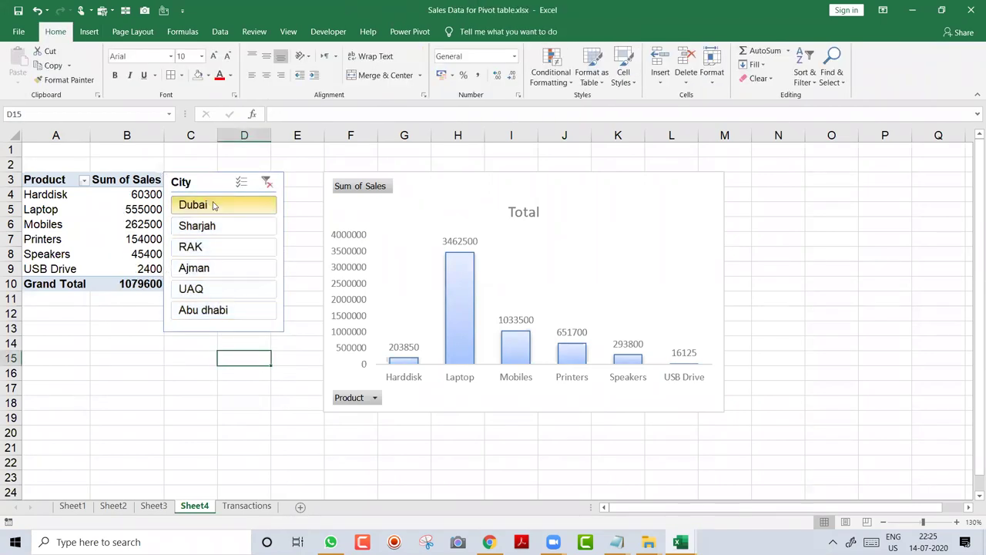
pyautogui.click(210, 226)
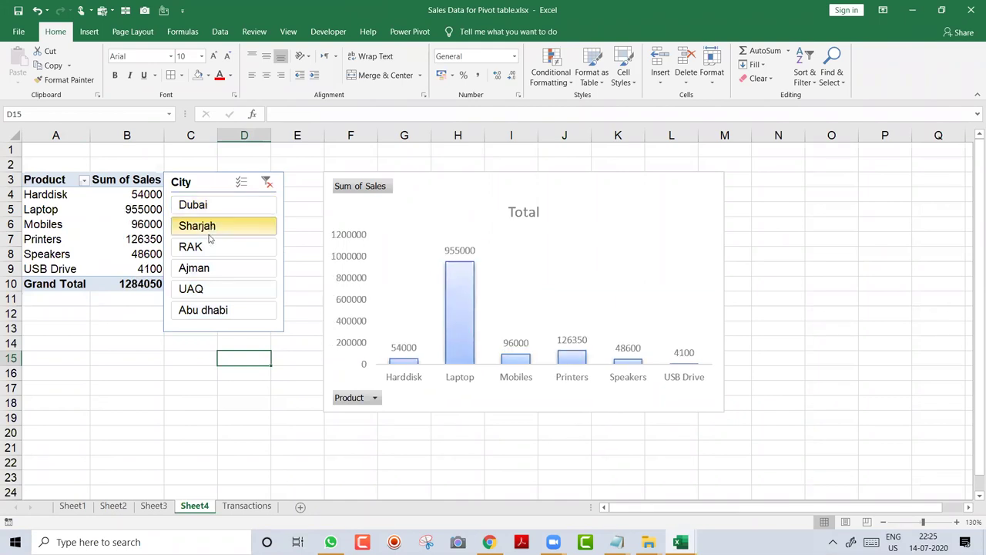
pyautogui.click(210, 250)
pyautogui.click(207, 268)
pyautogui.click(201, 288)
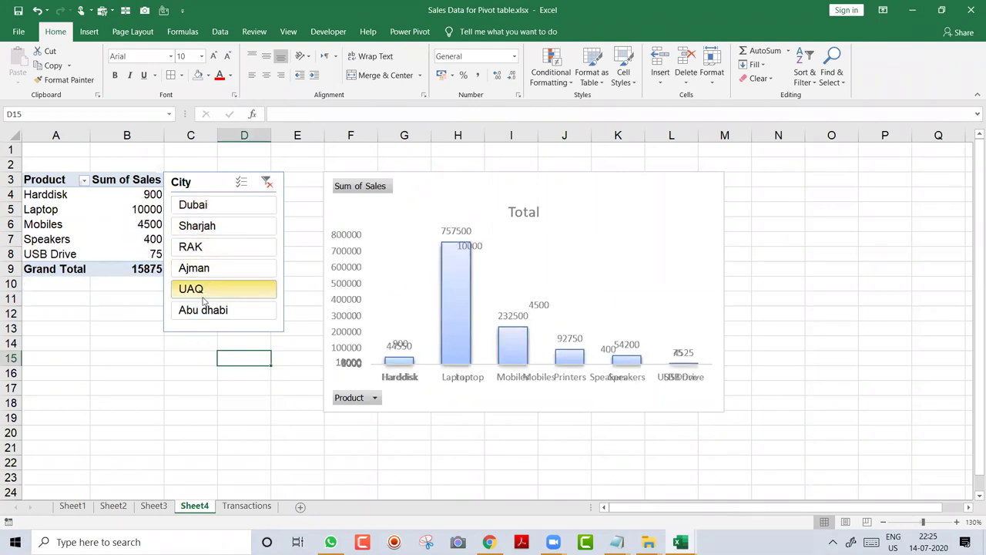
pyautogui.click(205, 311)
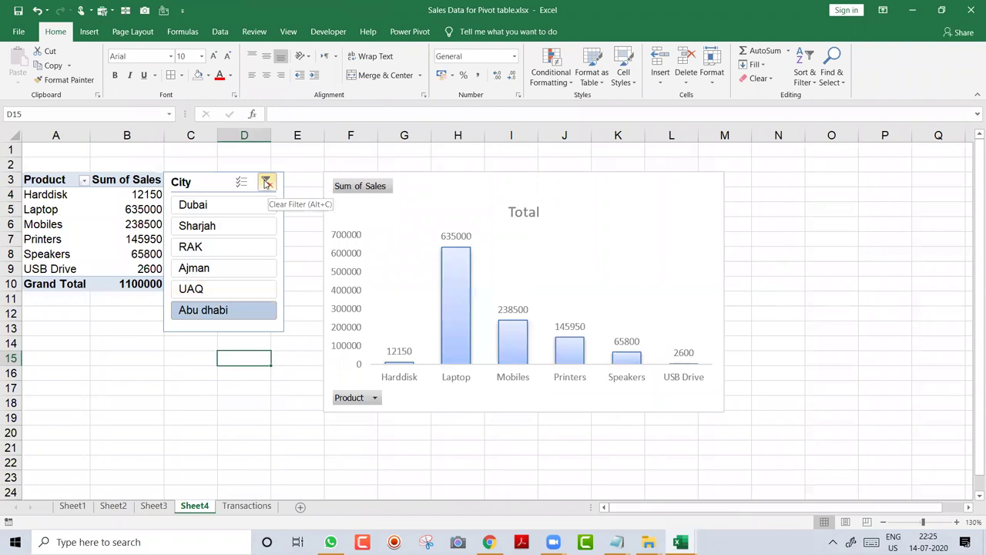
pyautogui.click(266, 182)
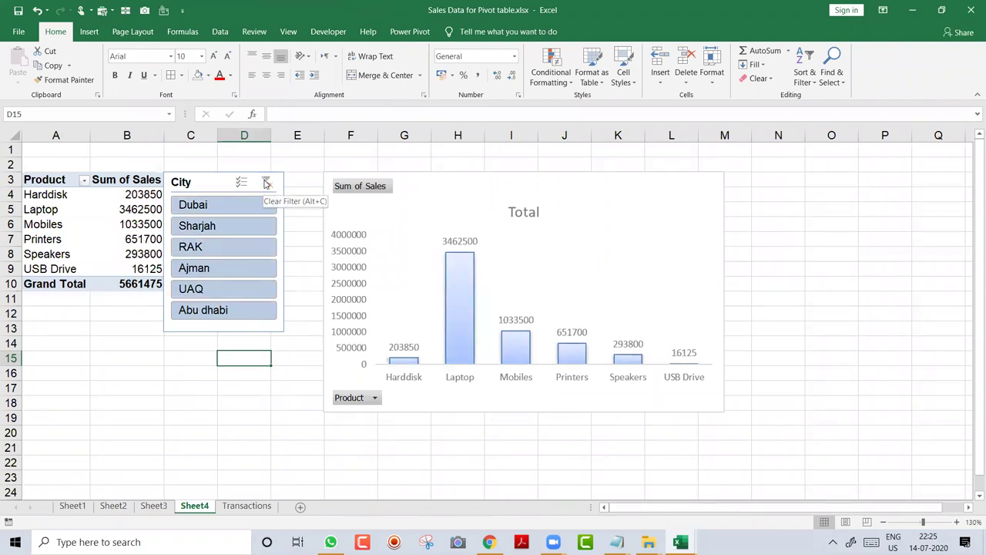
pyautogui.moveTo(447, 178); pyautogui.dragTo(501, 178)
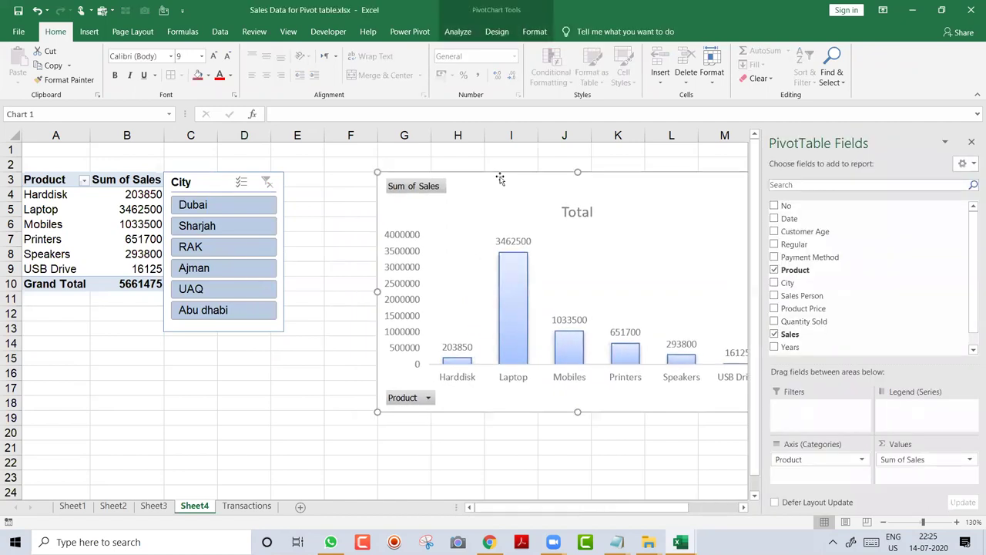
pyautogui.click(135, 210)
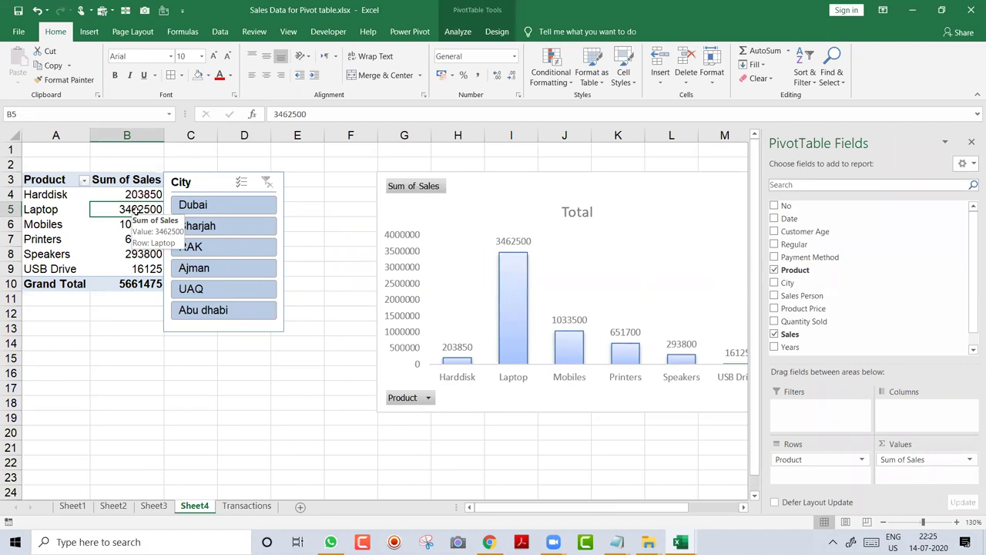
pyautogui.click(90, 32)
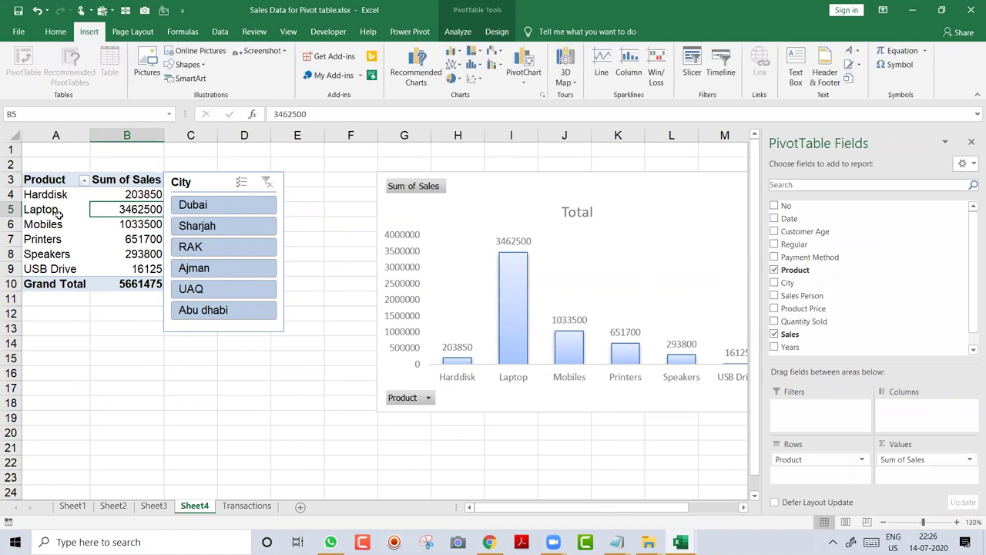
# - Add a Sales Person slicer next to the City slicer and shift the chart right for room
pyautogui.click(689, 73)
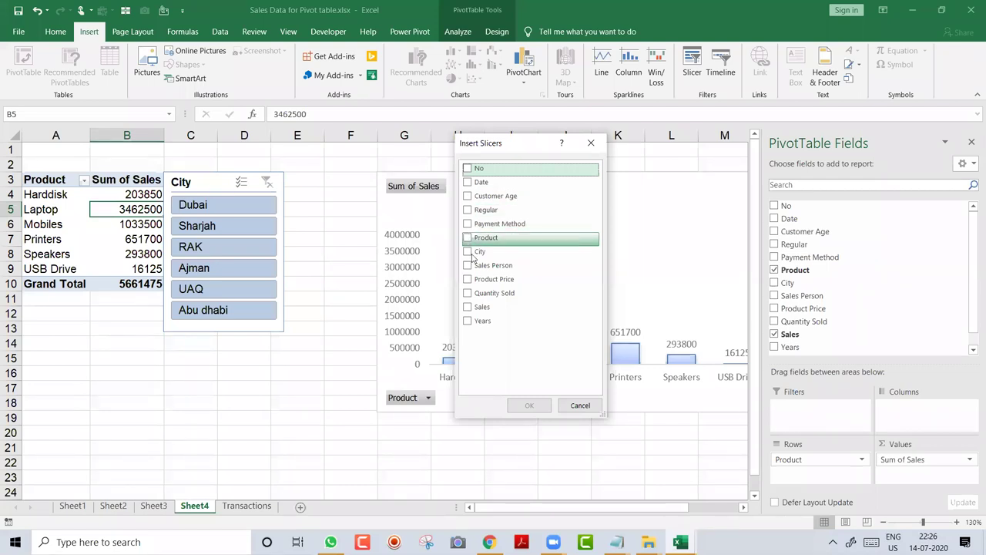
pyautogui.click(468, 265)
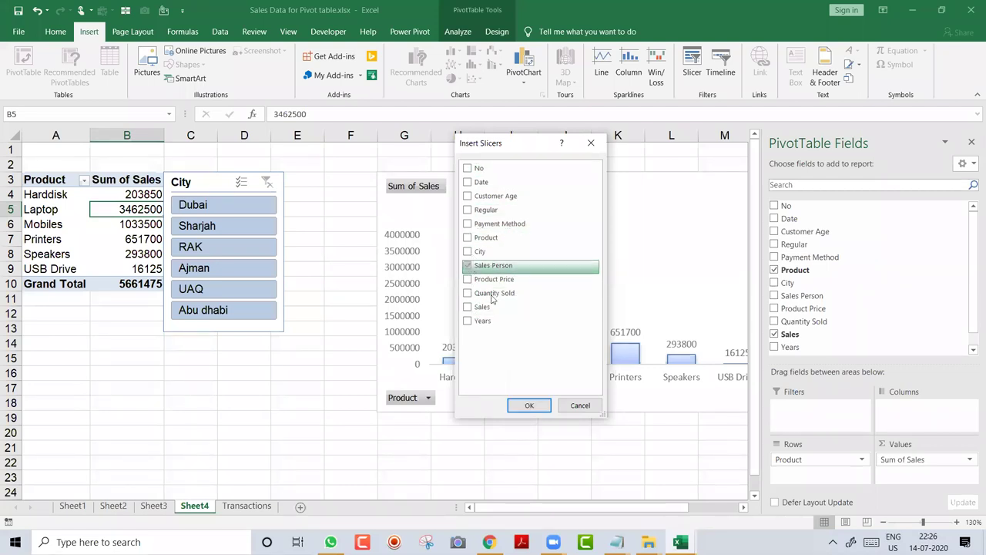
pyautogui.click(529, 405)
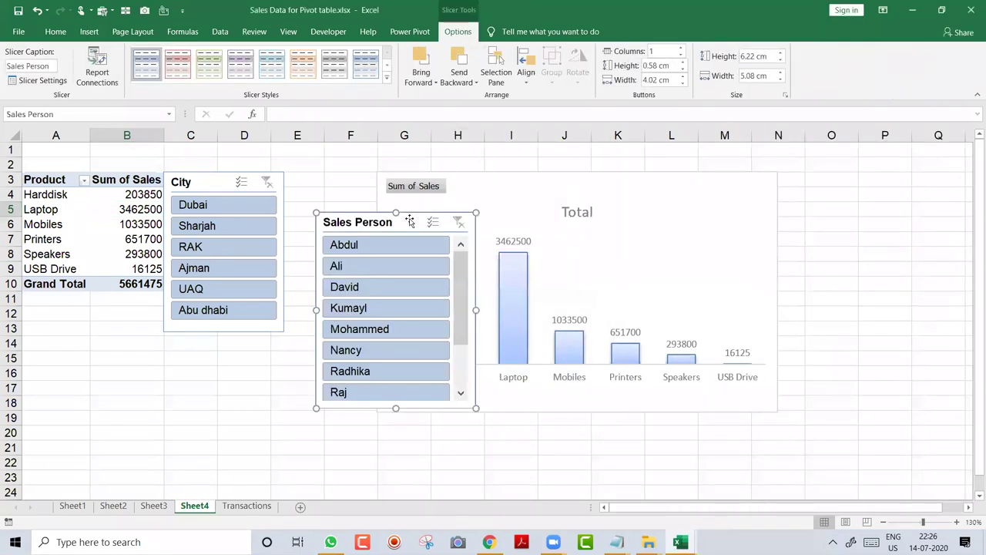
pyautogui.moveTo(380, 220); pyautogui.dragTo(347, 179)
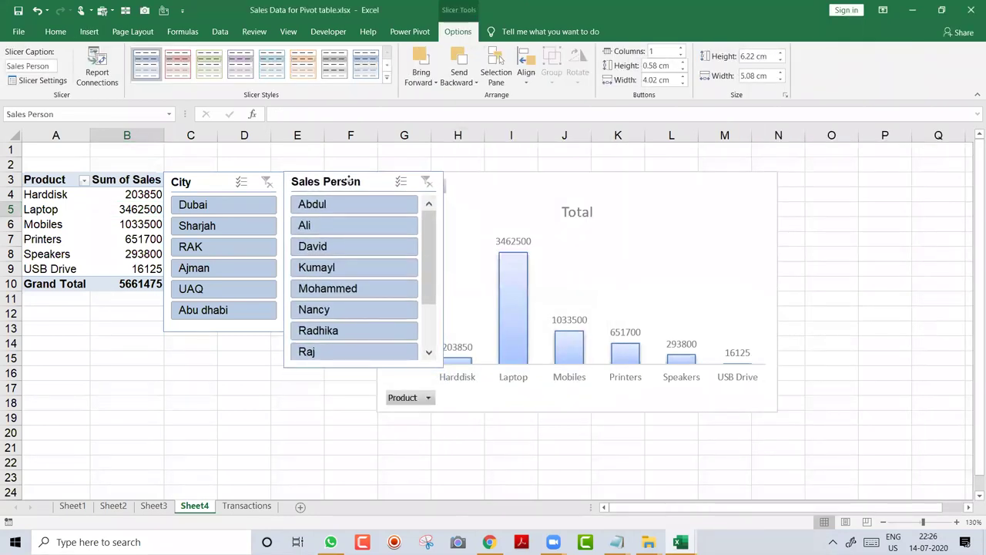
pyautogui.moveTo(512, 184)
pyautogui.mouseDown()
pyautogui.moveTo(537, 183)
pyautogui.moveTo(525, 183)
pyautogui.mouseUp()
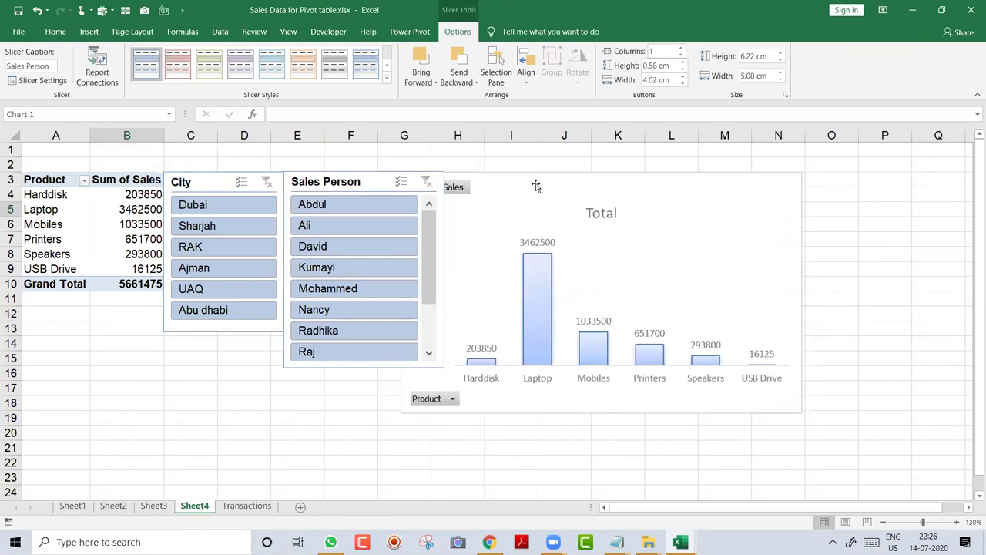
# - Make the Sales Person slicer narrower and deselect it
pyautogui.click(370, 182)
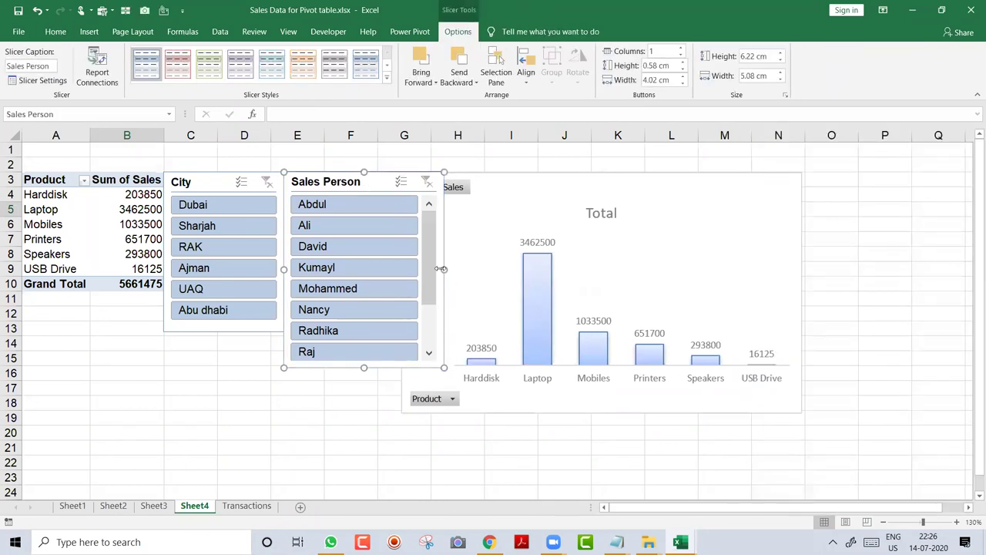
pyautogui.click(387, 268)
pyautogui.moveTo(387, 267); pyautogui.dragTo(394, 268)
pyautogui.click(254, 385)
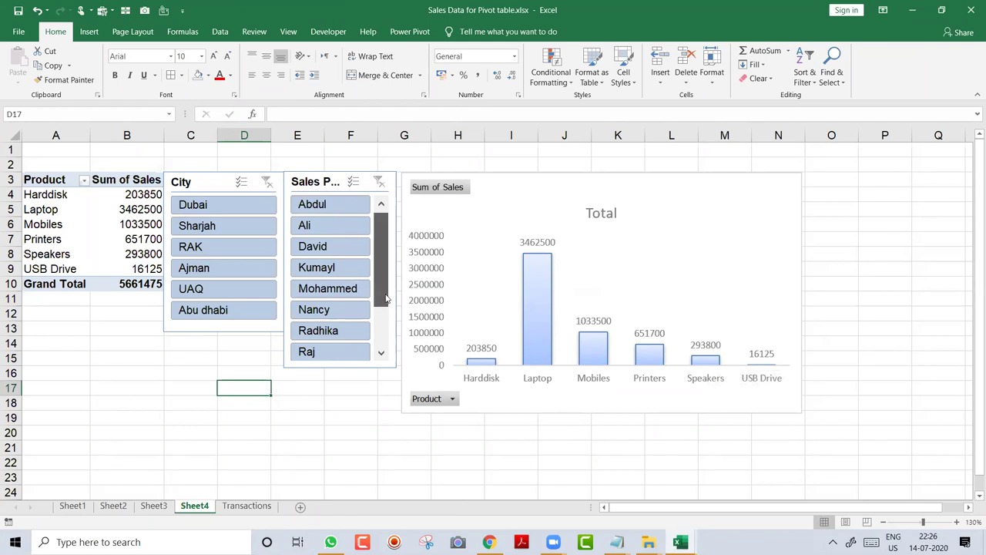
# - Filter the report by sales people Ramzan, Sabina, Raj, Radhika, Nancy and Mohammed in turn
pyautogui.scroll(-3, 387, 299)
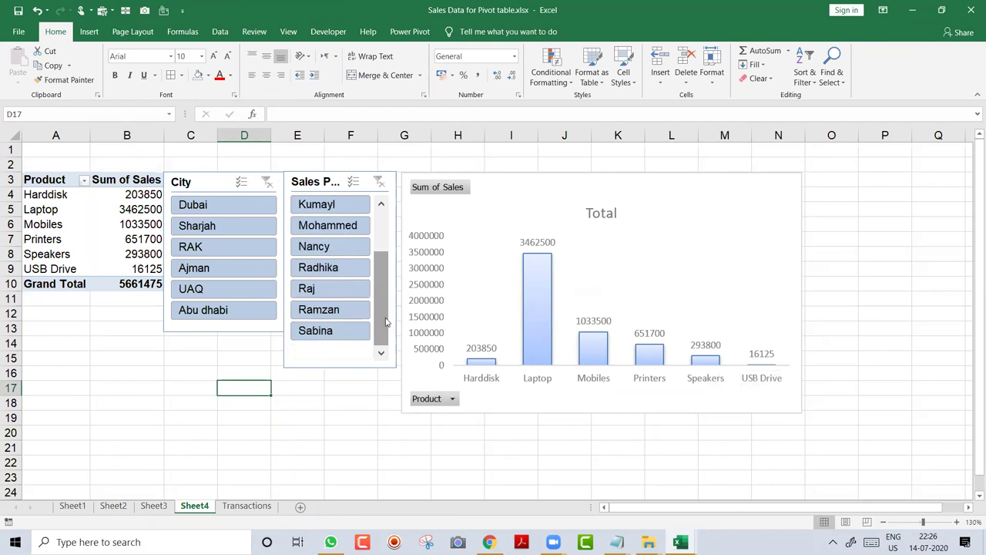
pyautogui.click(335, 312)
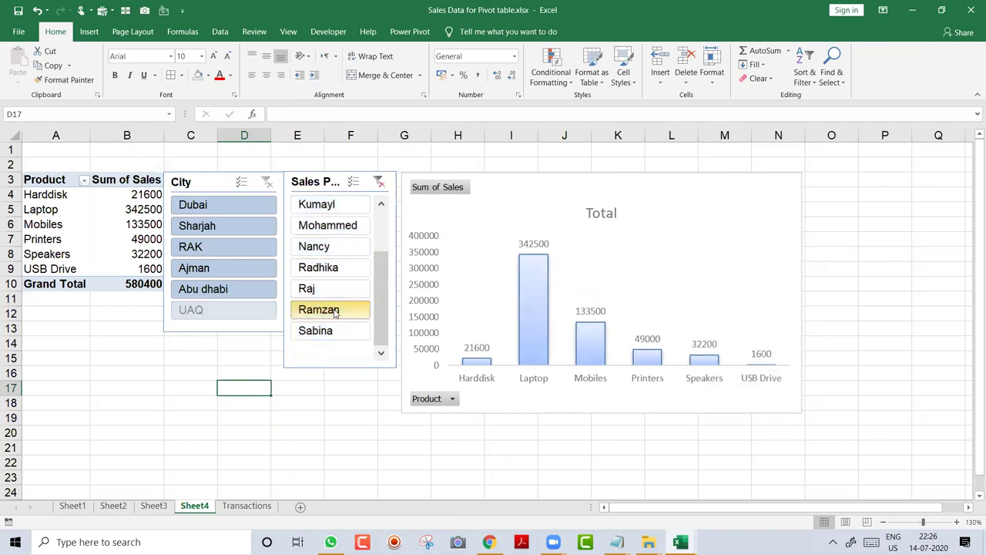
pyautogui.click(328, 331)
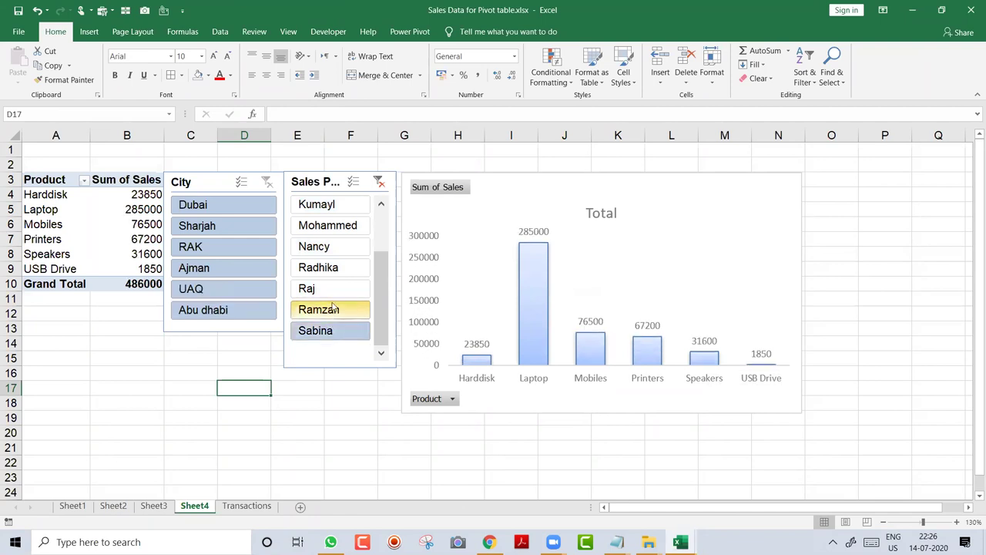
pyautogui.click(333, 298)
pyautogui.click(328, 271)
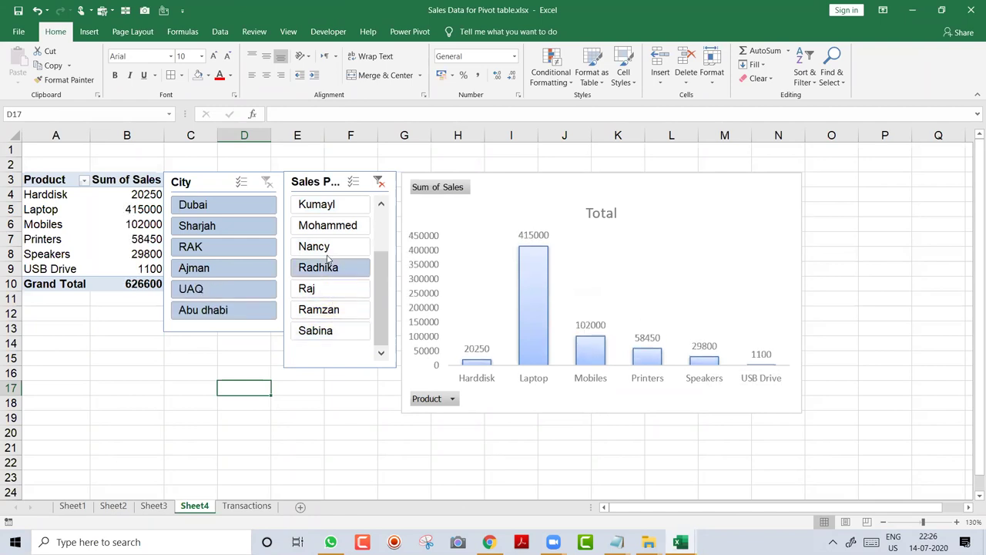
pyautogui.click(329, 252)
pyautogui.click(327, 231)
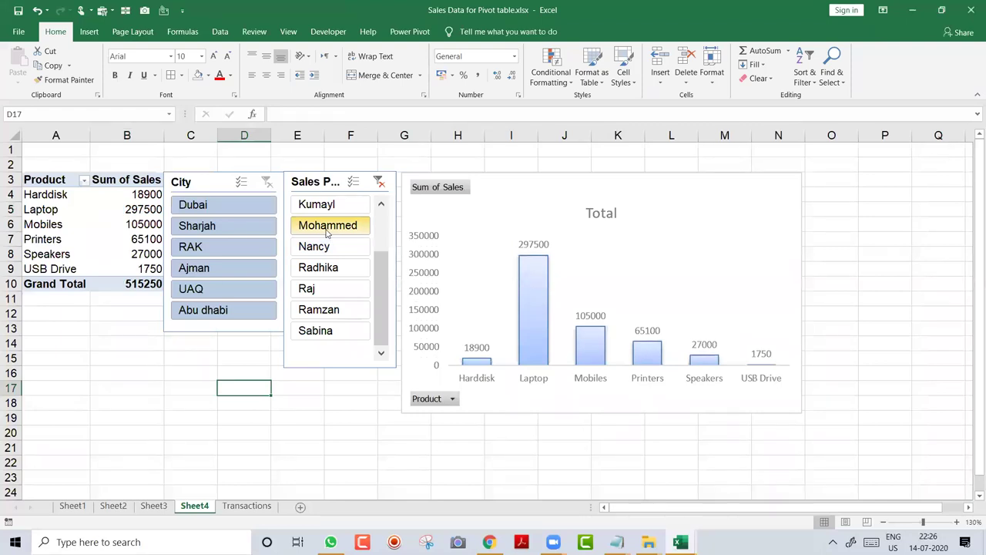
# - Try Dubai, Radhika and RAK filters, then clear both the City and Sales Person slicers
pyautogui.click(230, 211)
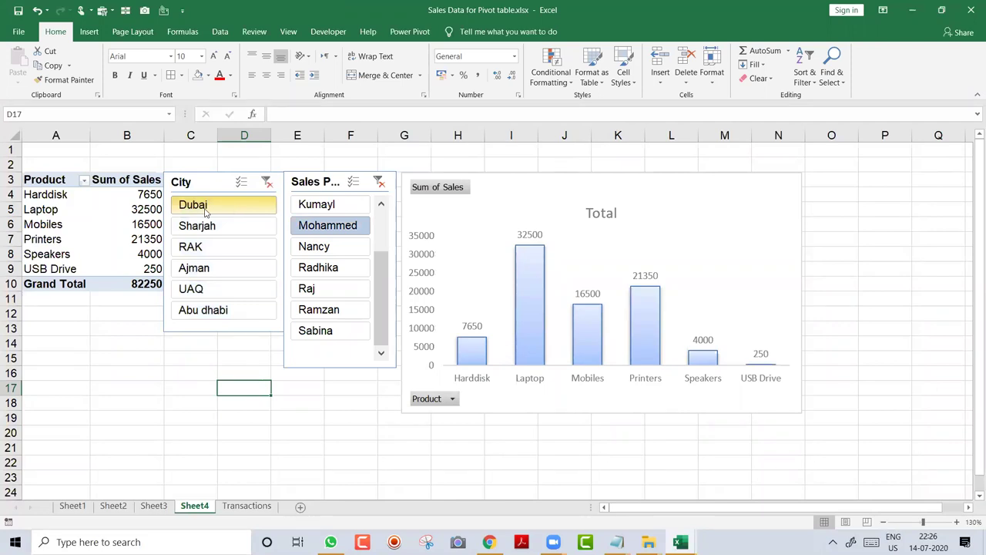
pyautogui.click(341, 267)
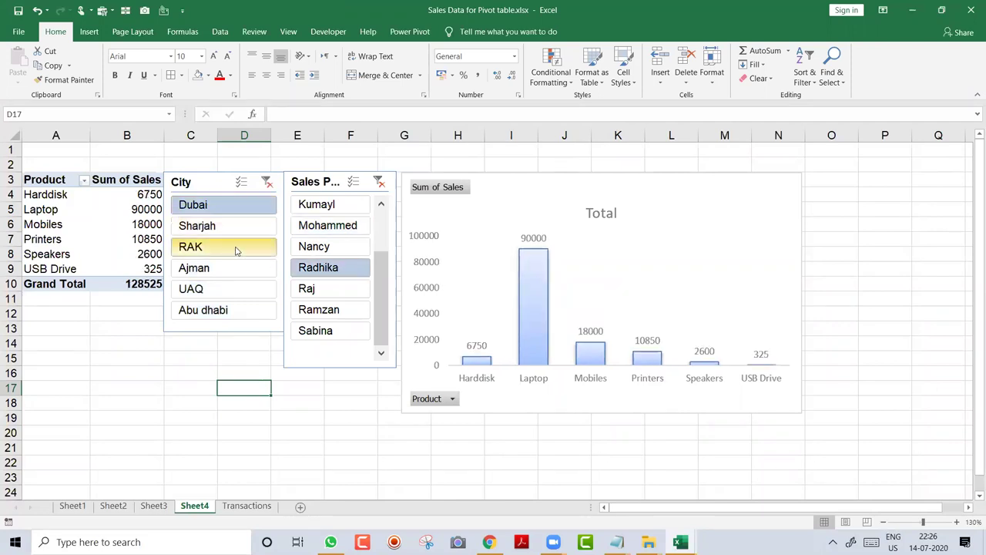
pyautogui.click(231, 247)
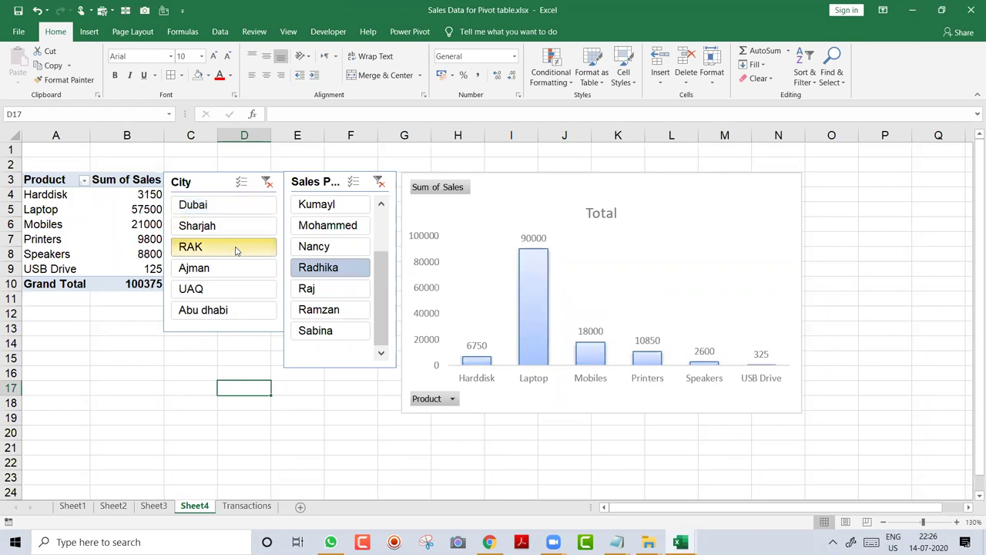
pyautogui.click(268, 183)
pyautogui.click(377, 183)
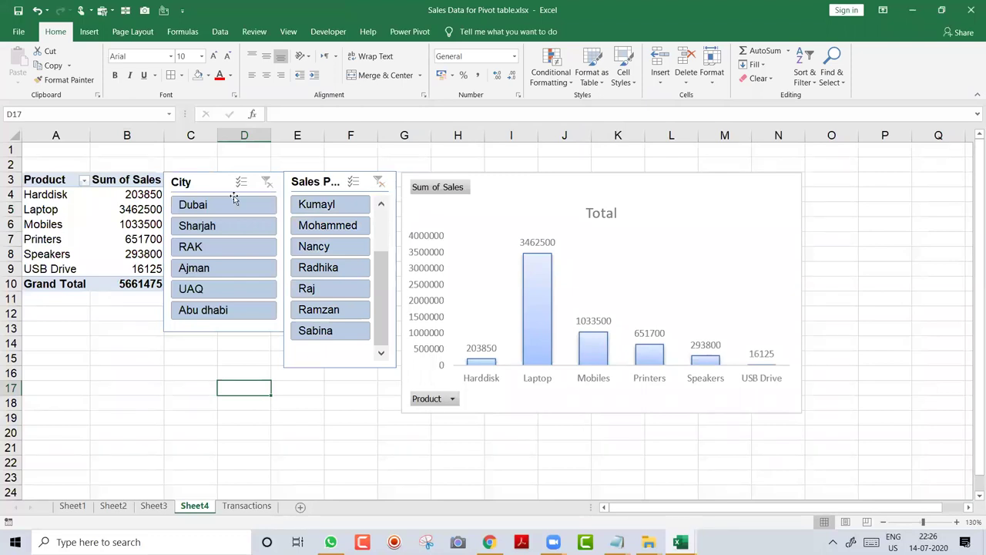
pyautogui.click(131, 223)
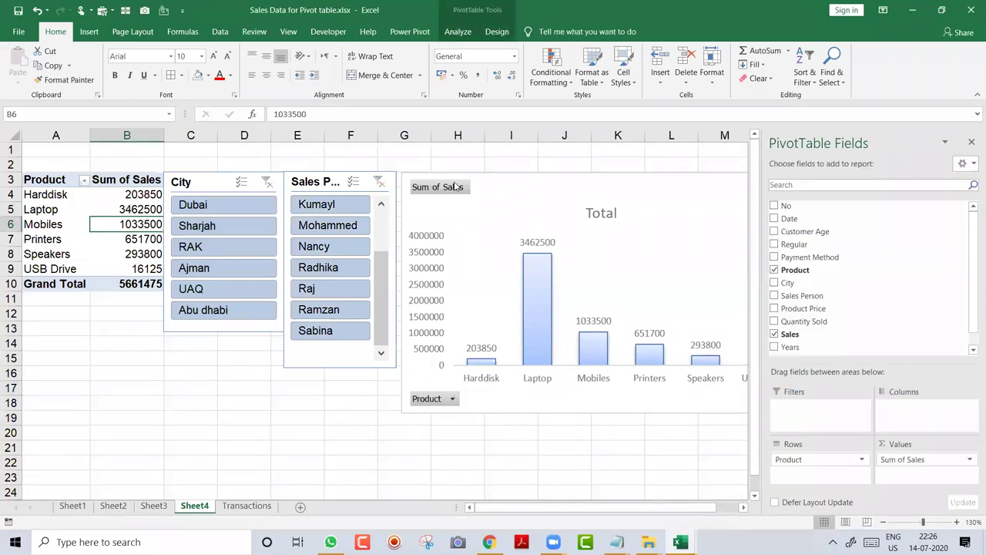
# - Select the pivot chart, return to the Mobiles sales cell, and show the Insert commands
pyautogui.click(510, 187)
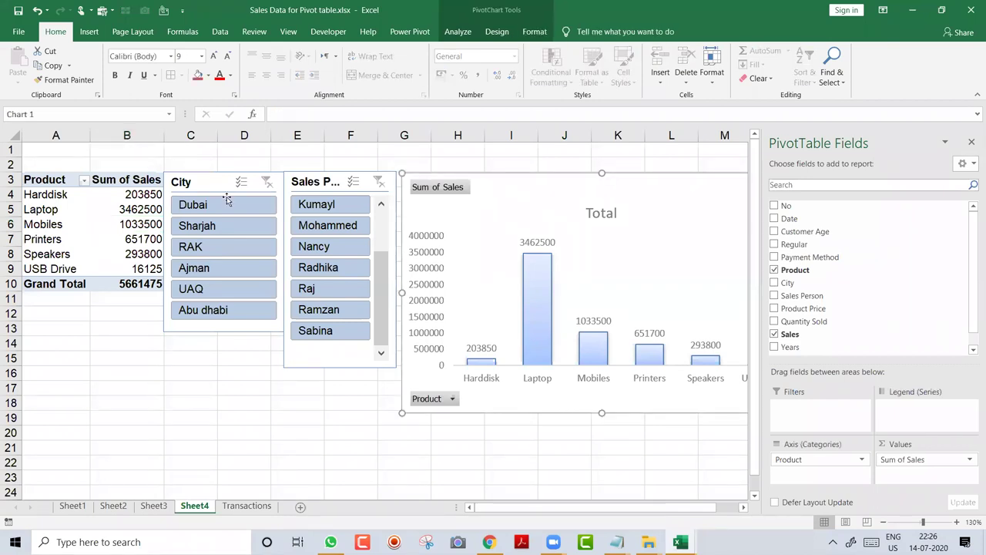
pyautogui.click(129, 224)
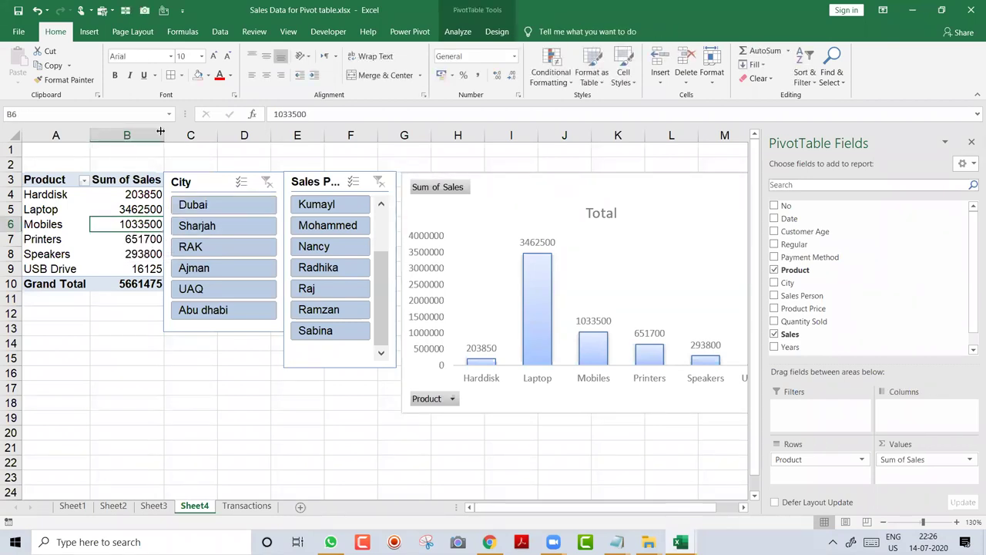
pyautogui.click(88, 31)
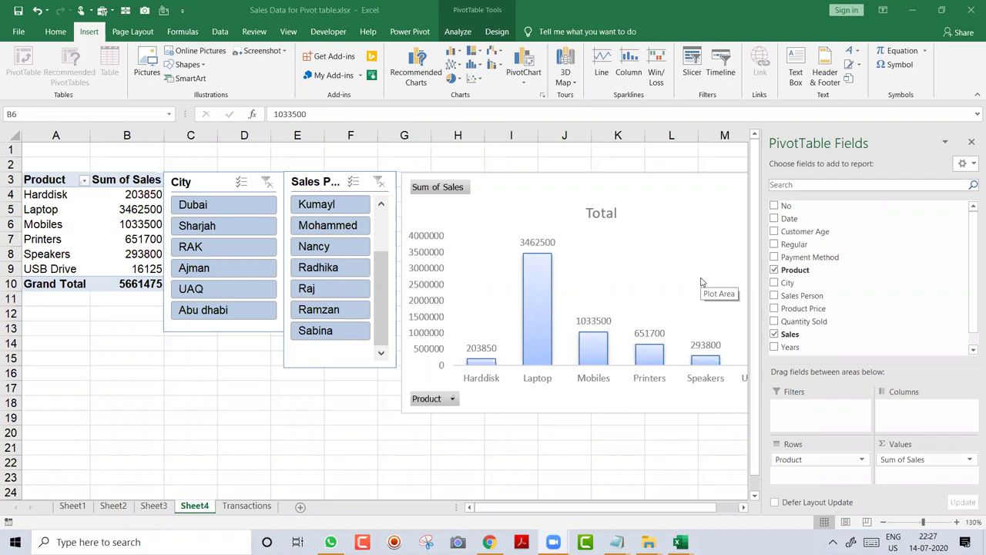
pyautogui.click(141, 222)
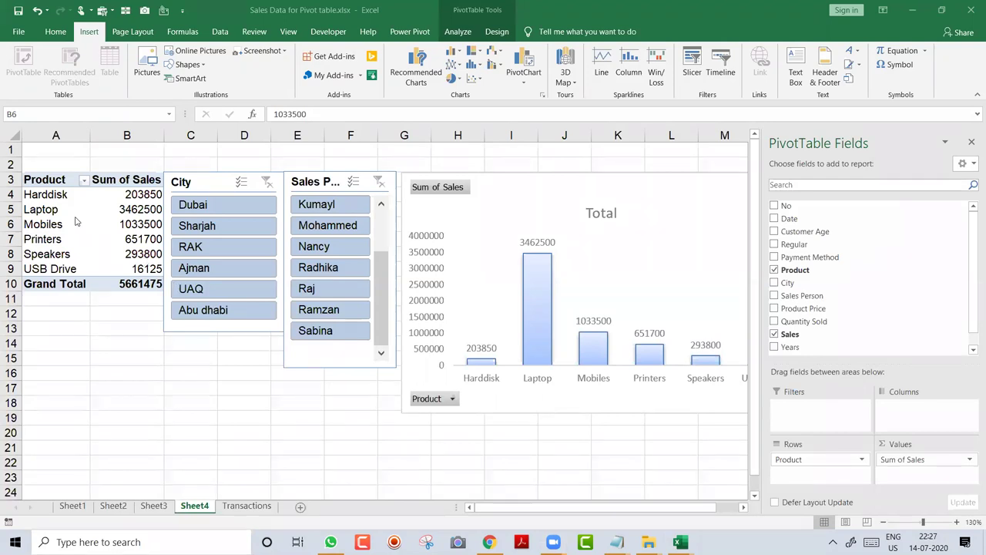
pyautogui.press('Up')
pyautogui.click(118, 235)
pyautogui.click(56, 209)
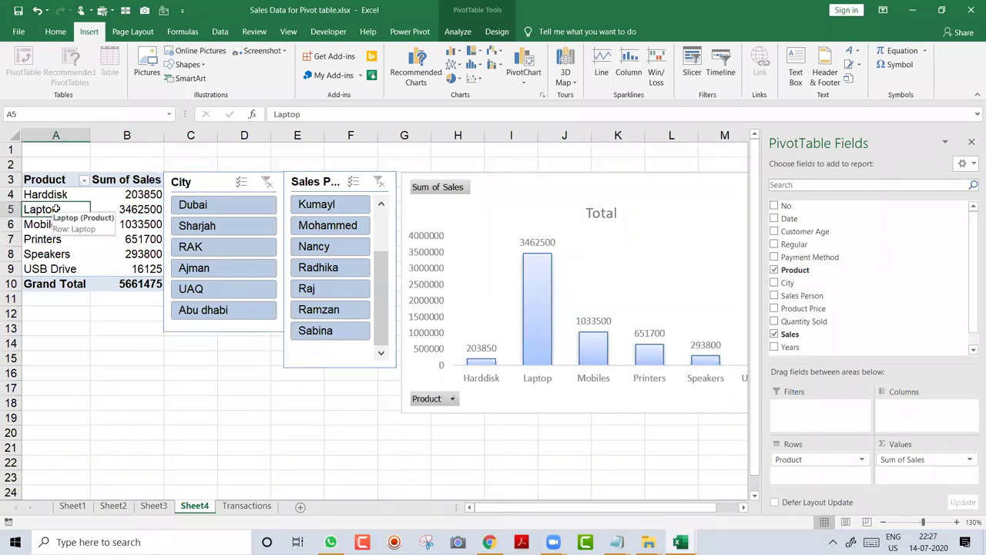
pyautogui.hotkey('alt', 'F1')
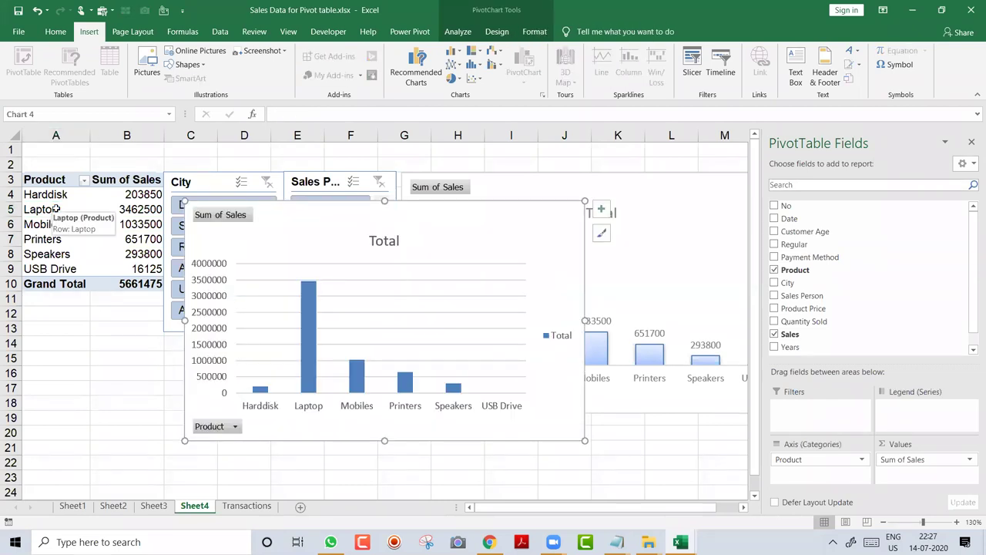
pyautogui.press('Delete')
pyautogui.click(88, 31)
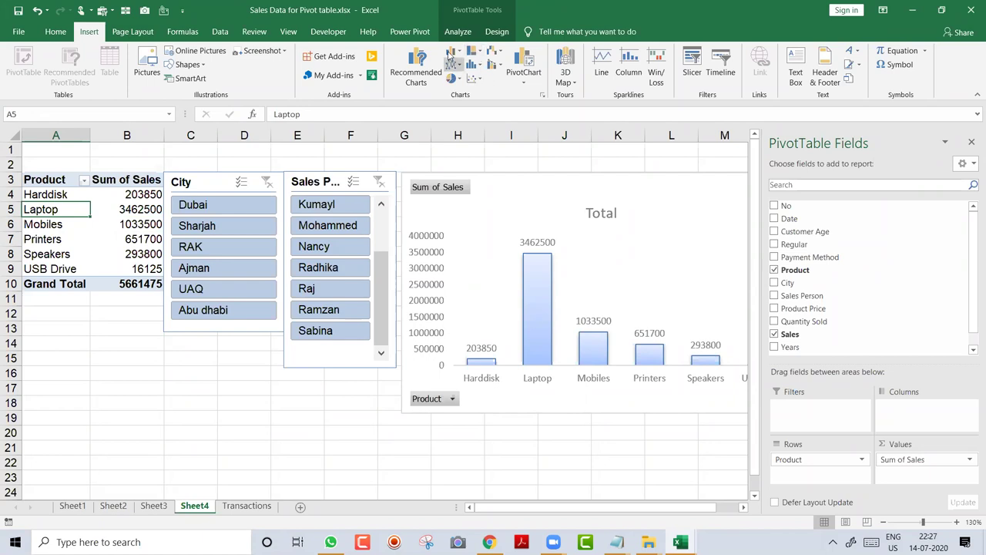
pyautogui.click(453, 54)
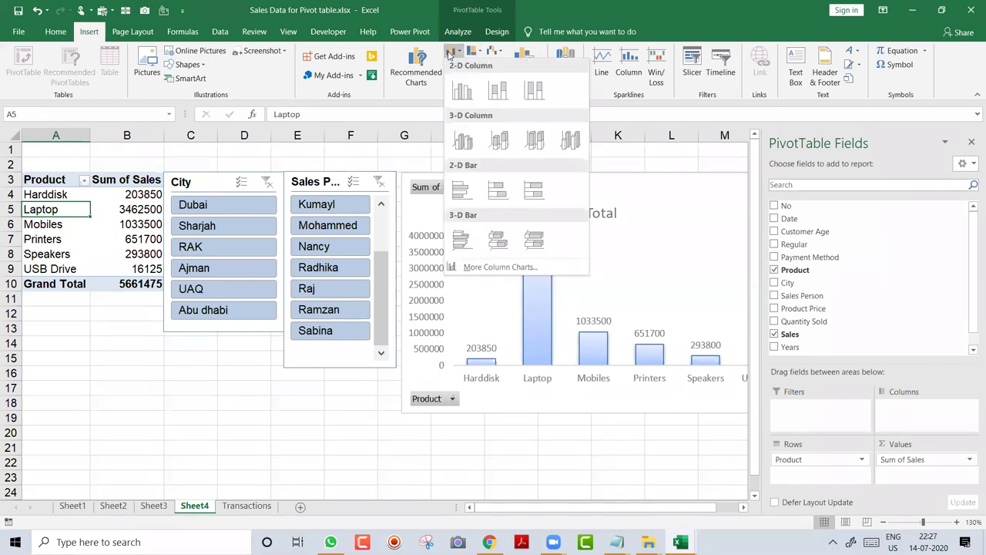
pyautogui.click(459, 90)
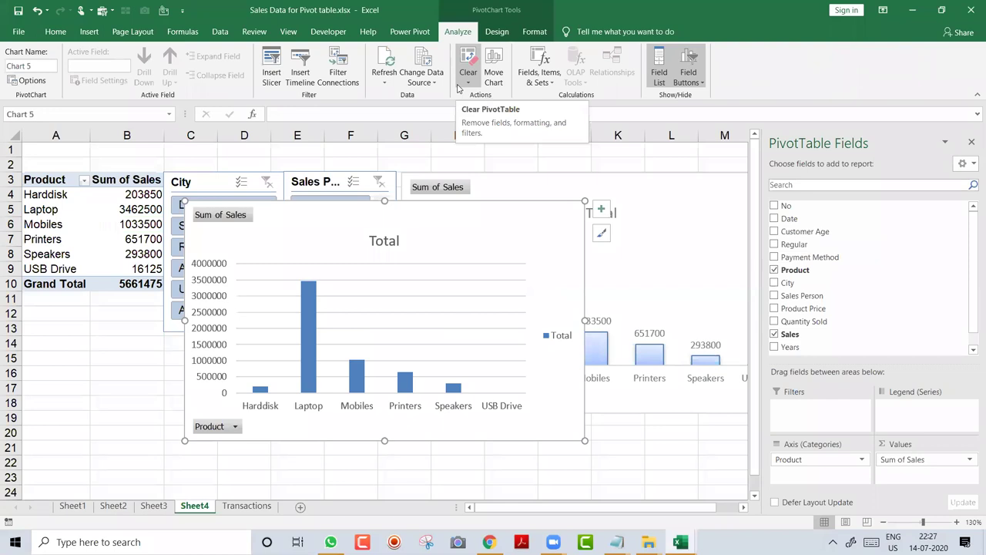
pyautogui.hotkey('ctrl', 'z')
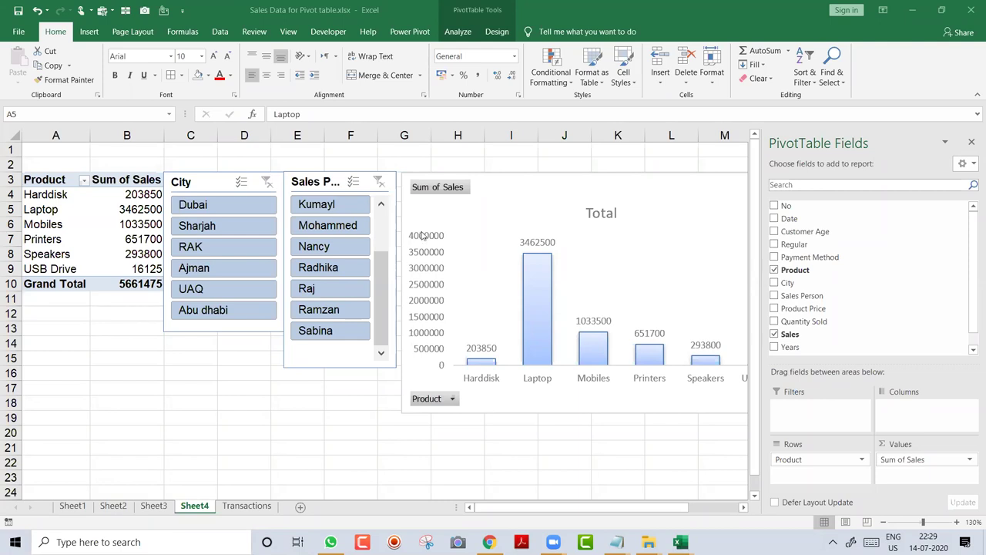
# - Style the City slicer green and the Sales Person slicer pink, then filter to Dubai (1079600)
pyautogui.click(204, 183)
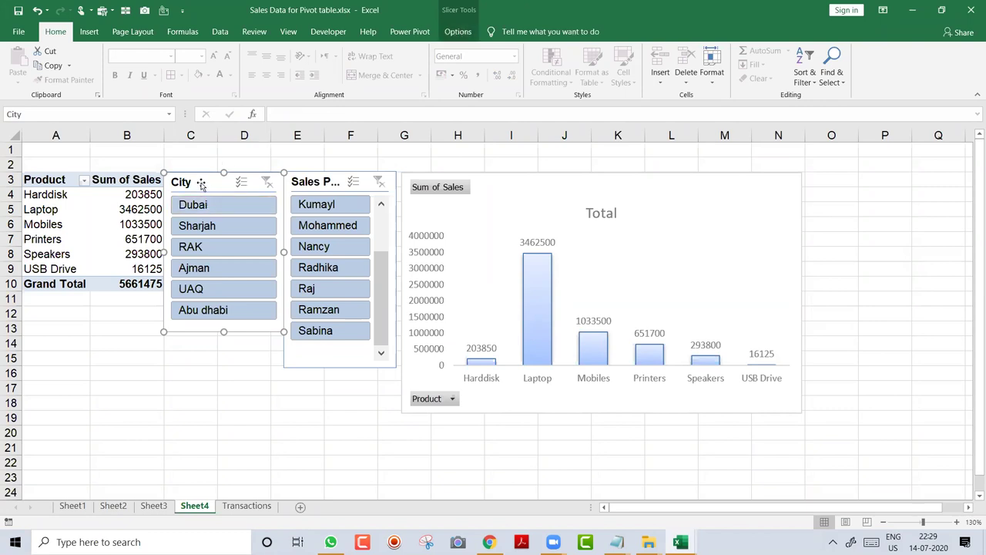
pyautogui.click(457, 31)
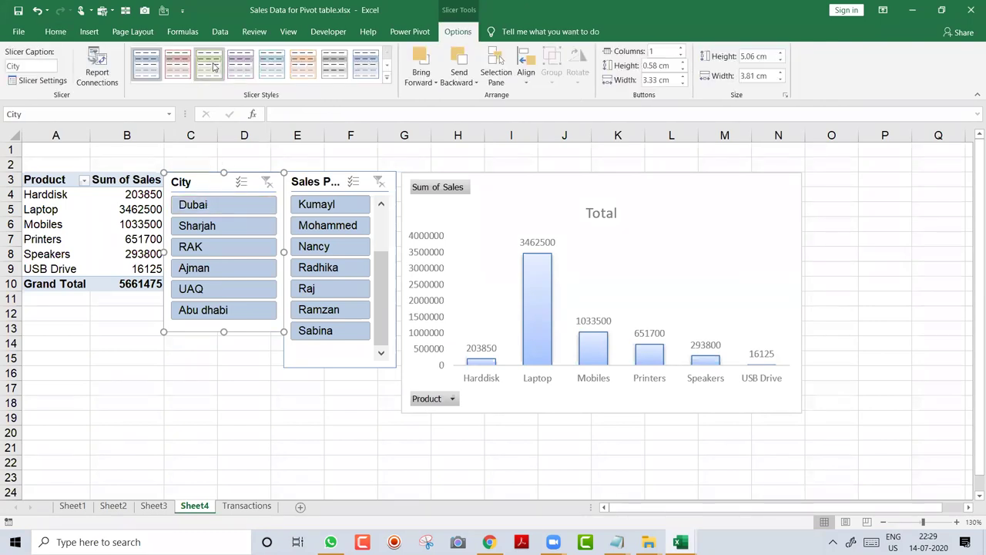
pyautogui.click(209, 66)
pyautogui.click(309, 184)
pyautogui.click(181, 68)
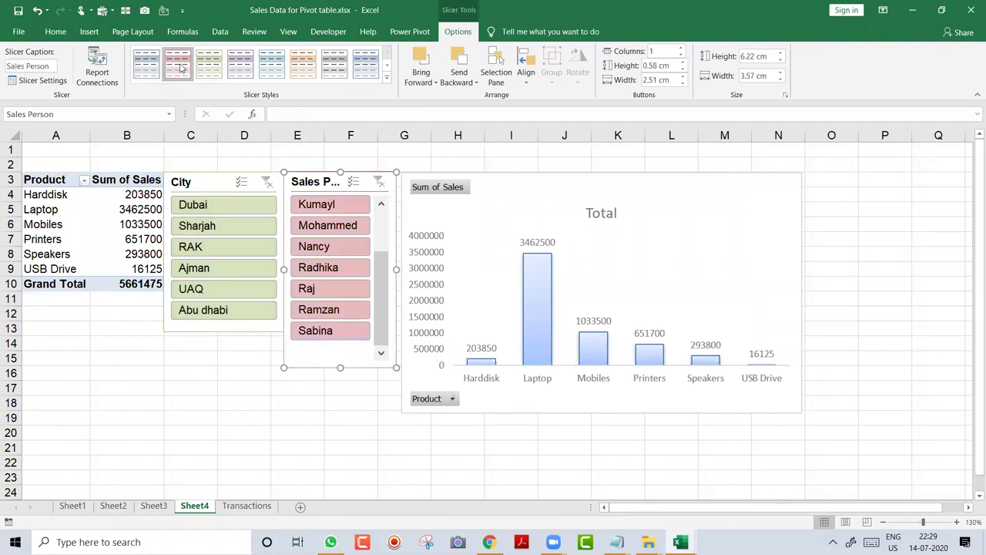
pyautogui.click(219, 204)
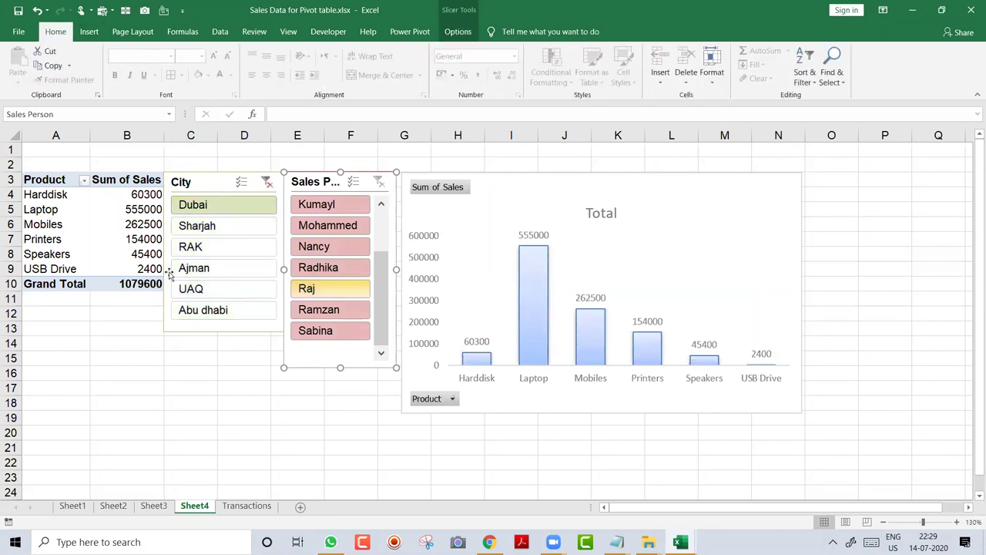
pyautogui.click(125, 239)
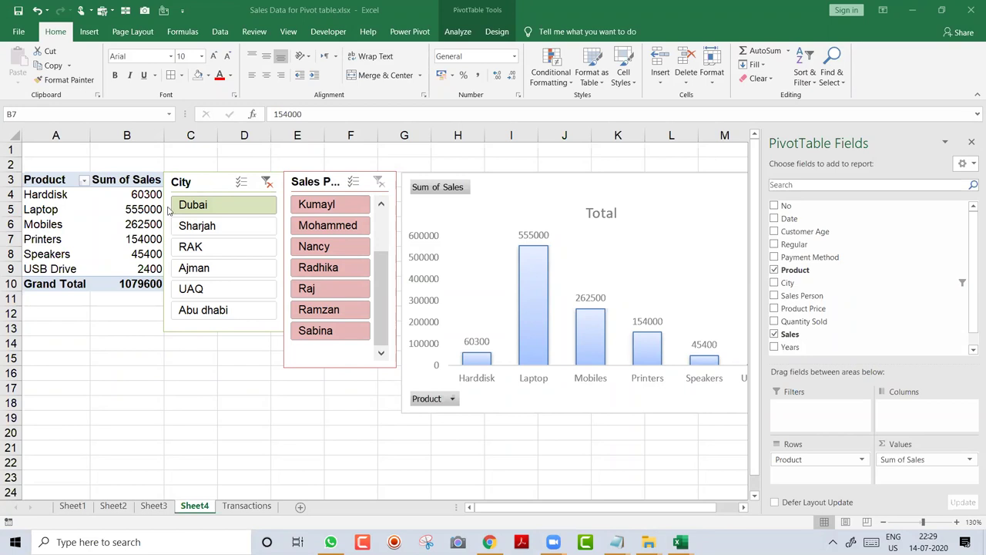
# - Select the Laptop label in A5, start a slicer from the Insert tab, then return to the sheet
pyautogui.click(154, 235)
pyautogui.click(131, 220)
pyautogui.click(69, 210)
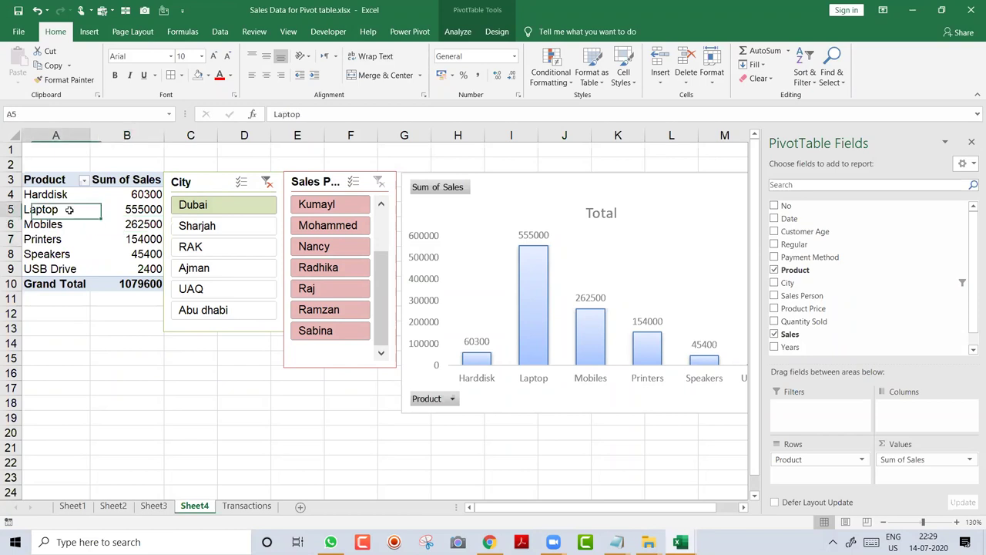
pyautogui.click(88, 32)
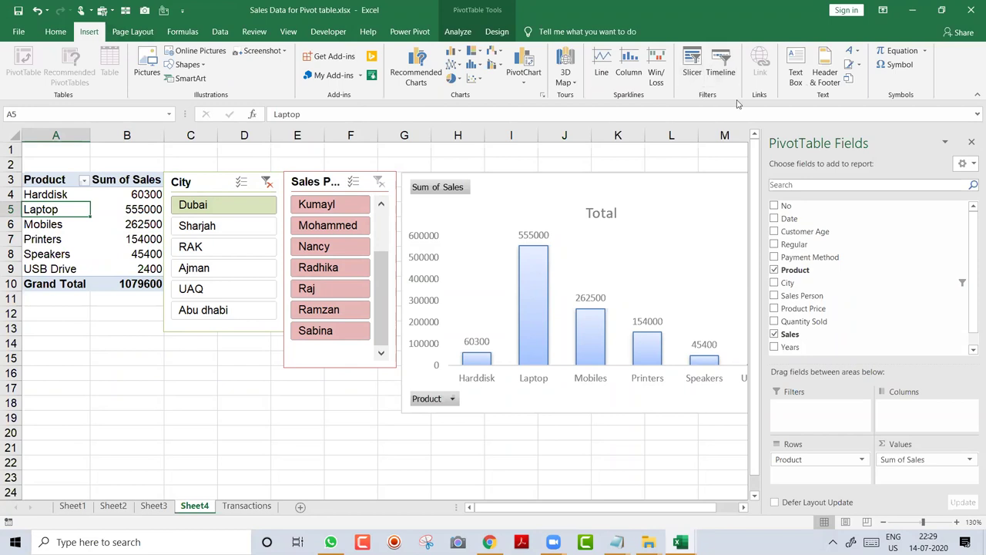
pyautogui.click(696, 65)
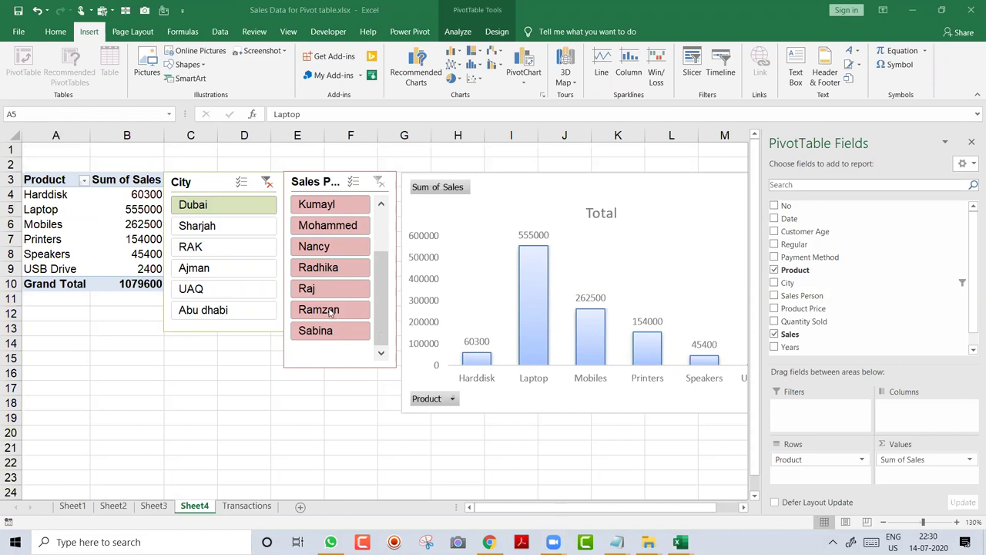
pyautogui.click(91, 212)
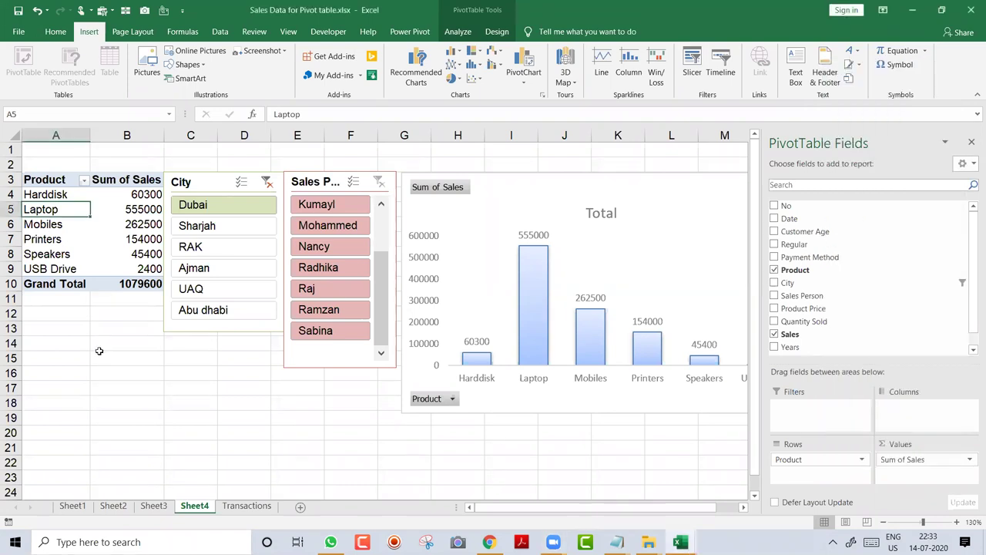
# - Switch back to Sheet1 and its Sum of Sales pivot of cities by product
pyautogui.hotkey('ctrl', 'pageup')
pyautogui.hotkey('ctrl', 'pageup')
pyautogui.hotkey('ctrl', 'pageup')
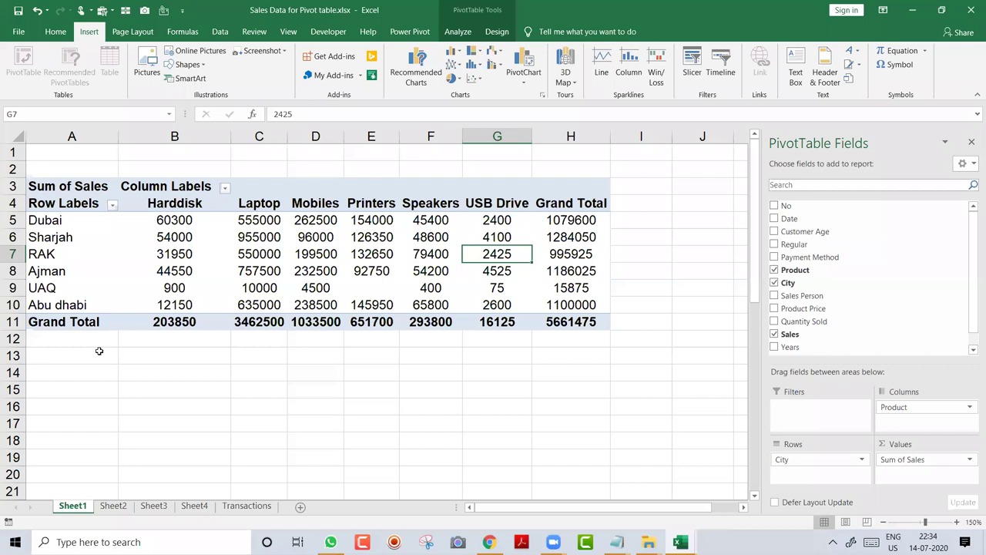
pyautogui.click(244, 506)
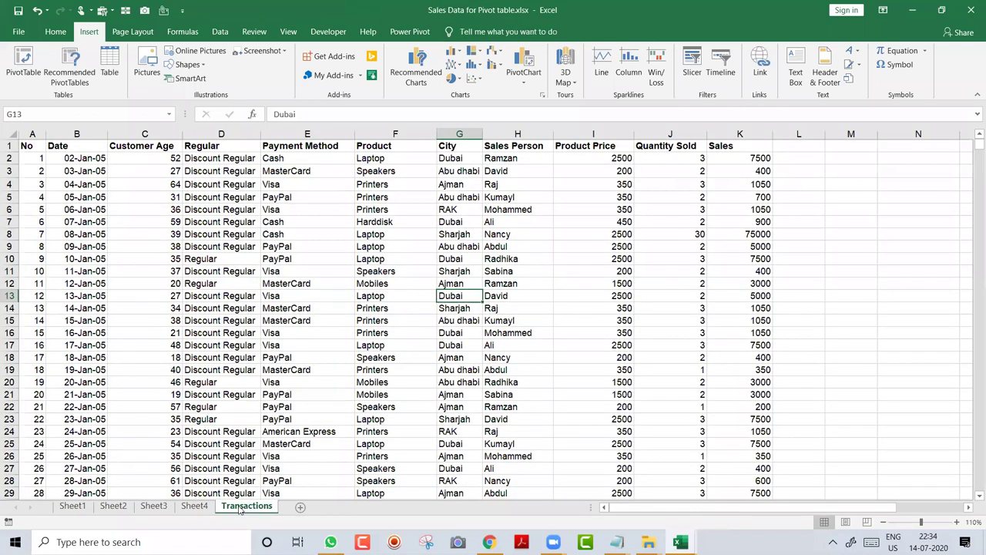
pyautogui.click(274, 319)
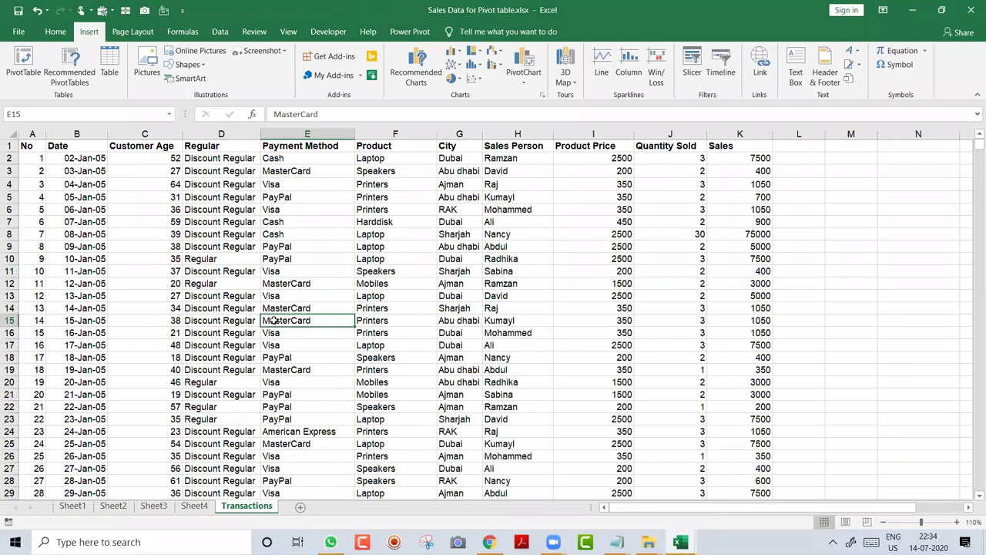
pyautogui.click(305, 223)
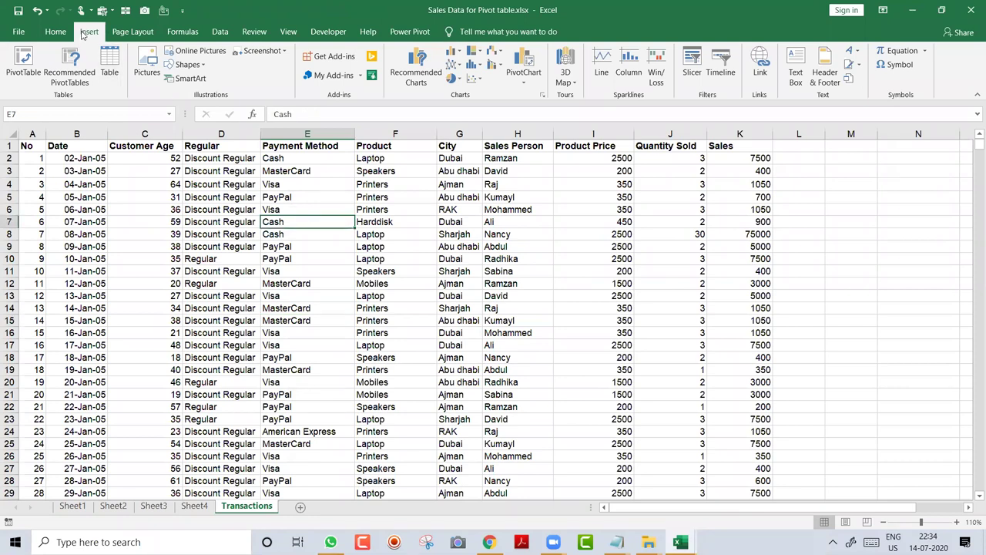
# - Create a blank PivotTable on a new sheet named 'Summary'
pyautogui.click(22, 60)
pyautogui.click(569, 352)
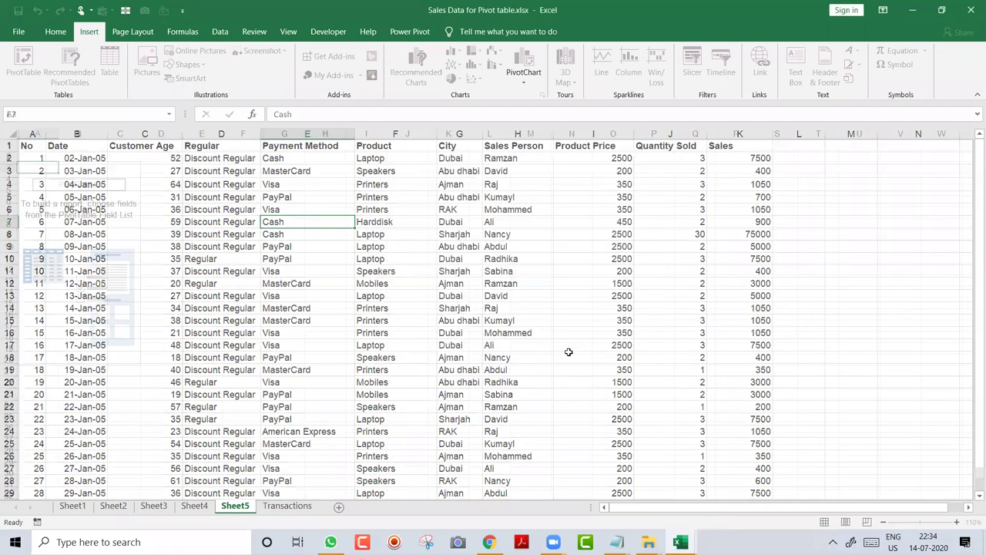
pyautogui.doubleClick(235, 507)
pyautogui.write('Summary')
pyautogui.press('Return')
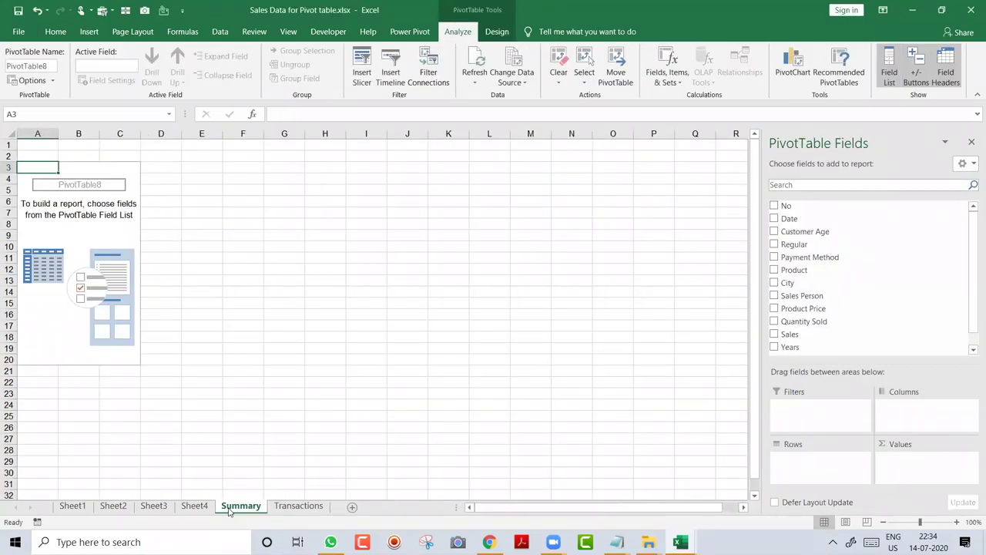
# - Group Sheet1 through Sheet4 and bring up their tab options
pyautogui.click(68, 509)
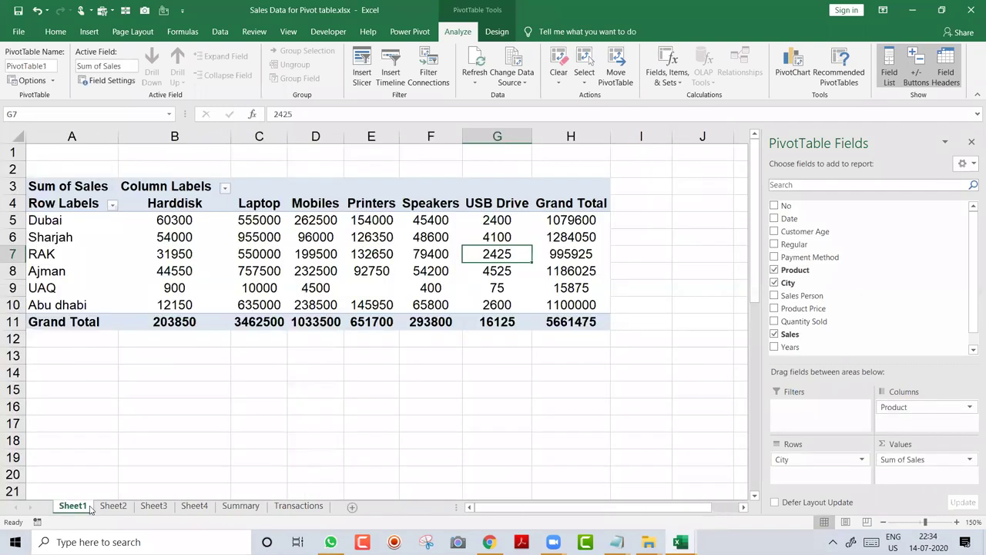
pyautogui.keyDown('shift'); pyautogui.click(202, 508); pyautogui.keyUp('shift')
pyautogui.rightClick(202, 507)
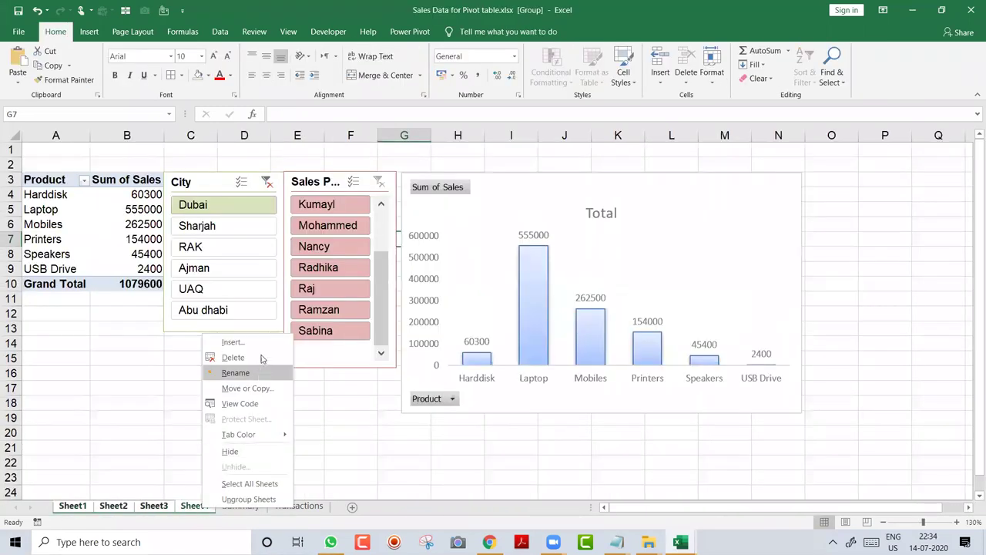
# - Delete the grouped Sheet1 to Sheet4, glance at Transactions, and return to Summary
pyautogui.click(261, 358)
pyautogui.click(464, 307)
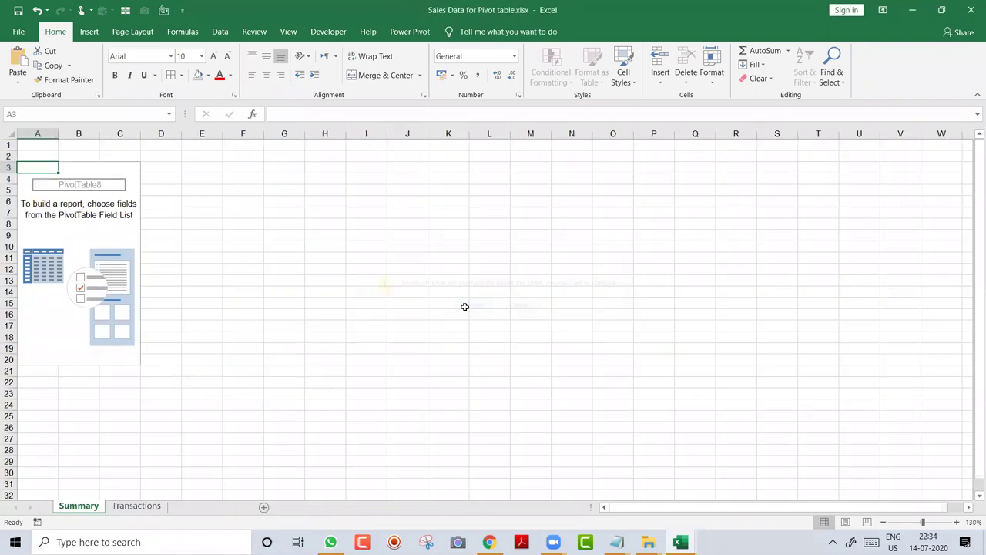
pyautogui.click(135, 505)
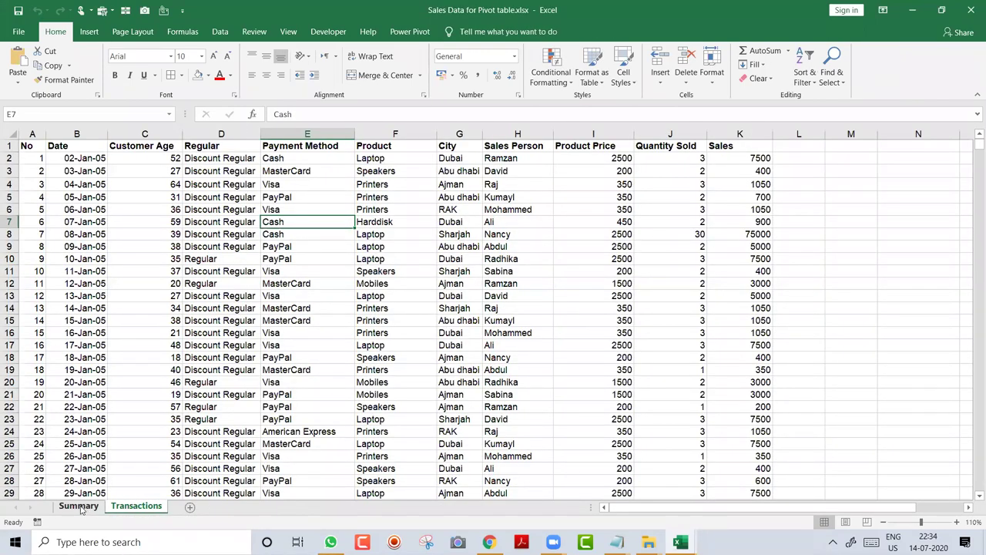
pyautogui.click(80, 506)
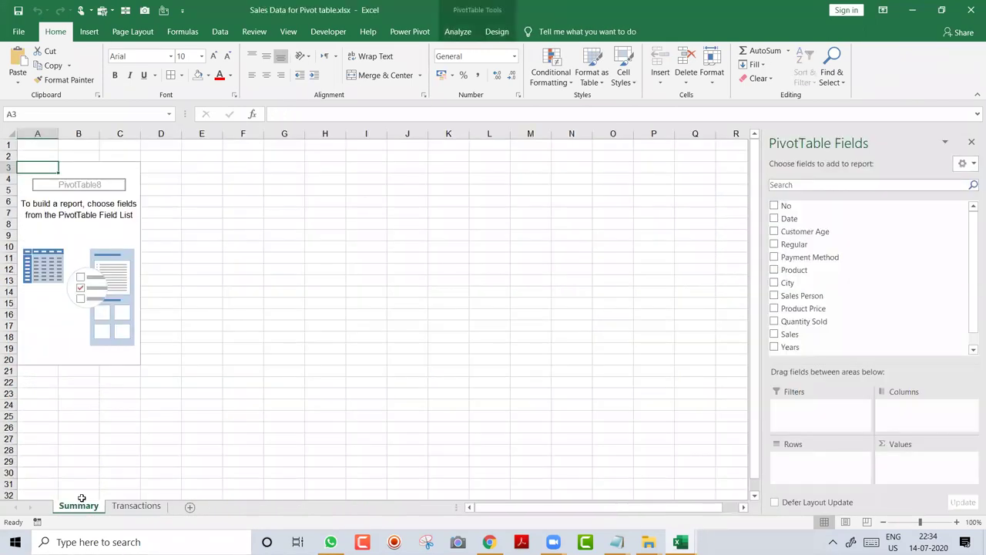
# - Build the pivot as Sum of Sales by Regular, zoomed to 150%
pyautogui.click(956, 522)
pyautogui.click(957, 522)
pyautogui.click(956, 521)
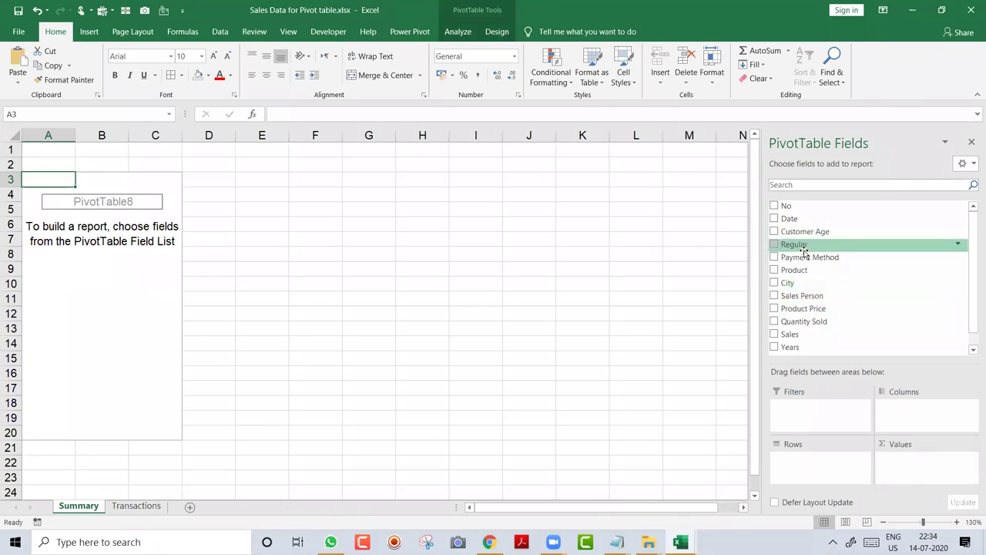
pyautogui.click(775, 245)
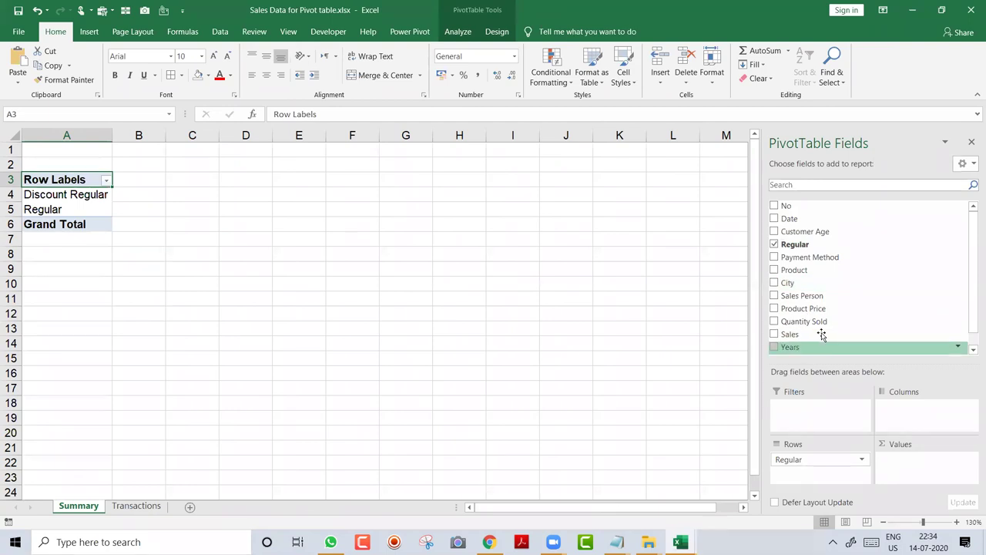
pyautogui.moveTo(852, 339); pyautogui.dragTo(917, 460)
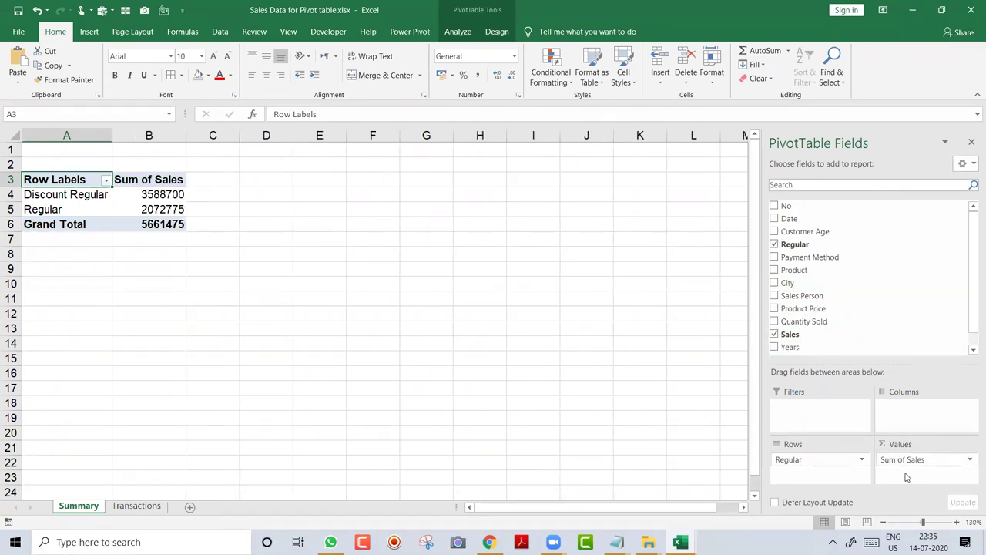
pyautogui.click(957, 522)
pyautogui.click(957, 522)
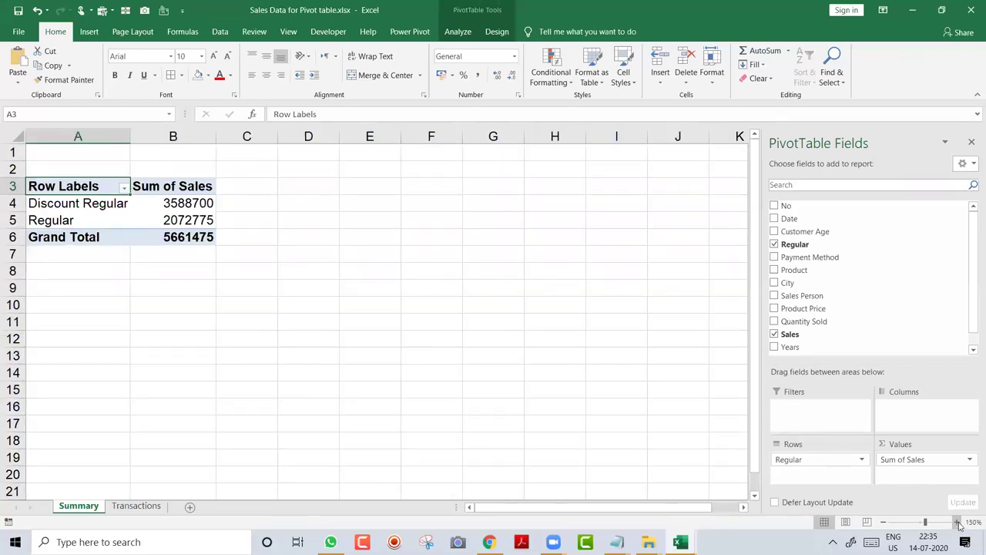
pyautogui.press('Down')
pyautogui.press('Down')
pyautogui.press('Right')
pyautogui.press('Up')
pyautogui.press('Left')
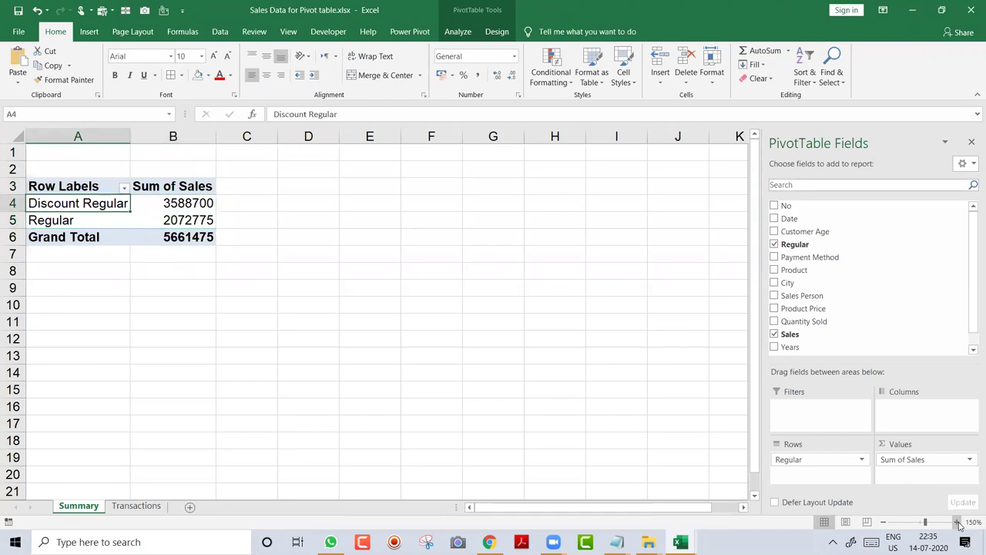
# - Copy the Regular pivot table and paste a duplicate at A9
pyautogui.hotkey('ctrl', 'a')
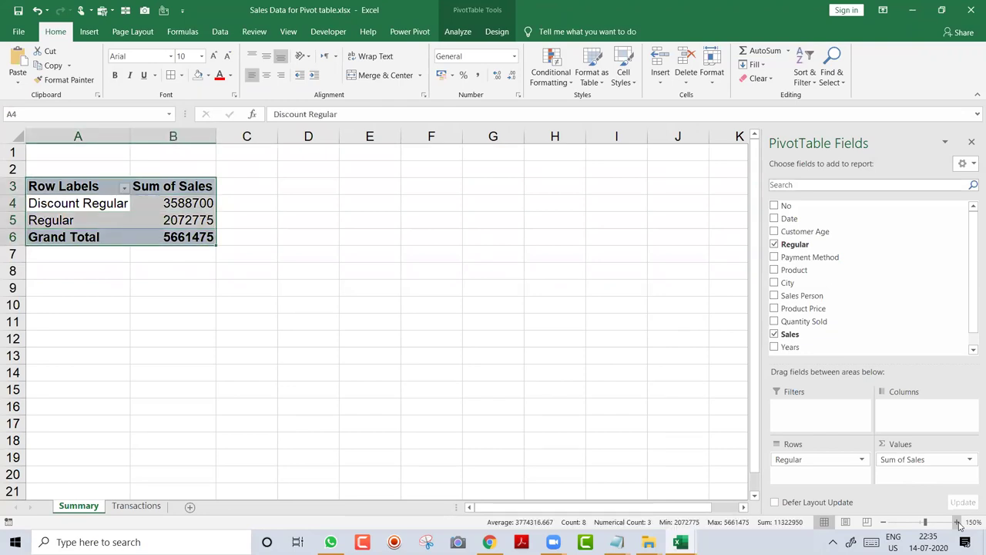
pyautogui.hotkey('ctrl', 'a')
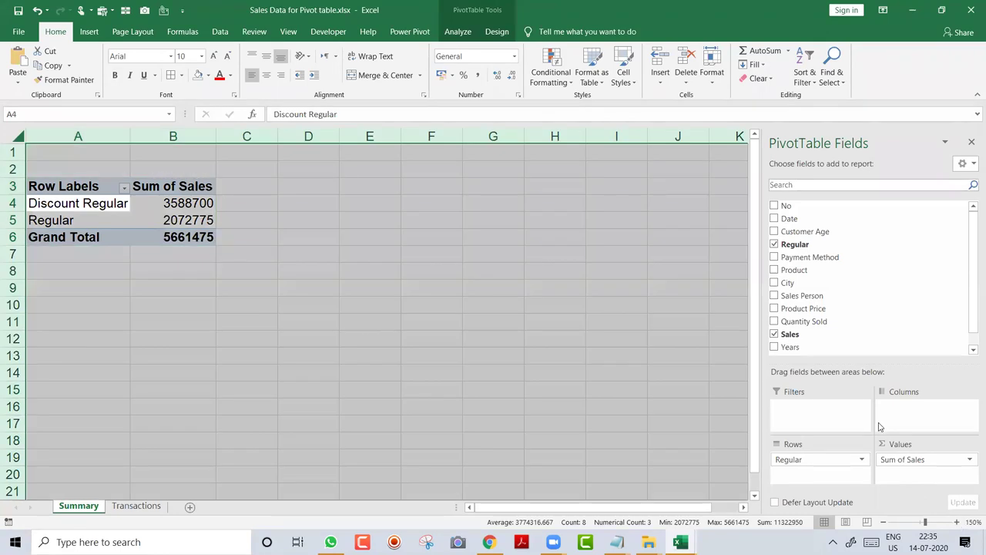
pyautogui.click(375, 266)
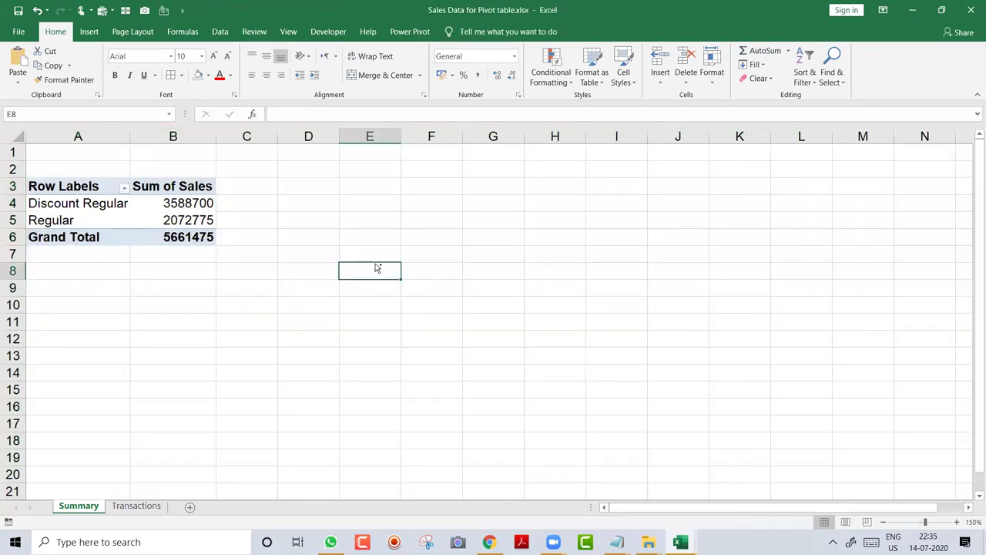
pyautogui.hotkey('ctrl', 'a')
pyautogui.click(305, 276)
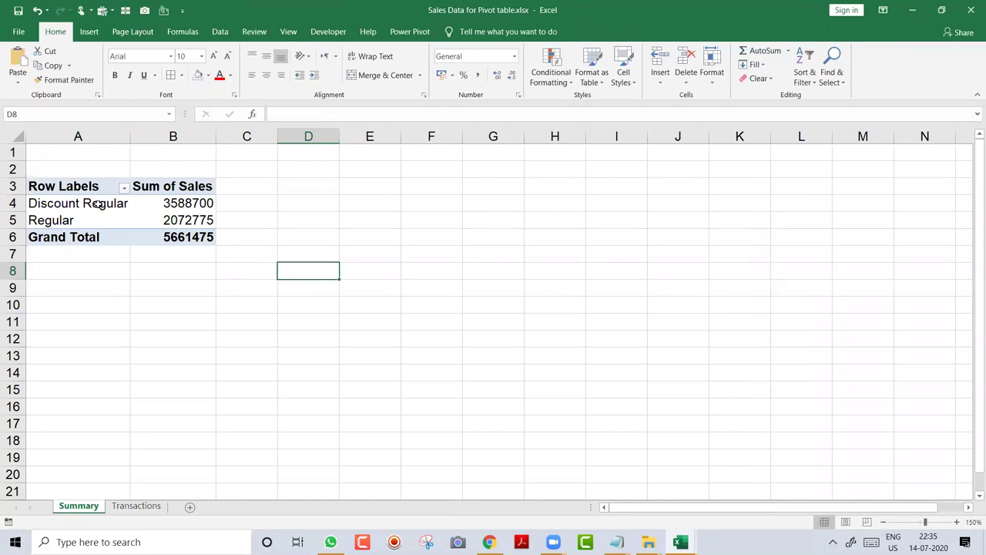
pyautogui.click(99, 204)
pyautogui.hotkey('ctrl', 'a')
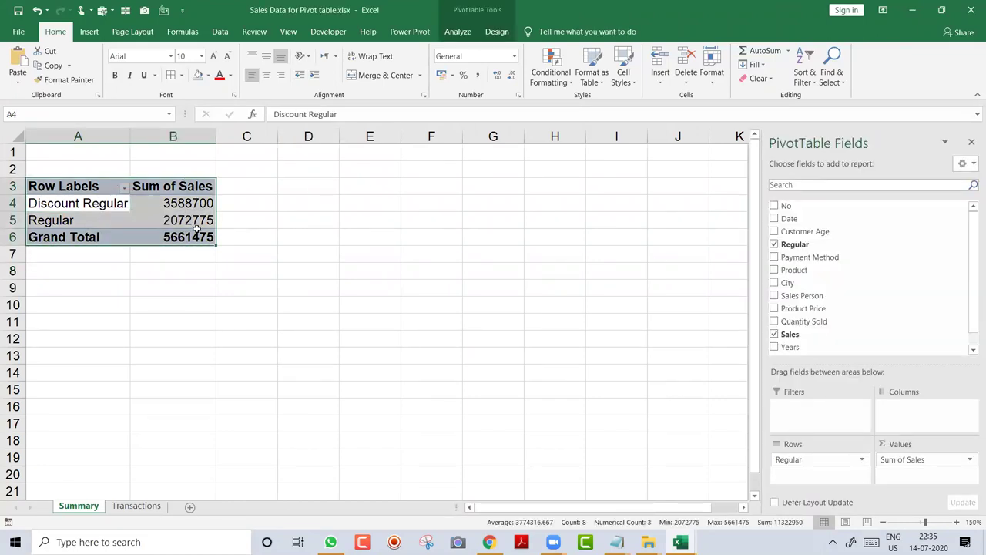
pyautogui.hotkey('ctrl', 'c')
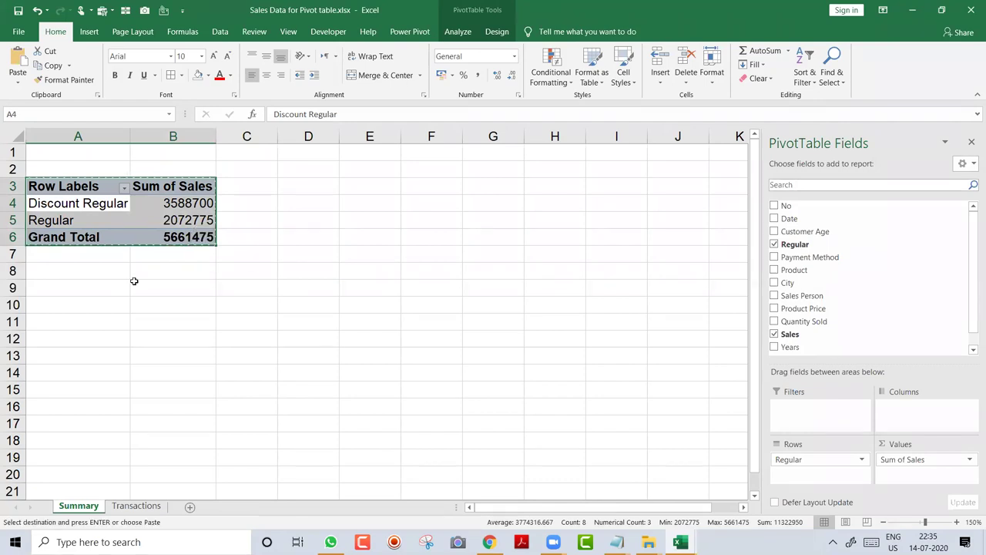
pyautogui.click(95, 286)
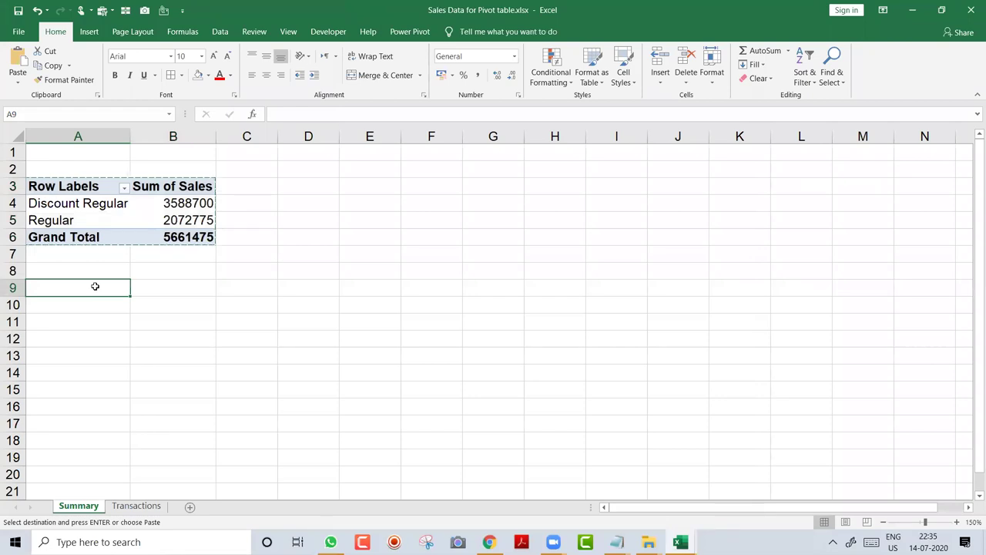
pyautogui.hotkey('ctrl', 'v')
pyautogui.press('Escape')
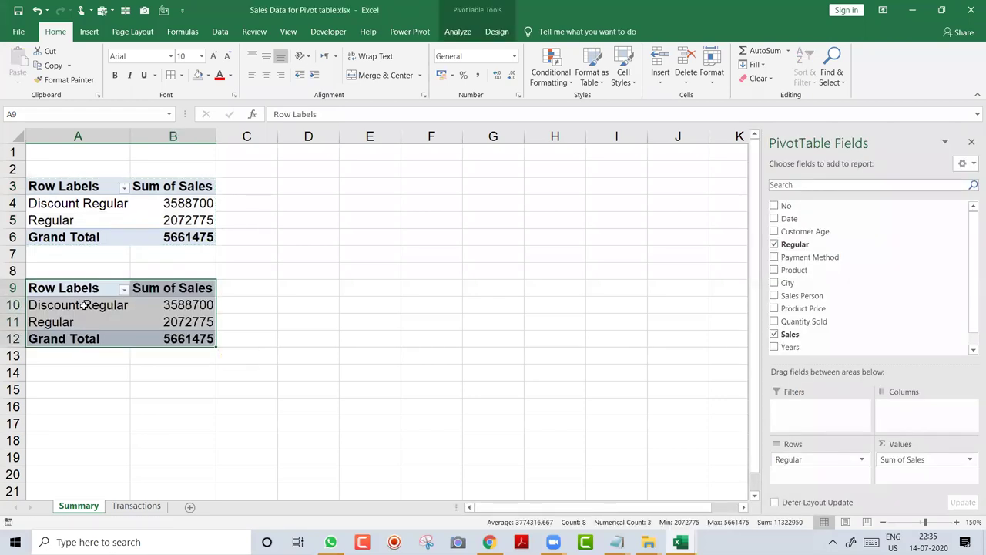
pyautogui.click(83, 307)
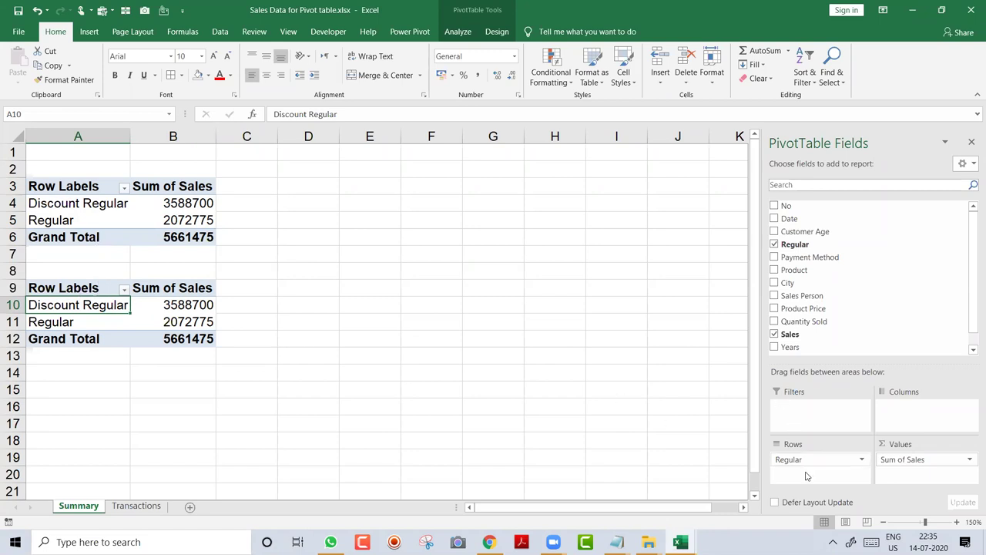
# - Change the second pivot's row field from Regular to Payment Method
pyautogui.click(774, 245)
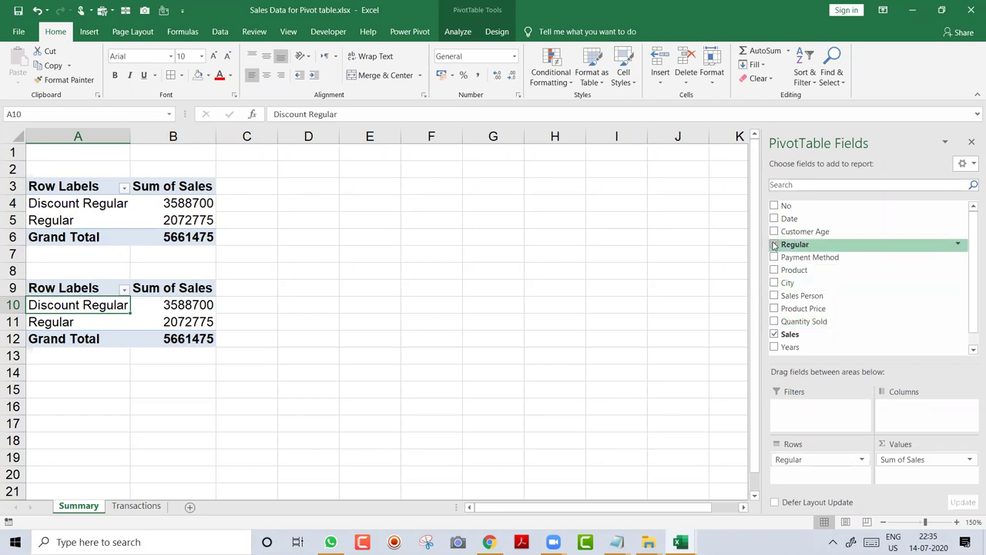
pyautogui.moveTo(777, 258); pyautogui.dragTo(835, 467)
pyautogui.moveTo(926, 468); pyautogui.dragTo(828, 461)
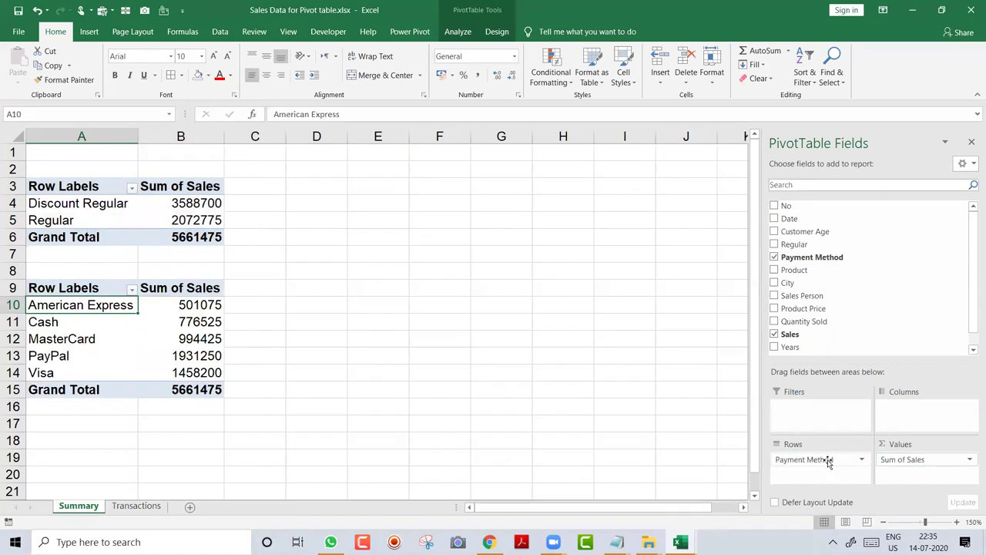
pyautogui.click(883, 522)
pyautogui.click(883, 523)
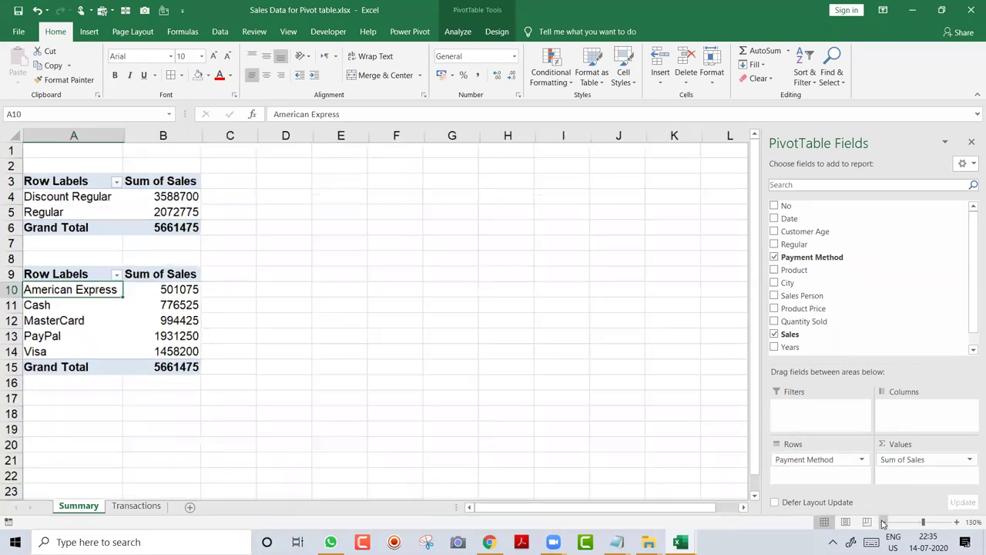
pyautogui.click(883, 522)
# - Copy the Payment Method pivot table and paste it at A18
pyautogui.hotkey('ctrl', 'a')
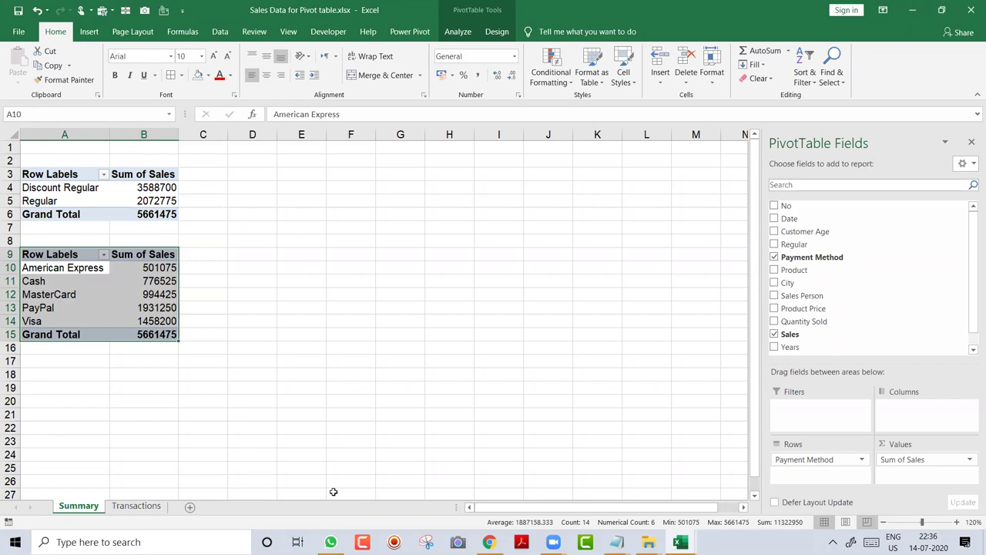
pyautogui.click(80, 281)
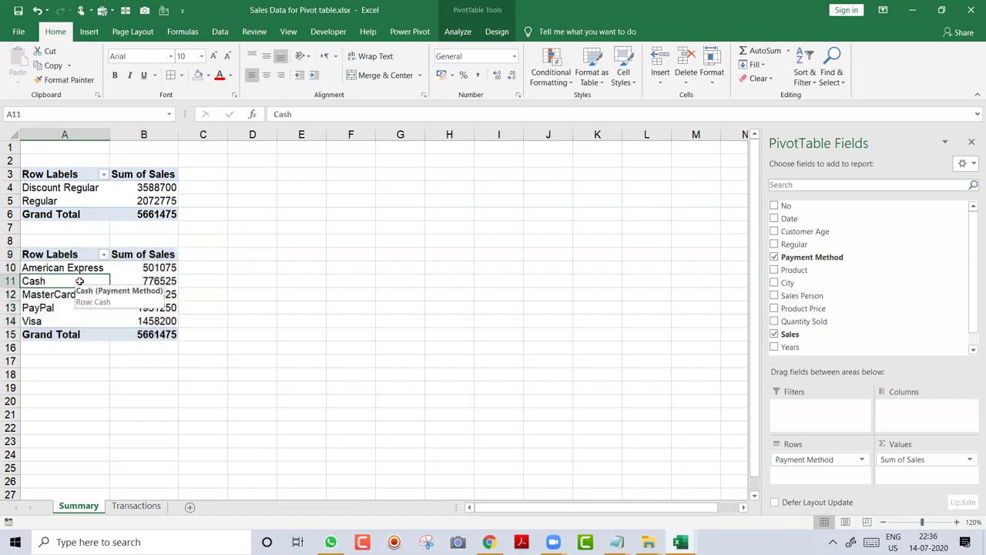
pyautogui.hotkey('ctrl', 'a')
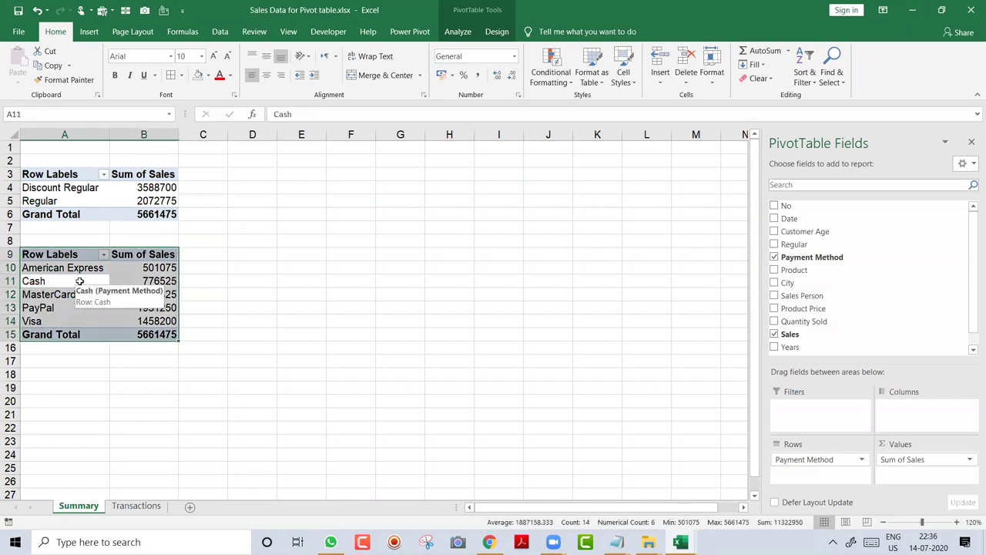
pyautogui.hotkey('ctrl', 'c')
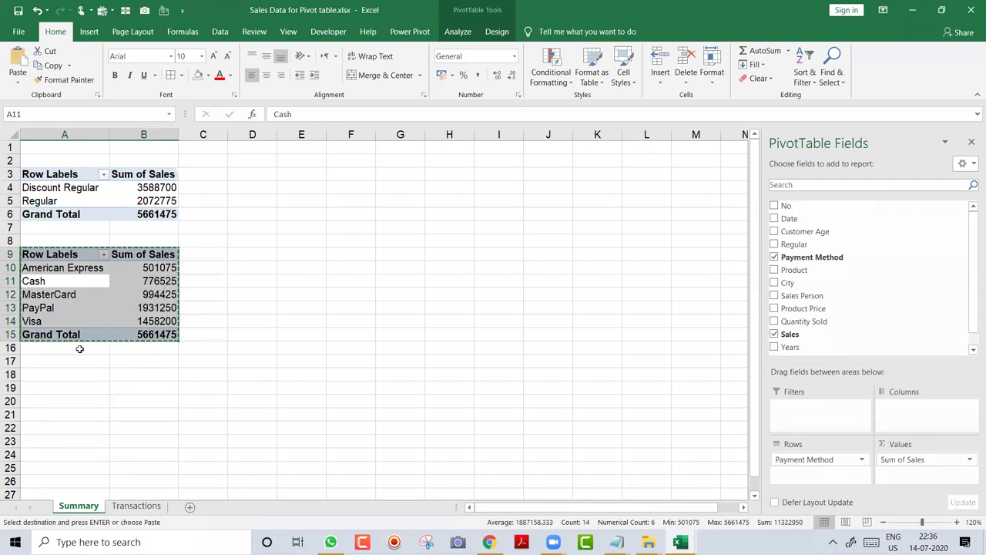
pyautogui.click(75, 375)
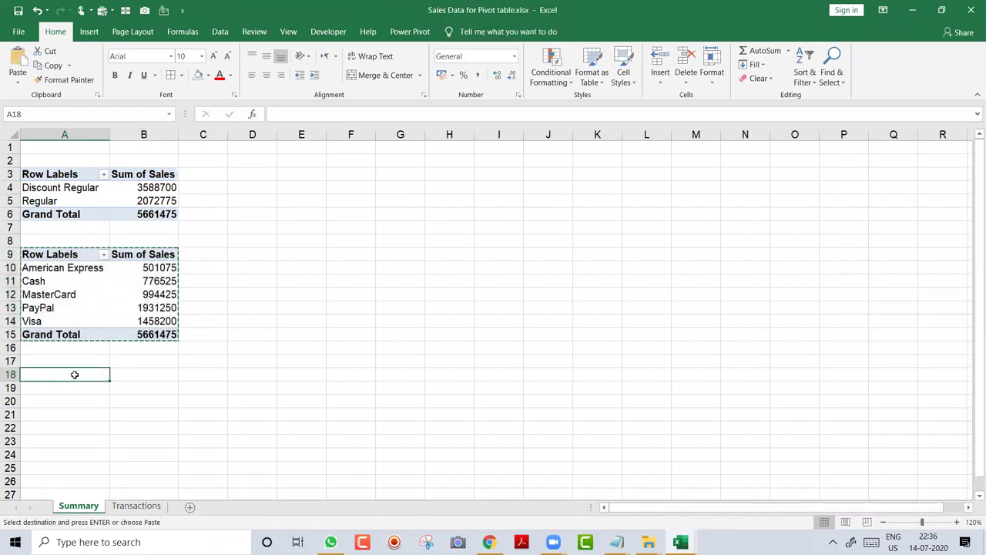
pyautogui.press('Return')
pyautogui.click(69, 389)
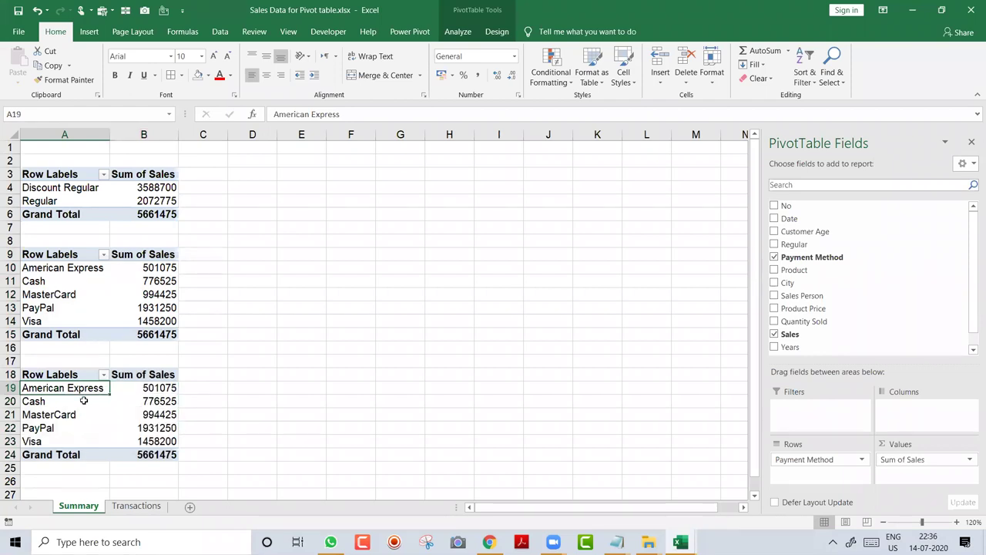
# - Switch the A18 pivot's rows from Payment Method to Product and copy it
pyautogui.moveTo(793, 459); pyautogui.dragTo(643, 324)
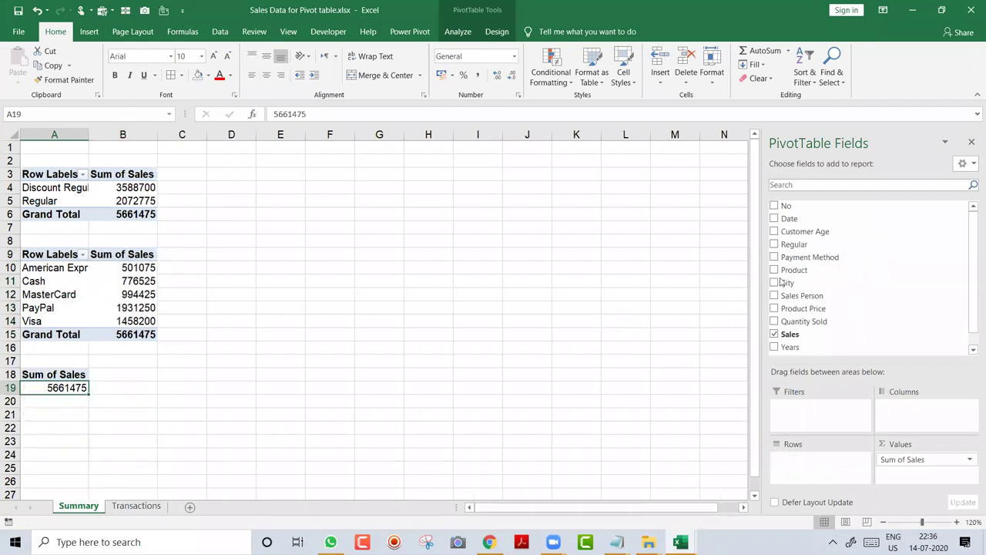
pyautogui.moveTo(800, 267); pyautogui.dragTo(818, 466)
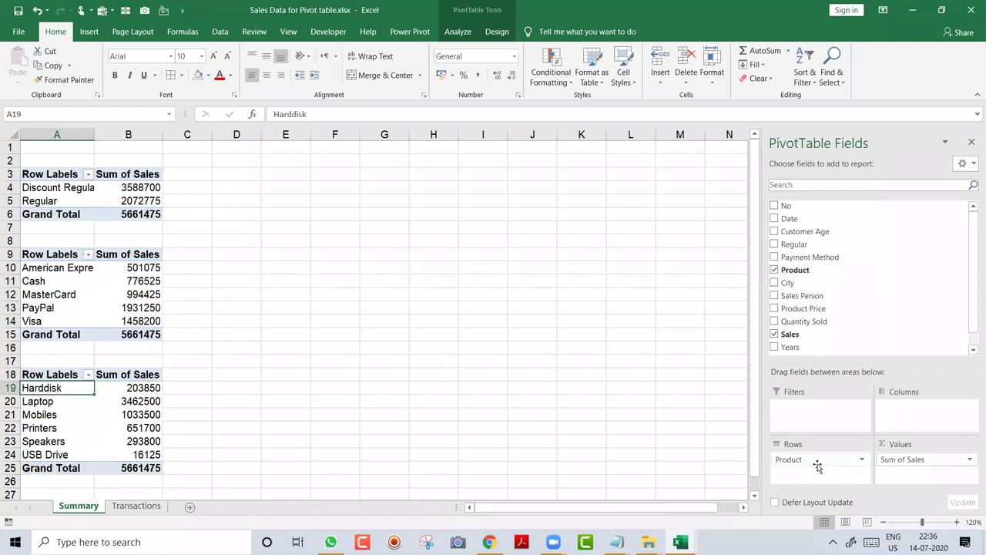
pyautogui.hotkey('ctrl', 'a')
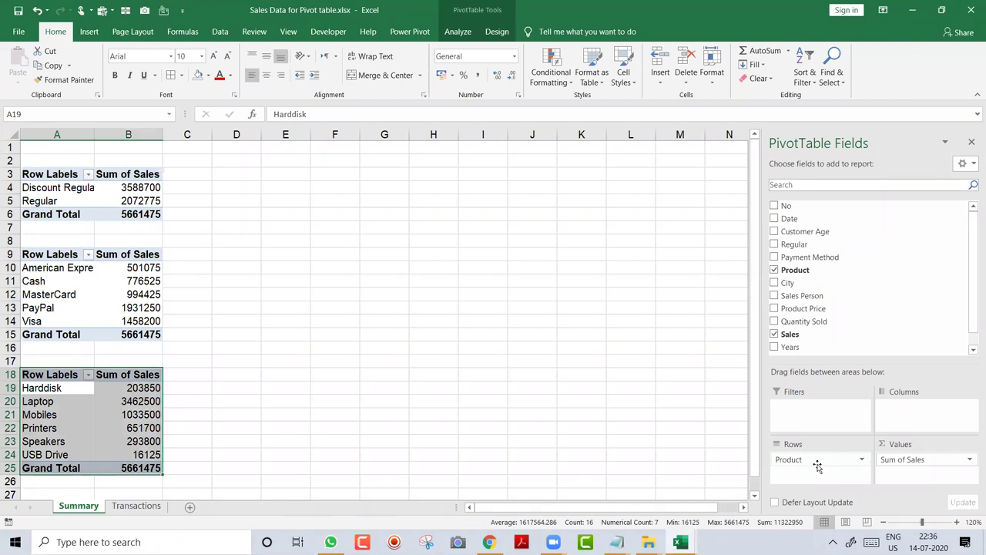
pyautogui.hotkey('ctrl', 'c')
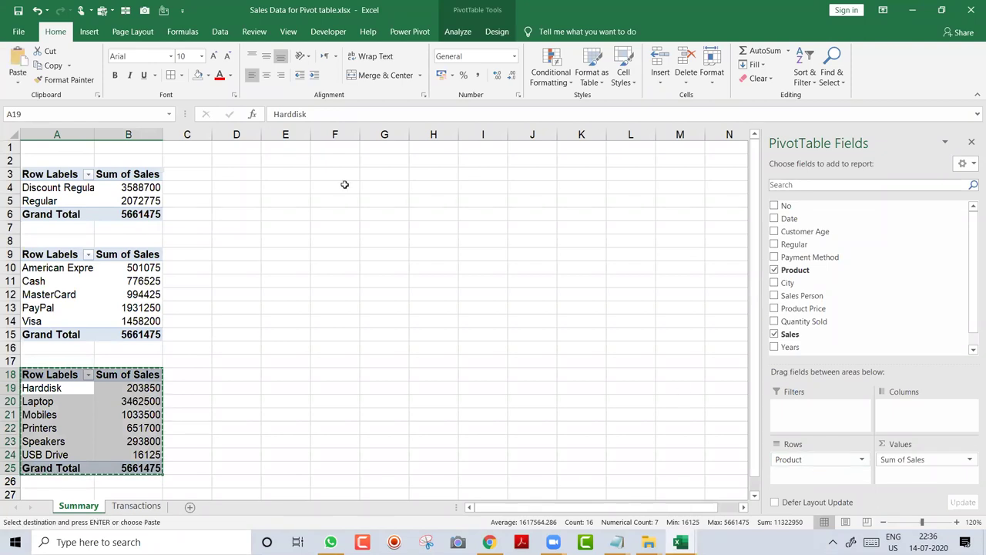
pyautogui.click(246, 175)
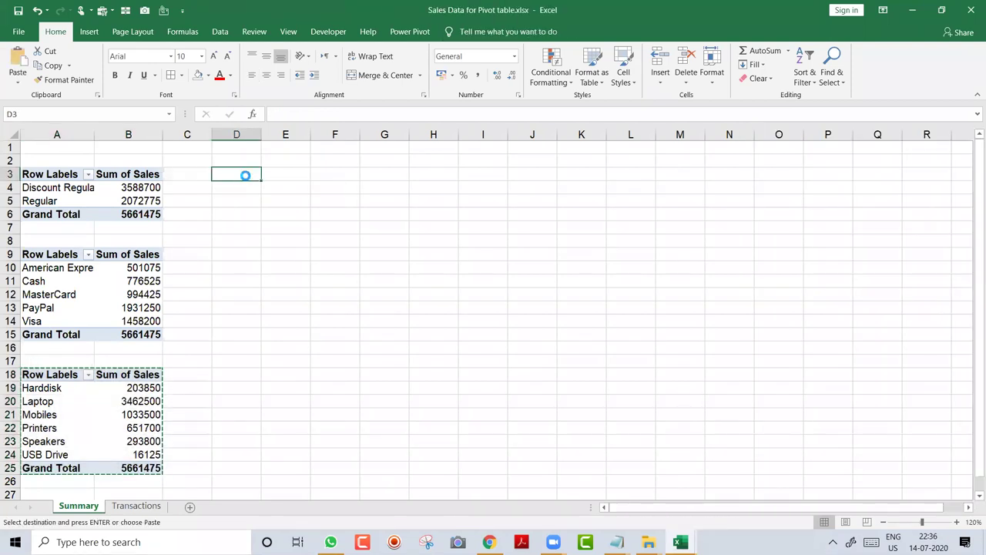
# - Paste the Product pivot at D3 and auto-fit columns D and E
pyautogui.hotkey('ctrl', 'v')
pyautogui.doubleClick(260, 137)
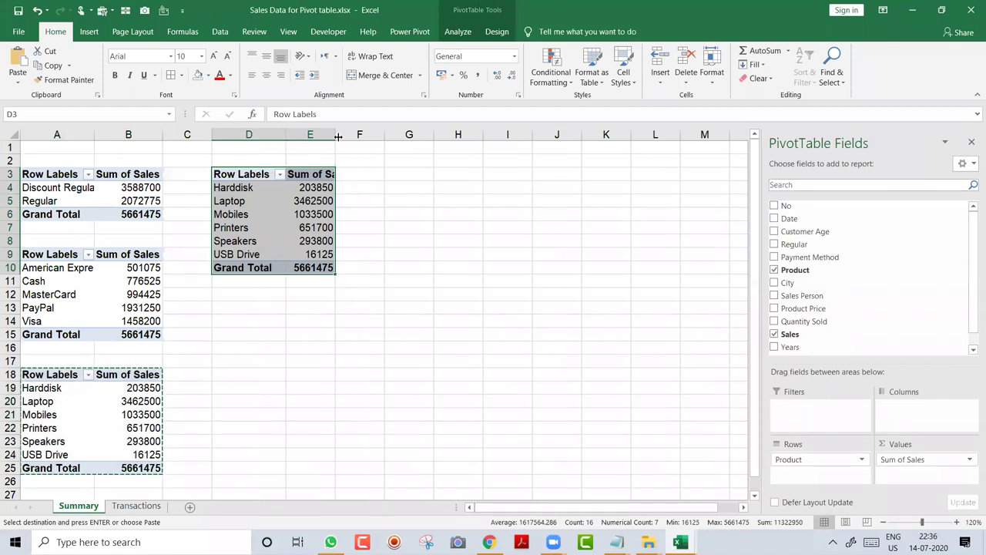
pyautogui.doubleClick(336, 137)
# - Replace Product with City in the D3 pivot and copy it
pyautogui.click(256, 187)
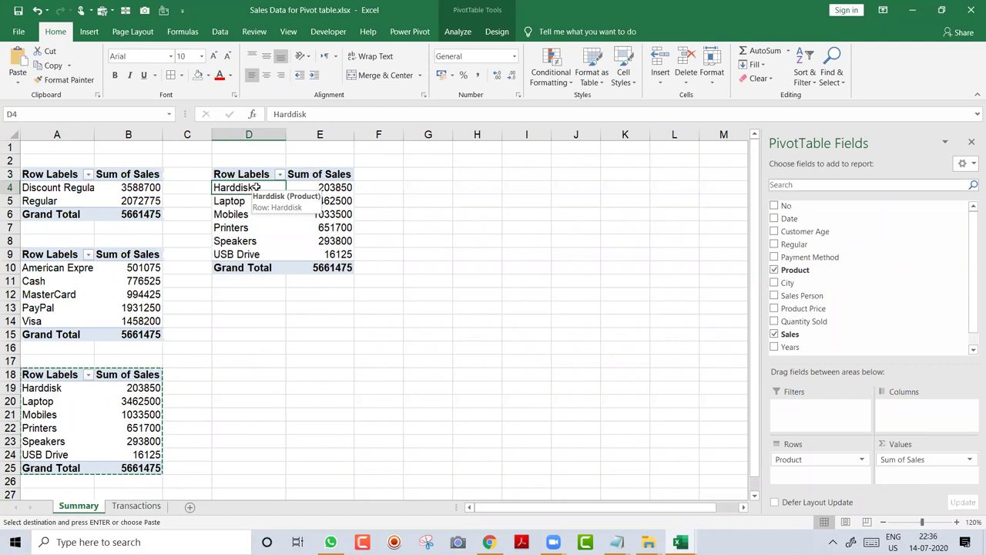
pyautogui.click(775, 270)
pyautogui.click(774, 284)
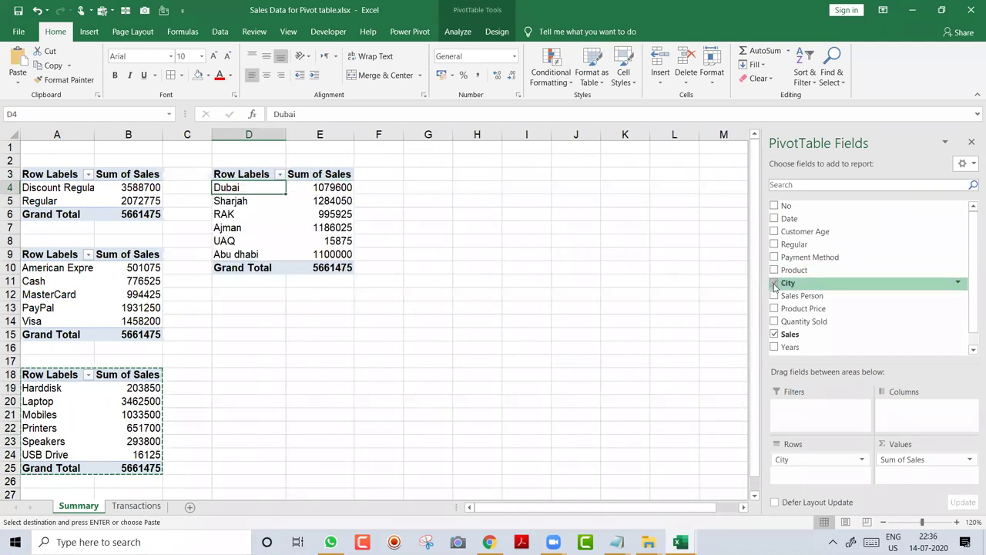
pyautogui.hotkey('ctrl', 'a')
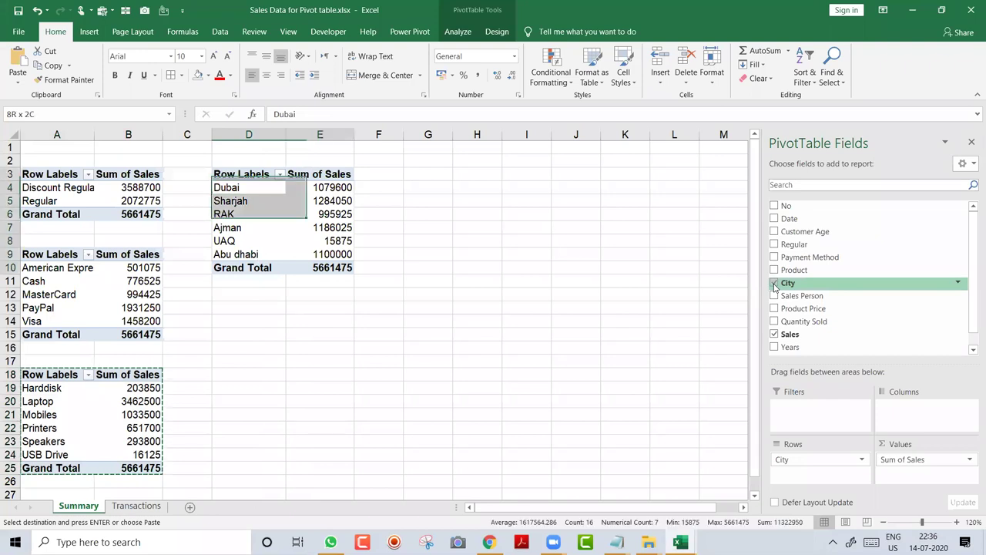
pyautogui.hotkey('ctrl', 'c')
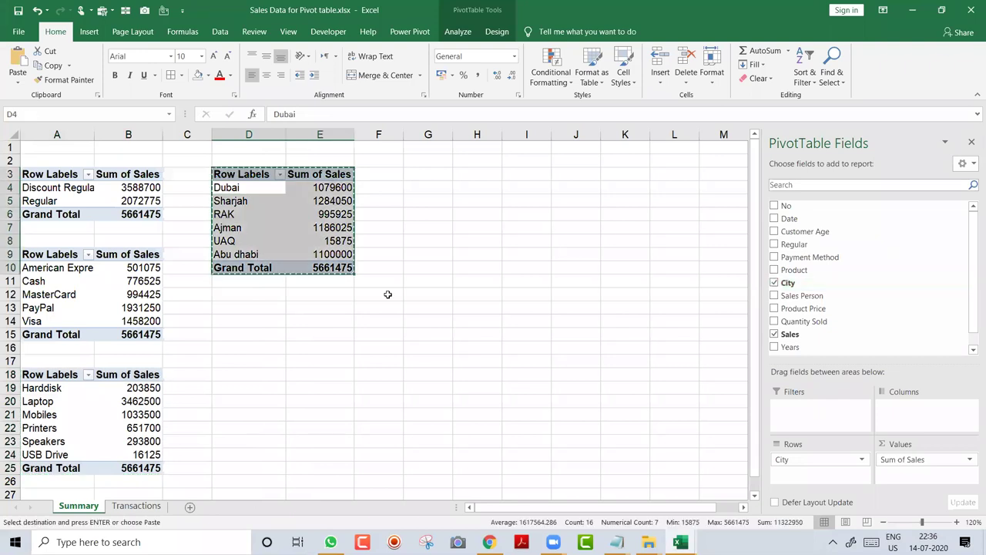
# - Paste the City pivot at D13 and change its rows to Sales Person
pyautogui.click(254, 308)
pyautogui.hotkey('ctrl', 'v')
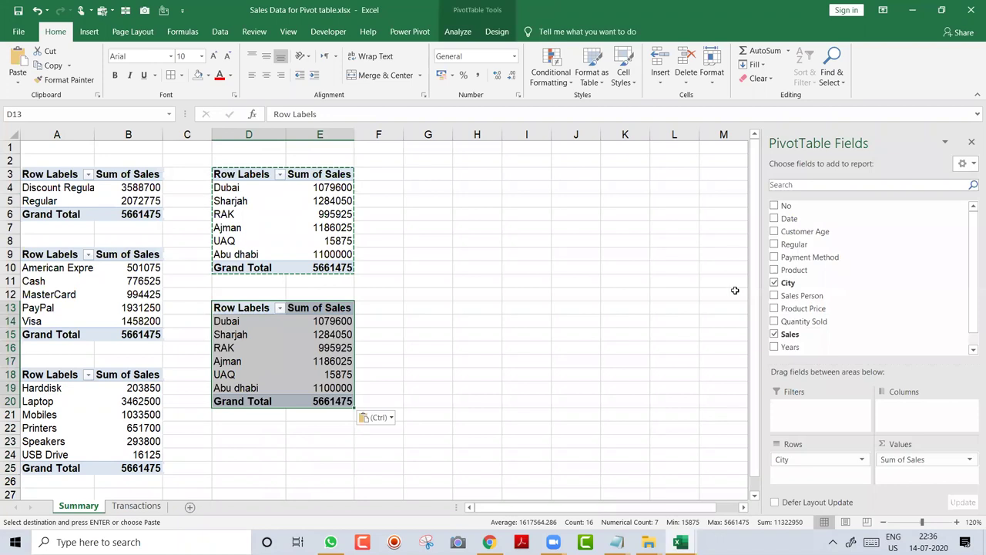
pyautogui.click(774, 283)
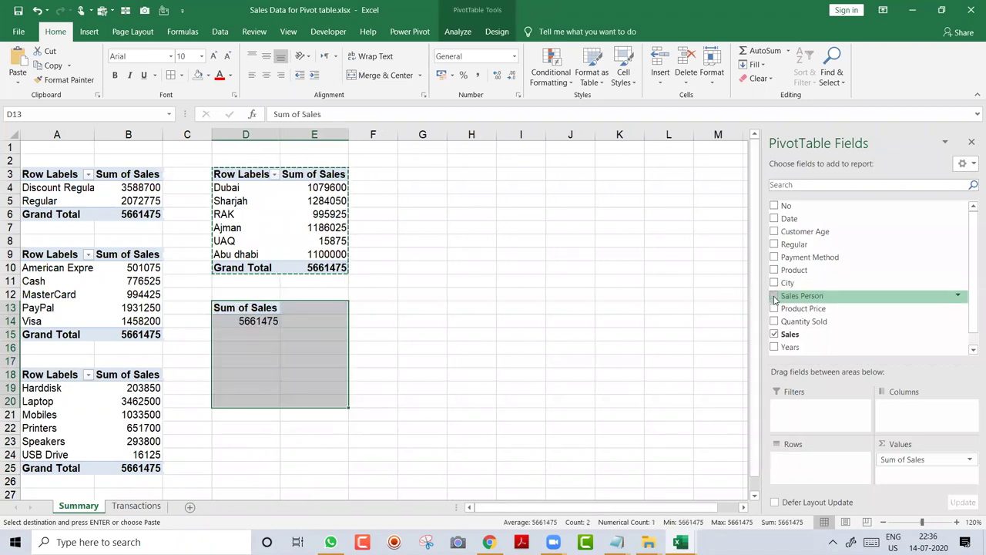
pyautogui.click(775, 296)
pyautogui.click(293, 346)
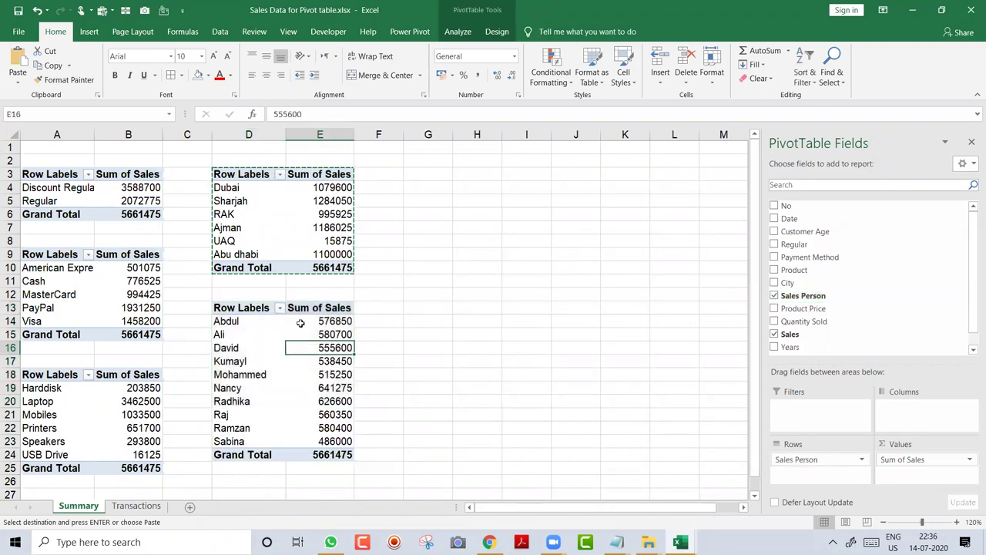
pyautogui.press('Escape')
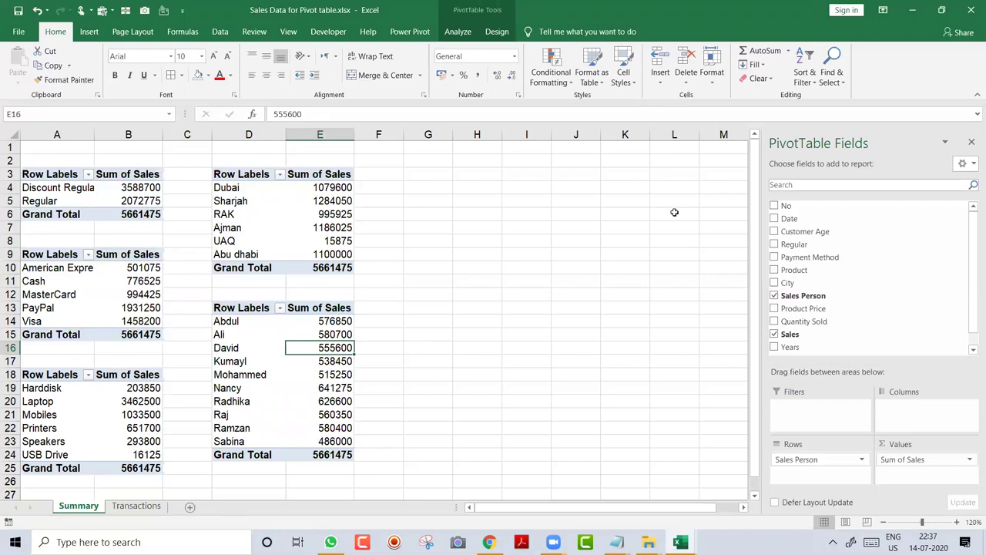
# - Start a Windows search for 'no', then clear the entry
pyautogui.press('super+s')
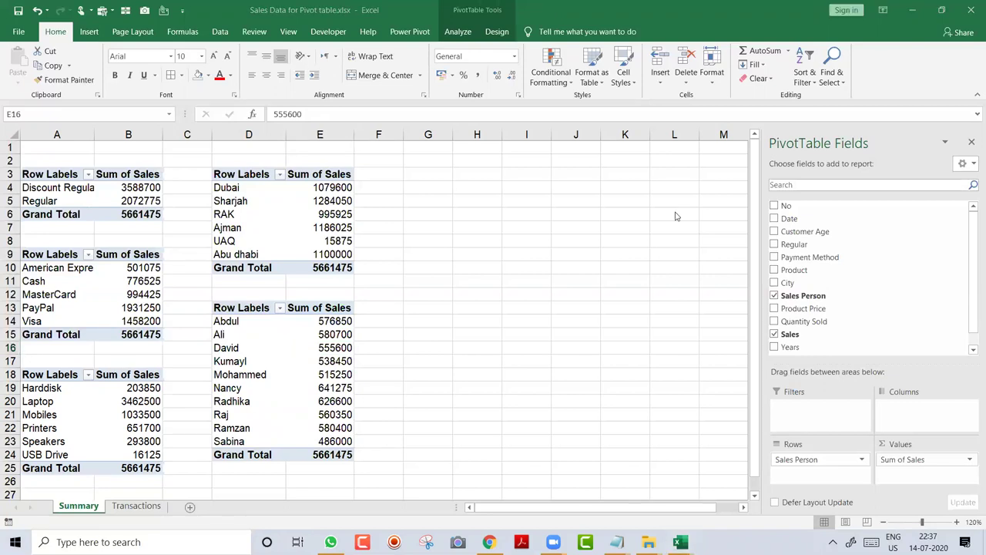
pyautogui.write('no')
pyautogui.press('BackSpace')
pyautogui.press('BackSpace')
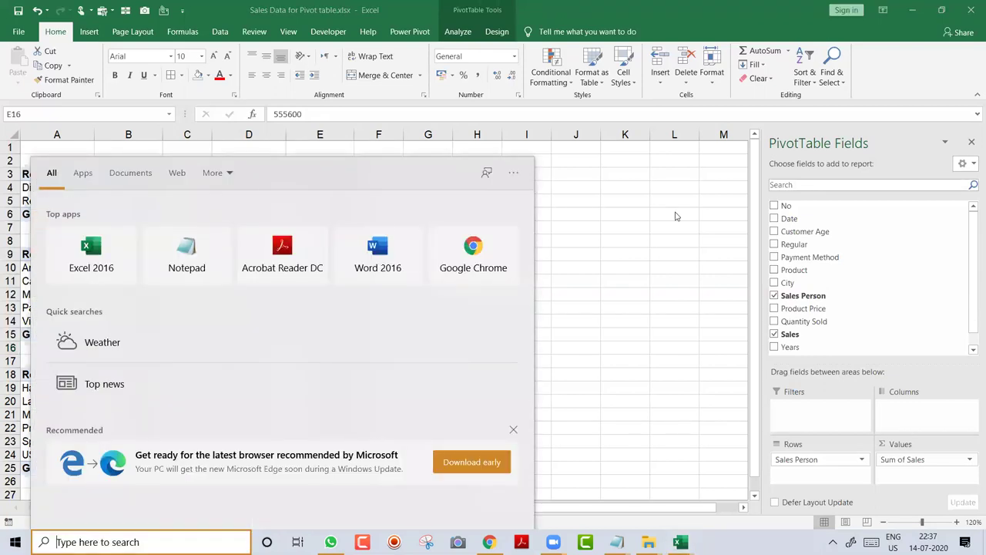
# - Switch to Notepad and move to a blank line at the end of the notes
pyautogui.hotkey('alt', 'Tab')
pyautogui.press('Tab')
pyautogui.click(676, 212)
pyautogui.press('Down')
pyautogui.press('Down')
pyautogui.press('Down')
pyautogui.press('Down')
pyautogui.press('Down')
pyautogui.press('Down')
pyautogui.press('Down')
pyautogui.press('Down')
pyautogui.press('Down')
pyautogui.press('Return')
pyautogui.press('Return')
pyautogui.press('Return')
pyautogui.press('Return')
pyautogui.press('Return')
pyautogui.press('Return')
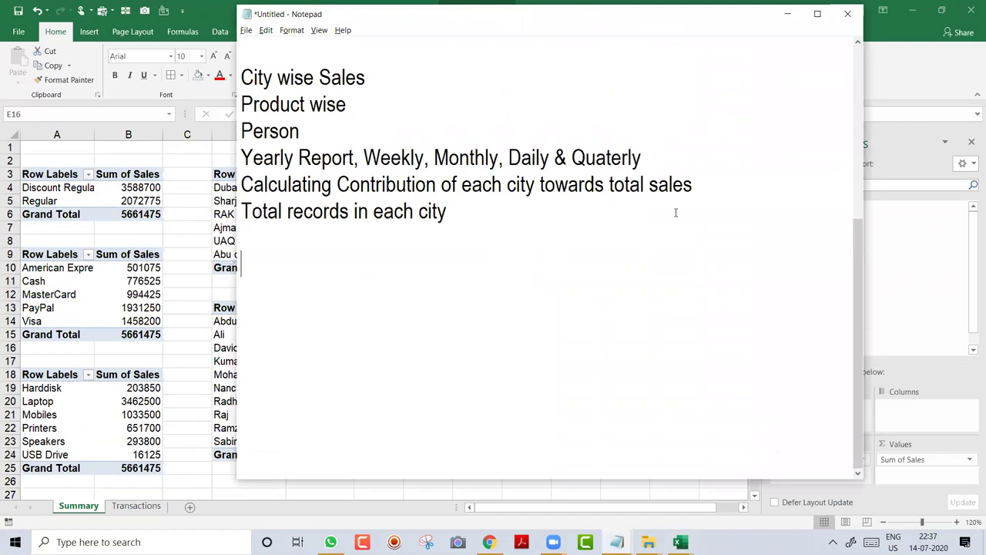
# - Add an asterisk divider, 'Steps:', step 1 about copy-pasting tables and changing the column, and '2)'
pyautogui.write('***********************************')
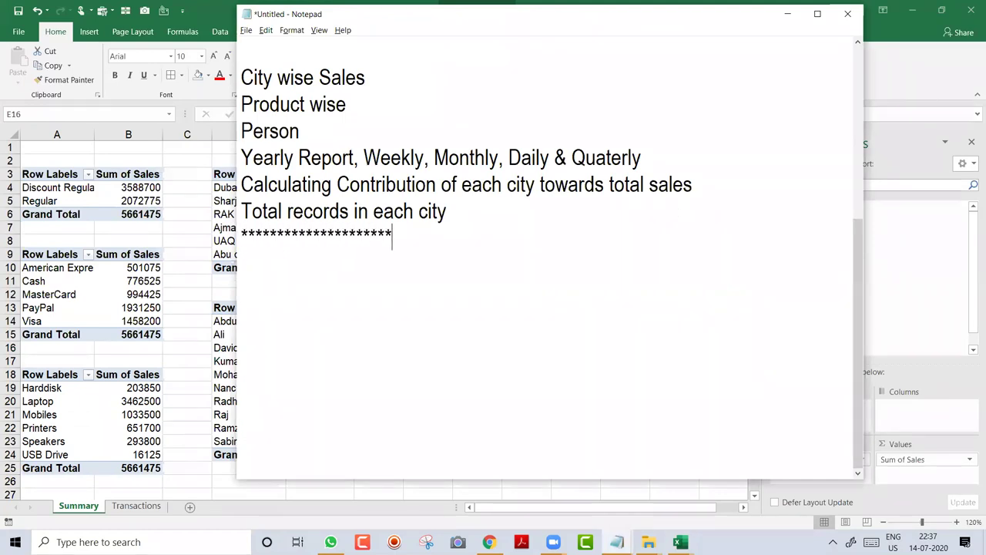
pyautogui.write('***********')
pyautogui.press('Return')
pyautogui.write('Step')
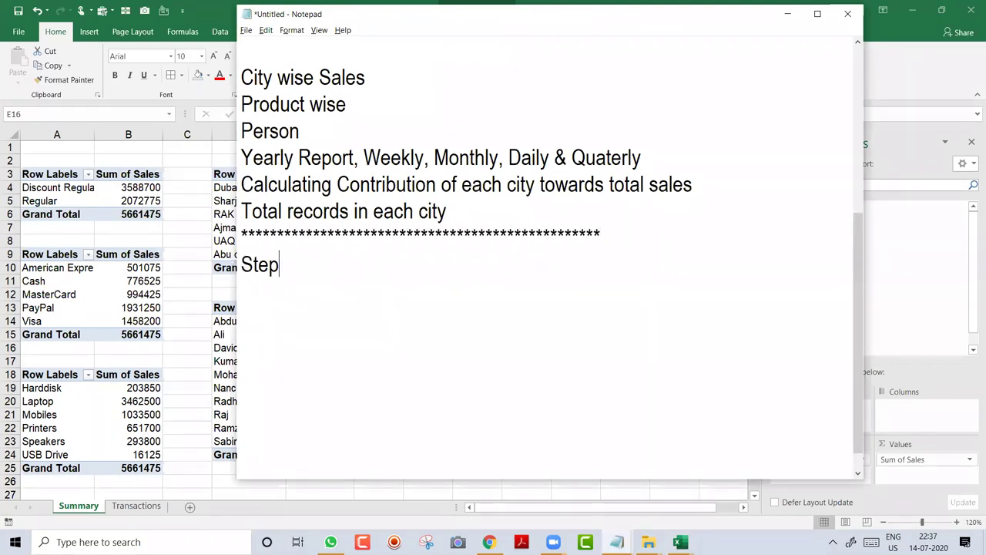
pyautogui.write('s:')
pyautogui.press('Return')
pyautogui.write('1) Copy pa')
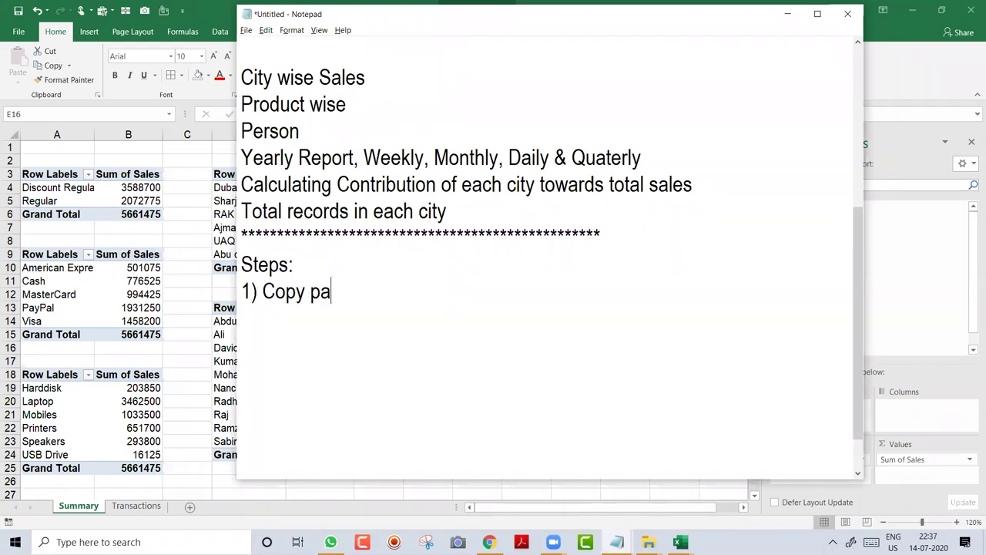
pyautogui.write('ste each')
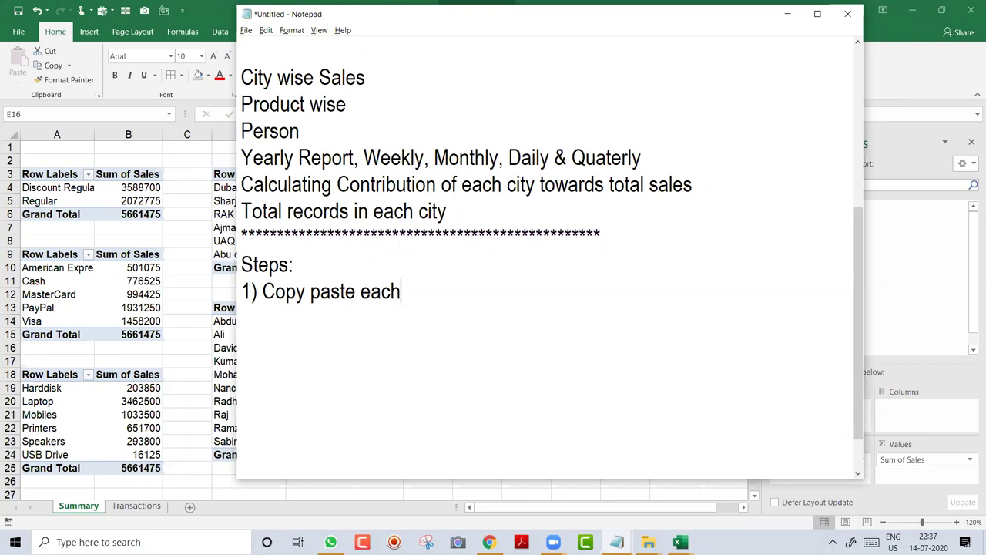
pyautogui.write(' paste b')
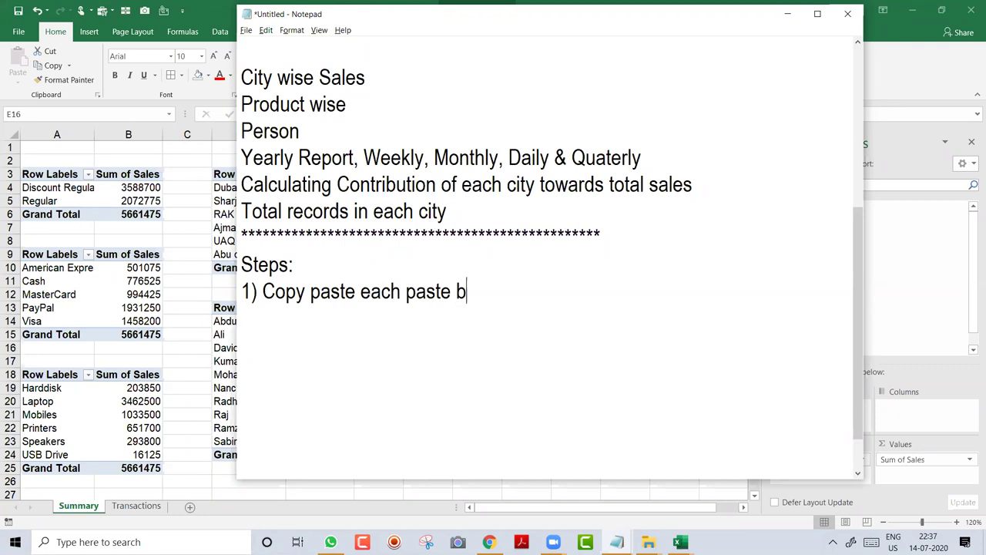
pyautogui.write('elow each othe')
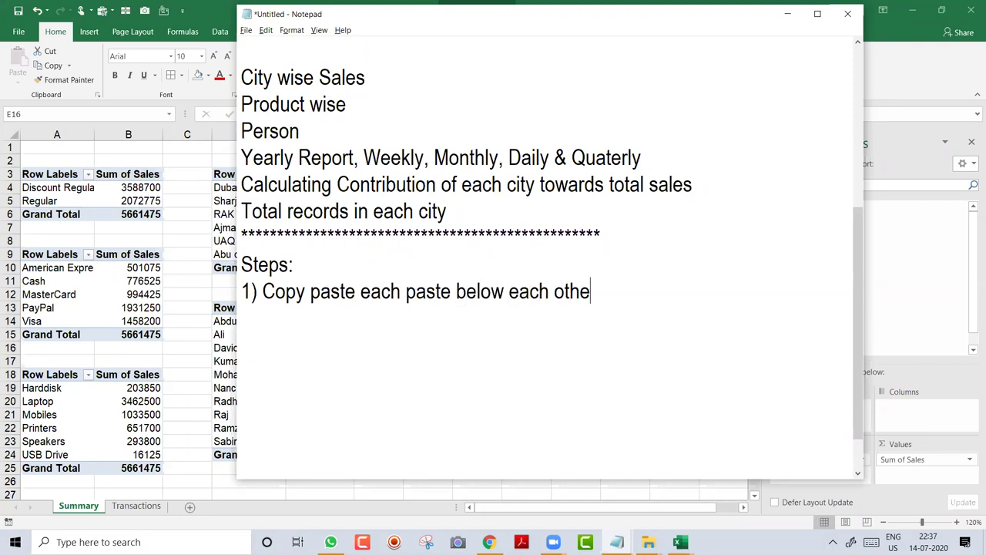
pyautogui.write('r & chnage')
pyautogui.press('BackSpace')
pyautogui.press('BackSpace')
pyautogui.press('BackSpace')
pyautogui.press('BackSpace')
pyautogui.write('ang the Column')
pyautogui.press('Return')
pyautogui.write('2)')
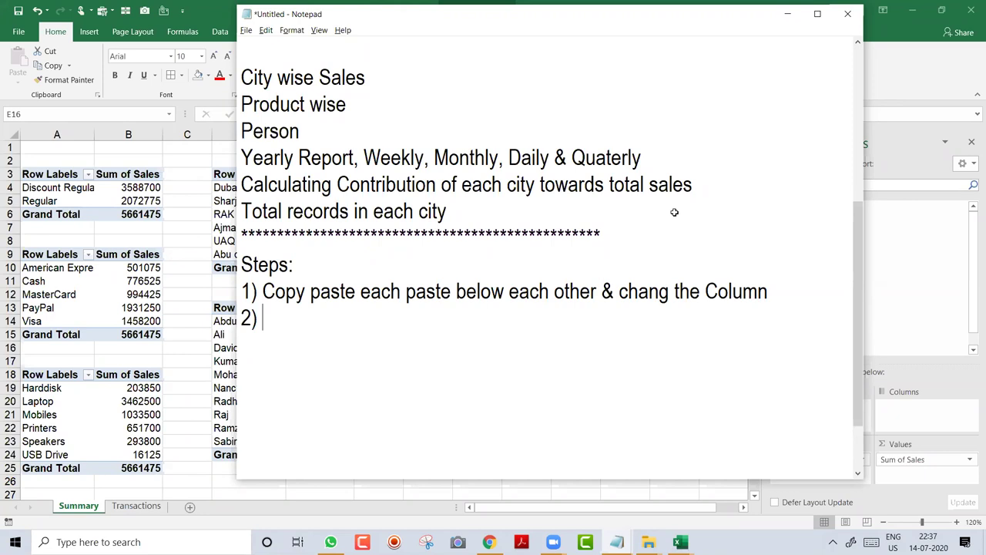
pyautogui.click(207, 134)
# - Rename the first pivot's Row Labels header to 'Discount'
pyautogui.click(67, 174)
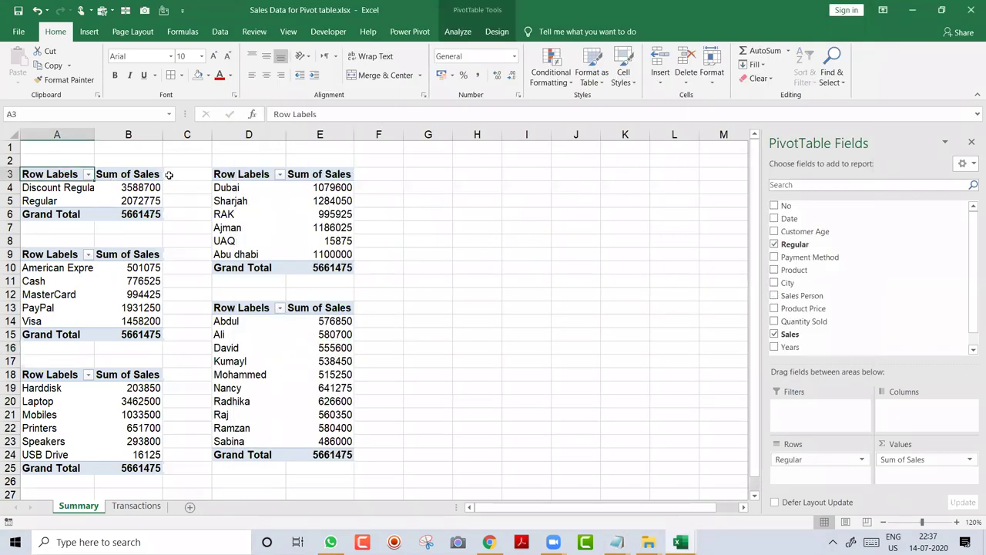
pyautogui.click(222, 173)
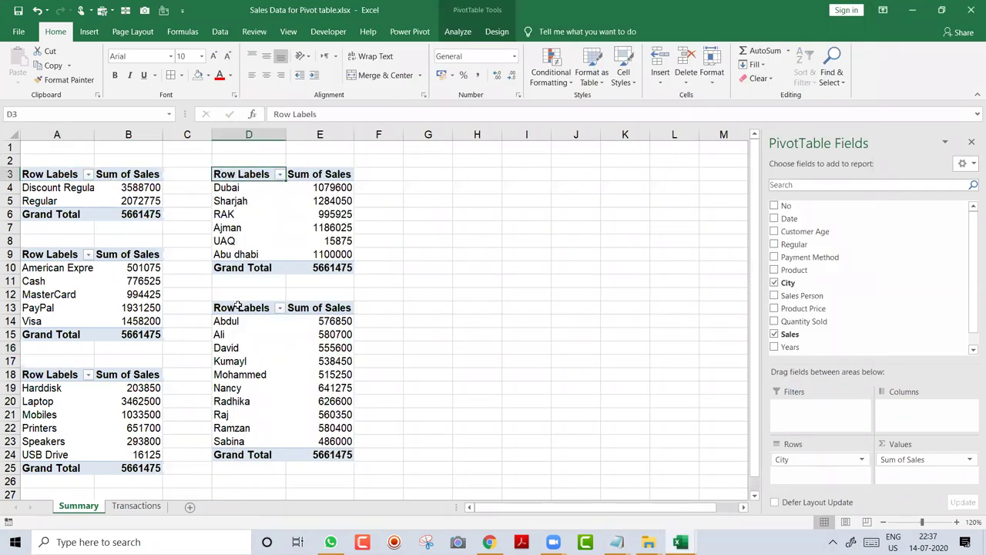
pyautogui.click(64, 173)
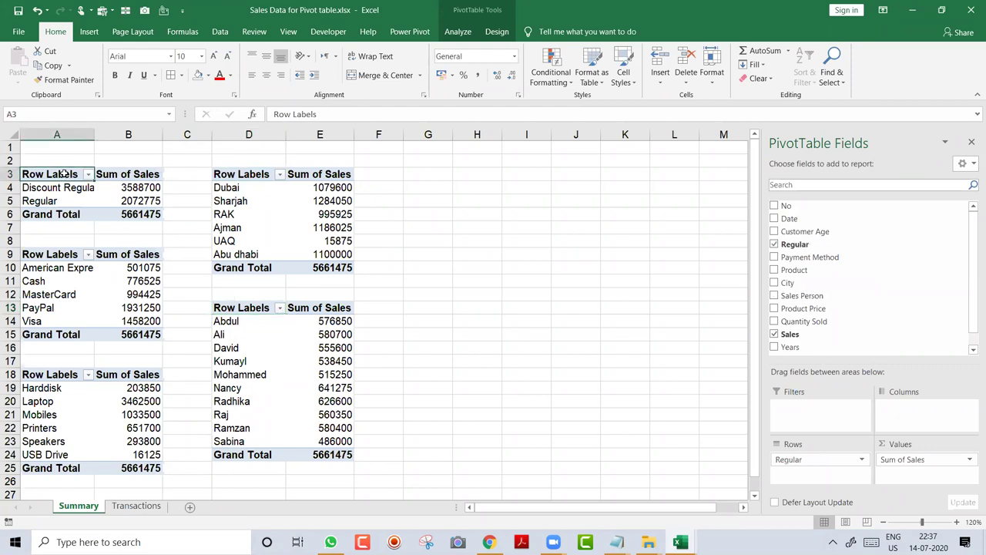
pyautogui.write('Discount')
pyautogui.press('Delete')
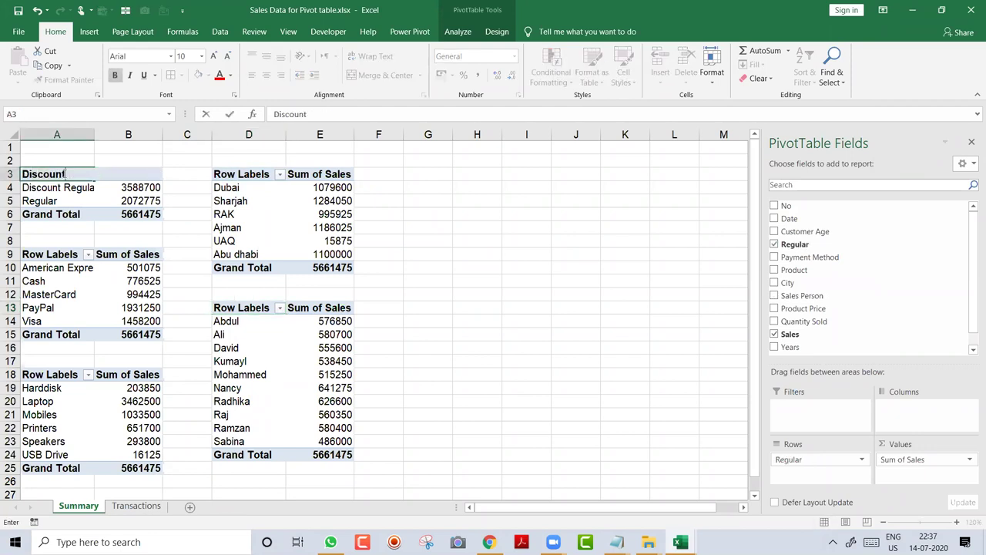
pyautogui.press('Return')
pyautogui.press('Down')
pyautogui.press('Down')
pyautogui.press('Down')
pyautogui.press('Down')
pyautogui.press('Down')
# - Rename the next two pivot headers to 'Payment' and 'Product'
pyautogui.write('Payment')
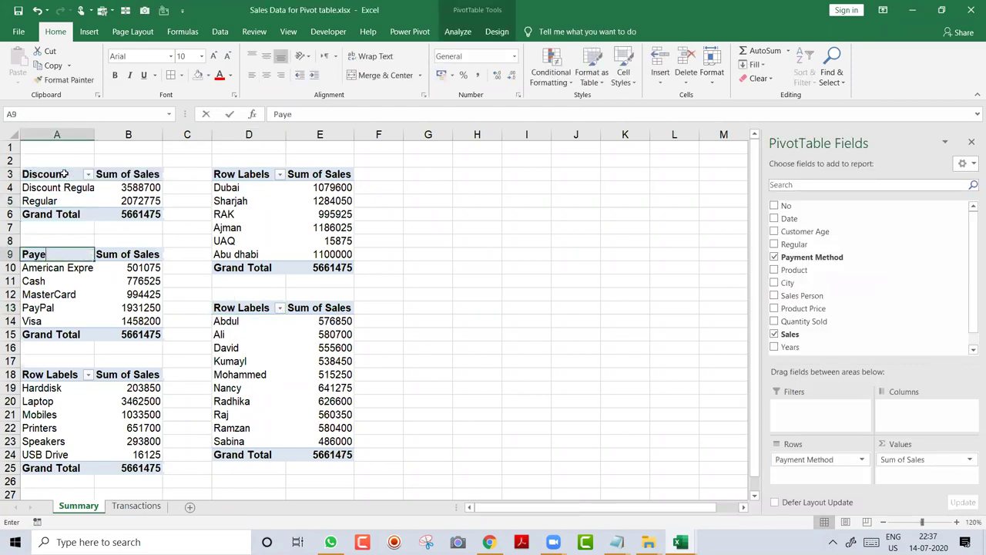
pyautogui.press('BackSpace')
pyautogui.press('BackSpace')
pyautogui.press('BackSpace')
pyautogui.press('BackSpace')
pyautogui.press('BackSpace')
pyautogui.write('m')
pyautogui.press('BackSpace')
pyautogui.write('yment')
pyautogui.press('Return')
pyautogui.press('Down')
pyautogui.press('Down')
pyautogui.press('Down')
pyautogui.press('Down')
pyautogui.press('Down')
pyautogui.press('Down')
pyautogui.press('Down')
pyautogui.press('Down')
pyautogui.write('M')
pyautogui.press('BackSpace')
pyautogui.press('BackSpace')
pyautogui.write('Product')
pyautogui.press('Right')
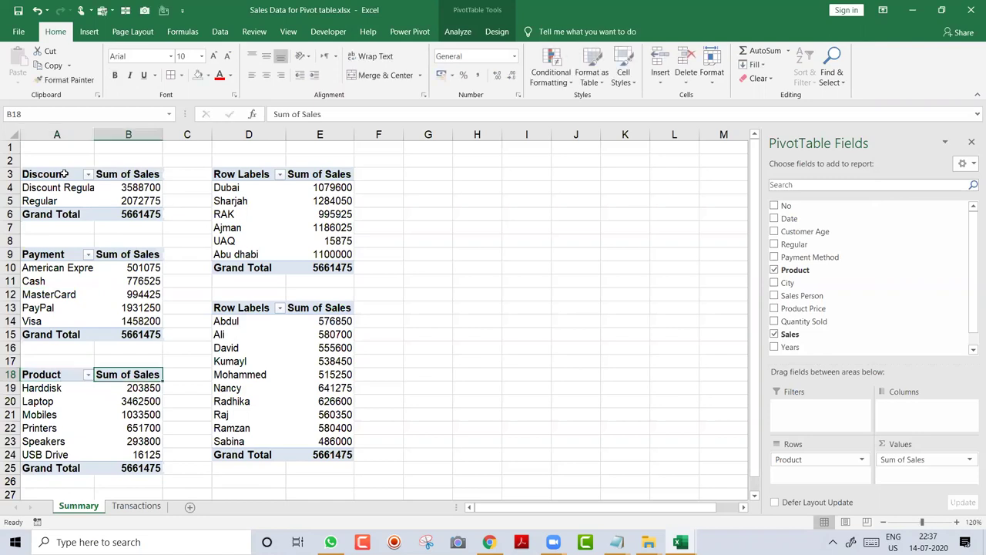
# - Rename the salesperson and city headers to 'Name' and 'City wise', and note step 2 'Changing the name of the Heading'
pyautogui.press('Right')
pyautogui.press('Right')
pyautogui.press('Up')
pyautogui.press('Up')
pyautogui.press('Up')
pyautogui.press('Up')
pyautogui.press('Up')
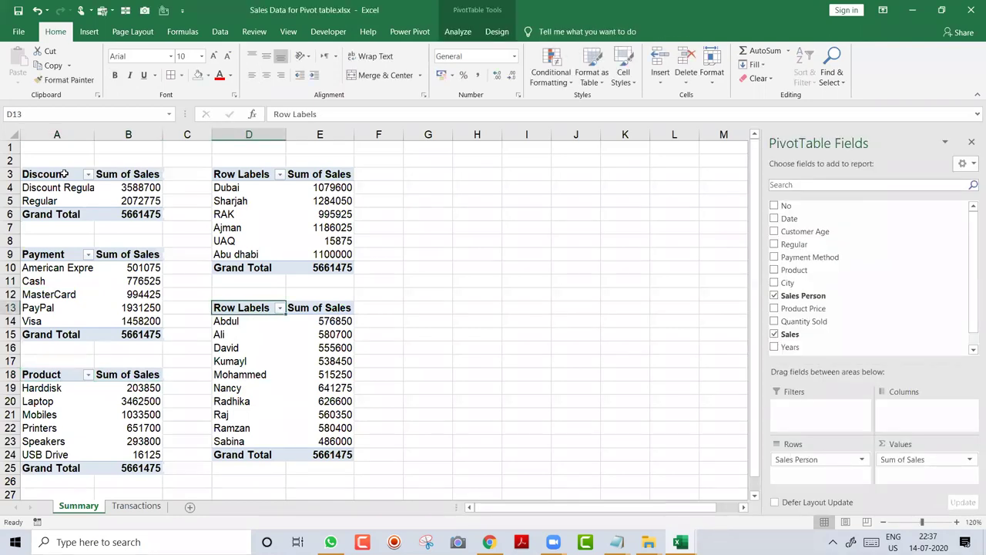
pyautogui.write('Name')
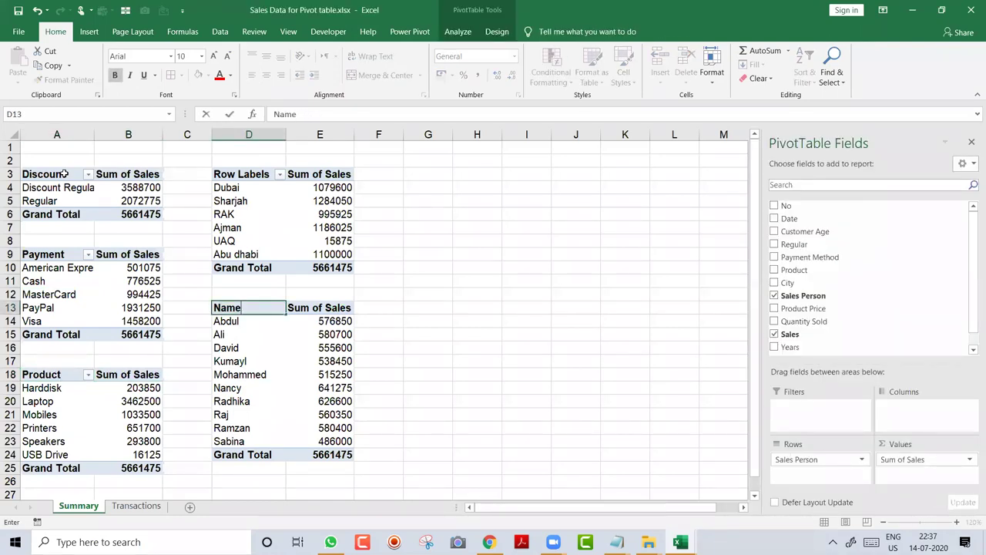
pyautogui.press('Up')
pyautogui.press('Up')
pyautogui.press('Up')
pyautogui.press('Up')
pyautogui.press('Up')
pyautogui.press('Up')
pyautogui.press('Up')
pyautogui.press('Up')
pyautogui.press('Up')
pyautogui.press('Up')
pyautogui.write('City wi')
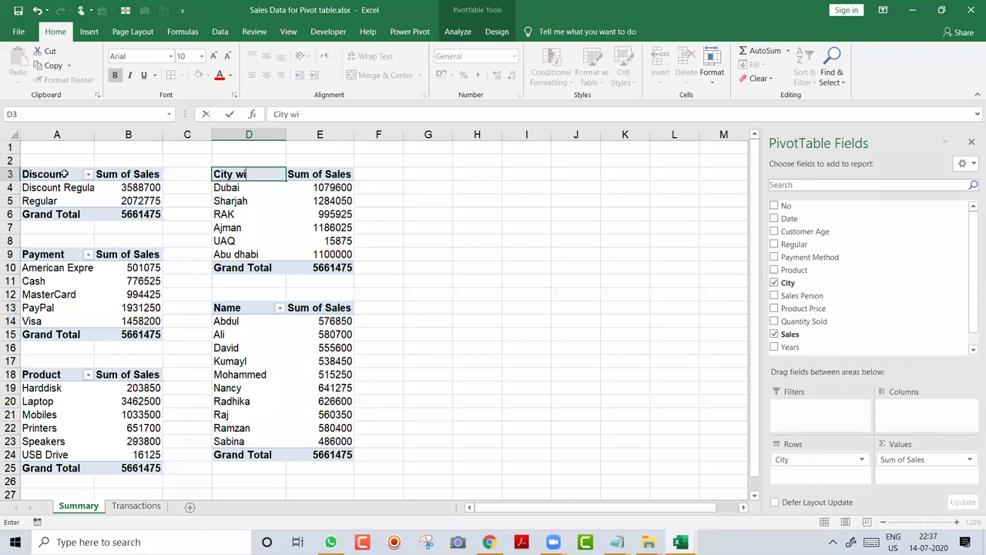
pyautogui.write('se')
pyautogui.press('Return')
pyautogui.hotkey('alt', 'Tab')
pyautogui.write('Changing the name ')
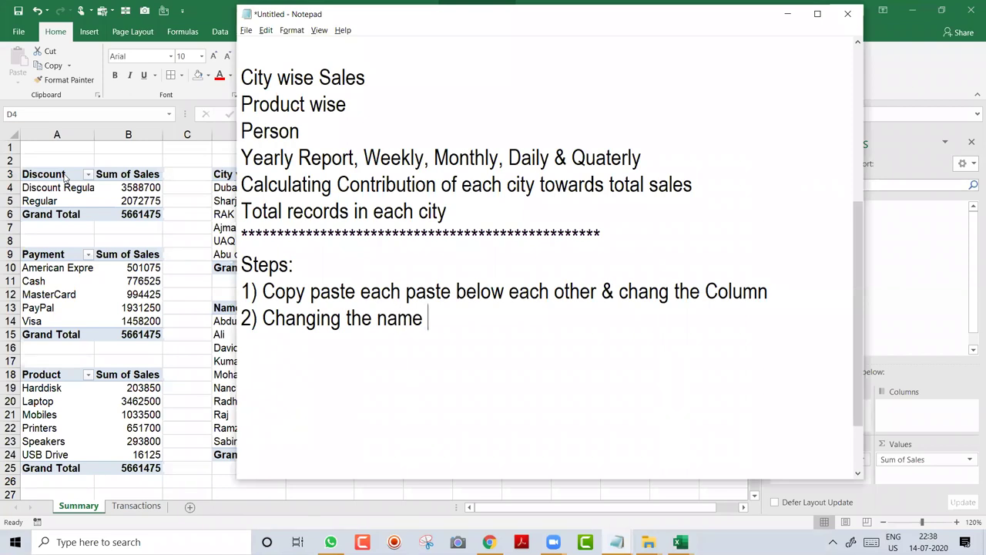
pyautogui.write('of the Heading')
# - Type step 3 'Changing the Color of each pivot --> Home --> Format as table'
pyautogui.press('Return')
pyautogui.write('3) Chang')
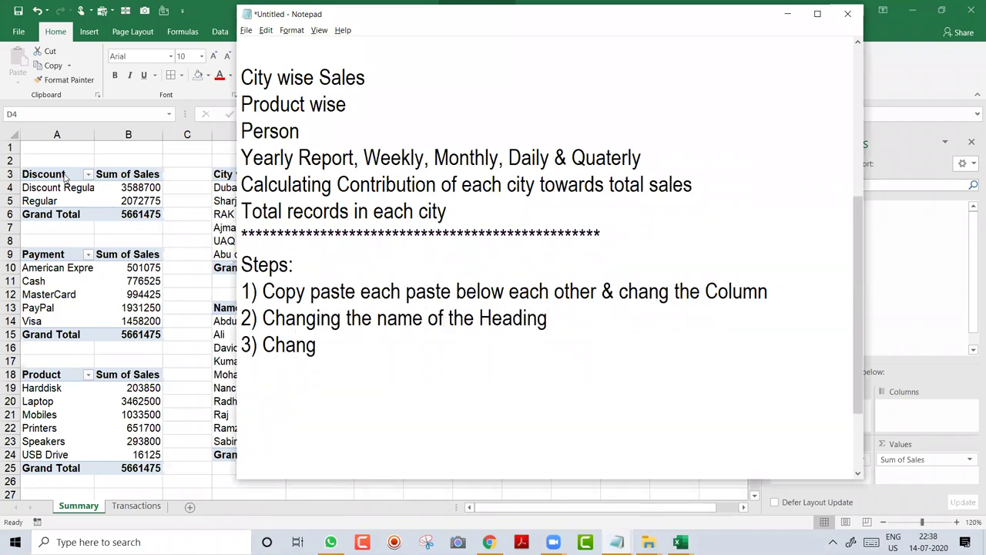
pyautogui.write('ing the Coor')
pyautogui.press('BackSpace')
pyautogui.press('BackSpace')
pyautogui.write('or')
pyautogui.press('BackSpace')
pyautogui.press('BackSpace')
pyautogui.press('BackSpace')
pyautogui.write('olor ')
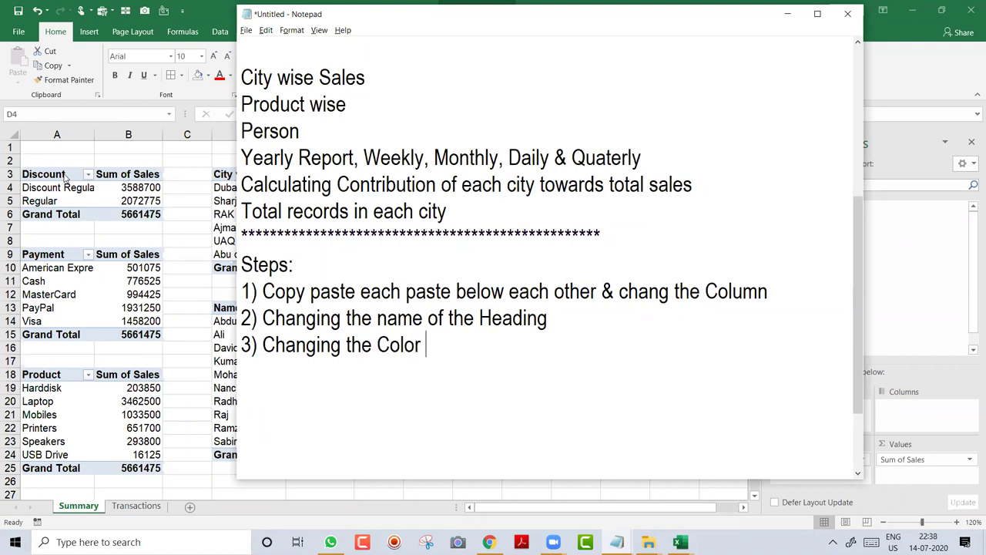
pyautogui.write('of each pivot -->  Him')
pyautogui.press('BackSpace')
pyautogui.press('BackSpace')
pyautogui.write('ome -->')
pyautogui.hotkey('alt', 'Tab')
pyautogui.hotkey('alt', 'Tab')
pyautogui.write('For')
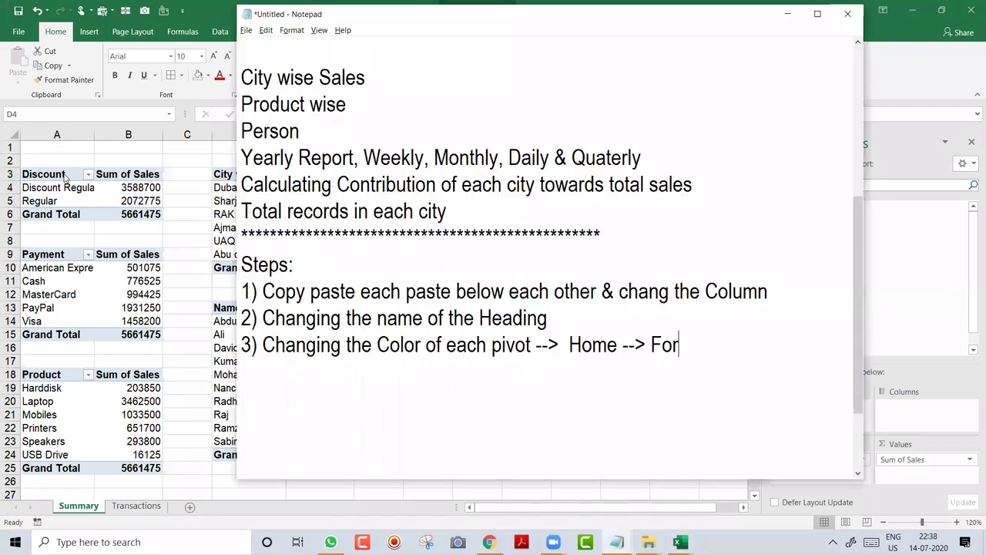
pyautogui.write('mat as tA')
pyautogui.press('BackSpace')
pyautogui.write('able')
# - Begin step '4)' on a new line and return to Excel
pyautogui.press('Return')
pyautogui.write('4)')
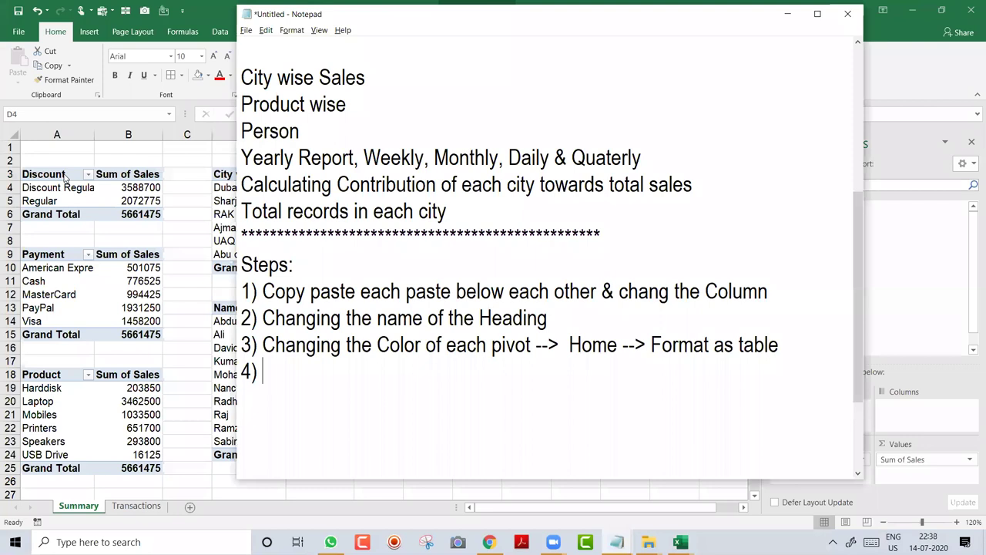
pyautogui.hotkey('alt', 'Tab')
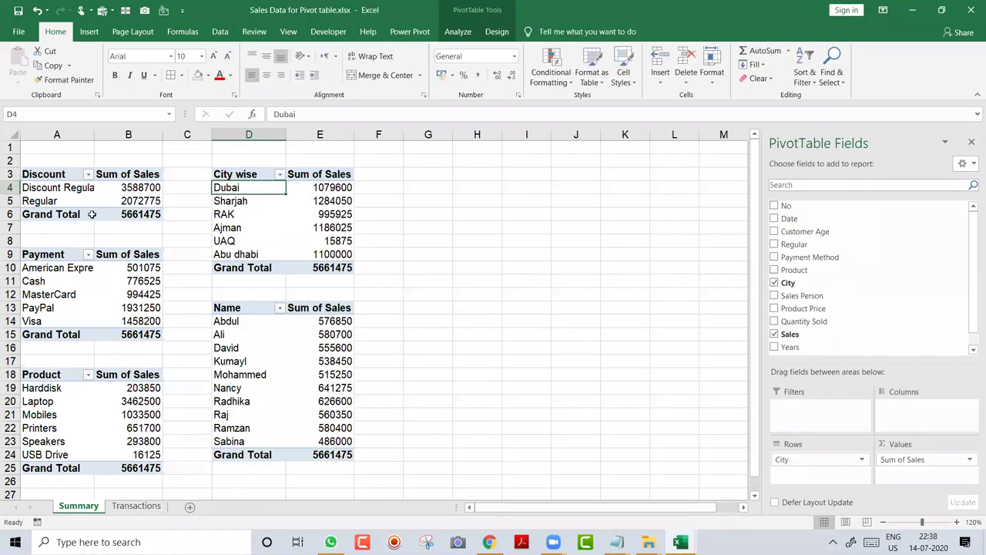
# - Give the Discount, City wise and Name pivots medium blue, red and green table styles
pyautogui.click(77, 189)
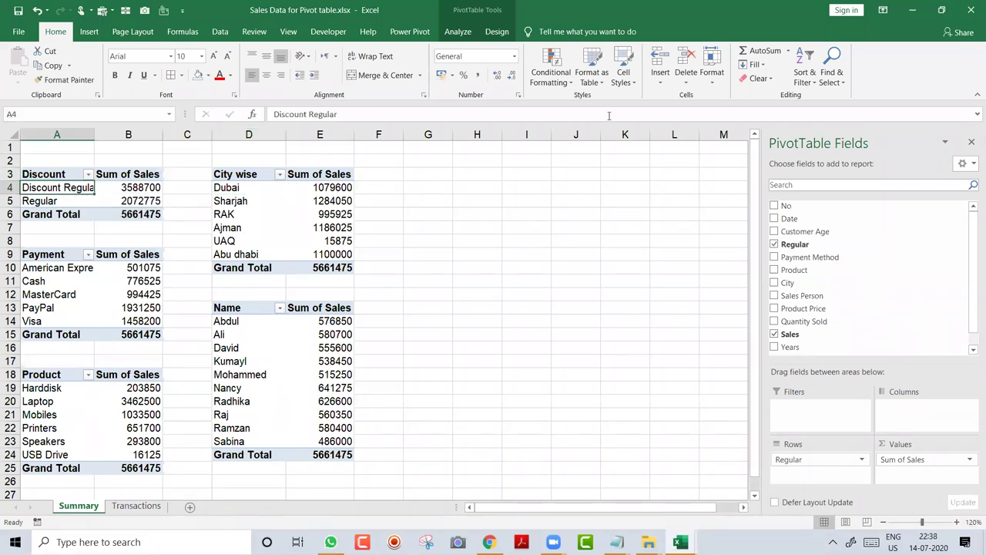
pyautogui.click(590, 77)
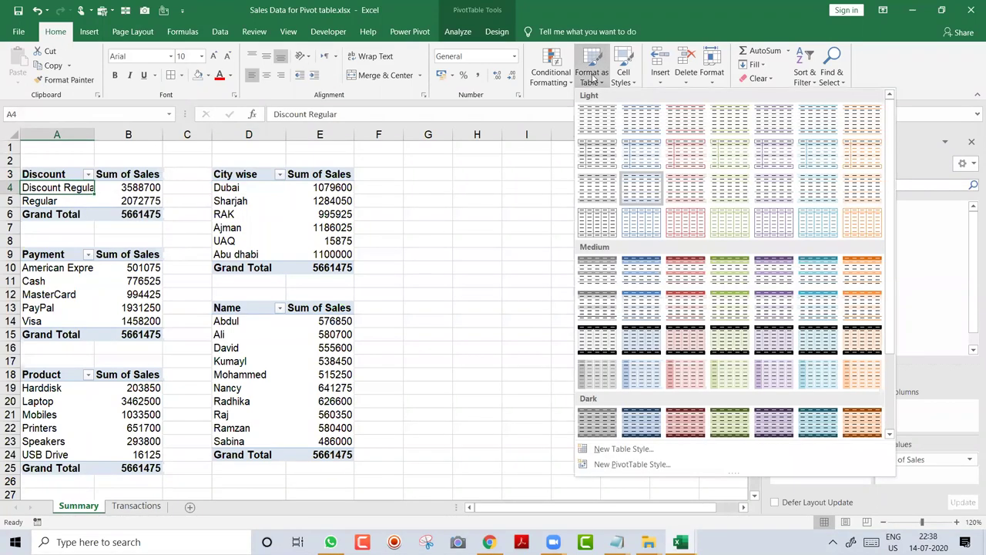
pyautogui.click(642, 273)
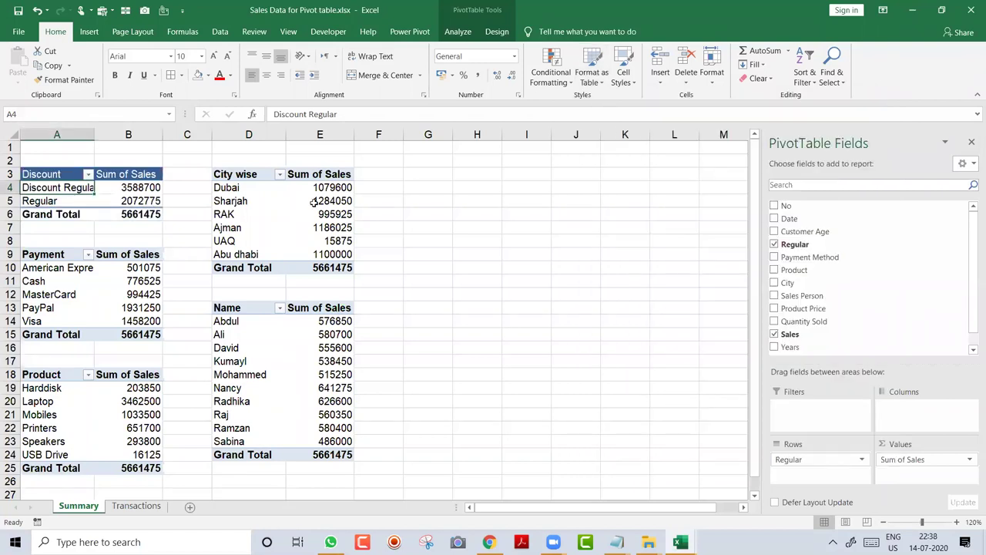
pyautogui.click(259, 191)
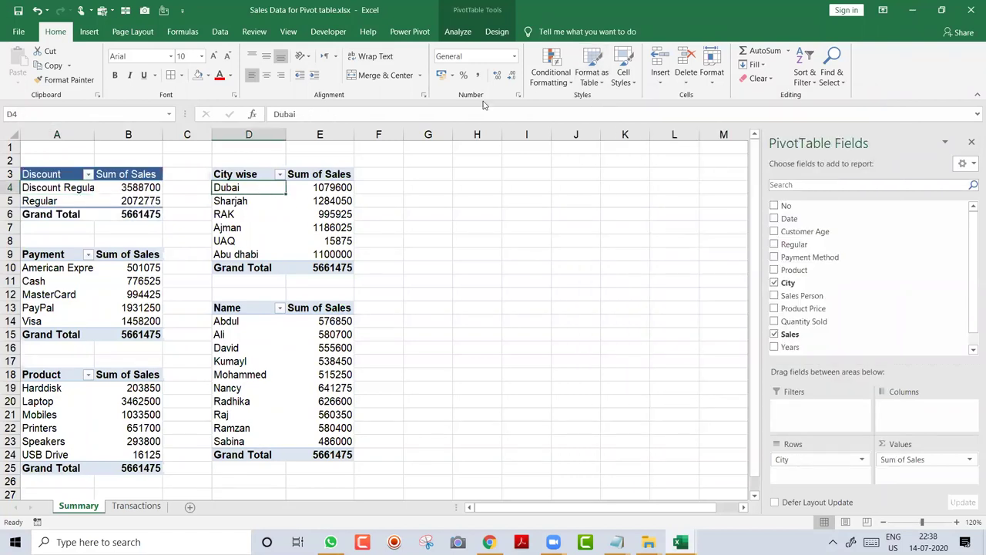
pyautogui.click(592, 77)
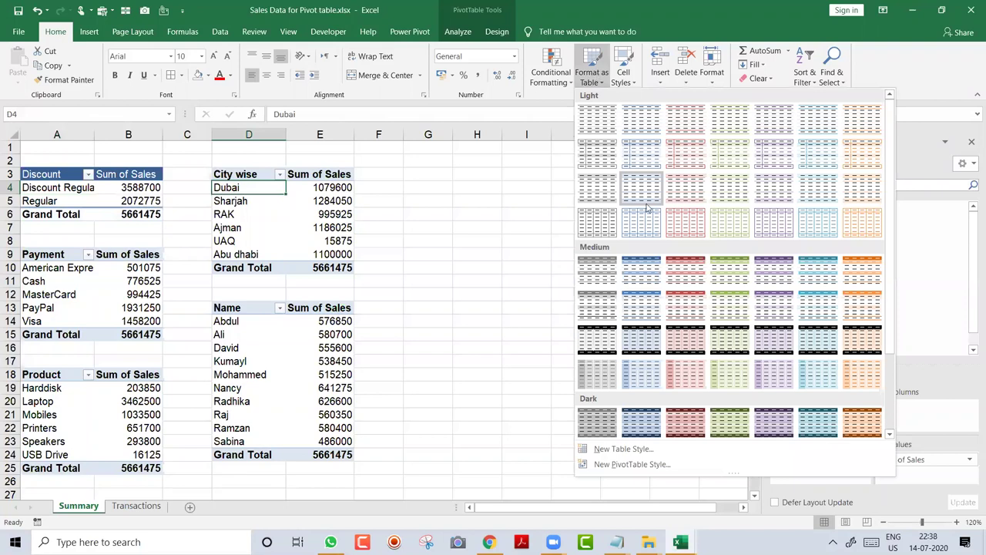
pyautogui.click(685, 303)
pyautogui.click(335, 320)
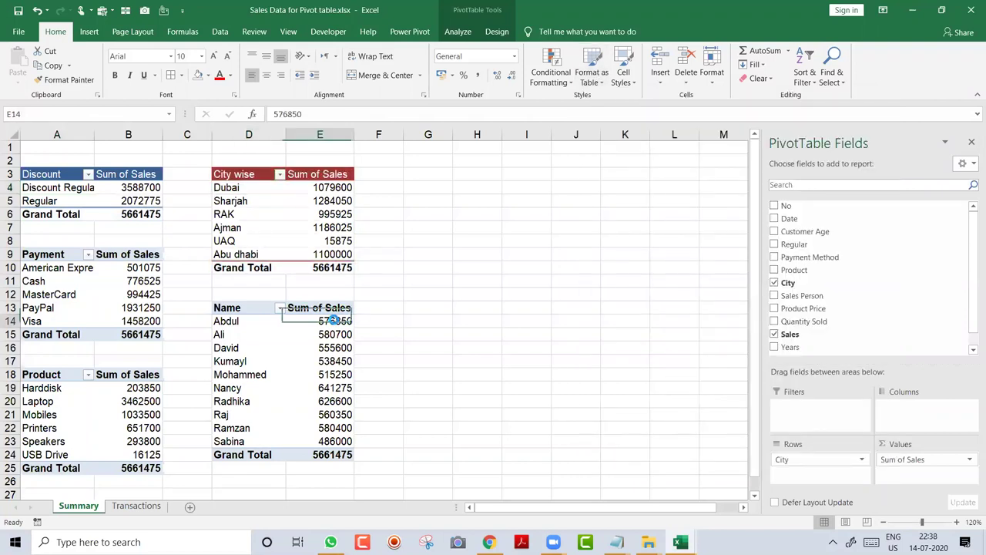
pyautogui.click(605, 83)
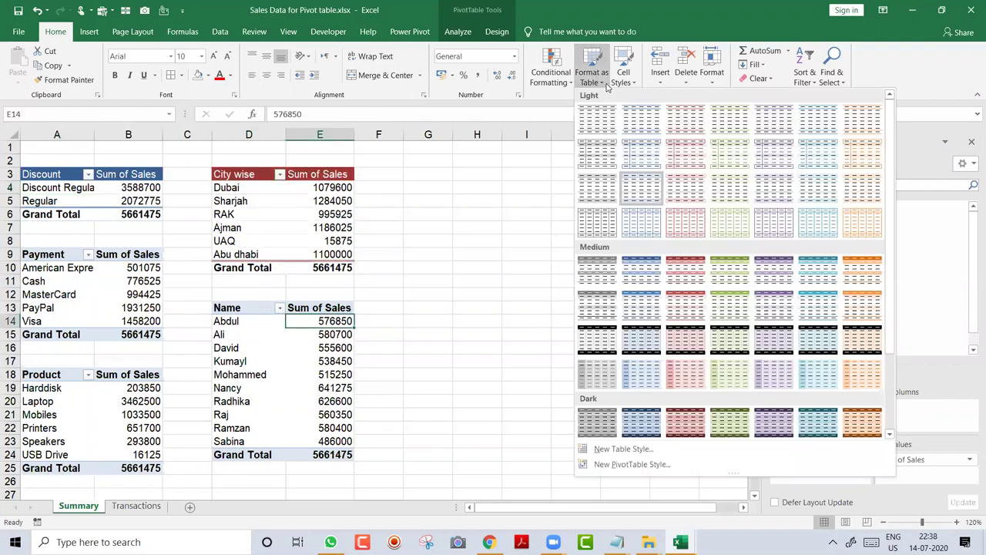
pyautogui.click(712, 264)
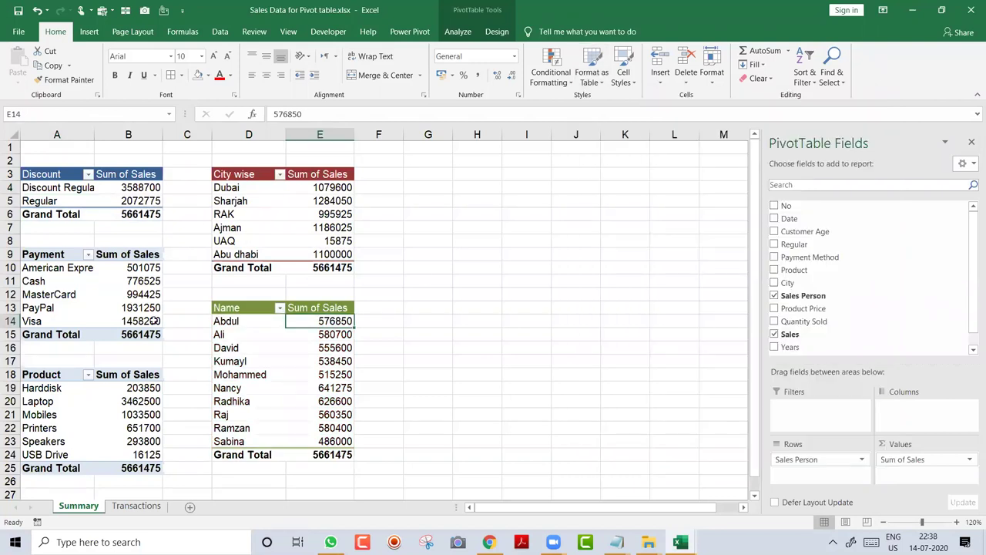
# - Give the Payment pivot a medium purple style and the Product pivot a medium orange style
pyautogui.click(102, 296)
pyautogui.click(593, 78)
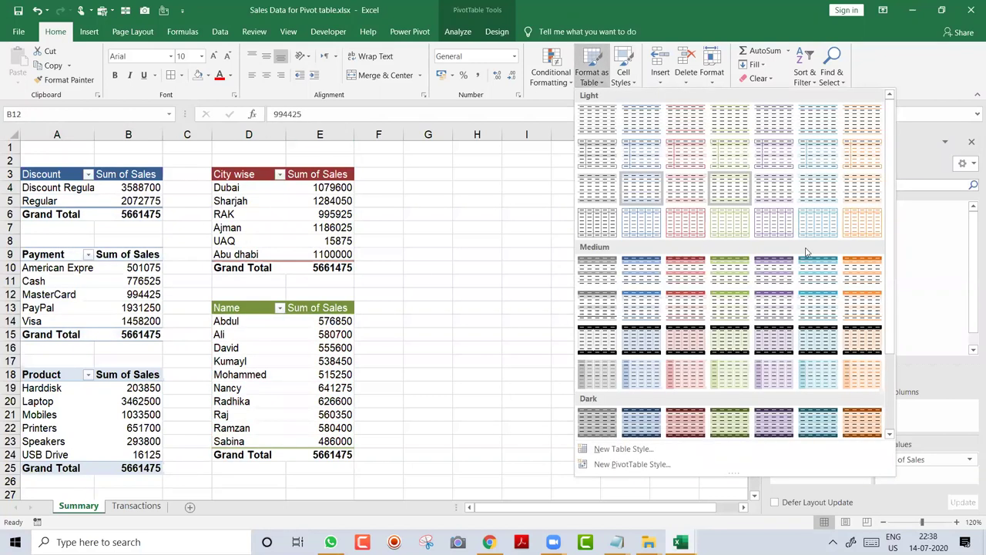
pyautogui.click(787, 273)
pyautogui.click(126, 387)
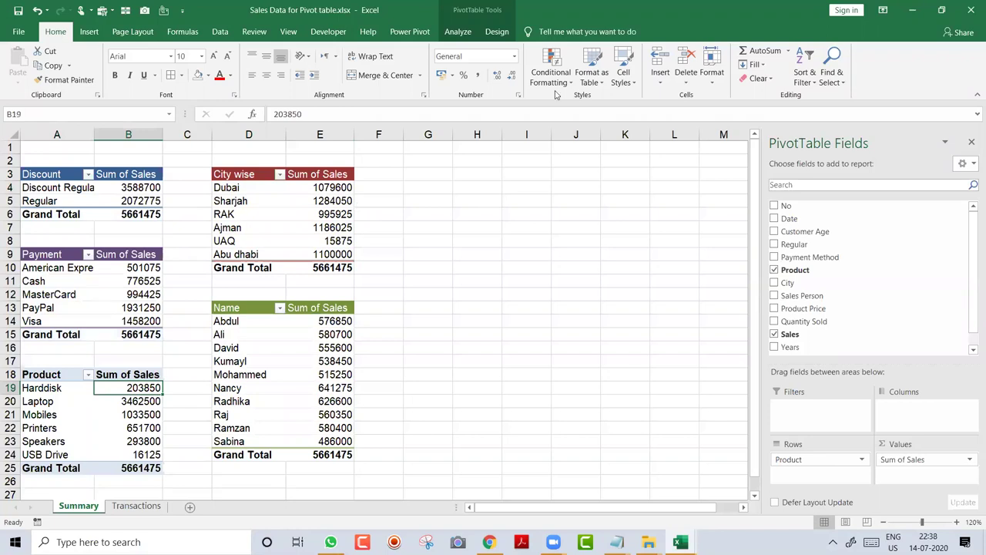
pyautogui.click(592, 77)
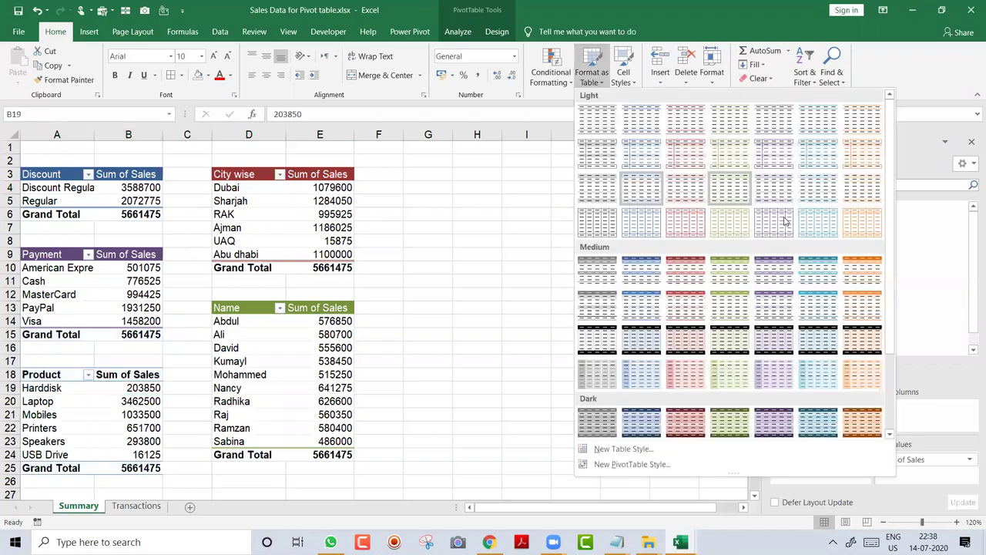
pyautogui.click(863, 265)
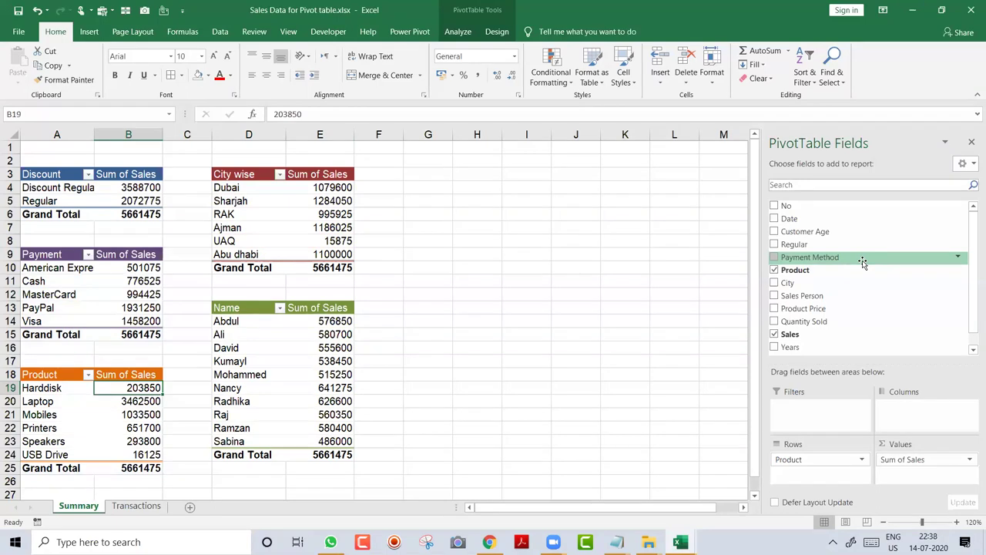
pyautogui.click(484, 191)
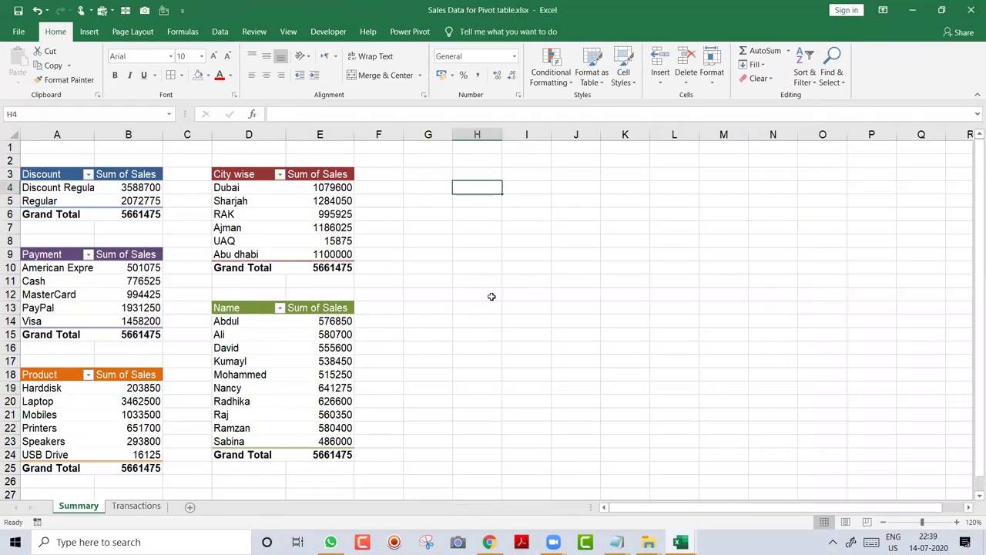
# - In Notepad, write step 4 'Remove the Gridlines' and begin item 5) on the next line
pyautogui.hotkey('alt', 'Tab')
pyautogui.write('R')
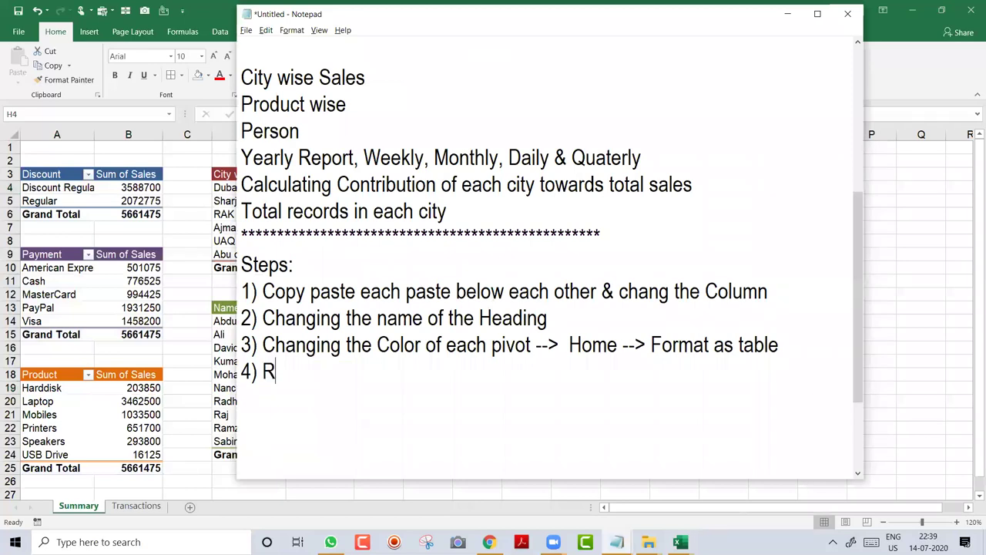
pyautogui.write('emove the')
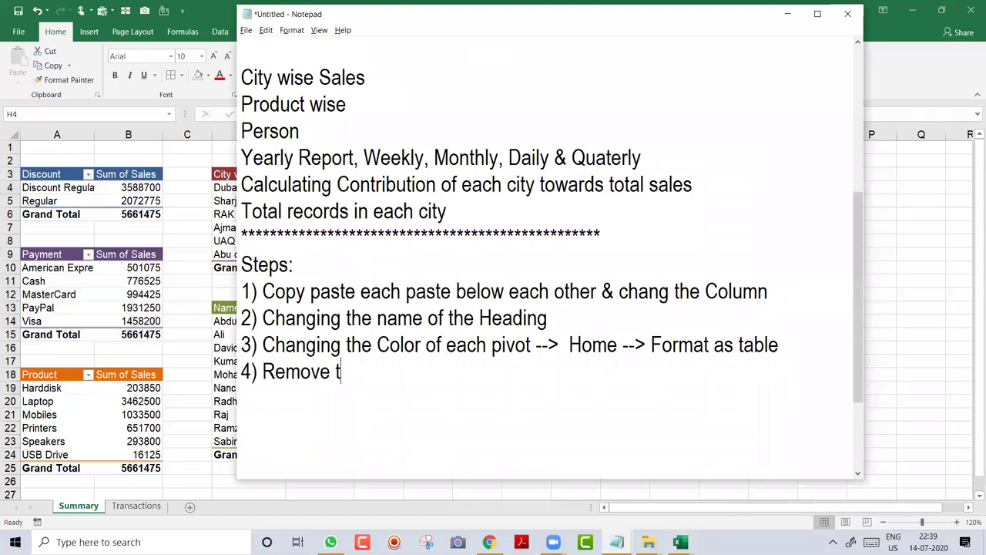
pyautogui.press('BackSpace')
pyautogui.write('he Gl')
pyautogui.press('BackSpace')
pyautogui.write('ridb')
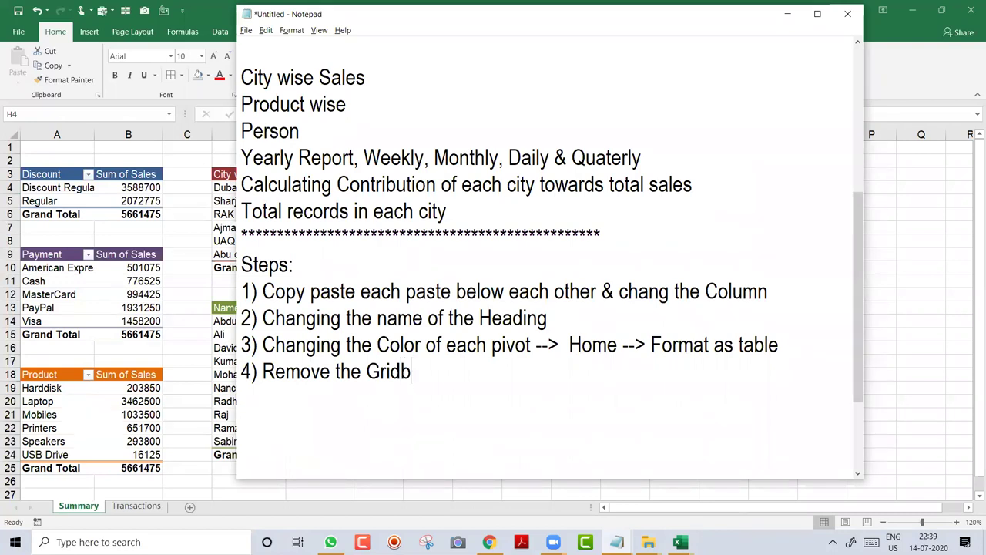
pyautogui.press('BackSpace')
pyautogui.write('lines')
pyautogui.press('Return')
pyautogui.write('5)')
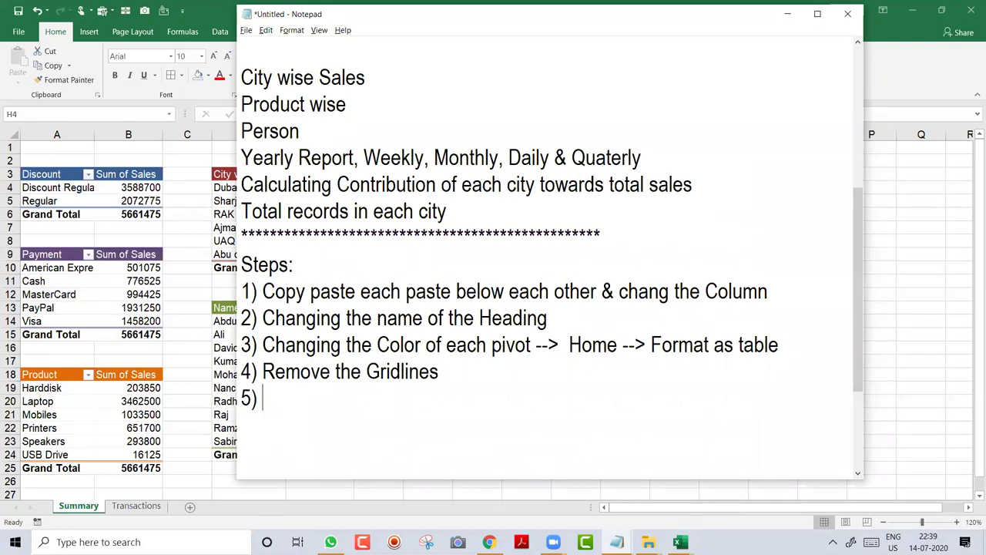
pyautogui.hotkey('alt', 'Tab')
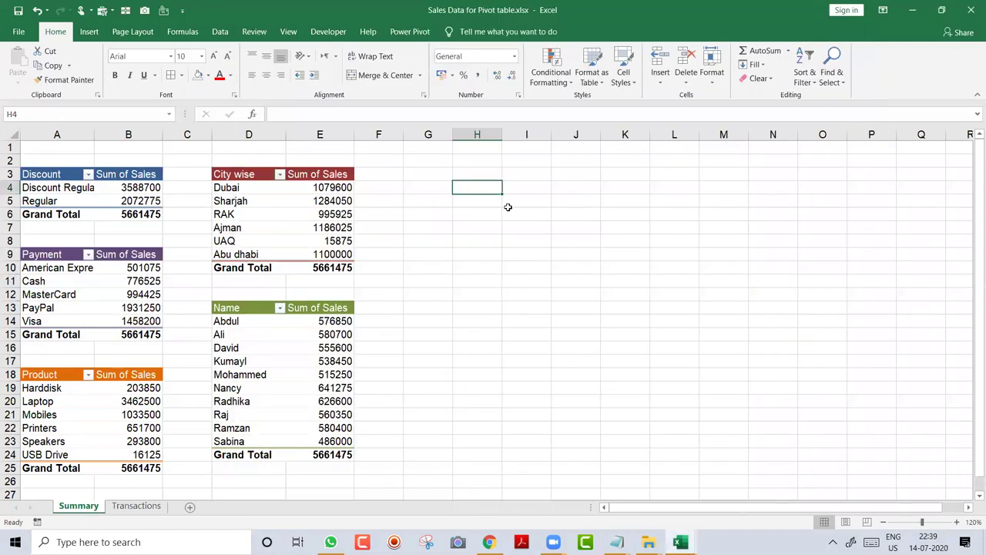
# - Turn off gridlines on the Summary sheet from the View tab
pyautogui.moveTo(464, 179); pyautogui.dragTo(678, 363)
pyautogui.moveTo(524, 208); pyautogui.dragTo(403, 269)
pyautogui.click(376, 241)
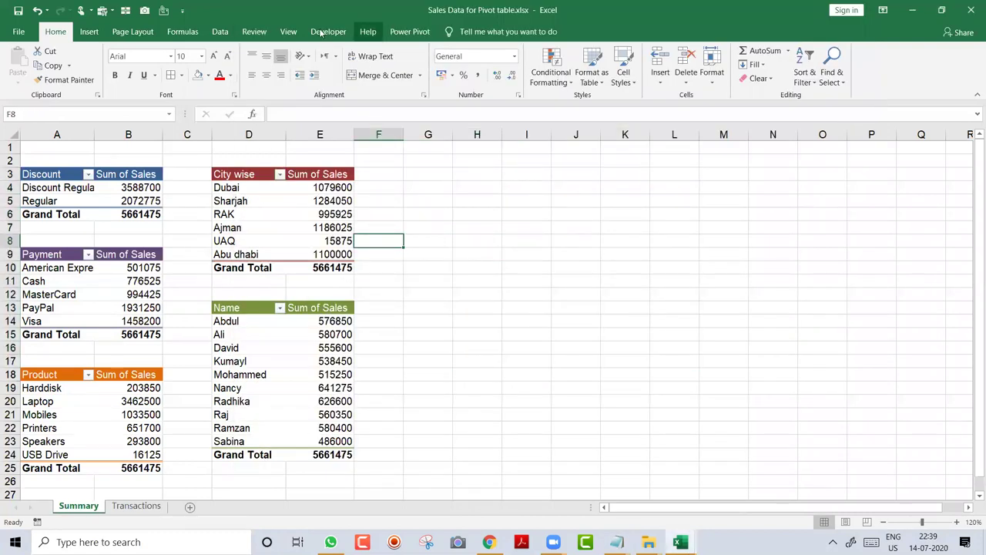
pyautogui.click(288, 32)
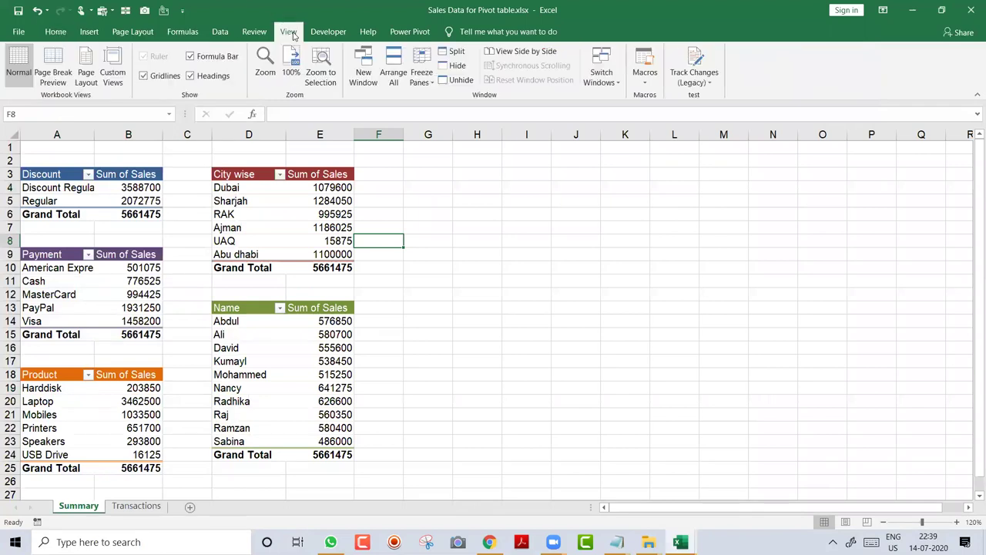
pyautogui.click(145, 75)
# - Append '--> View --> Uncheck Gridlines' to step 4 in the Notepad notes
pyautogui.hotkey('alt', 'Tab')
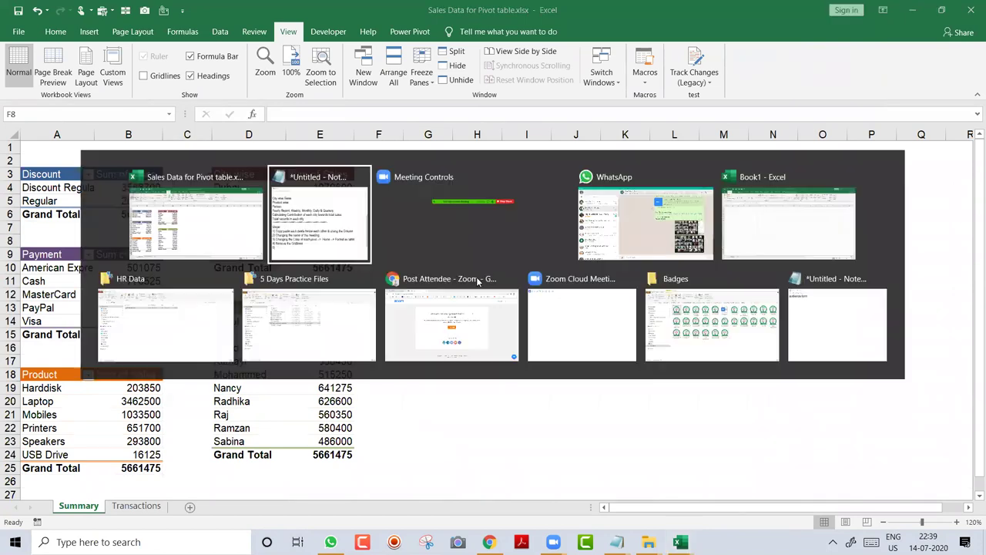
pyautogui.press('Left')
pyautogui.press('Left')
pyautogui.press('Left')
pyautogui.press('Left')
pyautogui.write('--> View --> Uncheck Gridlines')
pyautogui.press('Down')
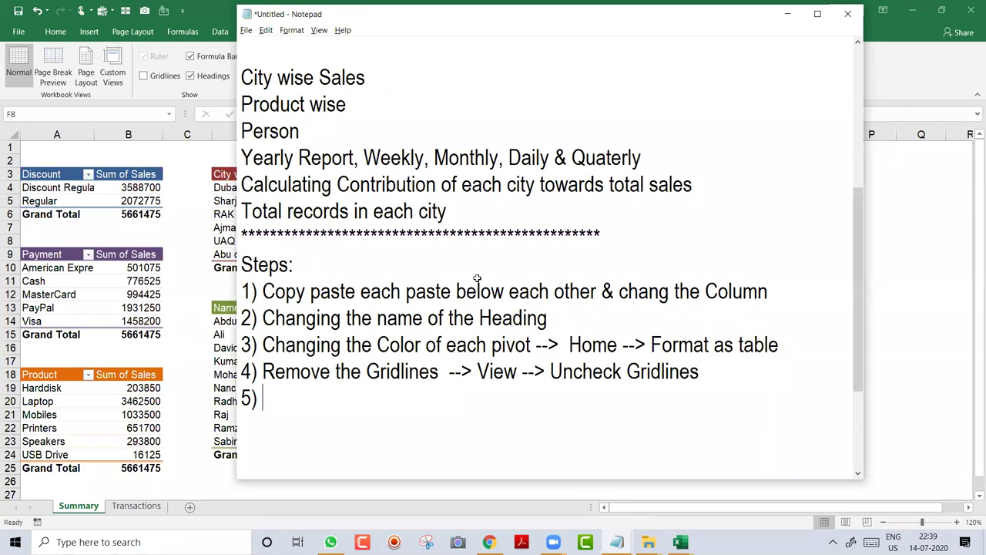
pyautogui.hotkey('alt', 'Tab')
pyautogui.click(63, 152)
# - Merge and centre A1:G1 and fill the title cell green
pyautogui.hotkey('shift', 'Right')
pyautogui.hotkey('shift', 'Right')
pyautogui.hotkey('shift', 'Right')
pyautogui.hotkey('shift', 'Right')
pyautogui.hotkey('shift', 'Right')
pyautogui.hotkey('shift', 'Right')
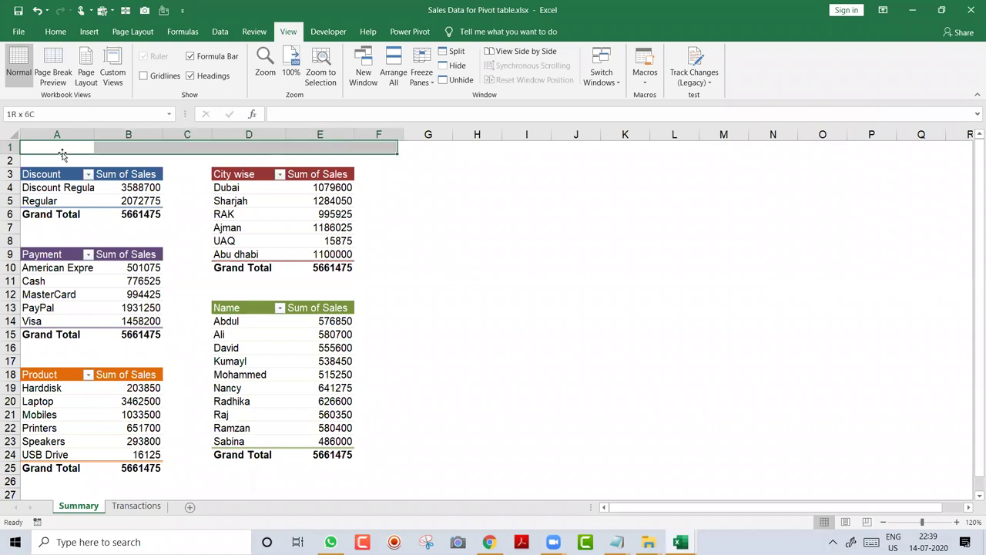
pyautogui.click(55, 32)
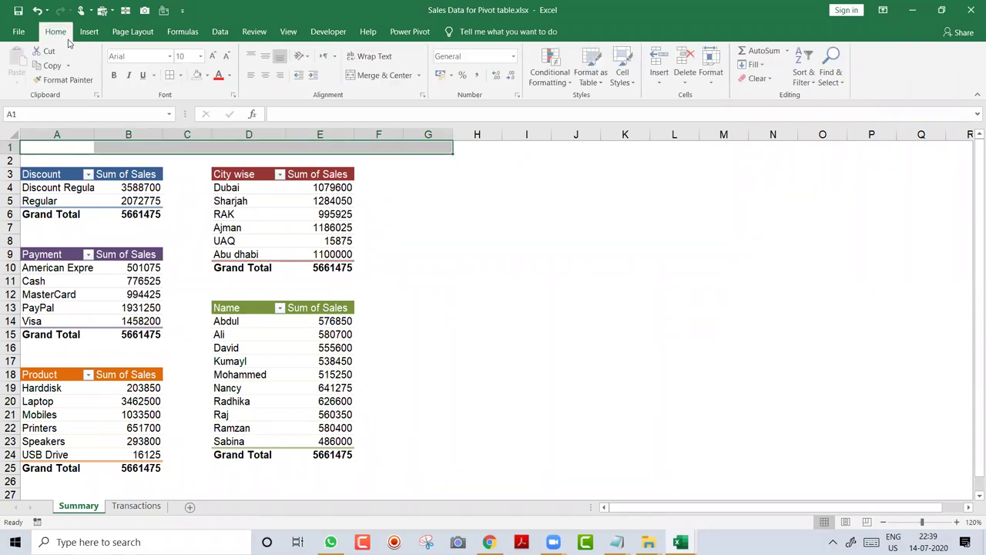
pyautogui.click(376, 76)
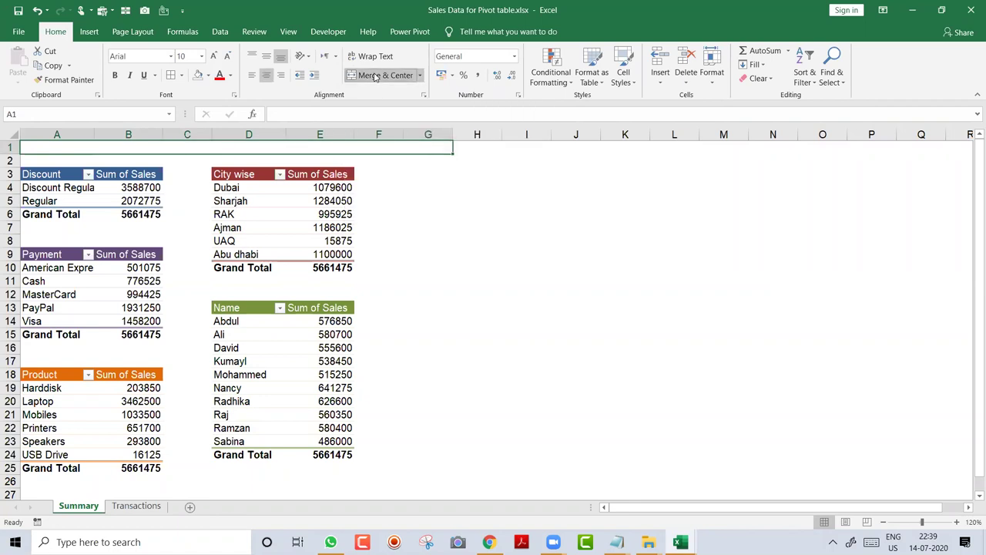
pyautogui.click(208, 75)
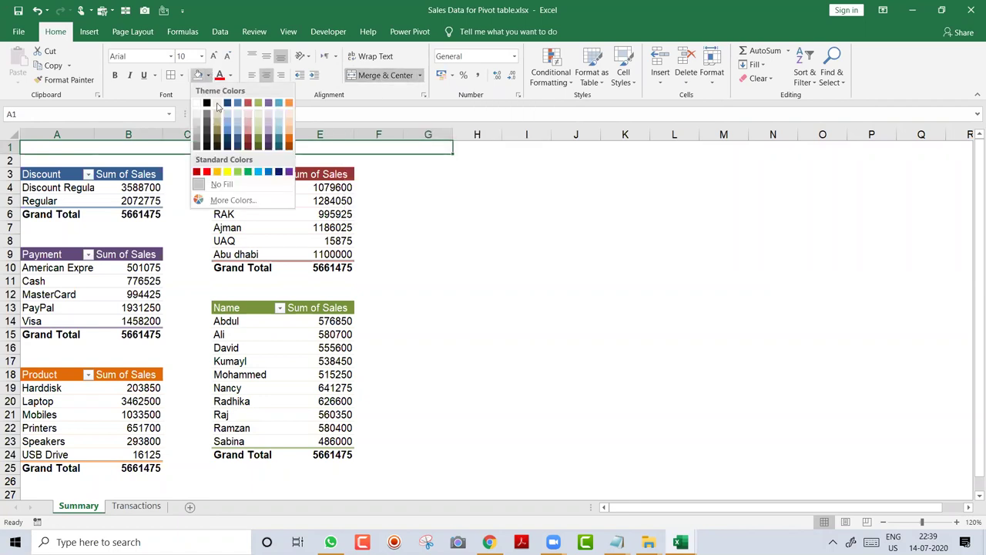
pyautogui.click(247, 172)
# - Enter the title 'Sales Dashboard : India : CDAC' in bold, white, 16 pt text
pyautogui.write('Sales Dashboa')
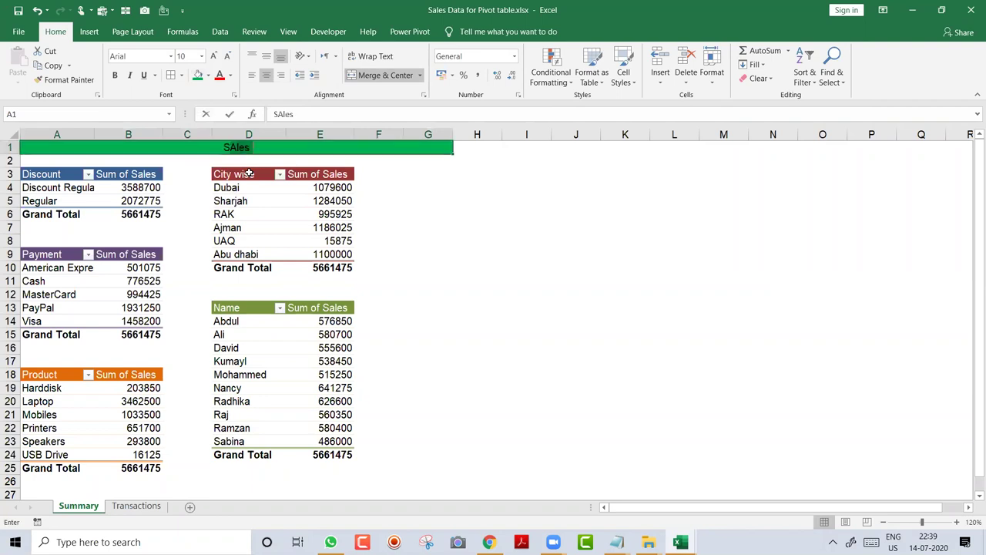
pyautogui.write('rd')
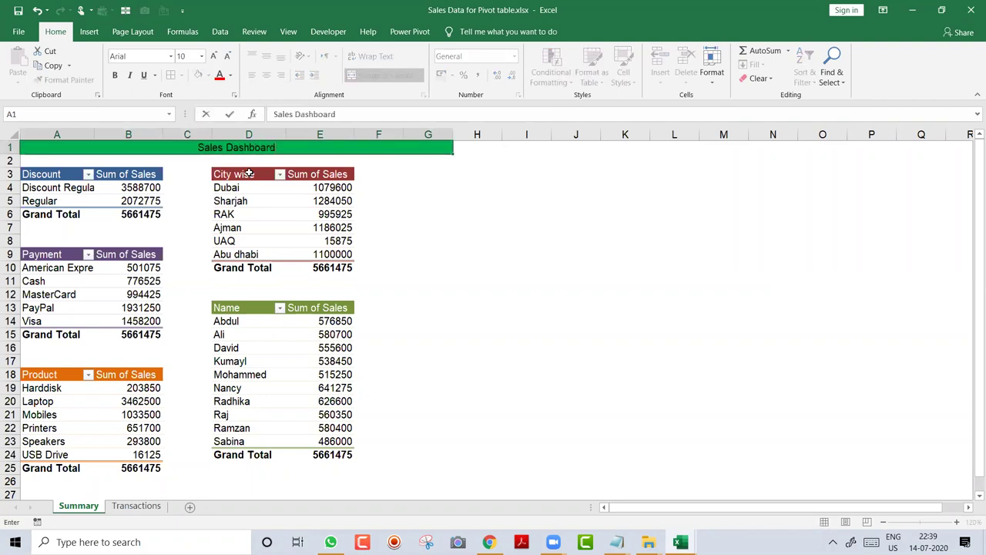
pyautogui.write(' : Ind')
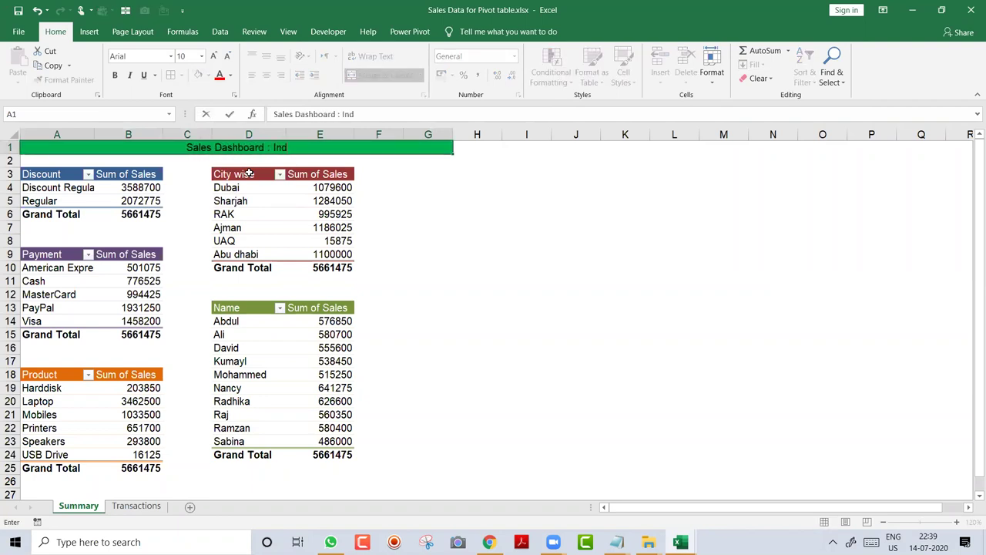
pyautogui.write('ia : CDas')
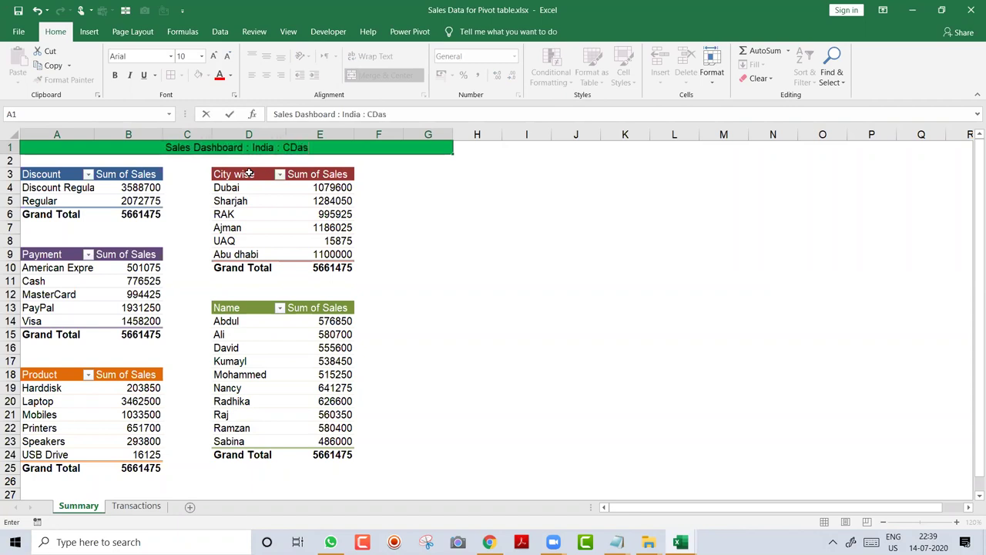
pyautogui.press('BackSpace')
pyautogui.press('BackSpace')
pyautogui.write('AC')
pyautogui.hotkey('ctrl', 'Return')
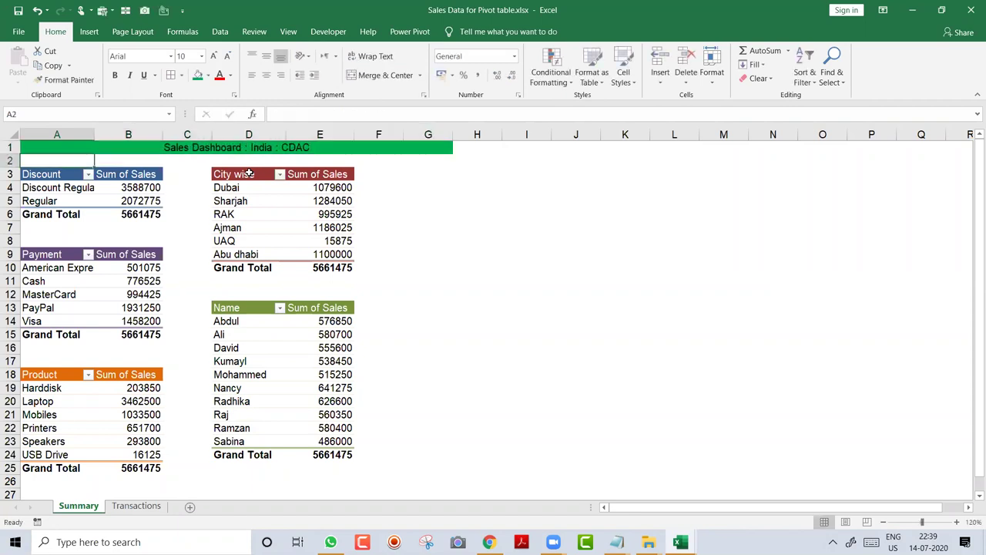
pyautogui.click(230, 75)
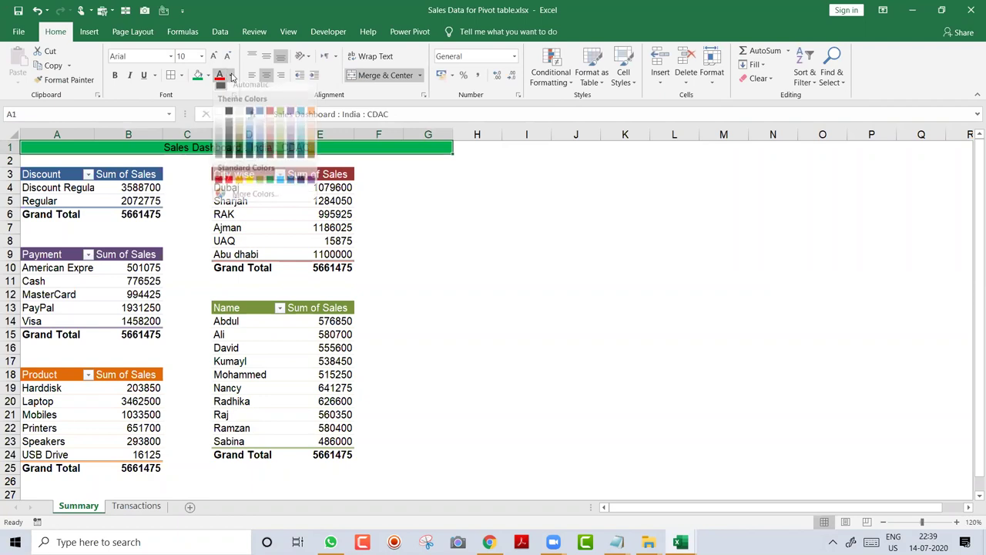
pyautogui.click(221, 118)
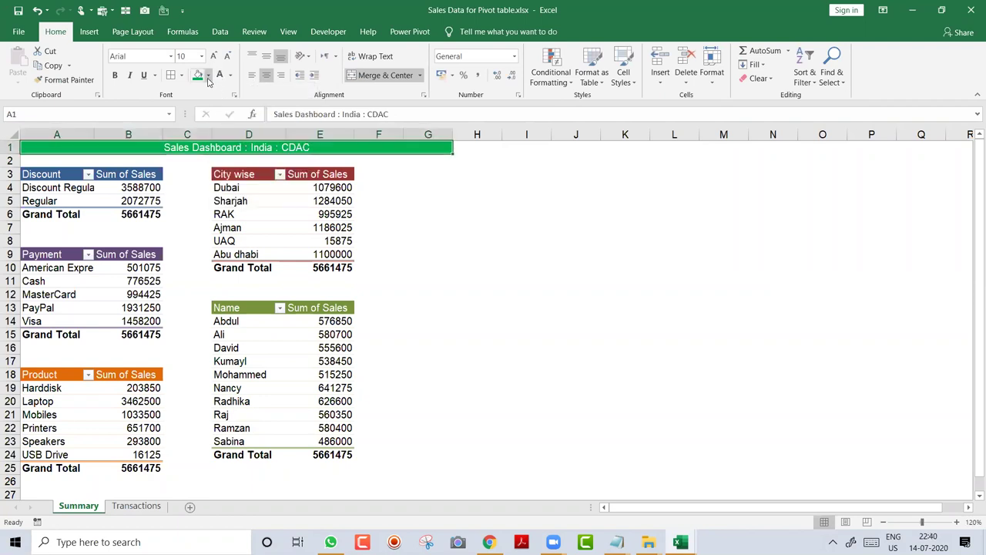
pyautogui.click(115, 76)
pyautogui.click(215, 57)
pyautogui.click(214, 56)
pyautogui.click(214, 56)
pyautogui.click(214, 57)
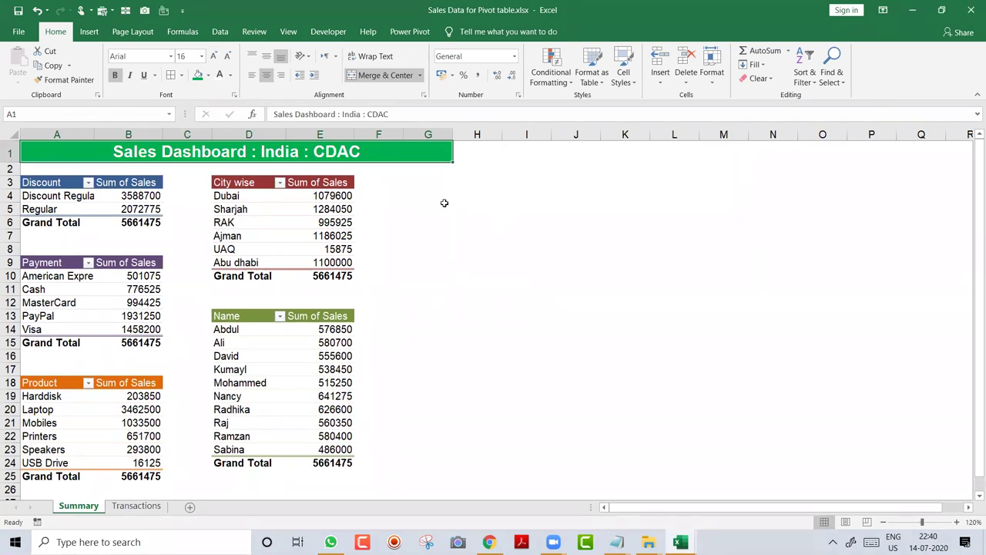
pyautogui.click(402, 188)
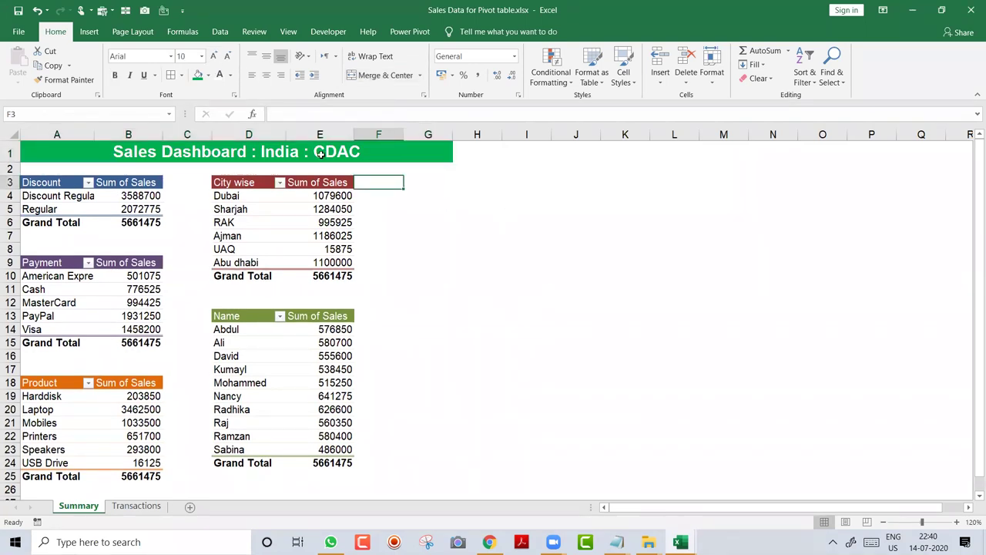
# - Insert a Product slicer for the City wise pivot table
pyautogui.click(249, 198)
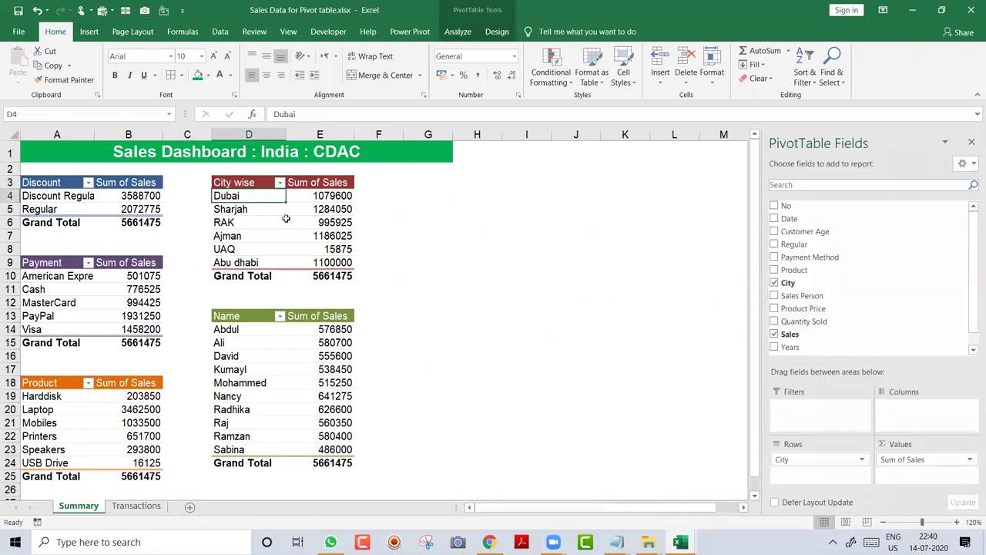
pyautogui.click(87, 31)
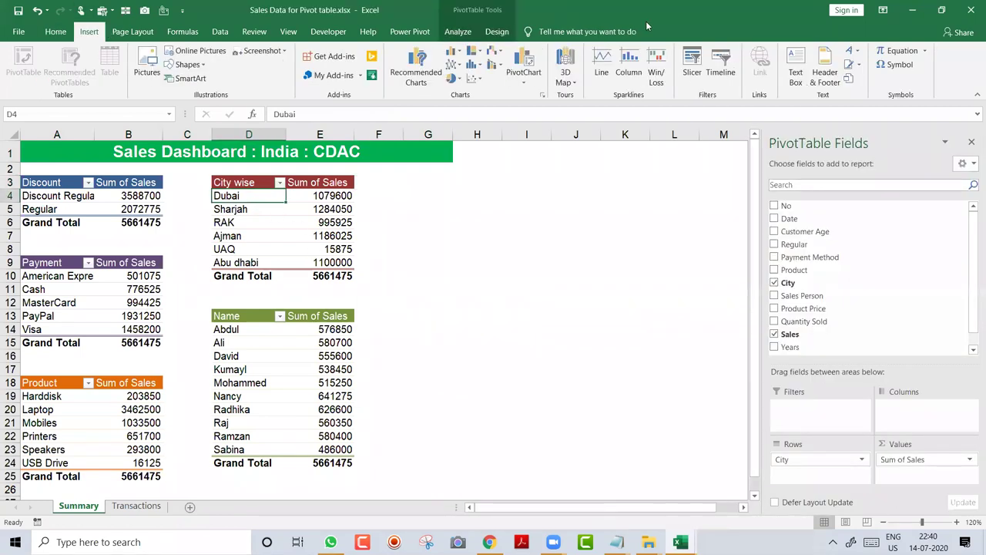
pyautogui.click(692, 72)
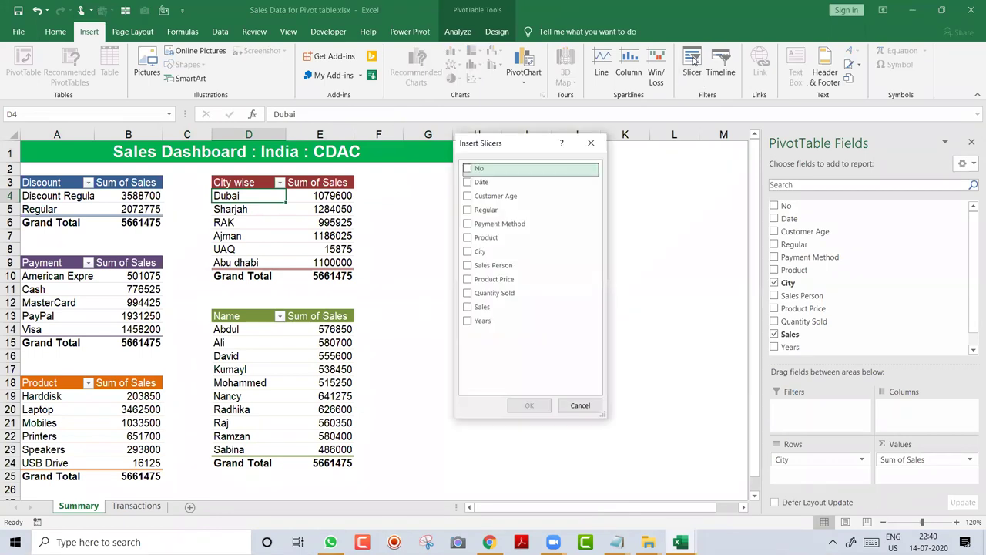
pyautogui.click(467, 239)
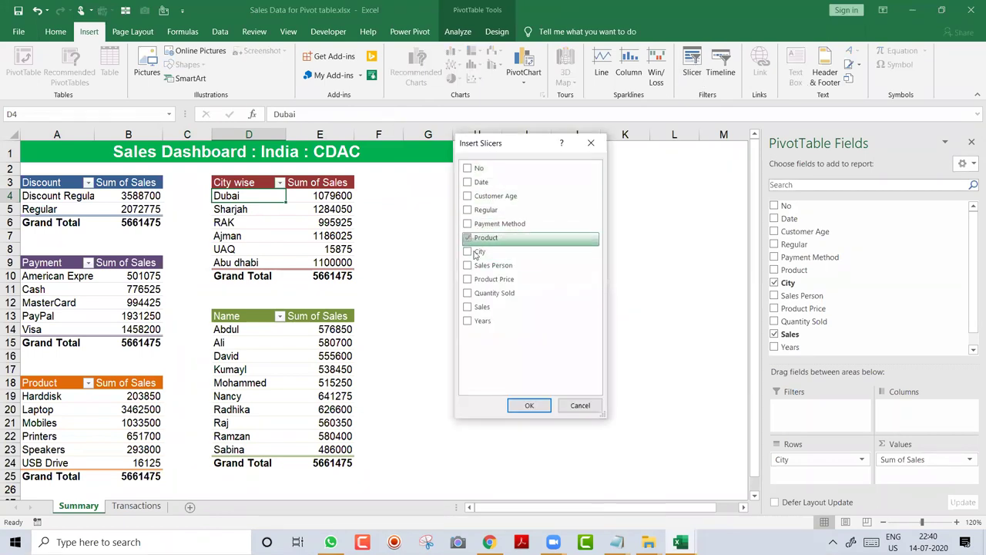
pyautogui.click(531, 405)
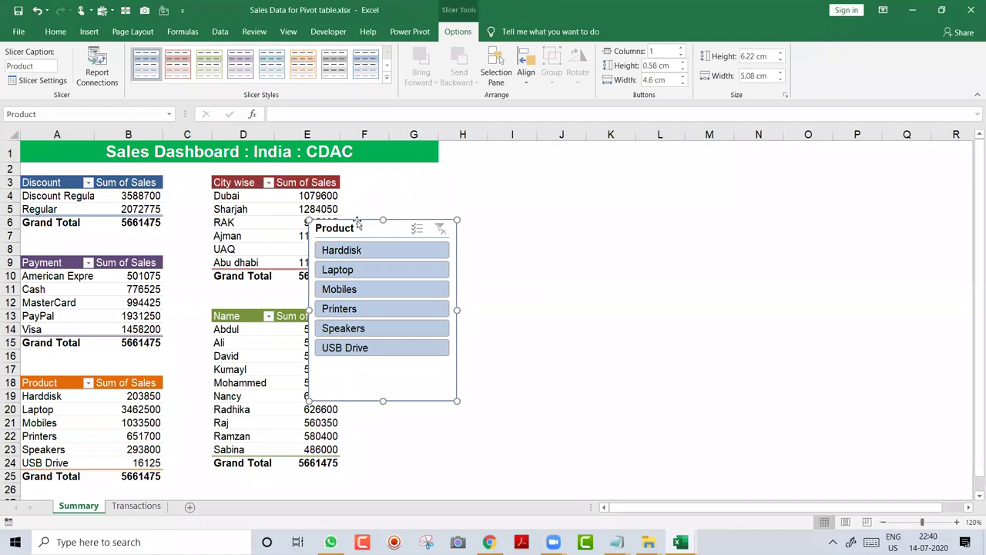
# - Move the Product slicer beside the City wise table and shrink it to 3.15 × 5.07 cm
pyautogui.moveTo(355, 225); pyautogui.dragTo(395, 186)
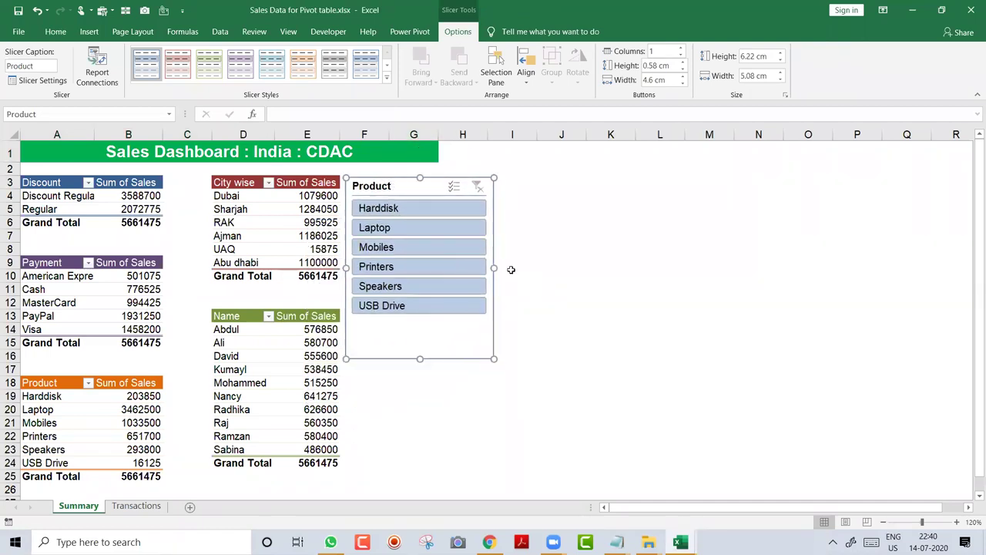
pyautogui.moveTo(493, 266); pyautogui.dragTo(438, 267)
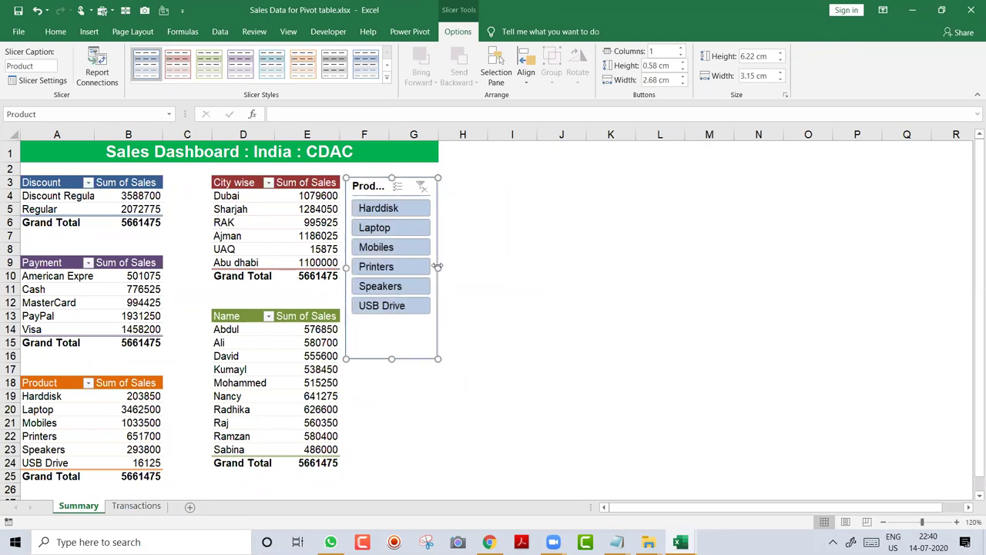
pyautogui.moveTo(391, 359); pyautogui.dragTo(392, 325)
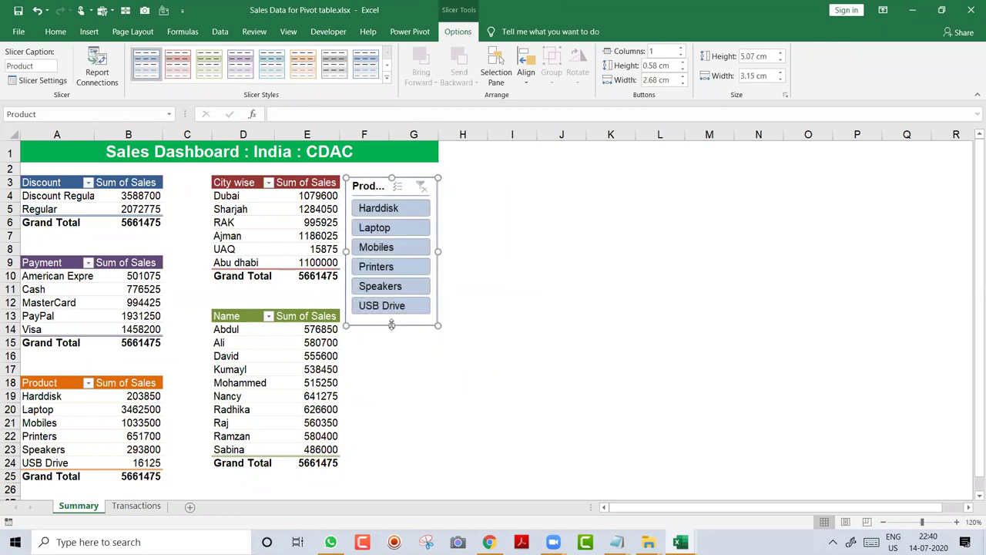
pyautogui.click(244, 350)
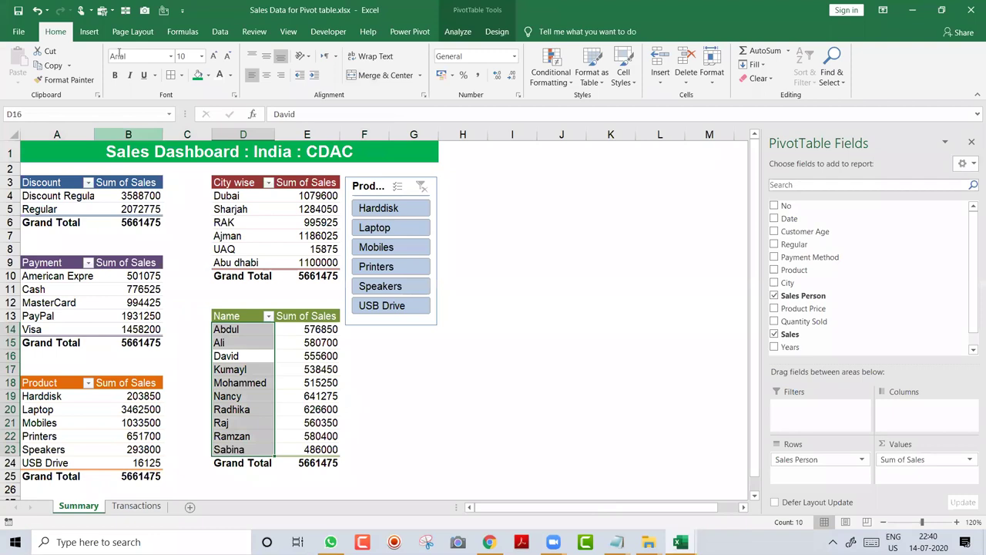
# - Insert a City slicer for the Name pivot, placed under the Product slicer and narrowed
pyautogui.click(89, 32)
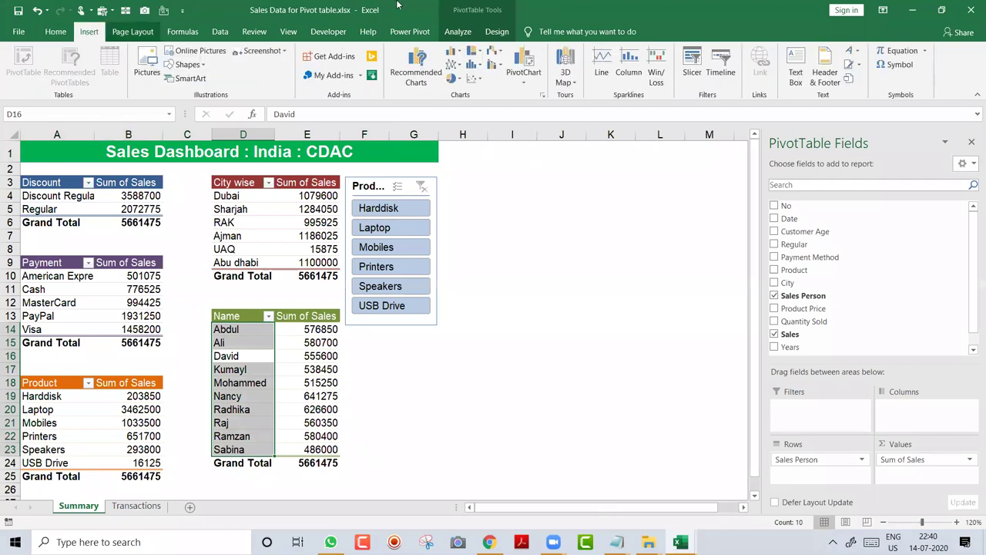
pyautogui.click(692, 66)
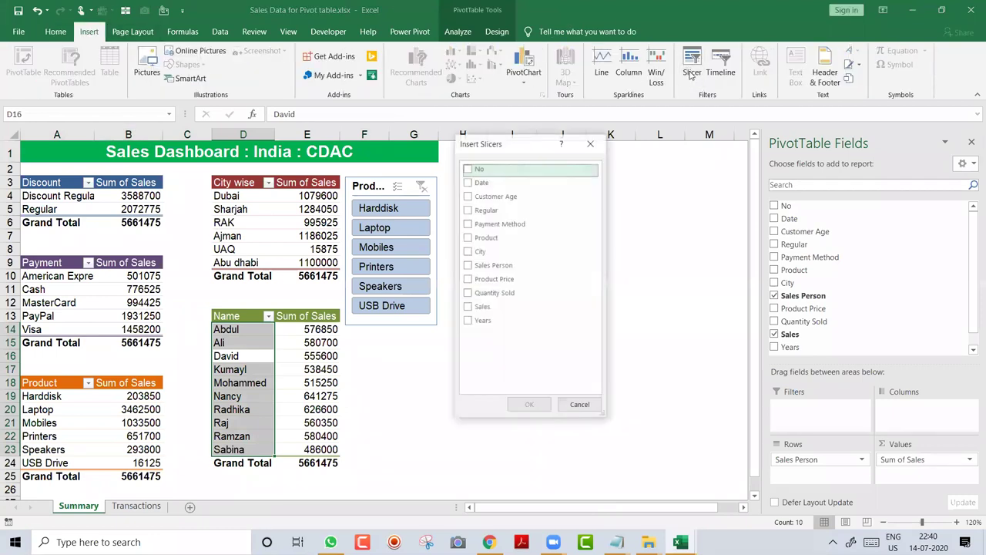
pyautogui.click(468, 252)
pyautogui.click(529, 406)
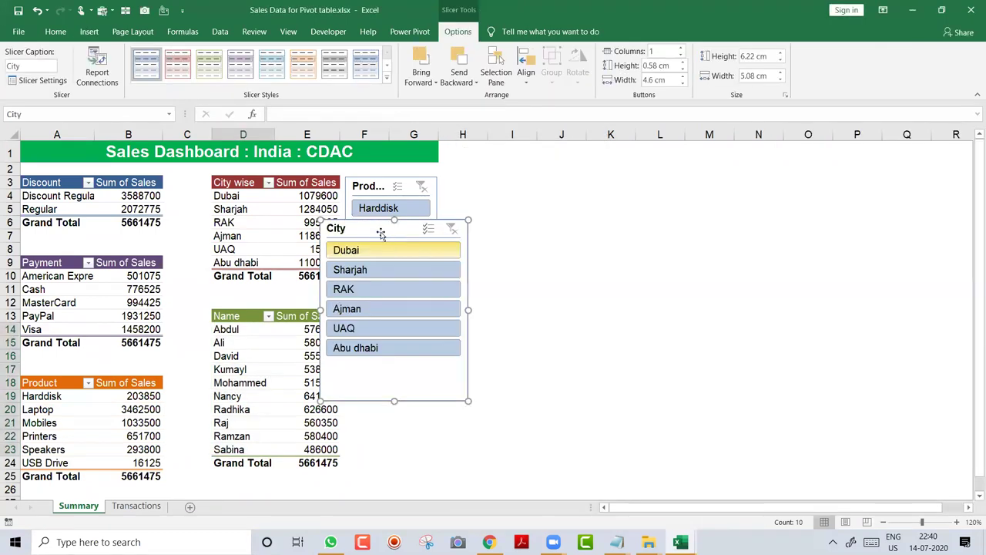
pyautogui.moveTo(432, 227); pyautogui.dragTo(397, 344)
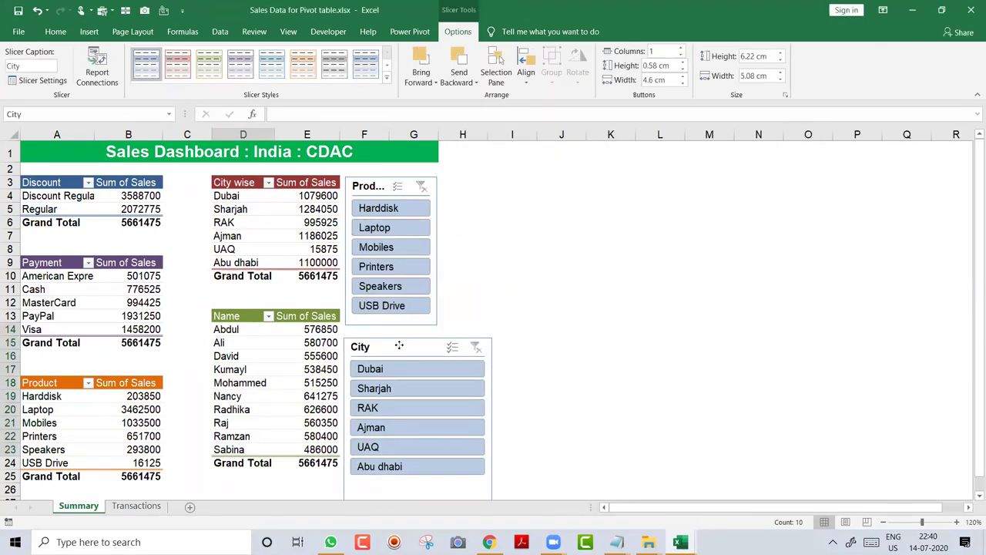
pyautogui.moveTo(487, 425); pyautogui.dragTo(438, 425)
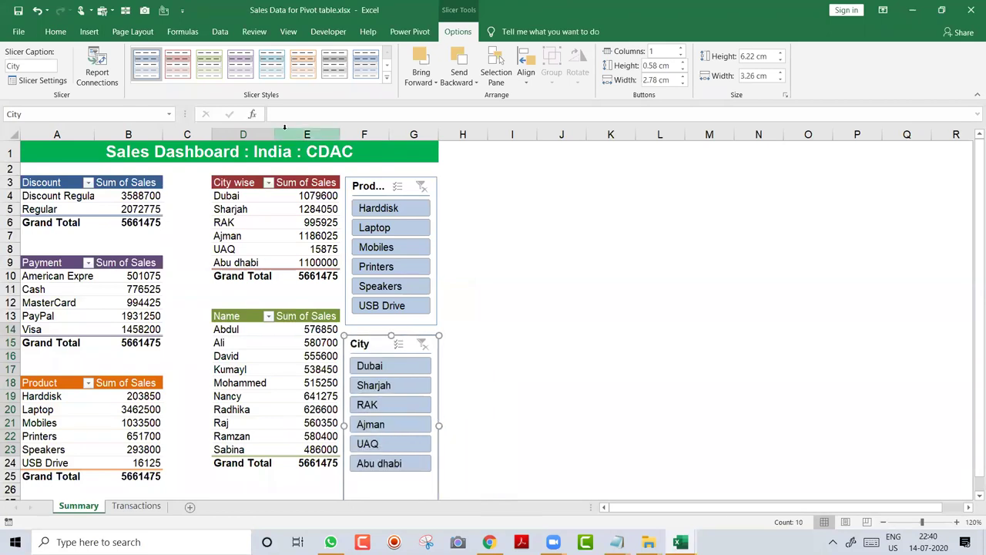
# - Style the City slicer green and the Product slicer pink
pyautogui.click(208, 65)
pyautogui.click(369, 186)
pyautogui.click(178, 64)
pyautogui.click(513, 235)
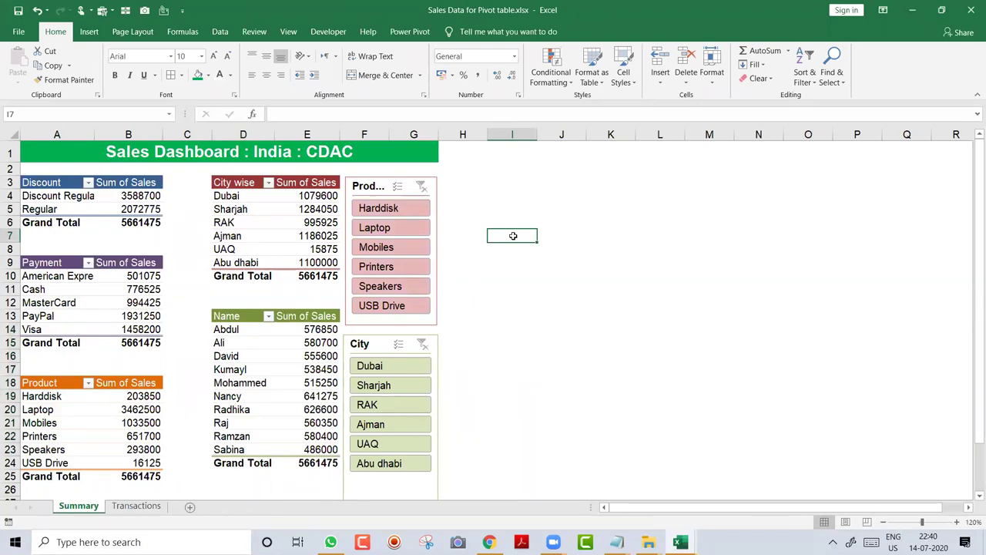
pyautogui.click(370, 210)
pyautogui.click(369, 230)
pyautogui.click(375, 253)
pyautogui.click(374, 271)
pyautogui.click(374, 285)
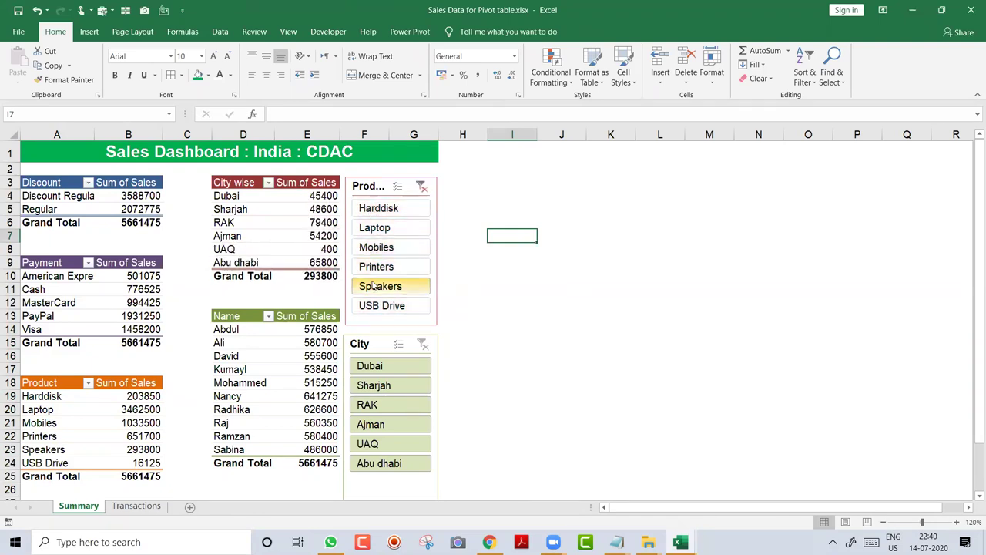
pyautogui.click(421, 186)
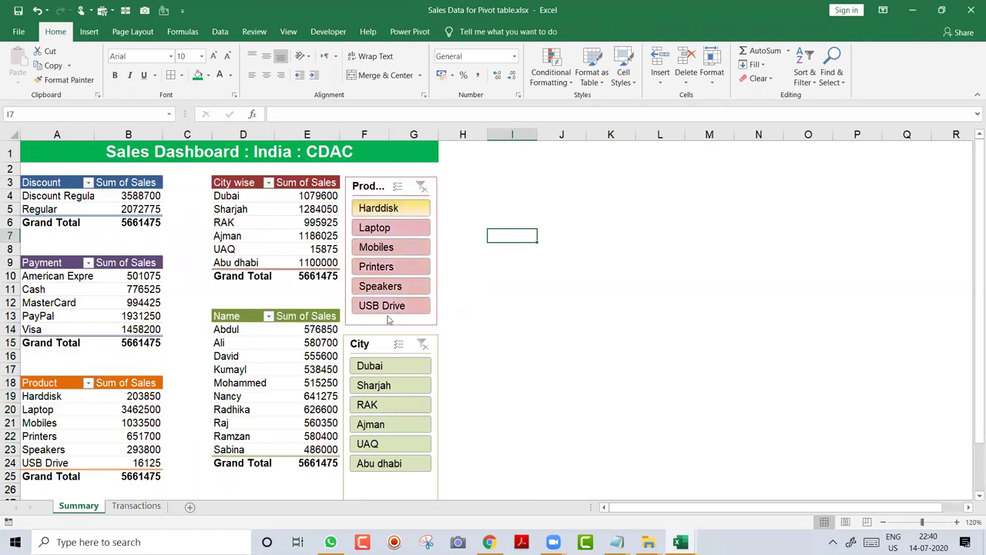
pyautogui.click(375, 367)
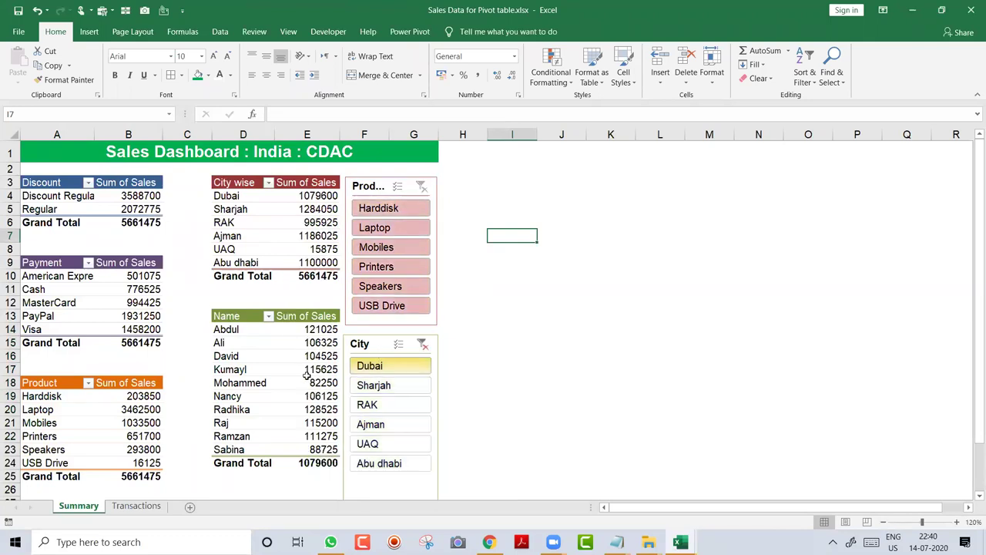
pyautogui.click(374, 386)
pyautogui.click(319, 369)
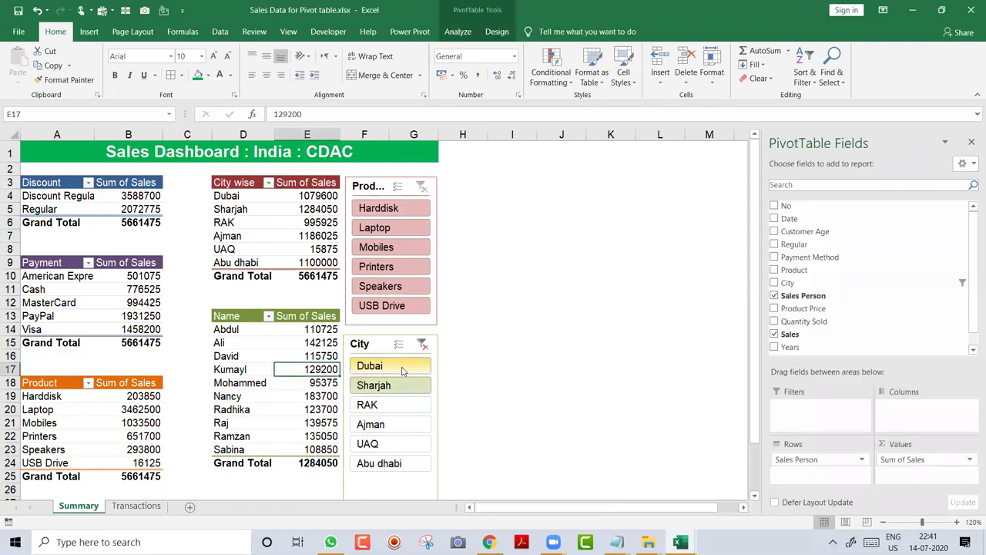
pyautogui.click(370, 343)
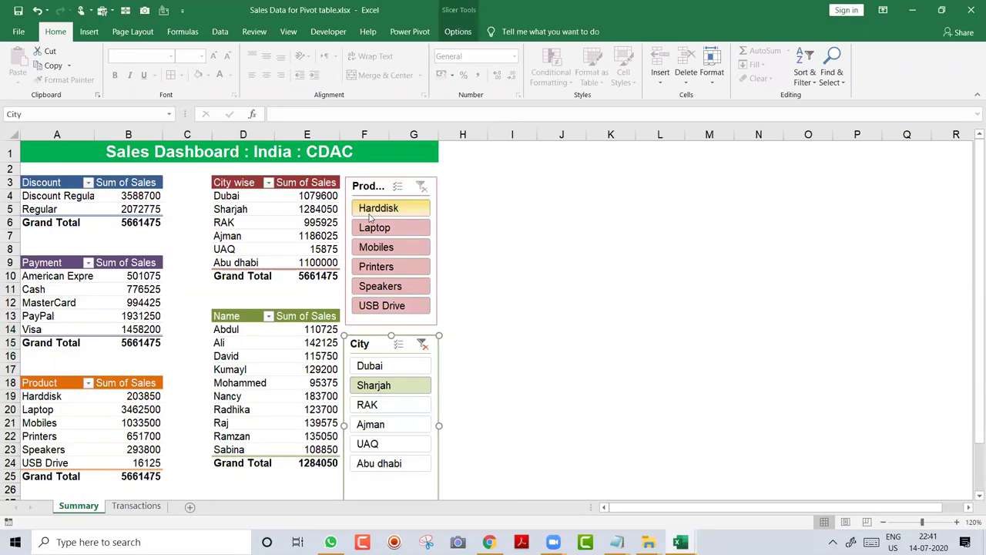
pyautogui.click(364, 185)
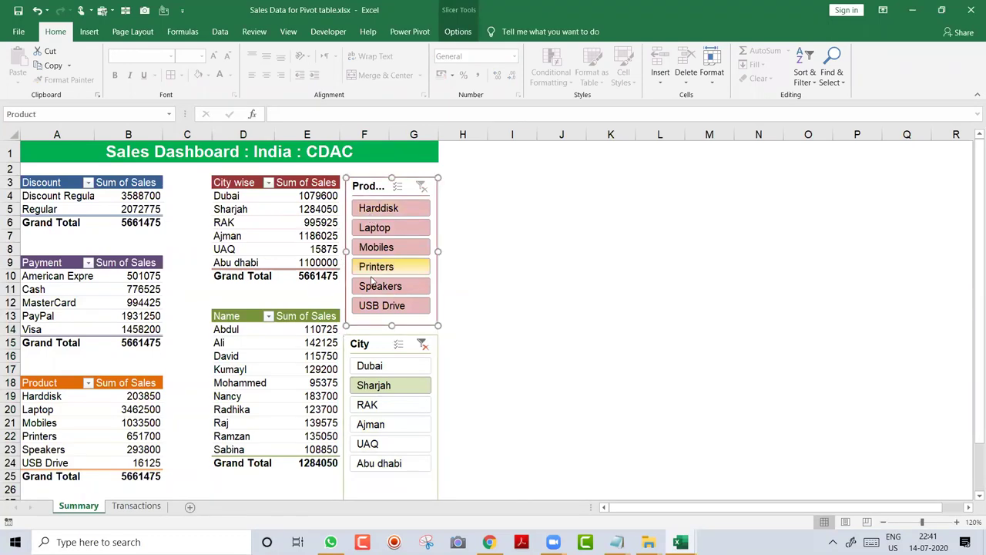
pyautogui.click(421, 345)
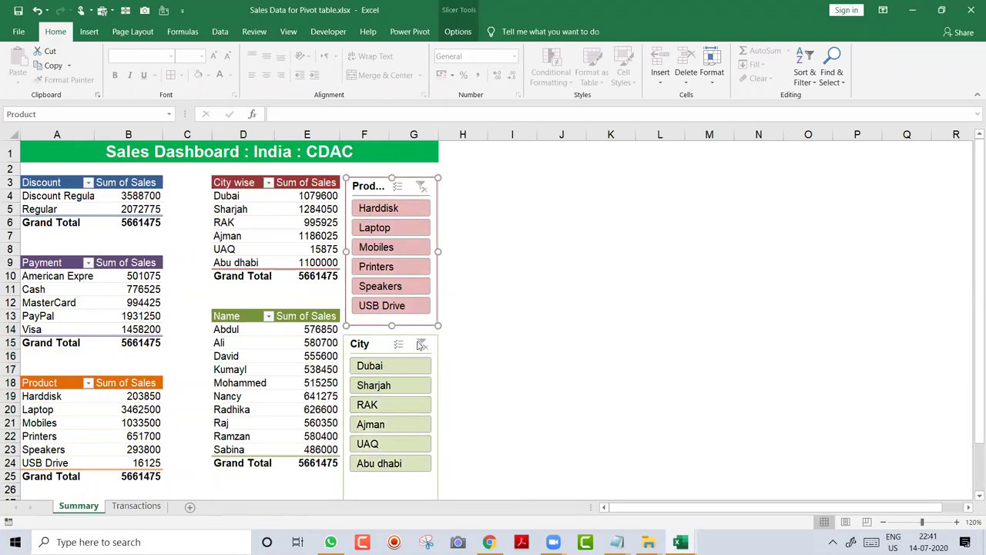
# - Write step 5 in Notepad: 'Create the Heading by Merging cells of Row 1'
pyautogui.hotkey('alt', 'Tab')
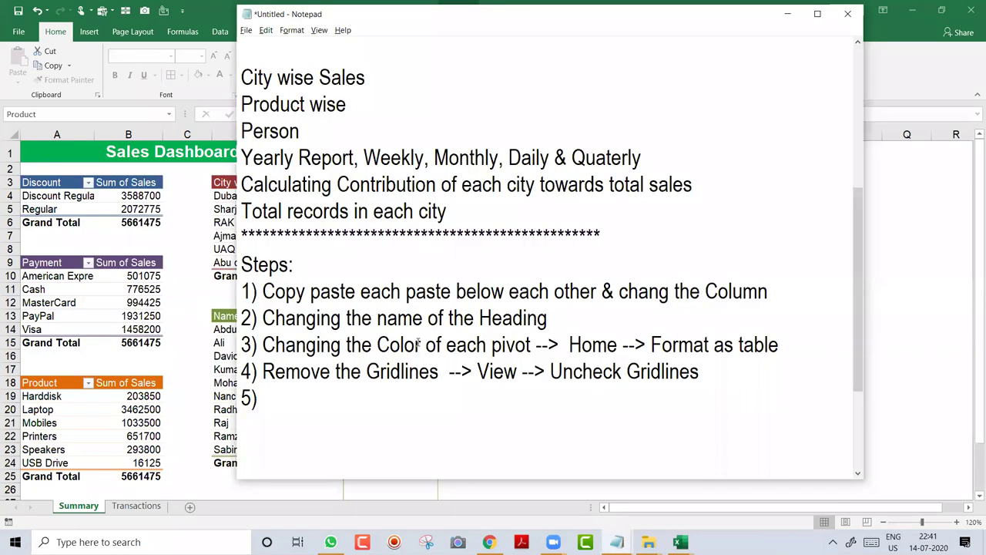
pyautogui.hotkey('ctrl', 'shift', 'Right')
pyautogui.hotkey('ctrl', 'shift', 'Right')
pyautogui.hotkey('ctrl', 'shift', 'Right')
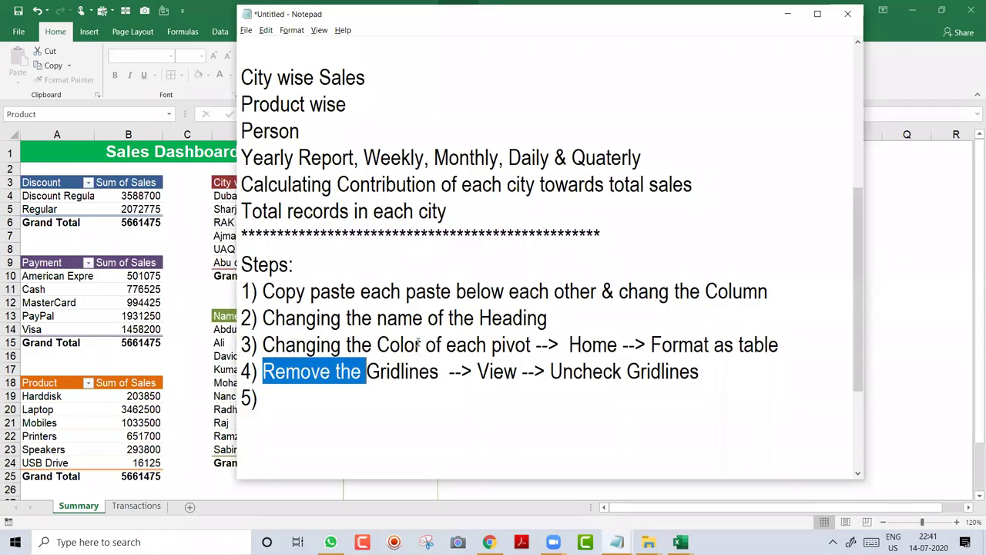
pyautogui.press('Down')
pyautogui.press('Down')
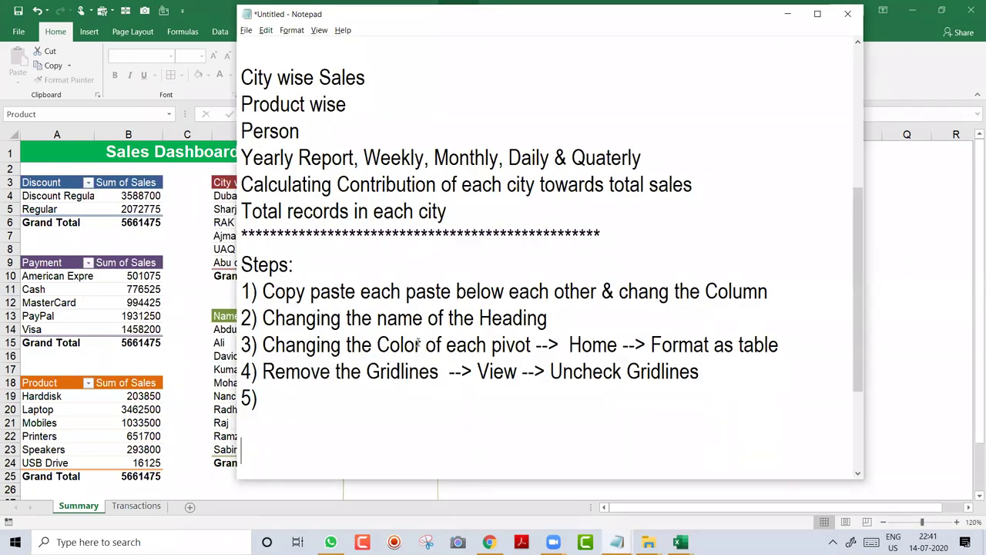
pyautogui.write('Create the Heading by Merginv')
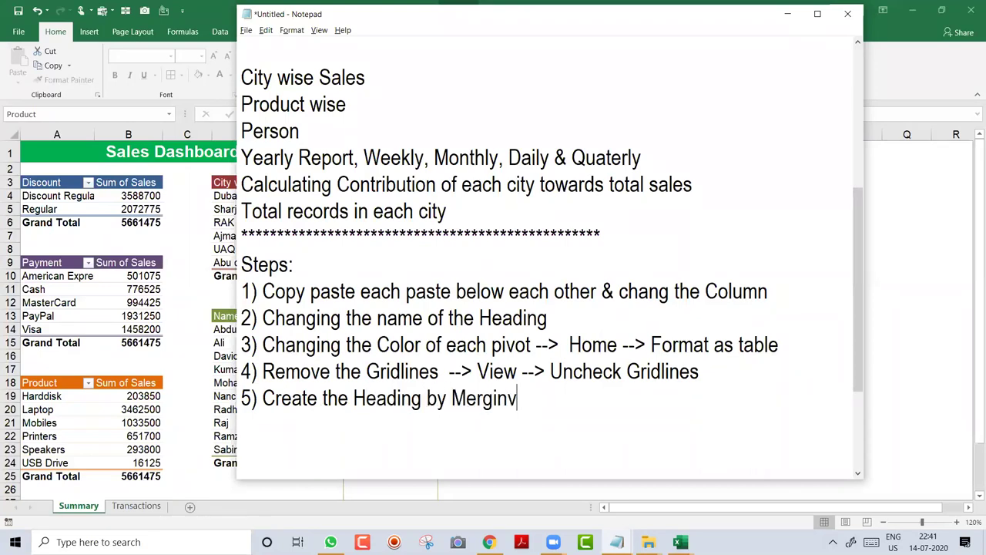
pyautogui.press('BackSpace')
pyautogui.write('g cells of Row 1')
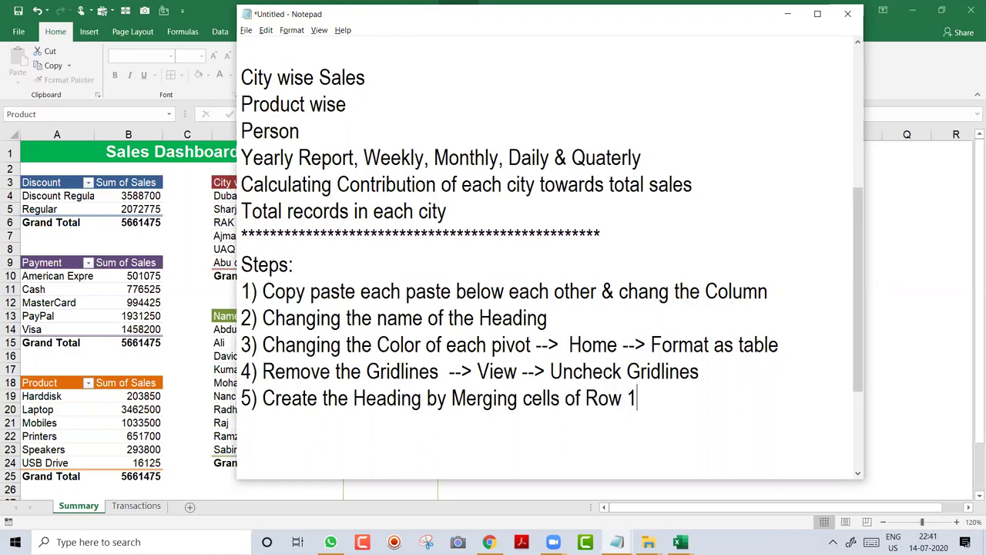
# - Add step 6: 'Insert the Slicer by going to Insert tab'
pyautogui.press('Return')
pyautogui.write('6) Inser')
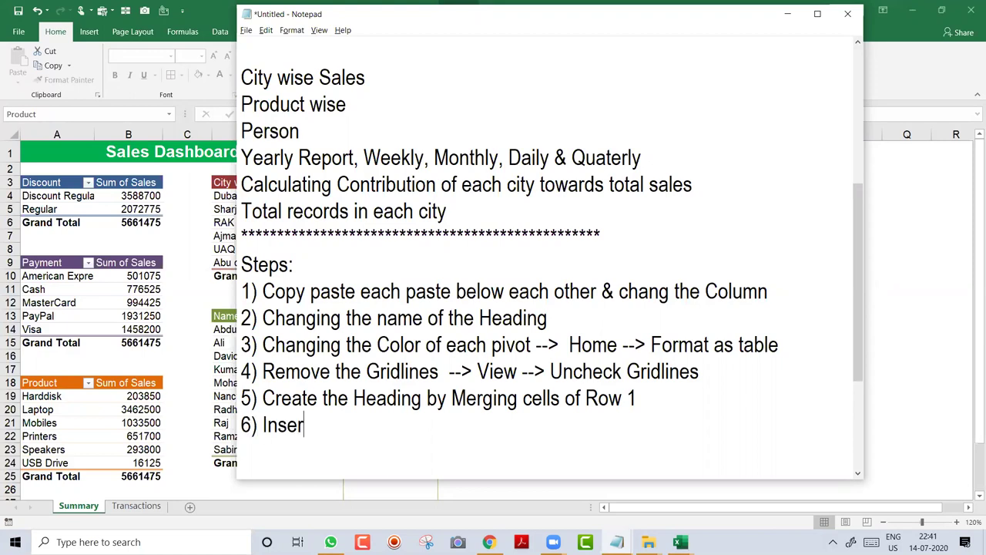
pyautogui.write('t the Slicer by going to Insert tabl')
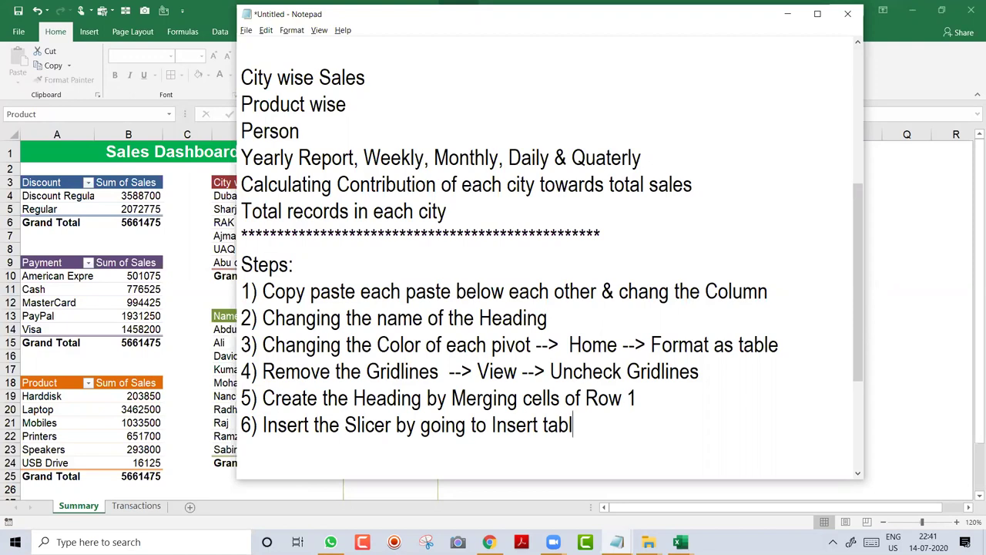
pyautogui.press('BackSpace')
pyautogui.moveTo(854, 252); pyautogui.dragTo(861, 296)
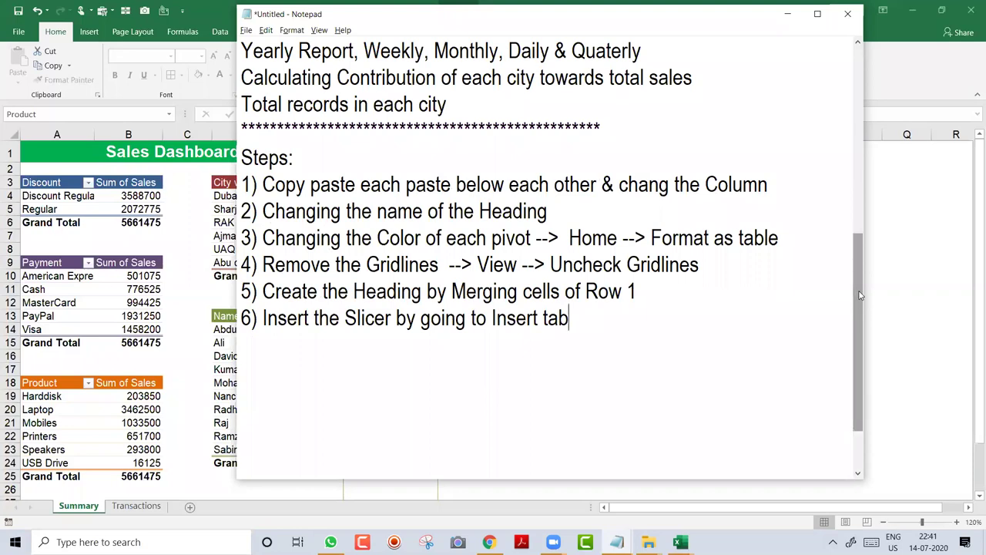
# - Scroll Notepad to the Steps list and move the window right of the Excel slicers
pyautogui.click(858, 148)
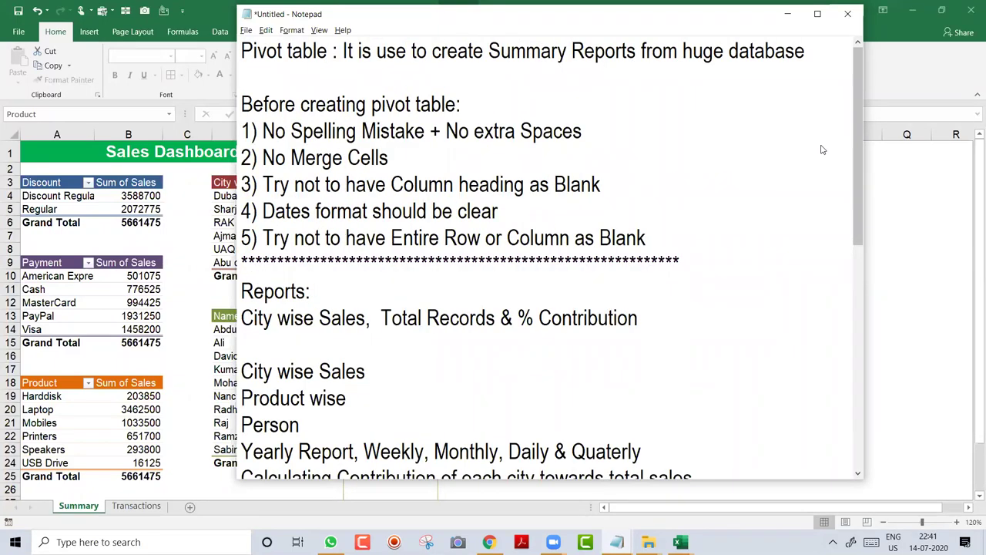
pyautogui.moveTo(861, 176); pyautogui.dragTo(869, 339)
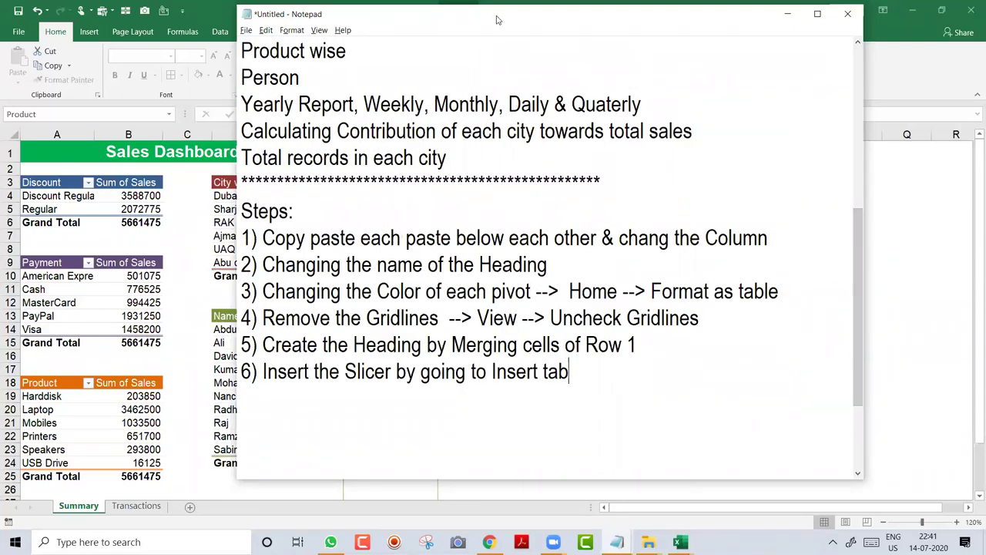
pyautogui.moveTo(497, 19); pyautogui.dragTo(694, 23)
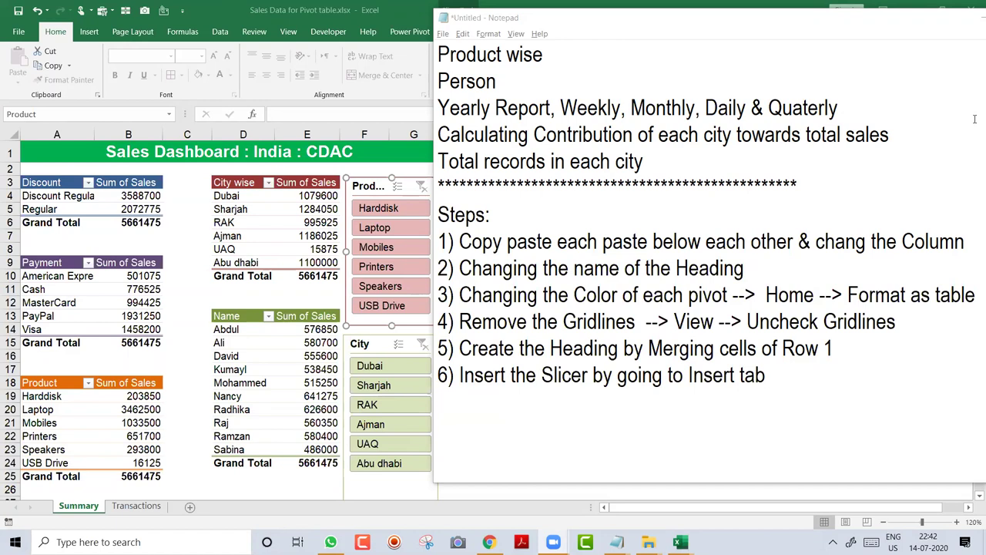
# - In step 1, replace the repeated 'paste' with 'Pivot' and correct 'chang' to 'change'
pyautogui.click(537, 328)
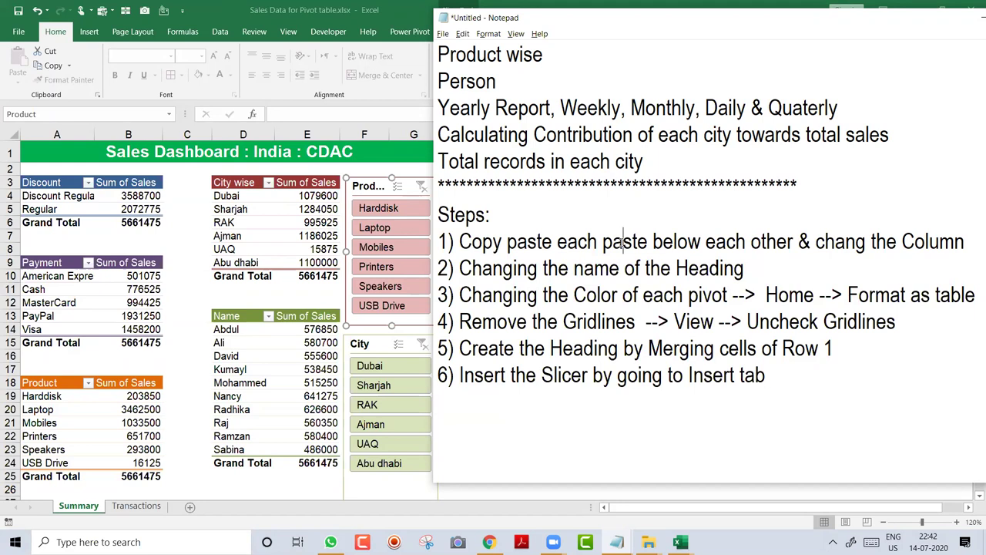
pyautogui.doubleClick(636, 239)
pyautogui.write('Pivot')
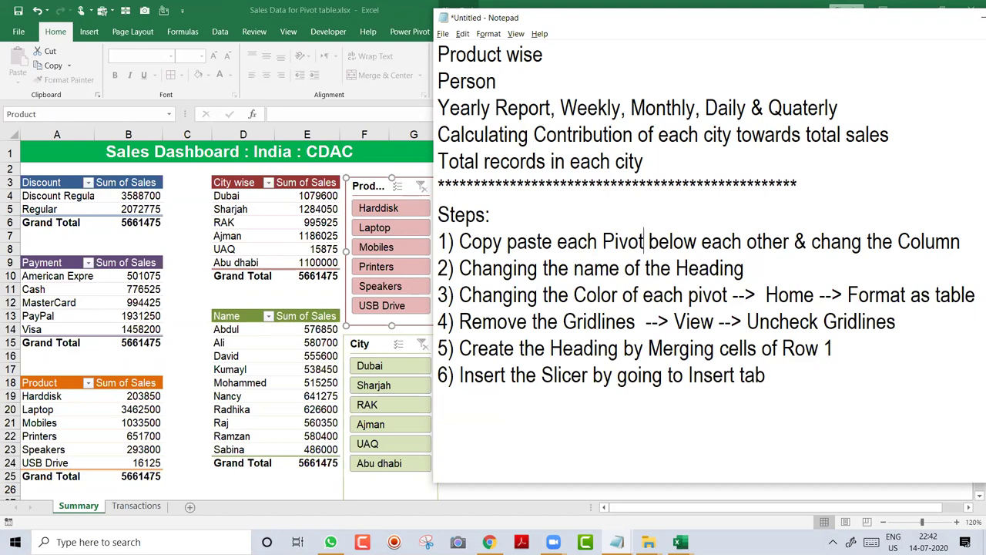
pyautogui.hotkey('ctrl', 'Right')
pyautogui.hotkey('ctrl', 'Right')
pyautogui.hotkey('ctrl', 'Right')
pyautogui.hotkey('ctrl', 'Right')
pyautogui.hotkey('ctrl', 'Right')
pyautogui.press('Right')
pyautogui.press('Right')
pyautogui.press('Right')
pyautogui.press('Right')
pyautogui.press('Right')
pyautogui.write('r')
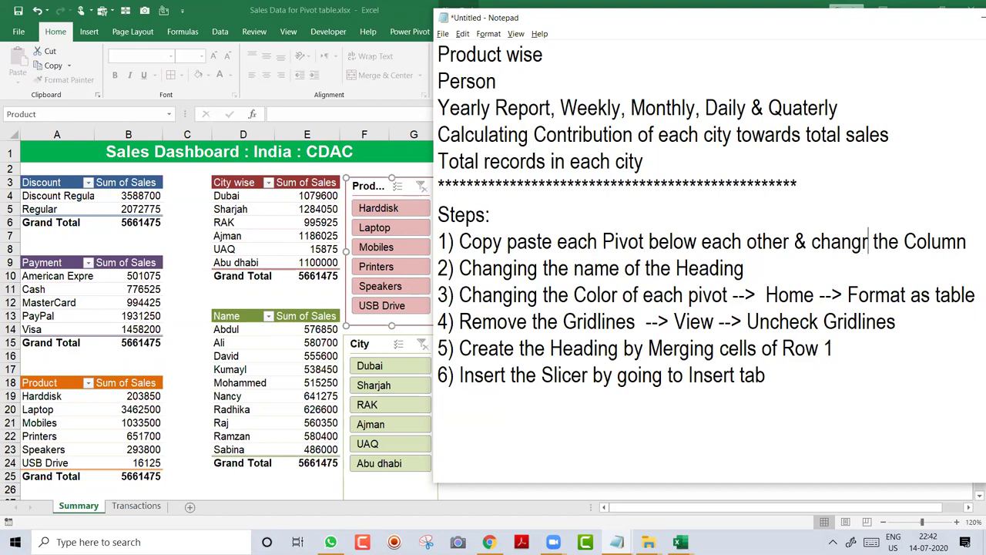
pyautogui.press('BackSpace')
pyautogui.write('e')
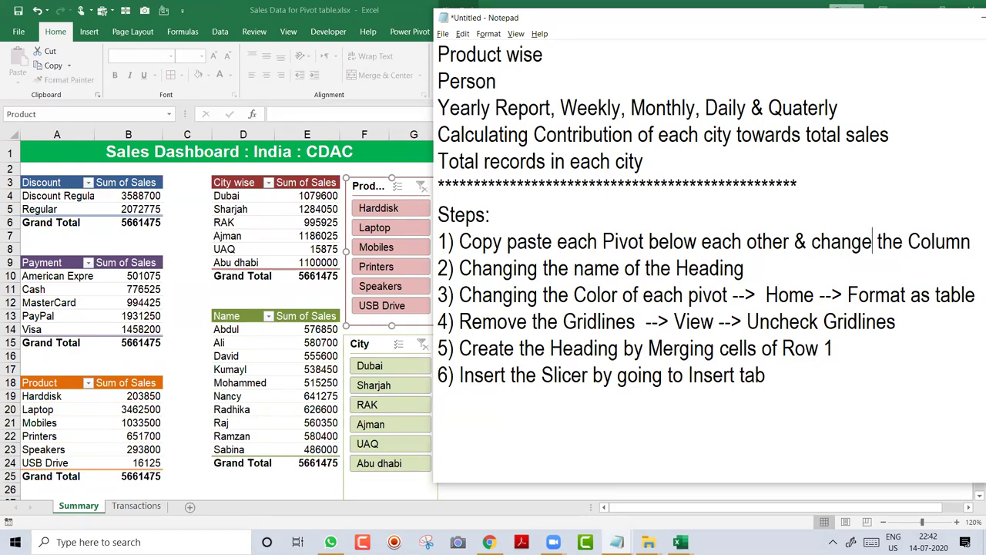